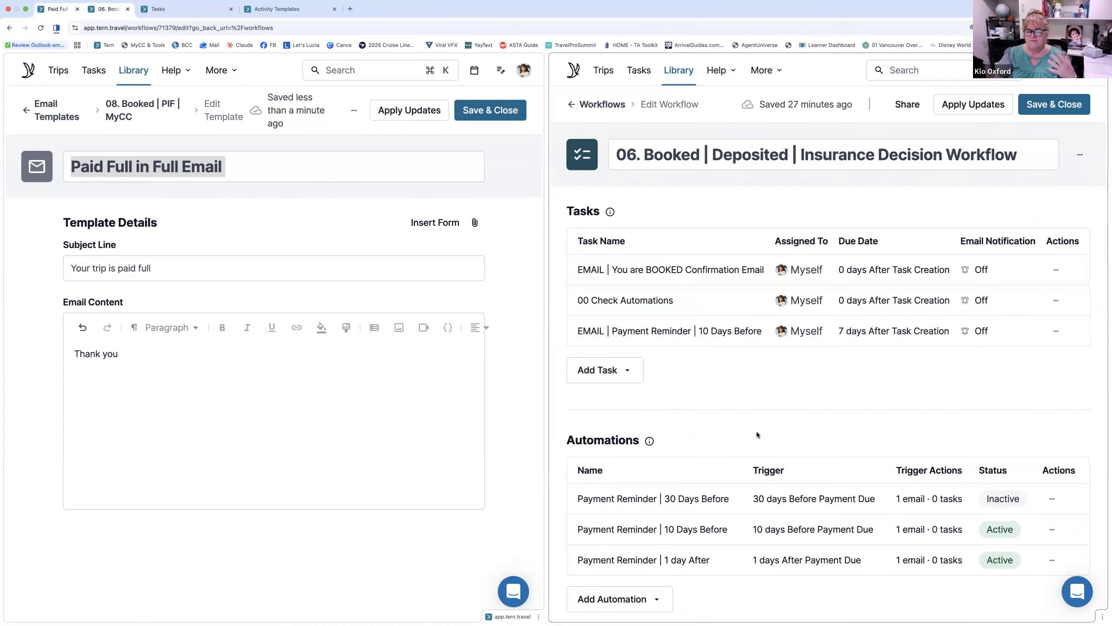
Close the Paid Full email template, Tasks and Activity Templates tabs, keeping only the 06. Booked | Deposited | Insurance Decision Workflow open.
{"action": "left_click", "coordinate": [611, 371]}
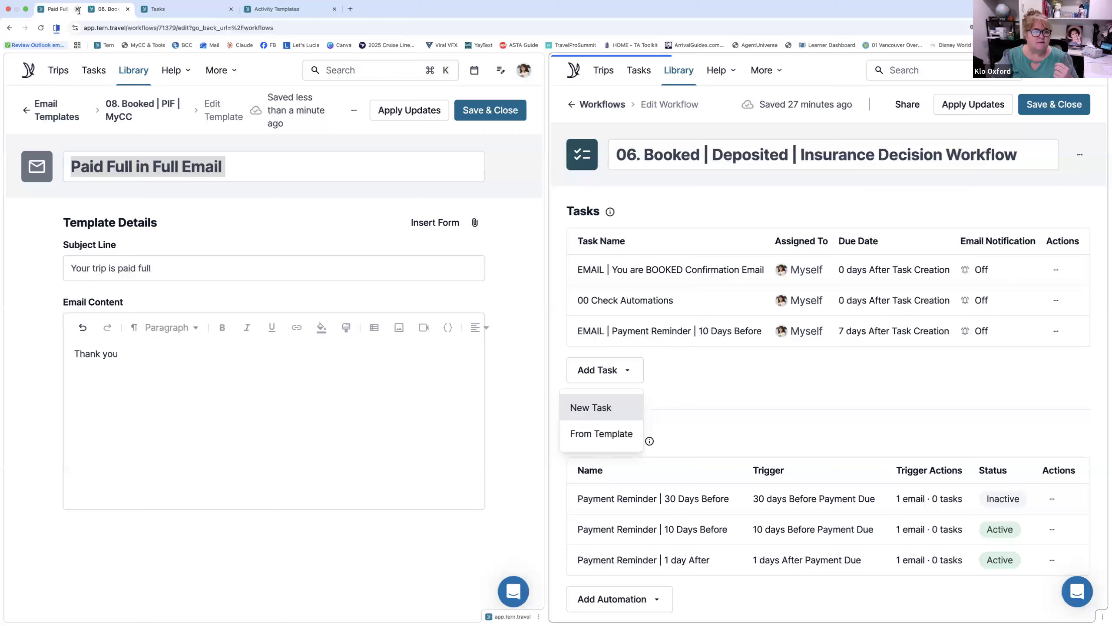
{"action": "left_click", "coordinate": [76, 9]}
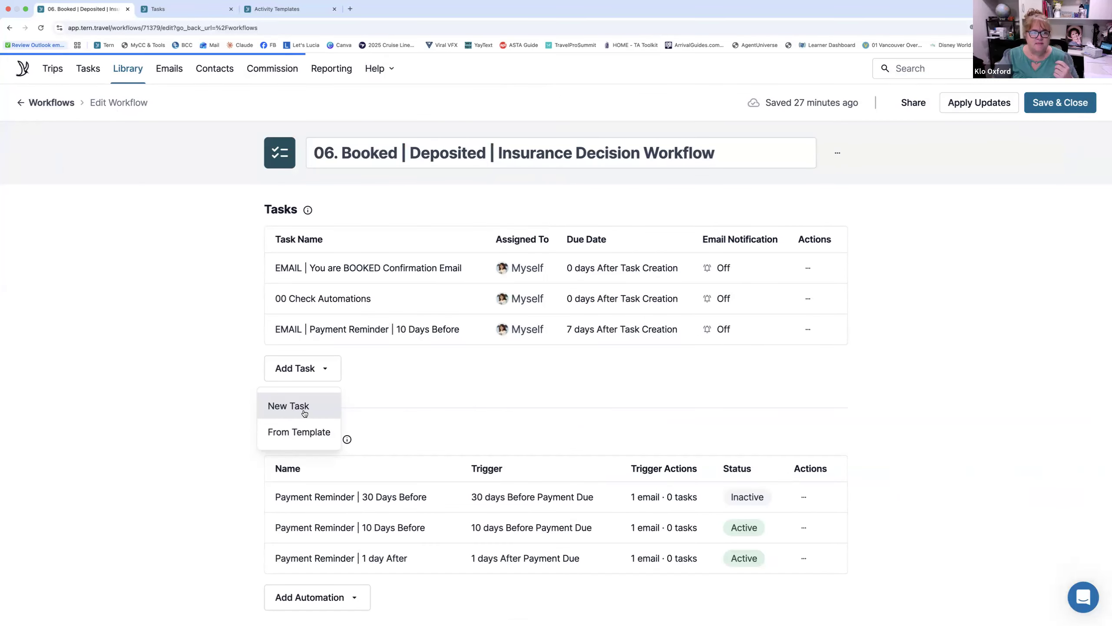
{"action": "left_click", "coordinate": [231, 19]}
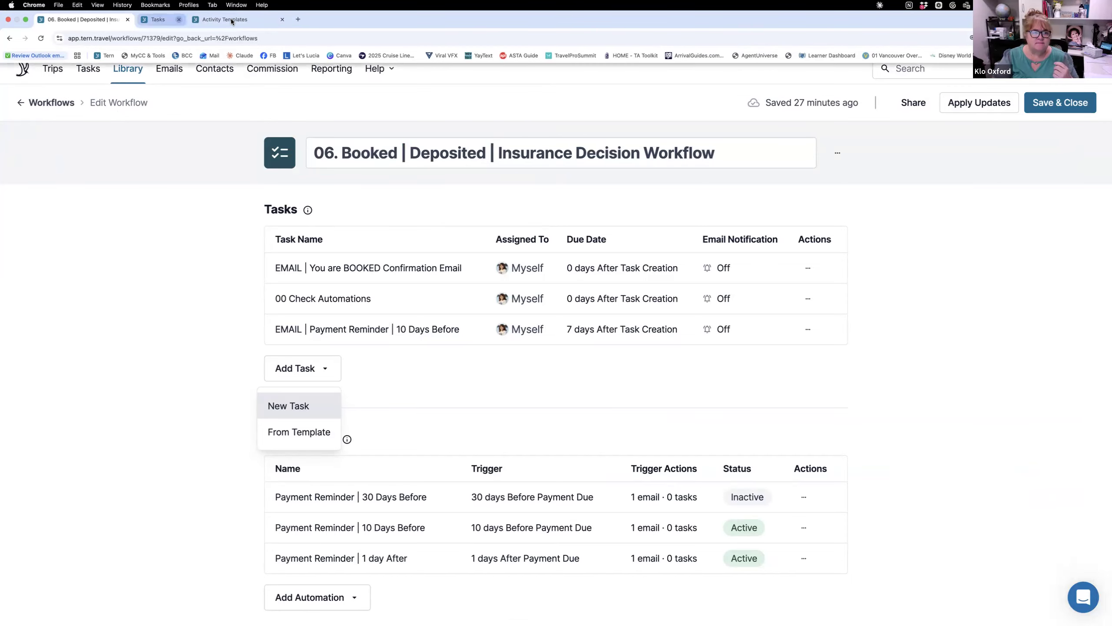
{"action": "left_click", "coordinate": [231, 19]}
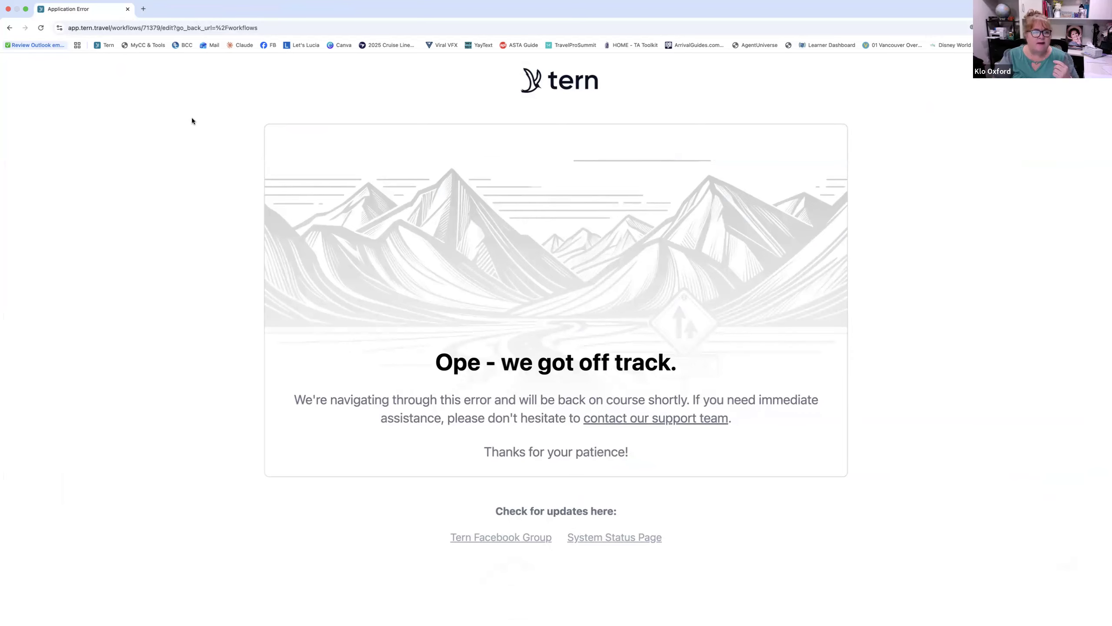
Reload the workflow page, check the System Status Page and return to the workflow editor.
{"action": "left_click", "coordinate": [40, 27]}
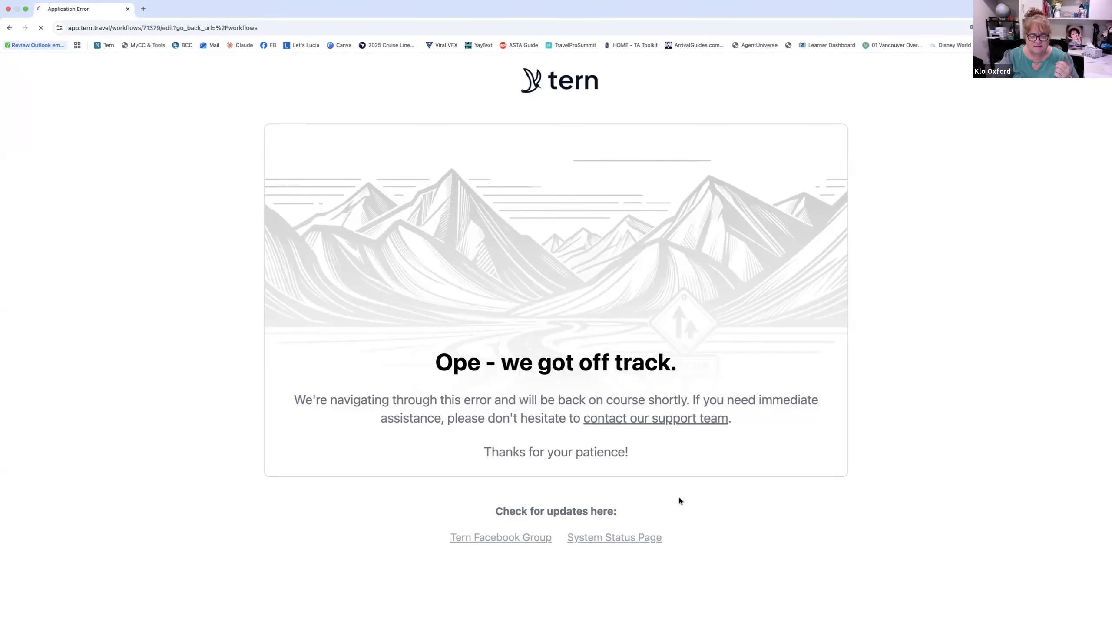
{"action": "left_click", "coordinate": [628, 537]}
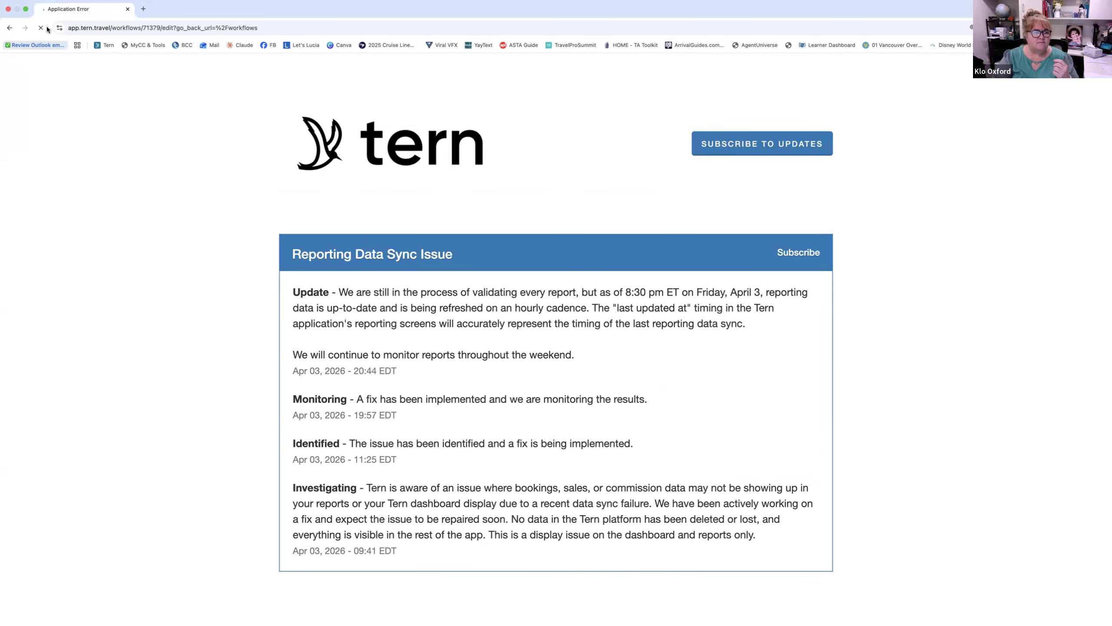
{"action": "left_click", "coordinate": [9, 28]}
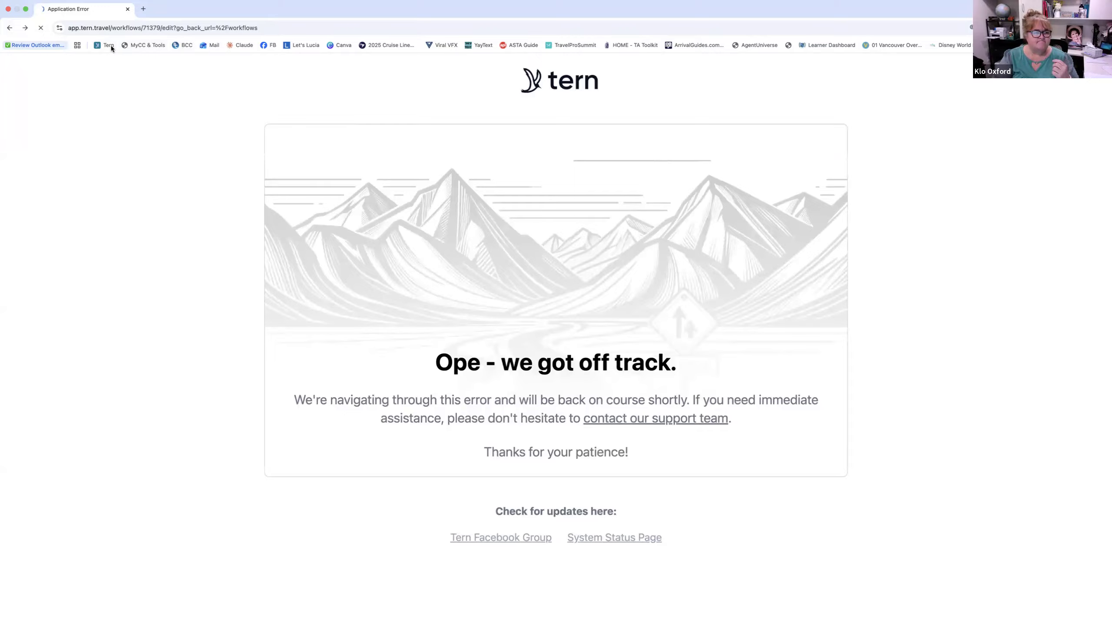
{"action": "left_click", "coordinate": [9, 29]}
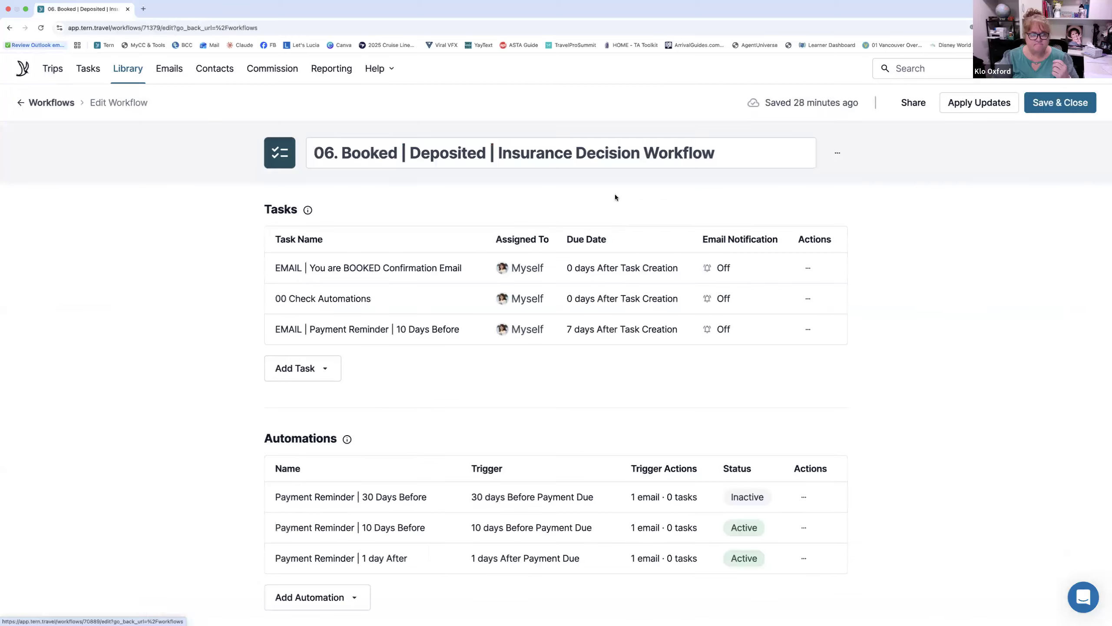
Add a new blank task to the Insurance Decision Workflow and open it for editing.
{"action": "left_click", "coordinate": [316, 375]}
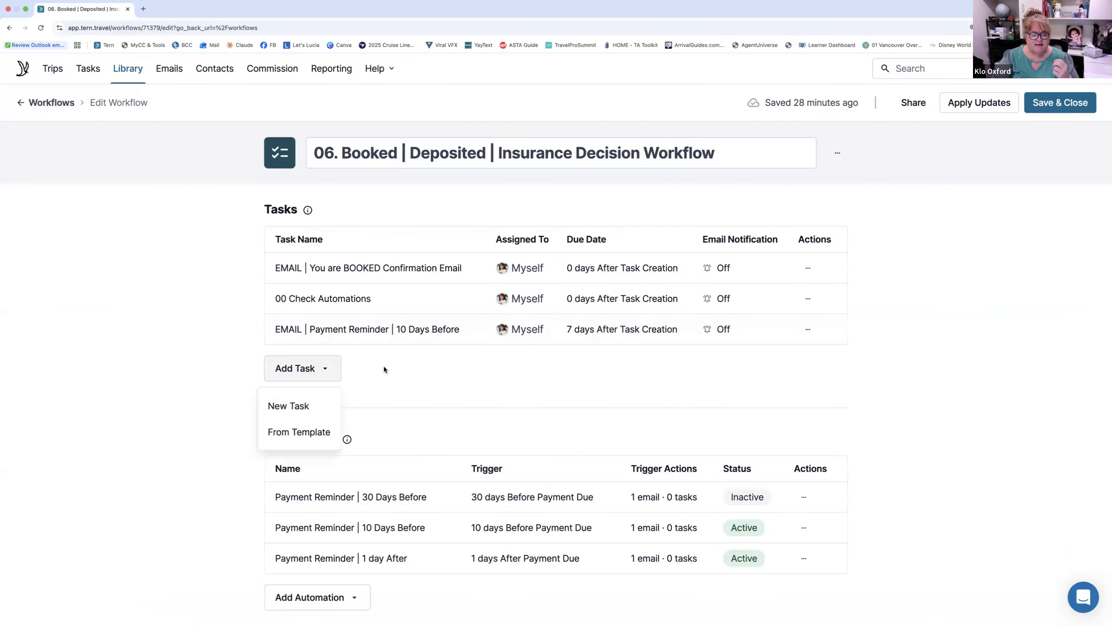
{"action": "left_click", "coordinate": [339, 403]}
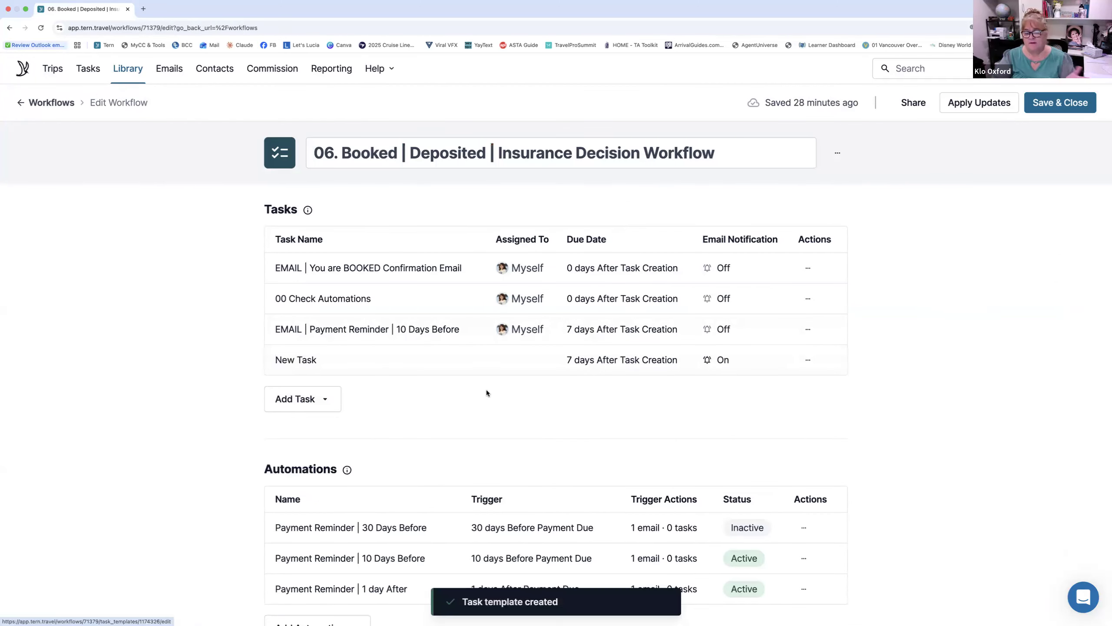
{"action": "left_click", "coordinate": [427, 364]}
Rename the task as "ADD | Tag Based Workflow (cruises, international, destination)".
{"action": "left_click_drag", "start_coordinate": [353, 146], "coordinate": [217, 145]}
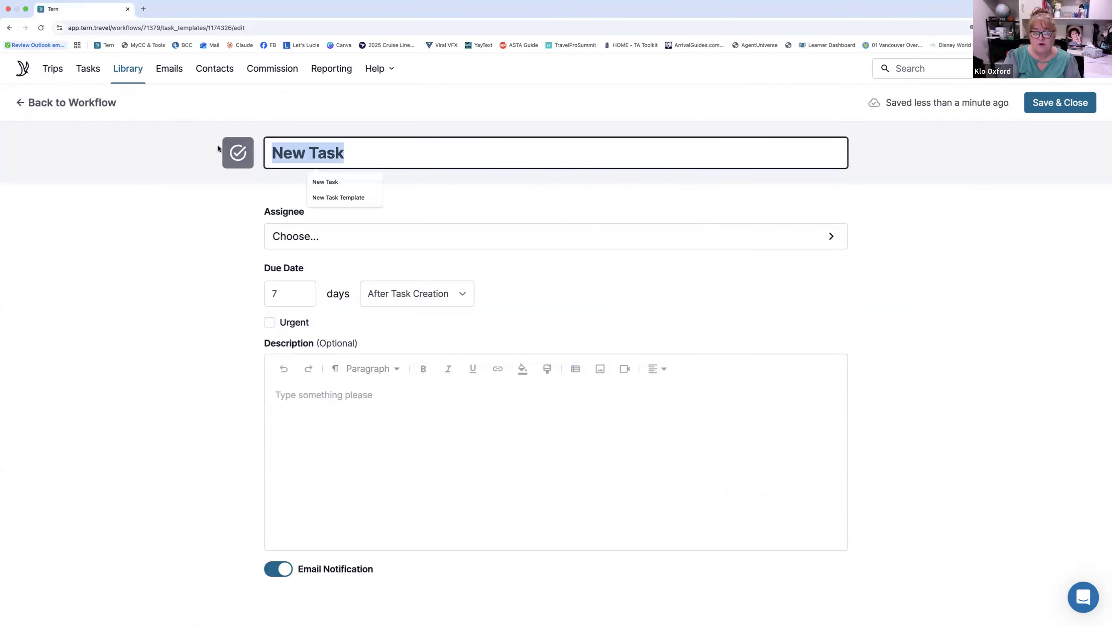
{"action": "type", "text": "ADD | Ta"}
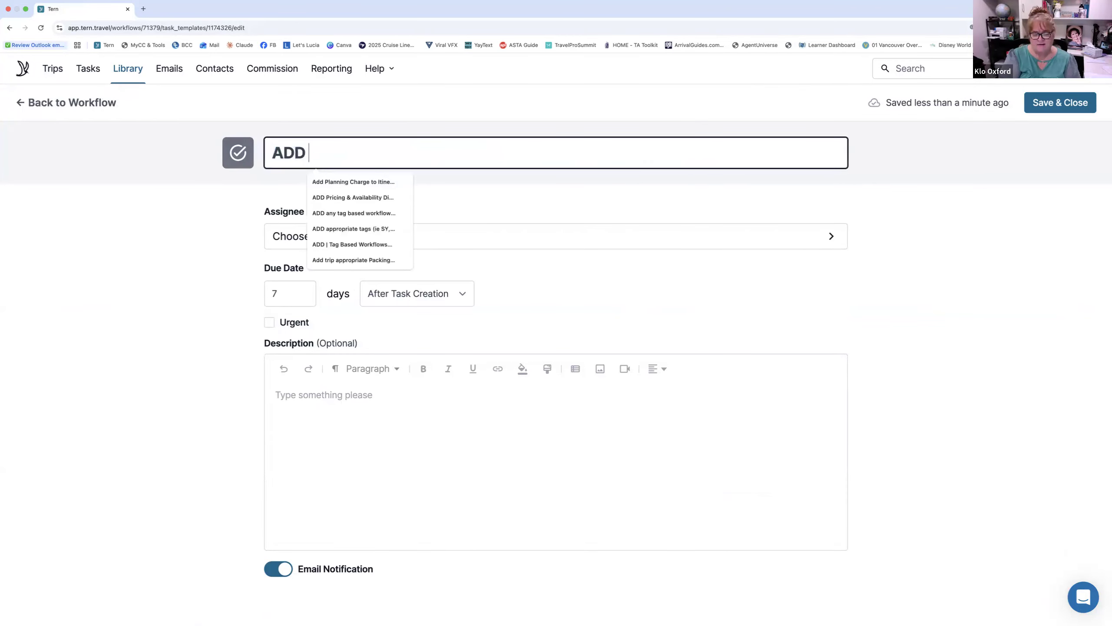
{"action": "type", "text": "g"}
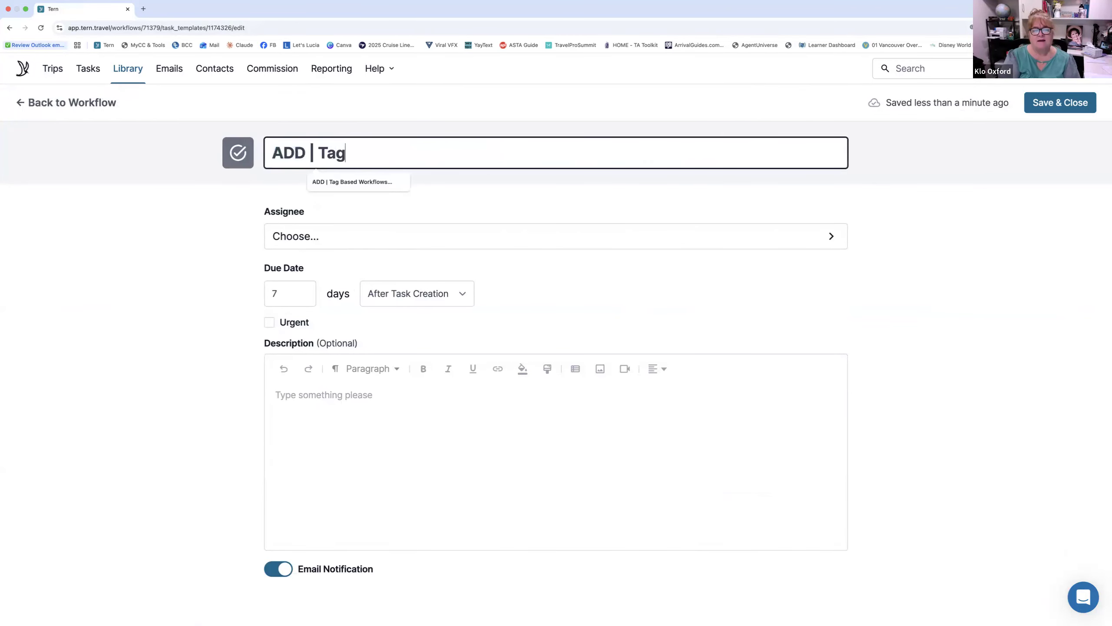
{"action": "type", "text": " Based"}
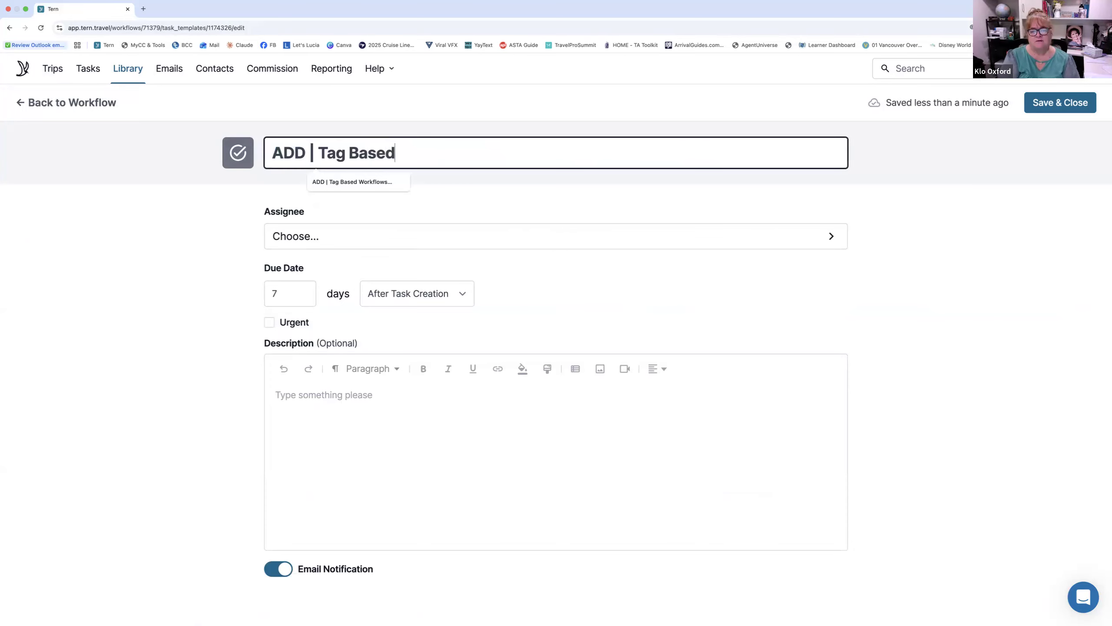
{"action": "type", "text": " Workflow (cur"}
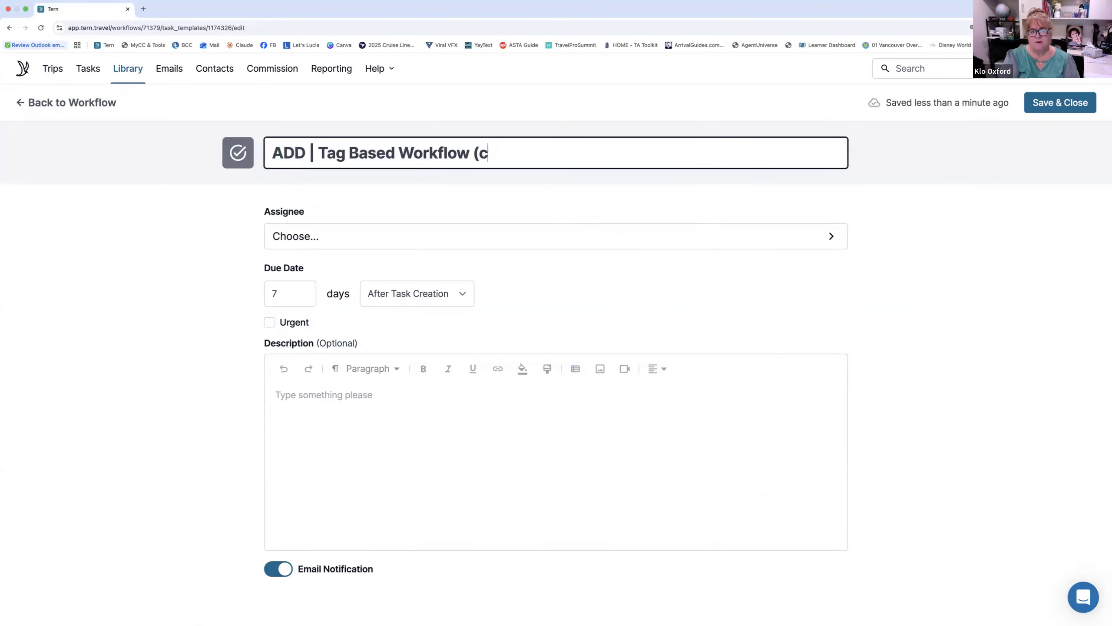
{"action": "key", "text": "BackSpace"}
{"action": "key", "text": "BackSpace"}
{"action": "type", "text": "r"}
{"action": "type", "text": "uises, "}
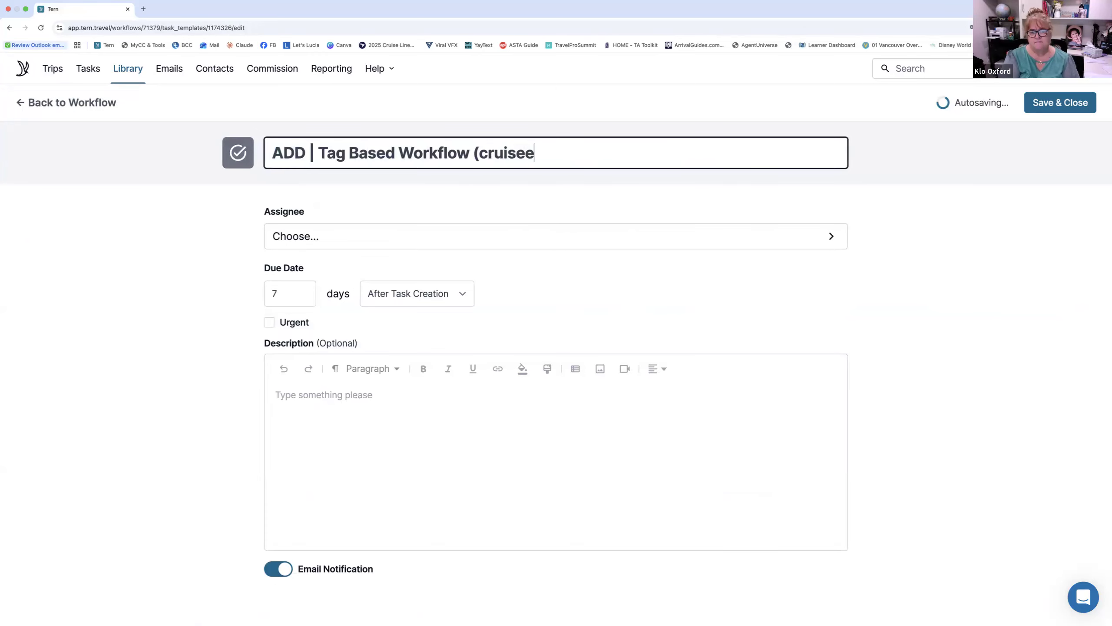
{"action": "type", "text": "internation"}
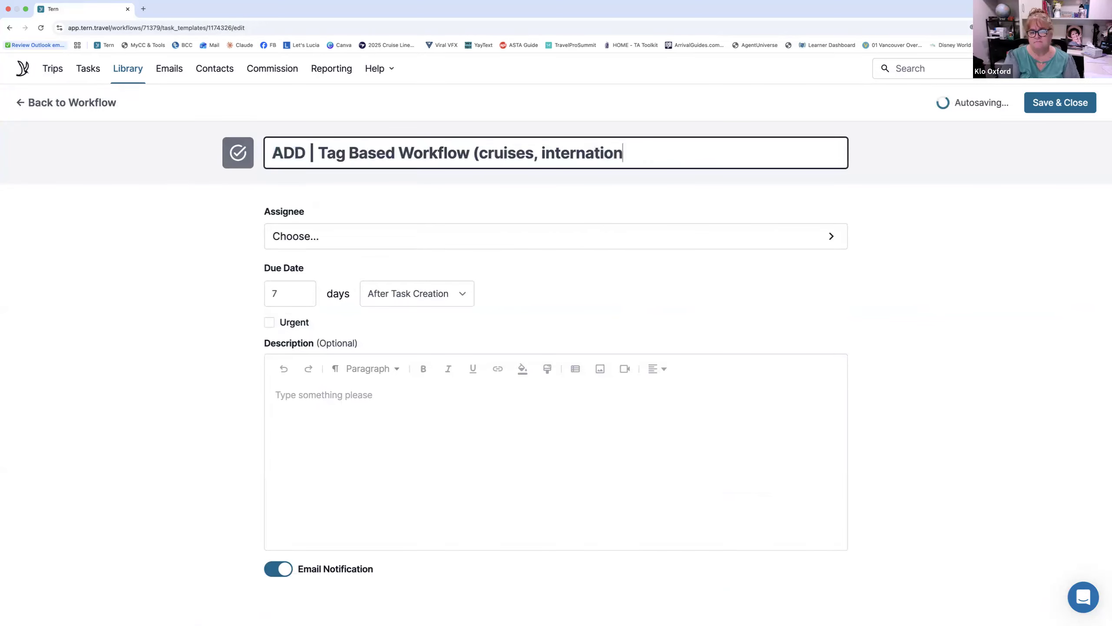
{"action": "type", "text": "al, desit"}
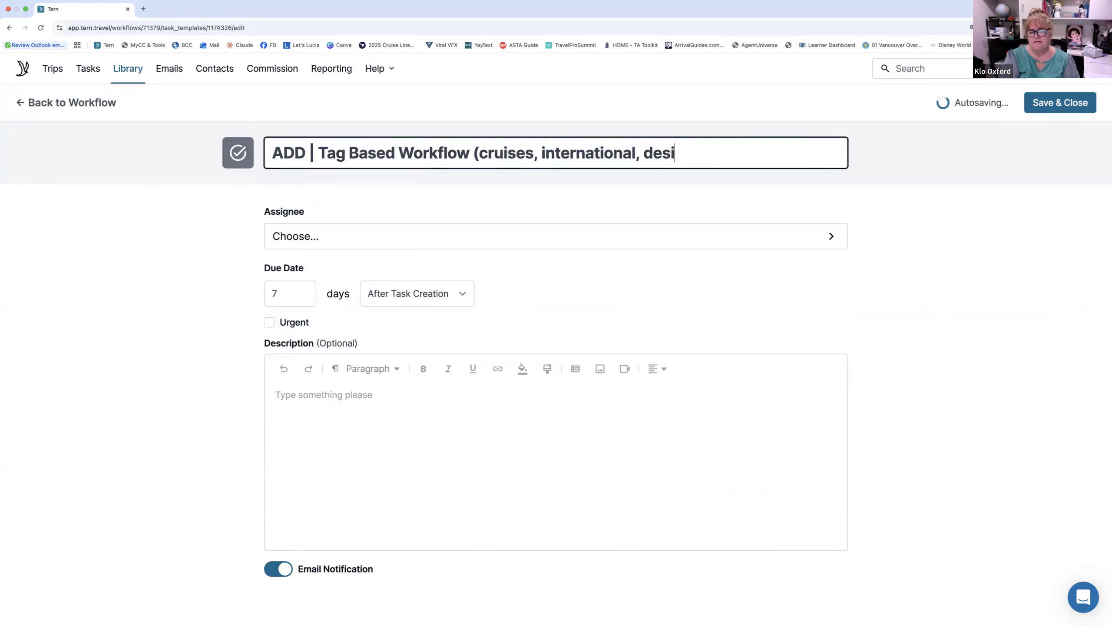
{"action": "key", "text": "BackSpace"}
{"action": "key", "text": "BackSpace"}
{"action": "type", "text": "tintat"}
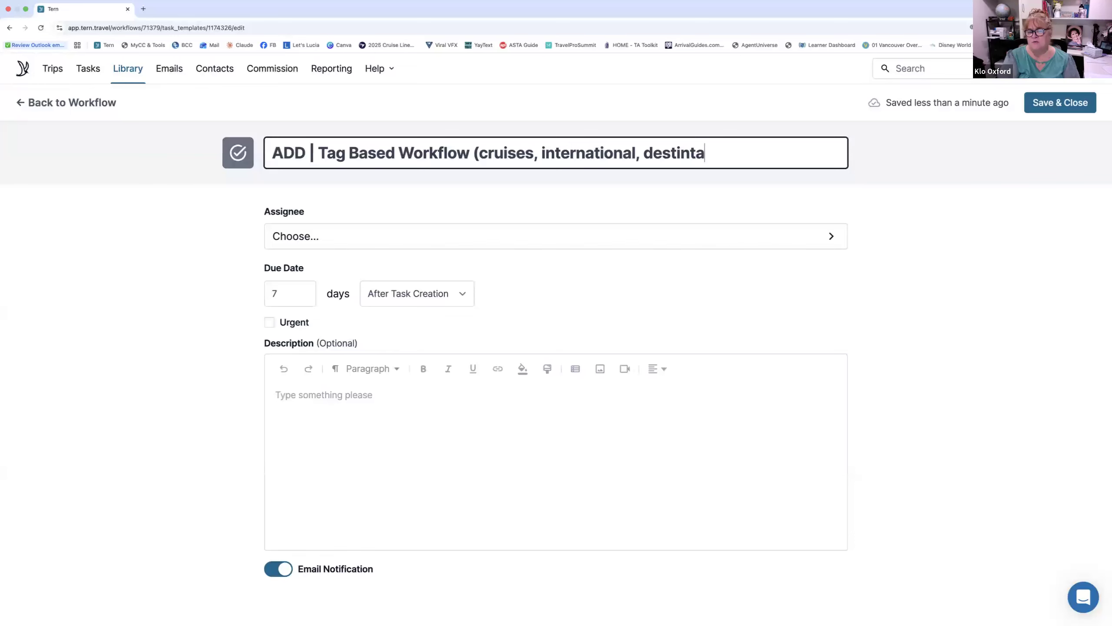
{"action": "key", "text": "BackSpace"}
{"action": "key", "text": "BackSpace"}
{"action": "type", "text": "ation)"}
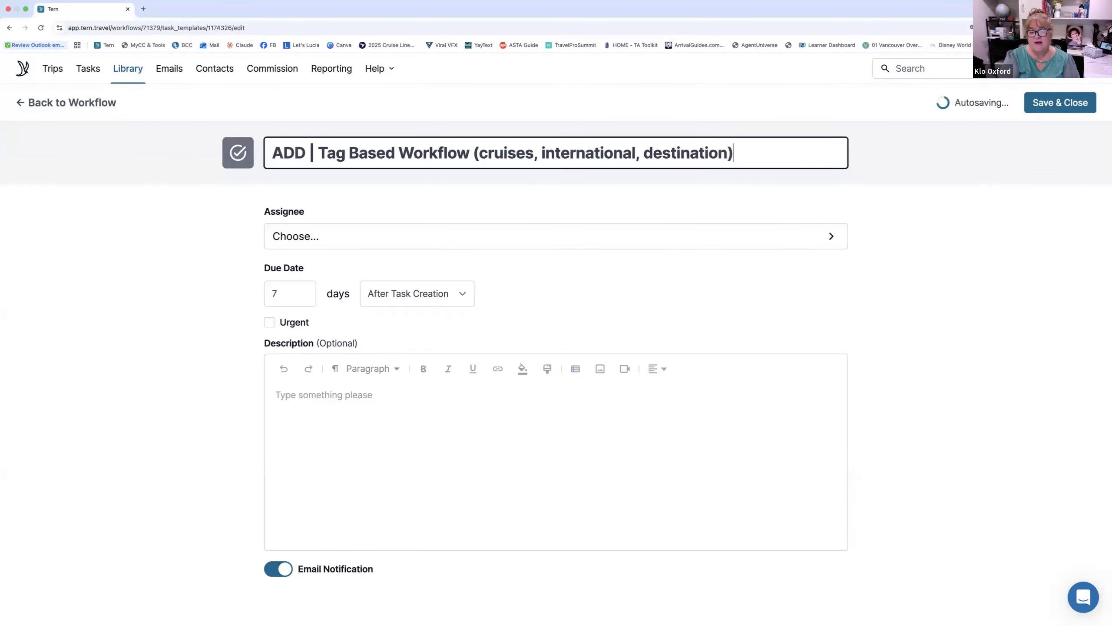
Assign the tag-based workflow task to Myself.
{"action": "left_click", "coordinate": [288, 241]}
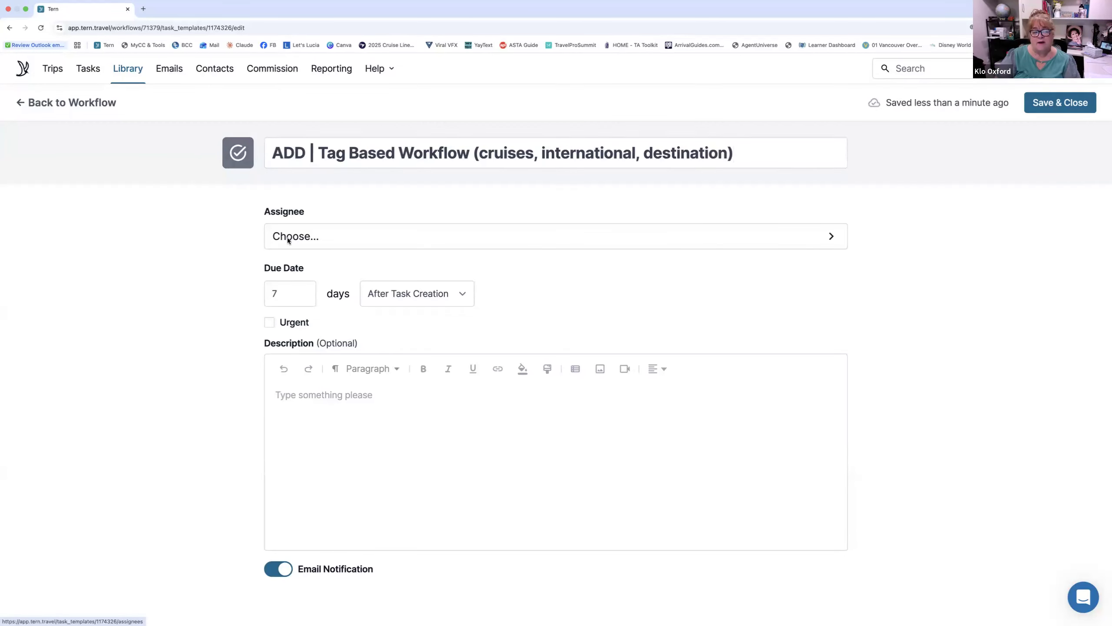
{"action": "left_click", "coordinate": [401, 310]}
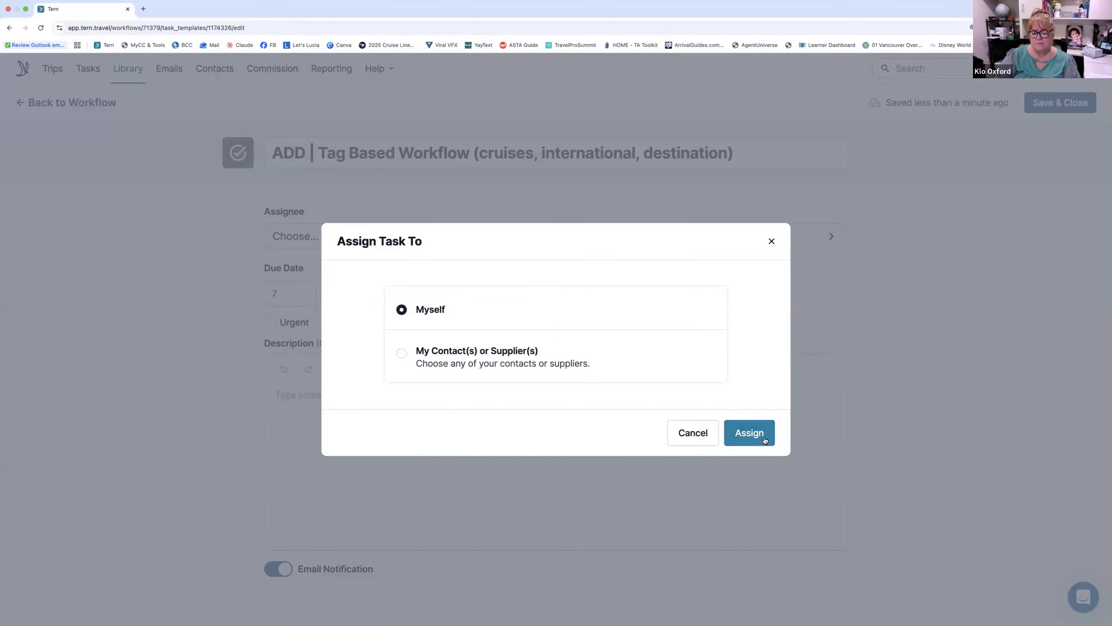
{"action": "left_click", "coordinate": [764, 436]}
Set the task's due date to 0 days After Task Creation and turn off its email notification.
{"action": "left_click", "coordinate": [283, 293]}
{"action": "key", "text": "BackSpace"}
{"action": "type", "text": "0"}
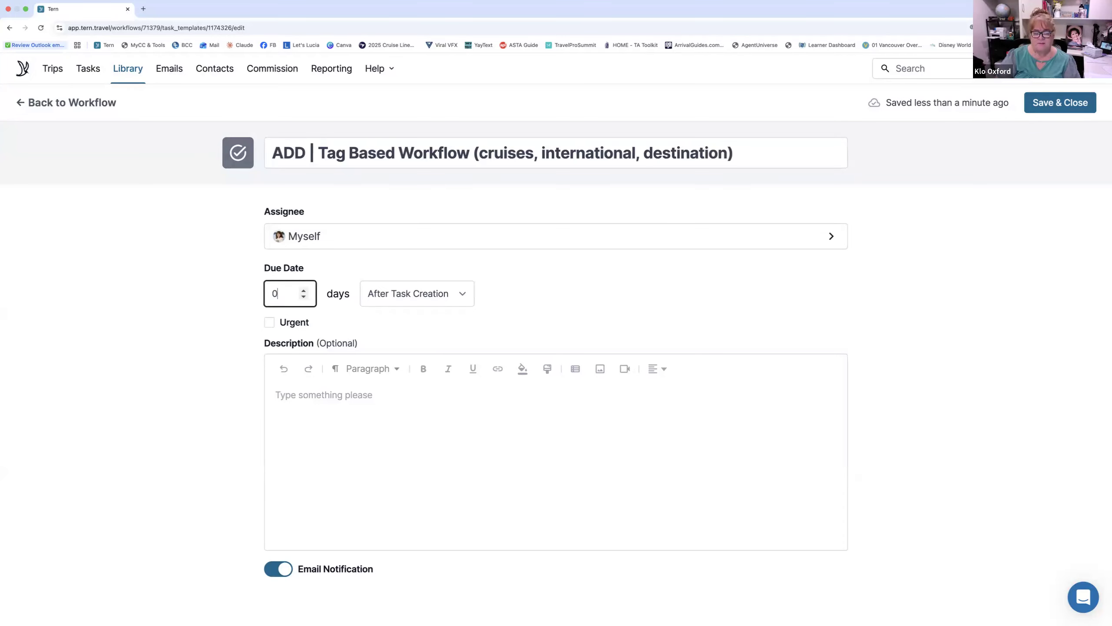
{"action": "left_click", "coordinate": [274, 570]}
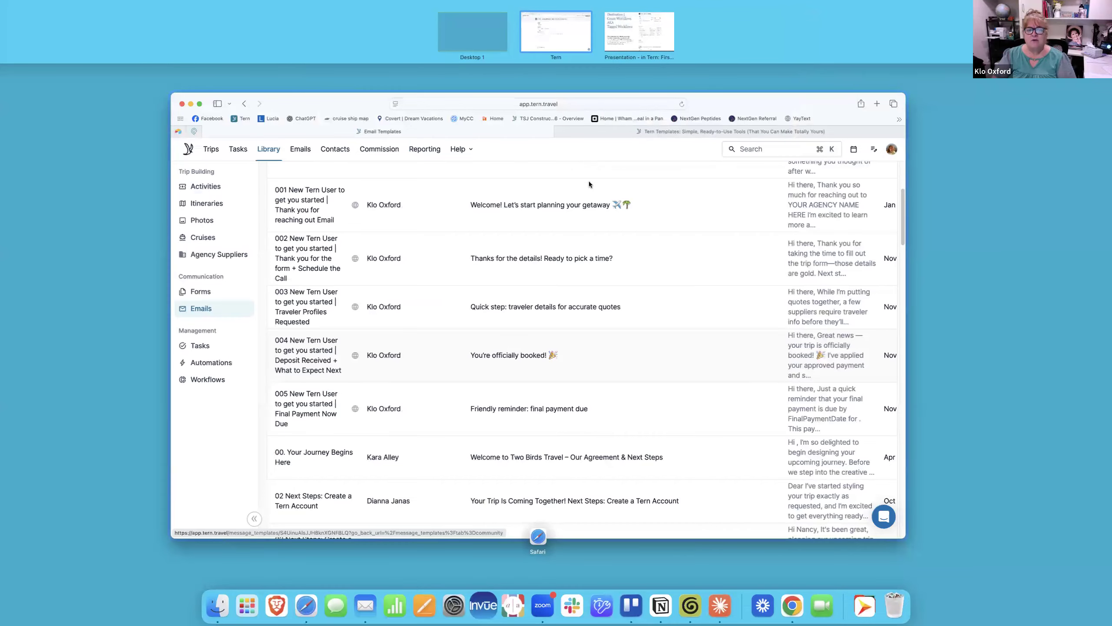
Switch to the full-screen presentation to view the Destination | Cruise Workflows slide.
{"action": "left_click", "coordinate": [589, 181]}
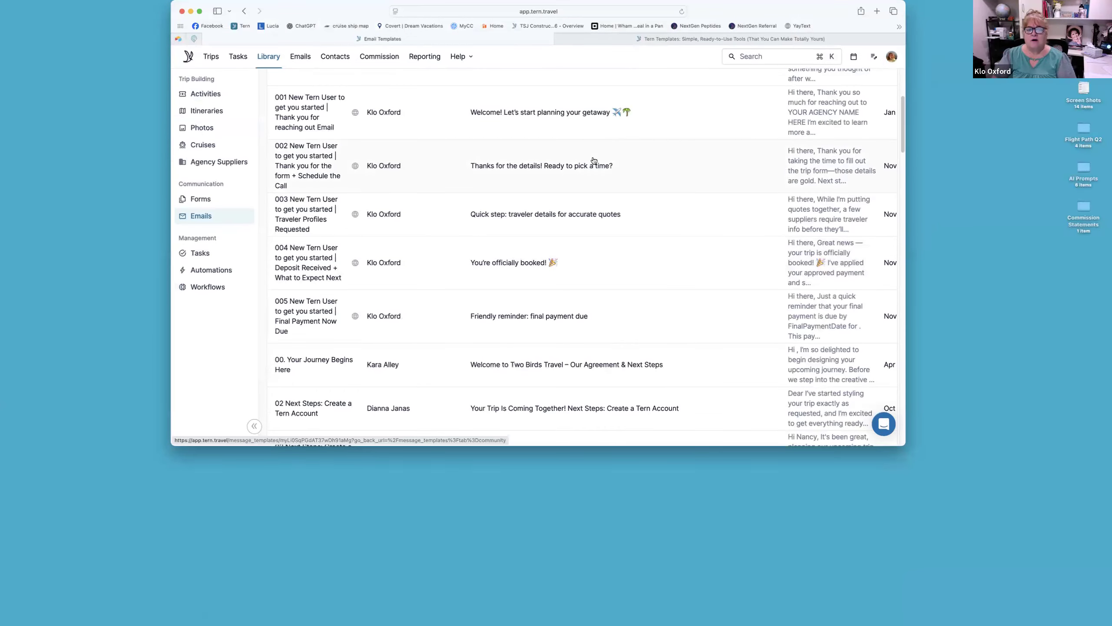
{"action": "key", "text": "ctrl+Up"}
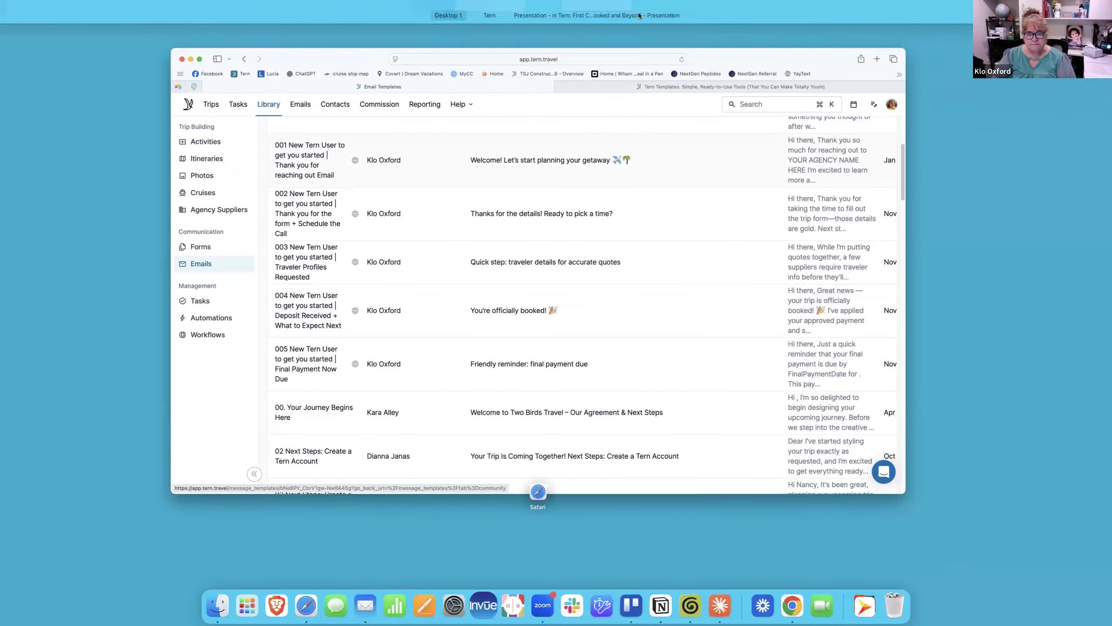
{"action": "left_click", "coordinate": [645, 39]}
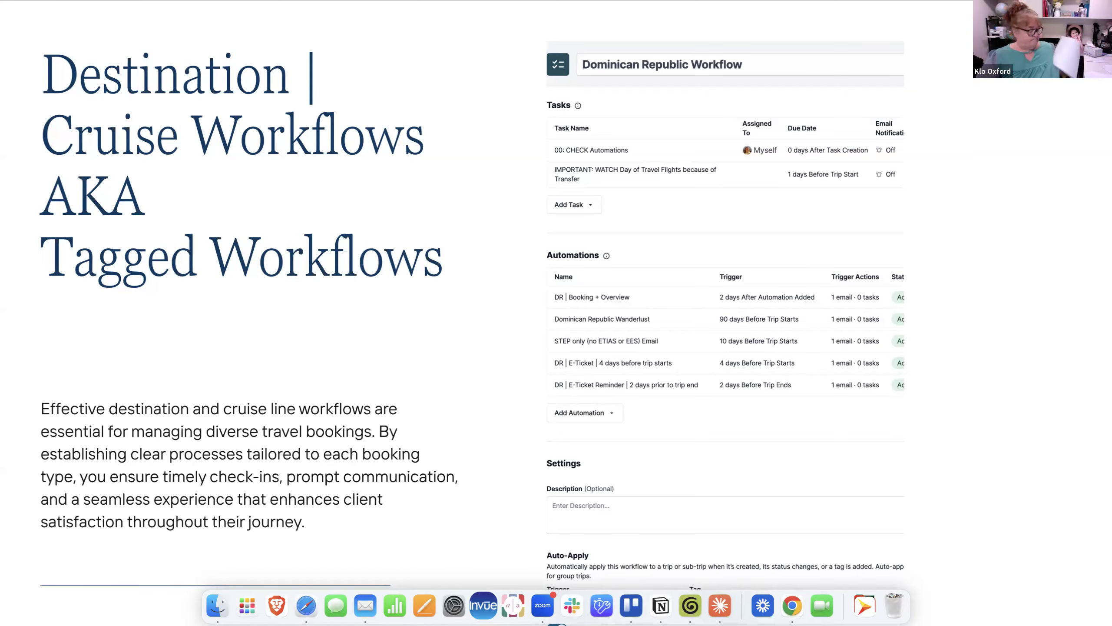
Close the Chrome window holding the task template and enlarge the Safari window on the desktop.
{"action": "key", "text": "ctrl+Up"}
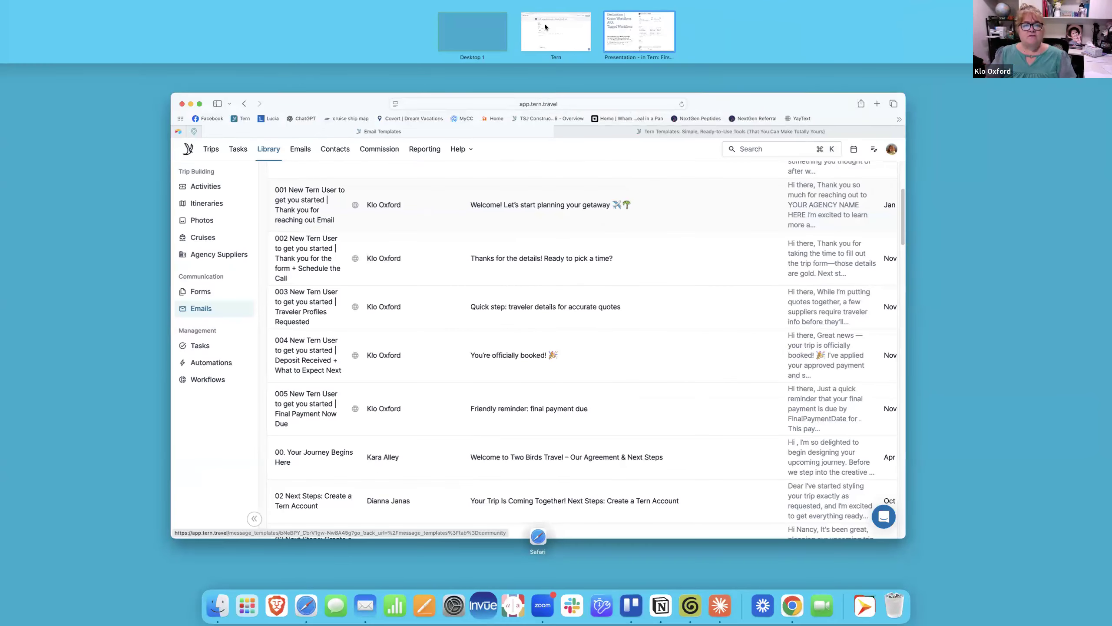
{"action": "left_click", "coordinate": [549, 34]}
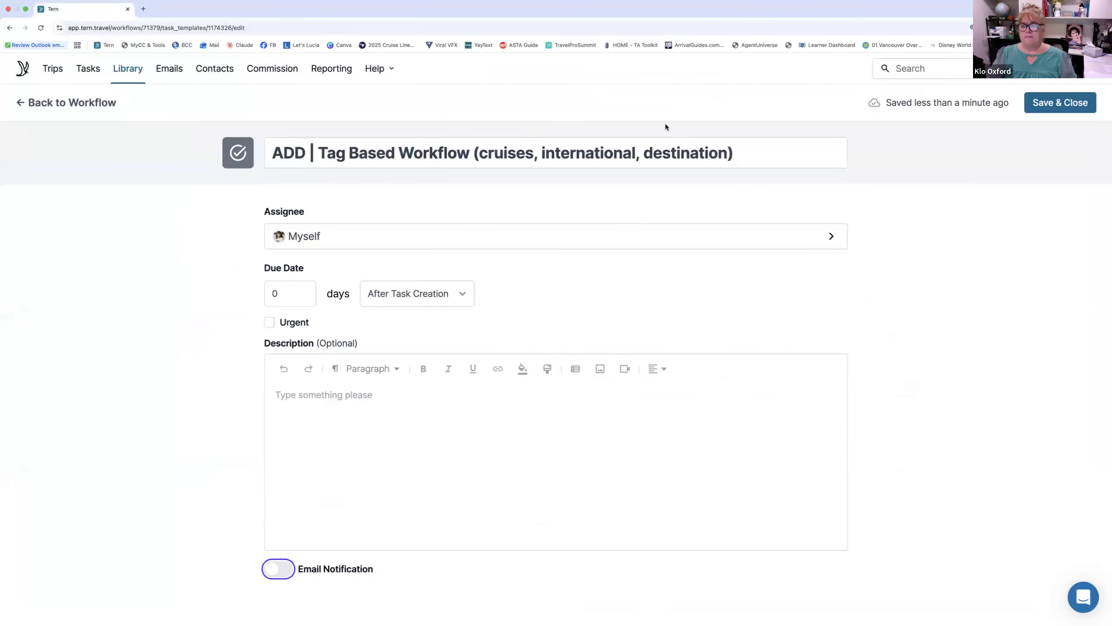
{"action": "left_click", "coordinate": [9, 9]}
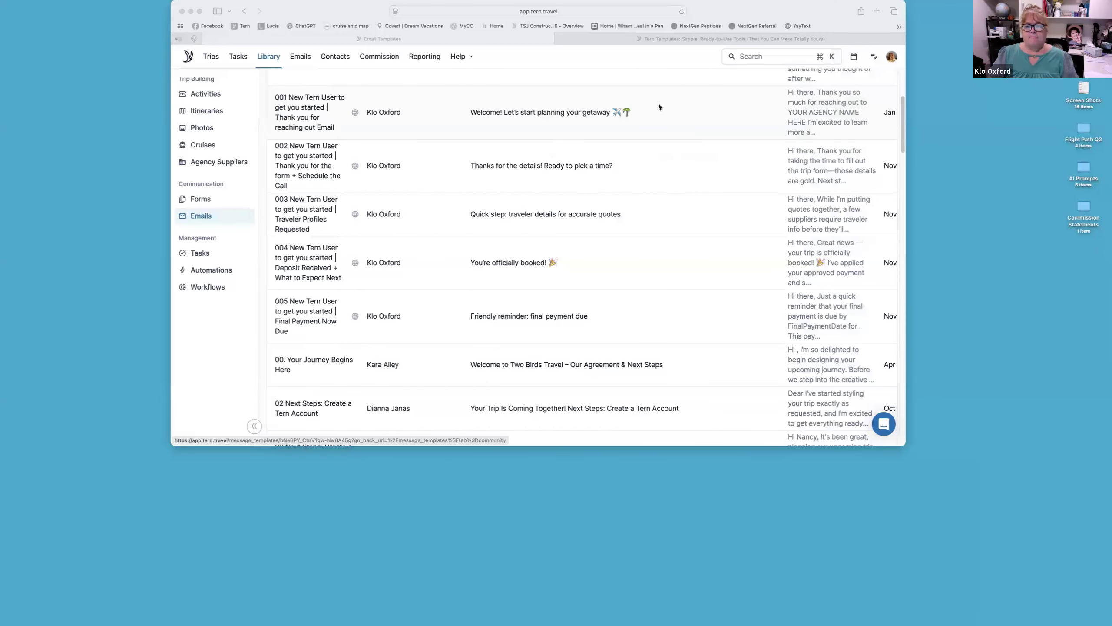
{"action": "left_click", "coordinate": [662, 75]}
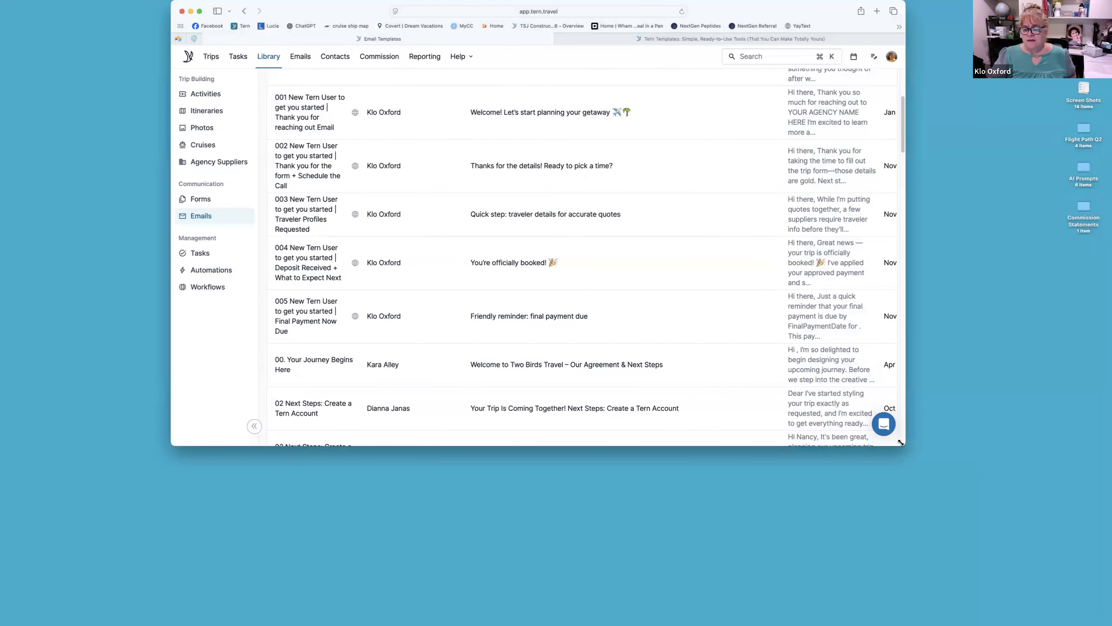
{"action": "left_click_drag", "start_coordinate": [929, 520], "coordinate": [939, 564]}
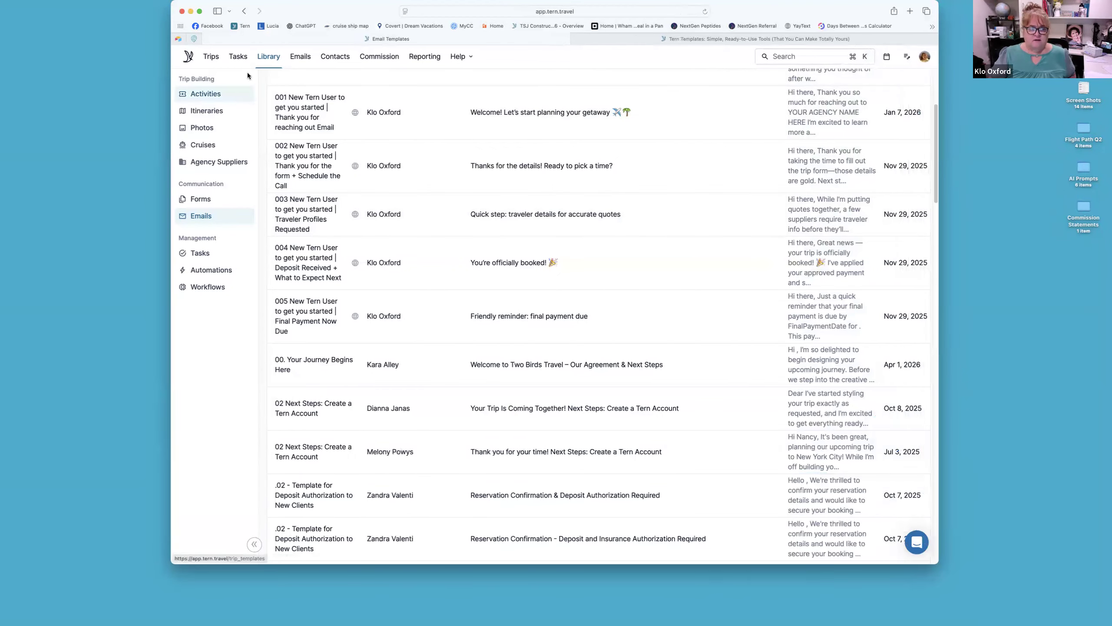
Open the Workflows library and look through its folders and numbered workflows.
{"action": "left_click", "coordinate": [203, 288]}
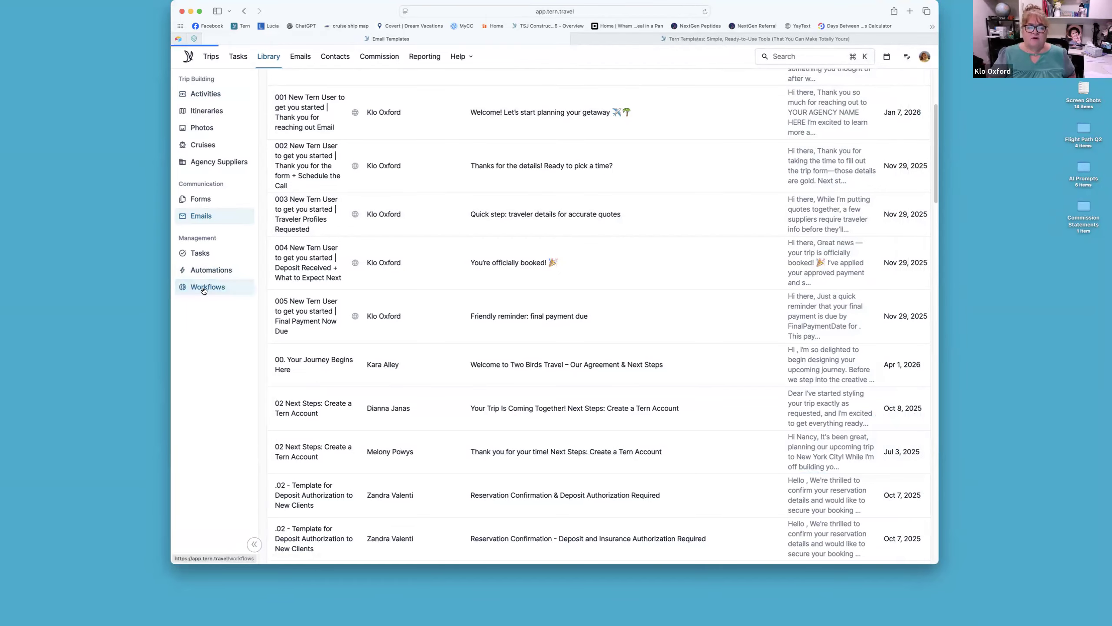
{"action": "scroll", "coordinate": [435, 340], "scroll_direction": "down", "scroll_amount": 3}
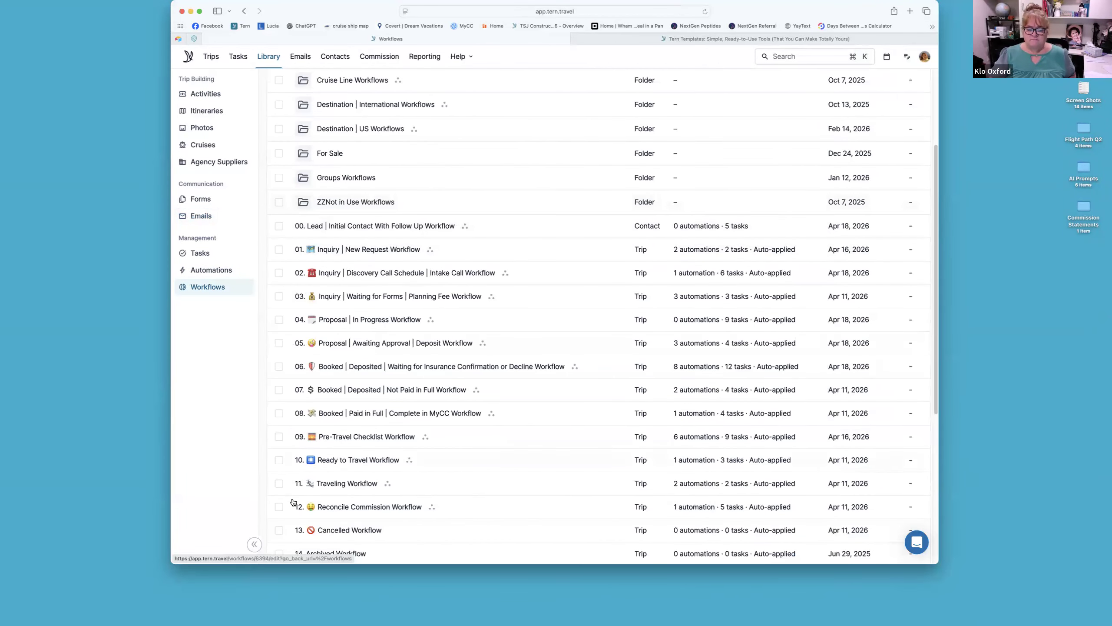
{"action": "scroll", "coordinate": [294, 520], "scroll_direction": "down", "scroll_amount": 3}
{"action": "scroll", "coordinate": [295, 520], "scroll_direction": "up", "scroll_amount": 2}
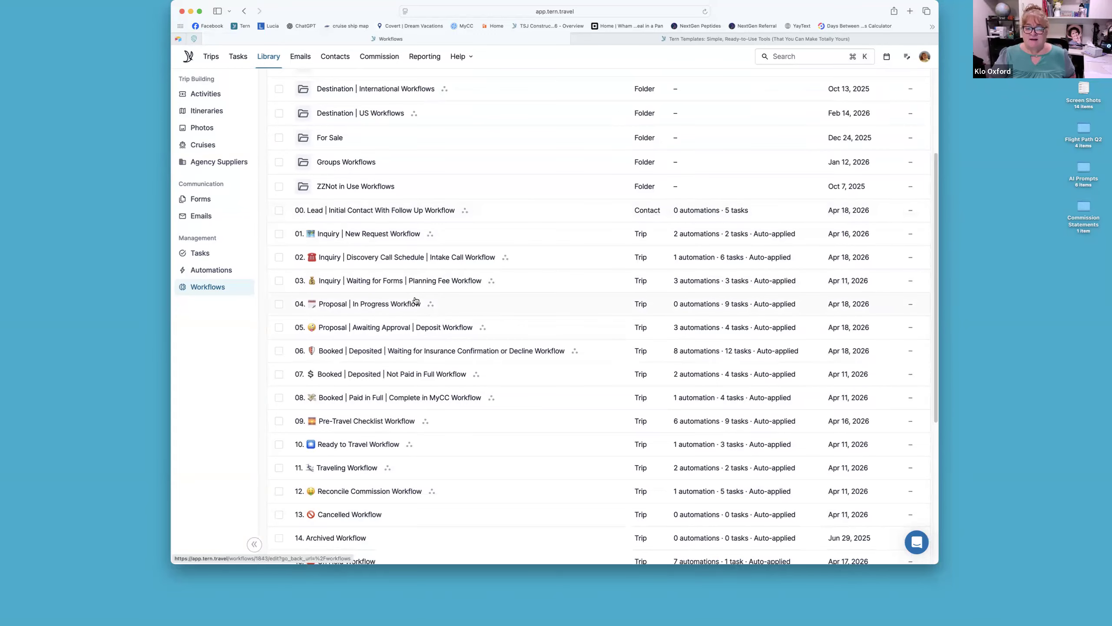
Look through the Destination | International Workflows folder and open the Destination | US Workflows folder.
{"action": "scroll", "coordinate": [416, 301], "scroll_direction": "up", "scroll_amount": 5}
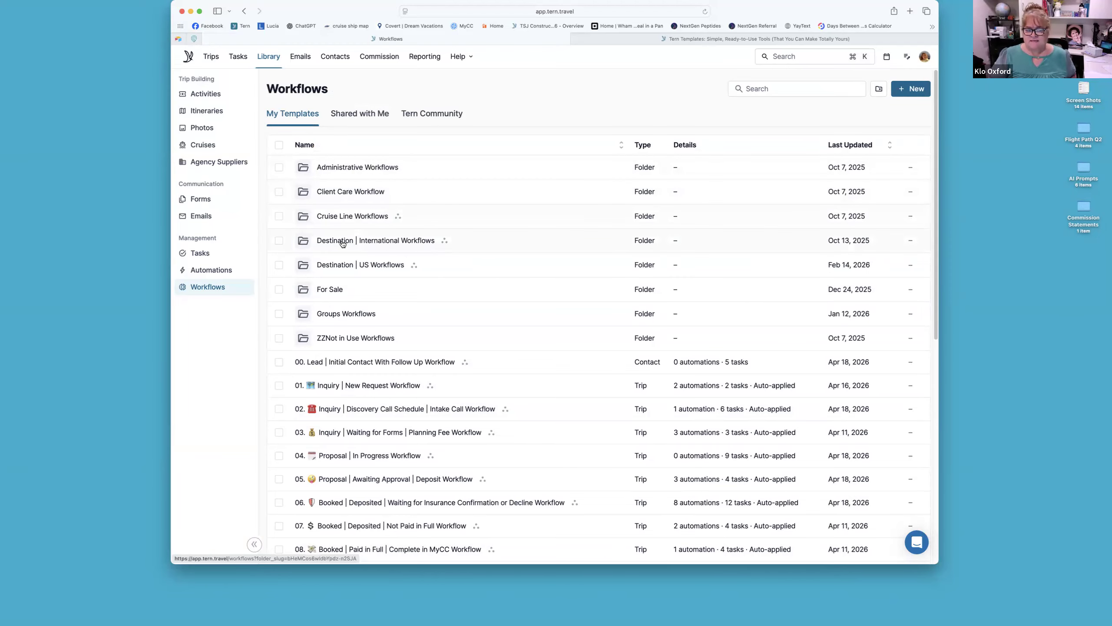
{"action": "left_click", "coordinate": [384, 241]}
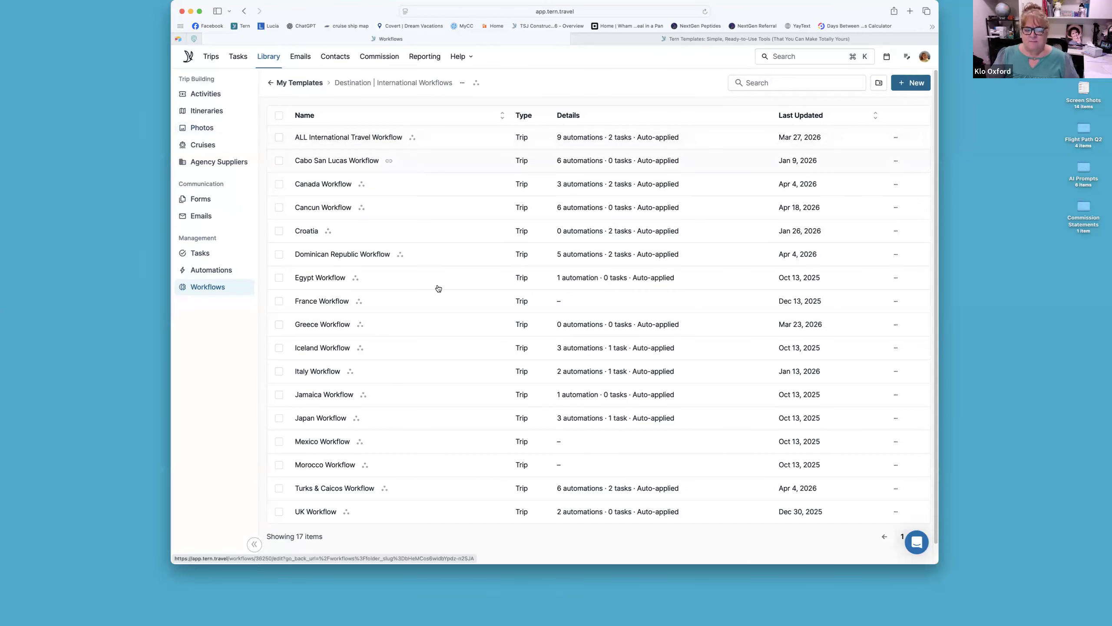
{"action": "left_click", "coordinate": [363, 264]}
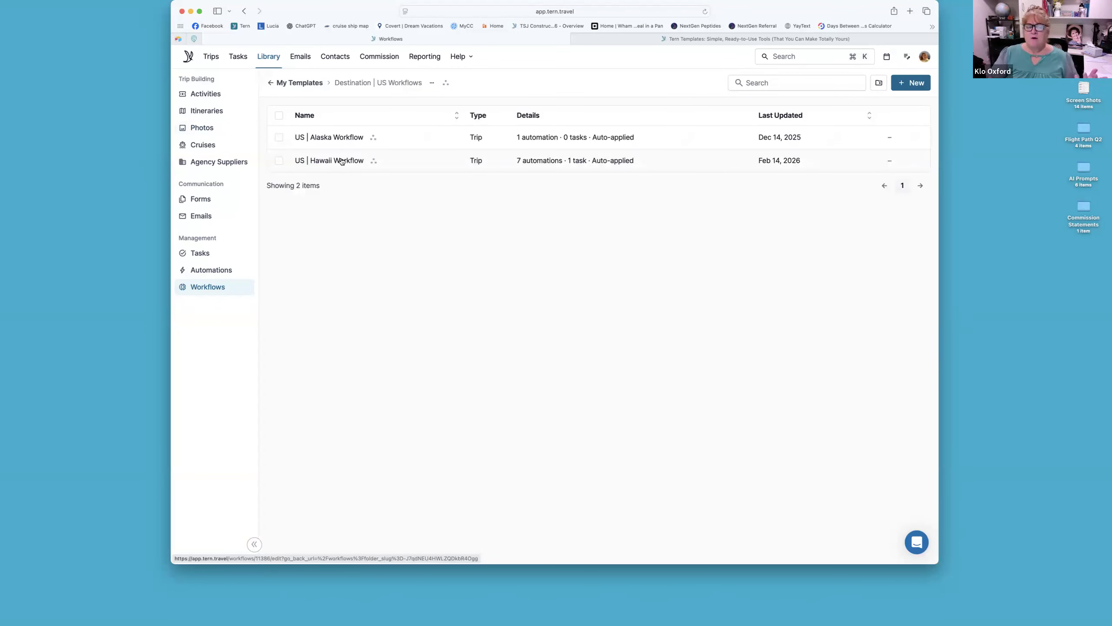
Review the tasks, automations and auto-apply tag settings of the US | Hawaii Workflow and return to its folder.
{"action": "left_click", "coordinate": [342, 160]}
{"action": "scroll", "coordinate": [633, 248], "scroll_direction": "down", "scroll_amount": 5}
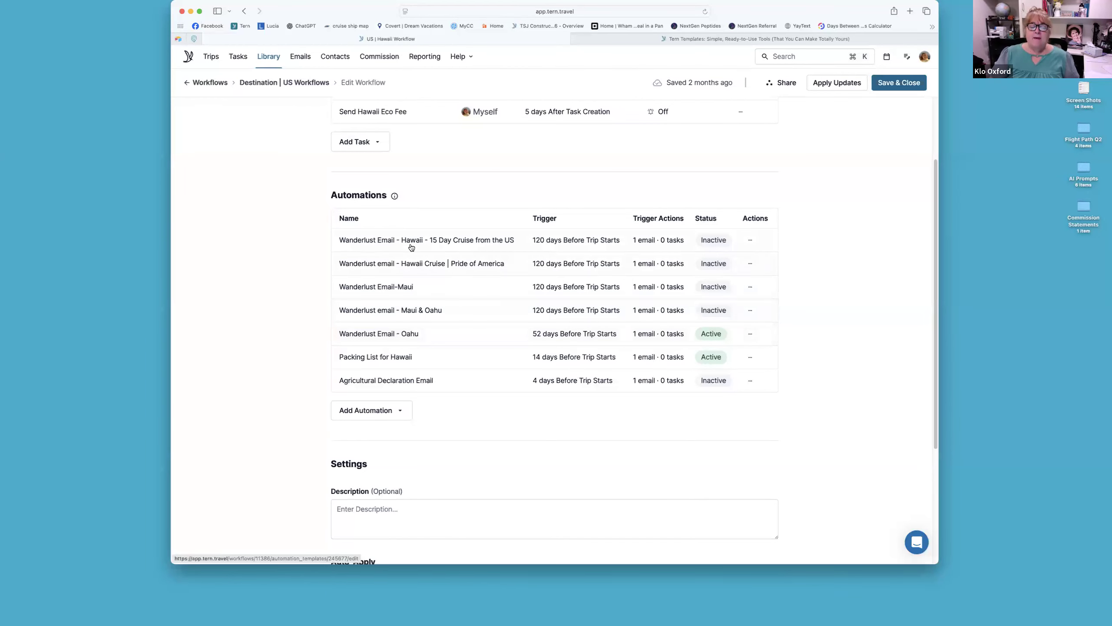
{"action": "scroll", "coordinate": [412, 254], "scroll_direction": "up", "scroll_amount": 3}
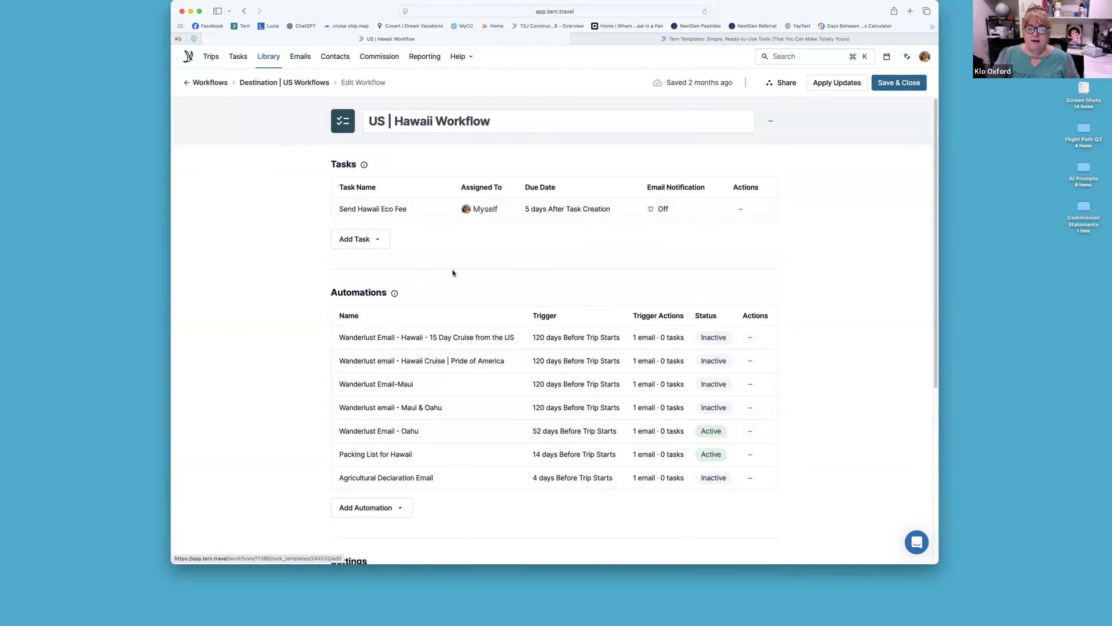
{"action": "scroll", "coordinate": [452, 272], "scroll_direction": "down", "scroll_amount": 1}
{"action": "scroll", "coordinate": [453, 272], "scroll_direction": "down", "scroll_amount": 5}
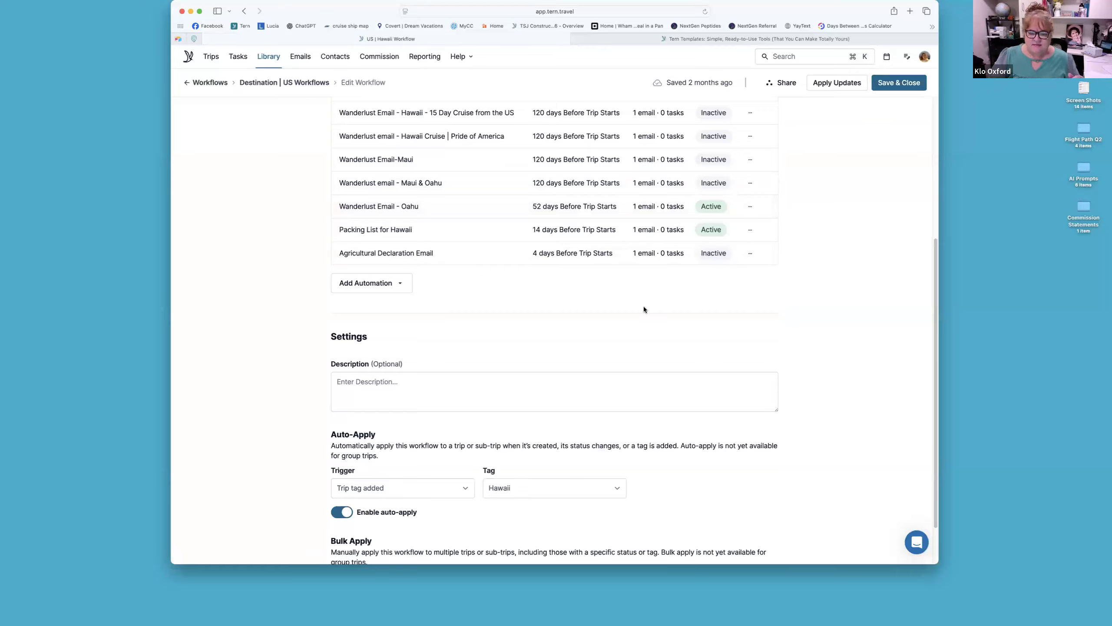
{"action": "left_click", "coordinate": [287, 84]}
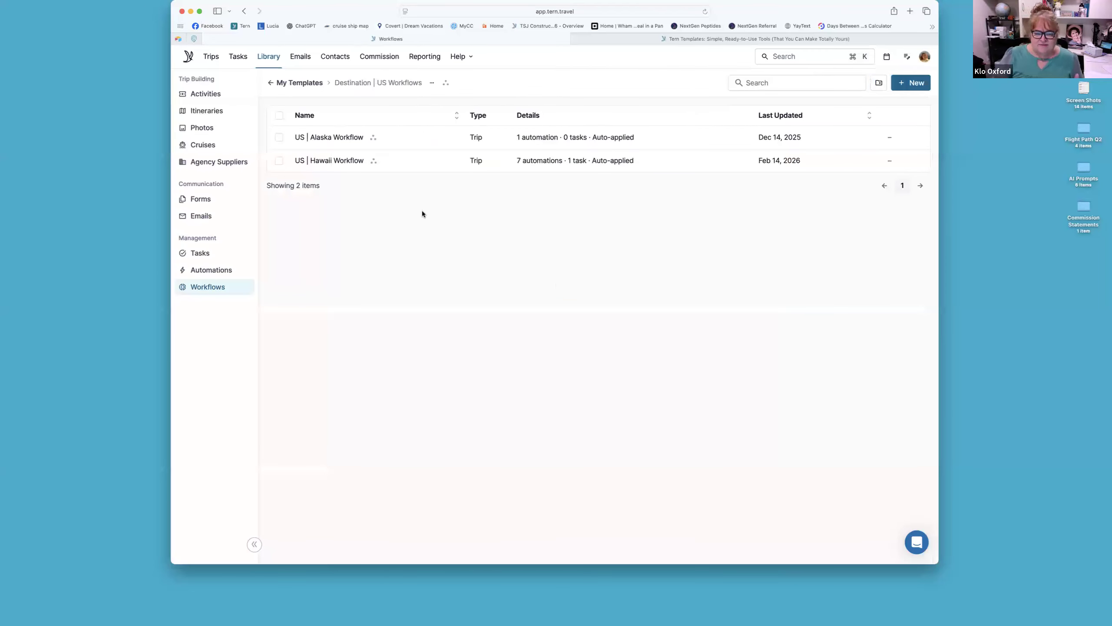
Open the Dominican Republic Workflow from the Destination | International Workflows folder and review its tasks and automations.
{"action": "left_click", "coordinate": [312, 85]}
{"action": "left_click", "coordinate": [368, 240]}
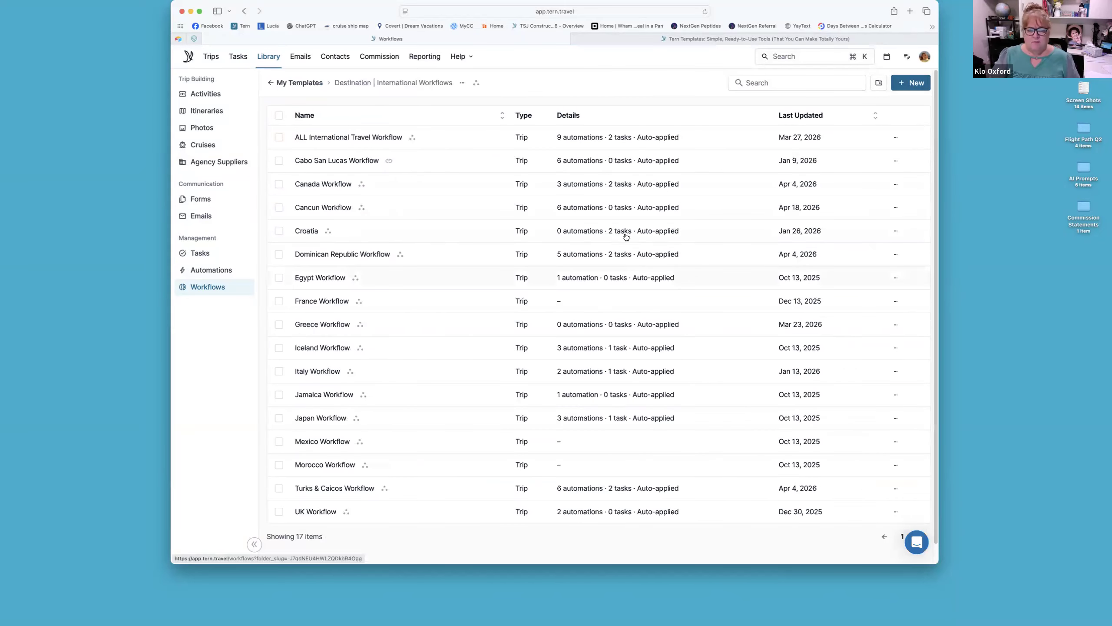
{"action": "left_click", "coordinate": [351, 255]}
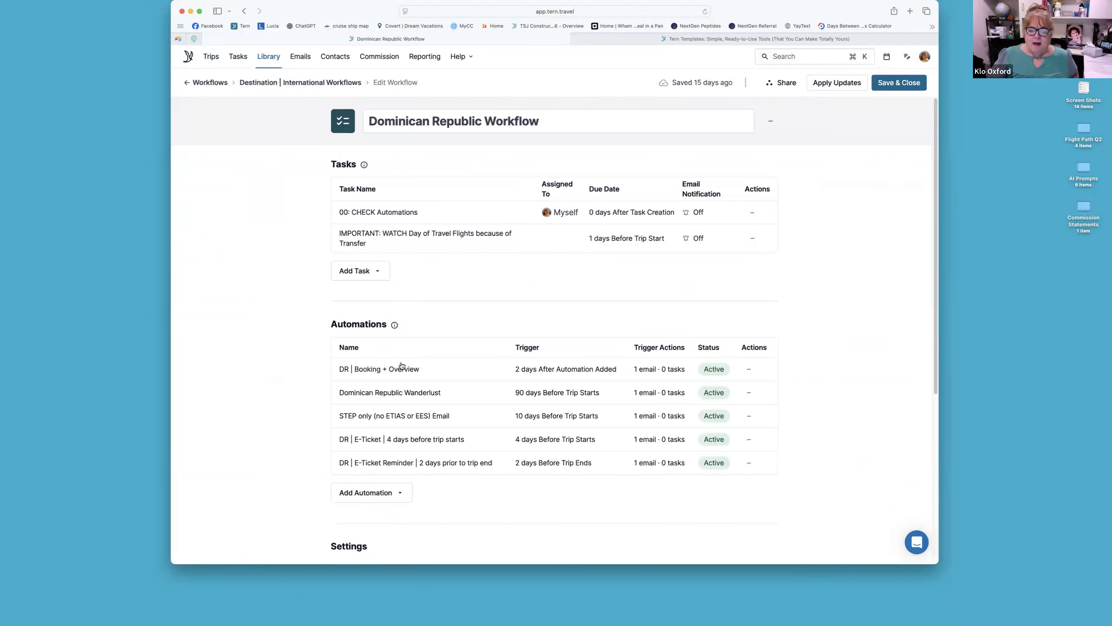
{"action": "scroll", "coordinate": [402, 363], "scroll_direction": "down", "scroll_amount": 1}
{"action": "scroll", "coordinate": [401, 365], "scroll_direction": "down", "scroll_amount": 3}
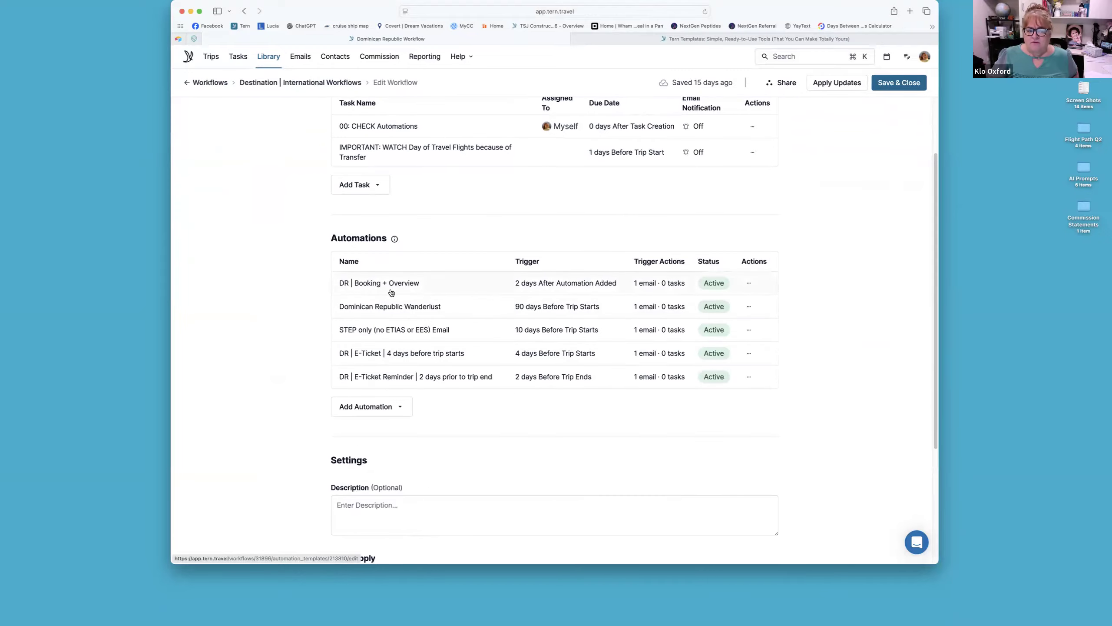
Examine the trigger and email content of the DR | Booking + Overview automation and return to the workflow.
{"action": "left_click", "coordinate": [392, 284]}
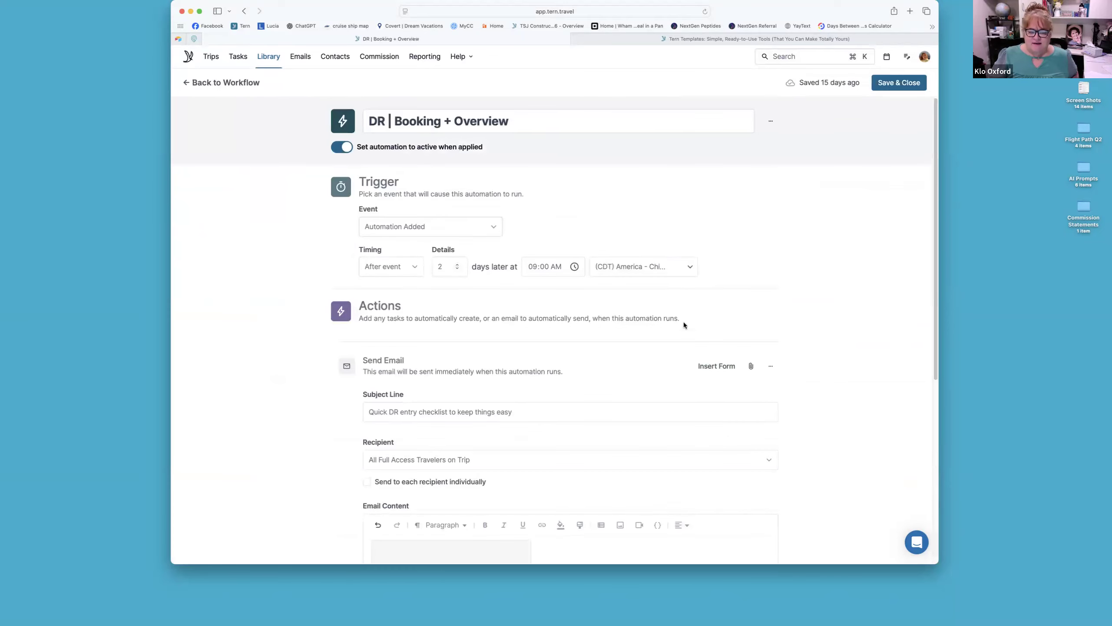
{"action": "scroll", "coordinate": [683, 322], "scroll_direction": "down", "scroll_amount": 5}
{"action": "scroll", "coordinate": [683, 321], "scroll_direction": "down", "scroll_amount": 2}
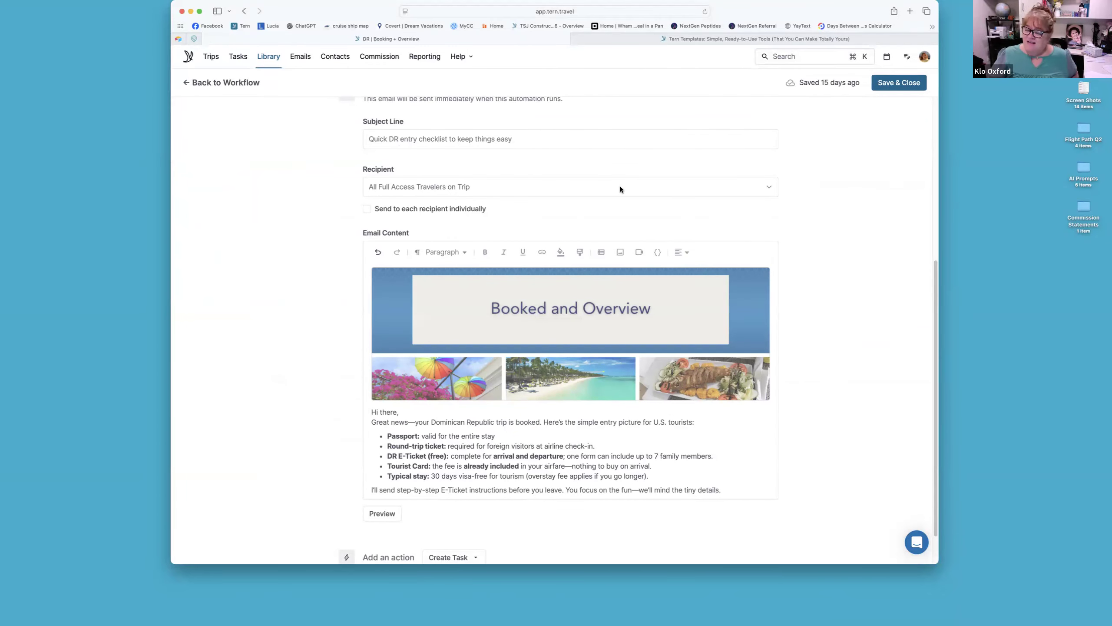
{"action": "scroll", "coordinate": [620, 188], "scroll_direction": "down", "scroll_amount": 2}
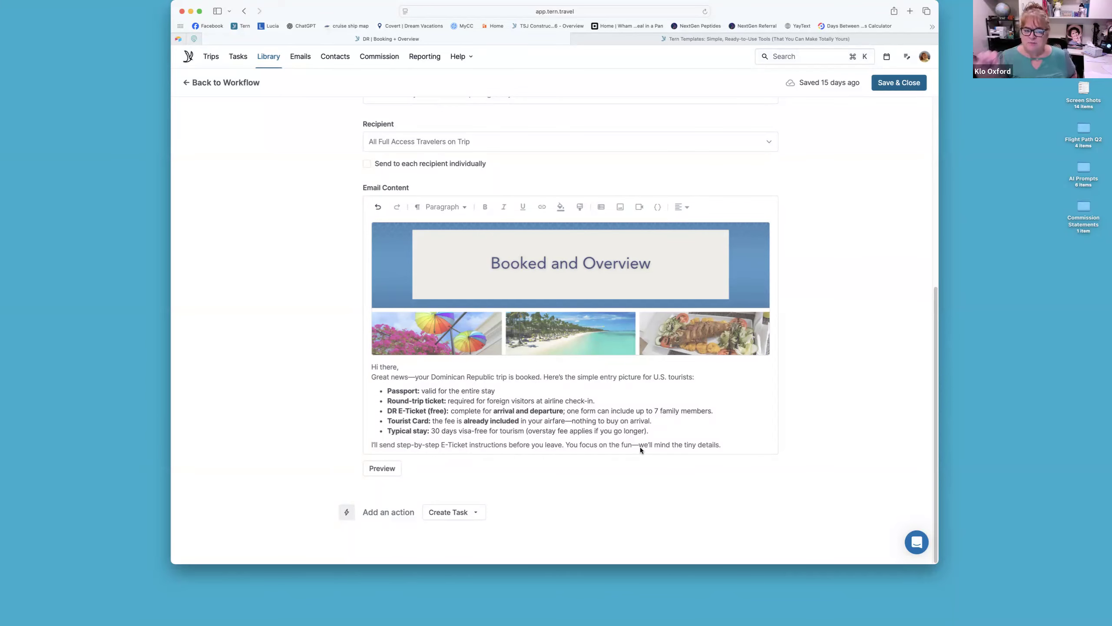
{"action": "scroll", "coordinate": [639, 447], "scroll_direction": "up", "scroll_amount": 10}
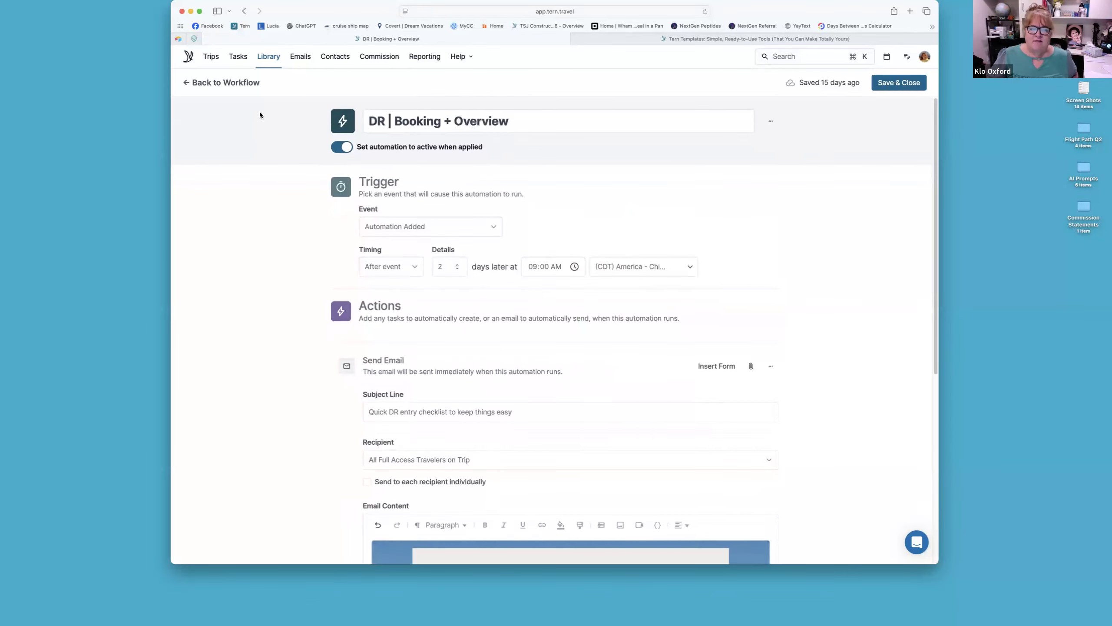
{"action": "left_click", "coordinate": [240, 84]}
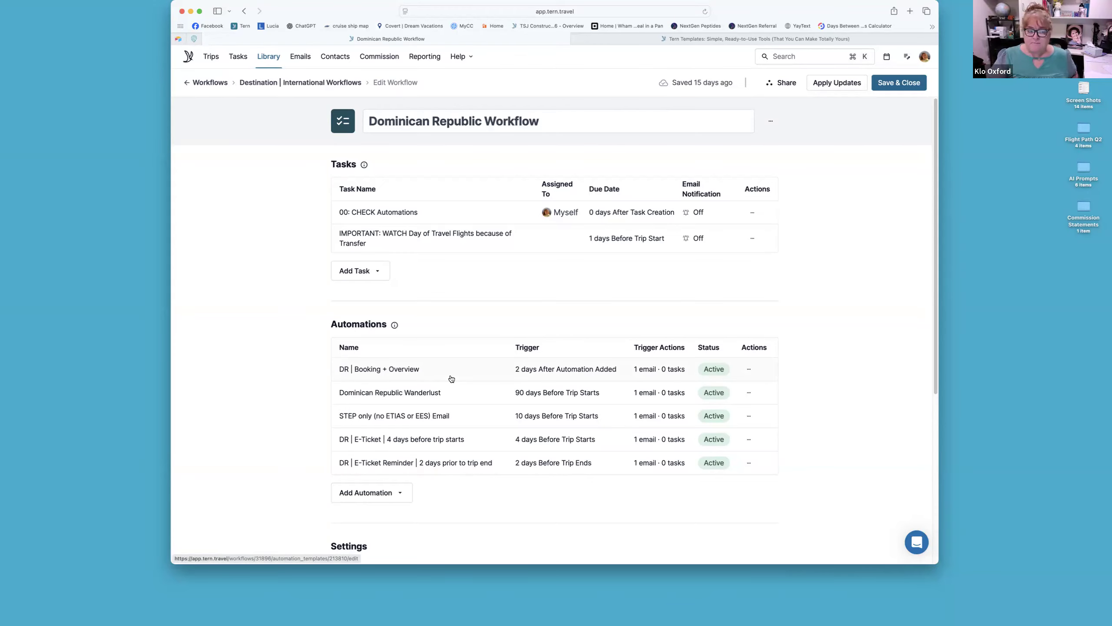
Open the Virgin Voyages Workflow from the Cruise Line Workflows folder and review its task and automations.
{"action": "left_click", "coordinate": [305, 84]}
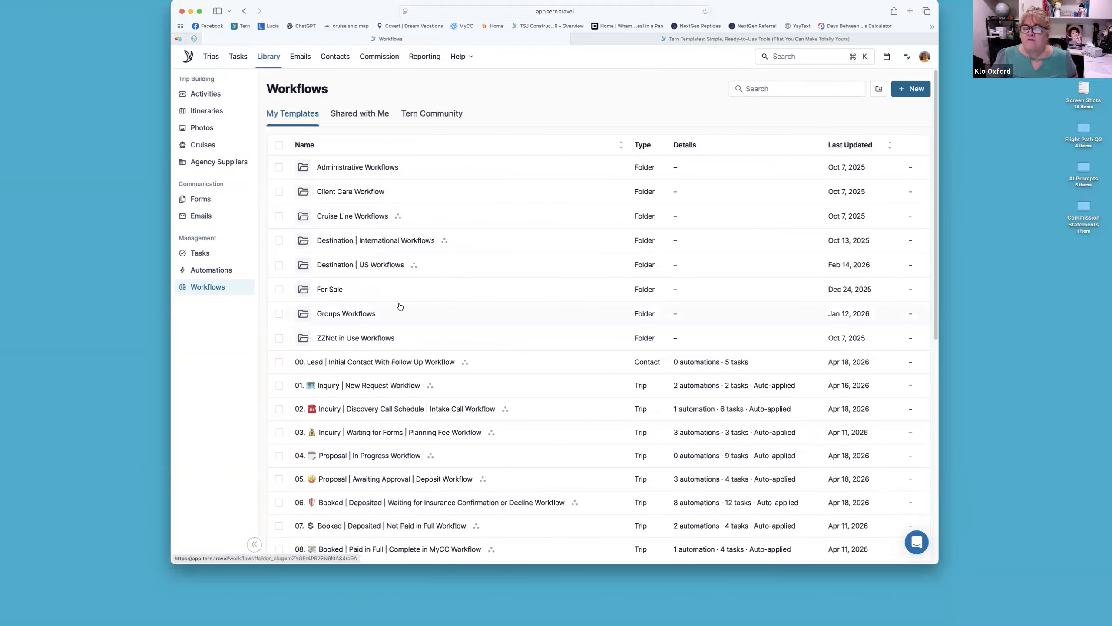
{"action": "left_click", "coordinate": [358, 216]}
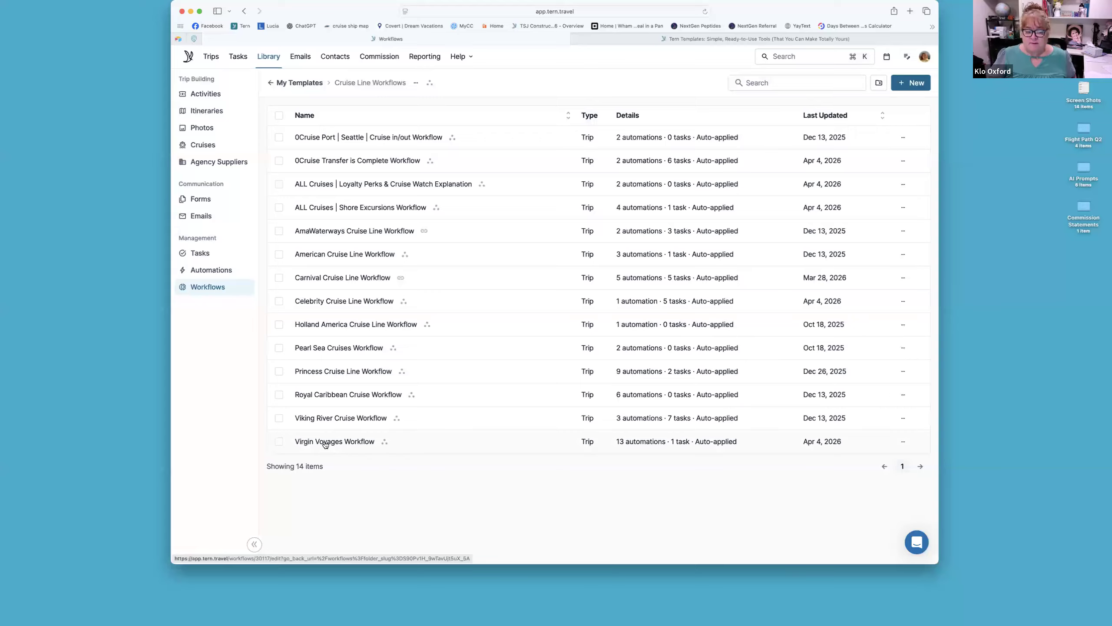
{"action": "left_click", "coordinate": [774, 435]}
{"action": "scroll", "coordinate": [571, 427], "scroll_direction": "down", "scroll_amount": 5}
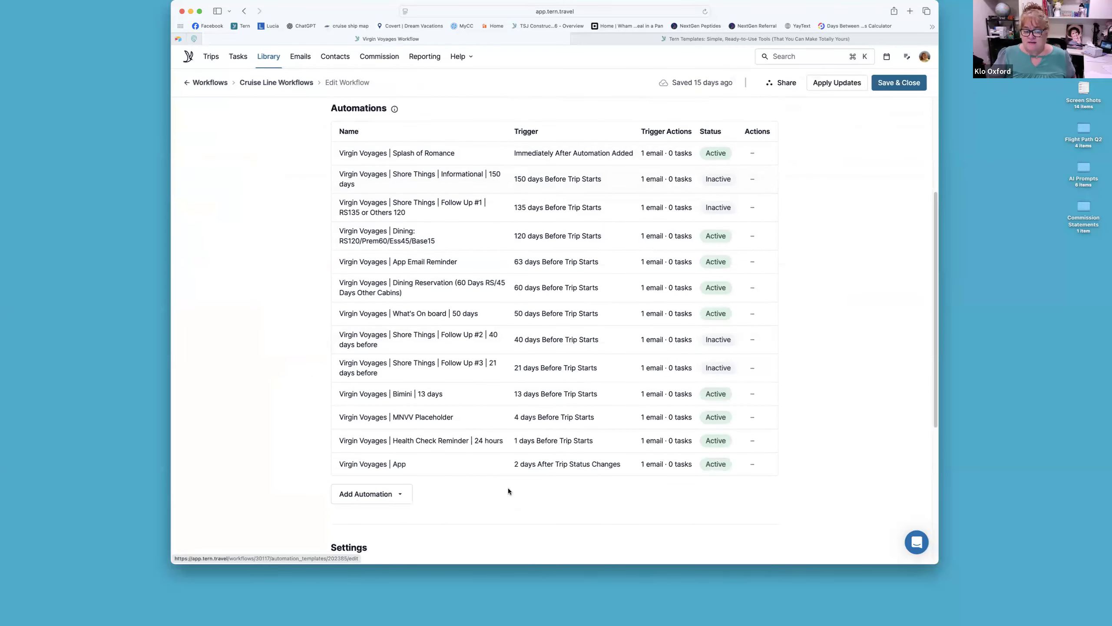
{"action": "scroll", "coordinate": [512, 312], "scroll_direction": "up", "scroll_amount": 1}
{"action": "scroll", "coordinate": [512, 312], "scroll_direction": "up", "scroll_amount": 5}
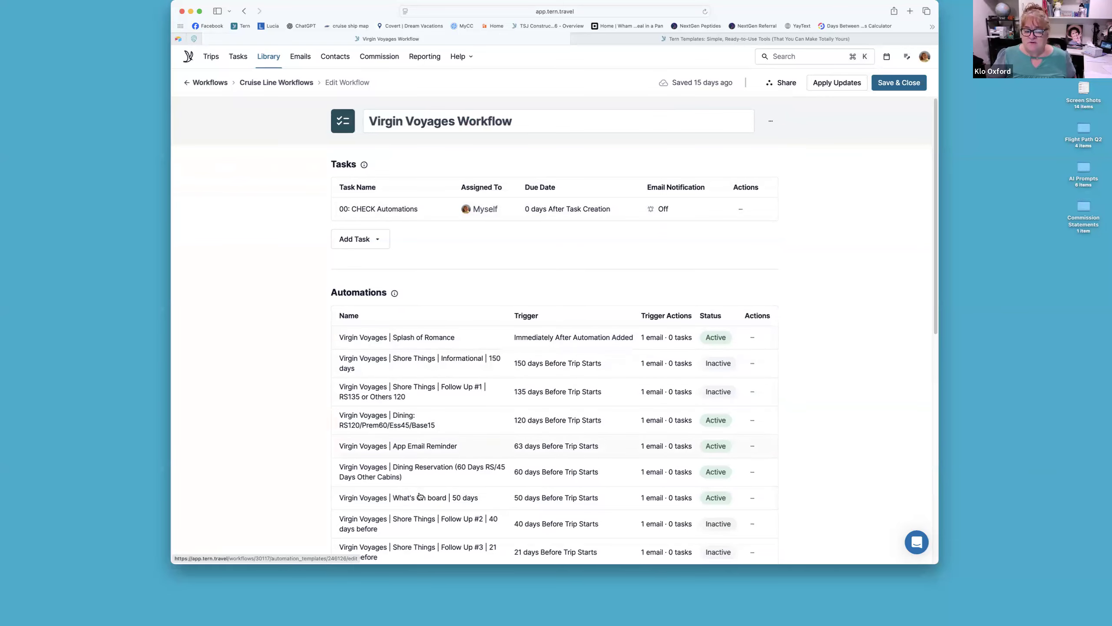
{"action": "scroll", "coordinate": [419, 496], "scroll_direction": "down", "scroll_amount": 5}
{"action": "scroll", "coordinate": [419, 494], "scroll_direction": "up", "scroll_amount": 1}
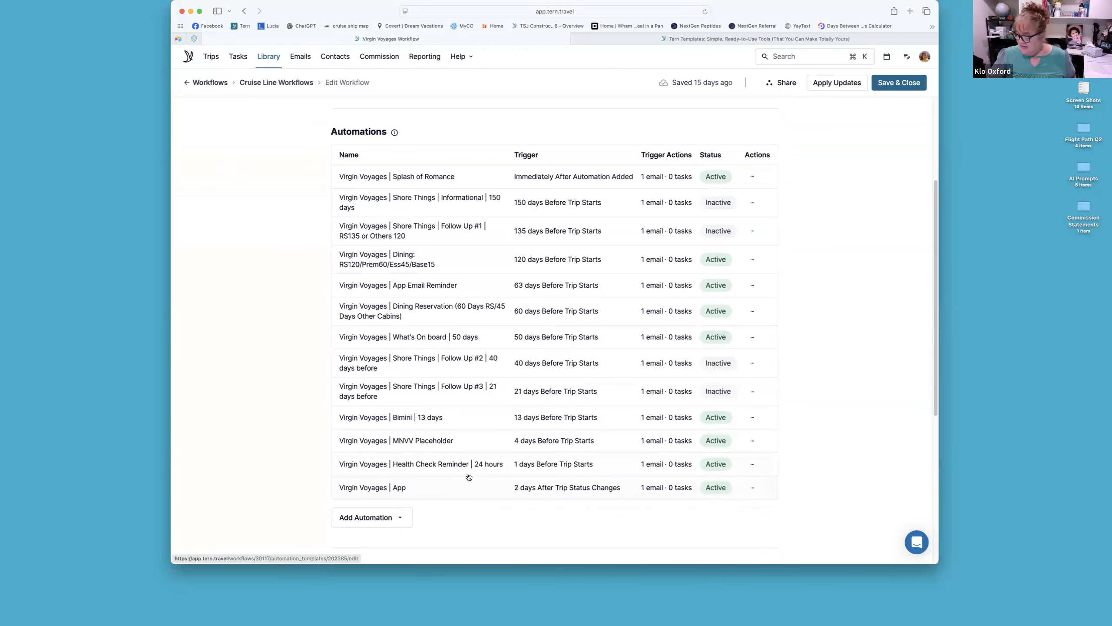
{"action": "scroll", "coordinate": [468, 477], "scroll_direction": "down", "scroll_amount": 1}
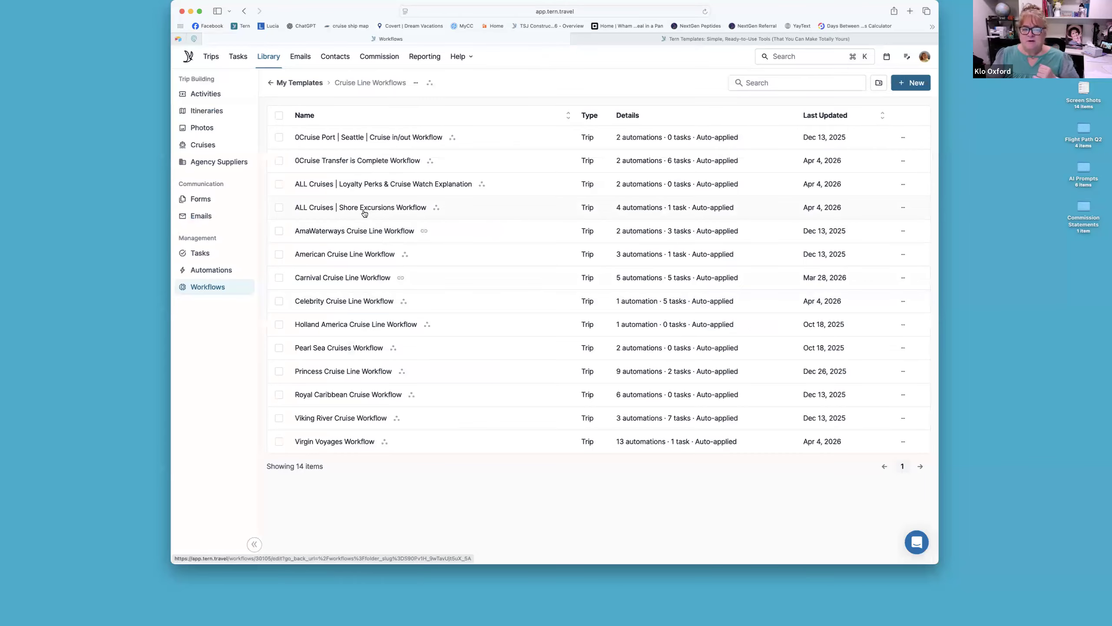
Look at the ALL Cruises | Shore Excursions and Carnival Cruise Line workflows and return to the Cruise Line Workflows folder.
{"action": "left_click", "coordinate": [364, 217]}
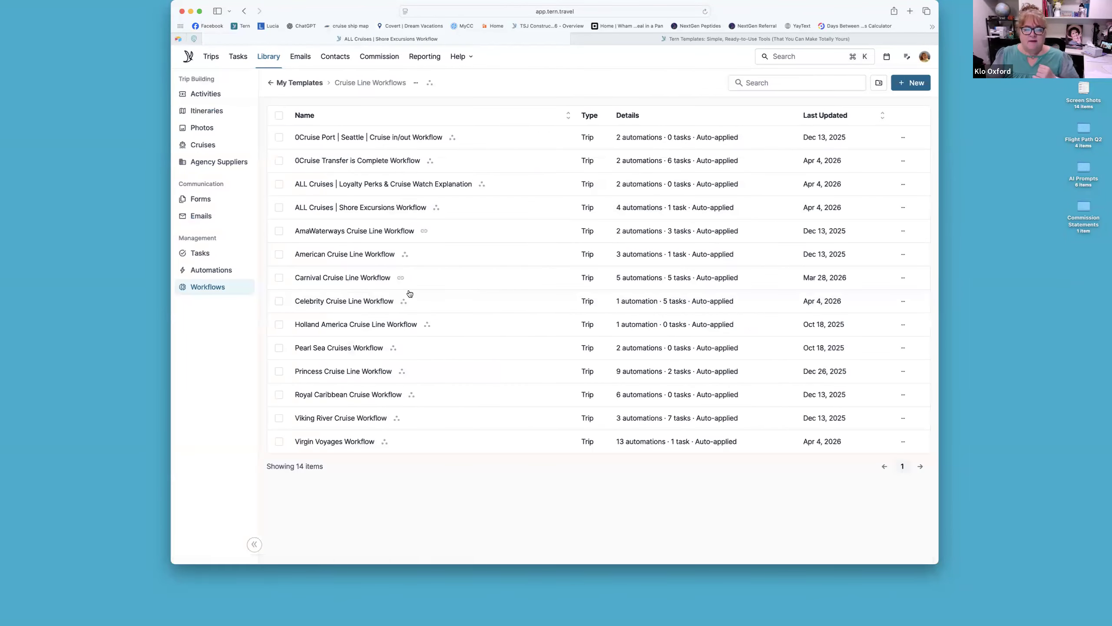
{"action": "left_click", "coordinate": [504, 277]}
{"action": "scroll", "coordinate": [457, 380], "scroll_direction": "down", "scroll_amount": 5}
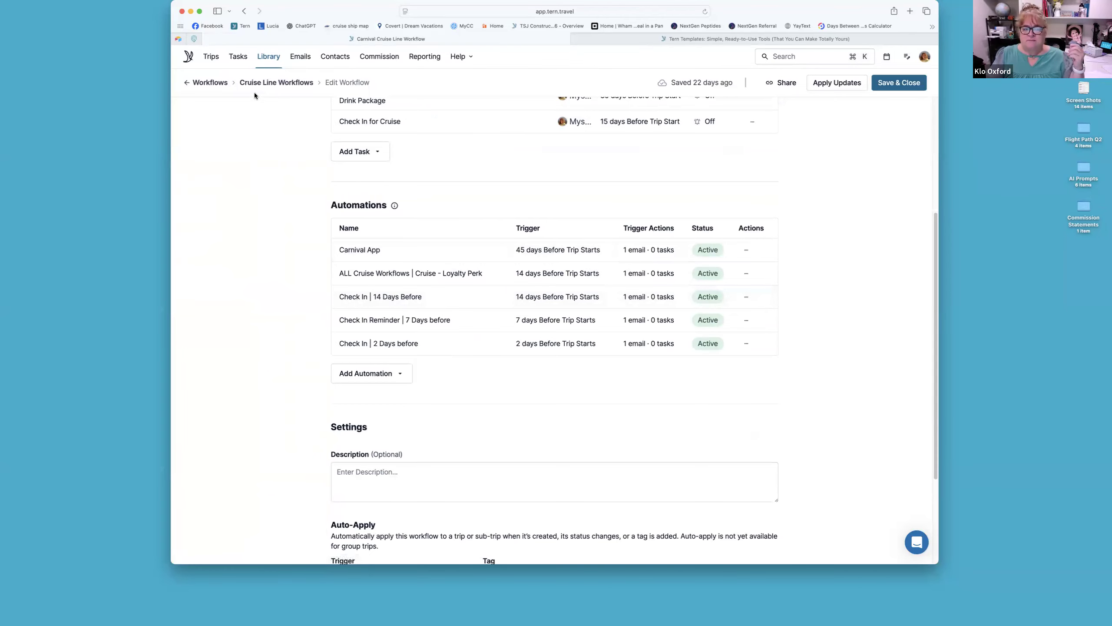
{"action": "left_click", "coordinate": [264, 84]}
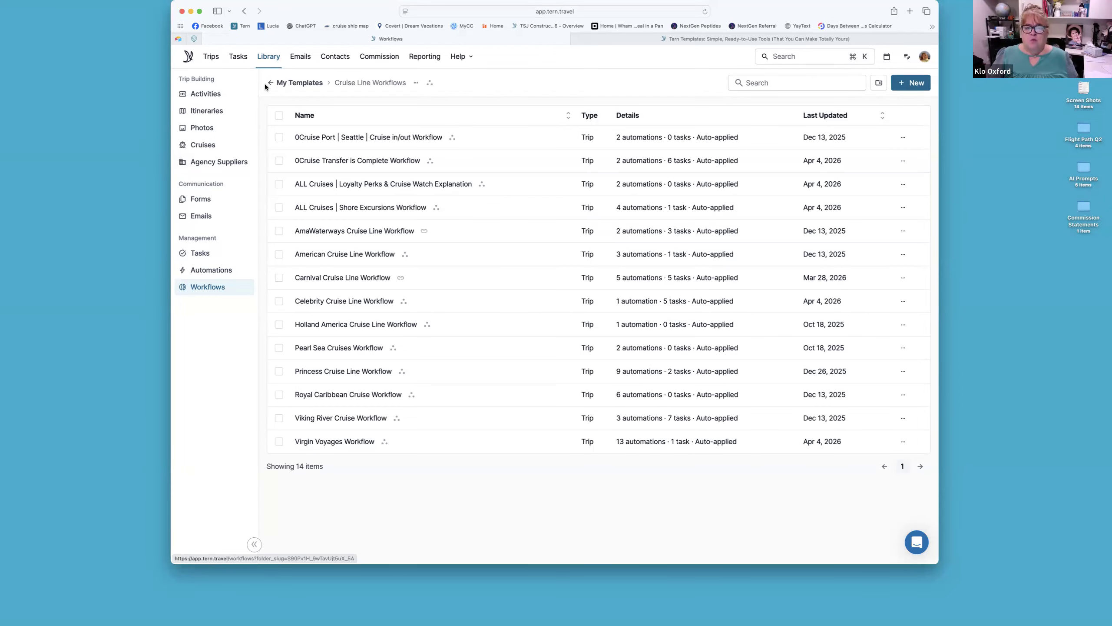
Switch from Safari to Google Chrome and open a new browser window beside the presentation.
{"action": "key", "text": "ctrl+Up"}
{"action": "left_click", "coordinate": [571, 35]}
{"action": "key", "text": "ctrl+Up"}
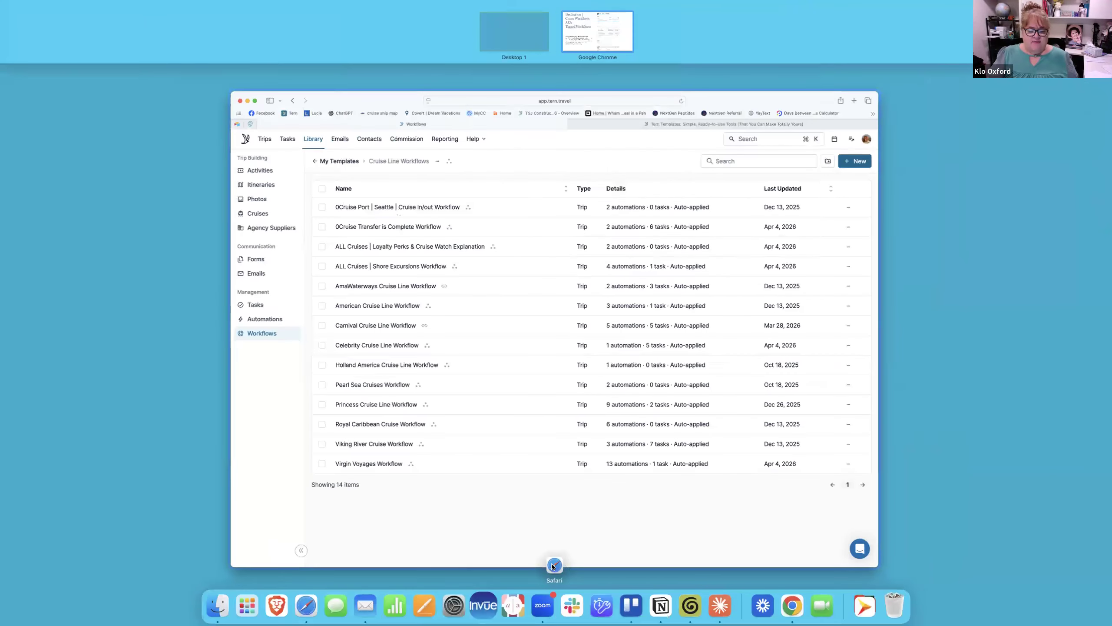
{"action": "left_click", "coordinate": [791, 606]}
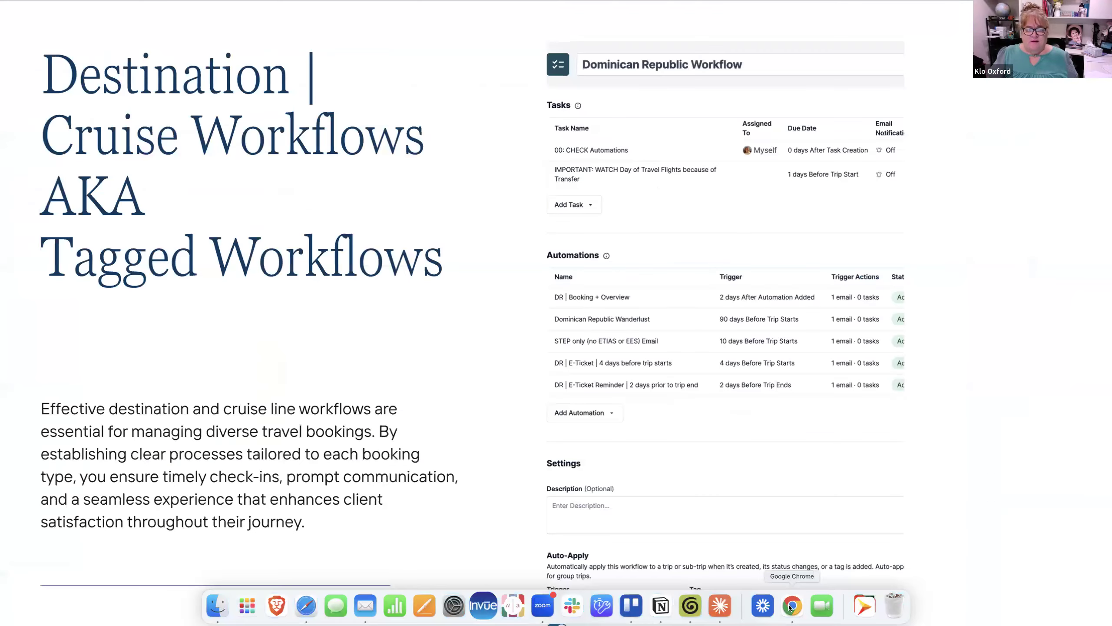
{"action": "right_click", "coordinate": [791, 606]}
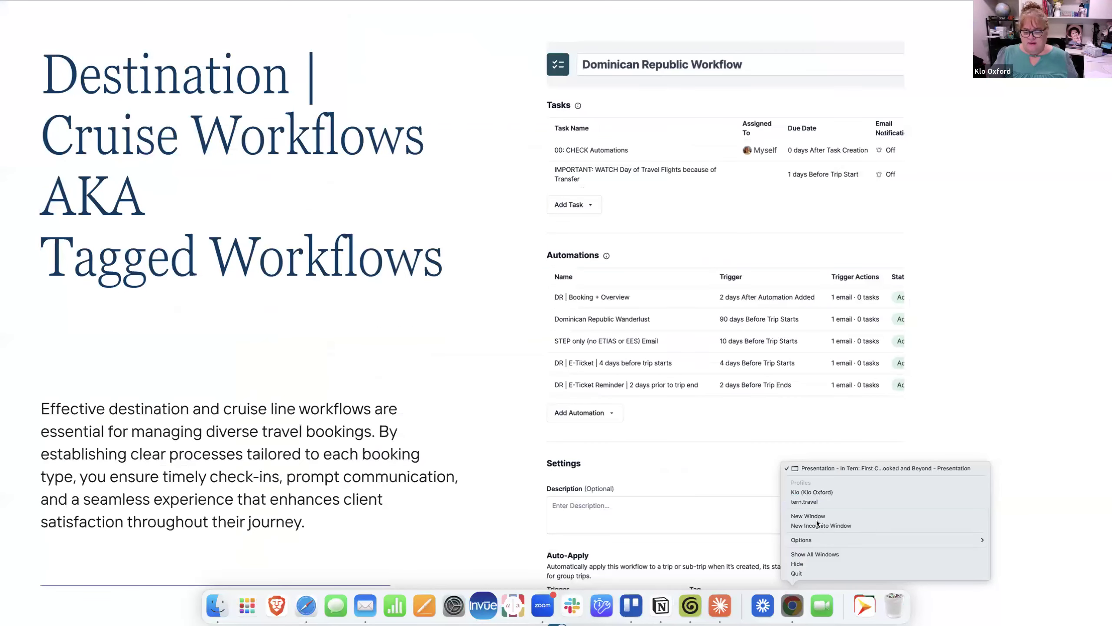
{"action": "left_click", "coordinate": [815, 517]}
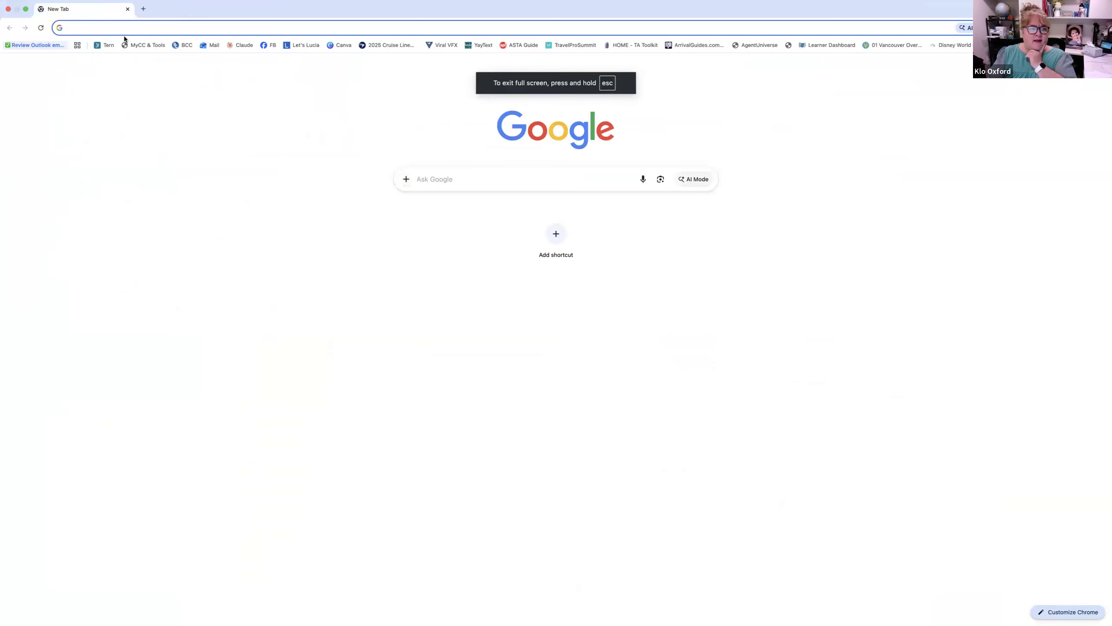
Open Tern from its bookmark and sign in through Google with the tern.travel account.
{"action": "left_click", "coordinate": [107, 46]}
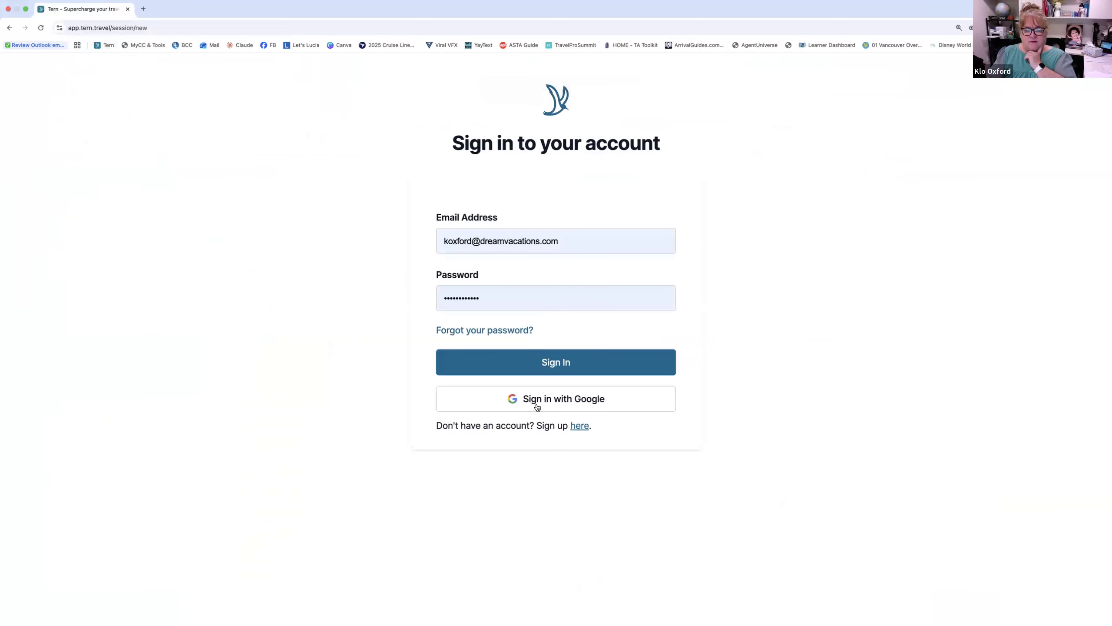
{"action": "left_click", "coordinate": [537, 407]}
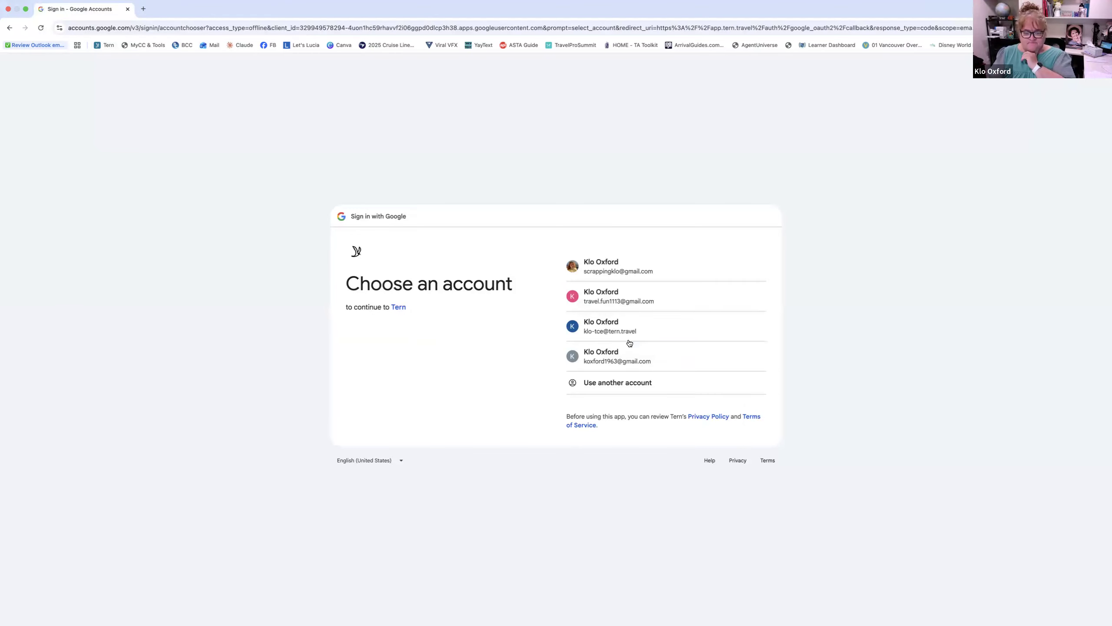
{"action": "left_click", "coordinate": [626, 327]}
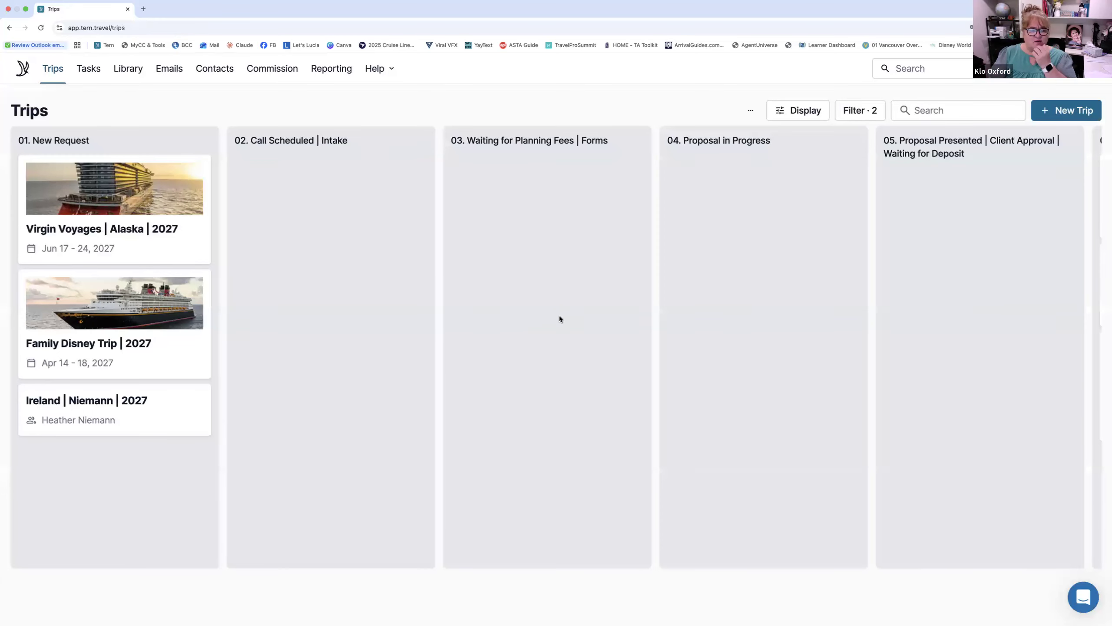
Review the stages on the Trips board and the trips in them, from New Request through Booked | Balance Due.
{"action": "scroll", "coordinate": [692, 331], "scroll_direction": "right", "scroll_amount": 9}
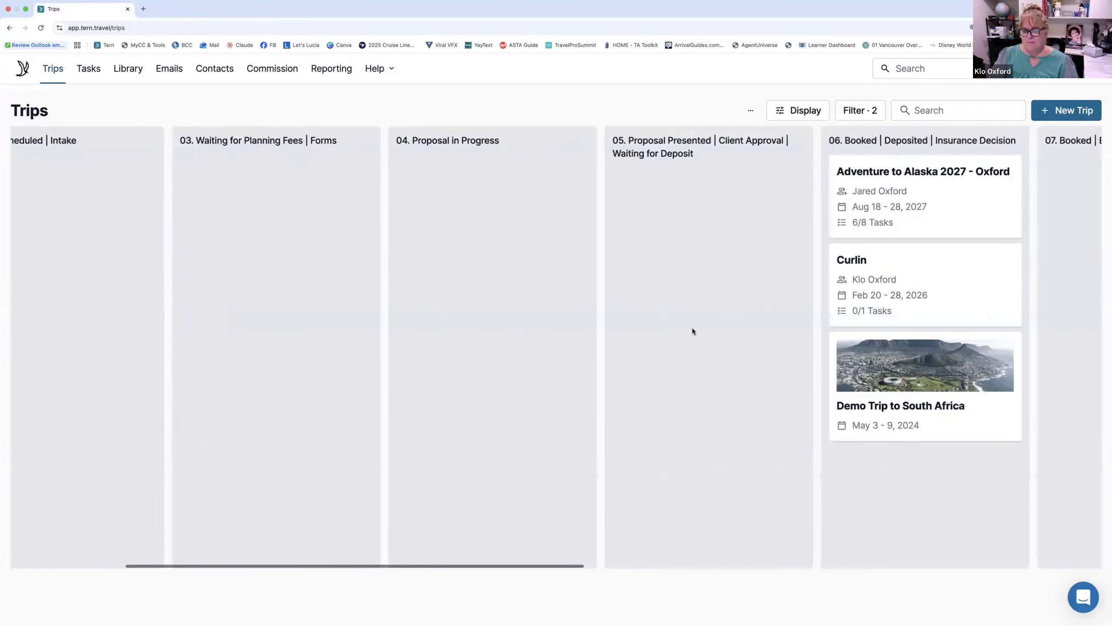
{"action": "scroll", "coordinate": [692, 331], "scroll_direction": "right", "scroll_amount": 2}
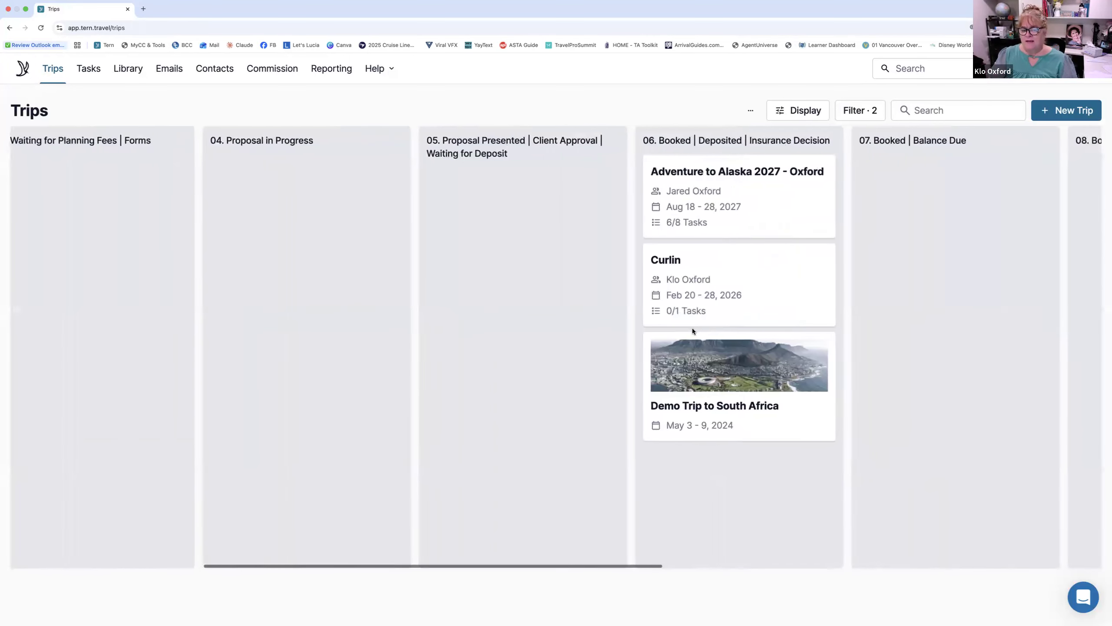
{"action": "scroll", "coordinate": [691, 330], "scroll_direction": "right", "scroll_amount": 1}
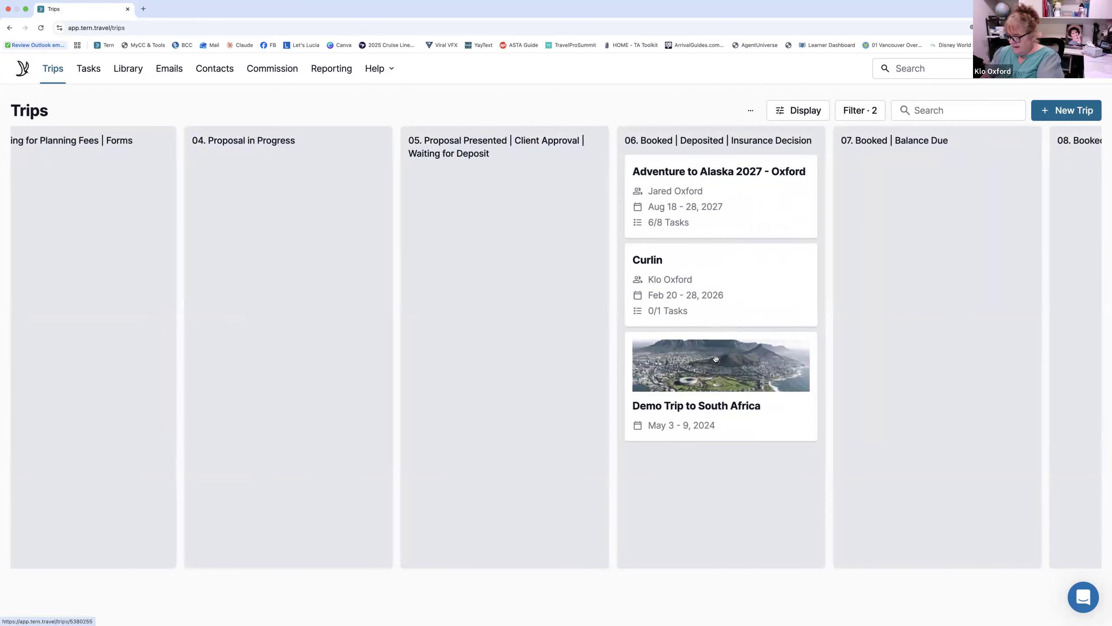
{"action": "scroll", "coordinate": [541, 414], "scroll_direction": "left", "scroll_amount": 10}
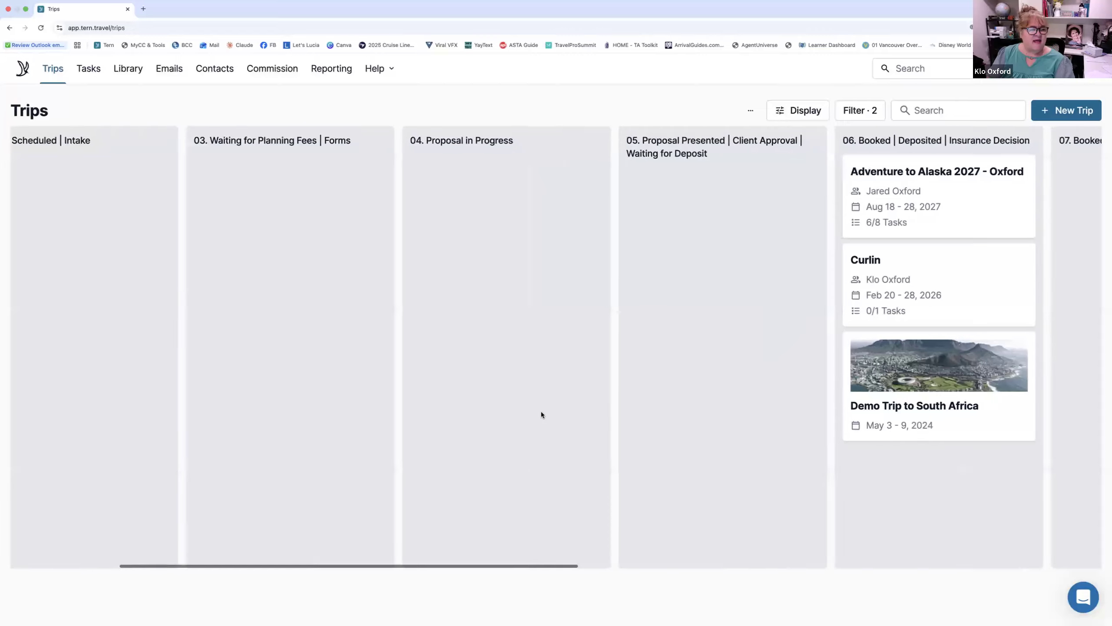
{"action": "scroll", "coordinate": [540, 411], "scroll_direction": "left", "scroll_amount": 2}
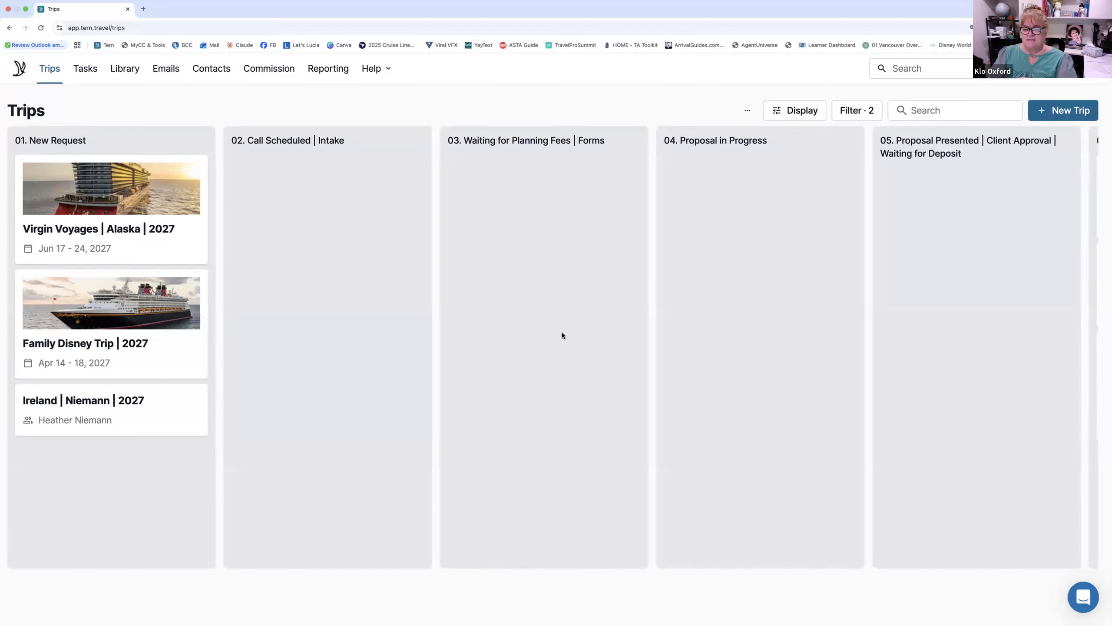
{"action": "scroll", "coordinate": [796, 304], "scroll_direction": "right", "scroll_amount": 7}
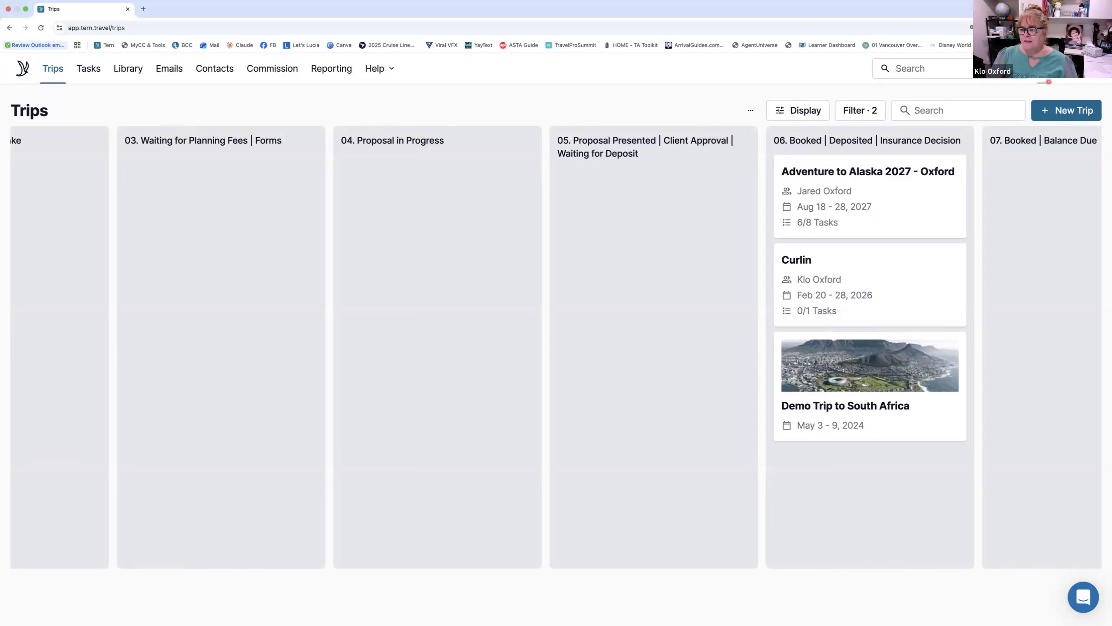
Open the list of tags in the account settings.
{"action": "left_click", "coordinate": [1093, 69]}
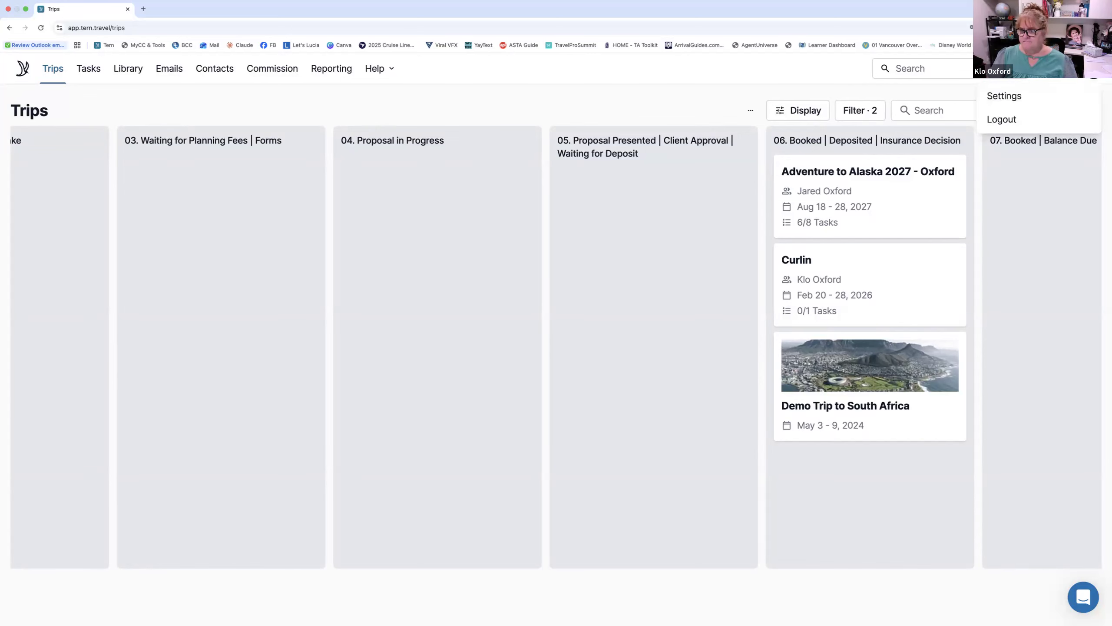
{"action": "left_click", "coordinate": [1004, 98]}
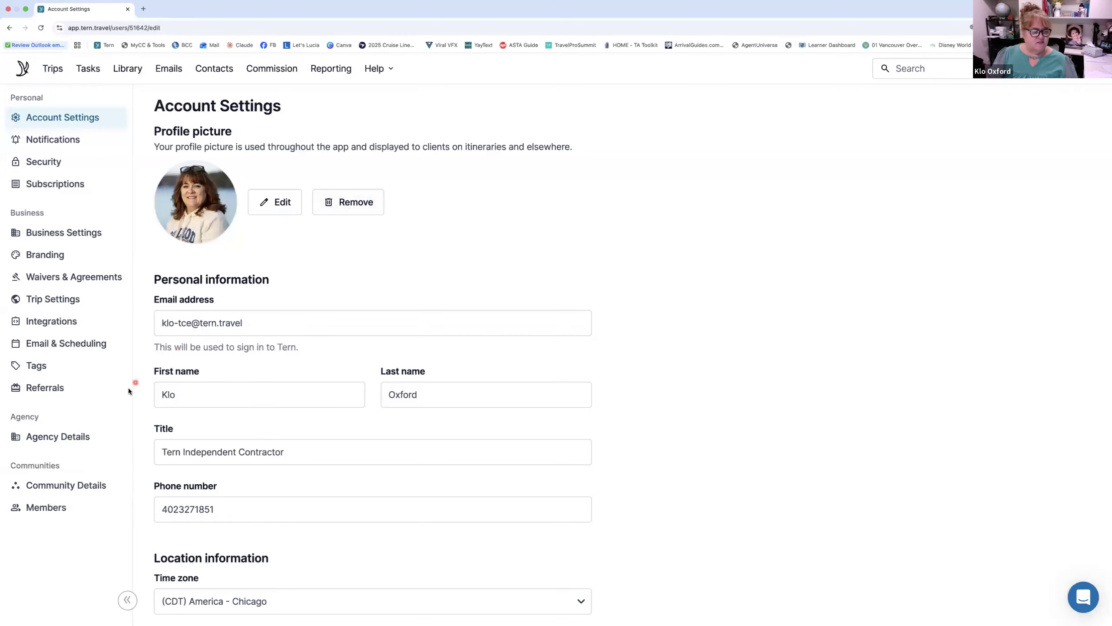
{"action": "left_click", "coordinate": [35, 366]}
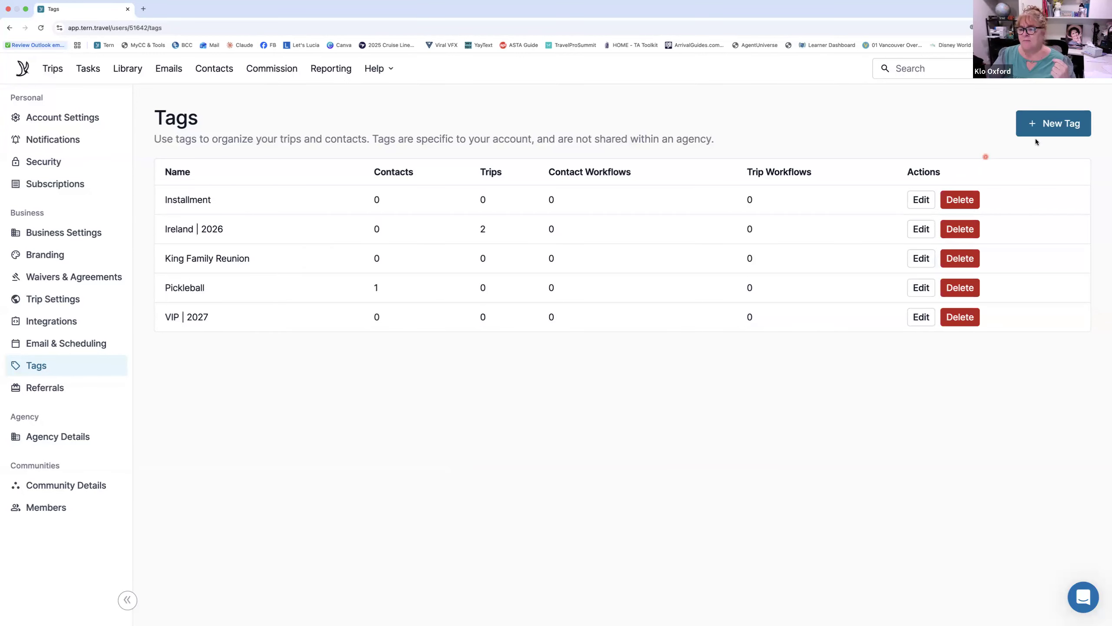
Create a new tag named Alaska, leaving its description empty.
{"action": "left_click", "coordinate": [1047, 126]}
{"action": "left_click", "coordinate": [454, 315]}
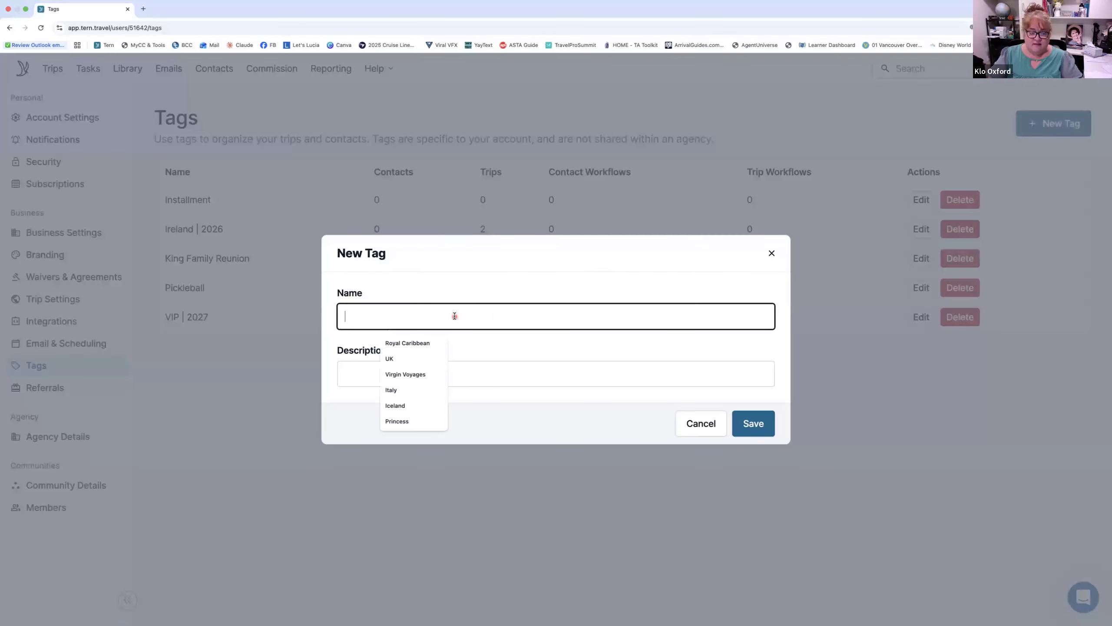
{"action": "type", "text": "Alaska"}
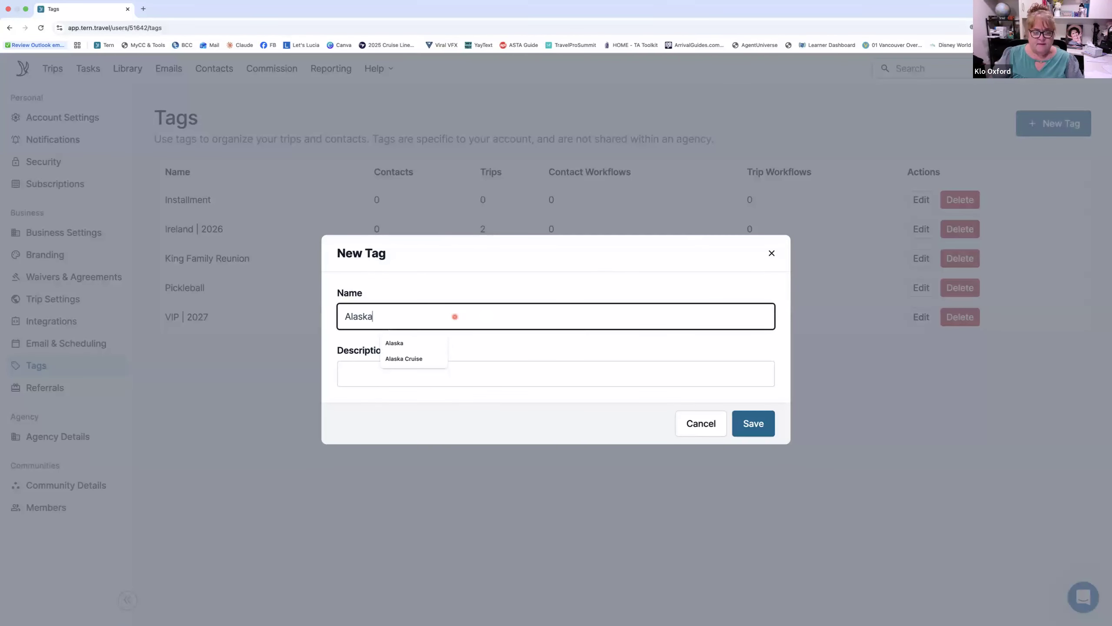
{"action": "left_click", "coordinate": [395, 344]}
{"action": "left_click", "coordinate": [749, 424]}
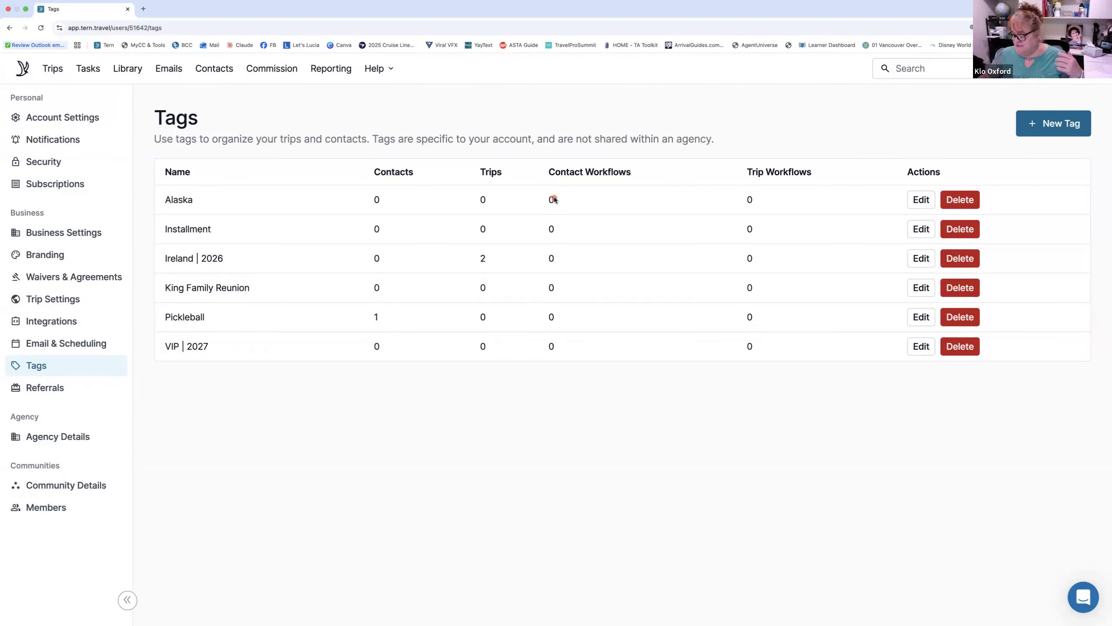
Add a tag named South Africa without a description.
{"action": "left_click", "coordinate": [1058, 124]}
{"action": "left_click", "coordinate": [447, 314]}
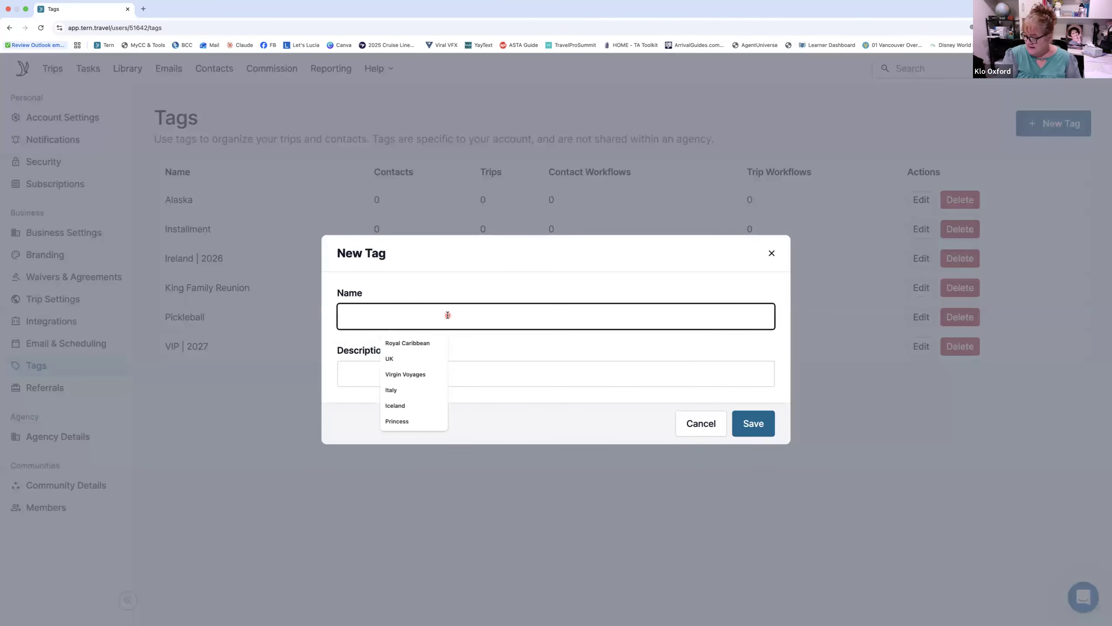
{"action": "type", "text": "Sou"}
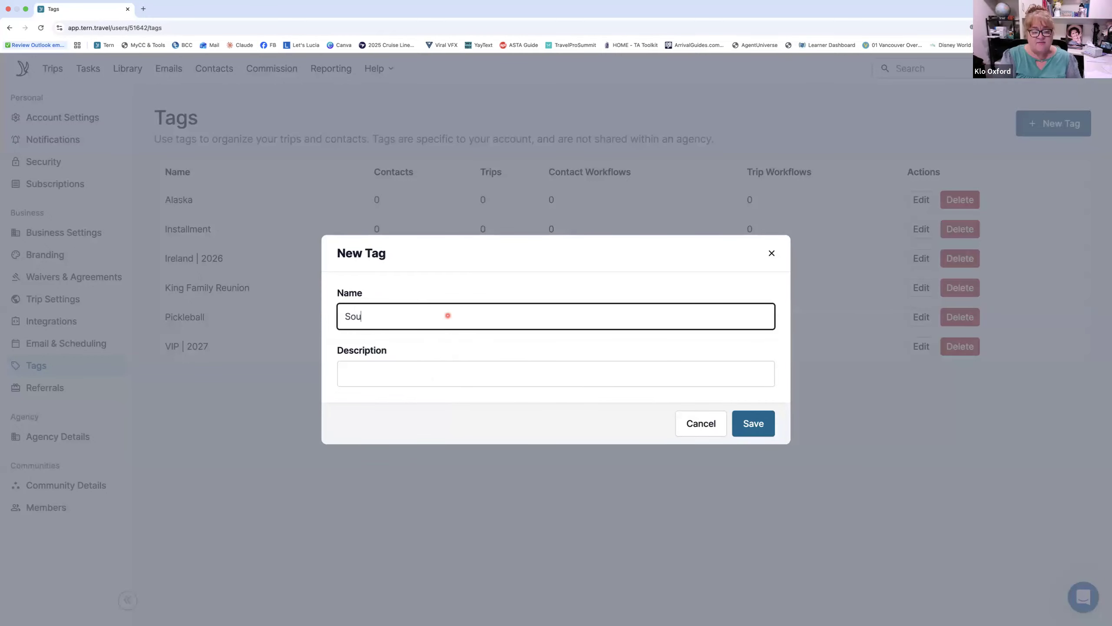
{"action": "type", "text": "th Africa"}
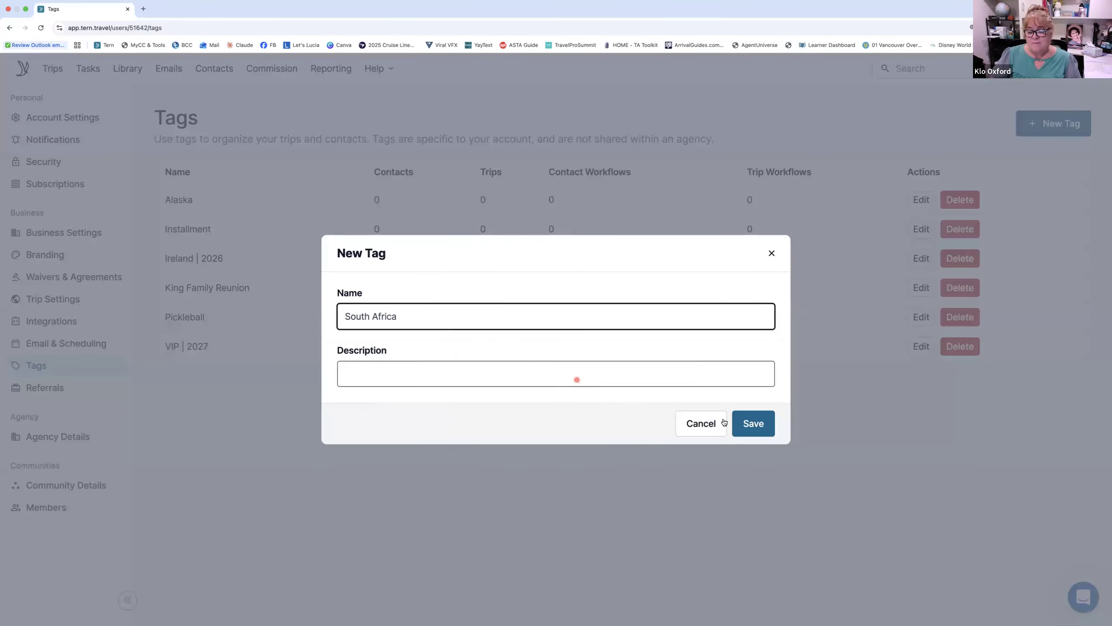
{"action": "left_click", "coordinate": [752, 423]}
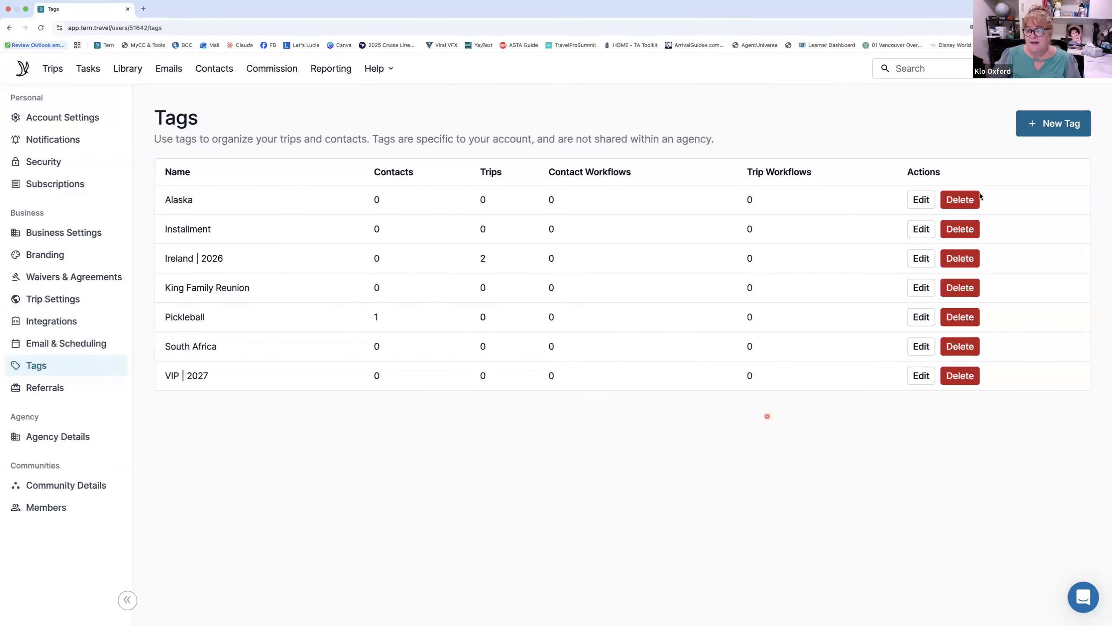
Create a tag named Virgin Voyages with no description and save it.
{"action": "left_click", "coordinate": [1050, 124]}
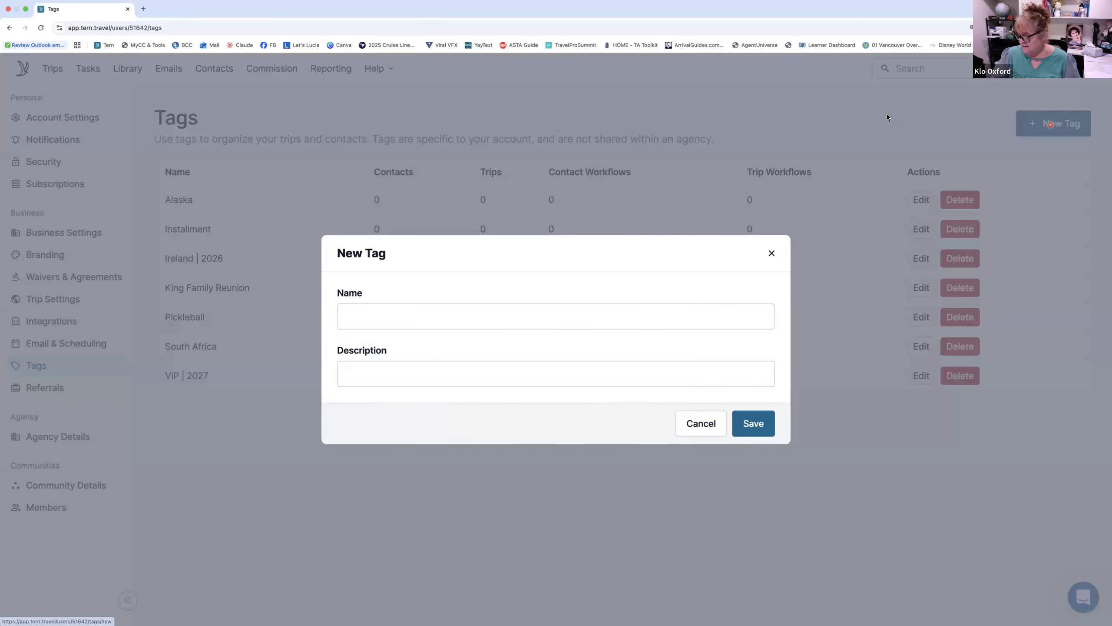
{"action": "left_click", "coordinate": [355, 322]}
{"action": "type", "text": "Vir"}
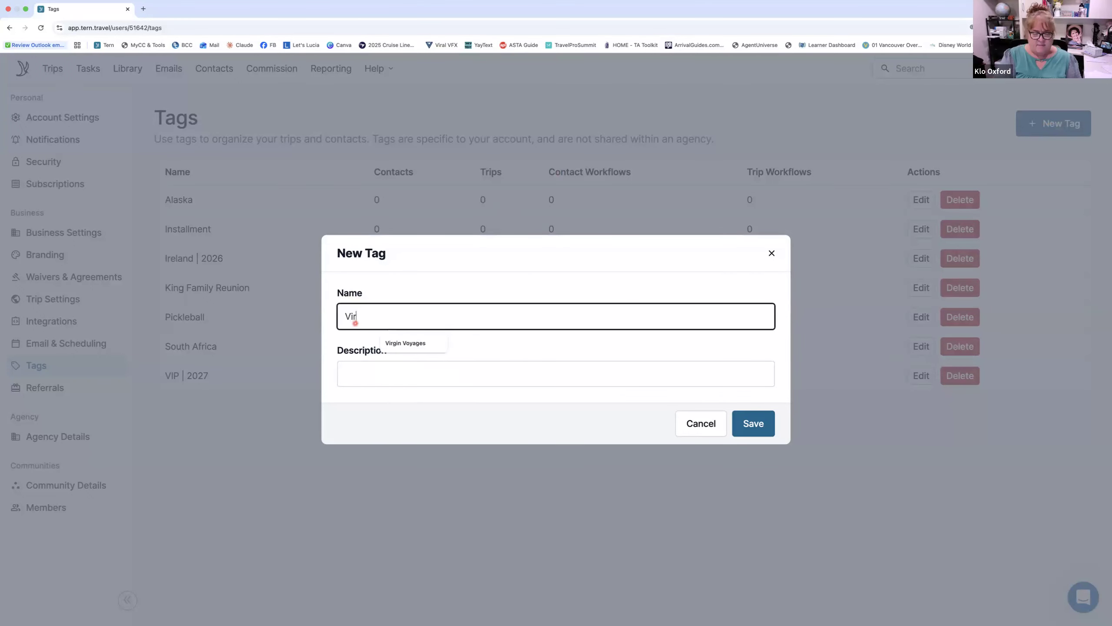
{"action": "left_click", "coordinate": [410, 346]}
{"action": "left_click", "coordinate": [633, 377]}
{"action": "left_click", "coordinate": [757, 429]}
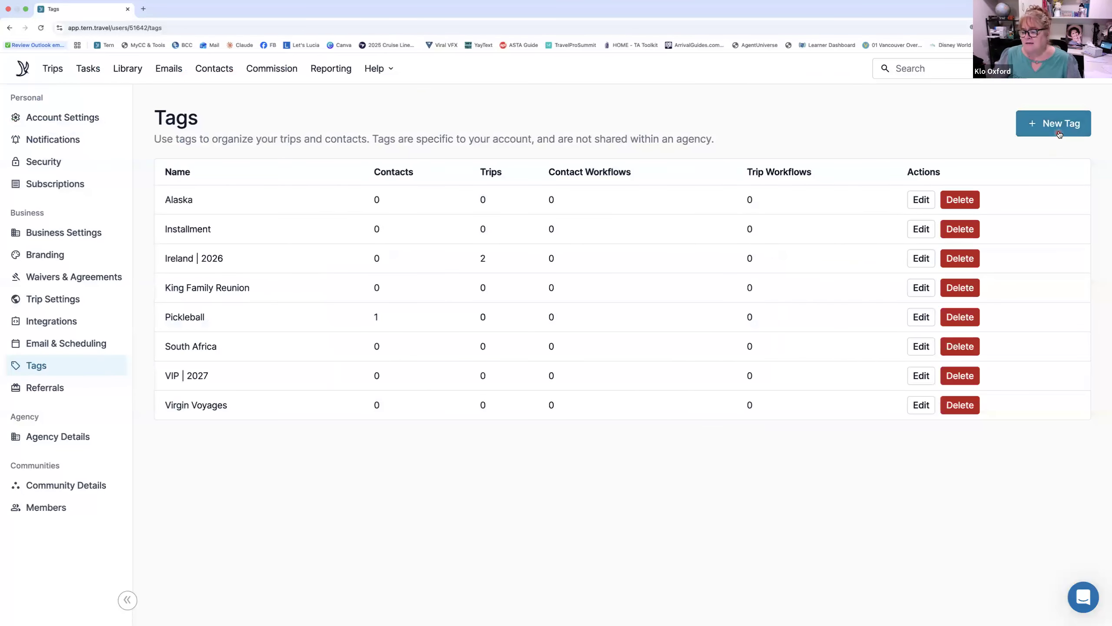
Add a new tag named Disney Cruise to the tag list.
{"action": "left_click", "coordinate": [1060, 133]}
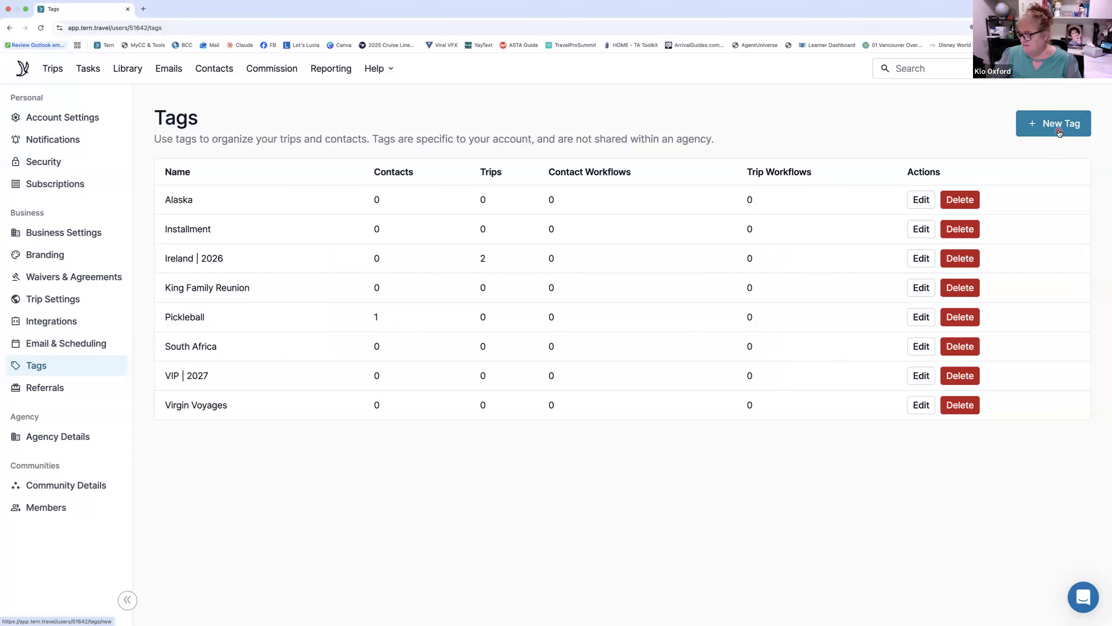
{"action": "left_click", "coordinate": [1059, 133]}
{"action": "left_click", "coordinate": [480, 326]}
{"action": "left_click", "coordinate": [471, 321]}
{"action": "type", "text": "Disn"}
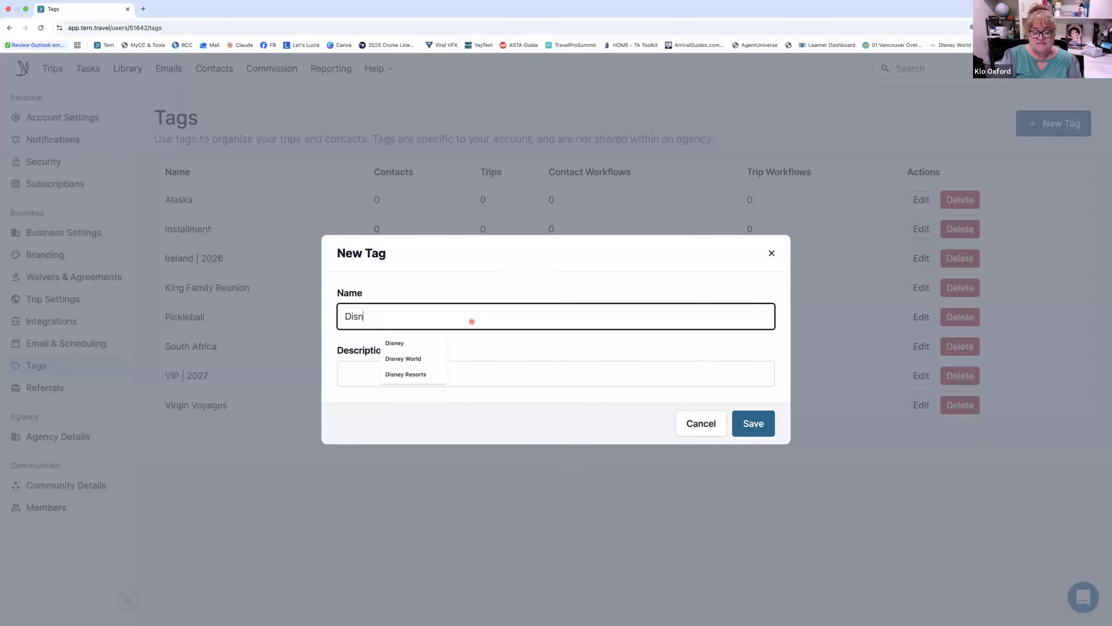
{"action": "type", "text": "ey |"}
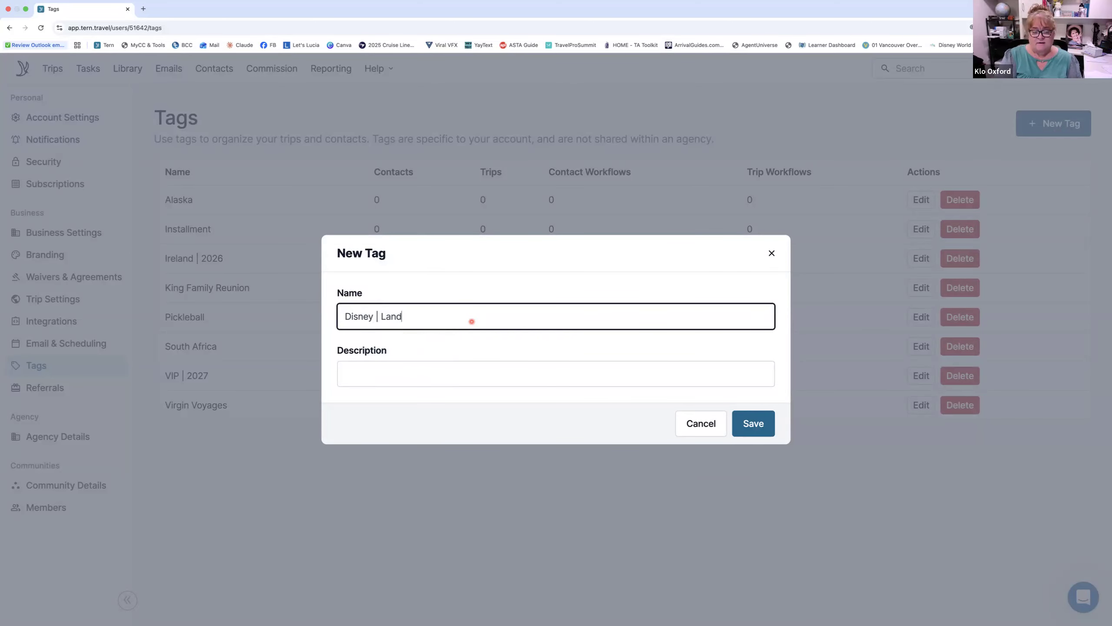
{"action": "key", "text": "BackSpace"}
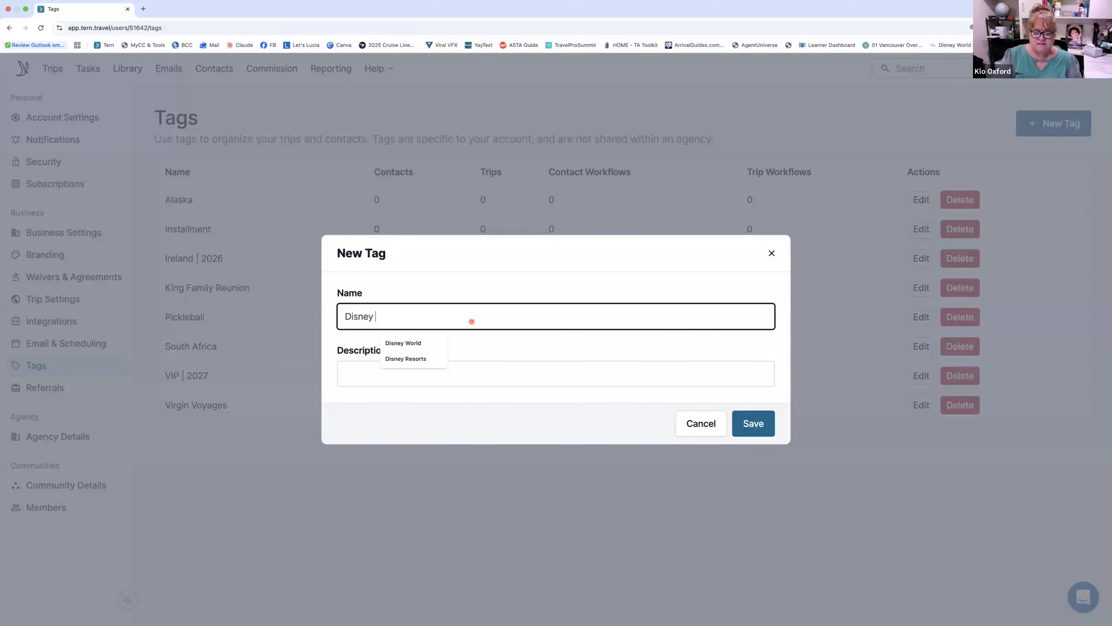
{"action": "type", "text": "Cruise"}
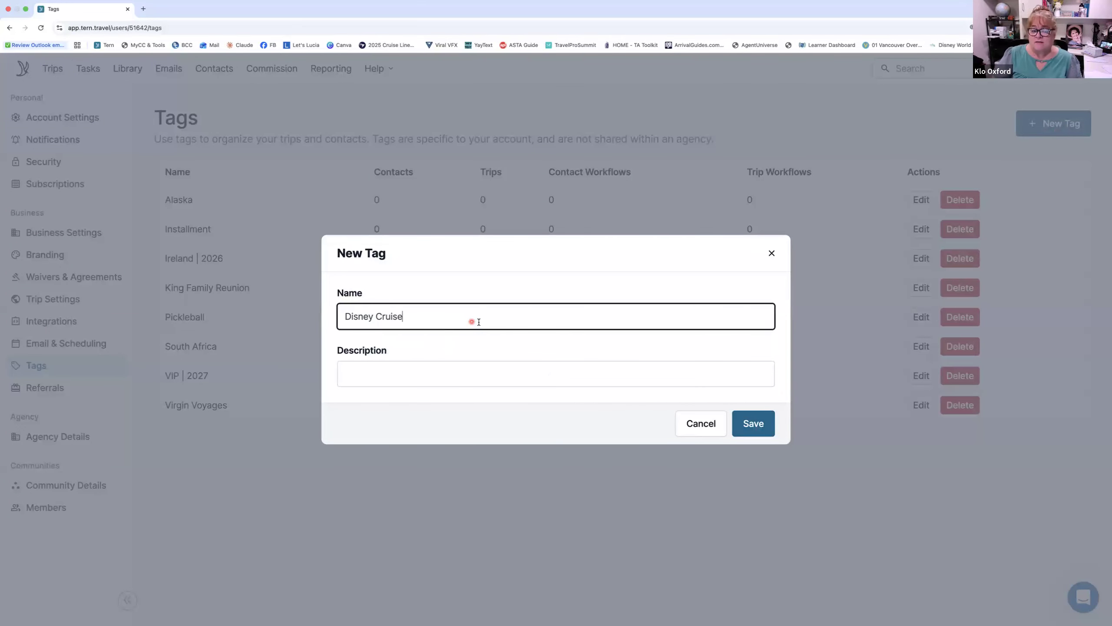
{"action": "left_click", "coordinate": [752, 423]}
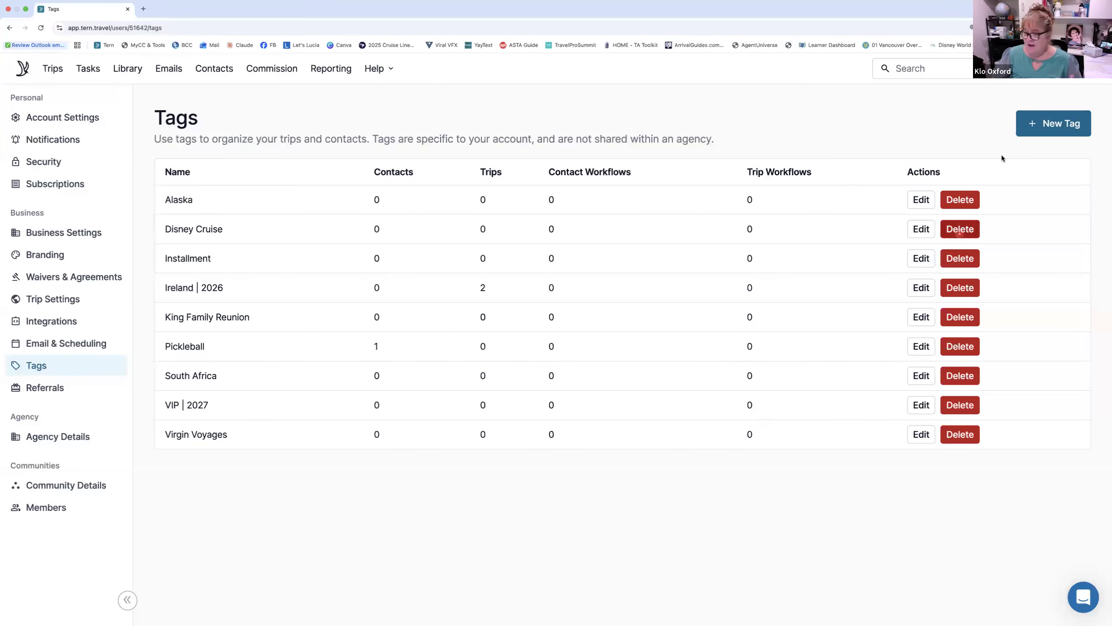
Create a tag named Ireland, separate from the existing Ireland | 2026 tag.
{"action": "left_click", "coordinate": [1049, 125]}
{"action": "left_click", "coordinate": [539, 324]}
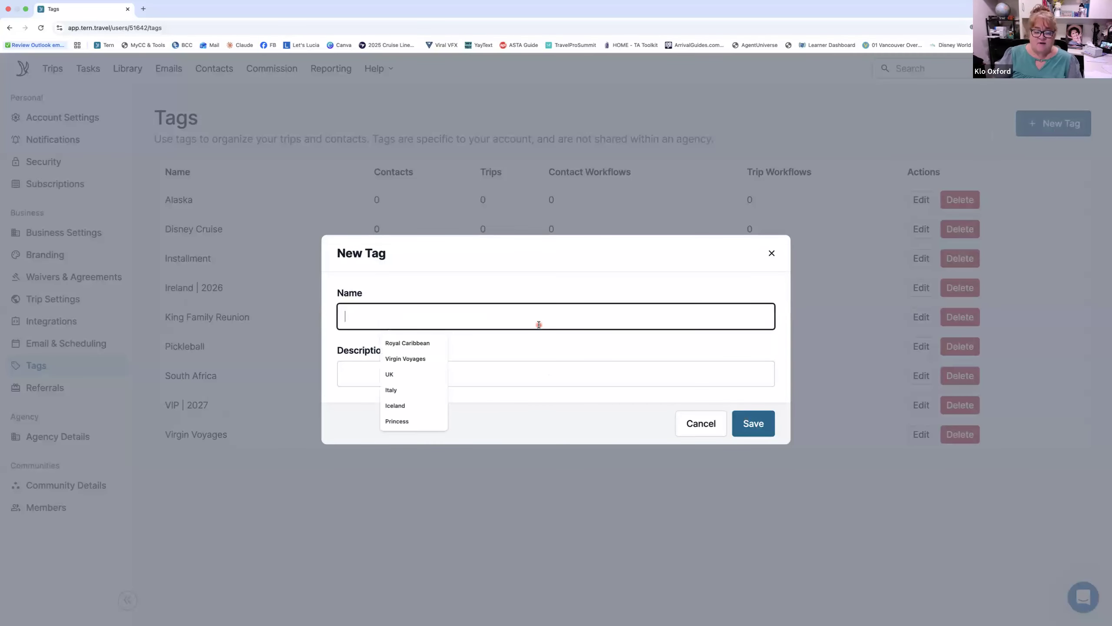
{"action": "type", "text": "Ireland"}
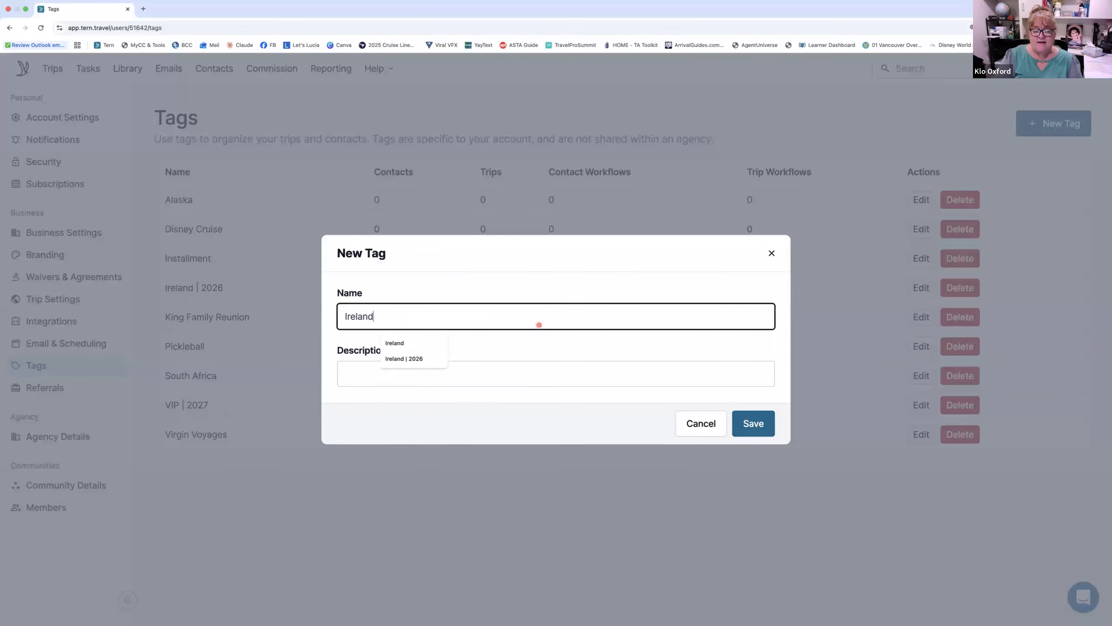
{"action": "left_click", "coordinate": [752, 423]}
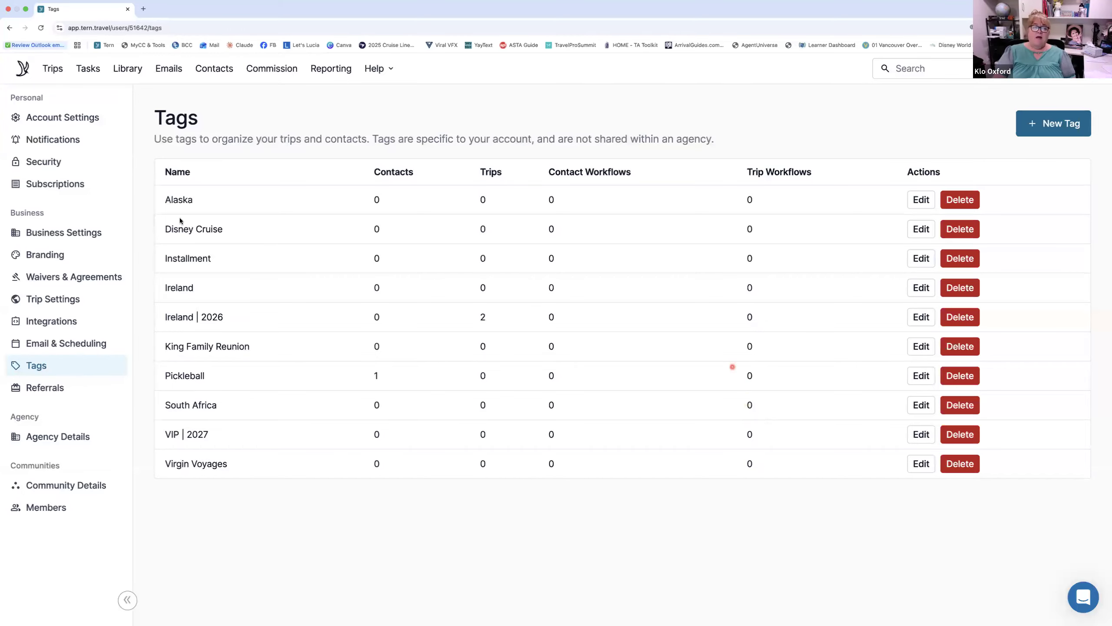
Create a folder named International Workflows among the workflow templates in the library.
{"action": "left_click", "coordinate": [133, 74]}
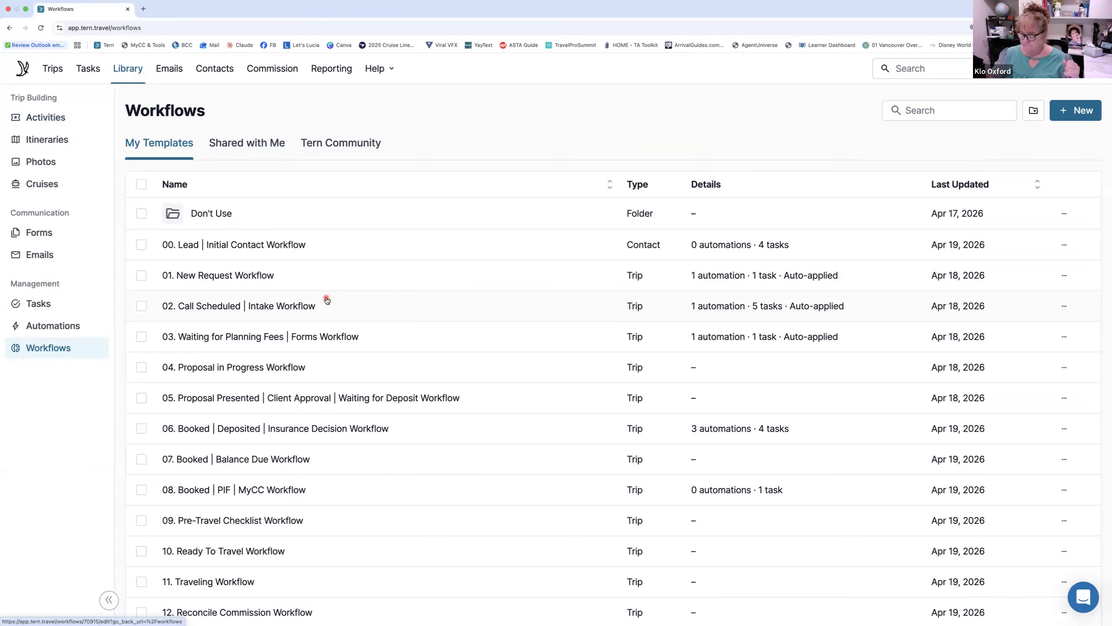
{"action": "left_click", "coordinate": [979, 110]}
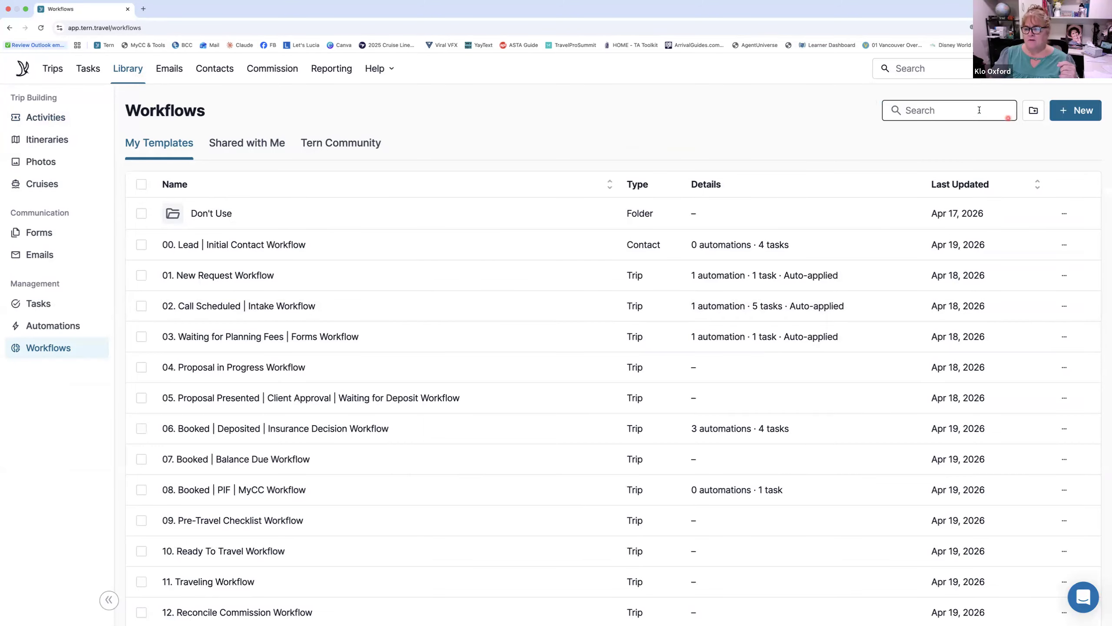
{"action": "left_click", "coordinate": [1033, 111]}
{"action": "left_click", "coordinate": [441, 337]}
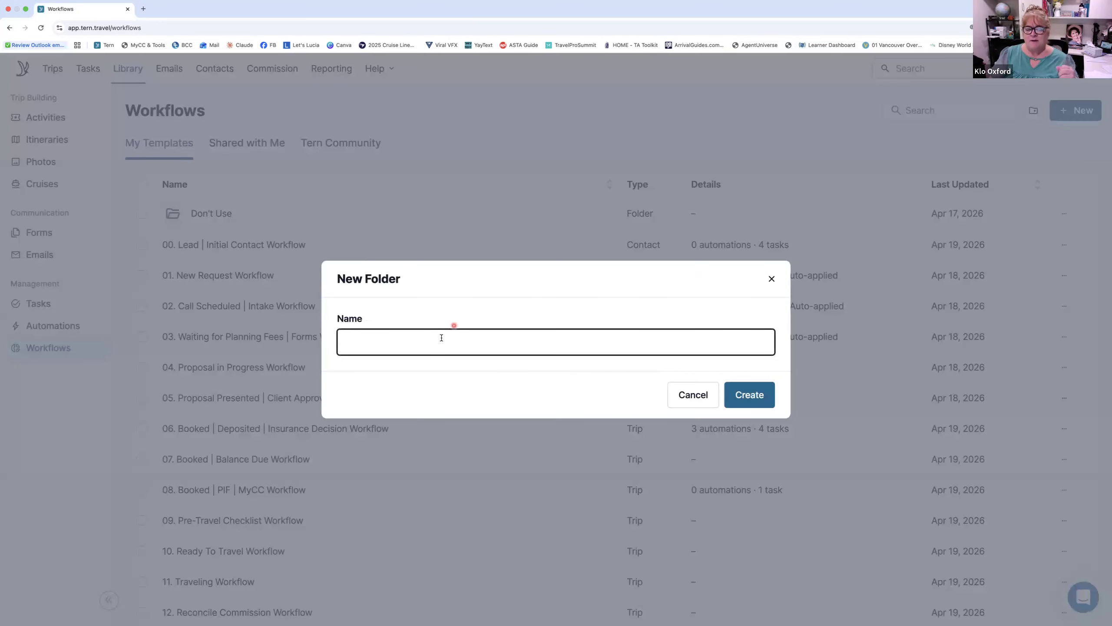
{"action": "type", "text": "Inte"}
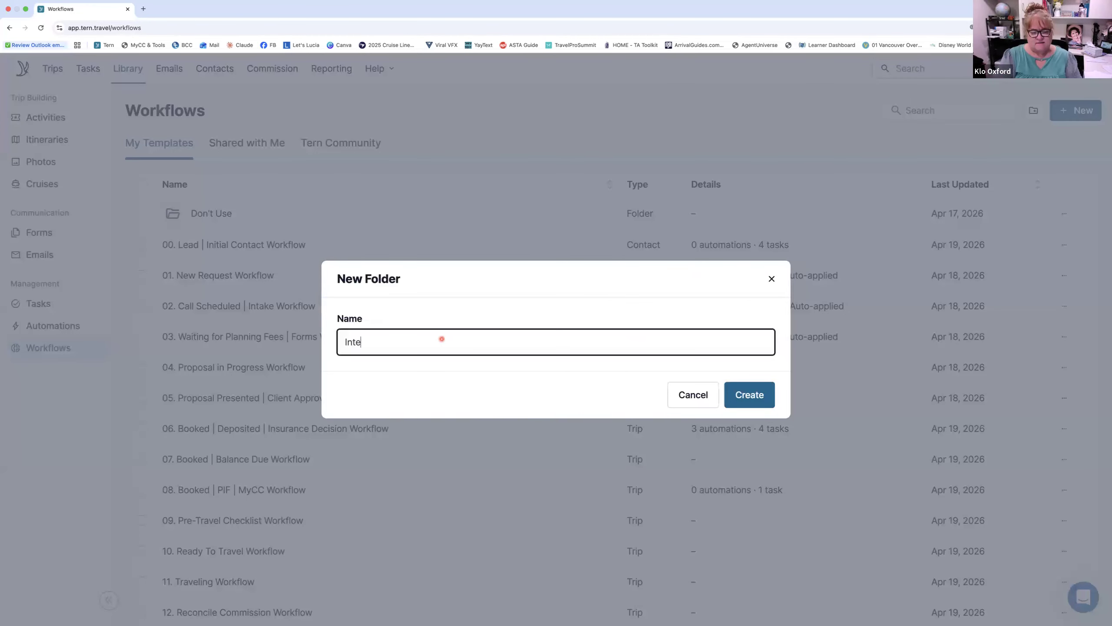
{"action": "type", "text": "rnal"}
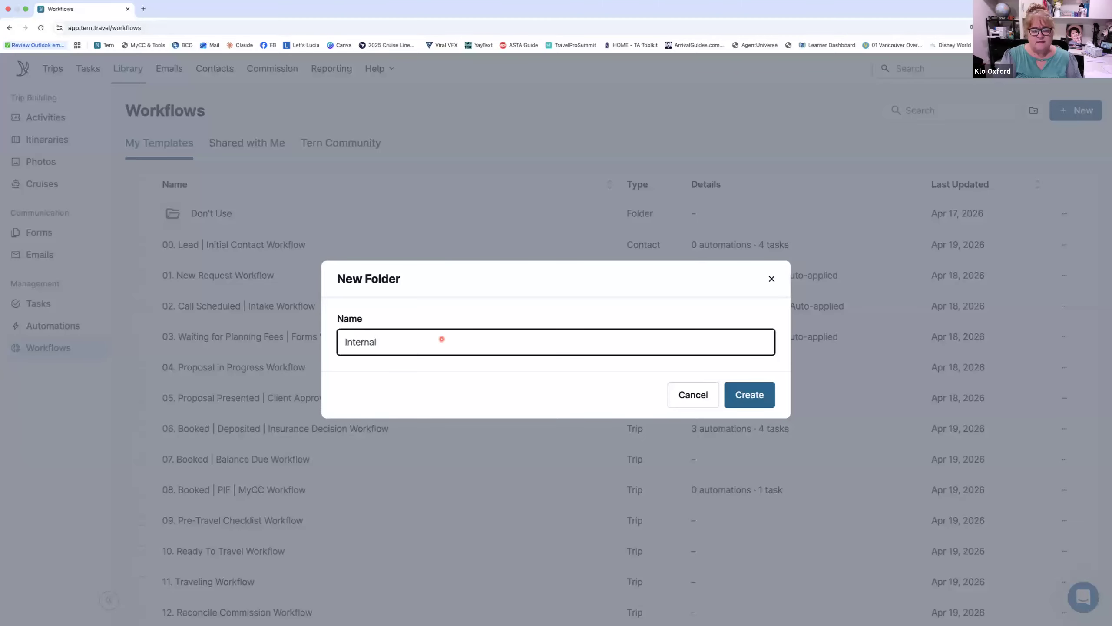
{"action": "key", "text": "BackSpace"}
{"action": "type", "text": "tional Wor"}
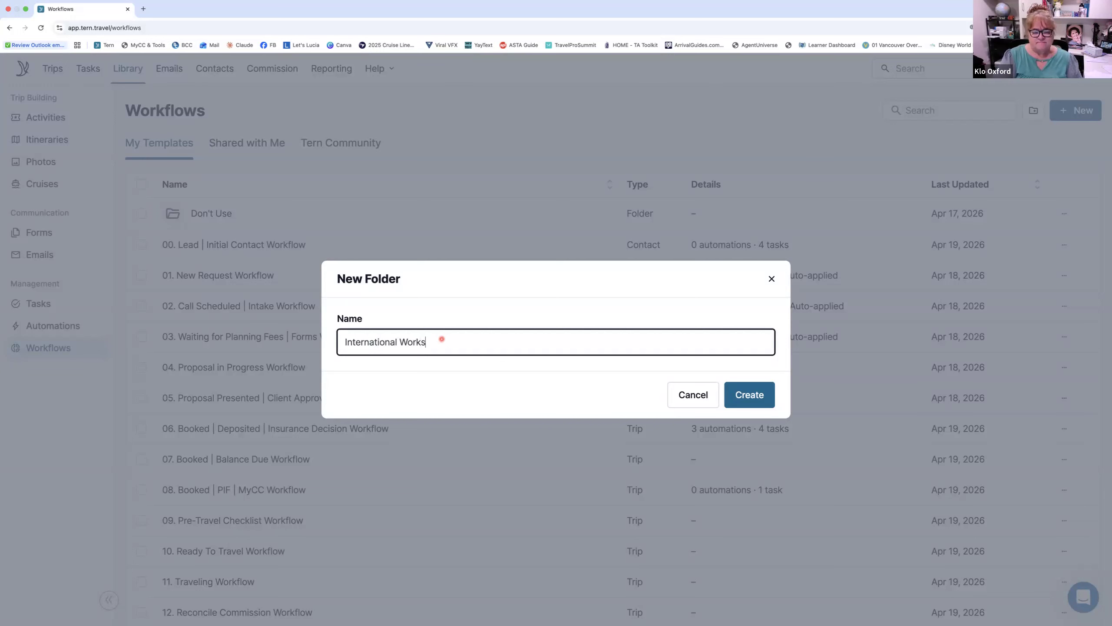
{"action": "type", "text": "kflows"}
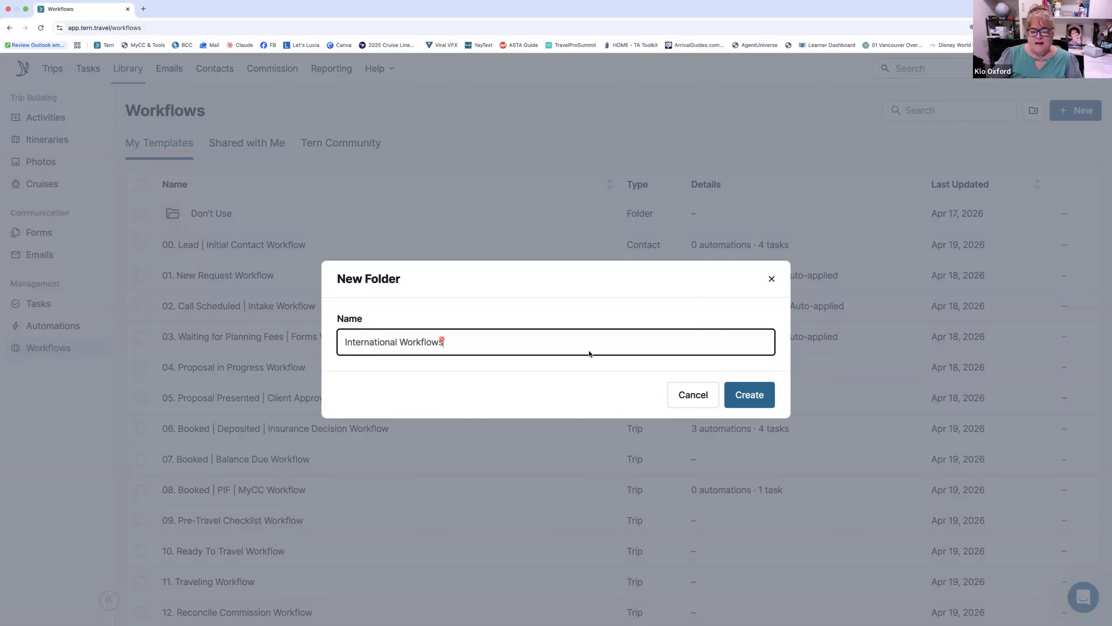
{"action": "left_click", "coordinate": [743, 396]}
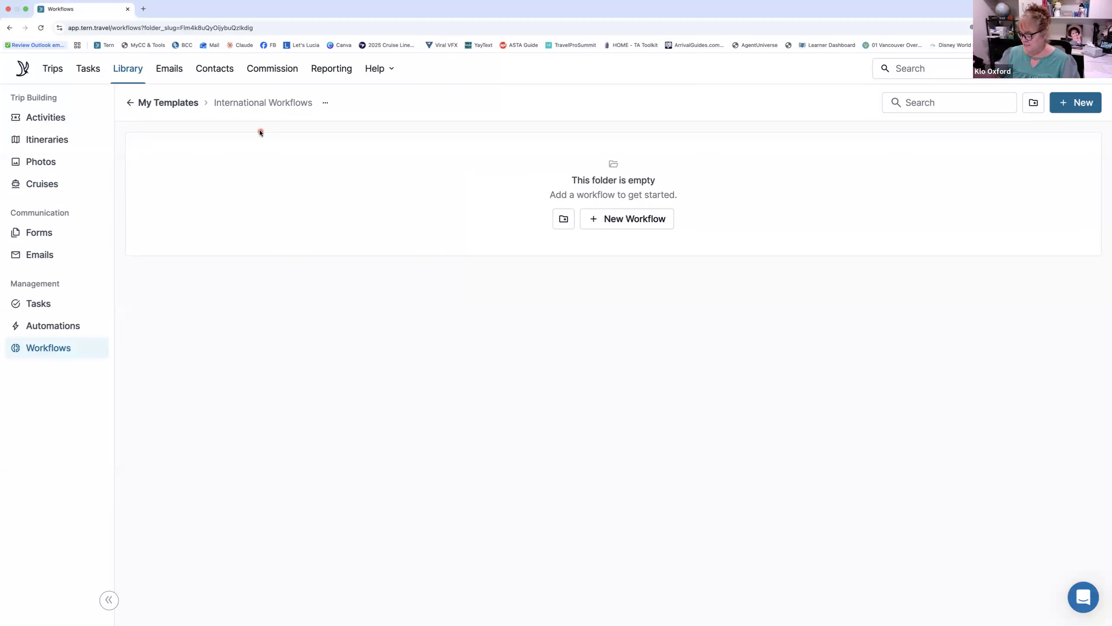
Create a trip workflow named South Africa Workflow inside the International Workflows folder.
{"action": "left_click", "coordinate": [627, 219]}
{"action": "left_click", "coordinate": [441, 249]}
{"action": "type", "text": "South Africa Workflow"}
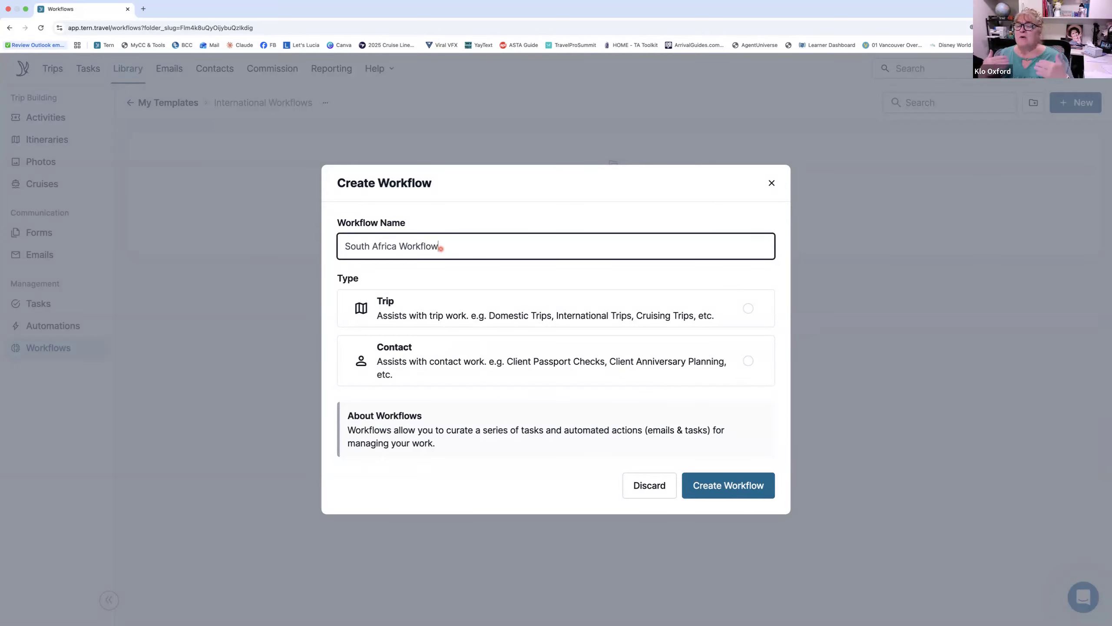
{"action": "left_click", "coordinate": [749, 309]}
{"action": "left_click", "coordinate": [727, 485]}
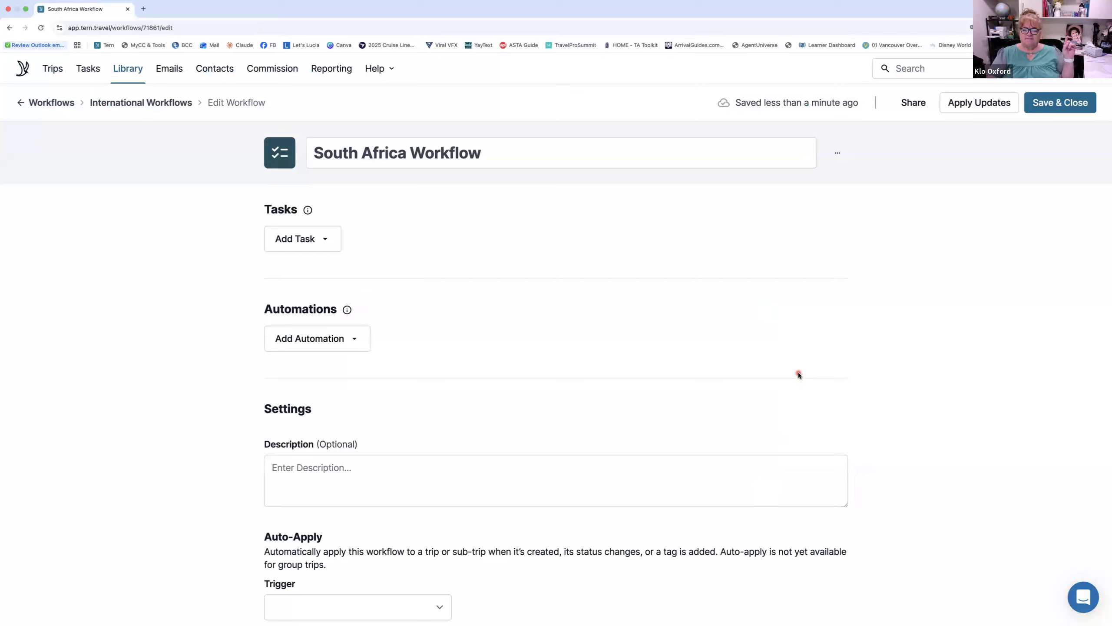
Enable auto-apply on the South Africa Workflow when the trip tag South Africa is added, and save it.
{"action": "scroll", "coordinate": [797, 372], "scroll_direction": "down", "scroll_amount": 3}
{"action": "left_click", "coordinate": [443, 546]}
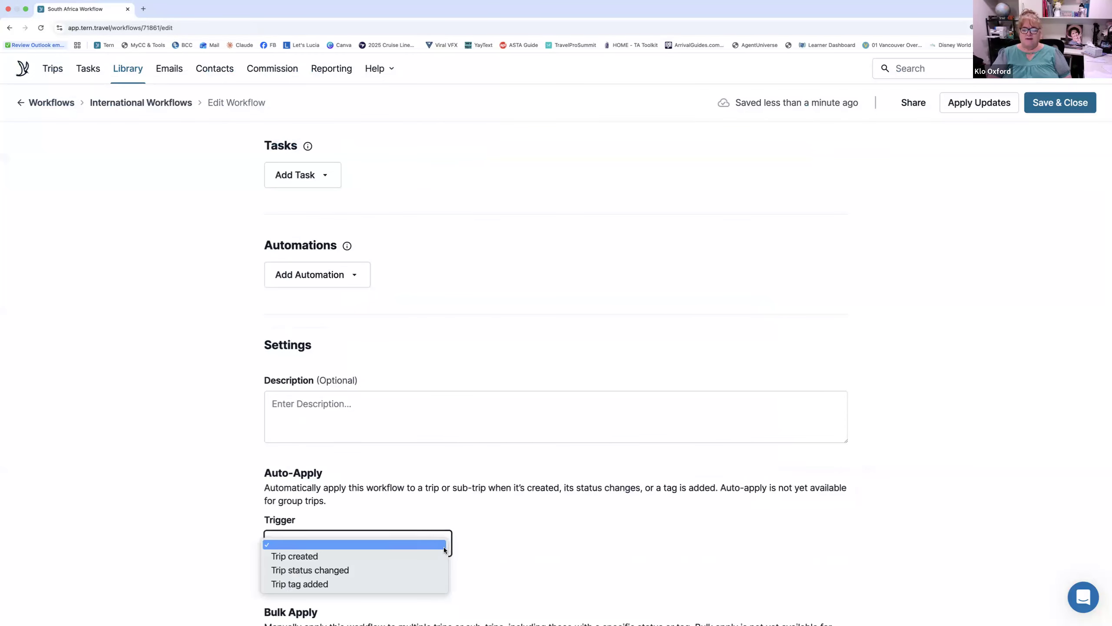
{"action": "left_click", "coordinate": [287, 584]}
{"action": "left_click", "coordinate": [514, 544]}
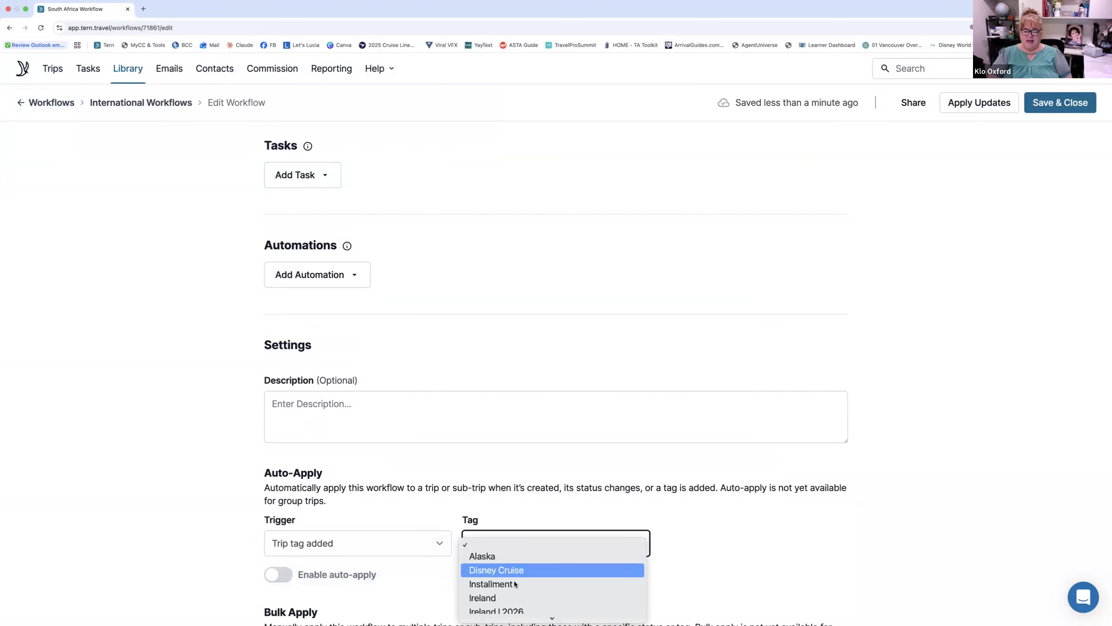
{"action": "scroll", "coordinate": [514, 581], "scroll_direction": "down", "scroll_amount": 3}
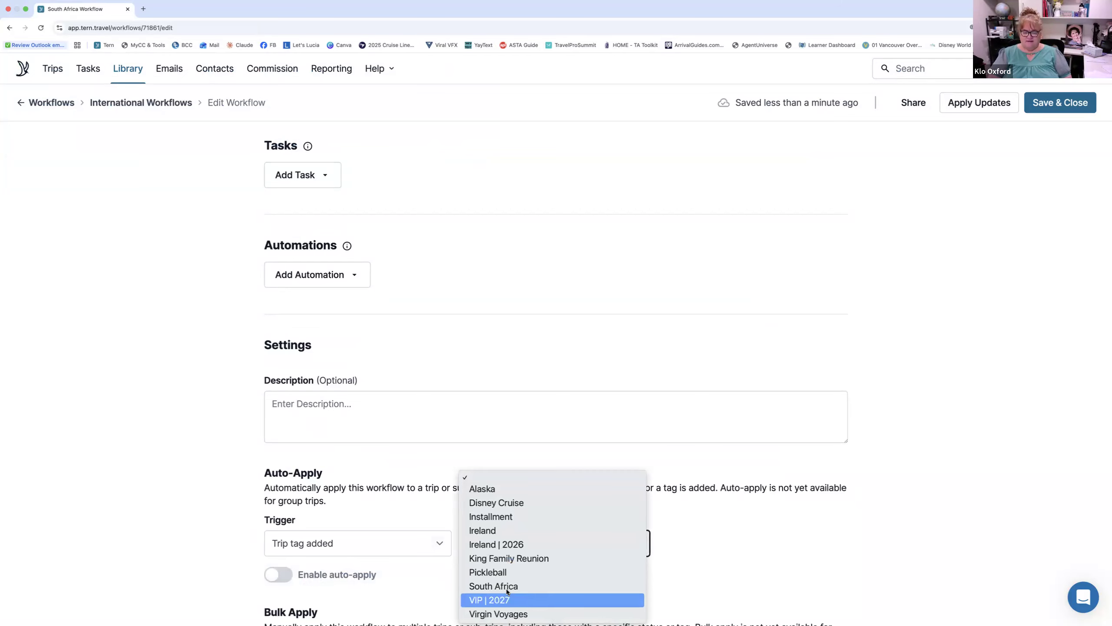
{"action": "left_click", "coordinate": [505, 584]}
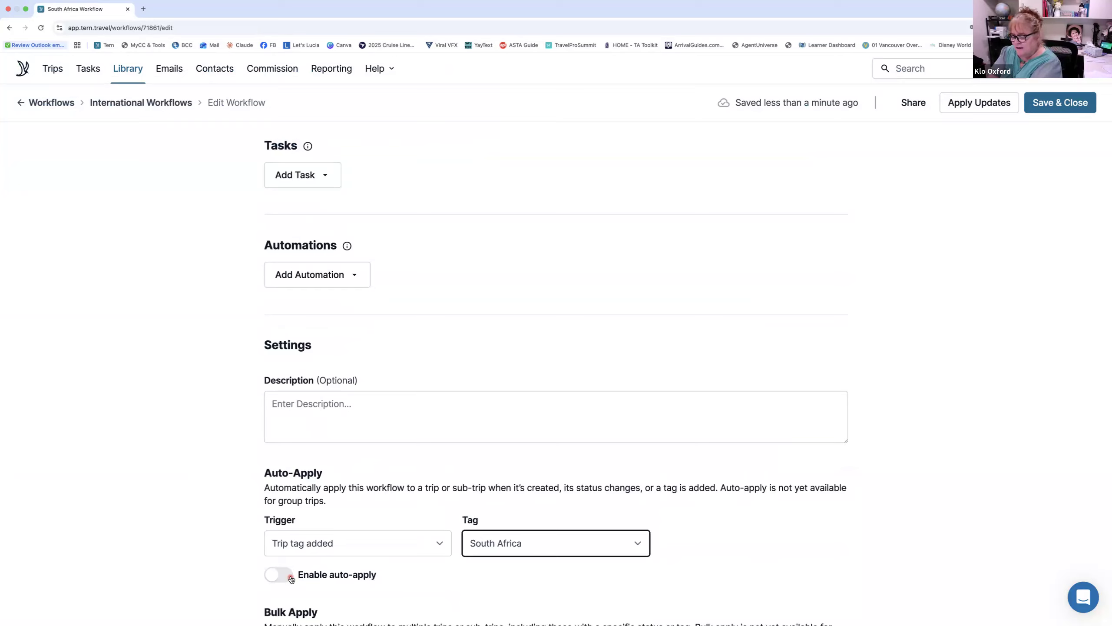
{"action": "left_click", "coordinate": [279, 522]}
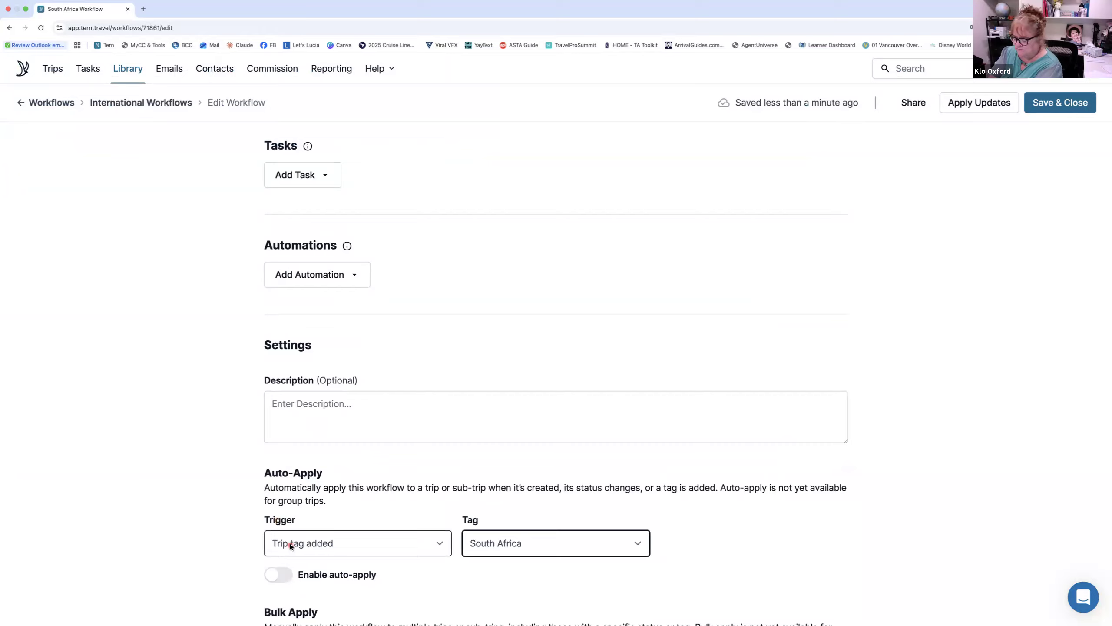
{"action": "left_click", "coordinate": [286, 608]}
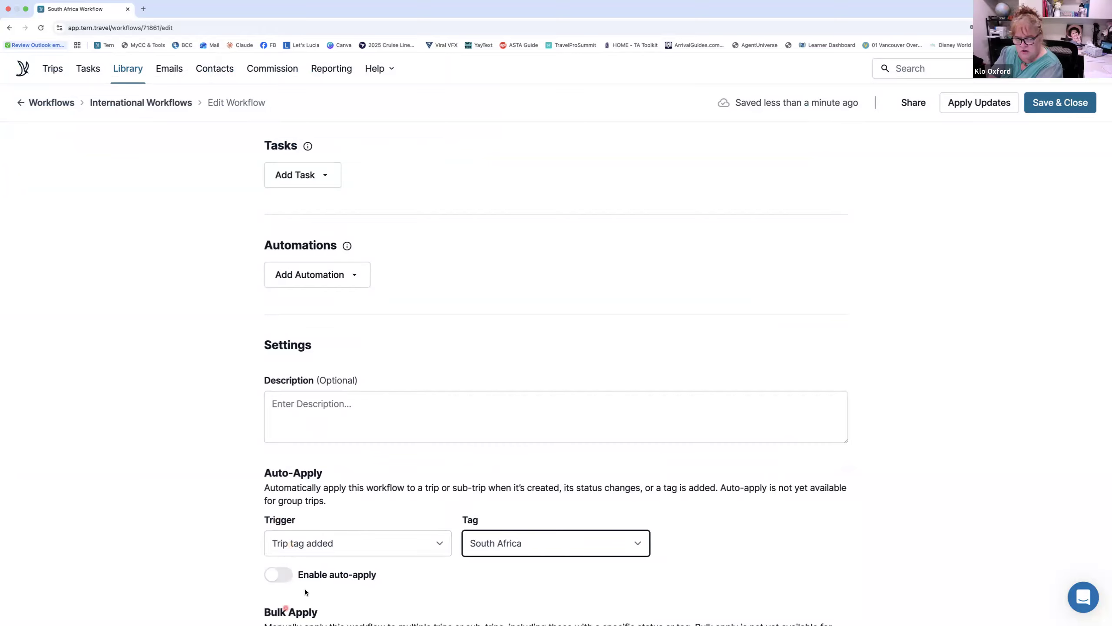
{"action": "left_click", "coordinate": [290, 579]}
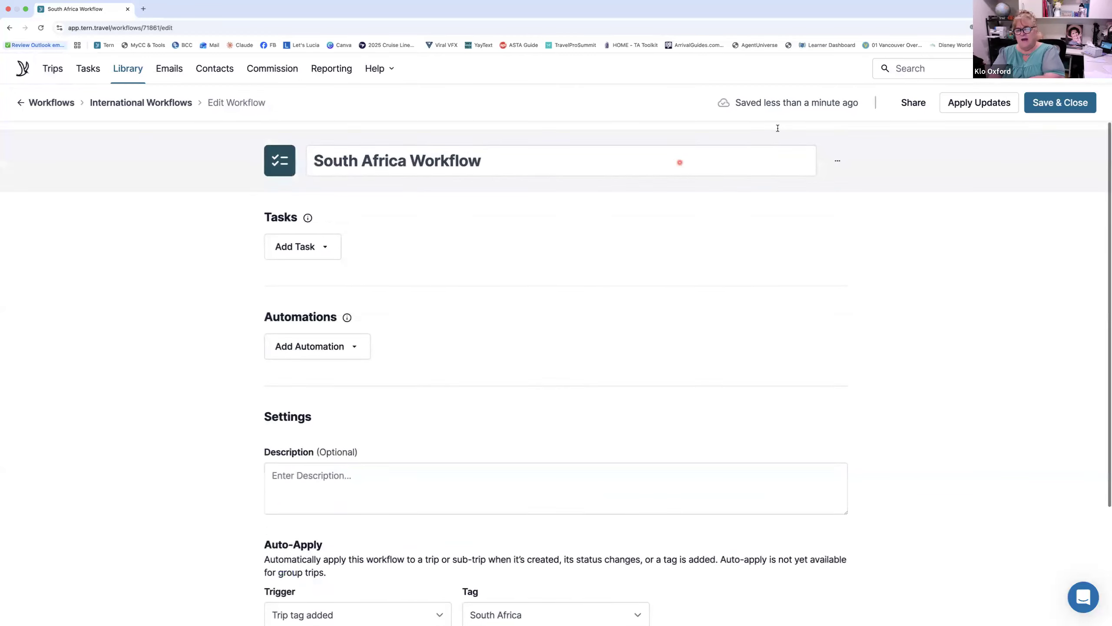
{"action": "scroll", "coordinate": [680, 160], "scroll_direction": "up", "scroll_amount": 3}
{"action": "left_click", "coordinate": [1057, 105]}
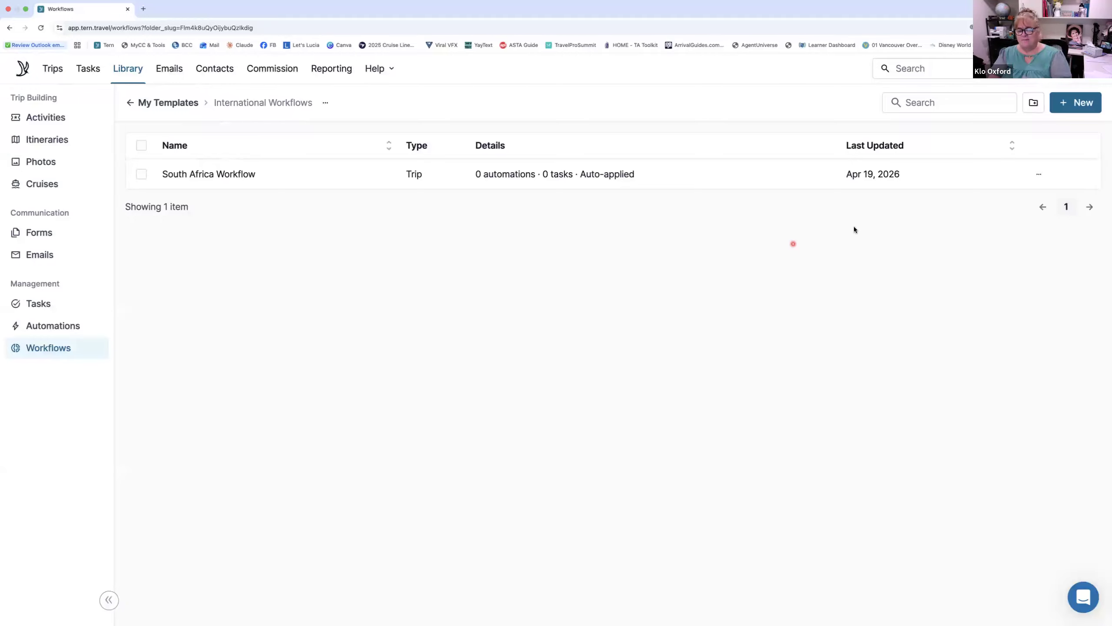
Create a trip workflow named Ireland Workflow in the International Workflows folder.
{"action": "left_click", "coordinate": [1077, 104]}
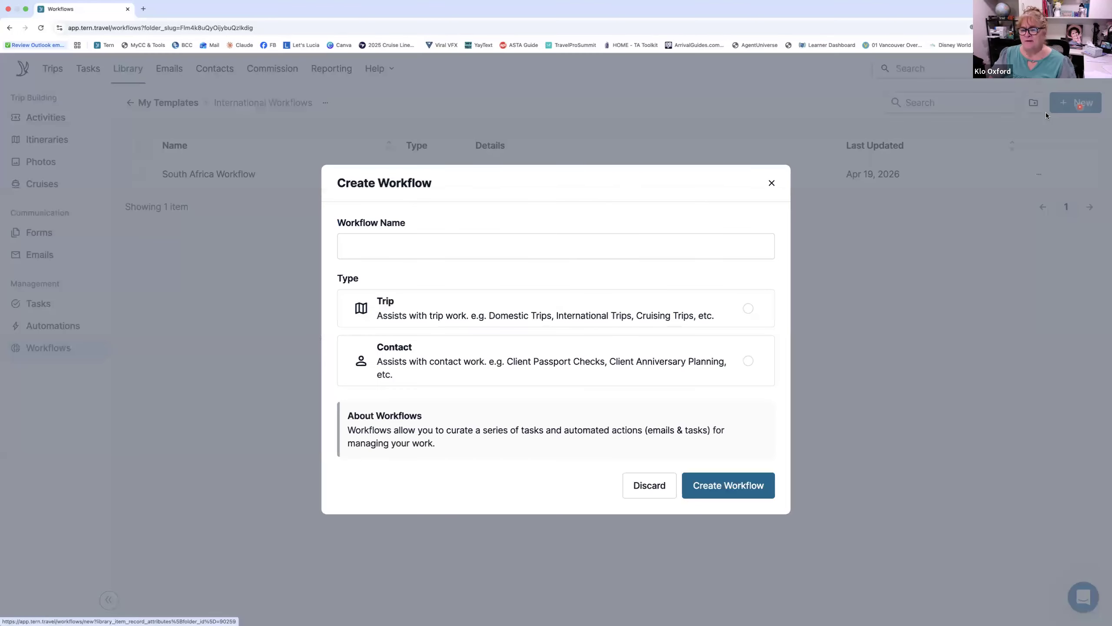
{"action": "left_click", "coordinate": [566, 248]}
{"action": "type", "text": "Ireland"}
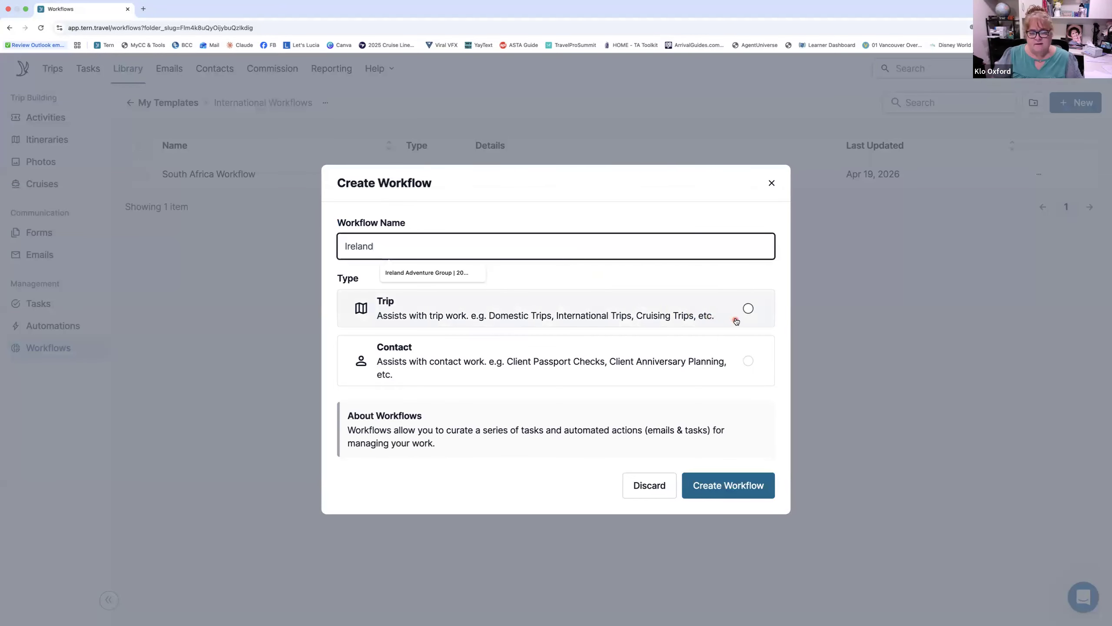
{"action": "type", "text": " Workflow"}
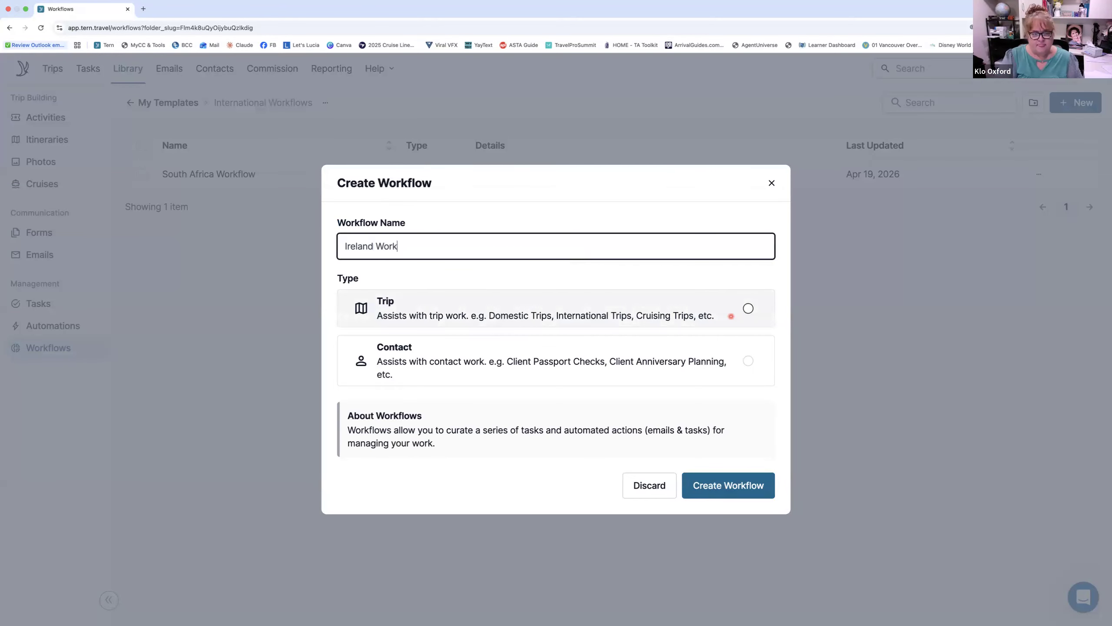
{"action": "left_click", "coordinate": [749, 309]}
{"action": "left_click", "coordinate": [752, 486]}
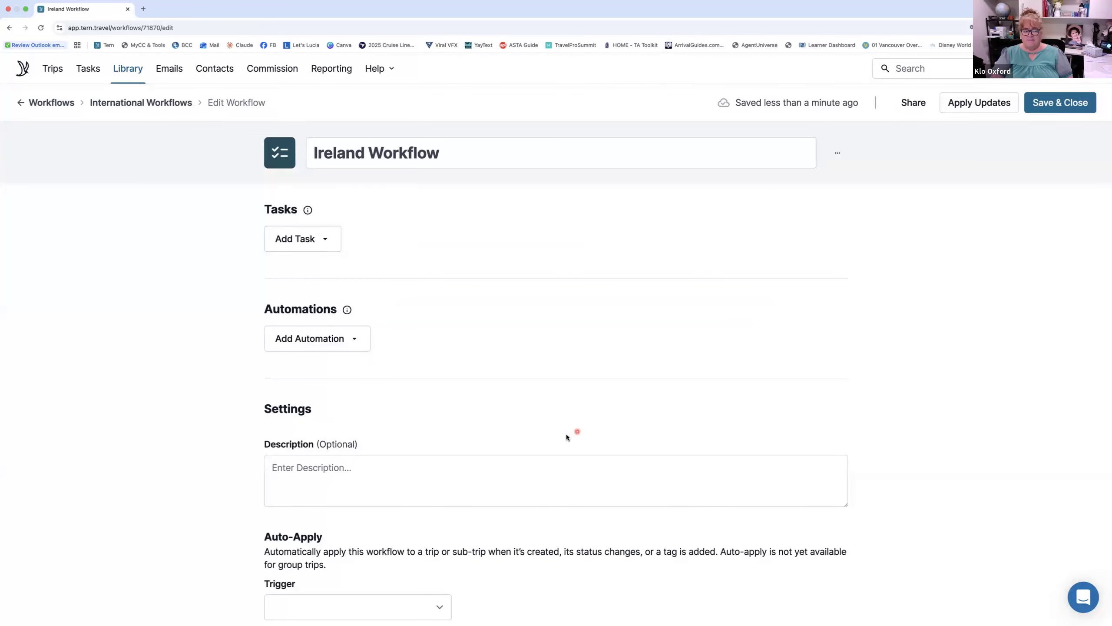
Enable auto-apply on the Ireland Workflow when the trip tag Ireland is added, and save it.
{"action": "scroll", "coordinate": [504, 482], "scroll_direction": "down", "scroll_amount": 2}
{"action": "left_click", "coordinate": [440, 537]}
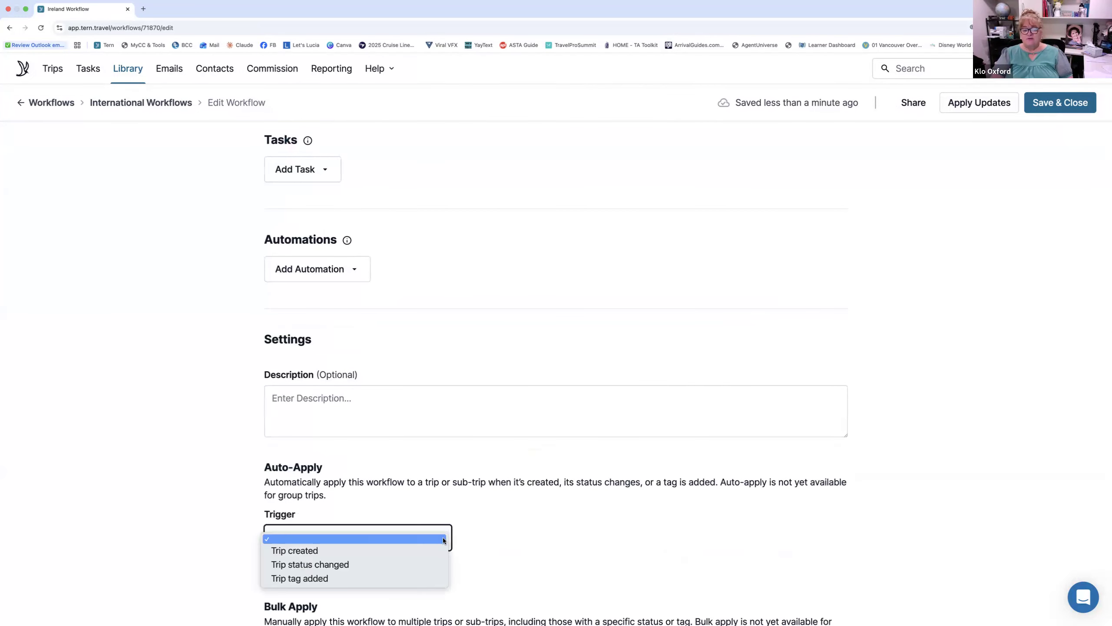
{"action": "left_click", "coordinate": [405, 575]}
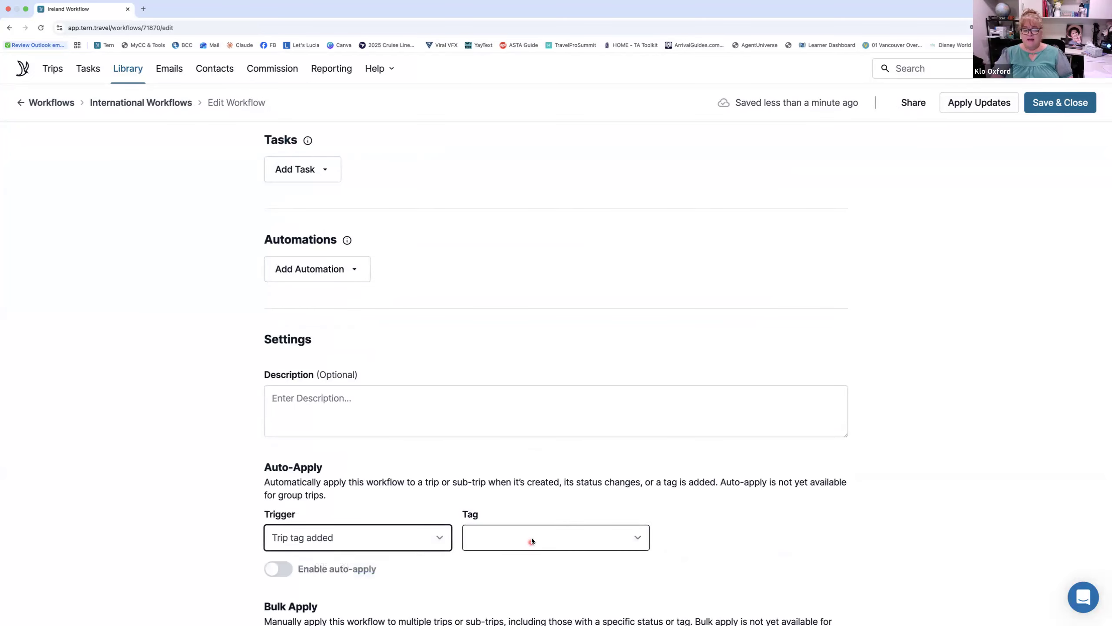
{"action": "left_click", "coordinate": [532, 537]}
{"action": "scroll", "coordinate": [530, 556], "scroll_direction": "down", "scroll_amount": 2}
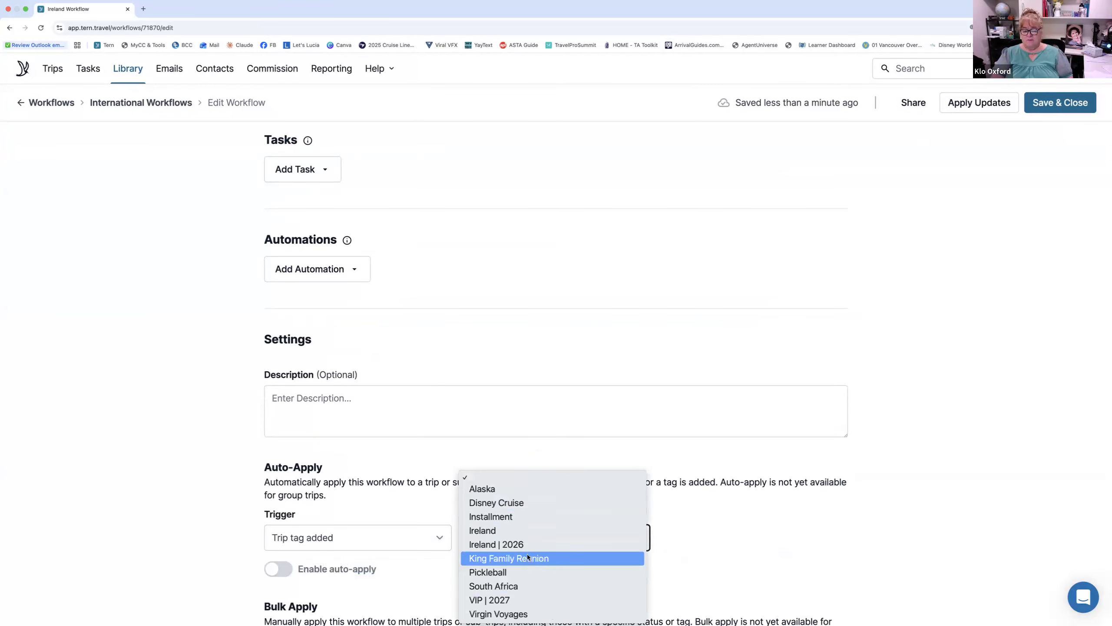
{"action": "left_click", "coordinate": [502, 532]}
{"action": "left_click", "coordinate": [291, 572]}
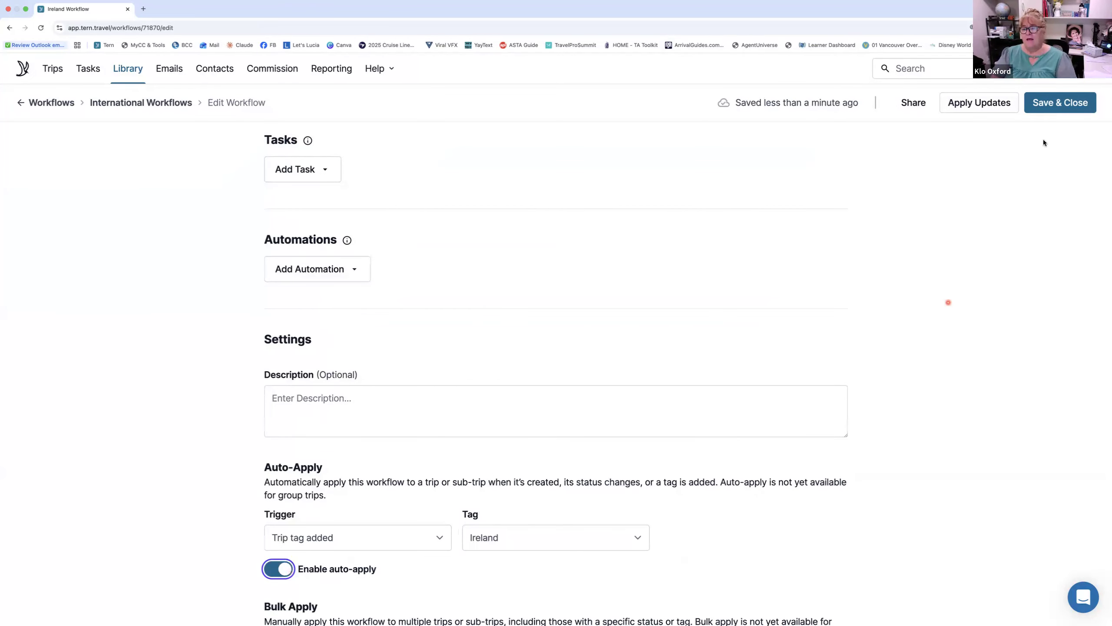
{"action": "left_click", "coordinate": [1057, 102]}
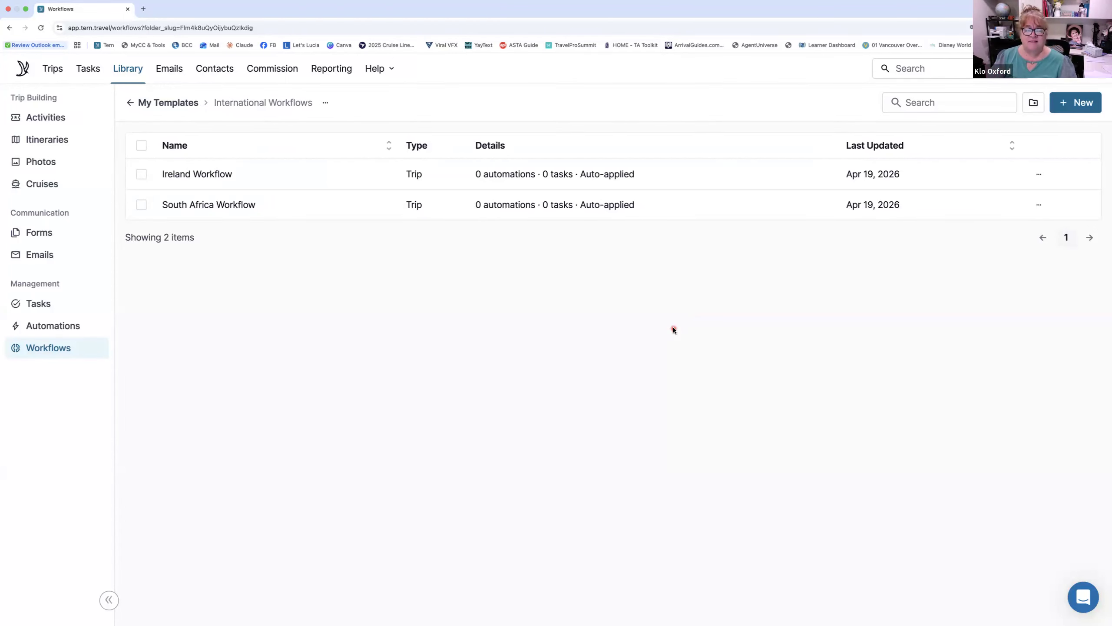
Add a new task named "check visa requirements" to the South Africa Workflow and save it.
{"action": "left_click", "coordinate": [226, 204]}
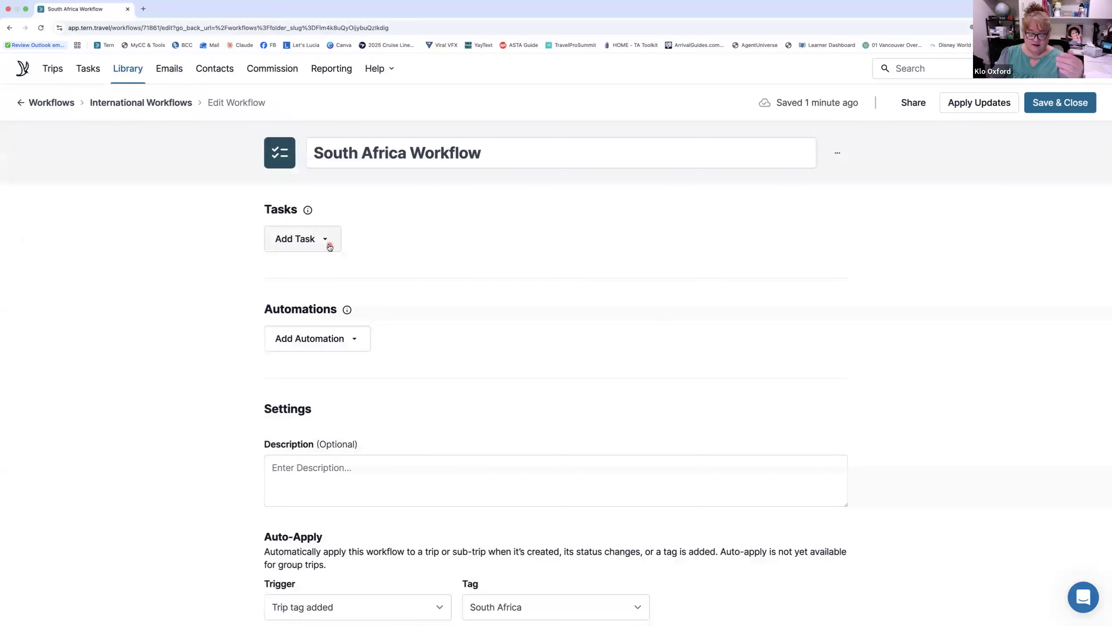
{"action": "left_click", "coordinate": [329, 245]}
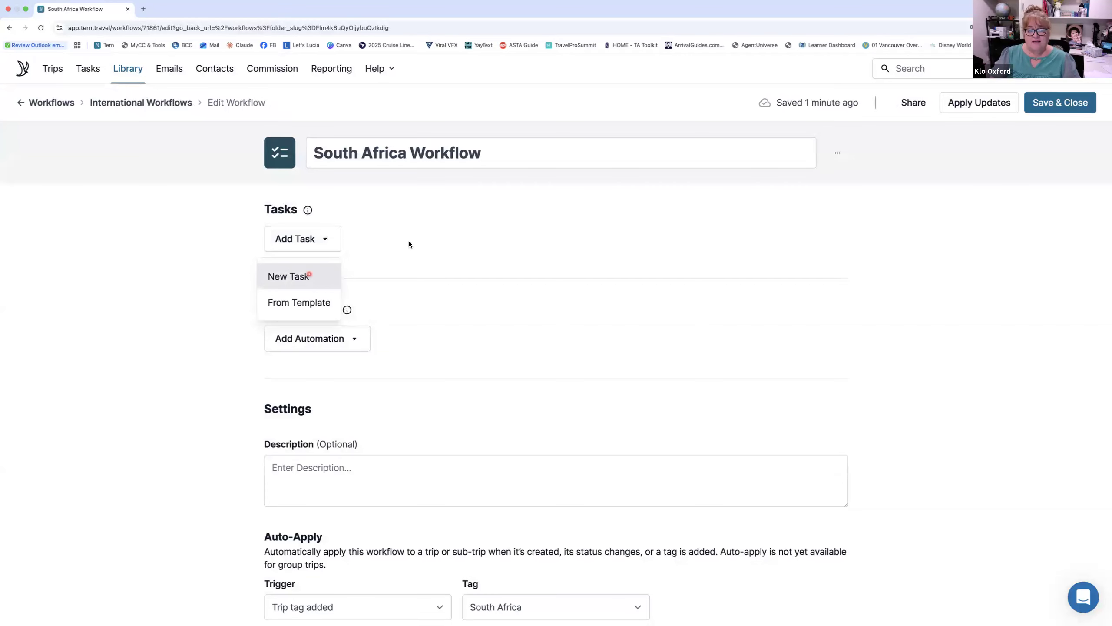
{"action": "left_click", "coordinate": [289, 276]}
{"action": "left_click", "coordinate": [314, 272]}
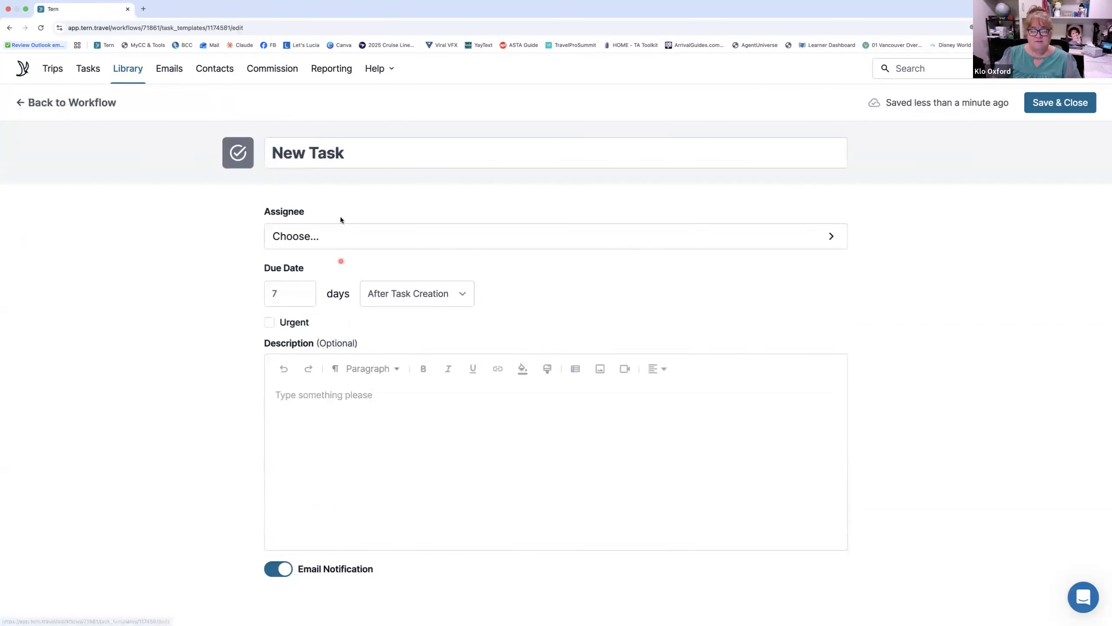
{"action": "left_click", "coordinate": [348, 156]}
{"action": "triple_click", "coordinate": [268, 156]}
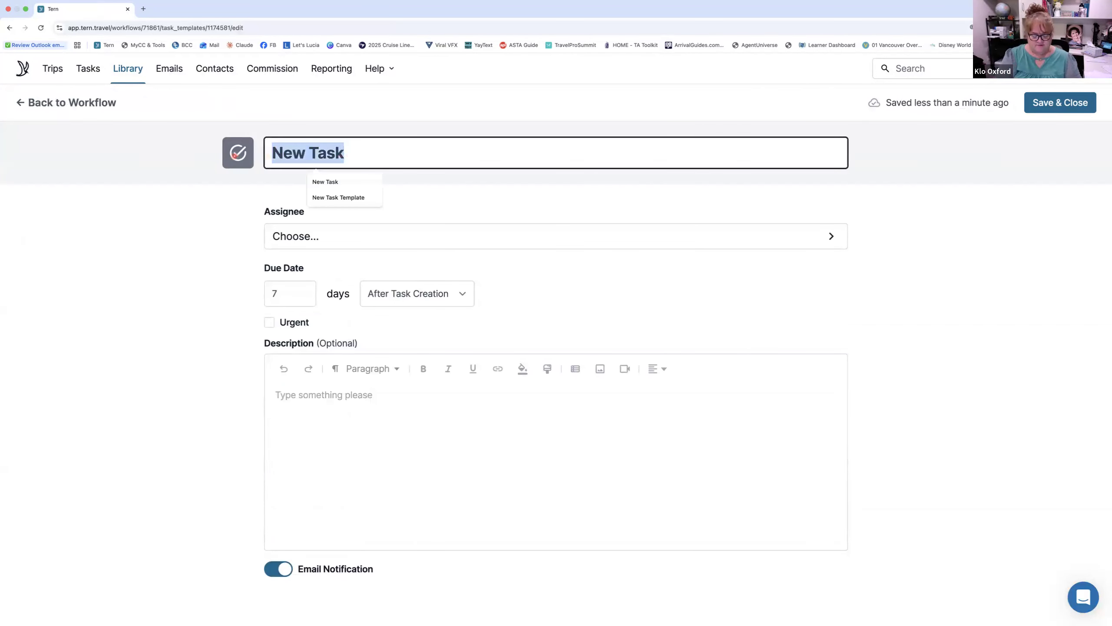
{"action": "type", "text": "check vi"}
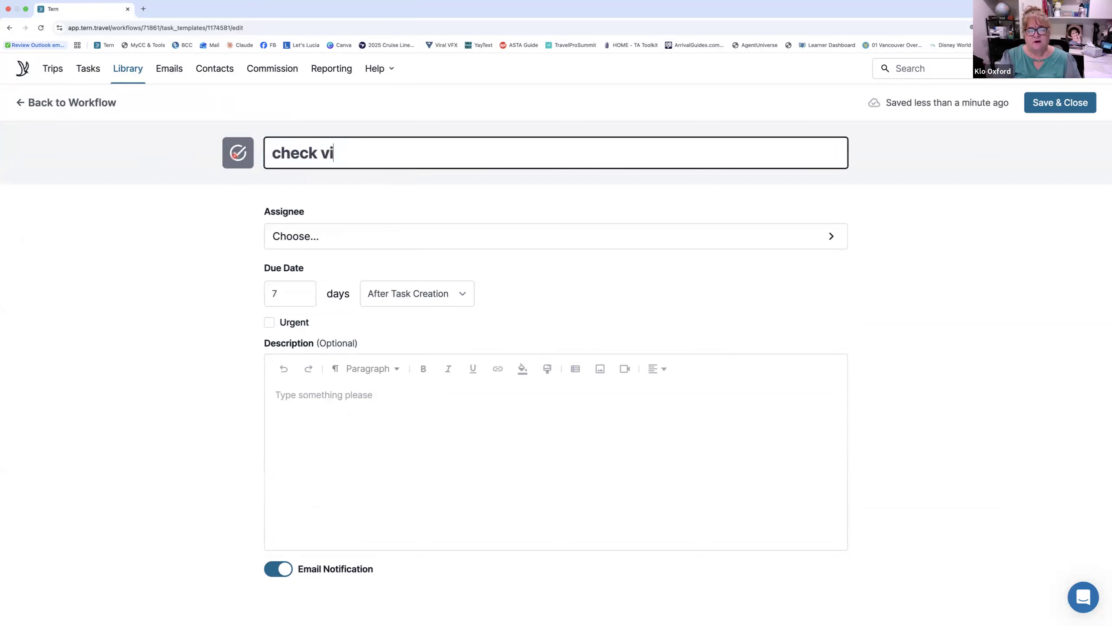
{"action": "type", "text": "sa requri"}
{"action": "key", "text": "BackSpace"}
{"action": "key", "text": "BackSpace"}
{"action": "type", "text": "irel"}
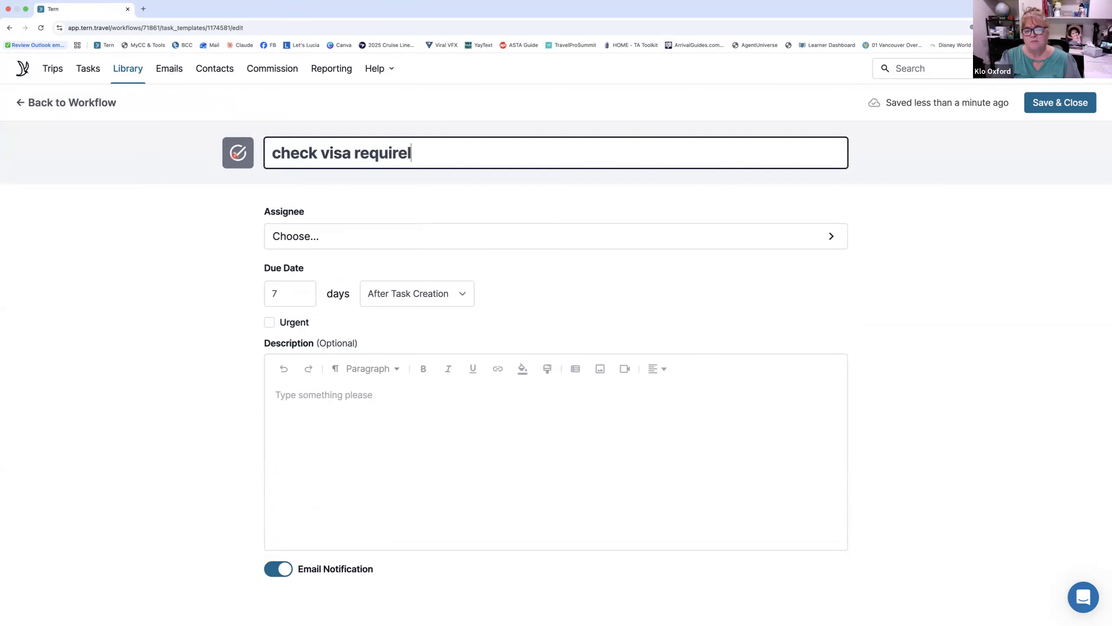
{"action": "type", "text": "ments"}
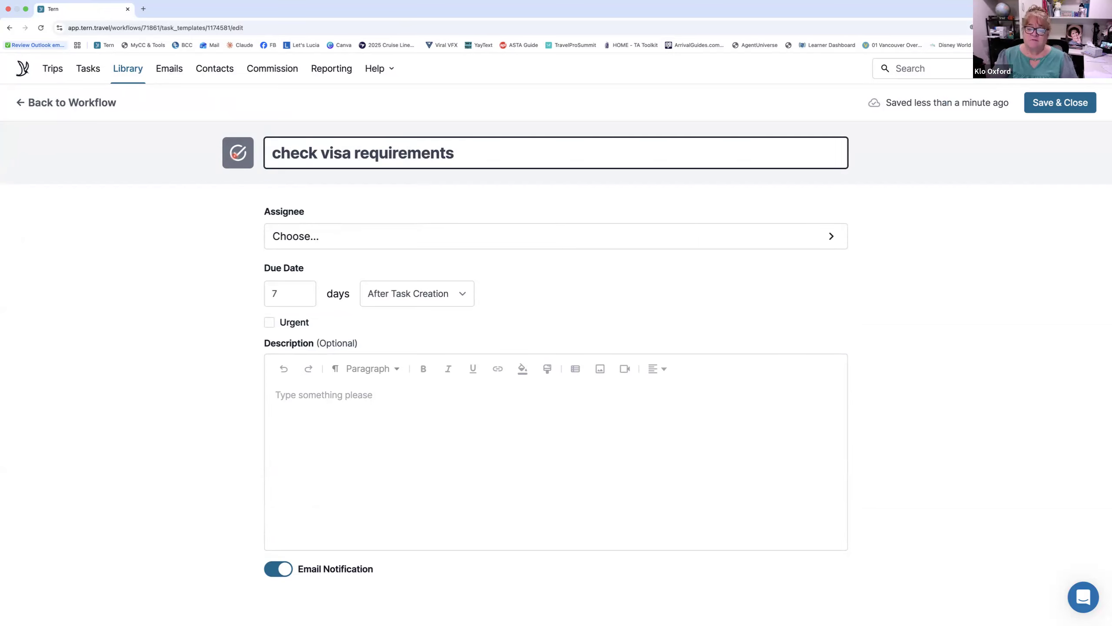
{"action": "left_click", "coordinate": [1059, 109]}
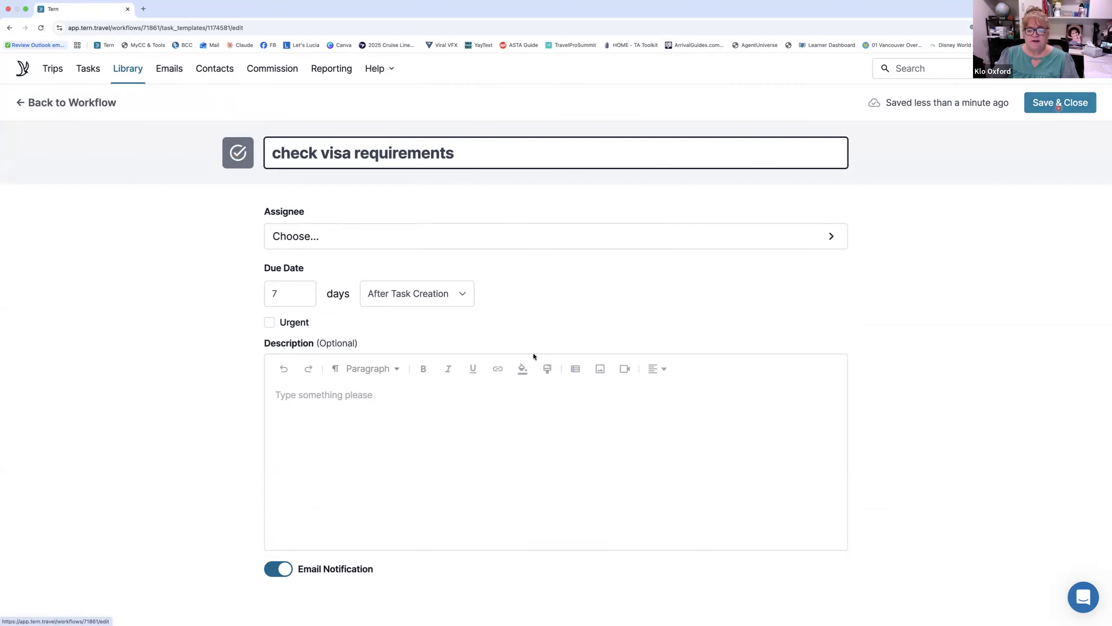
Turn off email notification for the "check visa requirements" task and save it.
{"action": "left_click", "coordinate": [273, 577]}
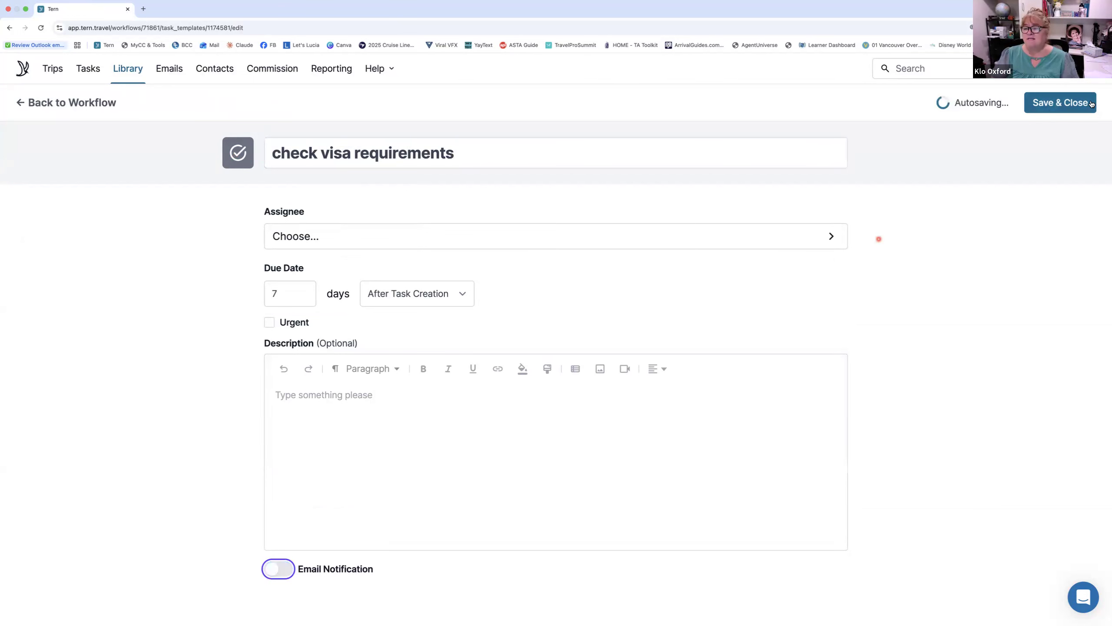
{"action": "left_click", "coordinate": [1062, 103]}
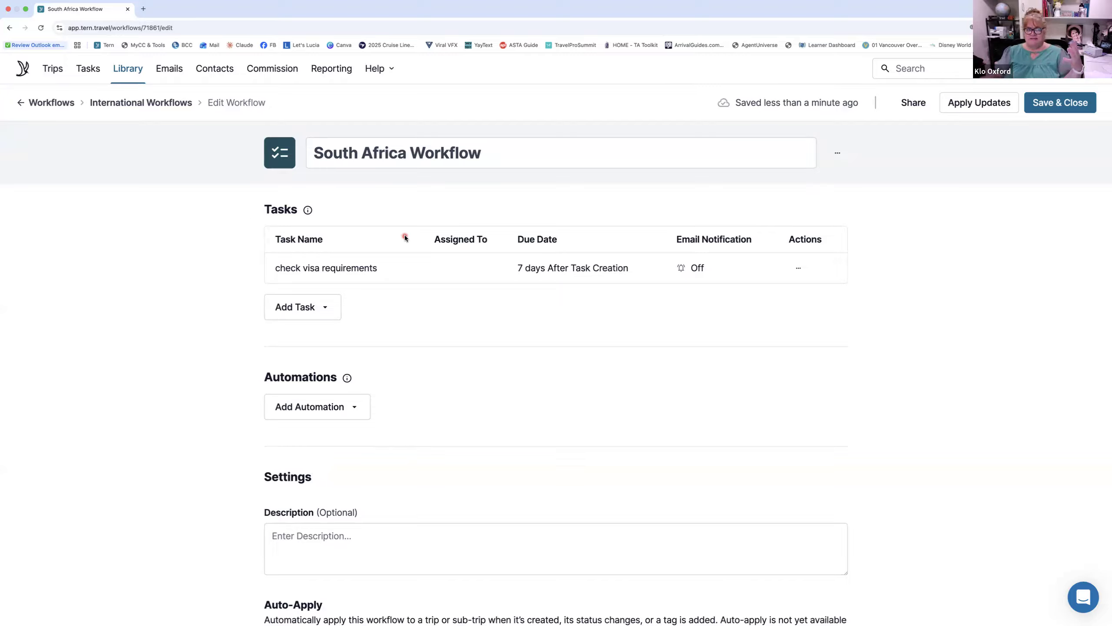
Open the library in a split view beside the South Africa Workflow and create an email template folder named "Internation Emails".
{"action": "right_click", "coordinate": [121, 75]}
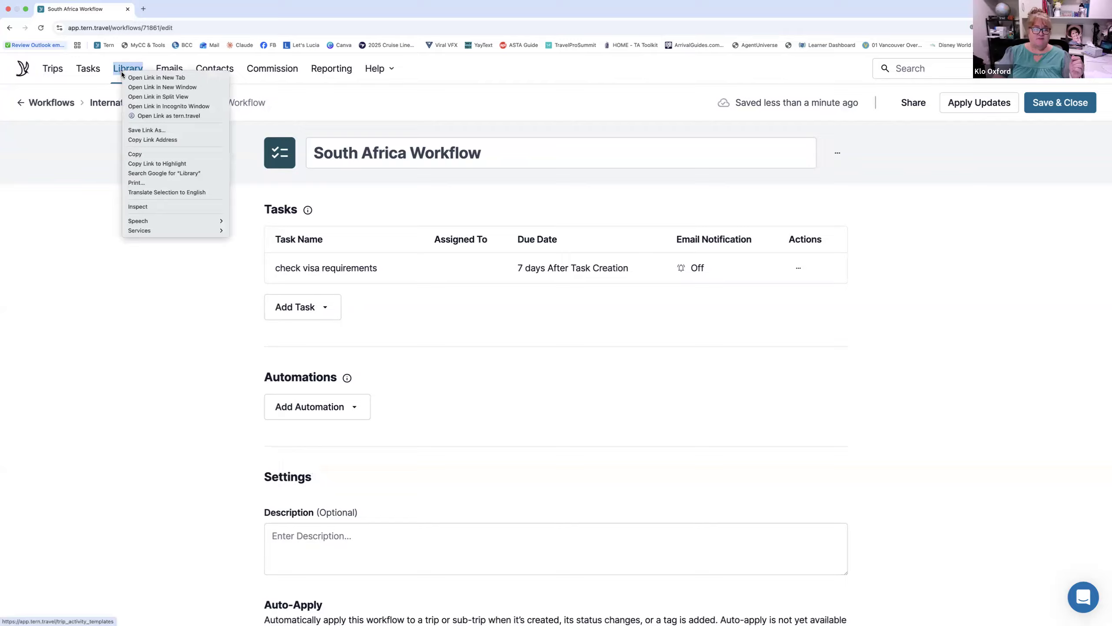
{"action": "left_click", "coordinate": [158, 97]}
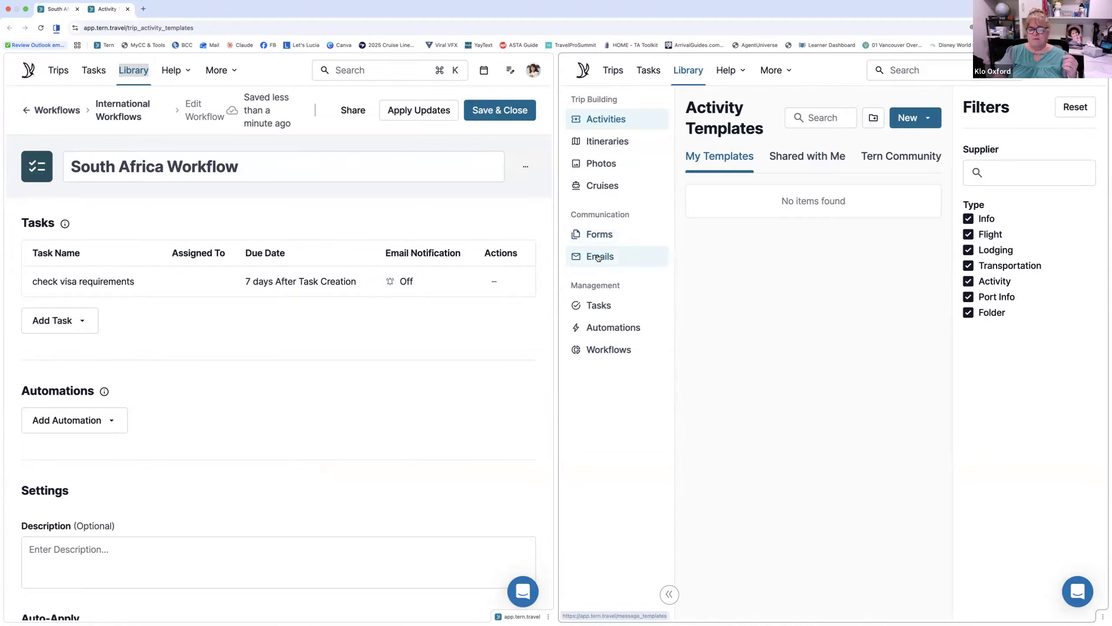
{"action": "left_click", "coordinate": [598, 256]}
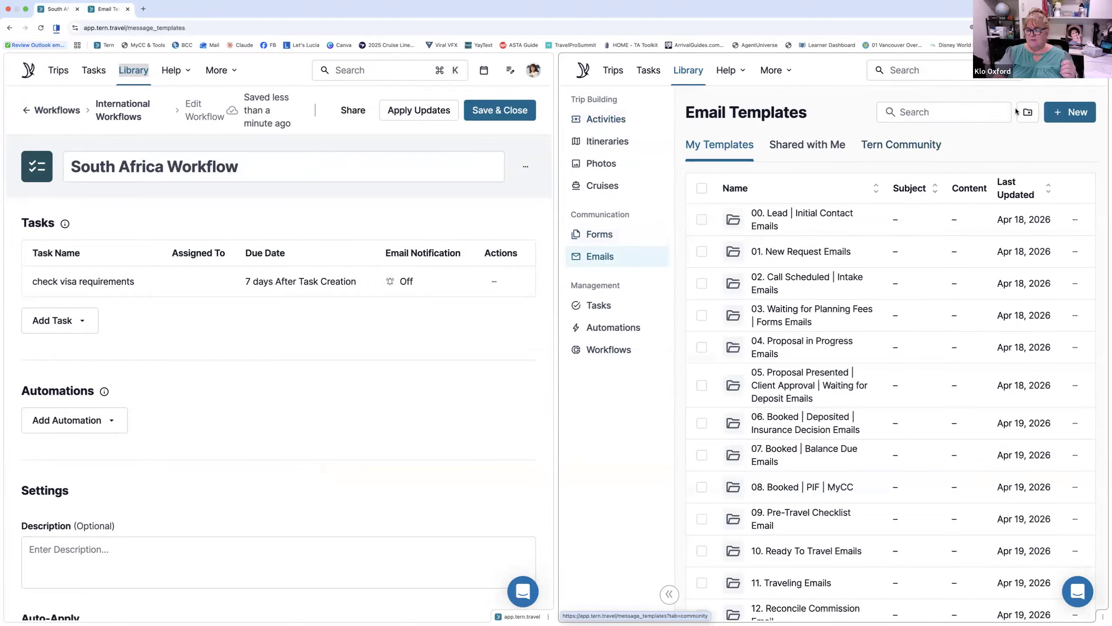
{"action": "left_click", "coordinate": [1027, 112]}
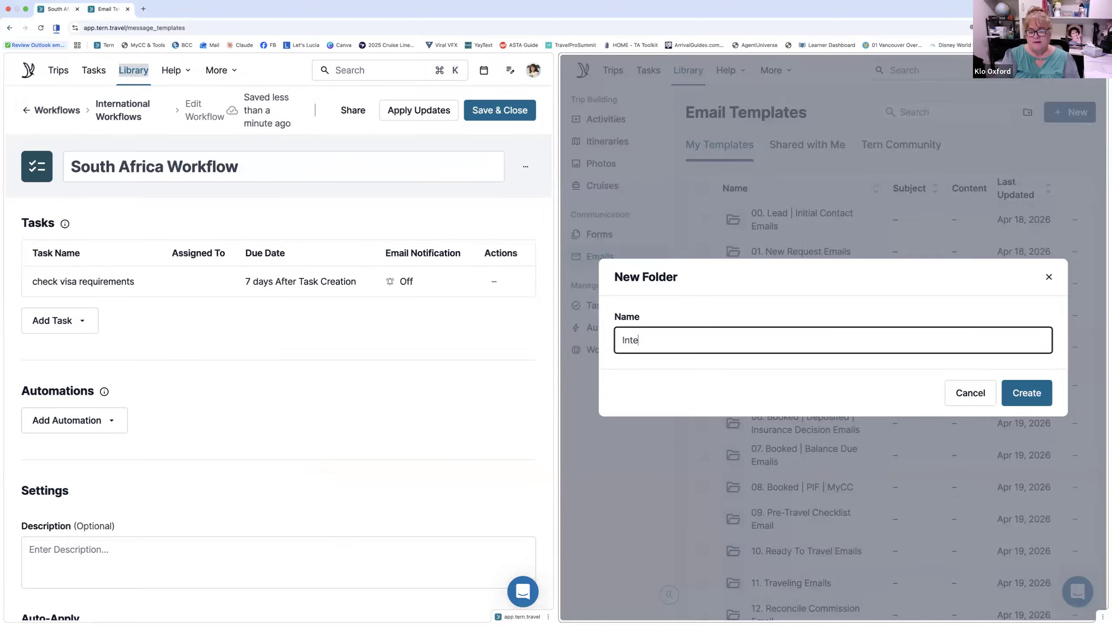
{"action": "type", "text": "Internation Emails"}
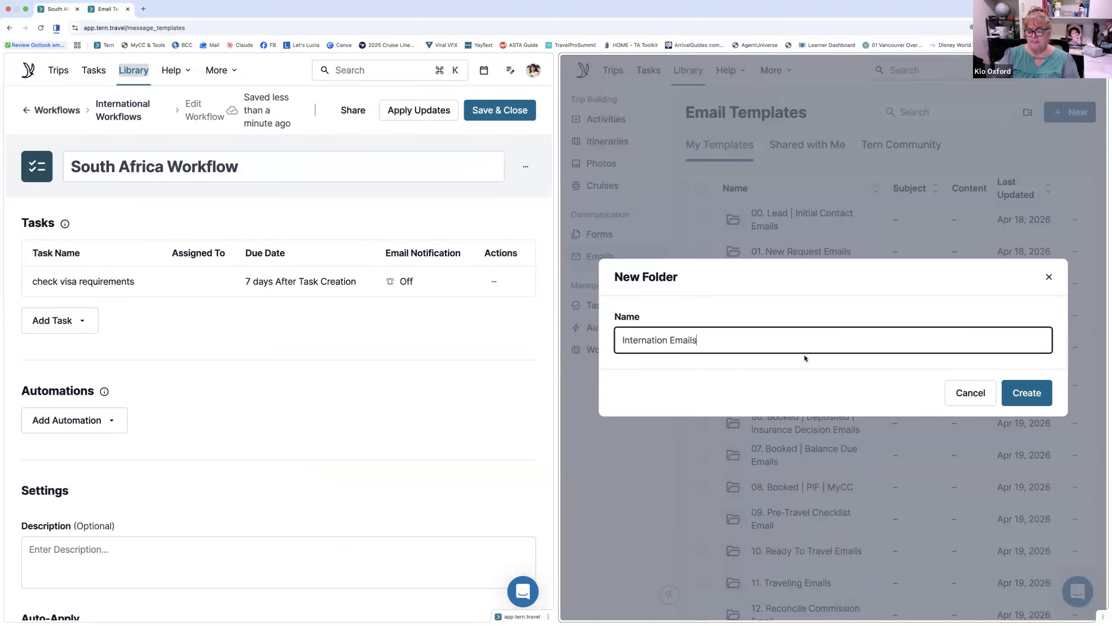
{"action": "left_click", "coordinate": [1025, 392]}
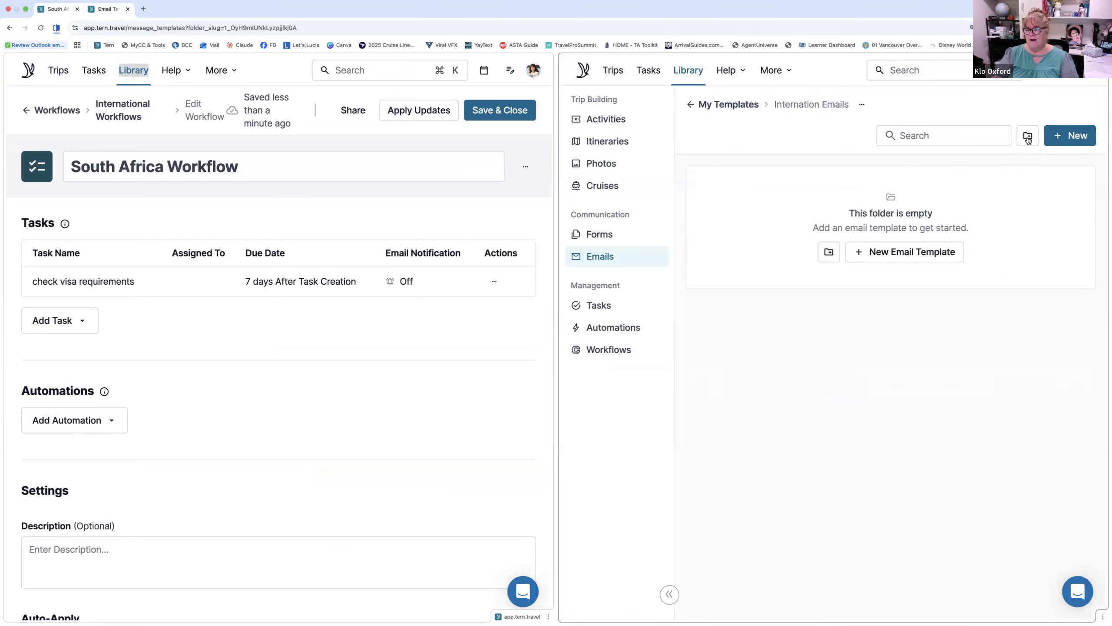
Create a subfolder named "South Africa Emails" inside the Internation Emails folder.
{"action": "left_click", "coordinate": [1027, 135]}
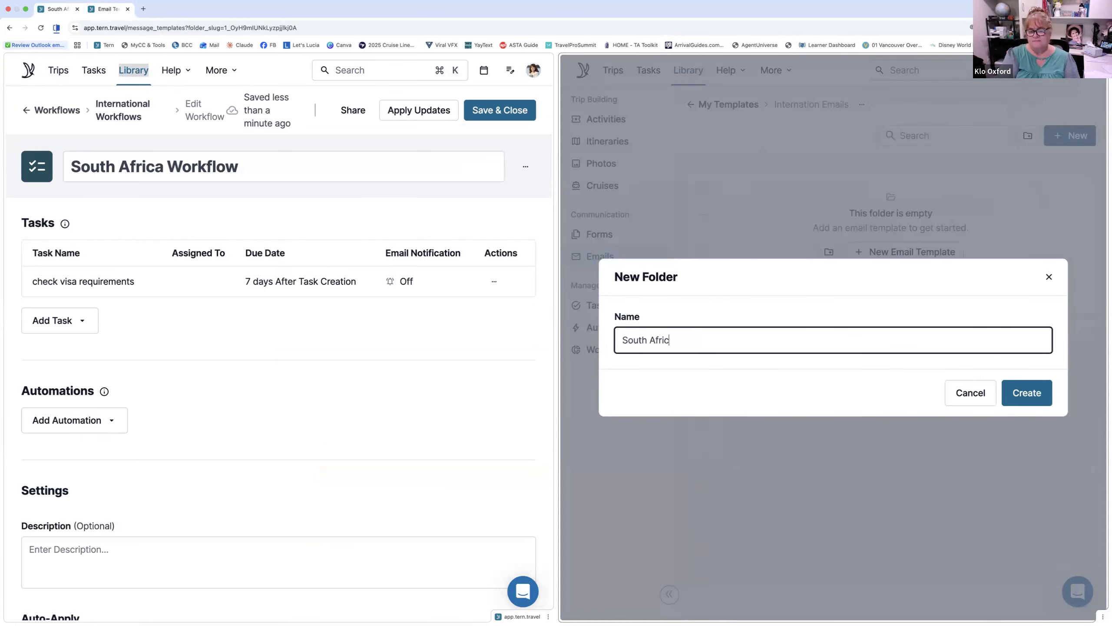
{"action": "type", "text": "South Africa Emails"}
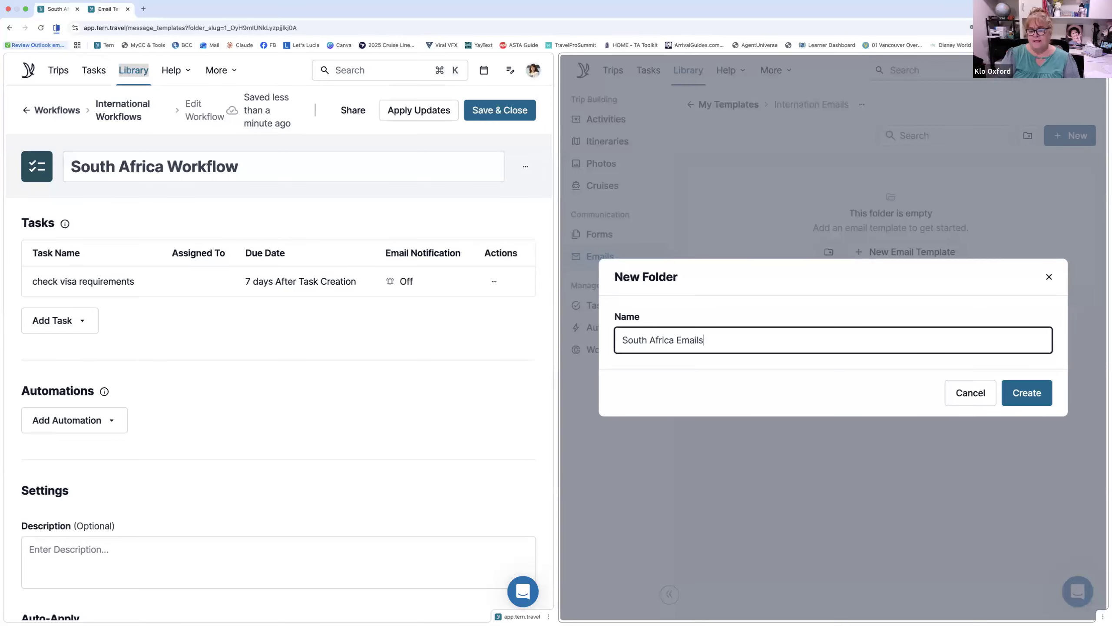
{"action": "left_click", "coordinate": [1027, 393]}
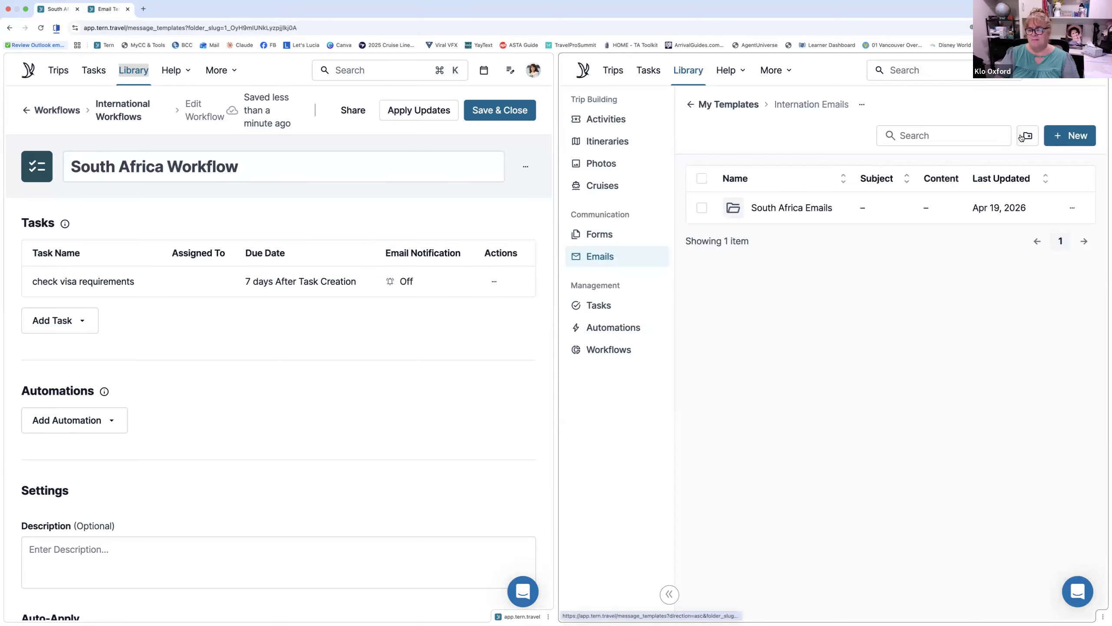
Create a subfolder named "Ireland Emails" inside the Internation Emails folder.
{"action": "left_click", "coordinate": [1024, 136]}
{"action": "type", "text": "Emails"}
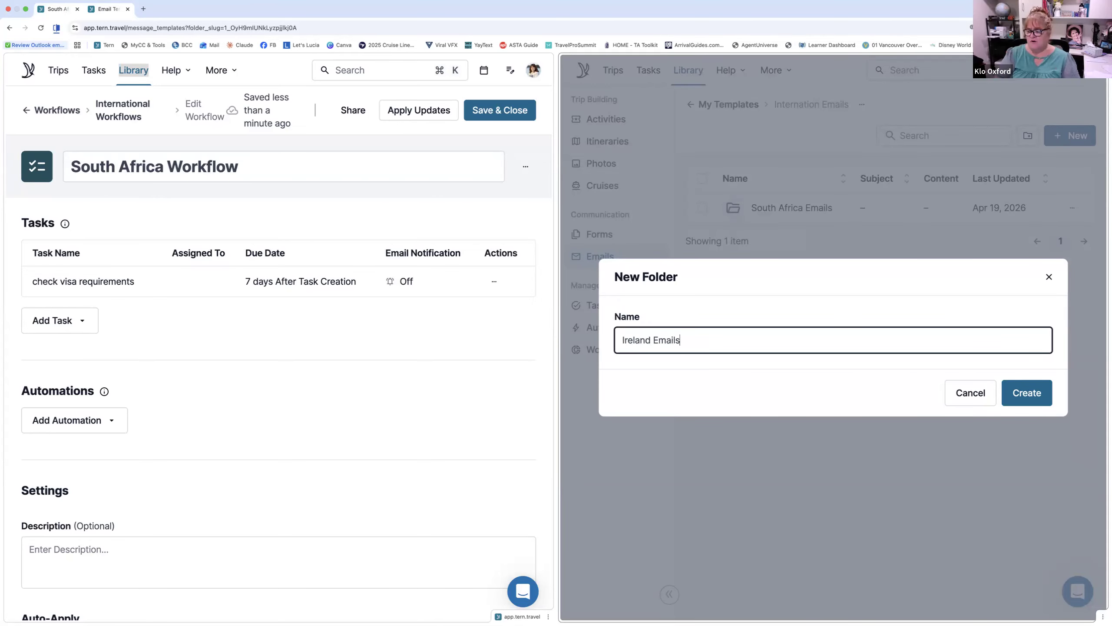
{"action": "left_click", "coordinate": [1037, 393]}
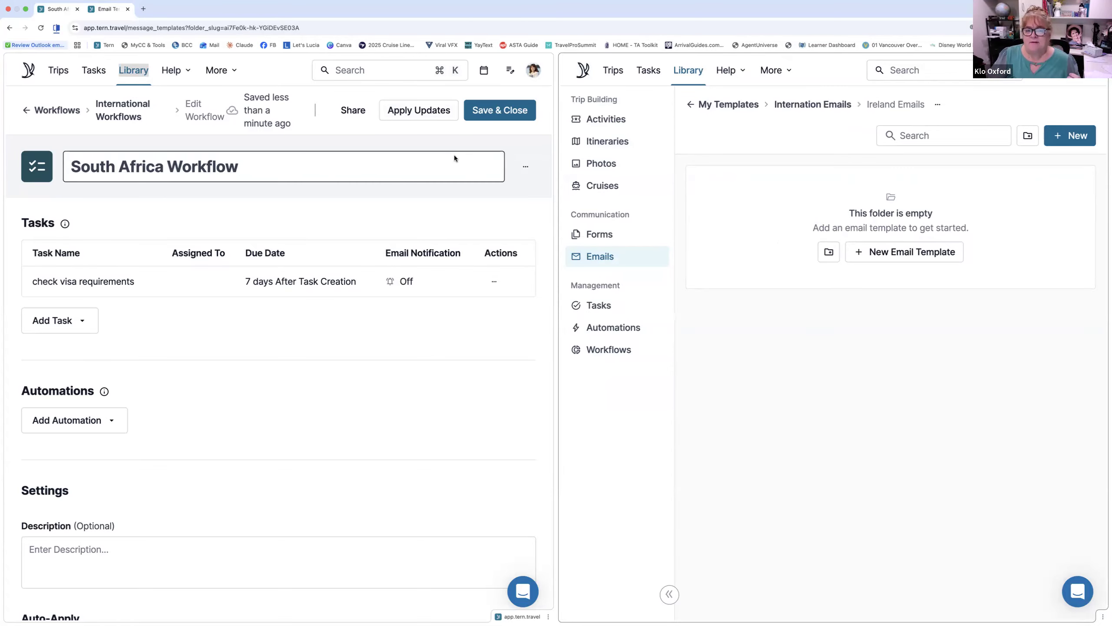
Switch to the Safari window and open the last-listed sub-trip of the "Alaska | Virgin Voyages | August 2026" group trip.
{"action": "key", "text": "ctrl+Up"}
{"action": "left_click", "coordinate": [606, 161]}
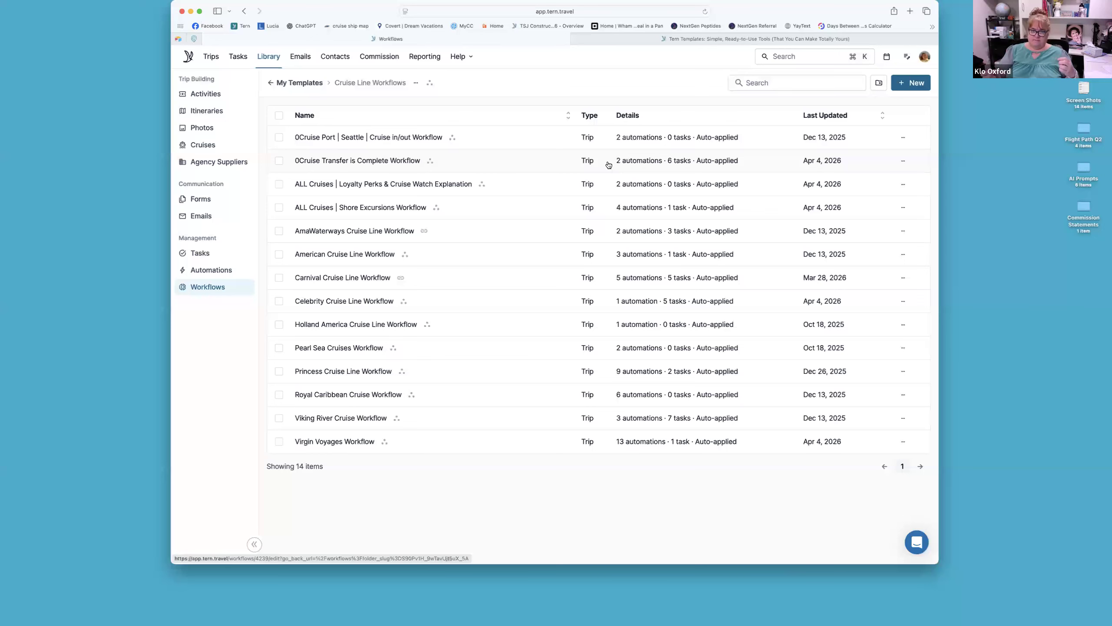
{"action": "left_click", "coordinate": [208, 58]}
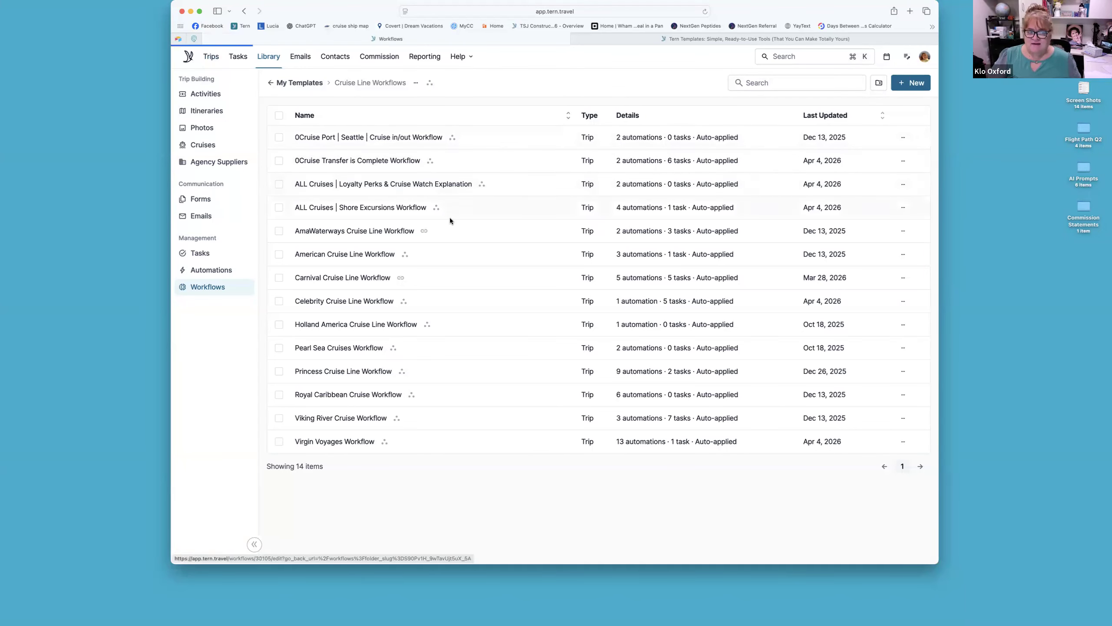
{"action": "scroll", "coordinate": [603, 292], "scroll_direction": "right", "scroll_amount": 5}
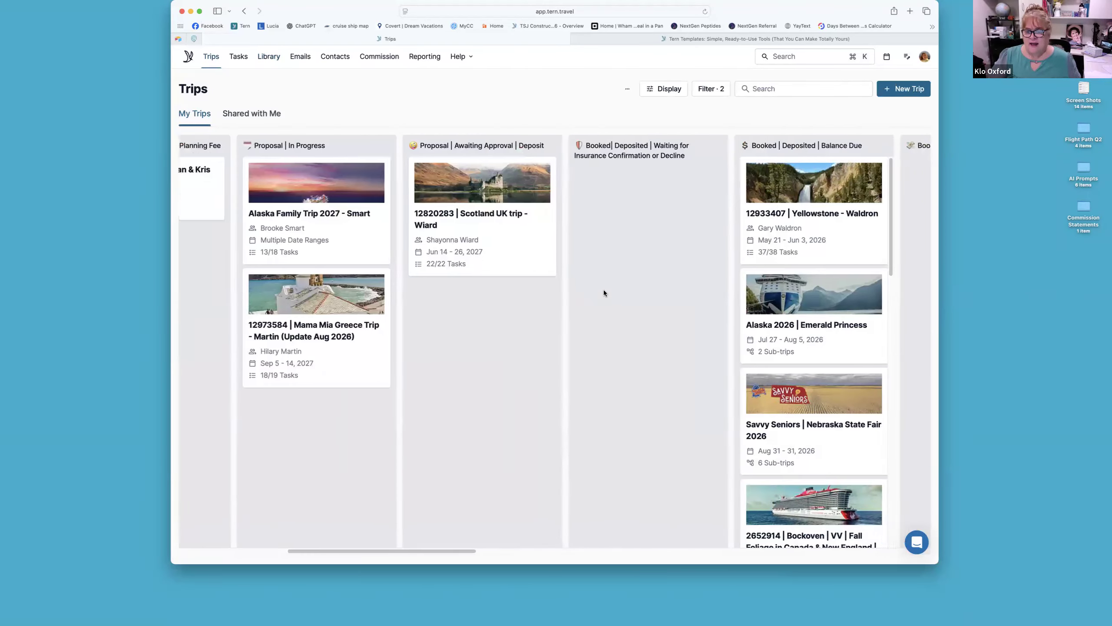
{"action": "scroll", "coordinate": [603, 290], "scroll_direction": "right", "scroll_amount": 10}
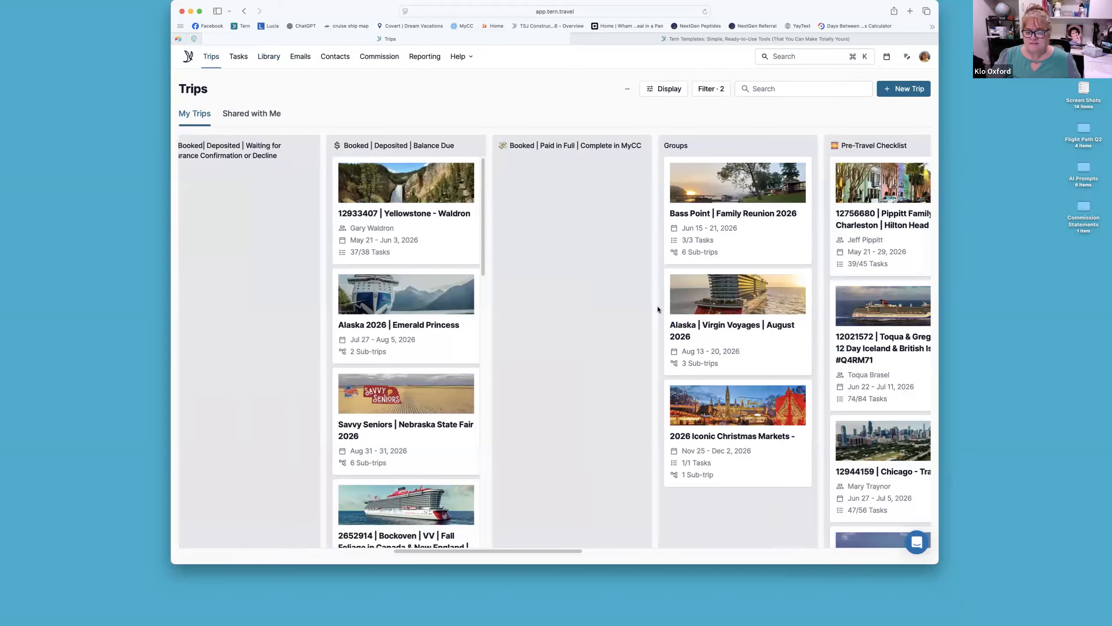
{"action": "left_click", "coordinate": [736, 326]}
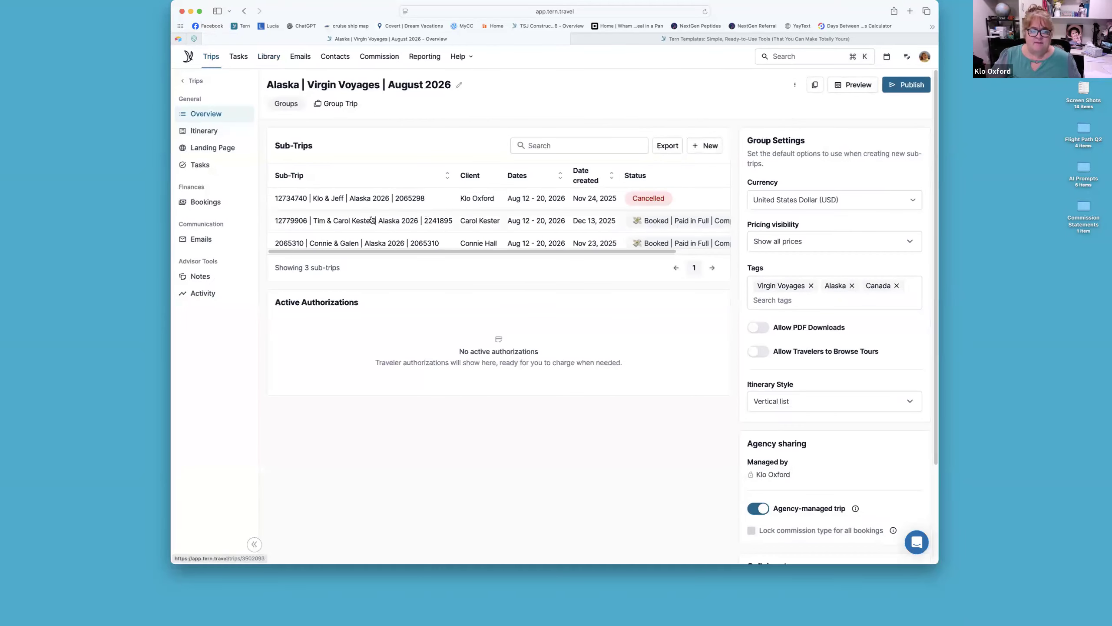
{"action": "left_click", "coordinate": [403, 245]}
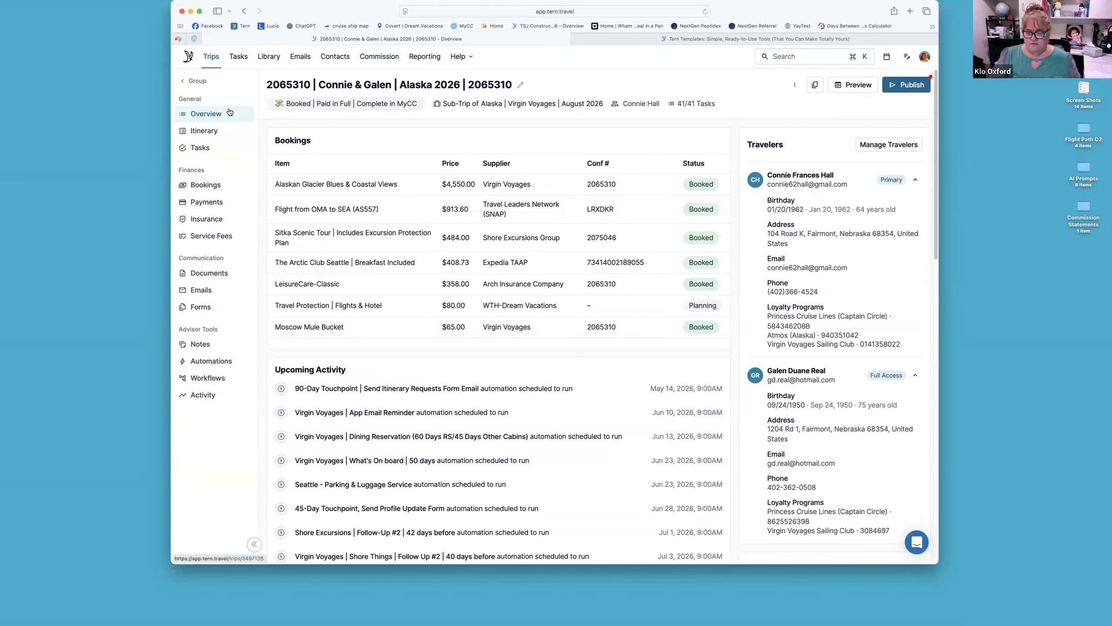
Examine the sub-trip's tags in its trip settings and compare them with the workflows applied to it.
{"action": "scroll", "coordinate": [822, 273], "scroll_direction": "down", "scroll_amount": 5}
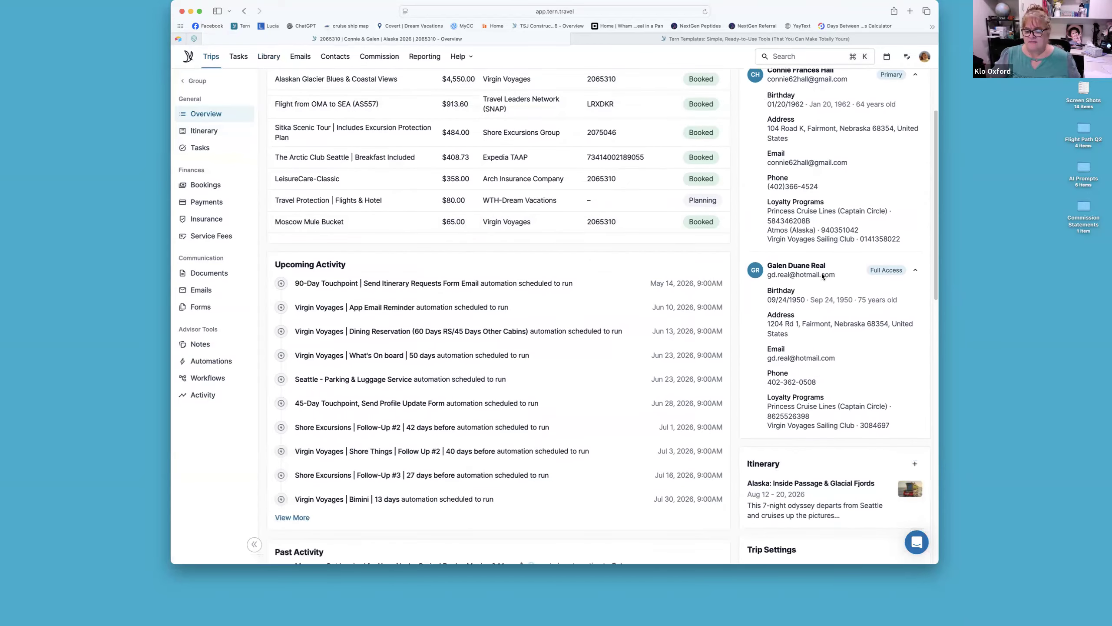
{"action": "scroll", "coordinate": [822, 272], "scroll_direction": "down", "scroll_amount": 5}
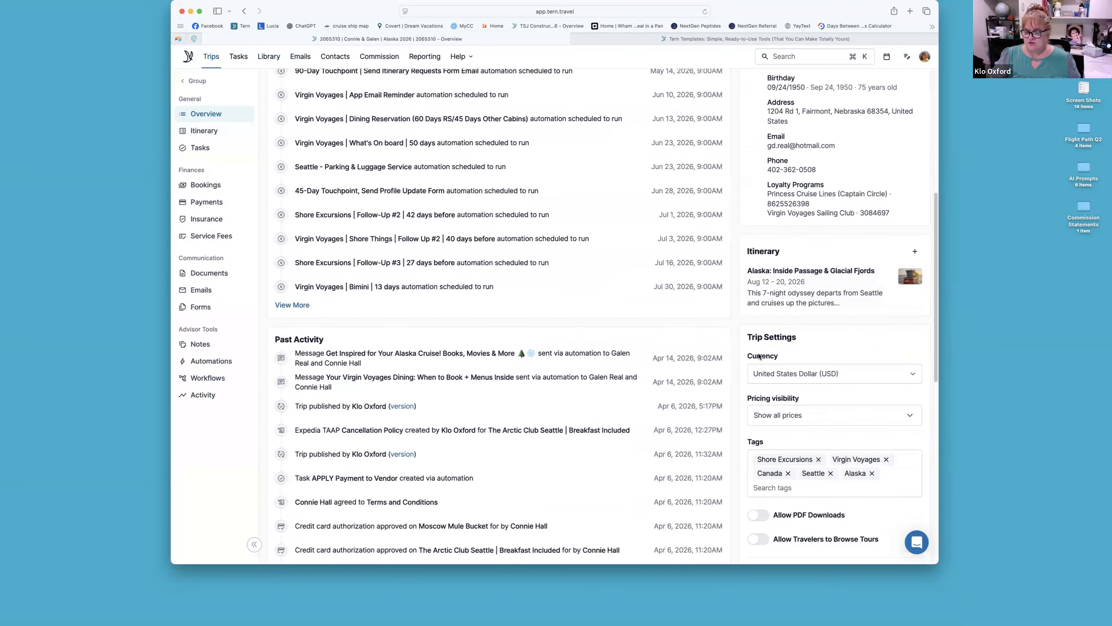
{"action": "scroll", "coordinate": [783, 340], "scroll_direction": "down", "scroll_amount": 2}
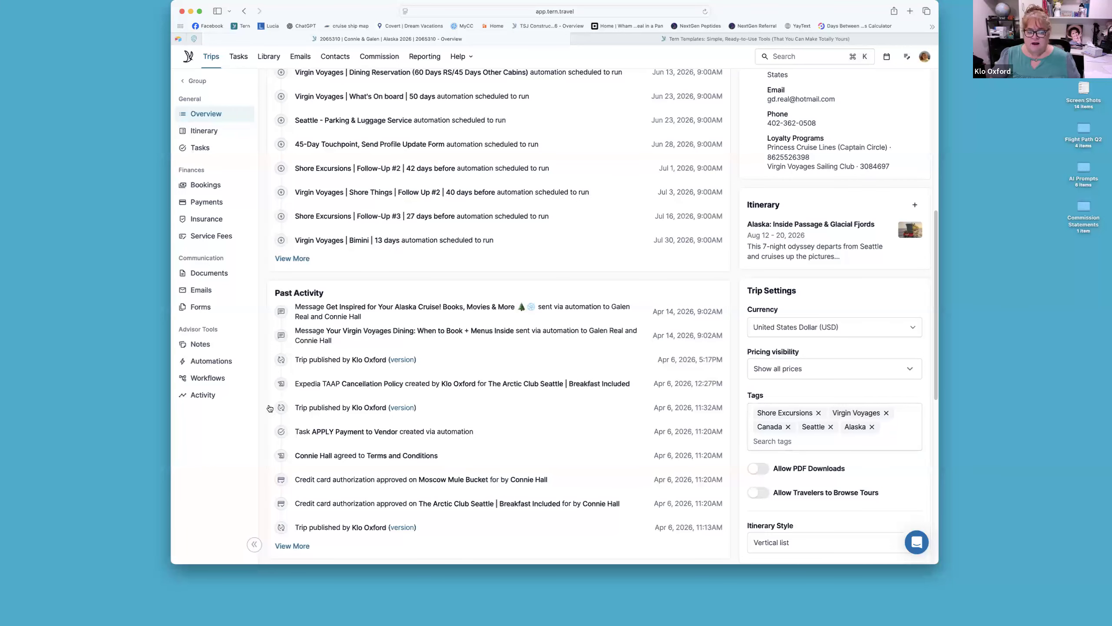
{"action": "left_click", "coordinate": [215, 380]}
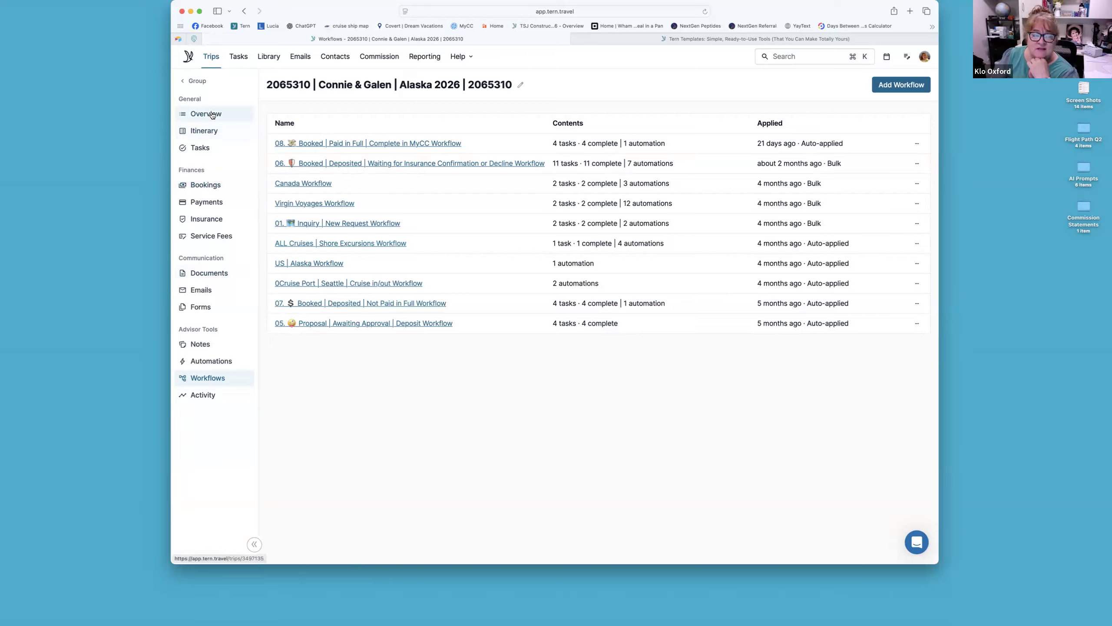
{"action": "scroll", "coordinate": [786, 420], "scroll_direction": "down", "scroll_amount": 7}
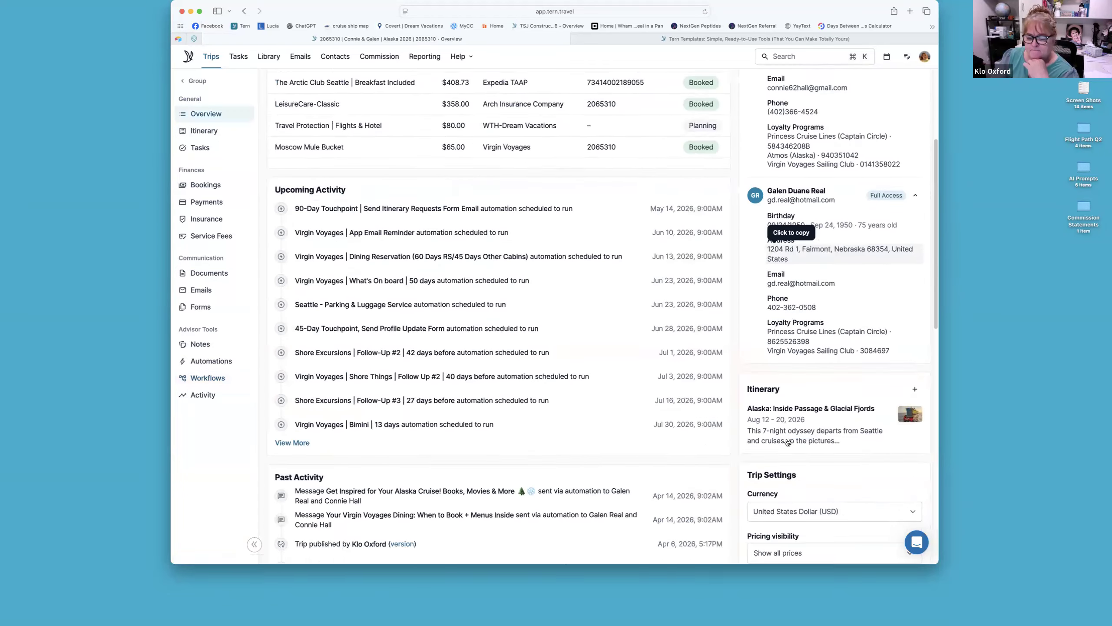
{"action": "scroll", "coordinate": [787, 442], "scroll_direction": "down", "scroll_amount": 2}
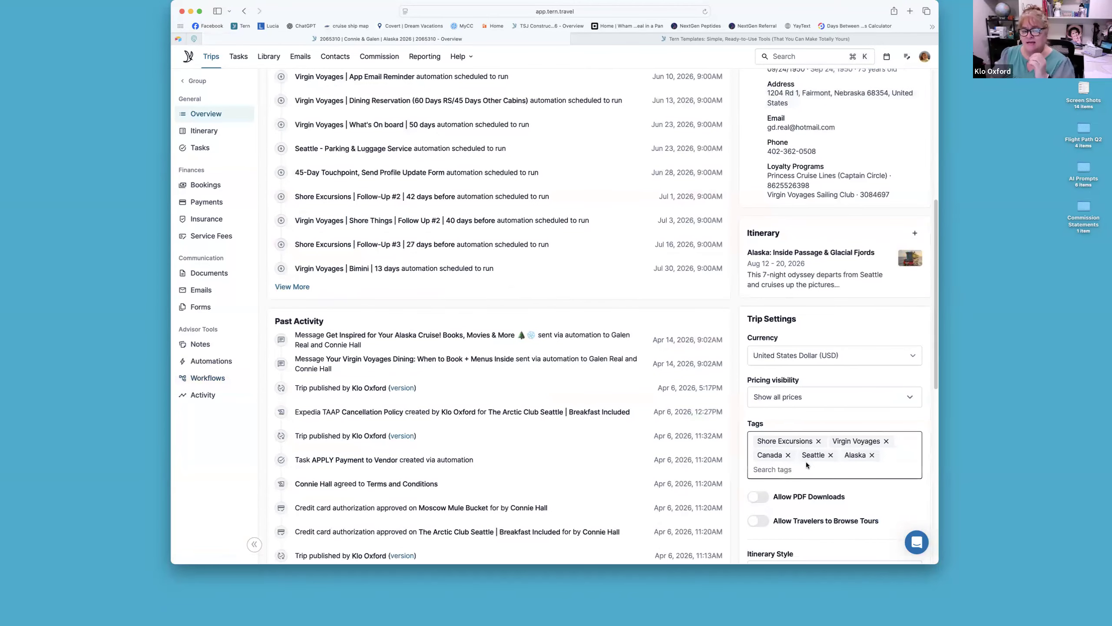
Switch back to the split-view browser window and save and close the South Africa Workflow.
{"action": "key", "text": "ctrl+Up"}
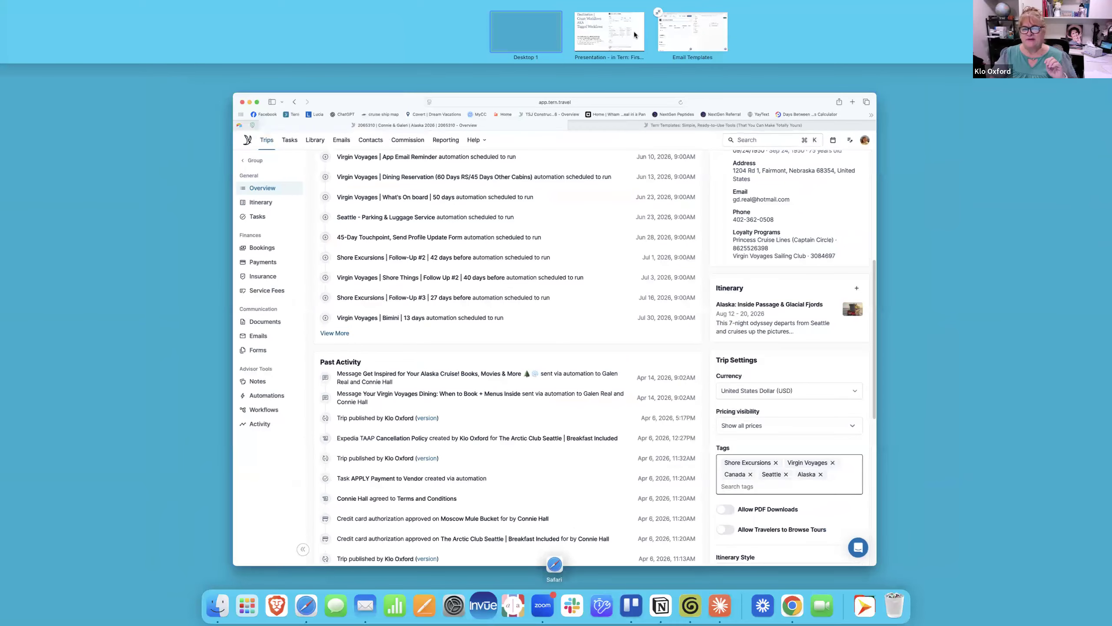
{"action": "left_click", "coordinate": [694, 33]}
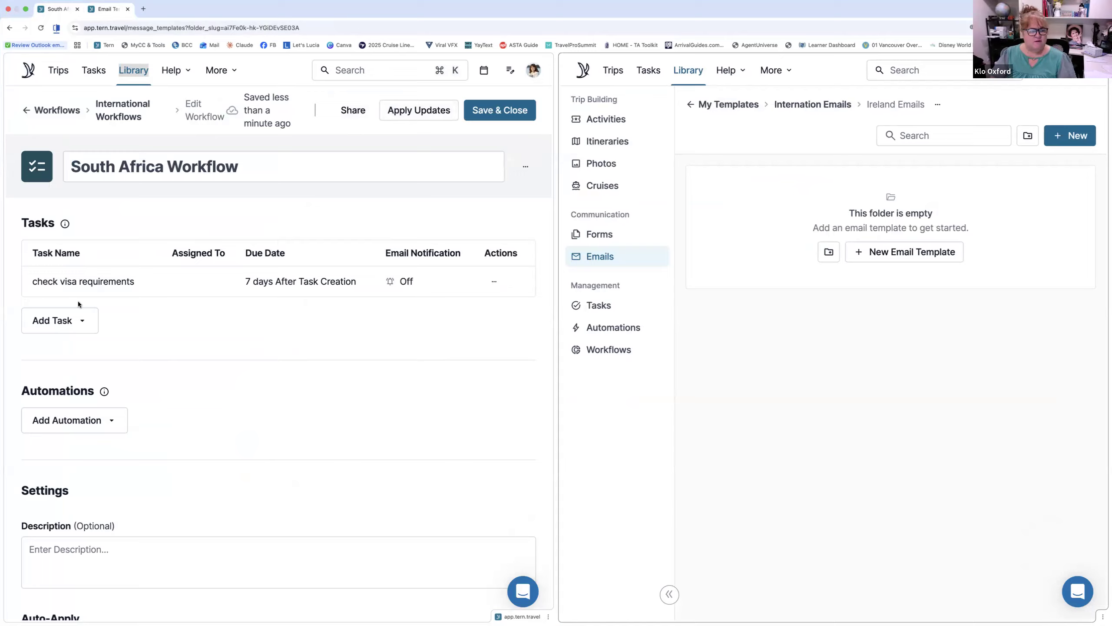
{"action": "left_click", "coordinate": [162, 328]}
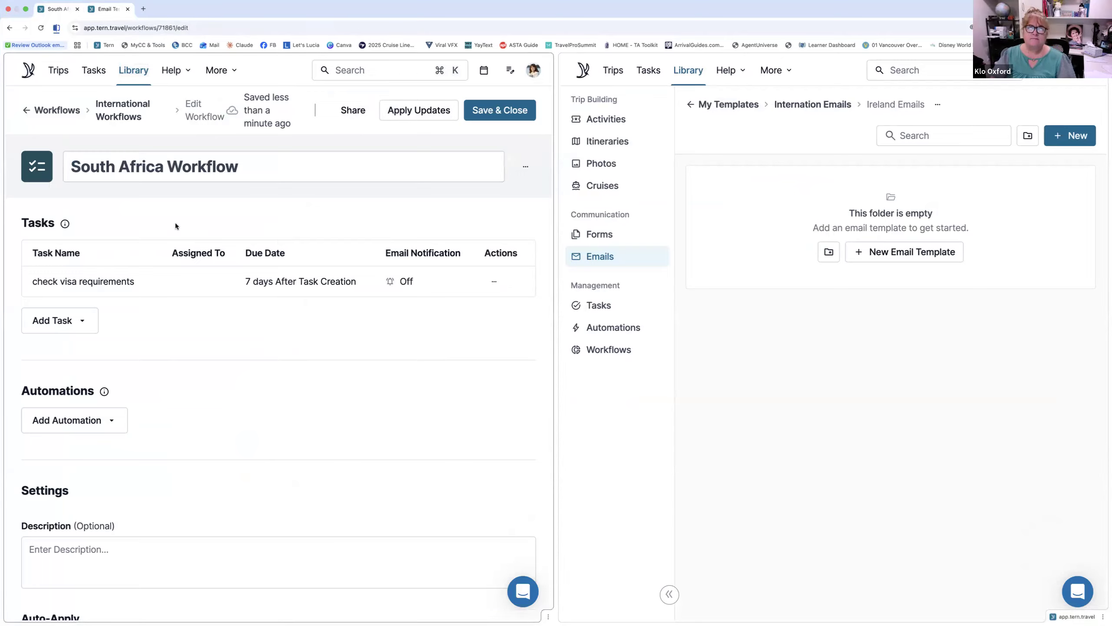
{"action": "left_click", "coordinate": [488, 113]}
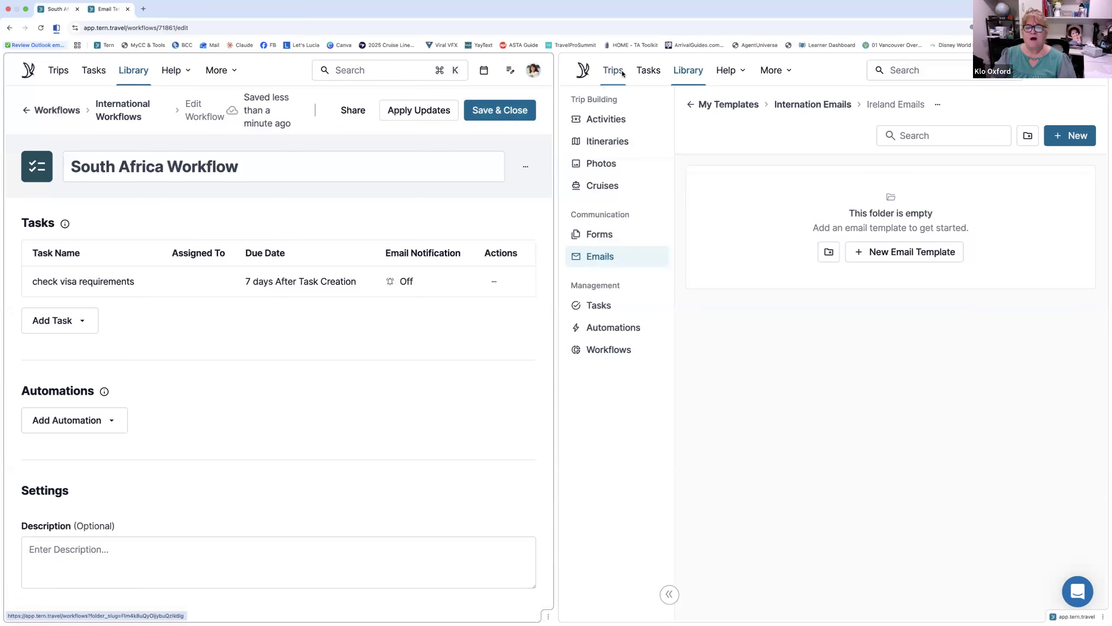
Open the "Demo Trip to South Africa" trip beside the International Workflows list.
{"action": "left_click", "coordinate": [614, 70]}
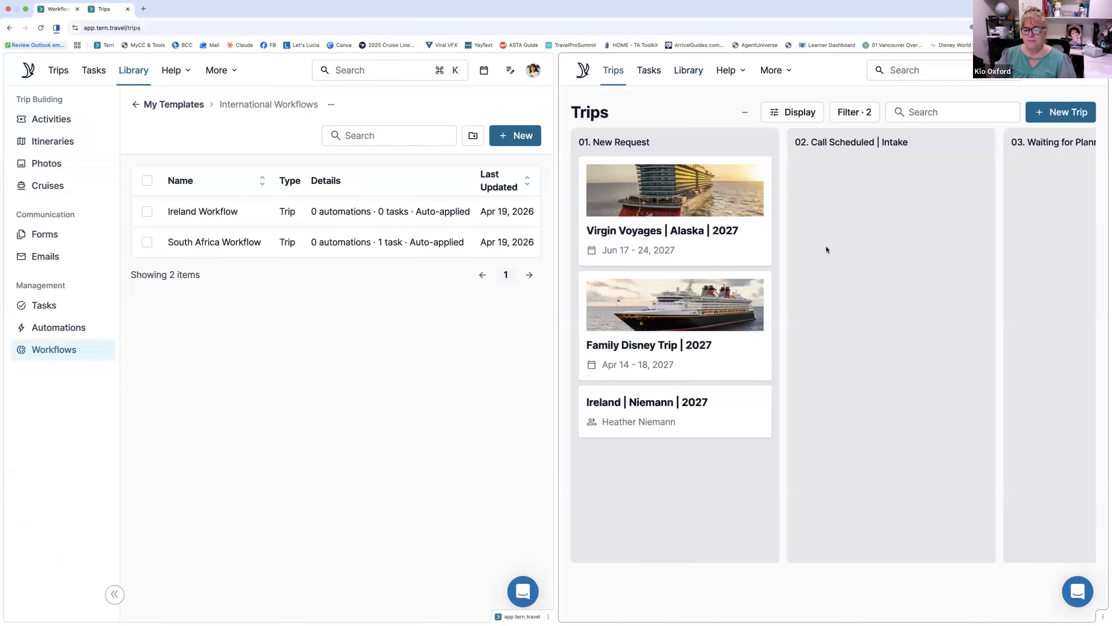
{"action": "scroll", "coordinate": [825, 247], "scroll_direction": "right", "scroll_amount": 15}
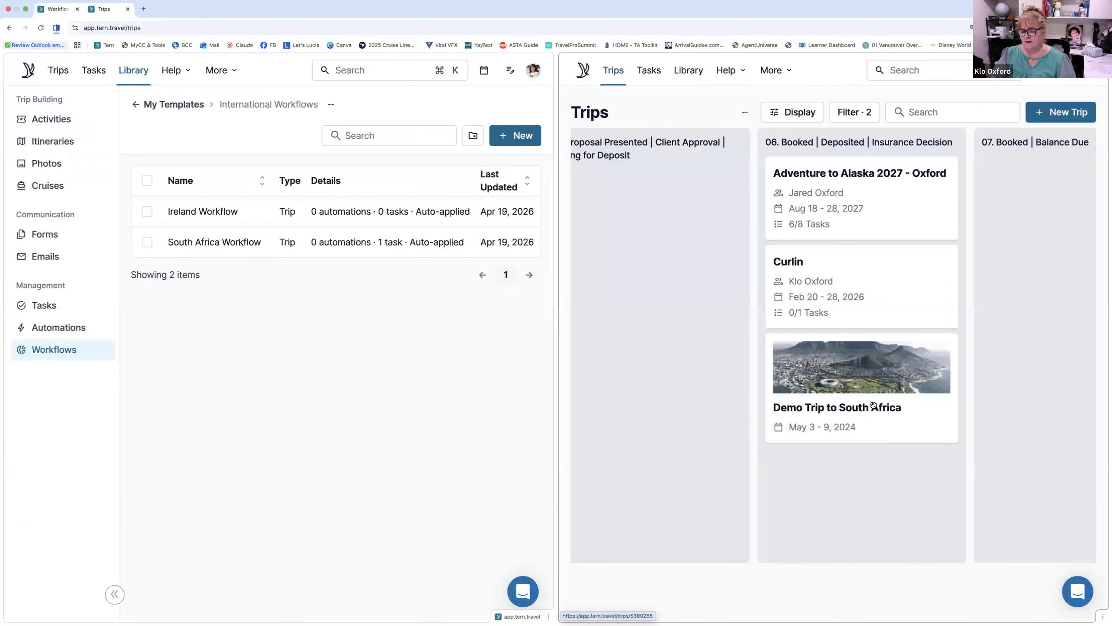
{"action": "left_click", "coordinate": [873, 406]}
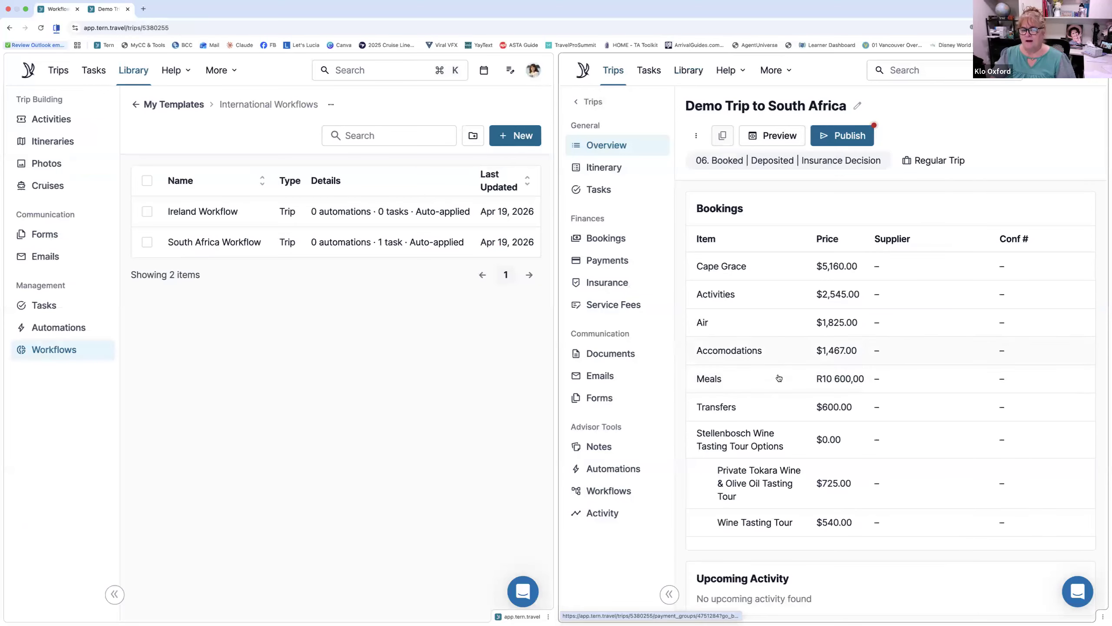
Widen the trip's side of the split view and check the demo trip's tags field and task list.
{"action": "scroll", "coordinate": [780, 379], "scroll_direction": "down", "scroll_amount": 3}
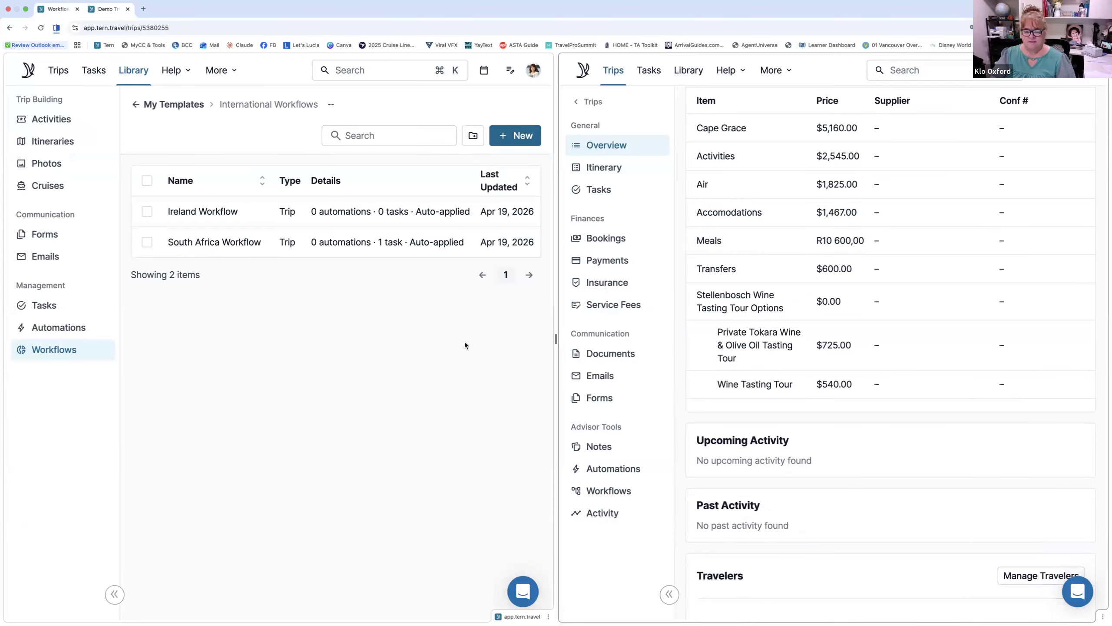
{"action": "left_click_drag", "start_coordinate": [555, 339], "coordinate": [450, 338]}
{"action": "scroll", "coordinate": [697, 406], "scroll_direction": "down", "scroll_amount": 10}
{"action": "scroll", "coordinate": [697, 406], "scroll_direction": "down", "scroll_amount": 4}
{"action": "left_click", "coordinate": [629, 390]}
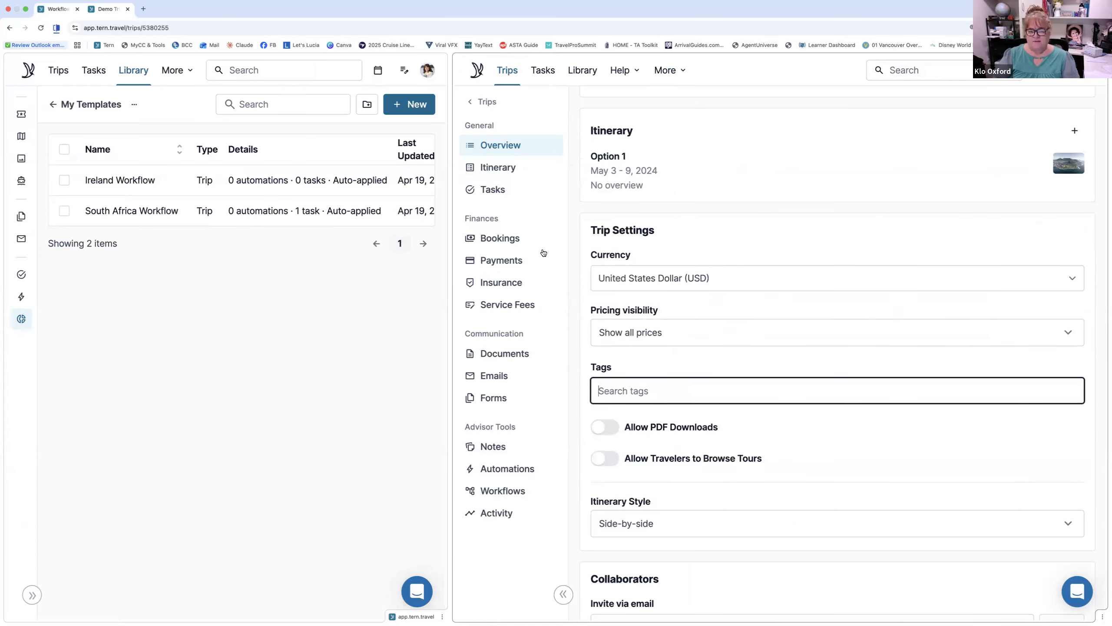
{"action": "left_click", "coordinate": [494, 192]}
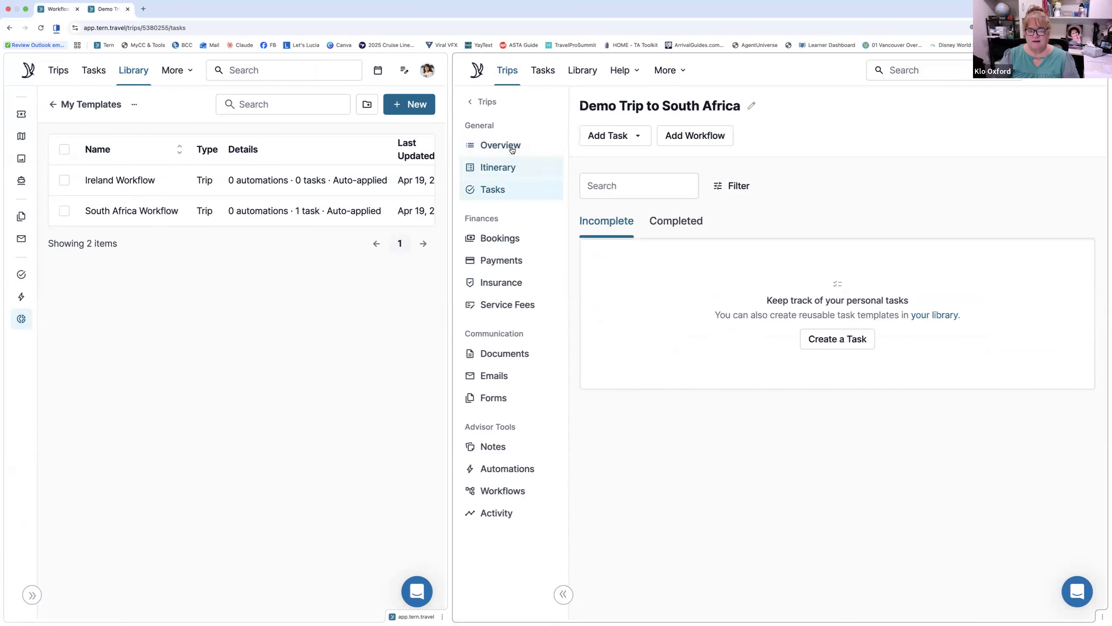
Add the South Africa tag in the demo trip's settings and check the trip's task list.
{"action": "left_click", "coordinate": [508, 145]}
{"action": "scroll", "coordinate": [730, 364], "scroll_direction": "down", "scroll_amount": 12}
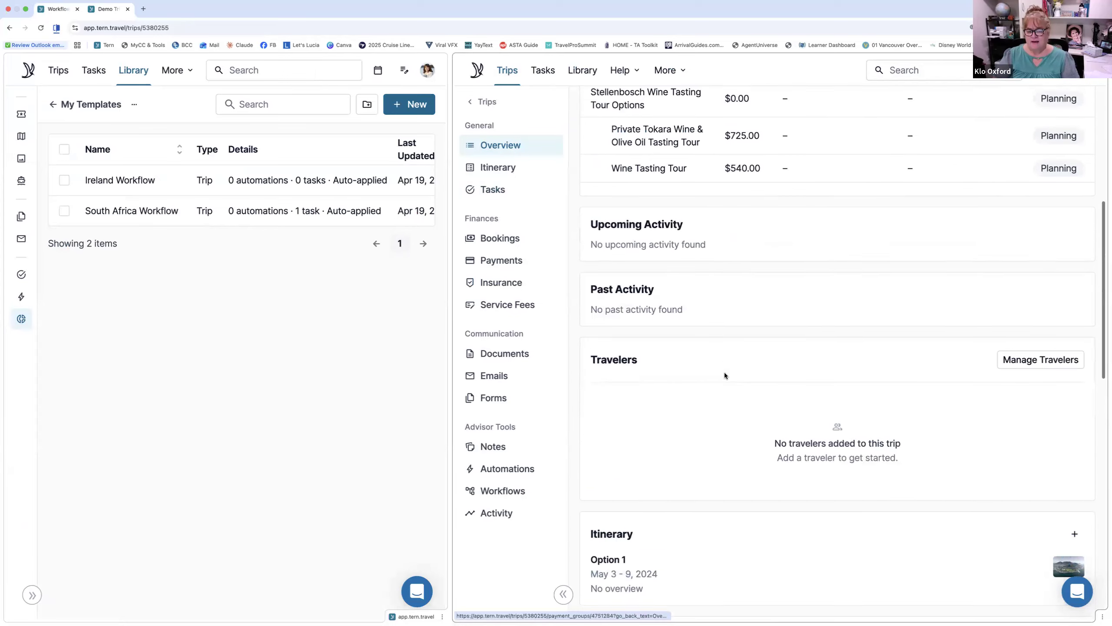
{"action": "left_click", "coordinate": [638, 553]}
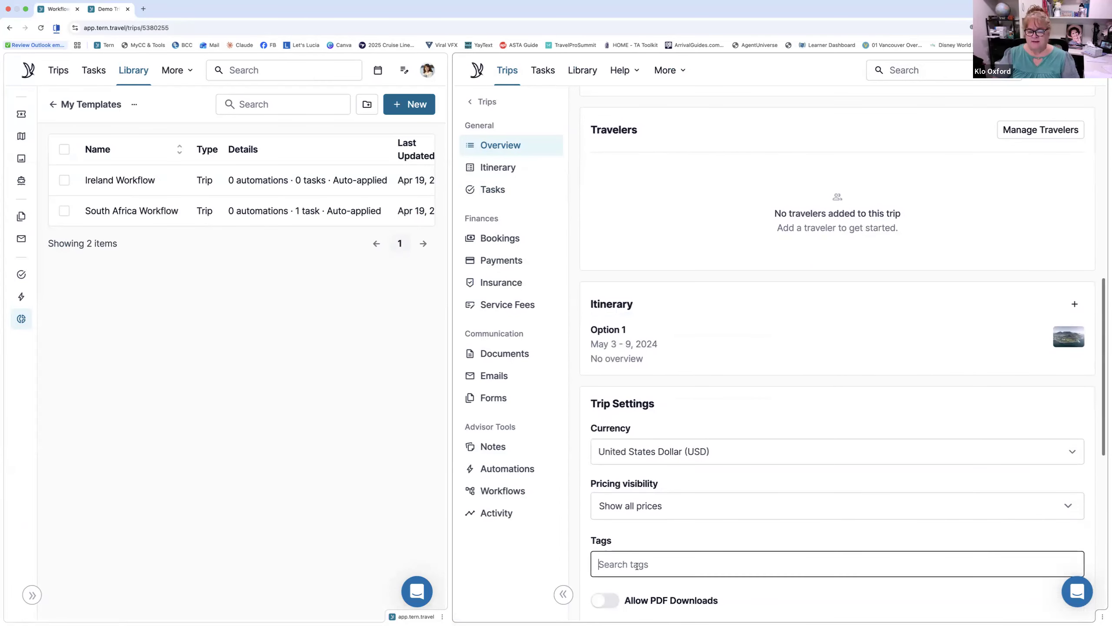
{"action": "type", "text": "Sout"}
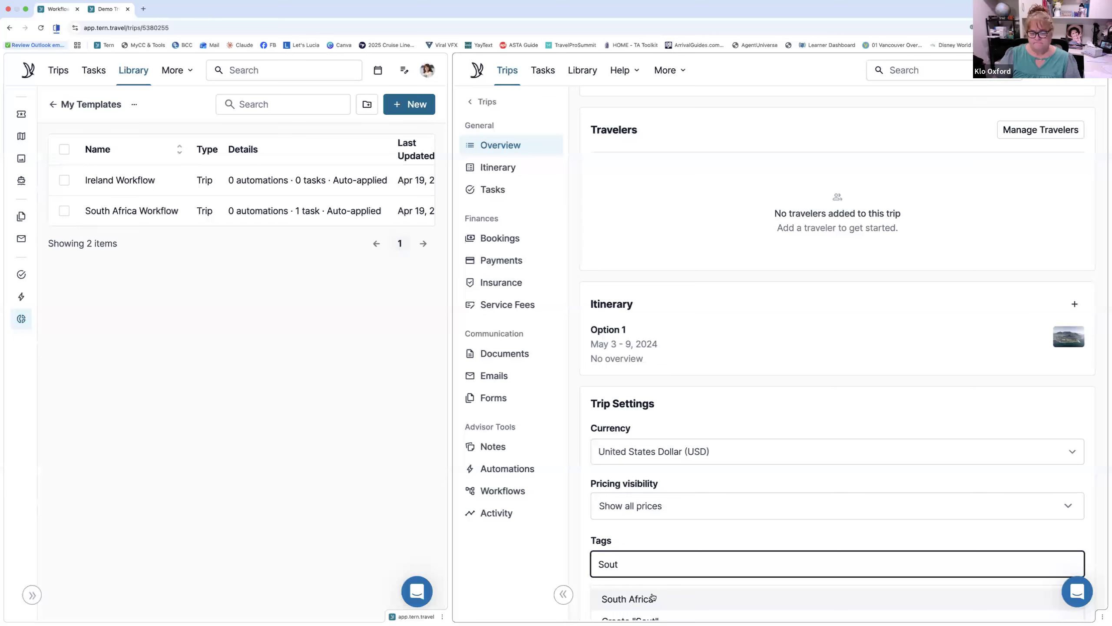
{"action": "left_click", "coordinate": [653, 597]}
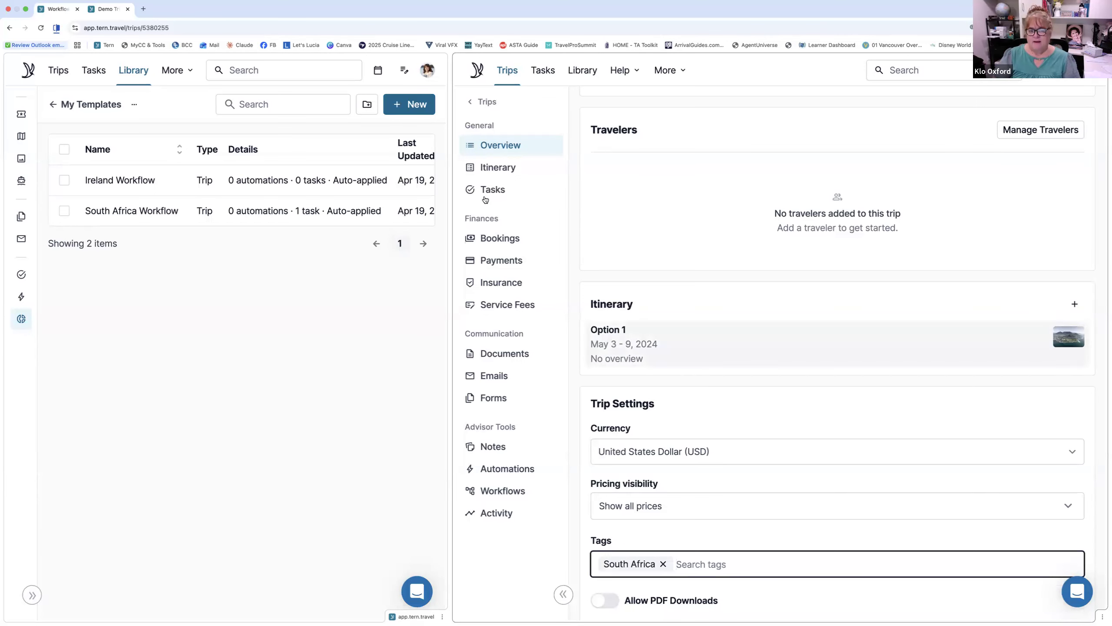
{"action": "left_click", "coordinate": [492, 192]}
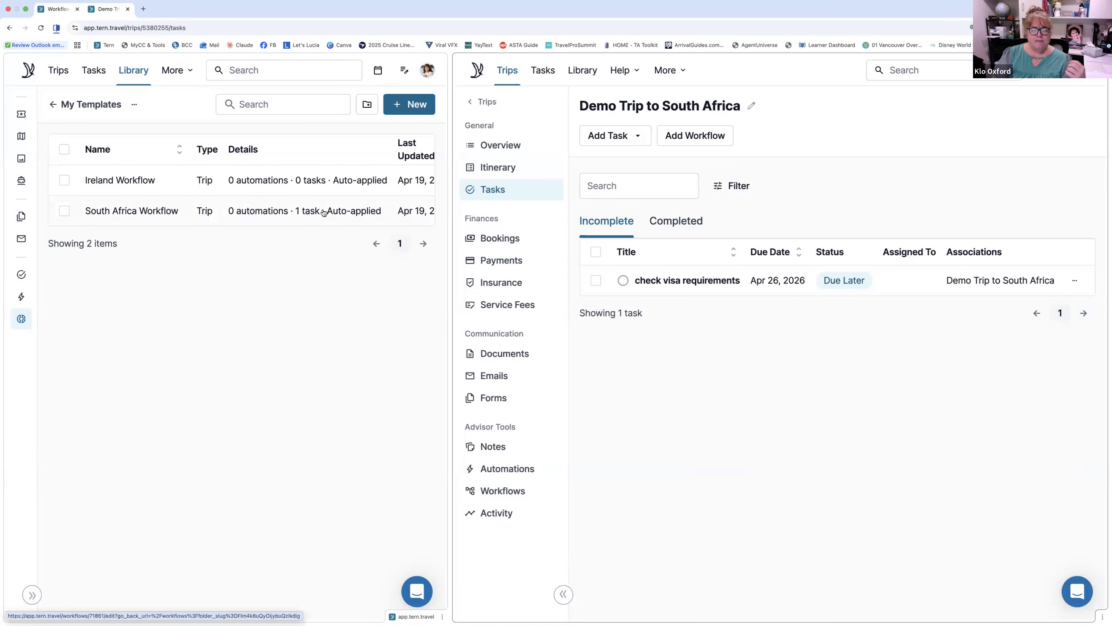
Open the South Africa Workflow, widen its side of the split view and add a new automation to it.
{"action": "left_click", "coordinate": [324, 212]}
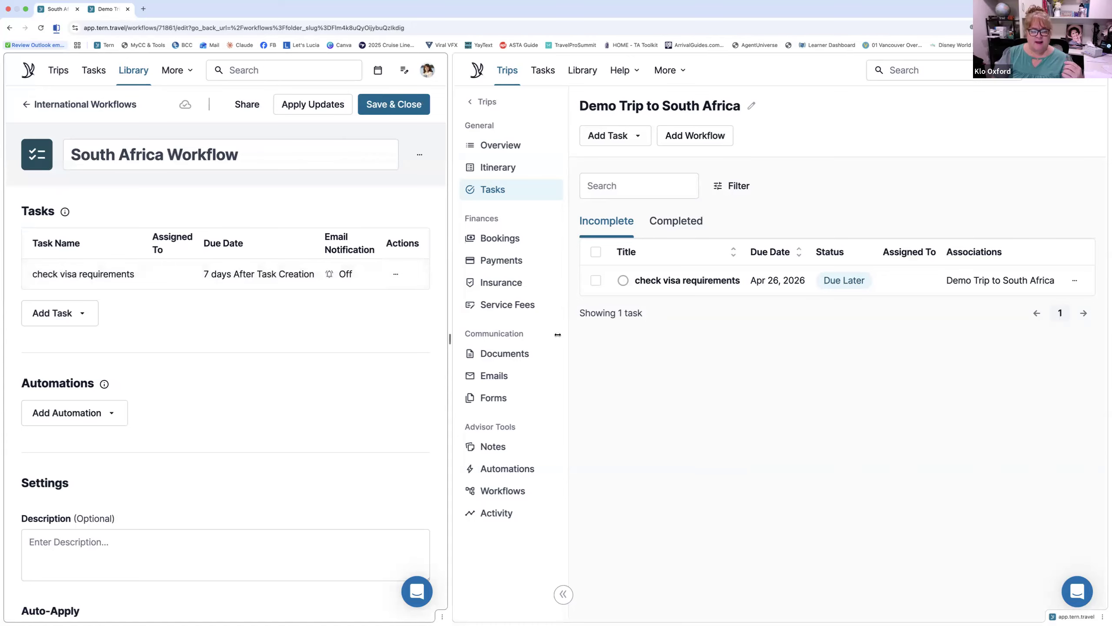
{"action": "left_click_drag", "start_coordinate": [557, 334], "coordinate": [683, 334]}
{"action": "left_click", "coordinate": [126, 413]}
{"action": "left_click", "coordinate": [132, 446]}
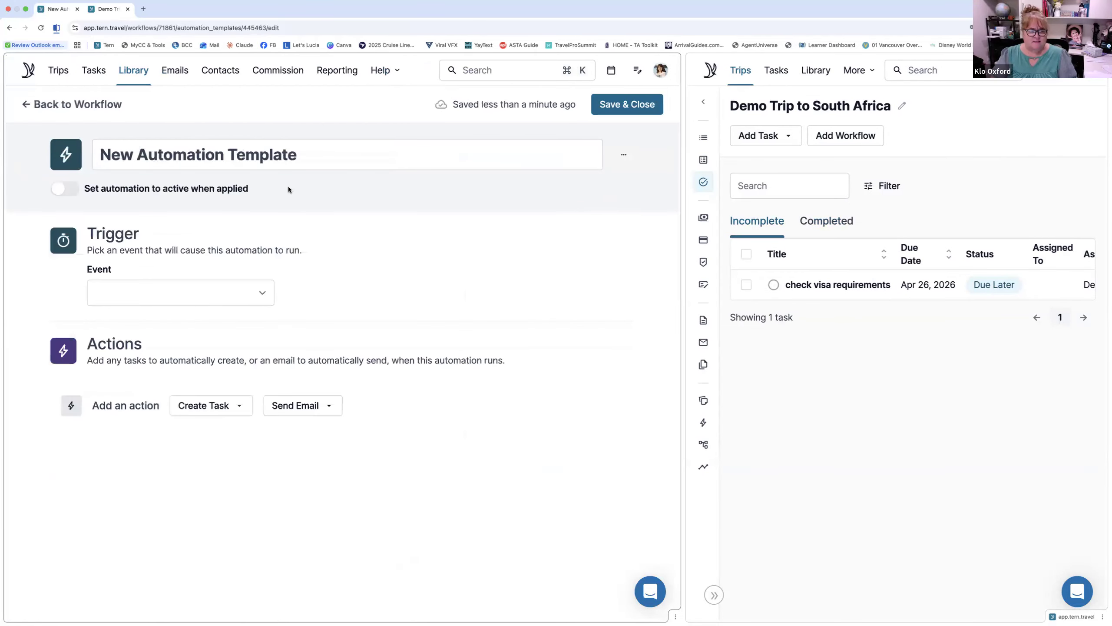
Name the new automation template "Welcome to South Africa Email".
{"action": "left_click", "coordinate": [287, 158]}
{"action": "type", "text": "WElcm"}
{"action": "key", "text": "BackSpace"}
{"action": "key", "text": "BackSpace"}
{"action": "key", "text": "BackSpace"}
{"action": "key", "text": "BackSpace"}
{"action": "type", "text": "elcome to "}
{"action": "type", "text": "Afr"}
{"action": "key", "text": "BackSpace"}
{"action": "key", "text": "BackSpace"}
{"action": "key", "text": "BackSpace"}
{"action": "type", "text": "South Africa Email"}
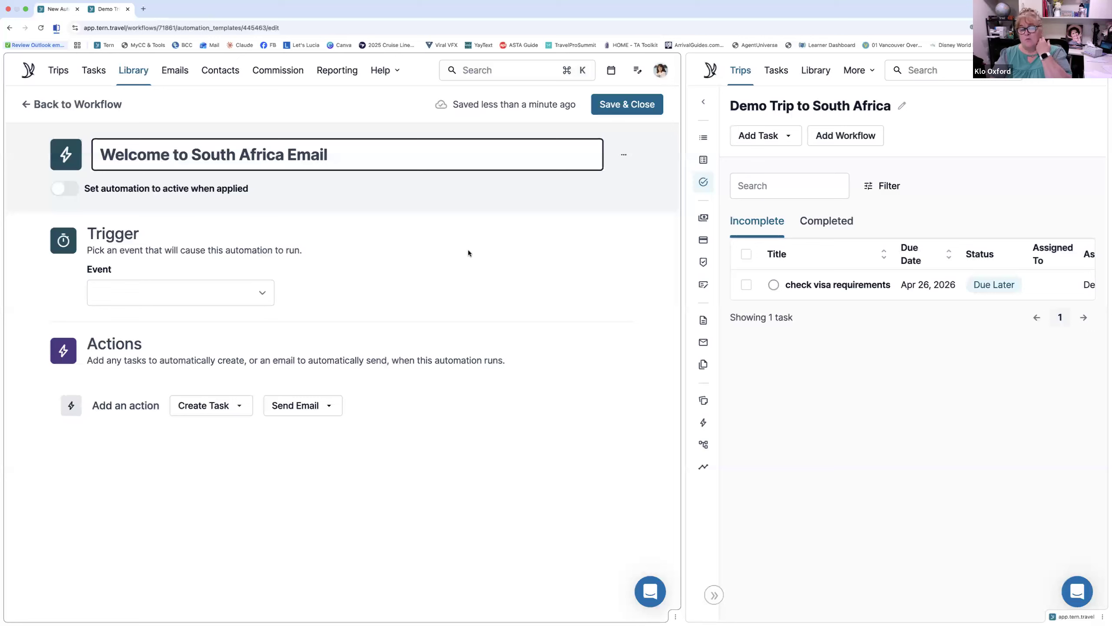
Try Trip Status Changes to "06. Booked | Deposited | Insurance Decision" as the automation's trigger.
{"action": "left_click", "coordinate": [265, 294]}
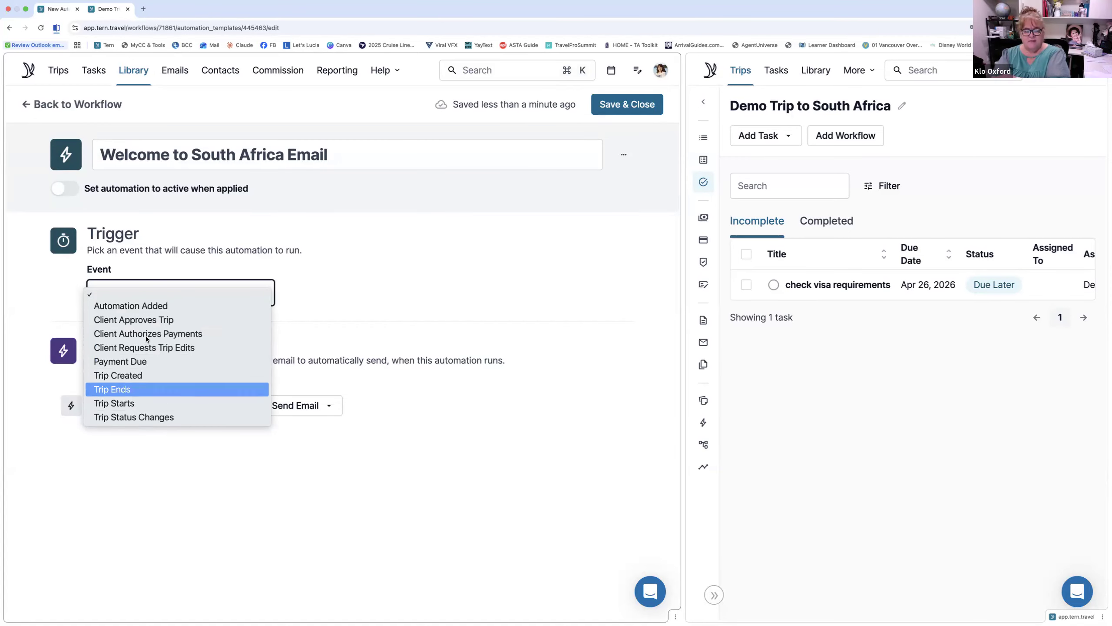
{"action": "left_click", "coordinate": [152, 418]}
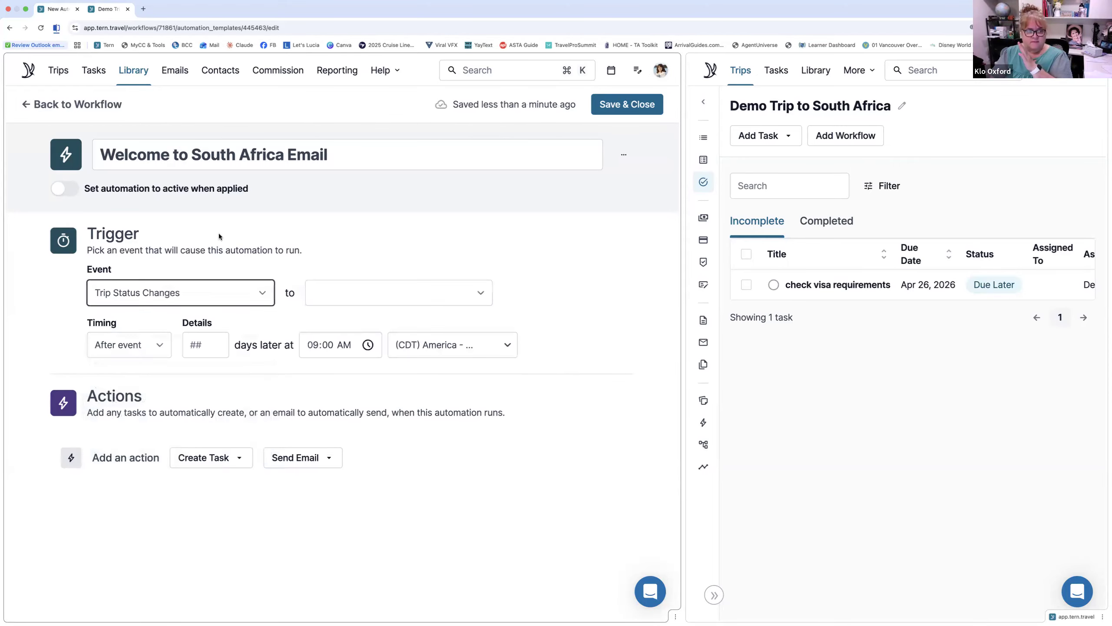
{"action": "left_click", "coordinate": [372, 295]}
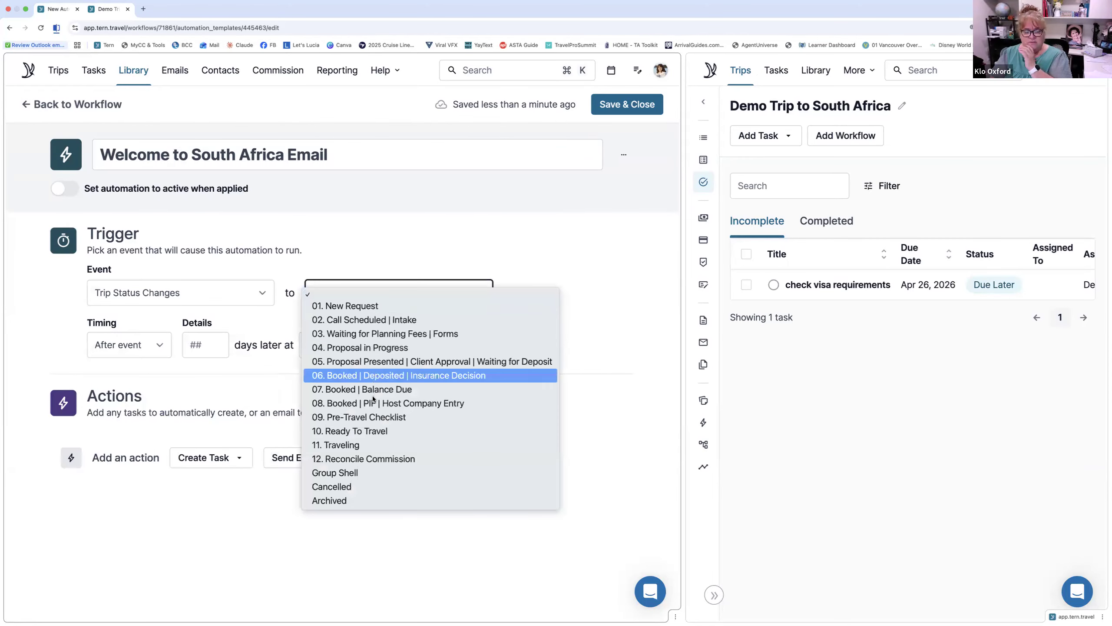
{"action": "left_click", "coordinate": [382, 376]}
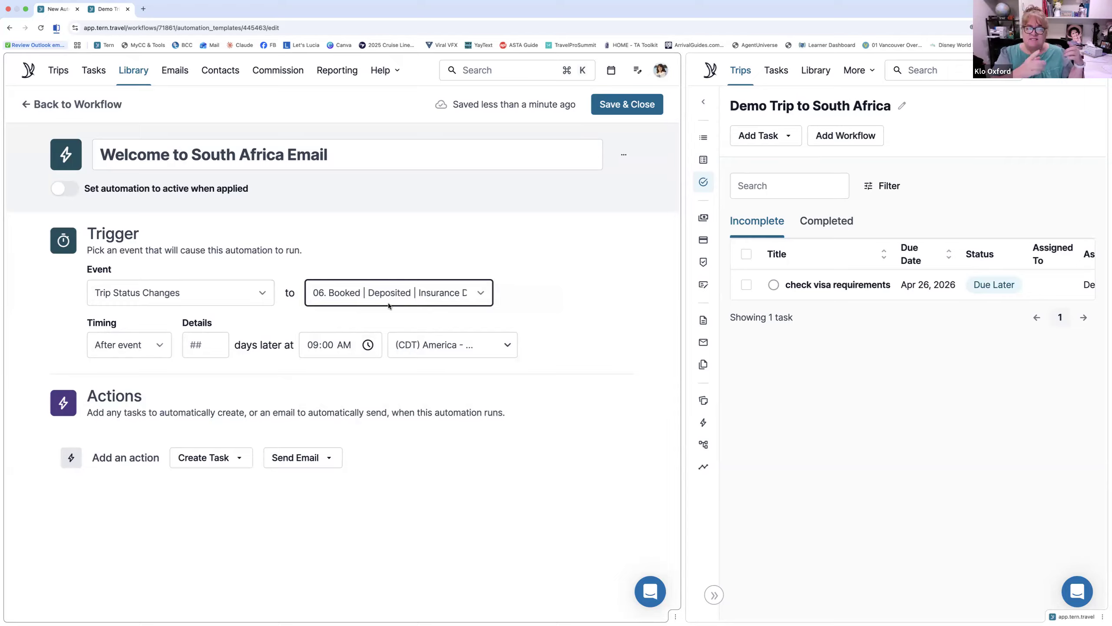
Set the automation's trigger event to Automation Added with a delay of 2 days after the event.
{"action": "left_click", "coordinate": [261, 293]}
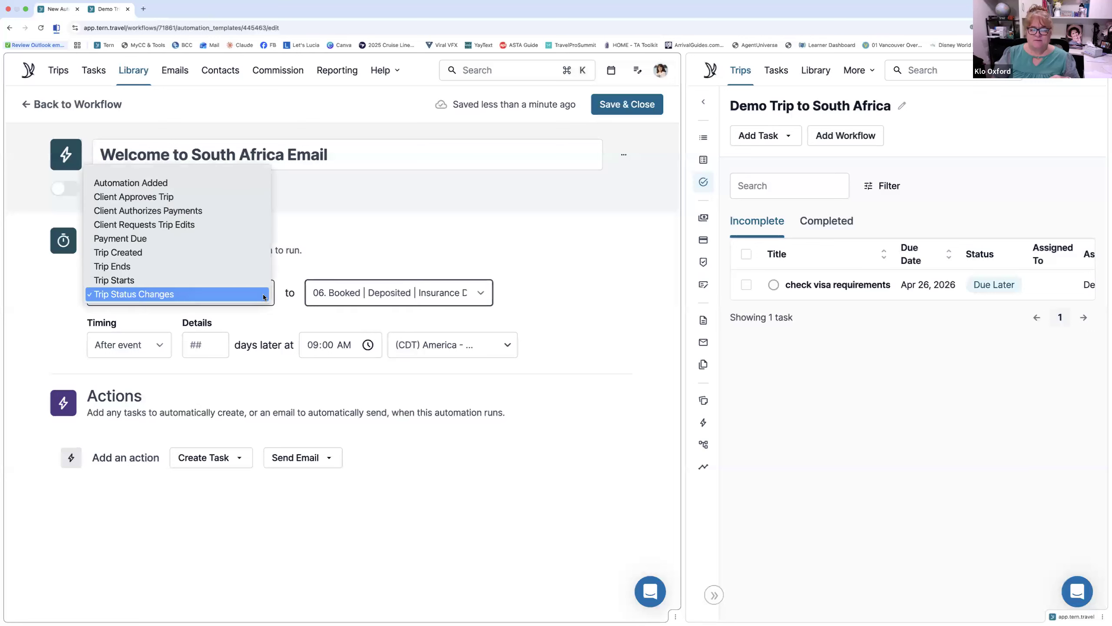
{"action": "left_click", "coordinate": [144, 183]}
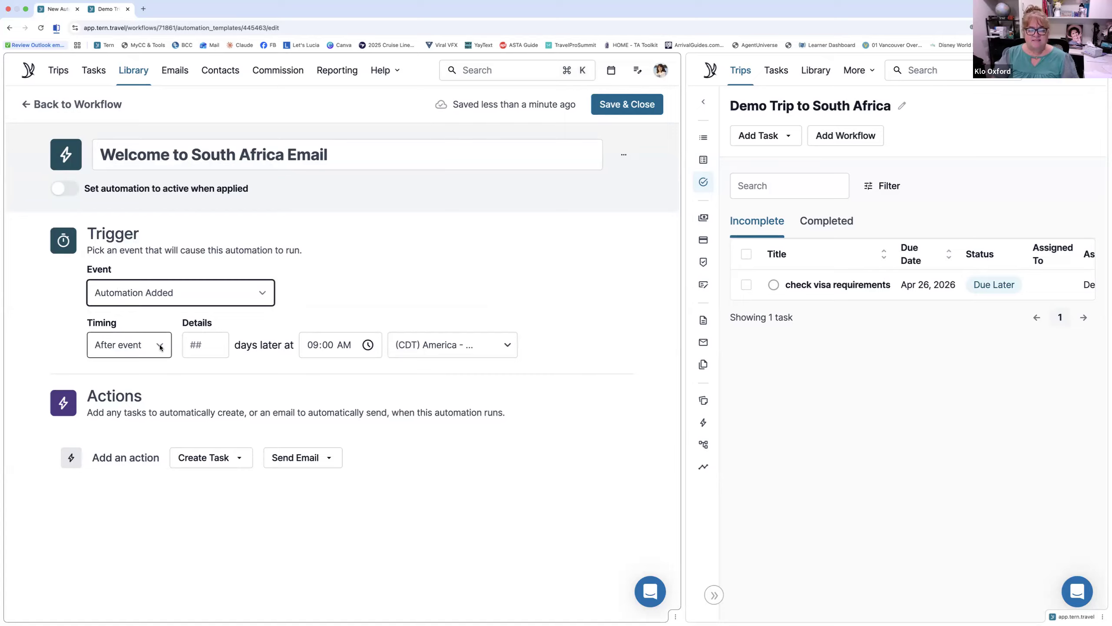
{"action": "left_click", "coordinate": [196, 347]}
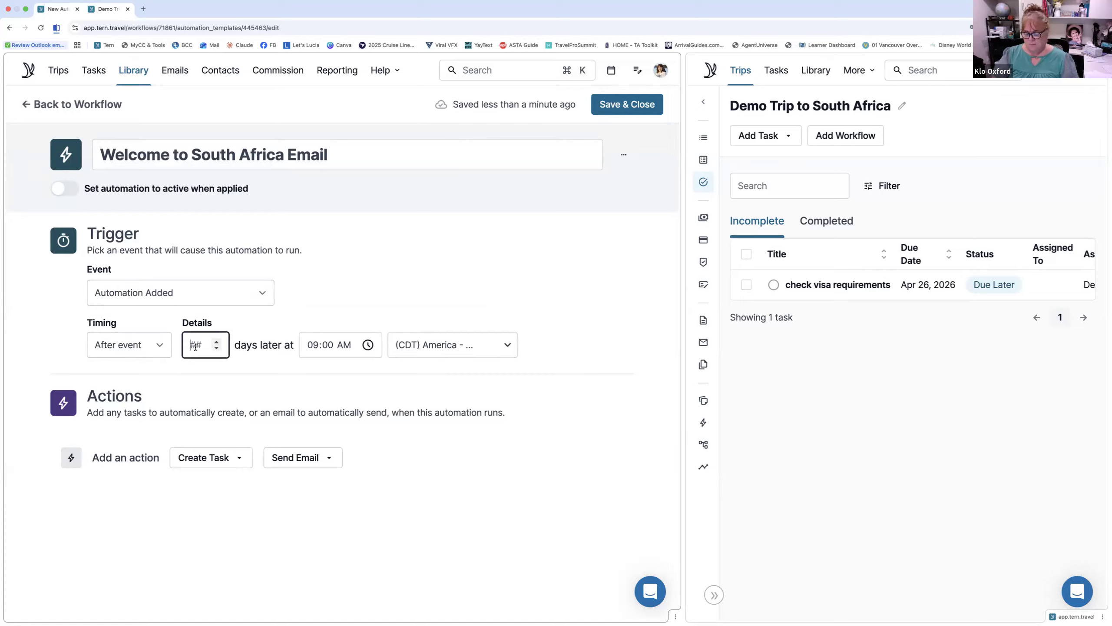
{"action": "type", "text": "2"}
{"action": "left_click", "coordinate": [340, 302]}
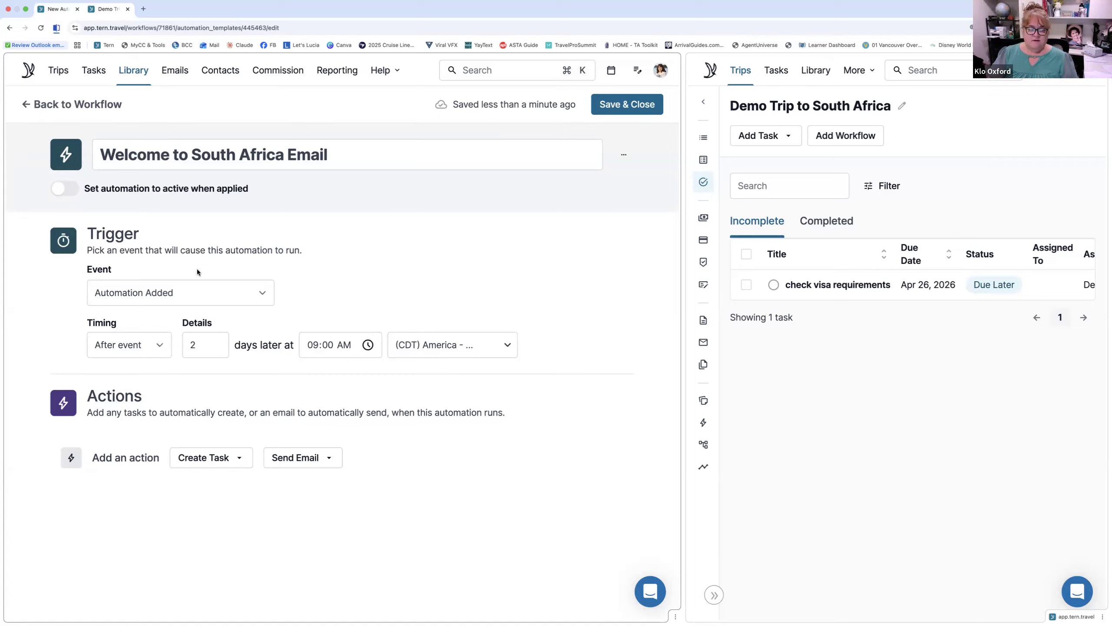
Review the available trigger events and timing options for the automation, keeping Automation Added and After event.
{"action": "left_click", "coordinate": [263, 293]}
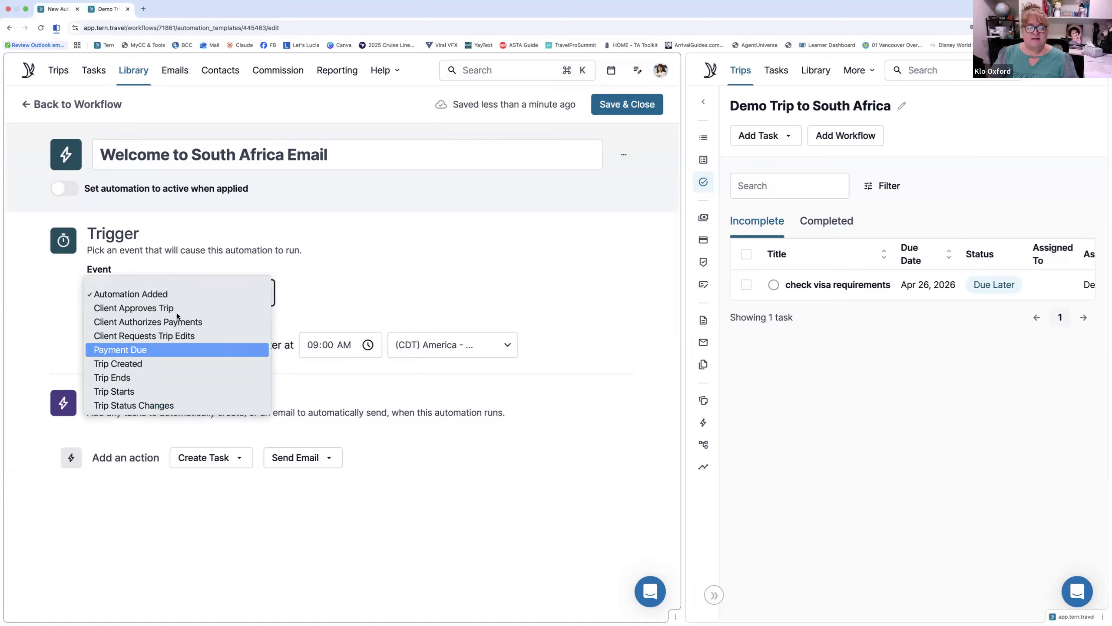
{"action": "left_click", "coordinate": [162, 294]}
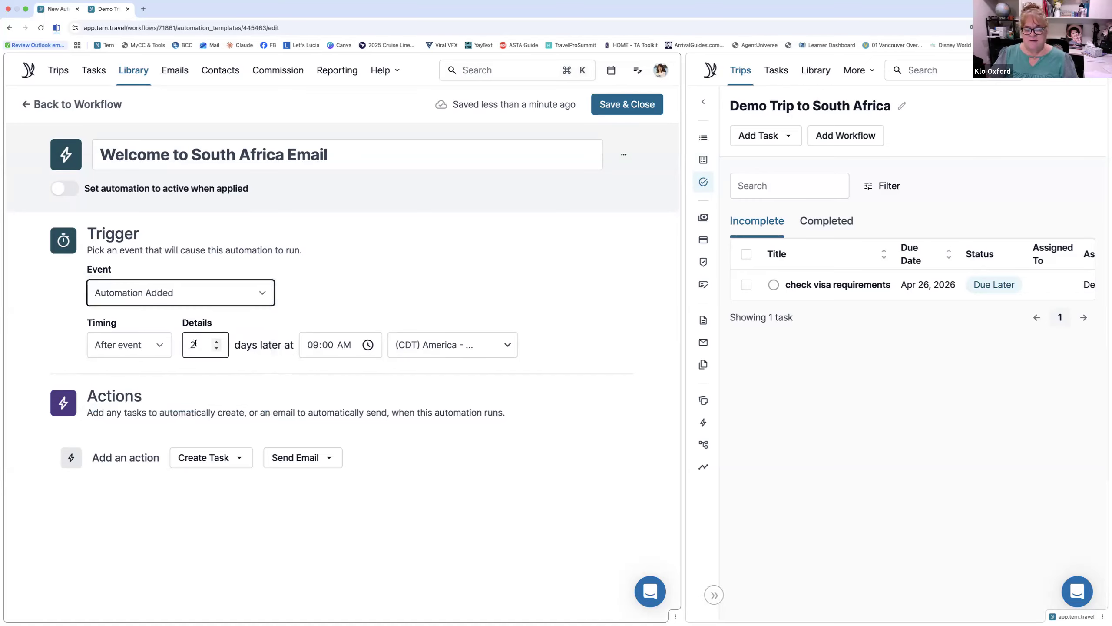
{"action": "left_click", "coordinate": [161, 346]}
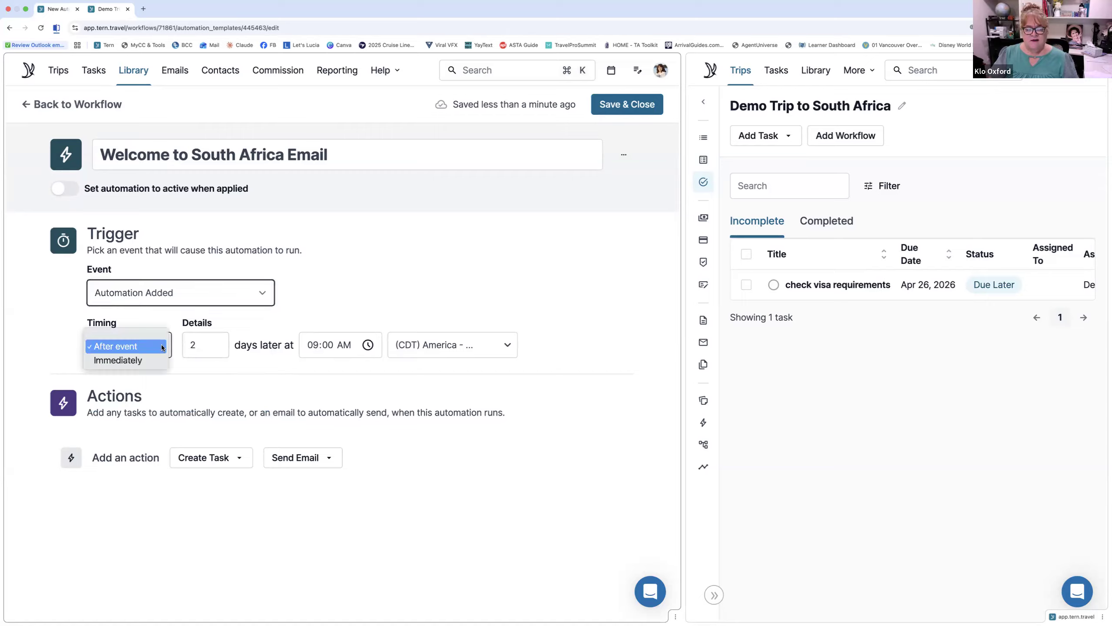
{"action": "left_click", "coordinate": [271, 314]}
{"action": "left_click", "coordinate": [262, 294]}
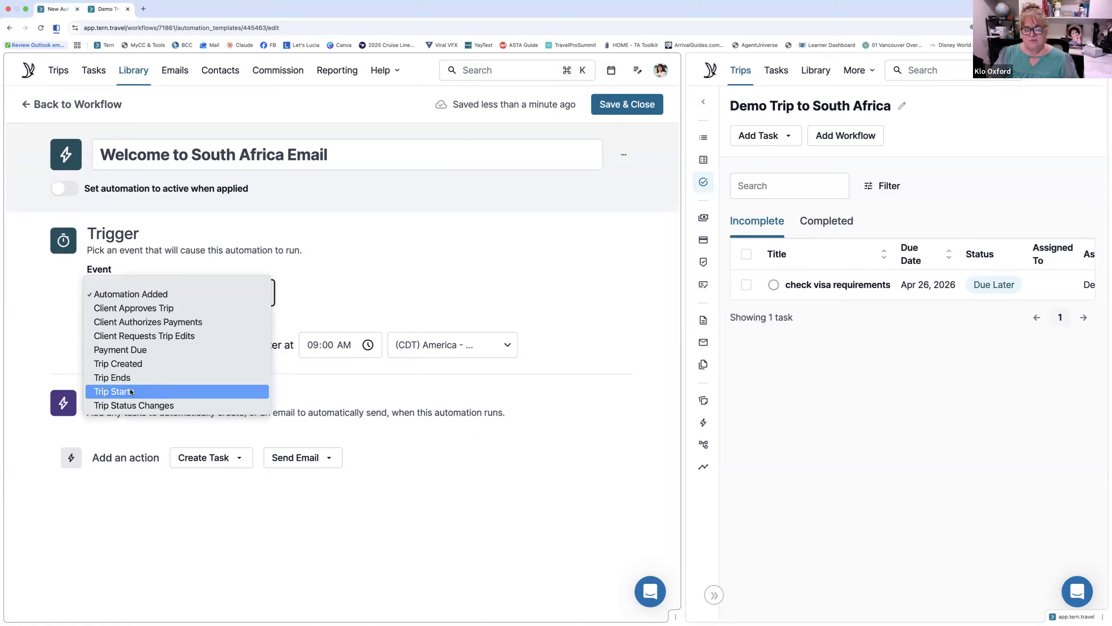
{"action": "left_click", "coordinate": [341, 280]}
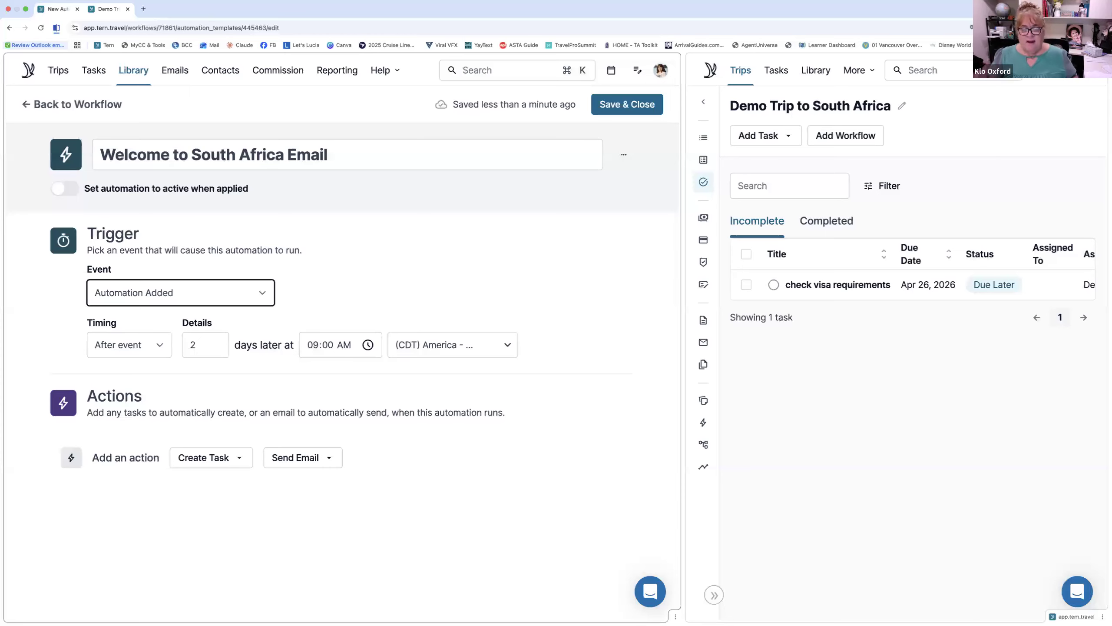
Switch to the full-screen slide presentation on tagged workflows and advance to the next slide.
{"action": "key", "text": "ctrl+Up"}
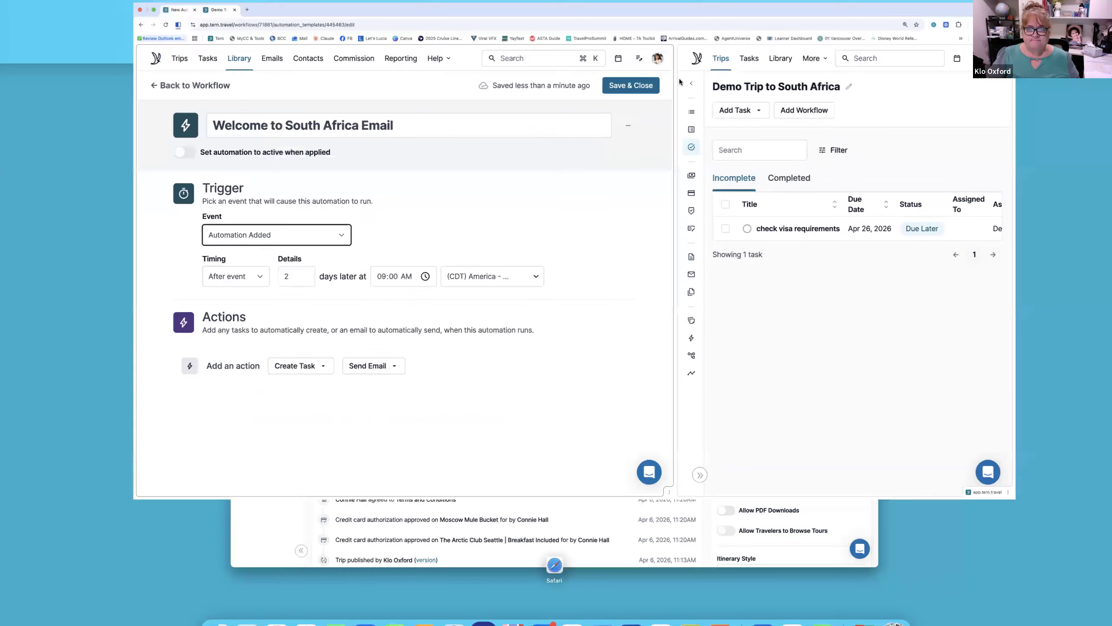
{"action": "left_click", "coordinate": [556, 34]}
{"action": "mouse_move", "coordinate": [226, 566]}
{"action": "left_click", "coordinate": [66, 614]}
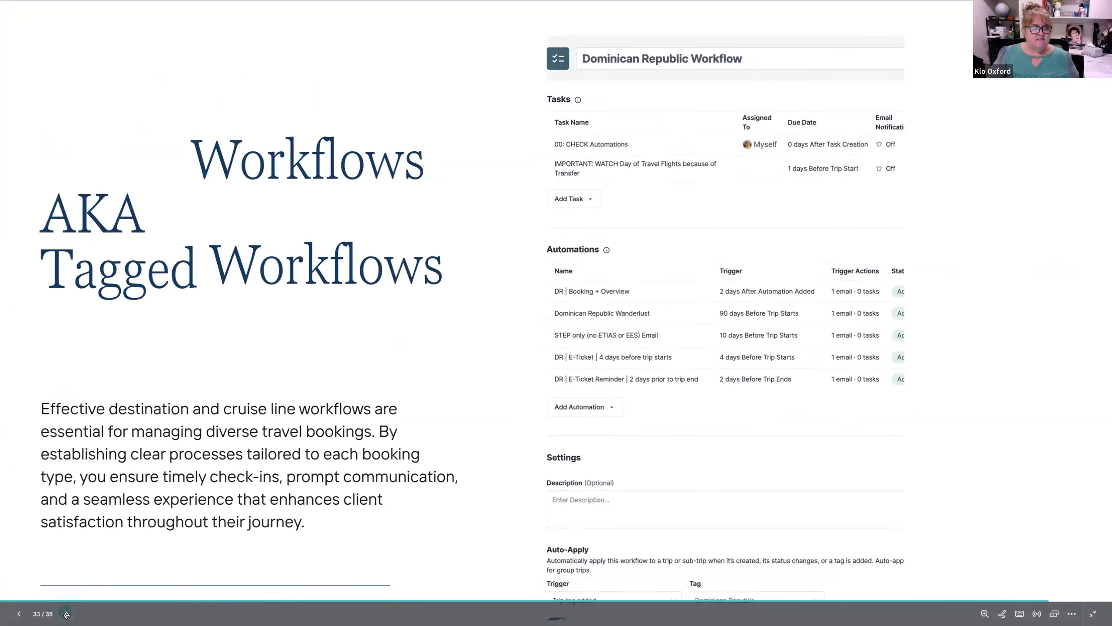
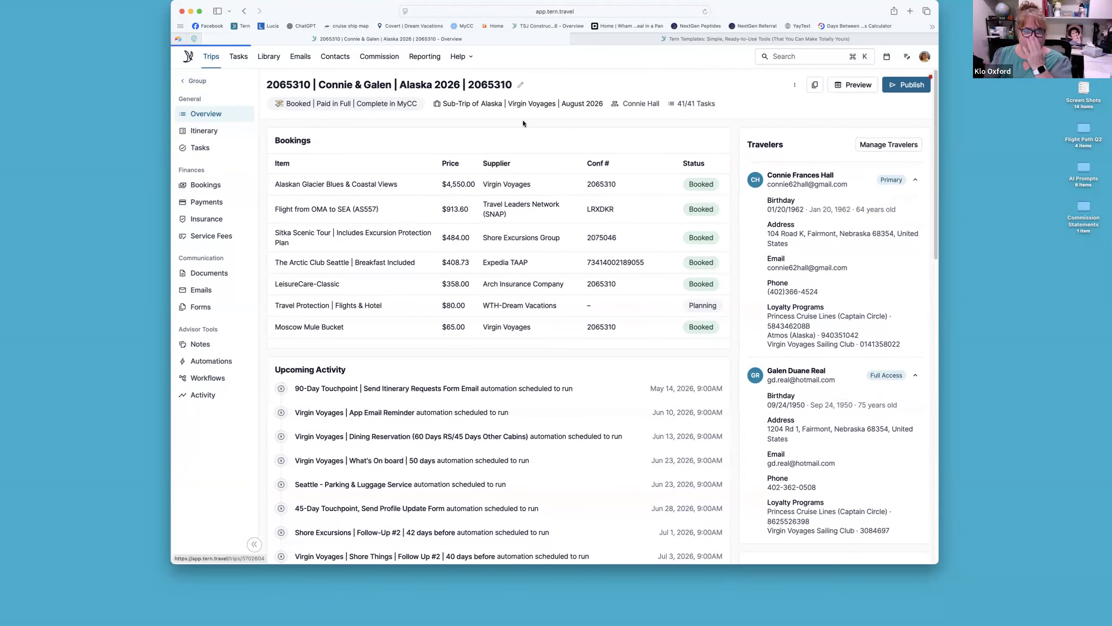
Switch to the browser window holding the Welcome to South Africa Email automation template.
{"action": "key", "text": "ctrl+Up"}
{"action": "mouse_move", "coordinate": [670, 17]}
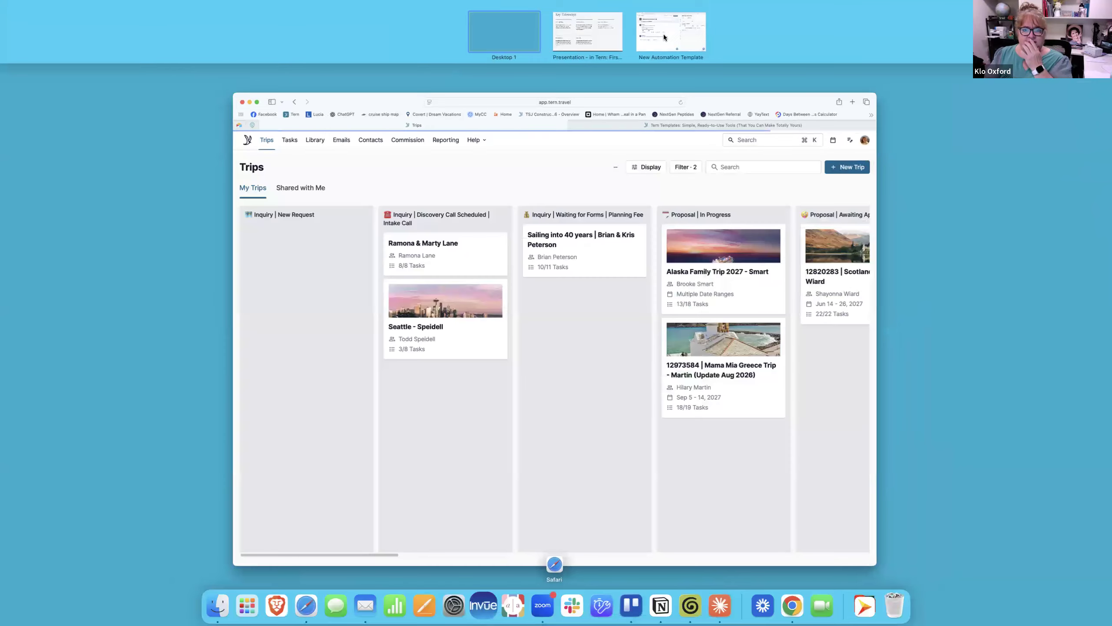
{"action": "left_click", "coordinate": [658, 39]}
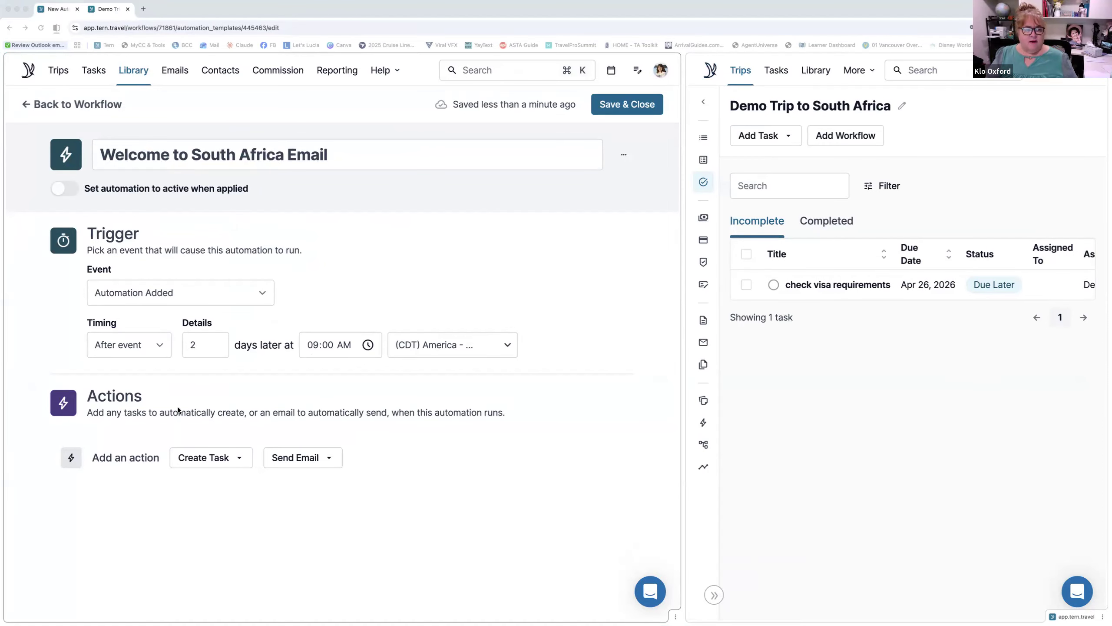
{"action": "left_click", "coordinate": [281, 460]}
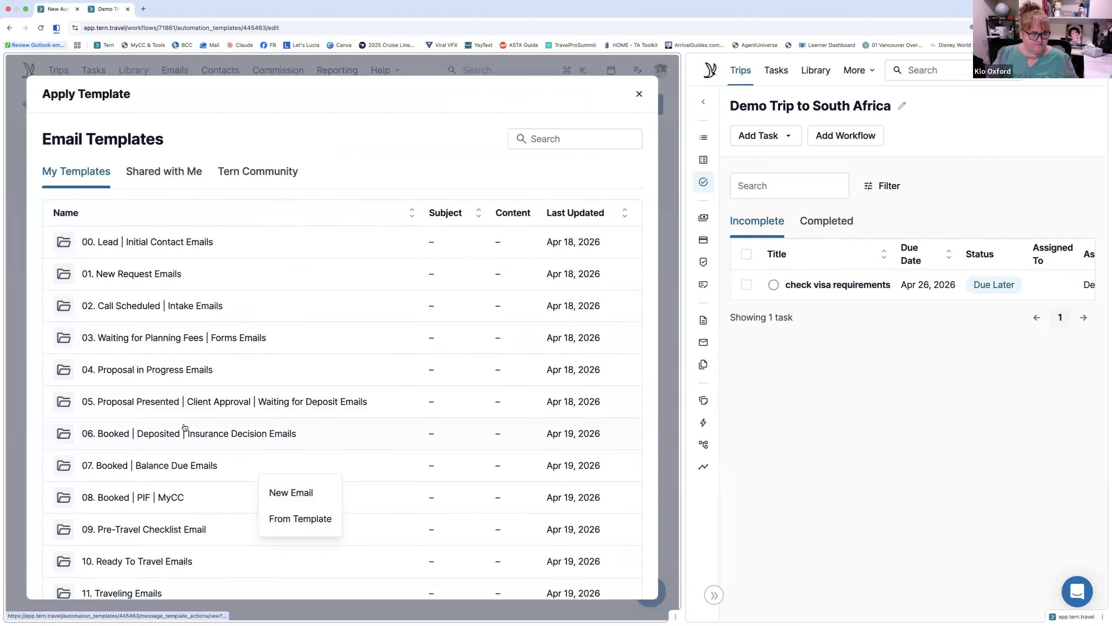
{"action": "scroll", "coordinate": [183, 425], "scroll_direction": "down", "scroll_amount": 4}
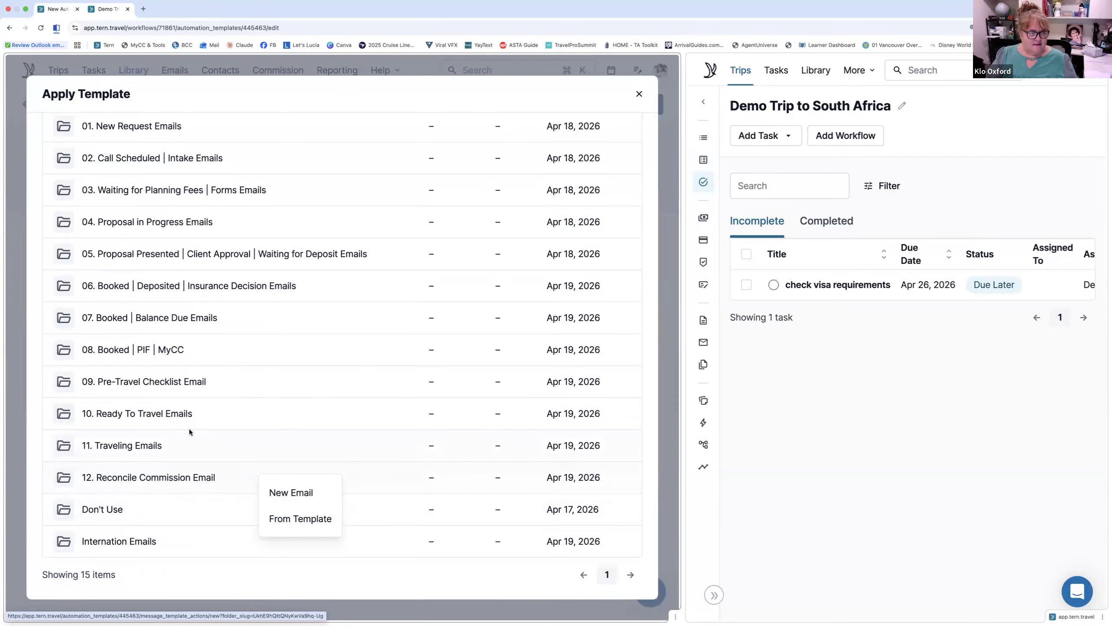
{"action": "left_click", "coordinate": [144, 553]}
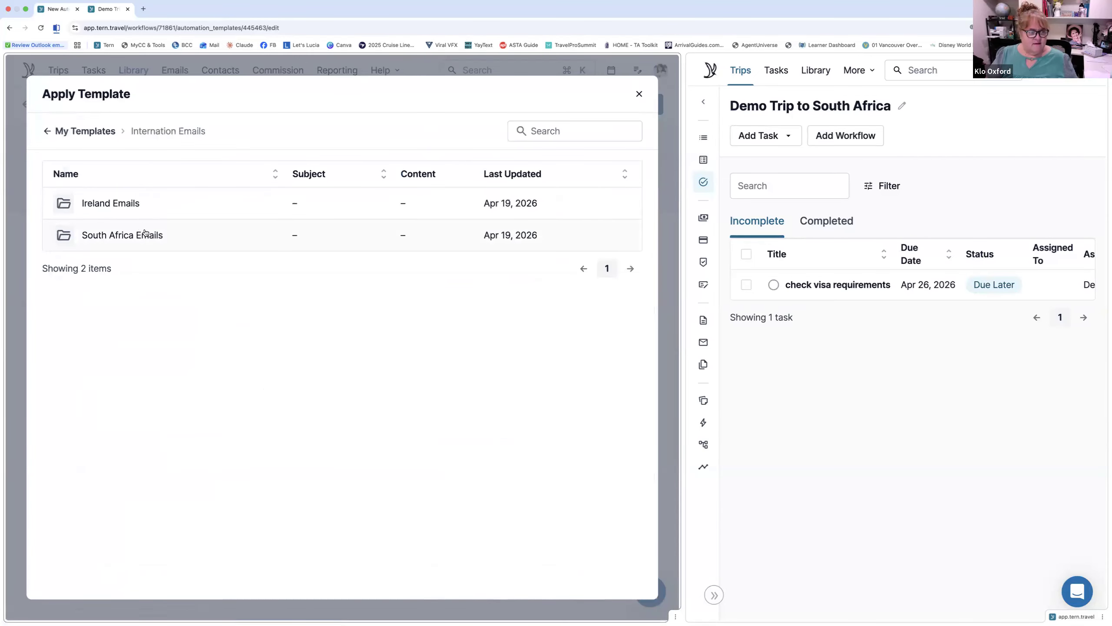
{"action": "left_click", "coordinate": [216, 243]}
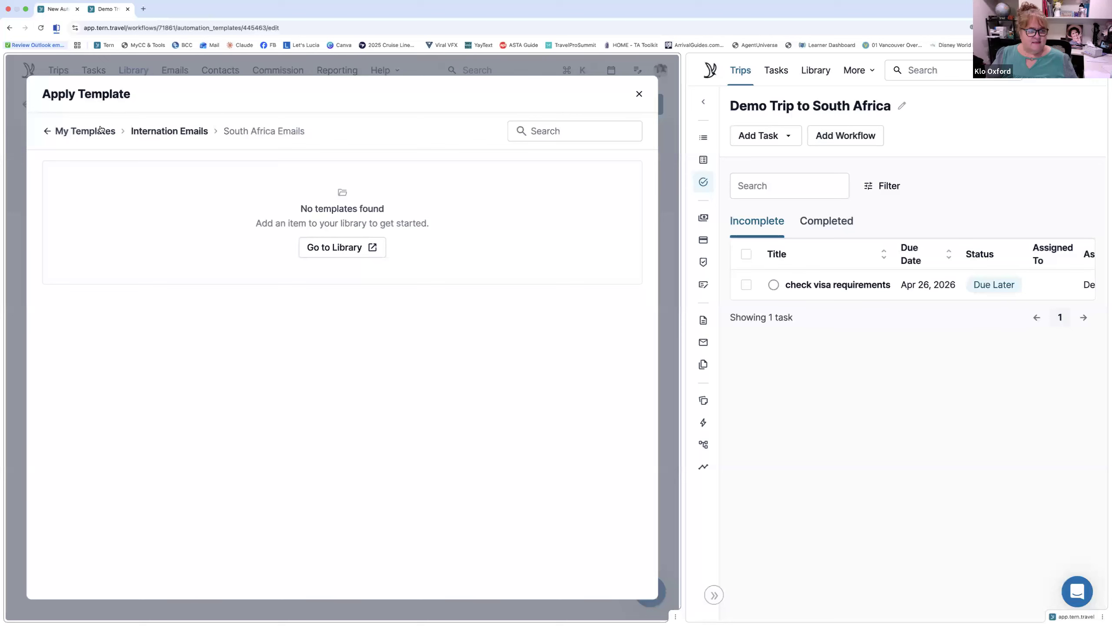
{"action": "left_click", "coordinate": [638, 95]}
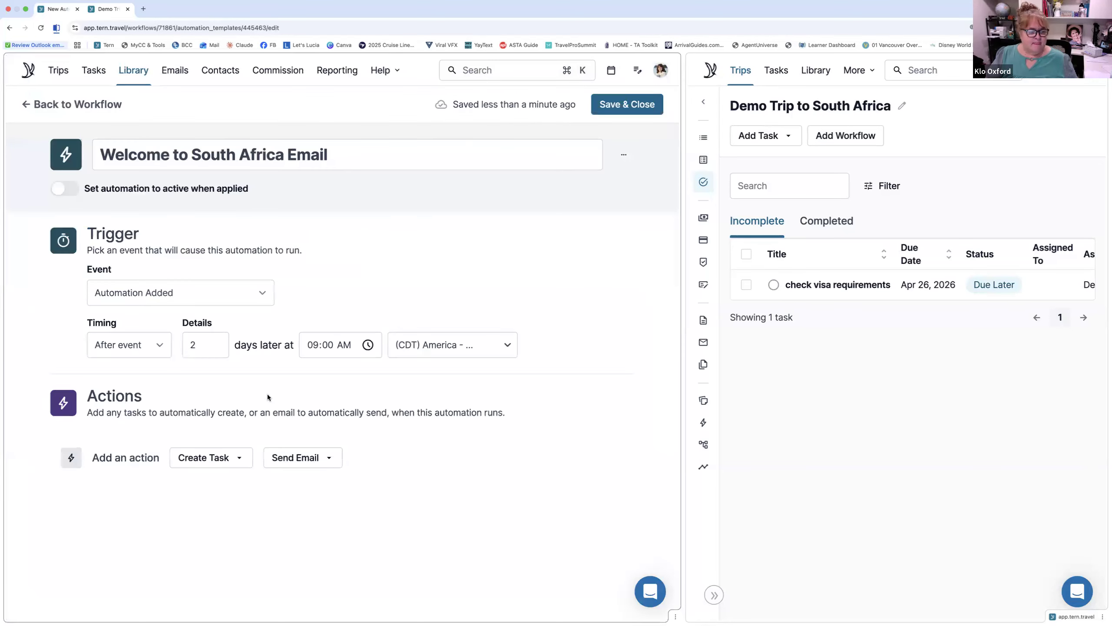
Add a send-email action from the You are BOOKED Confirmation Email template in the 06. Booked | Deposited | Insurance Decision Emails folder.
{"action": "left_click", "coordinate": [312, 464]}
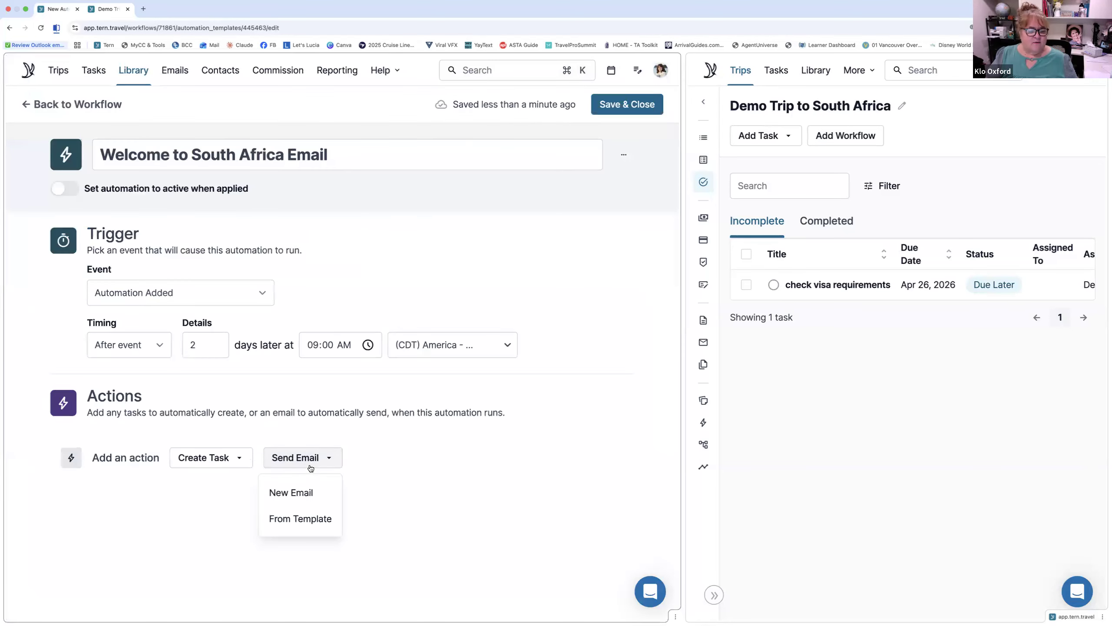
{"action": "left_click", "coordinate": [305, 521]}
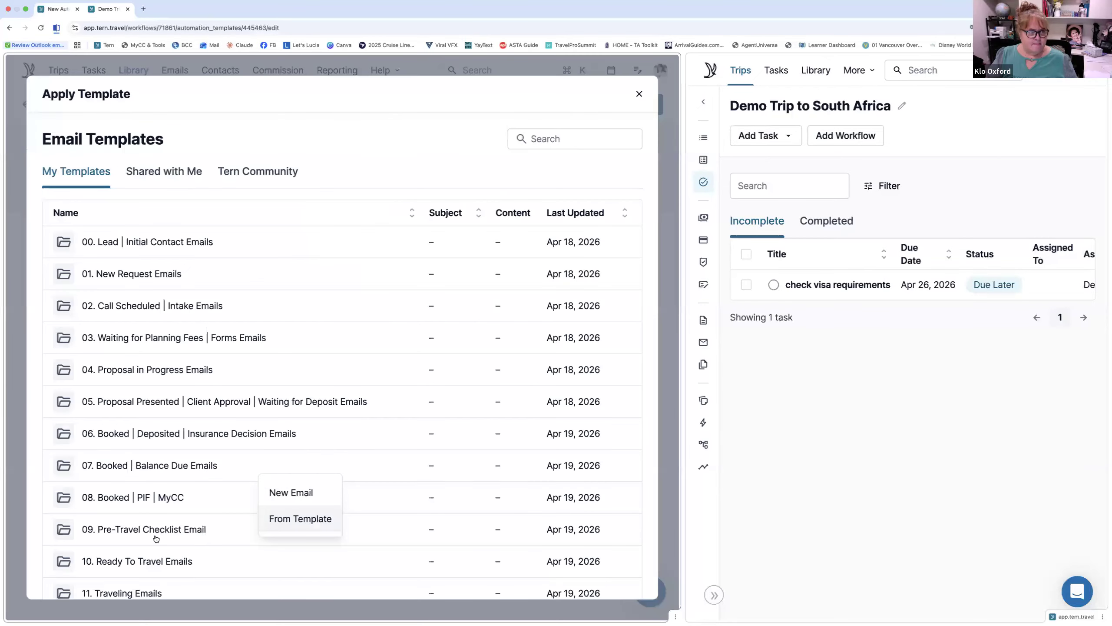
{"action": "scroll", "coordinate": [155, 538], "scroll_direction": "down", "scroll_amount": 5}
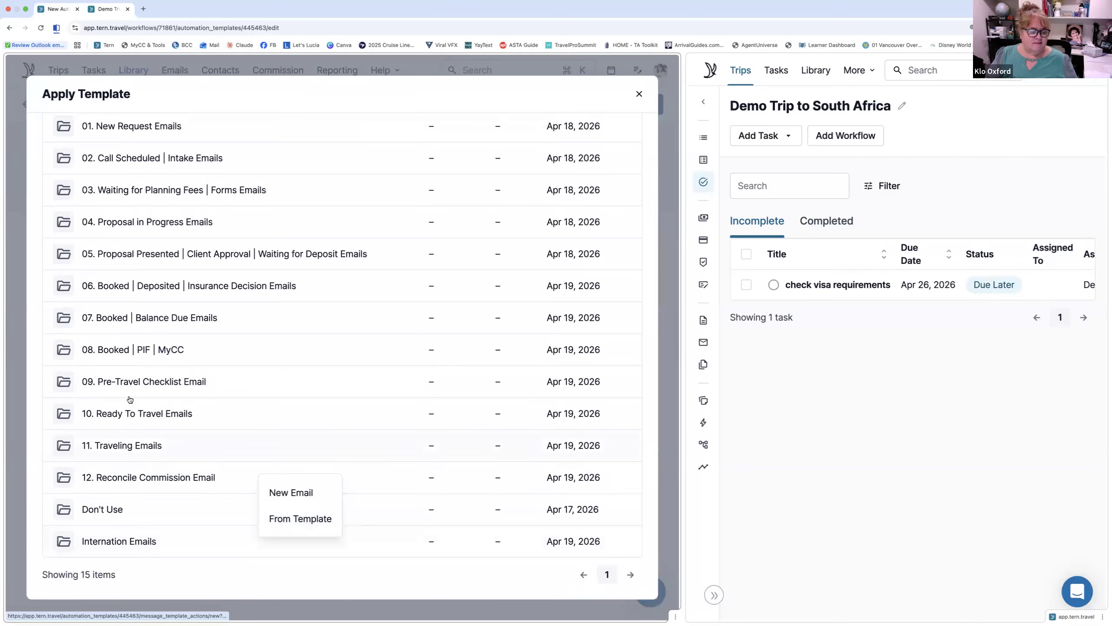
{"action": "left_click", "coordinate": [247, 285]}
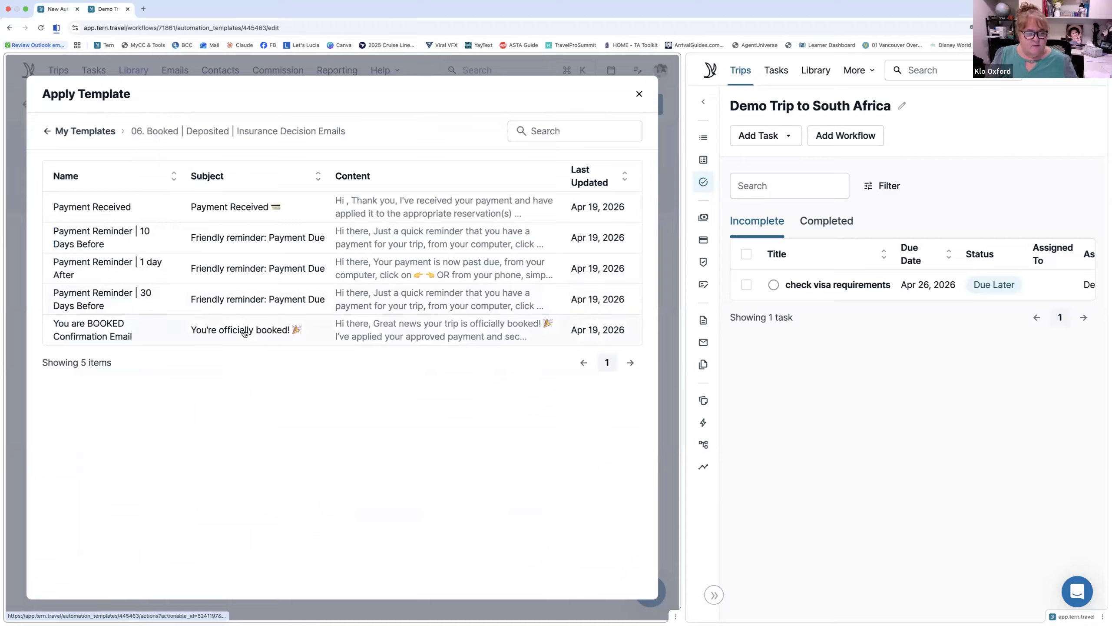
{"action": "left_click", "coordinate": [244, 332]}
Set the email's recipient to All Full Access Travelers on Trip and make the automation active when applied.
{"action": "left_click", "coordinate": [440, 595]}
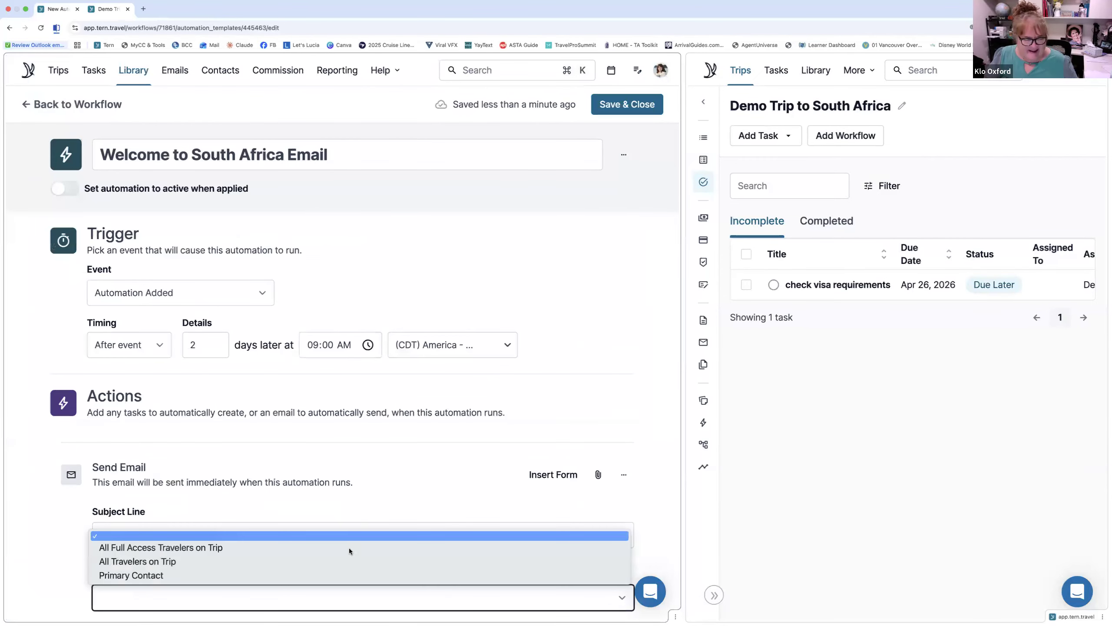
{"action": "left_click", "coordinate": [424, 544]}
{"action": "scroll", "coordinate": [424, 532], "scroll_direction": "down", "scroll_amount": 5}
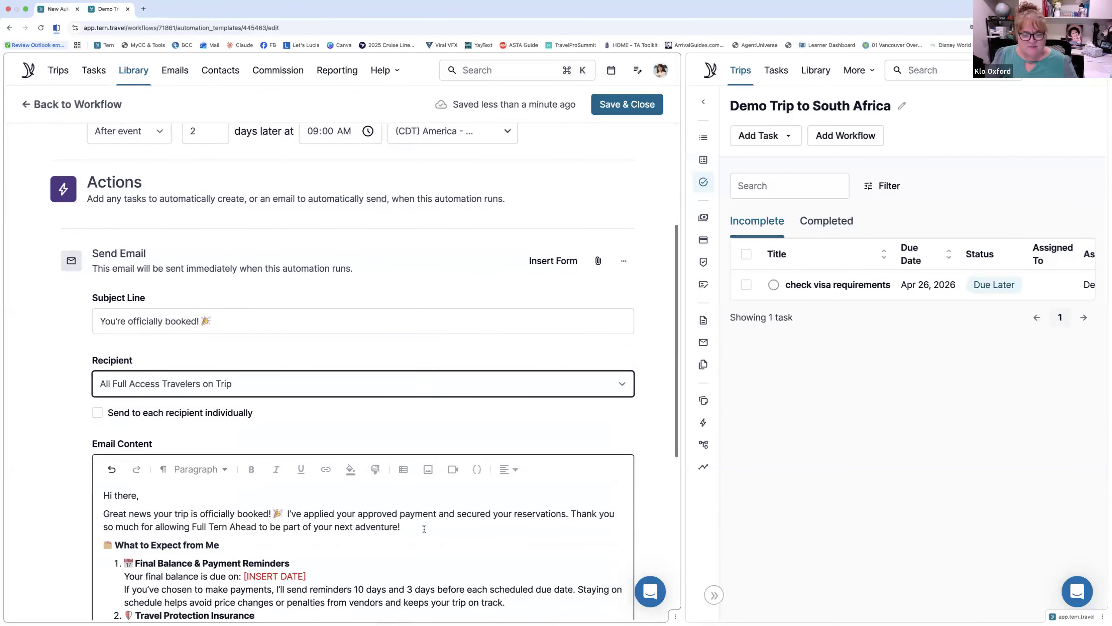
{"action": "scroll", "coordinate": [424, 528], "scroll_direction": "up", "scroll_amount": 5}
{"action": "left_click", "coordinate": [72, 189]}
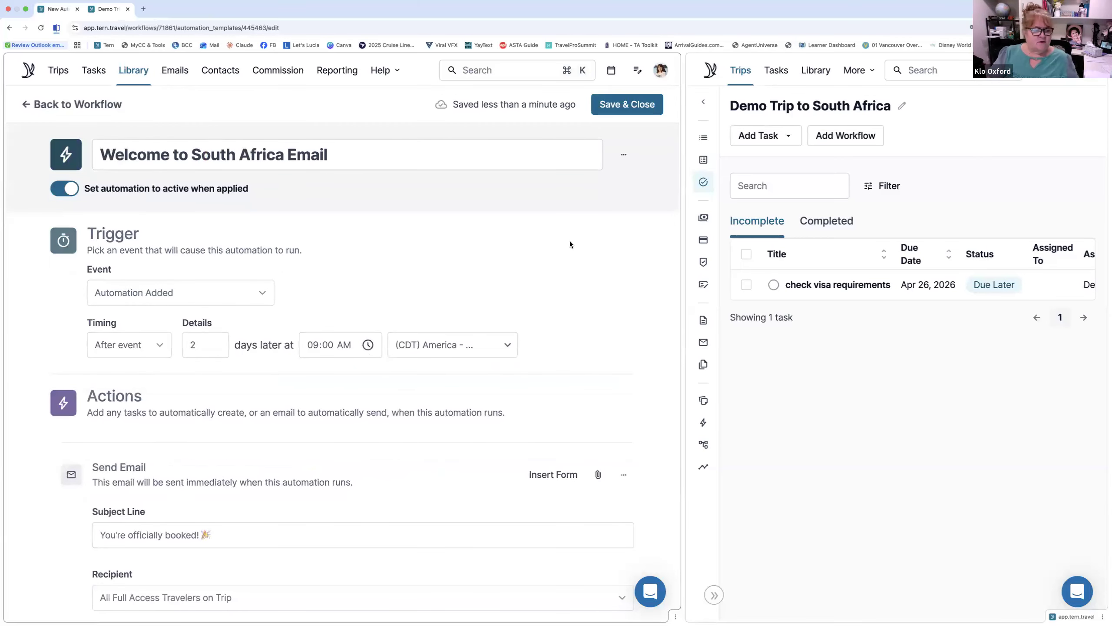
On the trips board, move Demo Trip to South Africa to 05. Proposal Presented | Client Approval | Waiting for Deposit.
{"action": "left_click_drag", "start_coordinate": [684, 386], "coordinate": [430, 410]}
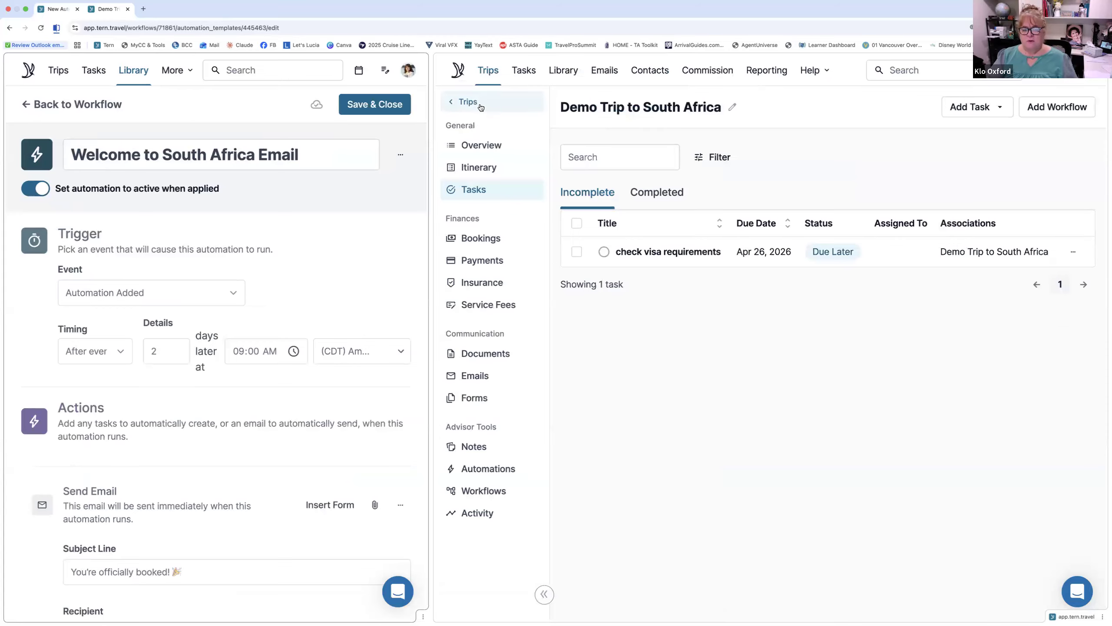
{"action": "left_click", "coordinate": [472, 103]}
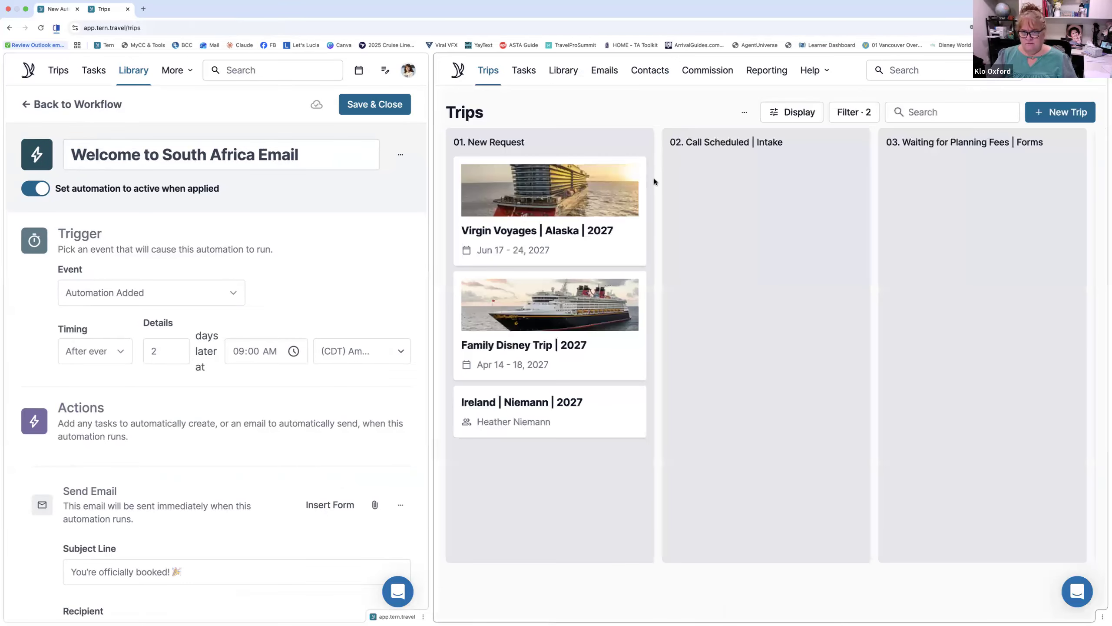
{"action": "scroll", "coordinate": [830, 212], "scroll_direction": "right", "scroll_amount": 10}
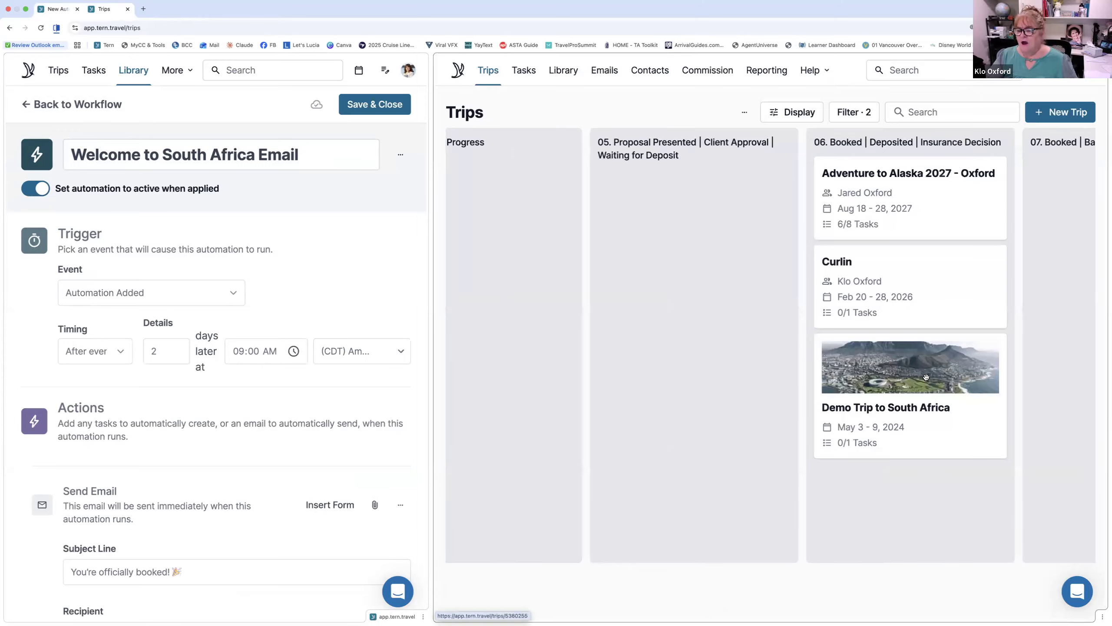
{"action": "left_click_drag", "start_coordinate": [864, 375], "coordinate": [729, 325]}
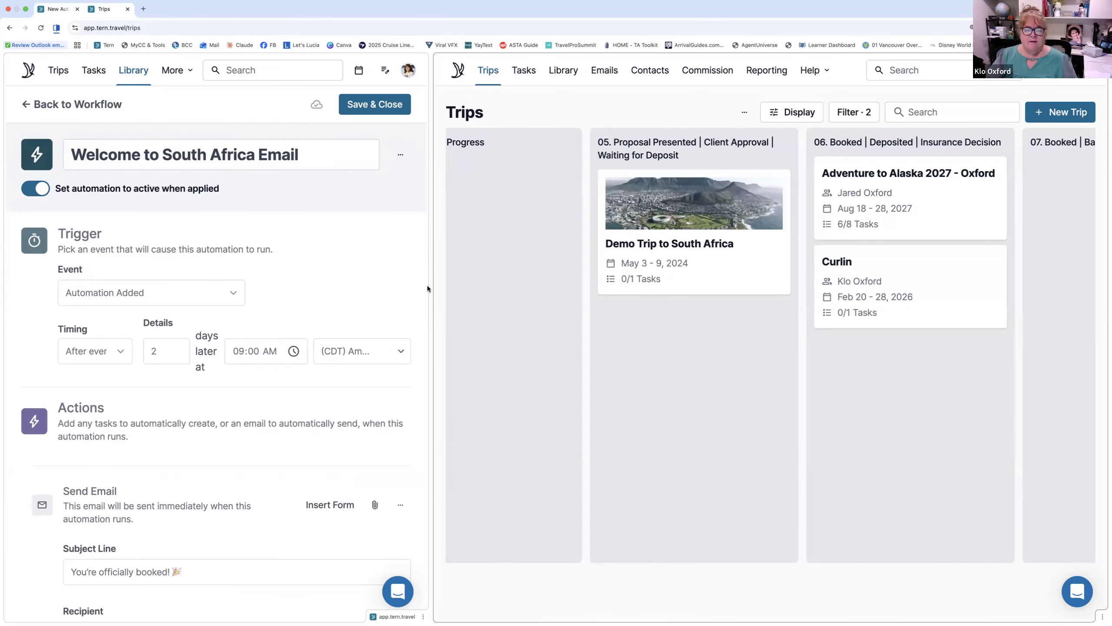
{"action": "left_click_drag", "start_coordinate": [487, 290], "coordinate": [594, 289]}
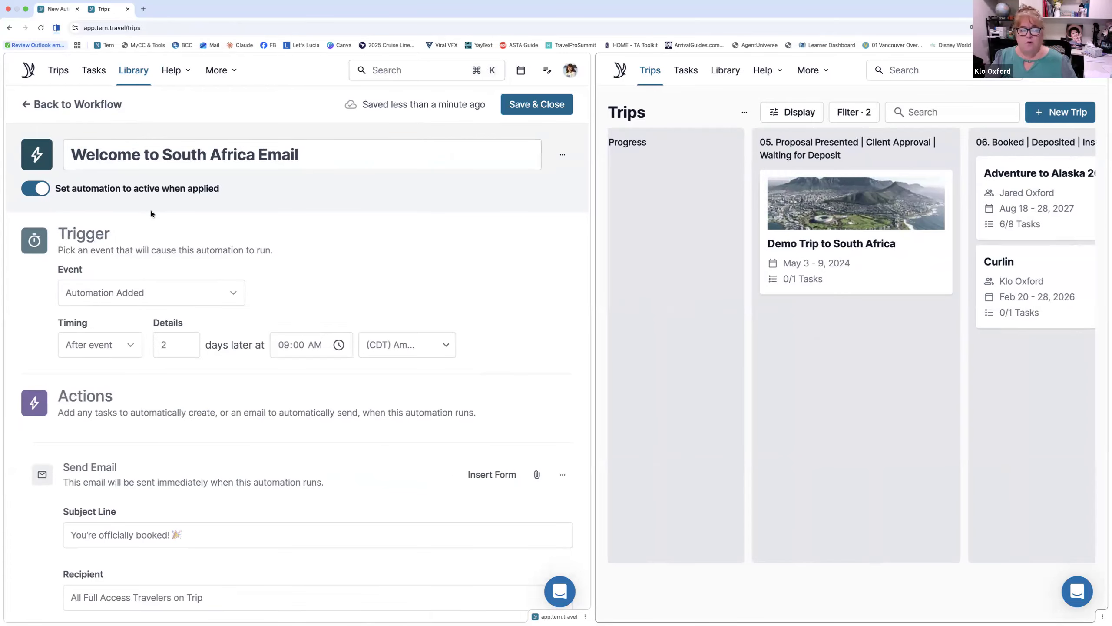
Deactivate the automation, change its trigger to Trip Status Changes to 06. Booked | Deposited | Insurance Decision, reactivate it and save.
{"action": "left_click", "coordinate": [38, 189]}
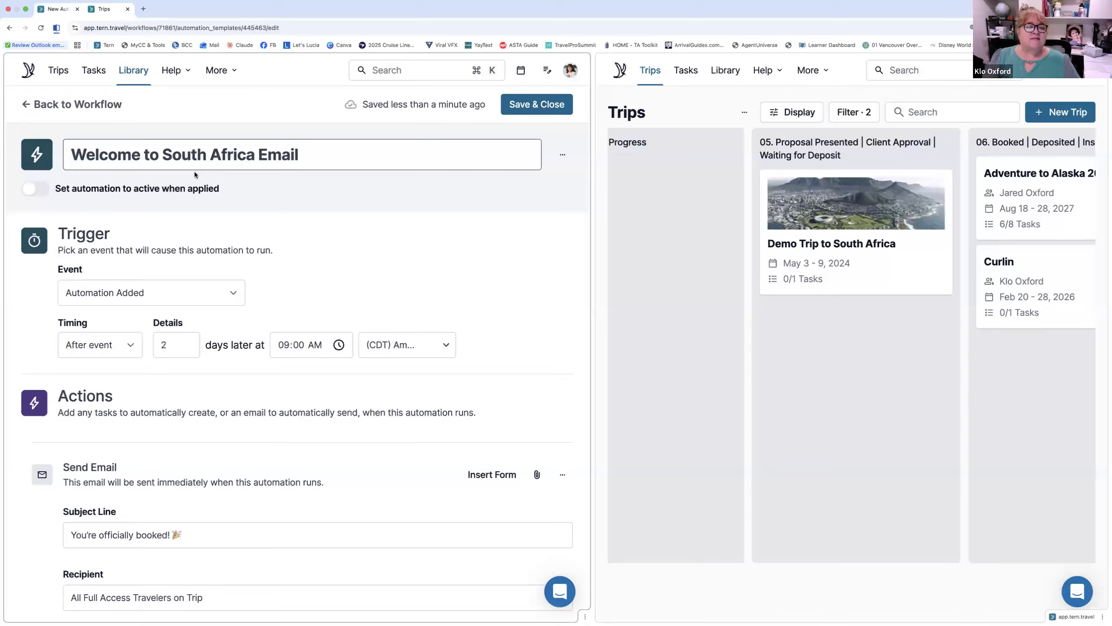
{"action": "left_click", "coordinate": [219, 289]}
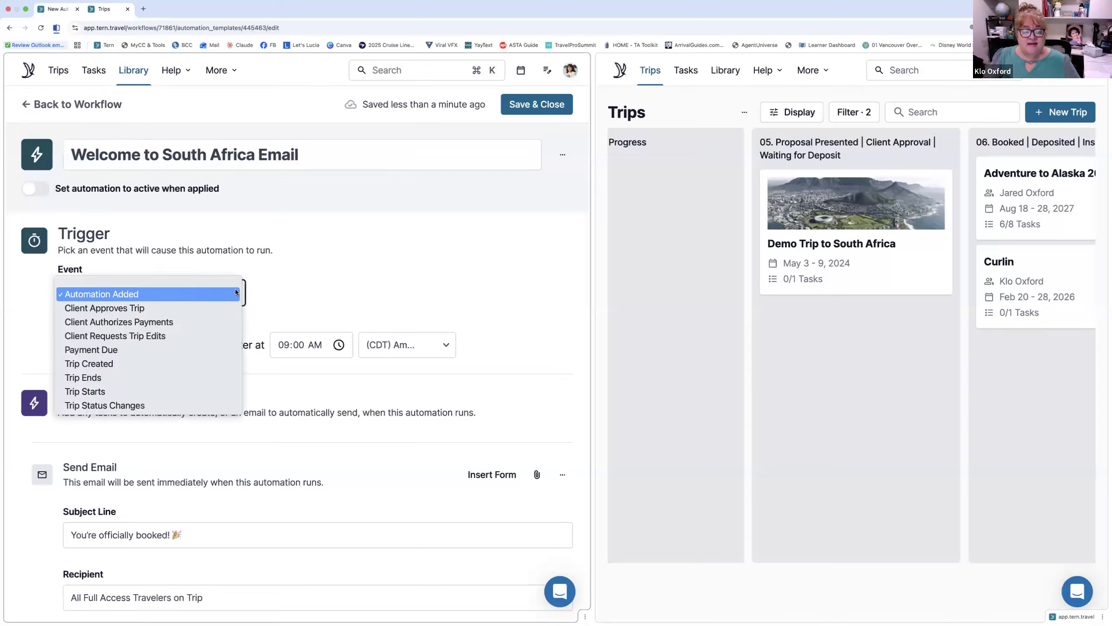
{"action": "left_click", "coordinate": [150, 405]}
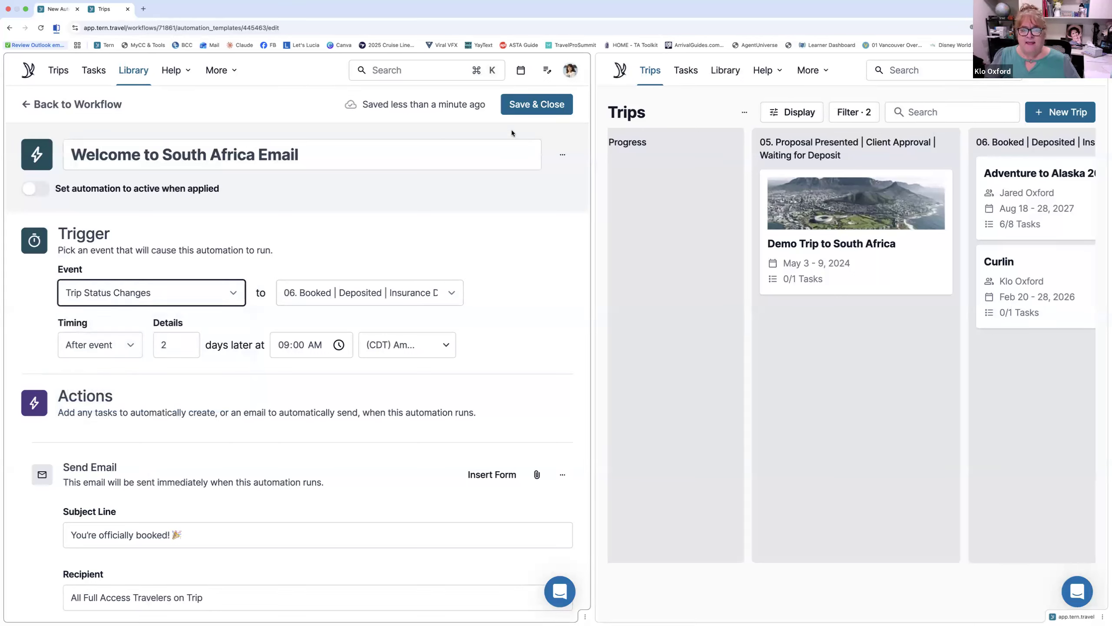
{"action": "left_click", "coordinate": [35, 188]}
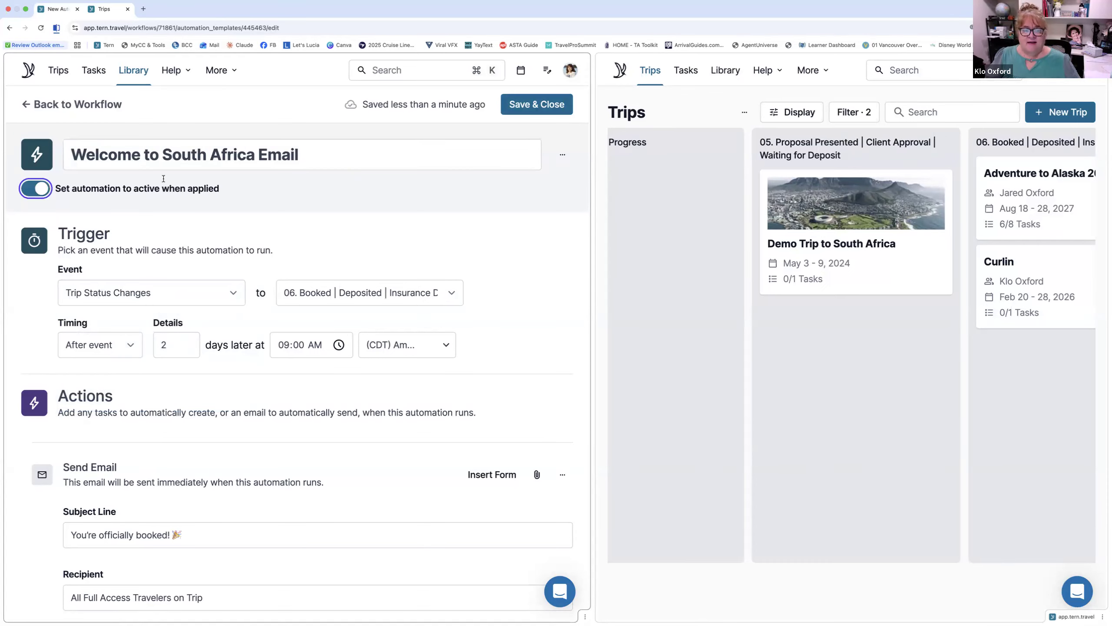
{"action": "left_click", "coordinate": [530, 105]}
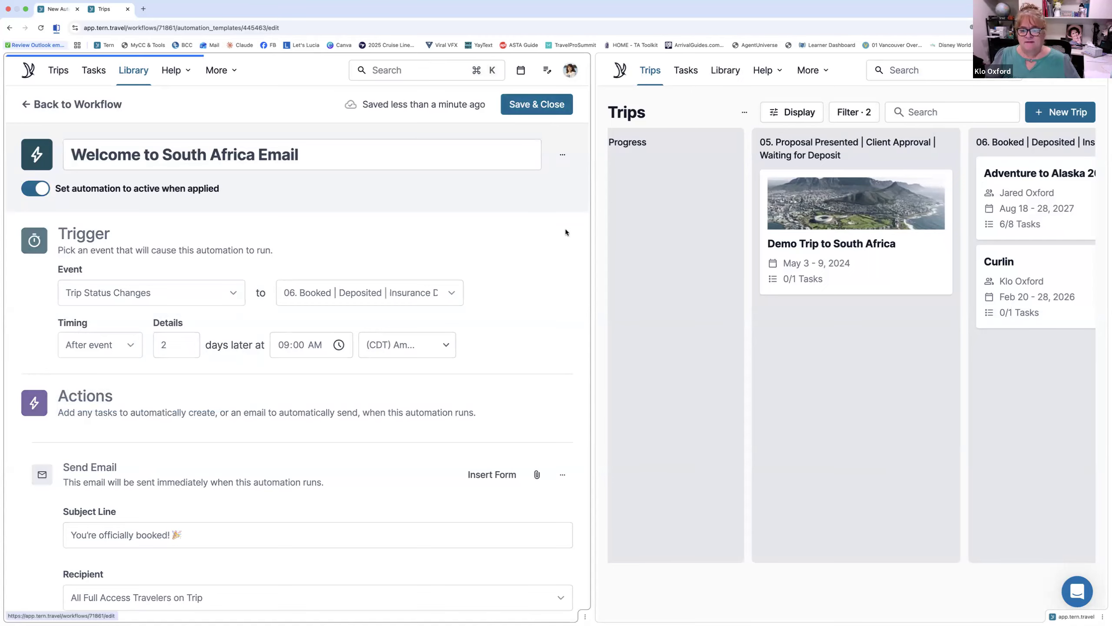
Remove the South Africa tag from the settings of Demo Trip to South Africa.
{"action": "scroll", "coordinate": [934, 483], "scroll_direction": "down", "scroll_amount": 12}
{"action": "scroll", "coordinate": [935, 482], "scroll_direction": "down", "scroll_amount": 7}
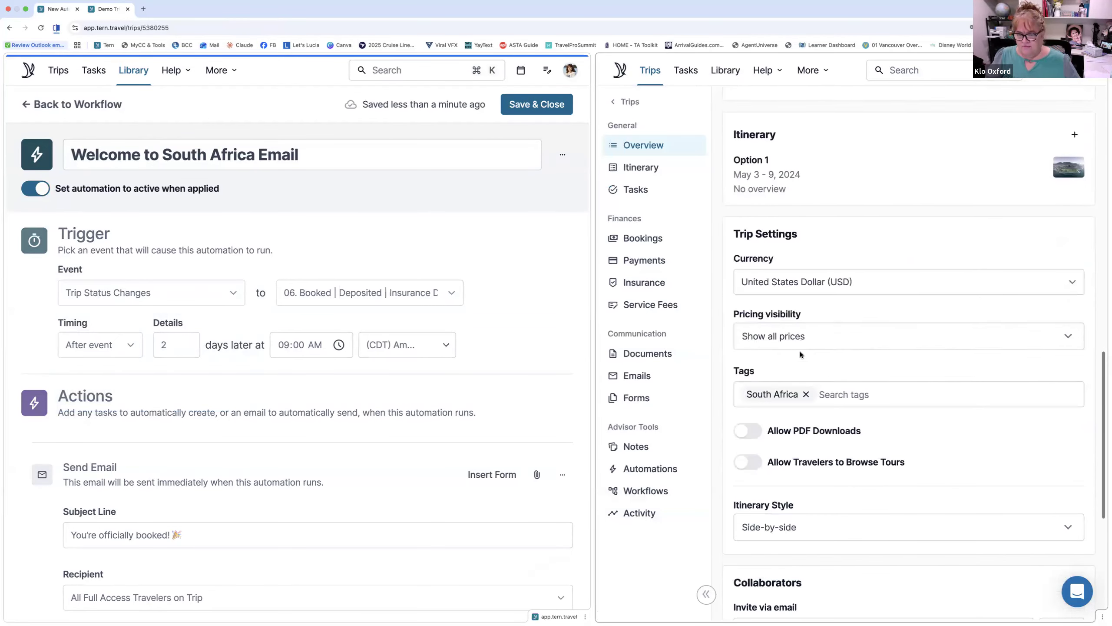
{"action": "left_click", "coordinate": [806, 373]}
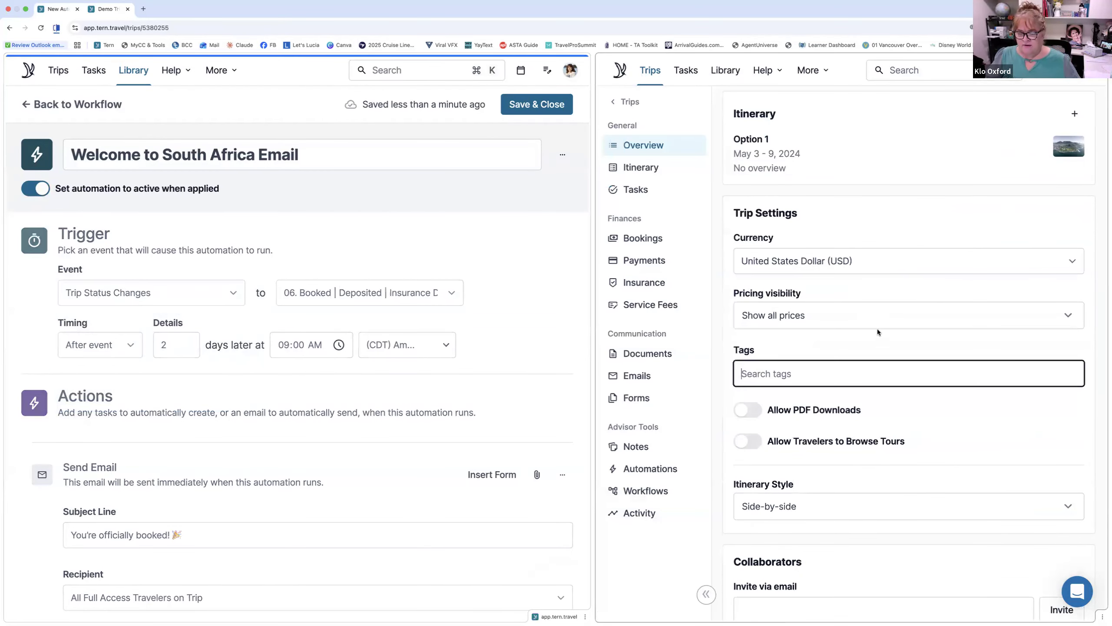
Return to the trips board and move Demo Trip to South Africa to 06. Booked | Deposited | Insurance Decision.
{"action": "left_click", "coordinate": [625, 102]}
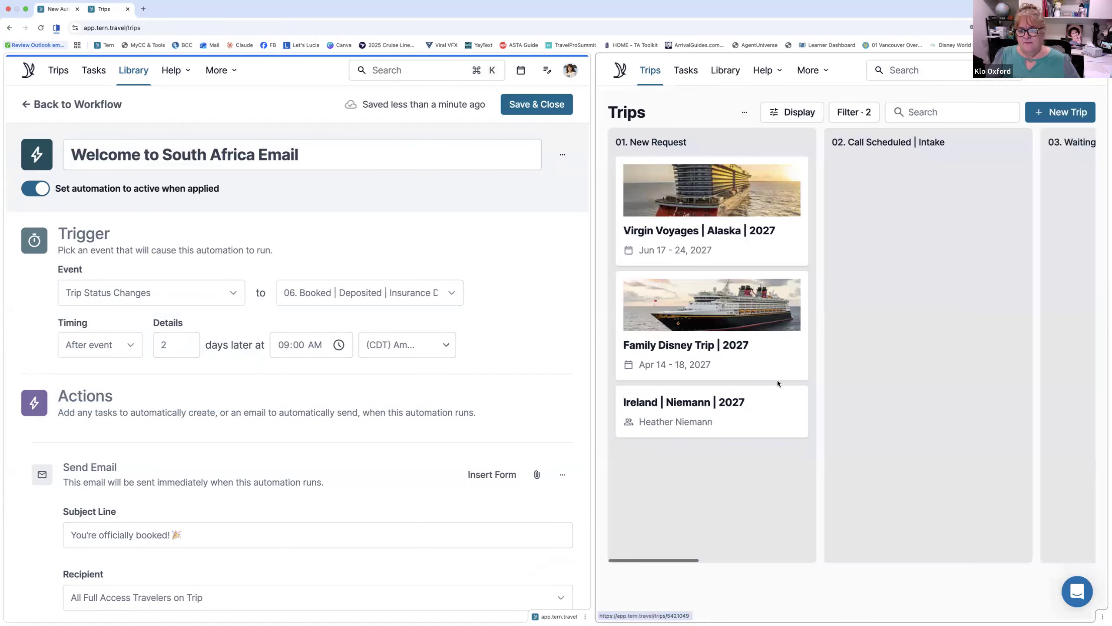
{"action": "scroll", "coordinate": [777, 379], "scroll_direction": "right", "scroll_amount": 20}
{"action": "scroll", "coordinate": [776, 379], "scroll_direction": "left", "scroll_amount": 3}
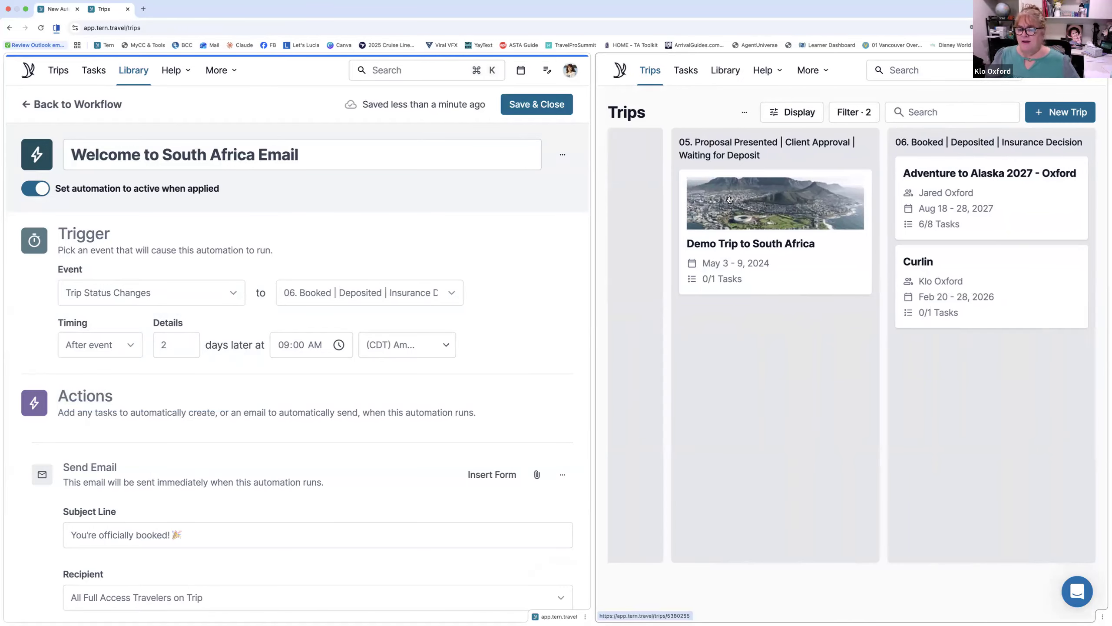
{"action": "left_click_drag", "start_coordinate": [916, 175], "coordinate": [952, 176]}
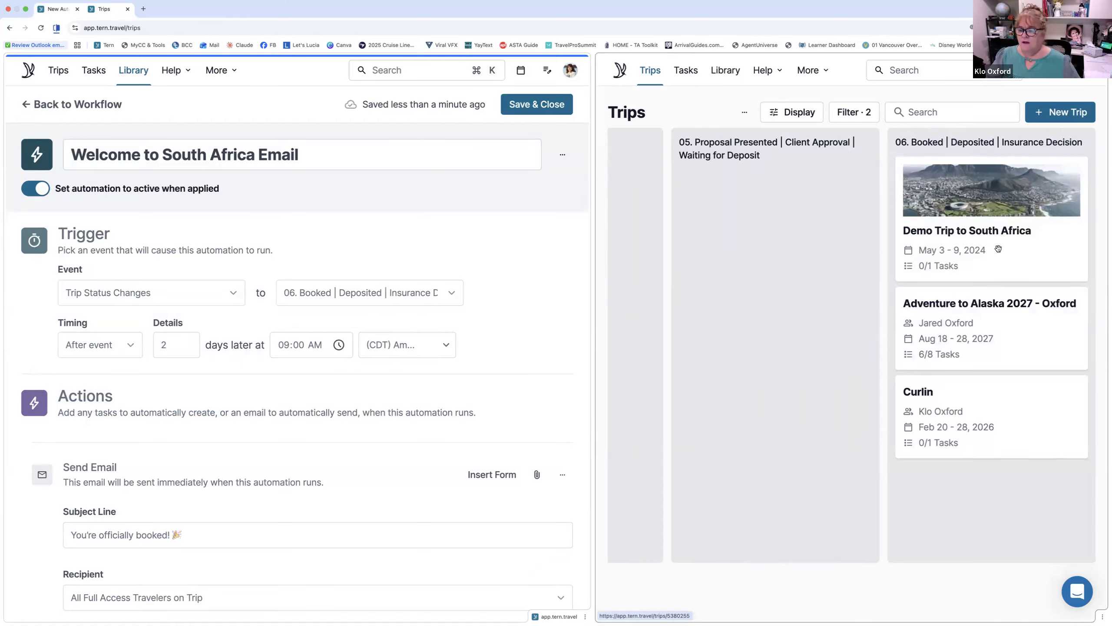
Open Demo Trip to South Africa and add the existing South Africa tag in its trip settings.
{"action": "left_click", "coordinate": [900, 316]}
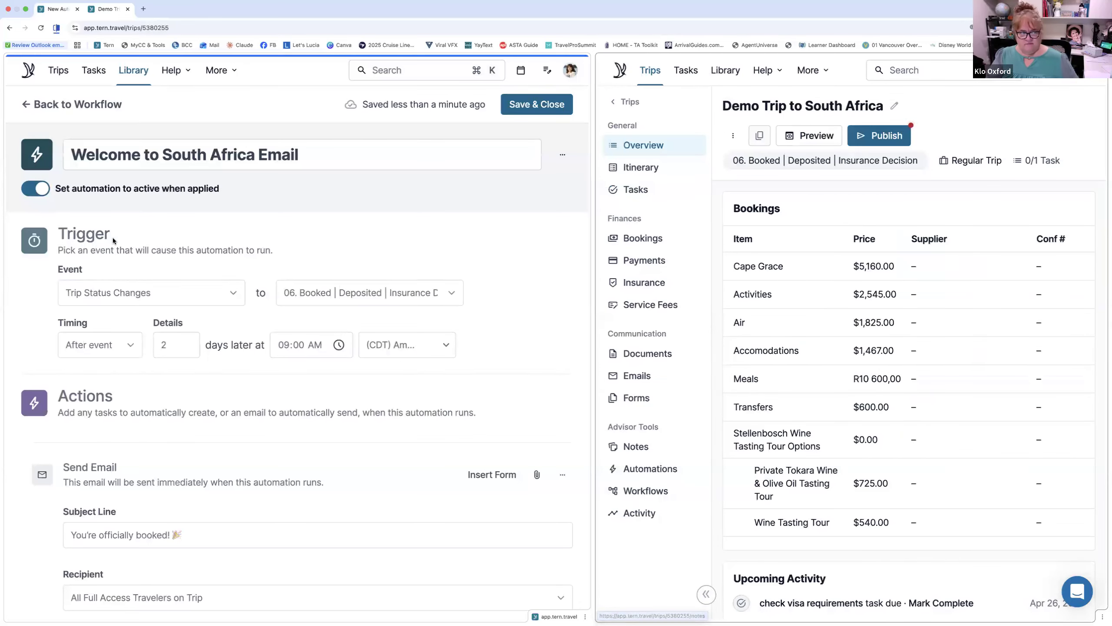
{"action": "scroll", "coordinate": [812, 511], "scroll_direction": "down", "scroll_amount": 10}
{"action": "scroll", "coordinate": [811, 510], "scroll_direction": "down", "scroll_amount": 5}
{"action": "left_click", "coordinate": [780, 560]}
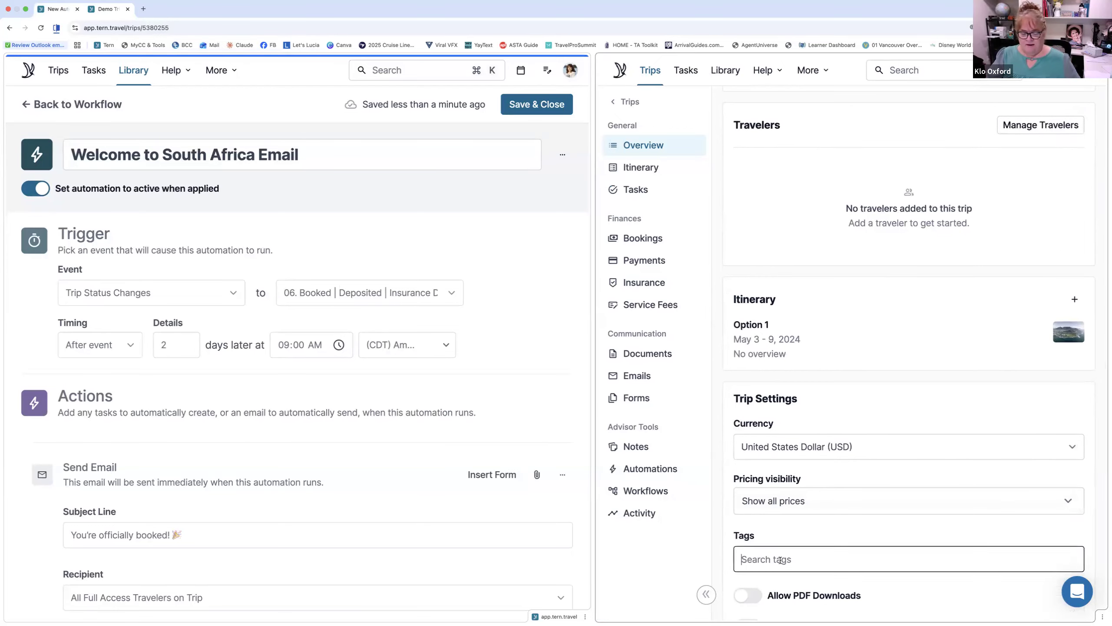
{"action": "type", "text": "south"}
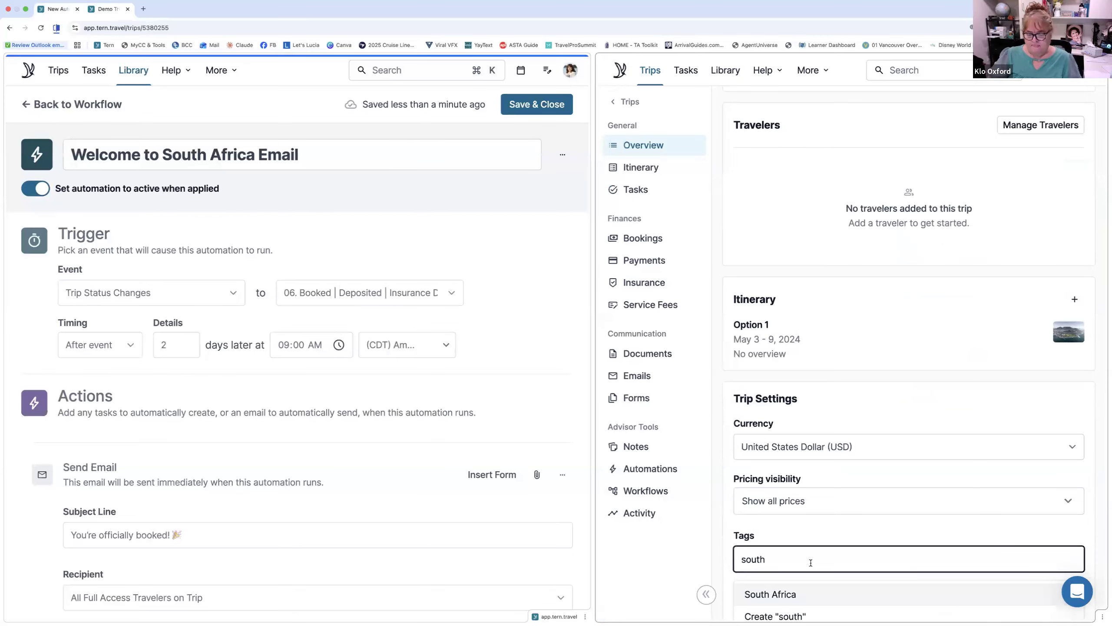
{"action": "left_click", "coordinate": [789, 594]}
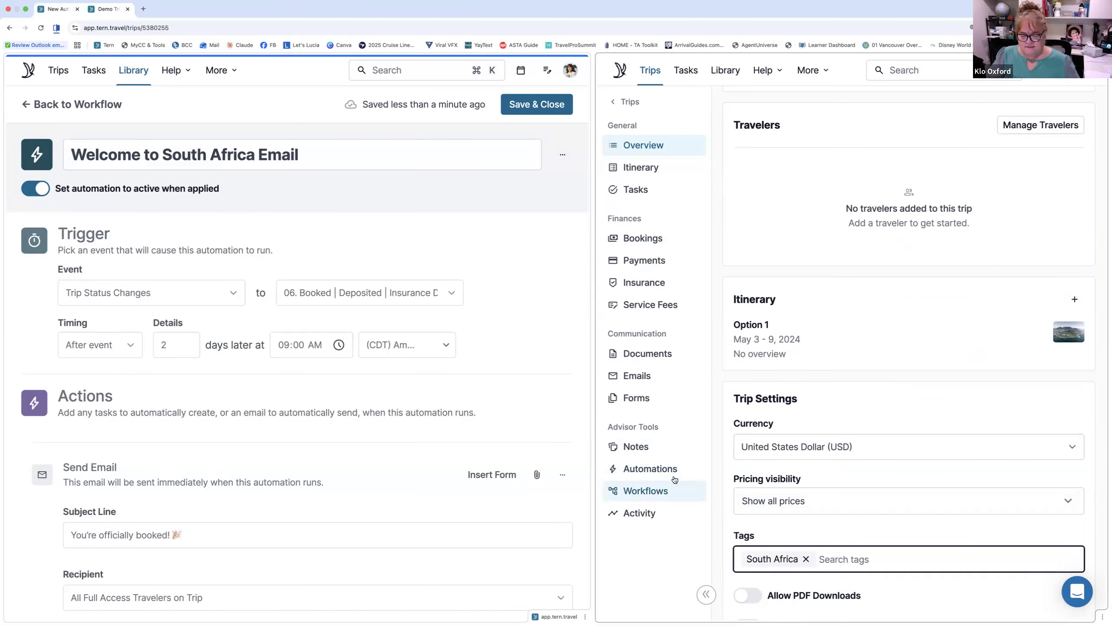
Check the trip's automations and add an existing contact with an email address as its traveler.
{"action": "left_click", "coordinate": [646, 472]}
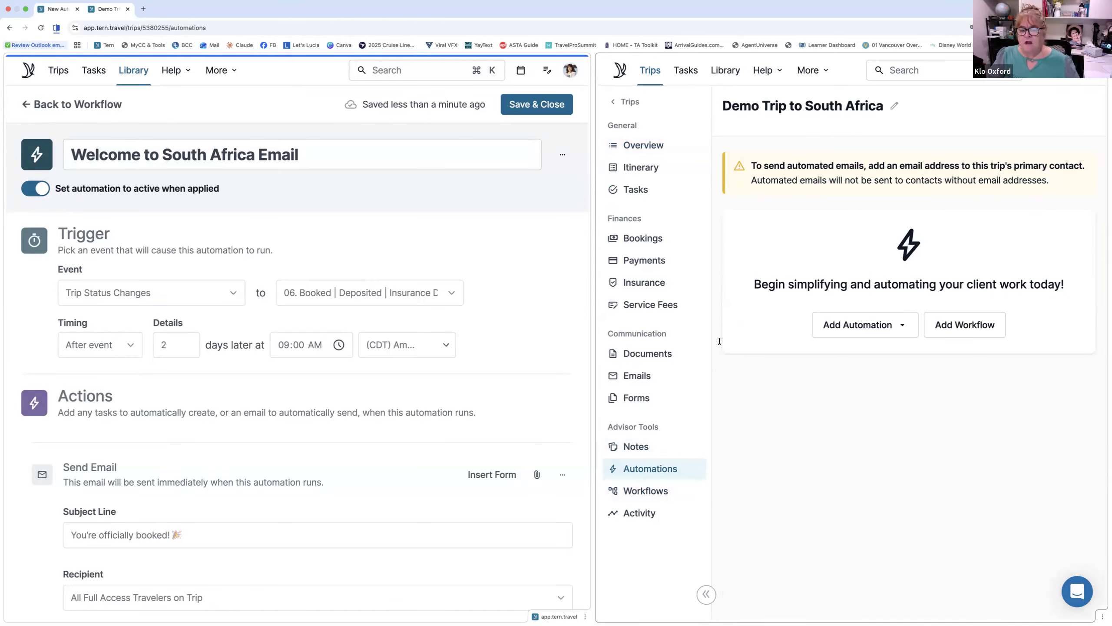
{"action": "left_click", "coordinate": [647, 149]}
{"action": "scroll", "coordinate": [845, 207], "scroll_direction": "down", "scroll_amount": 10}
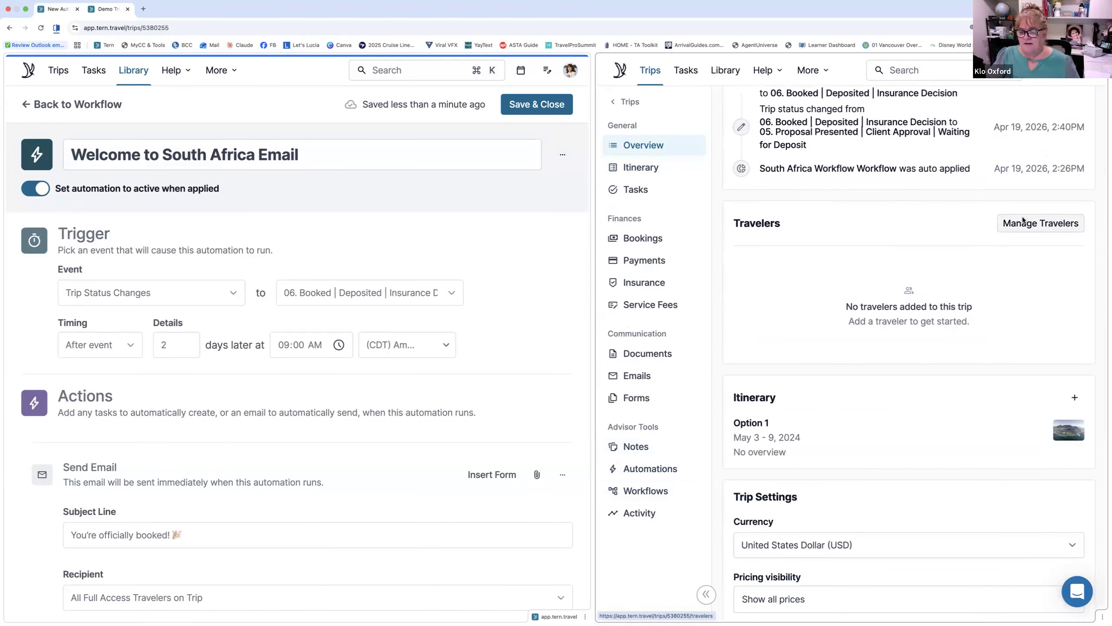
{"action": "left_click", "coordinate": [1023, 221]}
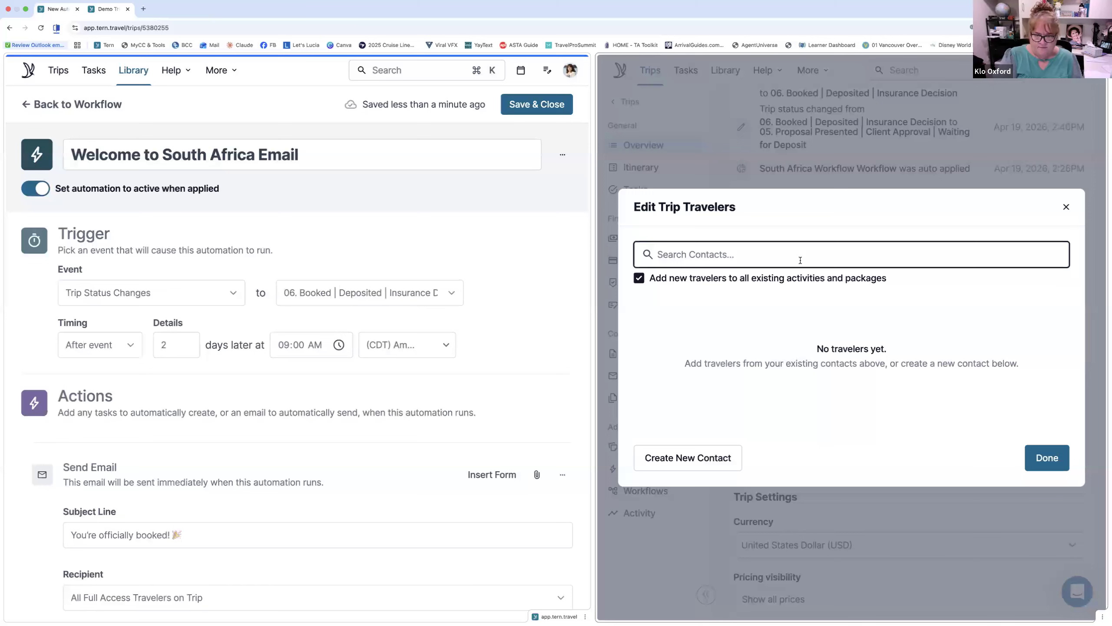
{"action": "type", "text": "oxford"}
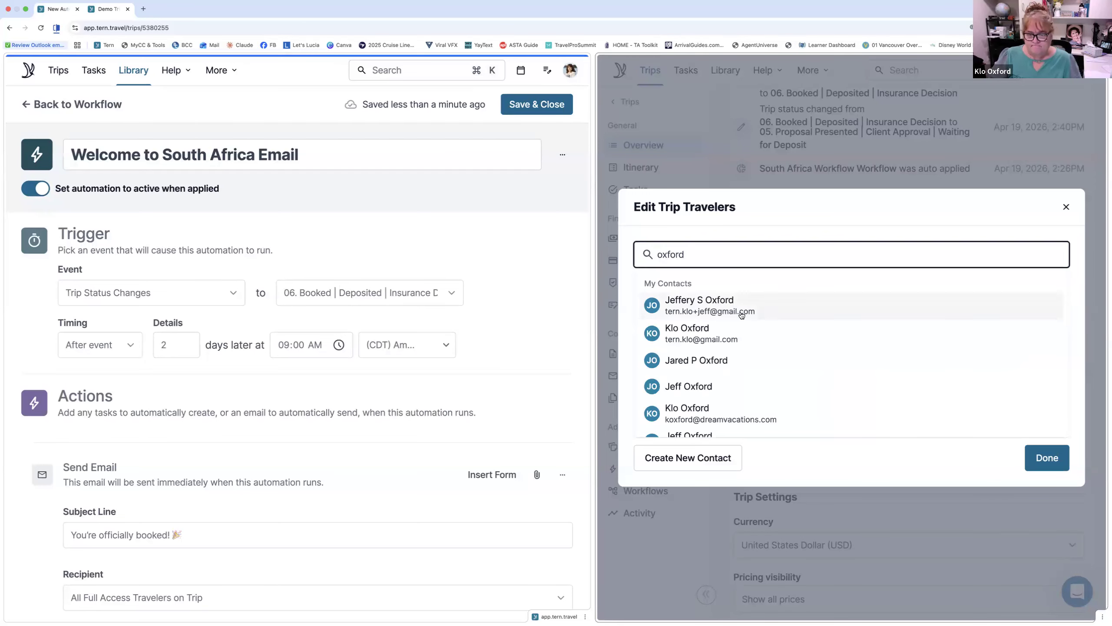
{"action": "left_click", "coordinate": [744, 307]}
{"action": "left_click", "coordinate": [1045, 457]}
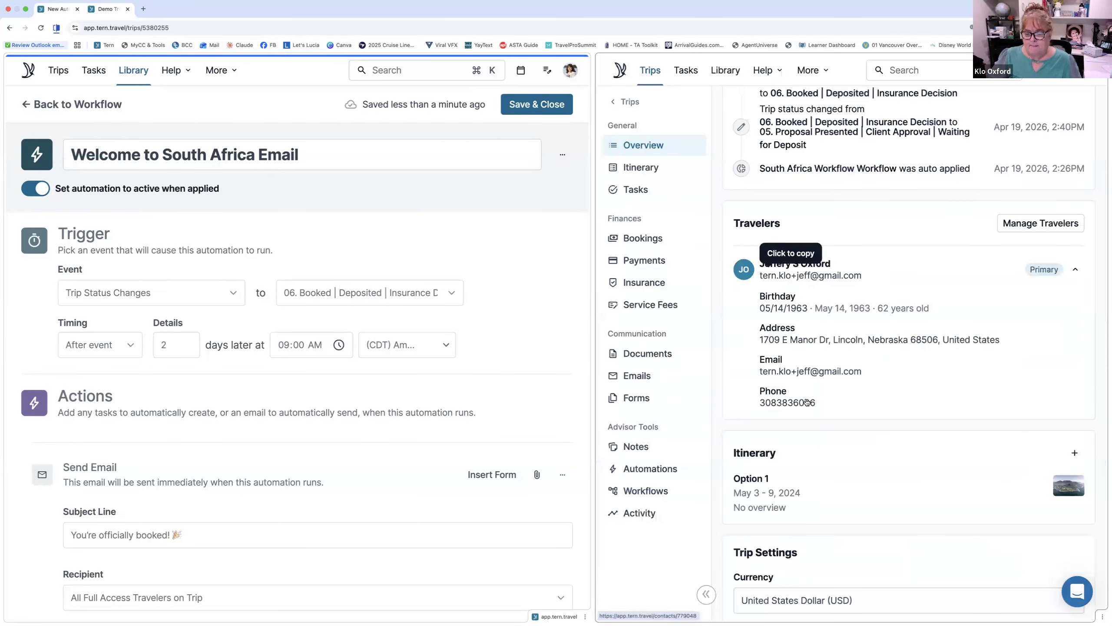
Remove the applied South Africa Workflow from Demo Trip to South Africa.
{"action": "scroll", "coordinate": [788, 377], "scroll_direction": "down", "scroll_amount": 10}
{"action": "scroll", "coordinate": [799, 448], "scroll_direction": "down", "scroll_amount": 5}
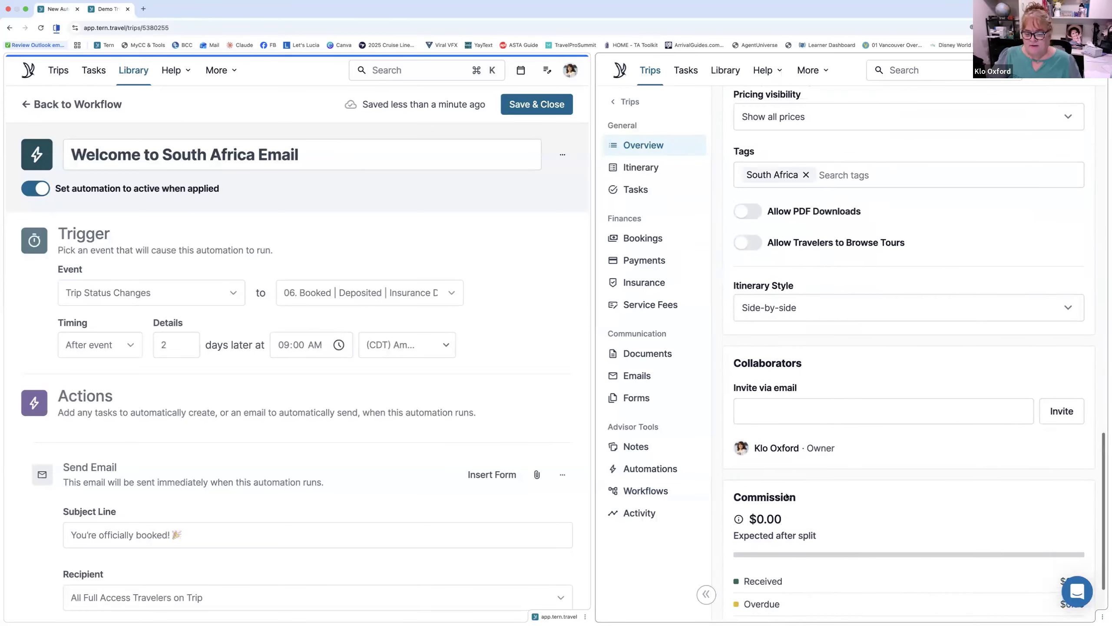
{"action": "left_click", "coordinate": [643, 471]}
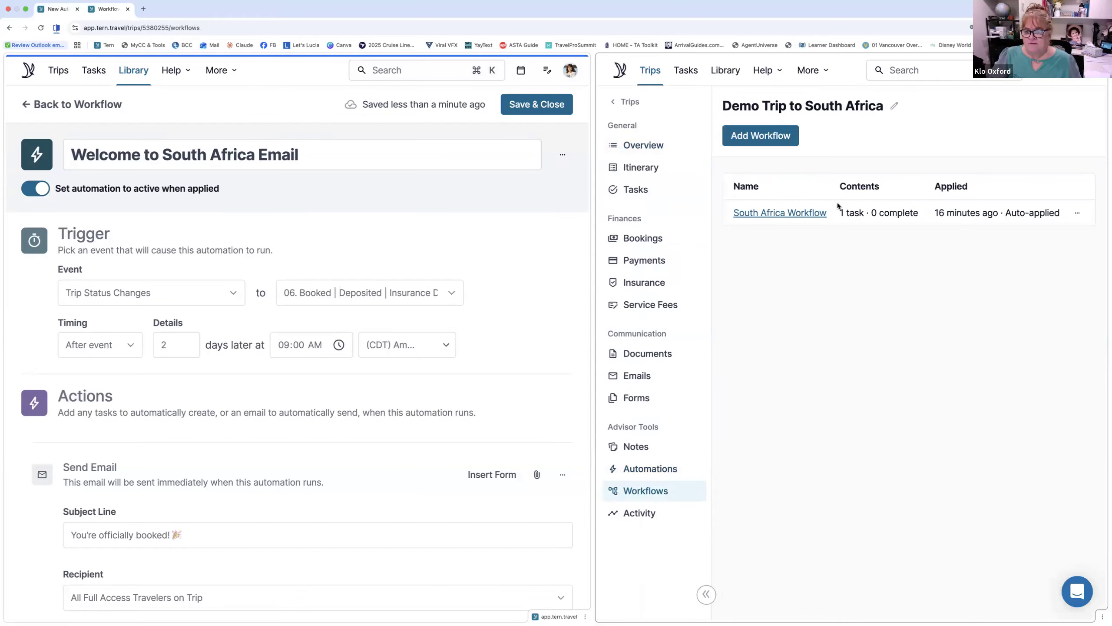
{"action": "left_click", "coordinate": [1077, 213]}
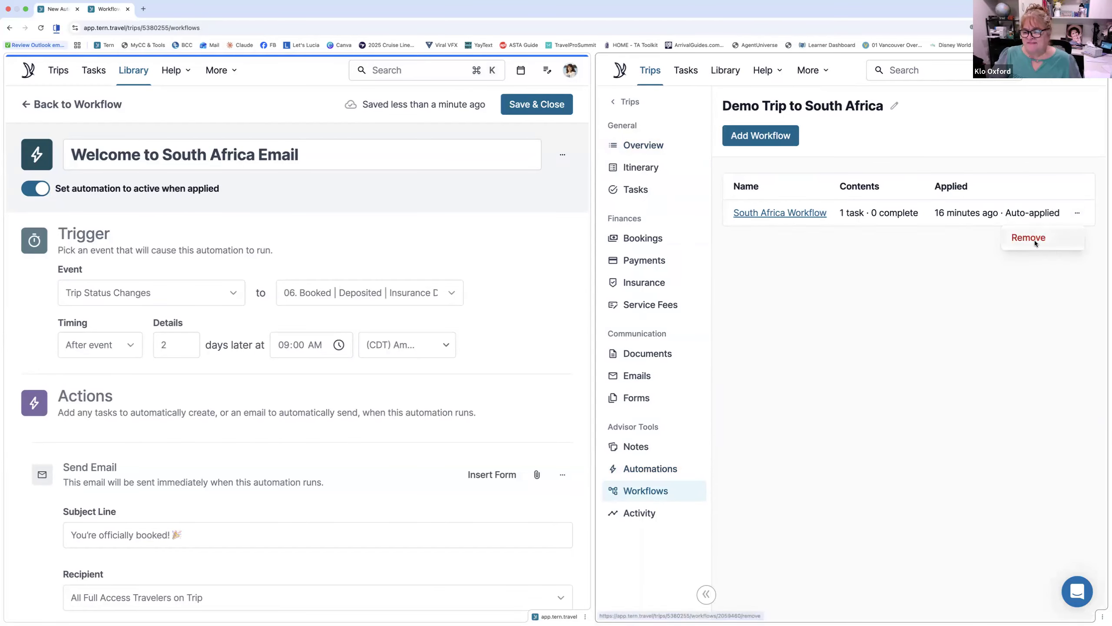
{"action": "left_click", "coordinate": [1027, 238]}
{"action": "left_click", "coordinate": [1025, 364]}
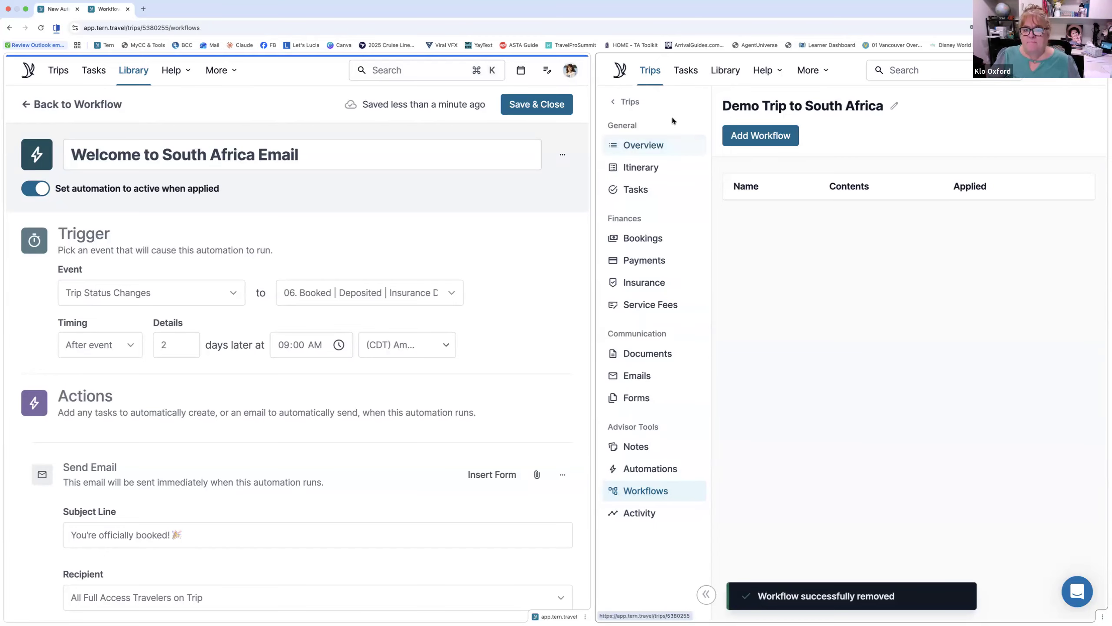
Switch the trip status to 05. Proposal Presented | Client Approval | Waiting for Deposit, return it to 06. Booked | Deposited | Insurance Decision, and check its workflows.
{"action": "left_click", "coordinate": [699, 147]}
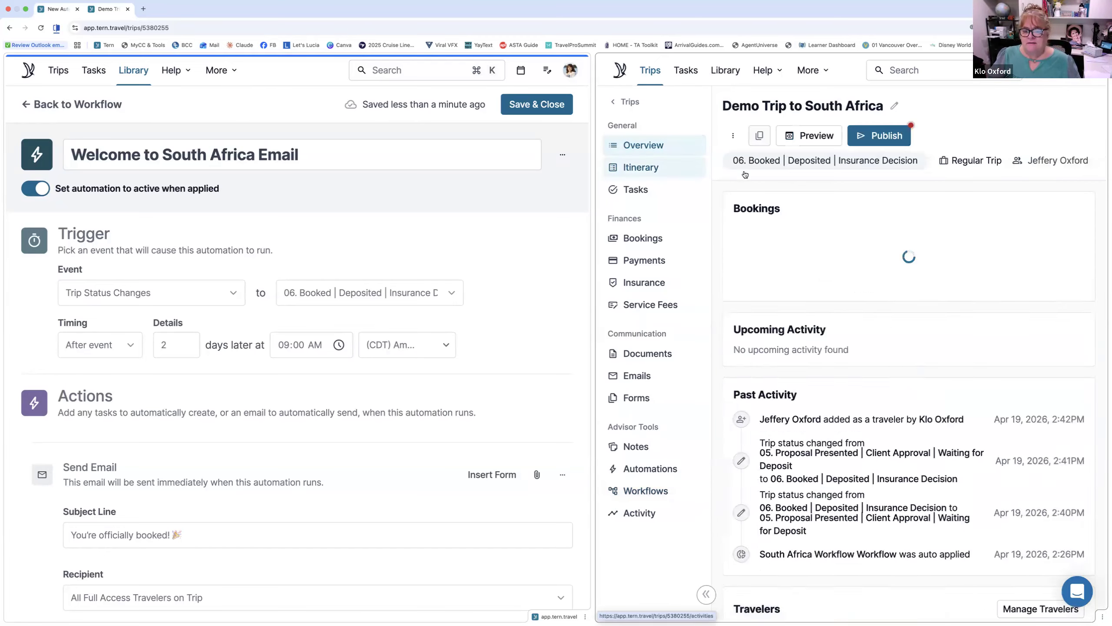
{"action": "left_click", "coordinate": [777, 168]}
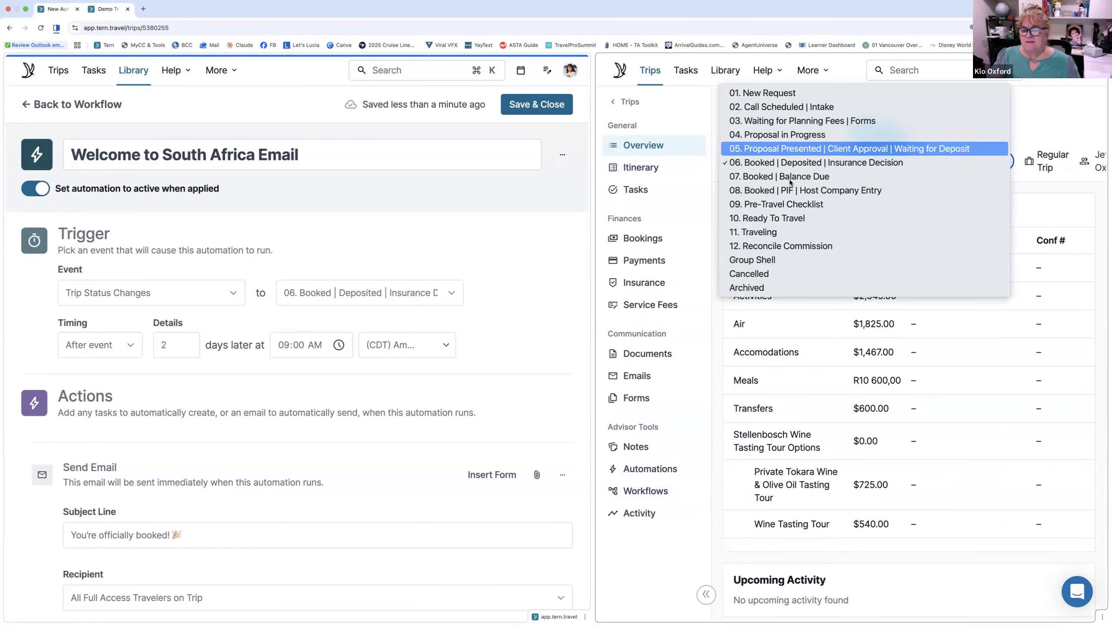
{"action": "key", "text": "Return"}
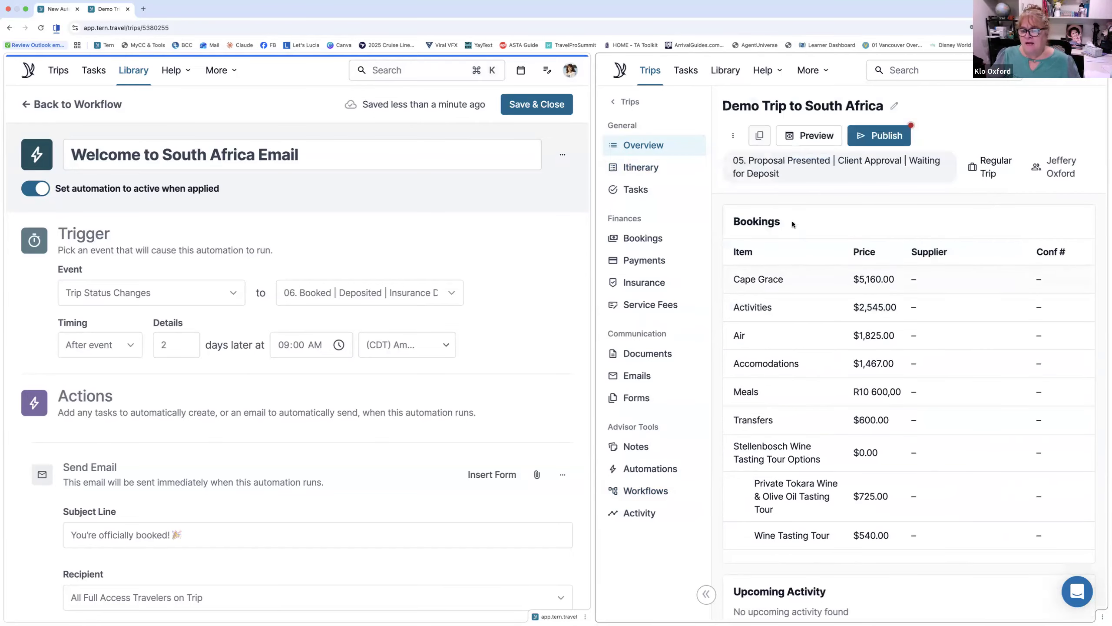
{"action": "left_click", "coordinate": [820, 166]}
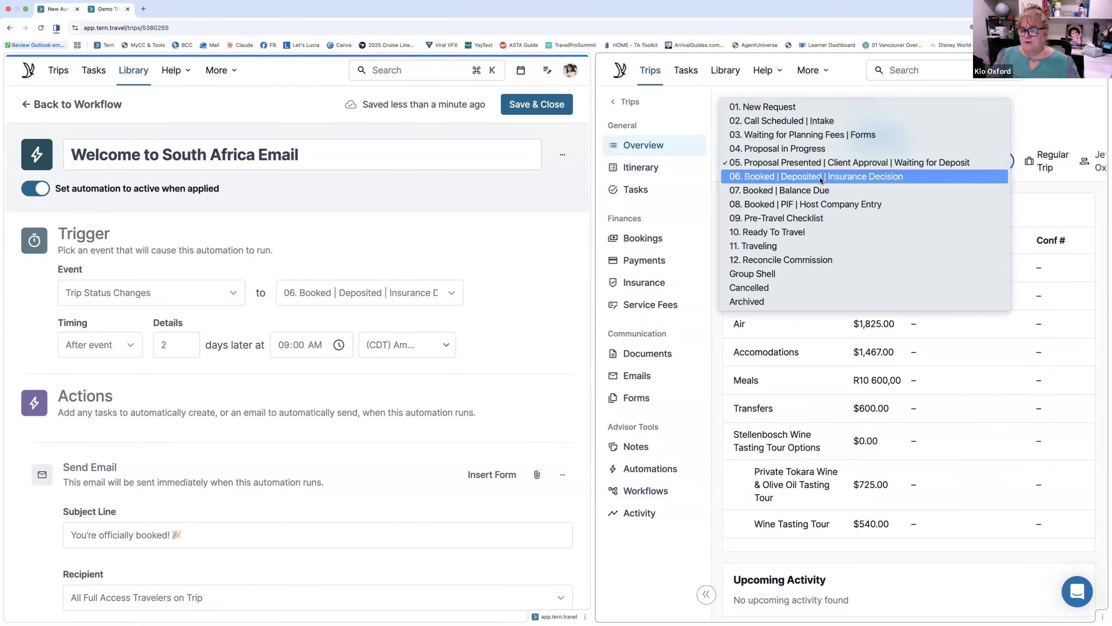
{"action": "left_click", "coordinate": [820, 177]}
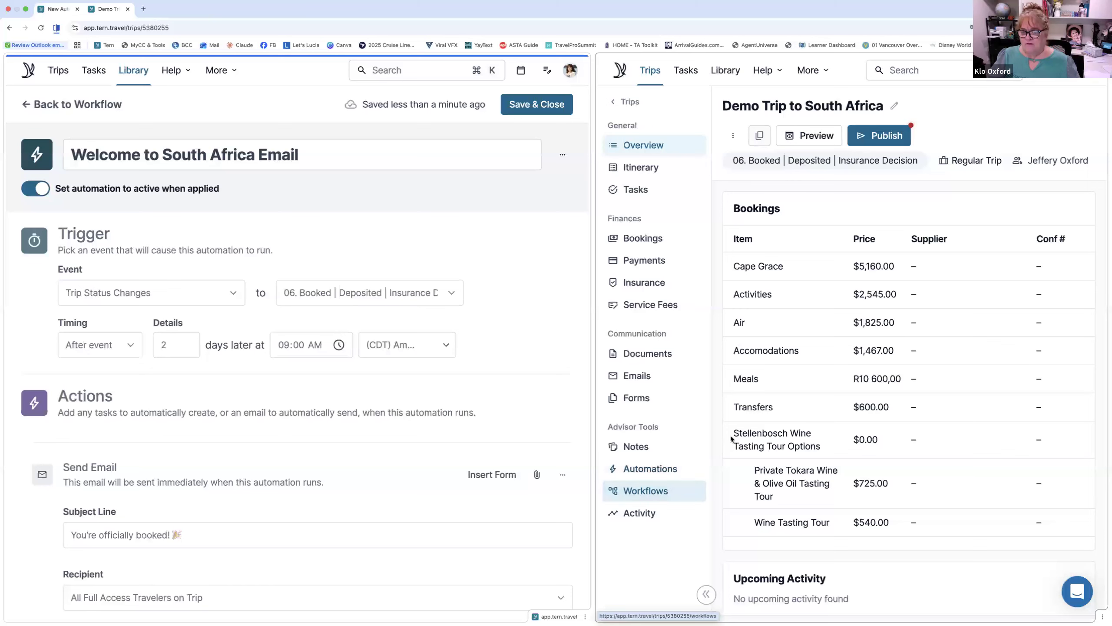
{"action": "left_click", "coordinate": [643, 490]}
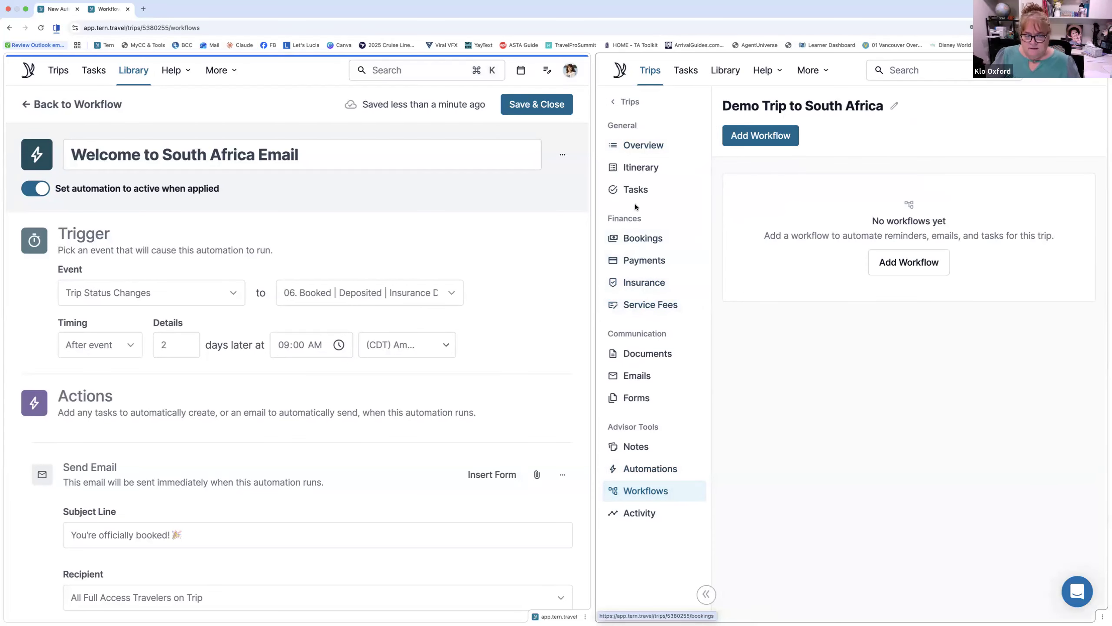
Remove the South Africa tag in the settings of Demo Trip to South Africa and add the existing tag again.
{"action": "left_click", "coordinate": [643, 145]}
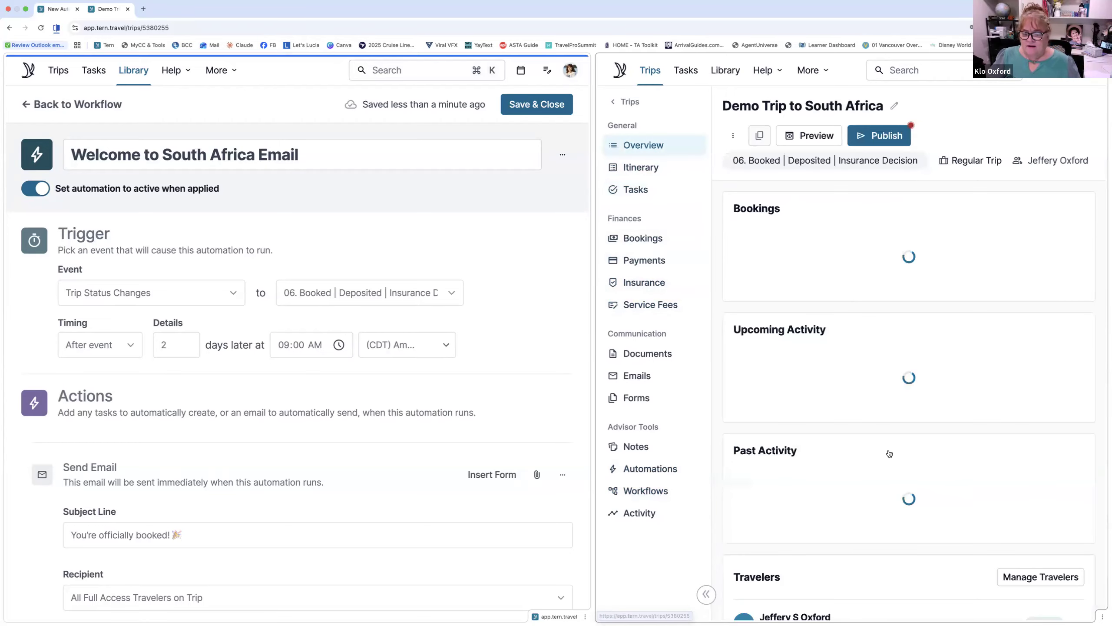
{"action": "scroll", "coordinate": [889, 454], "scroll_direction": "down", "scroll_amount": 15}
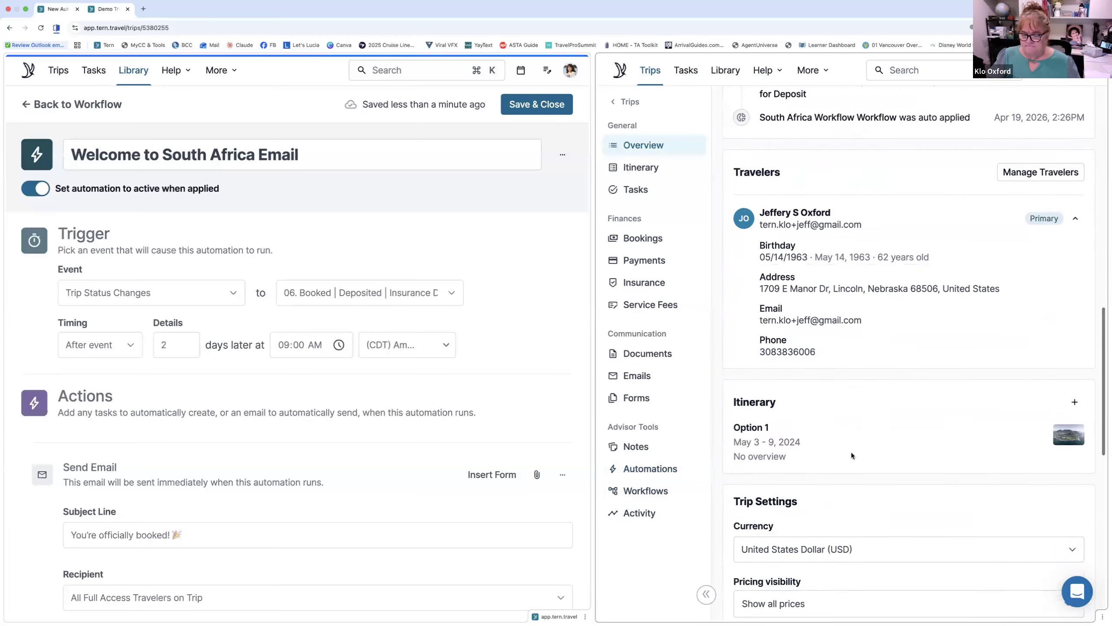
{"action": "scroll", "coordinate": [852, 456], "scroll_direction": "down", "scroll_amount": 4}
{"action": "left_click", "coordinate": [804, 577]}
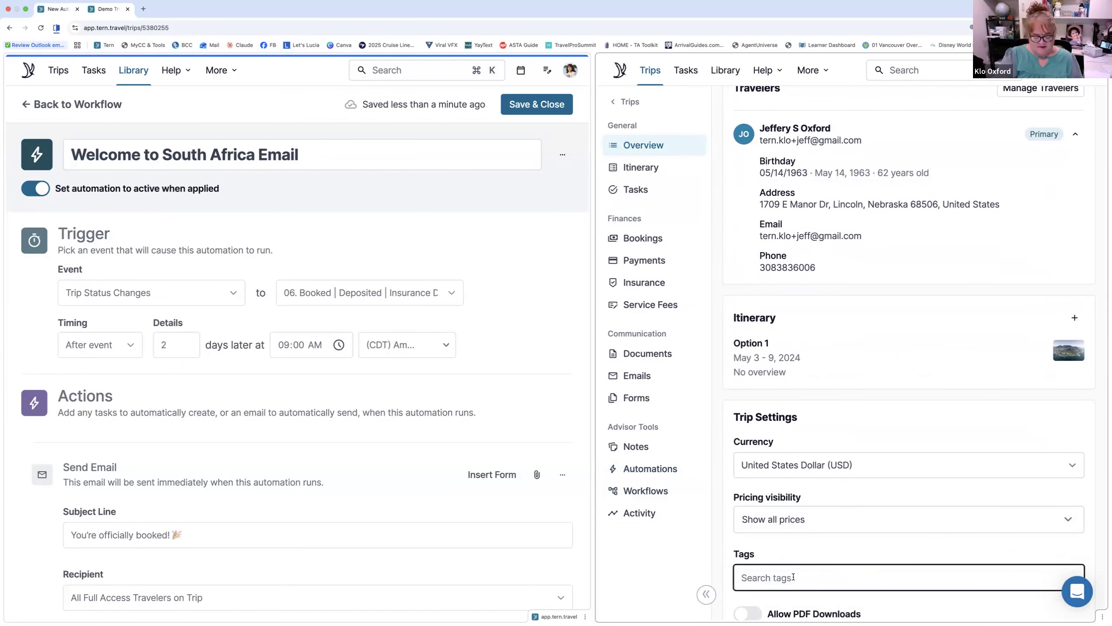
{"action": "type", "text": "s"}
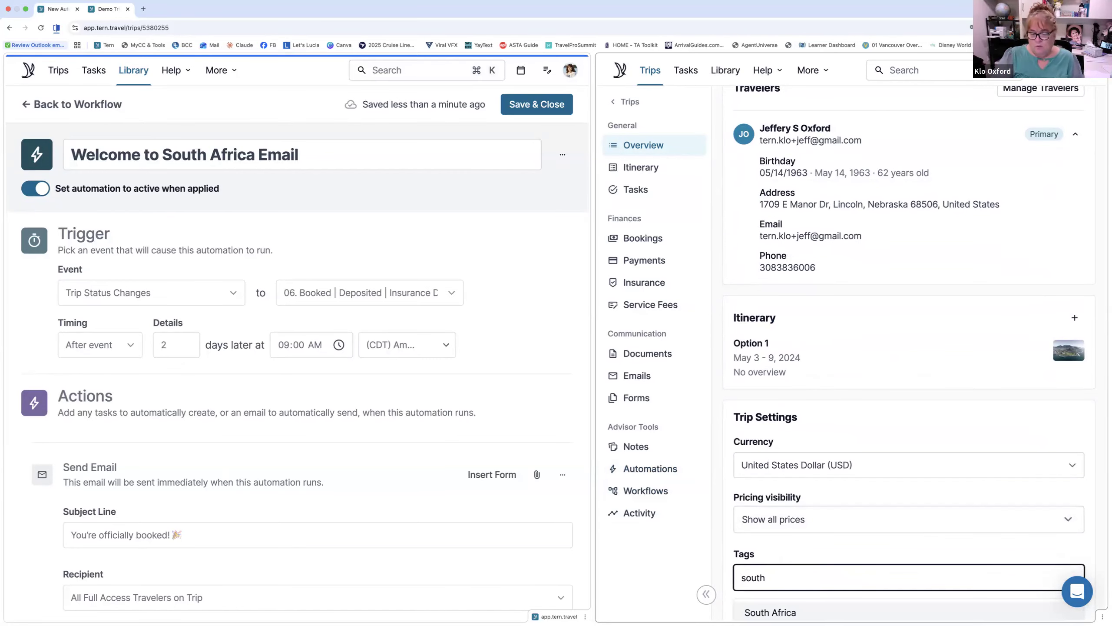
{"action": "type", "text": "outh"}
{"action": "left_click", "coordinate": [784, 611]}
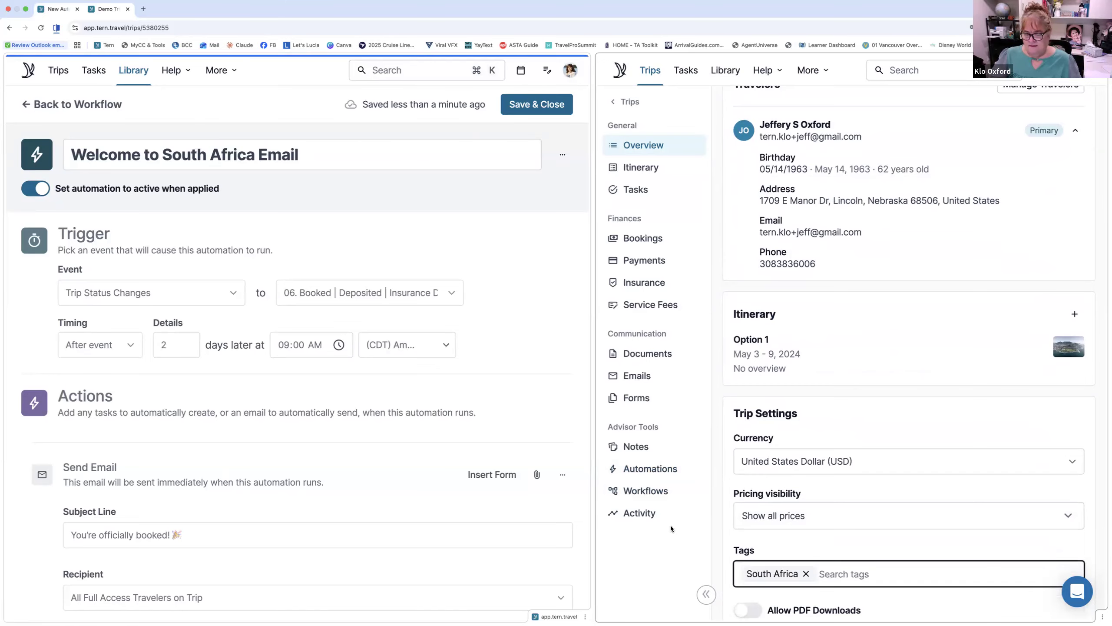
Review the automations applied to the trip, widening the trip's side of the split view.
{"action": "left_click", "coordinate": [663, 493]}
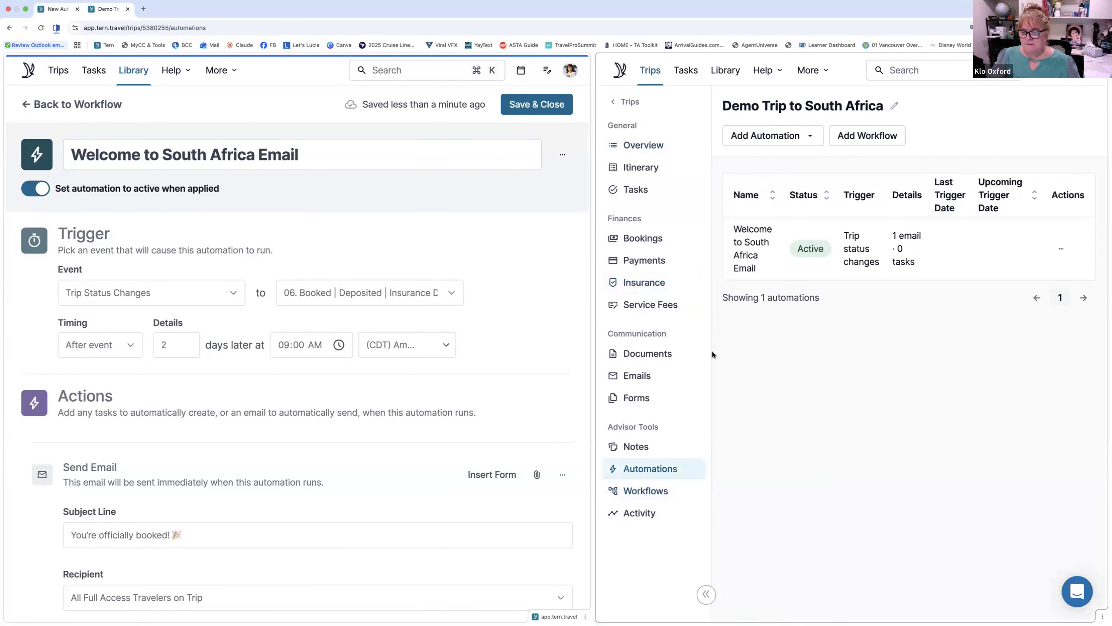
{"action": "left_click_drag", "start_coordinate": [602, 318], "coordinate": [405, 318]}
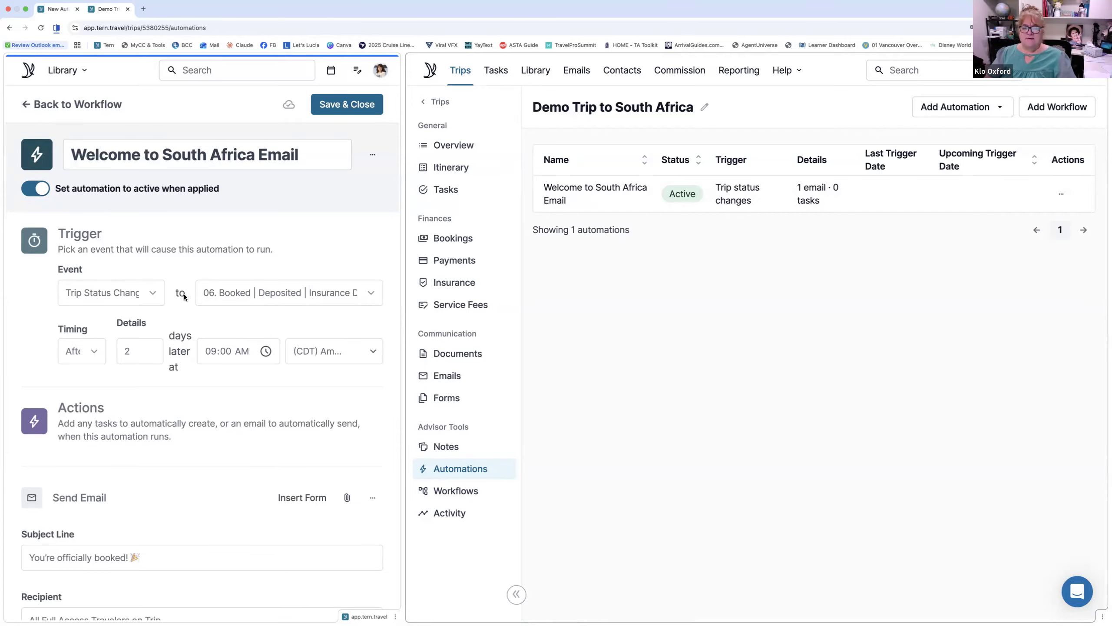
Remove the newly auto-applied South Africa Workflow from the trip, including its automation and incomplete task.
{"action": "left_click", "coordinate": [455, 490]}
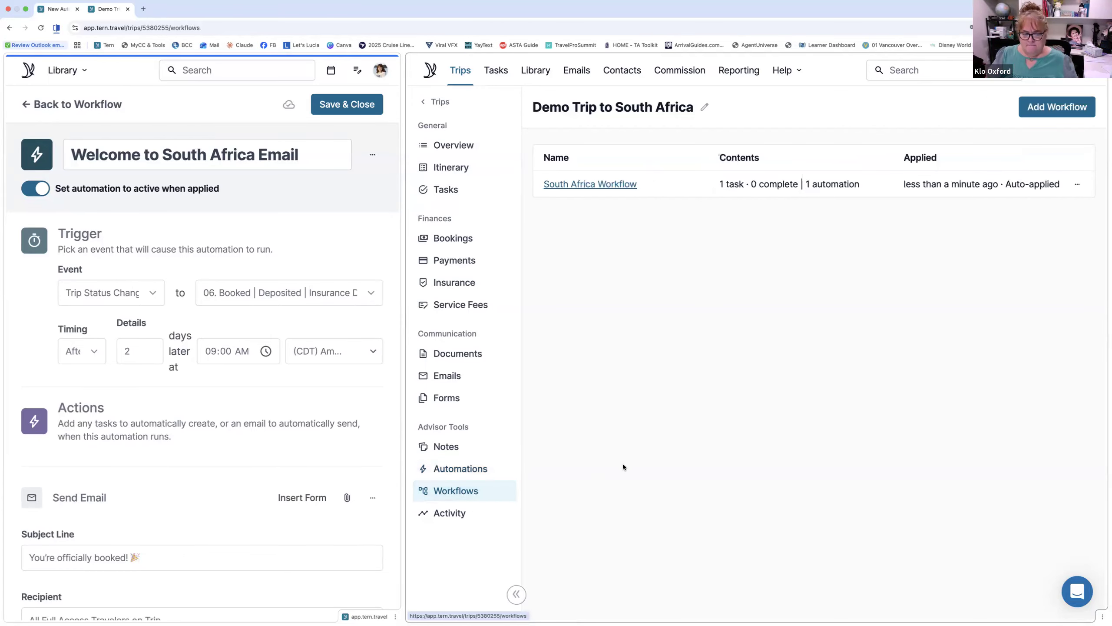
{"action": "left_click", "coordinate": [1075, 186]}
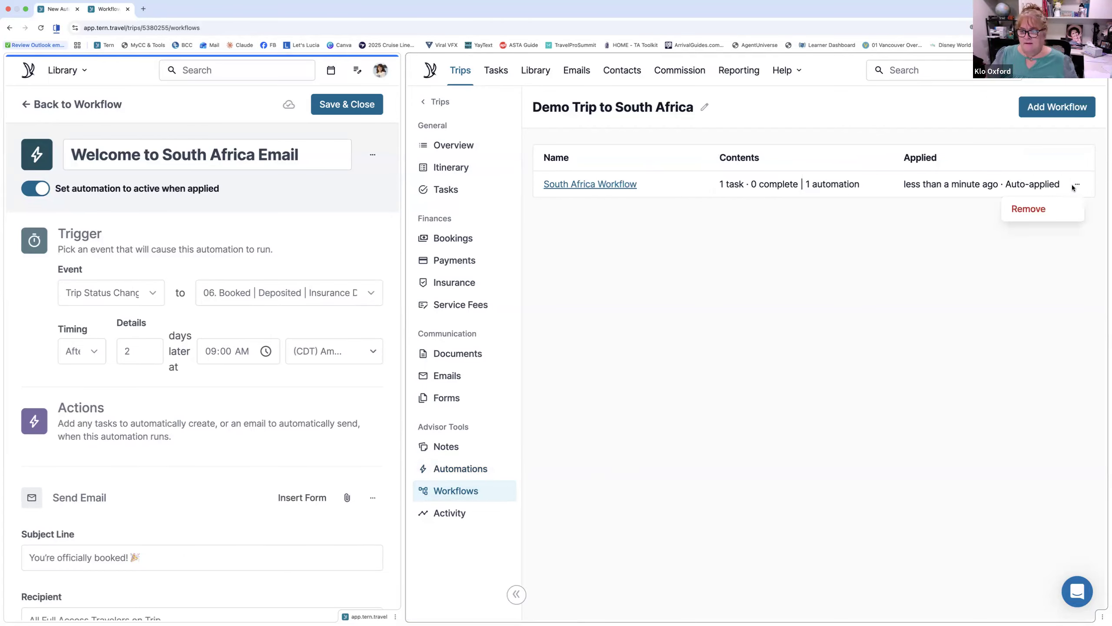
{"action": "left_click", "coordinate": [1030, 211]}
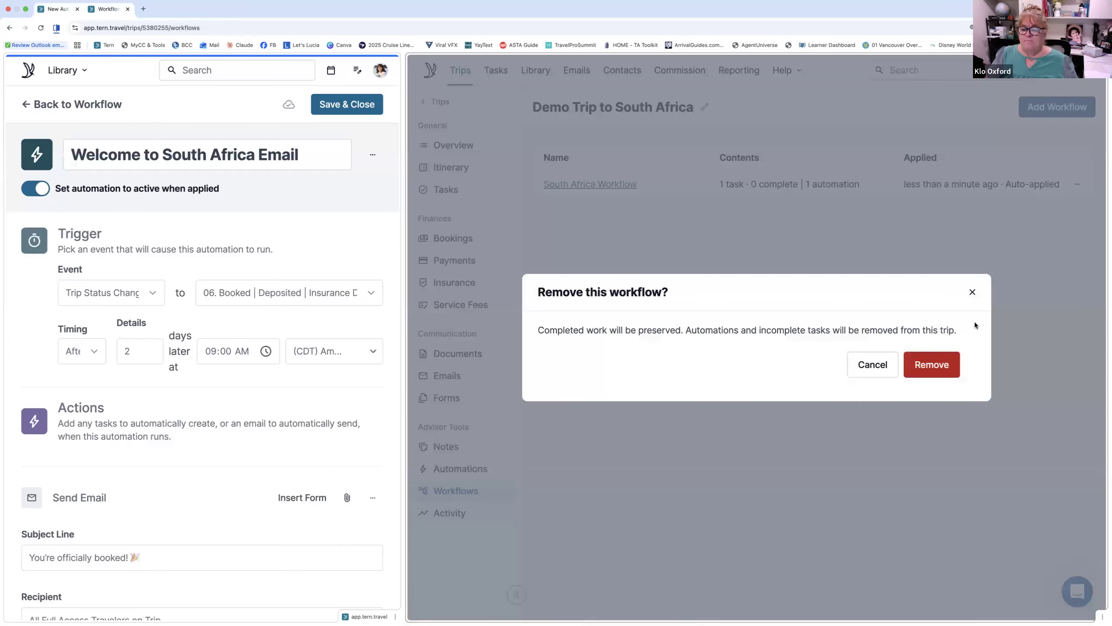
{"action": "left_click", "coordinate": [932, 364]}
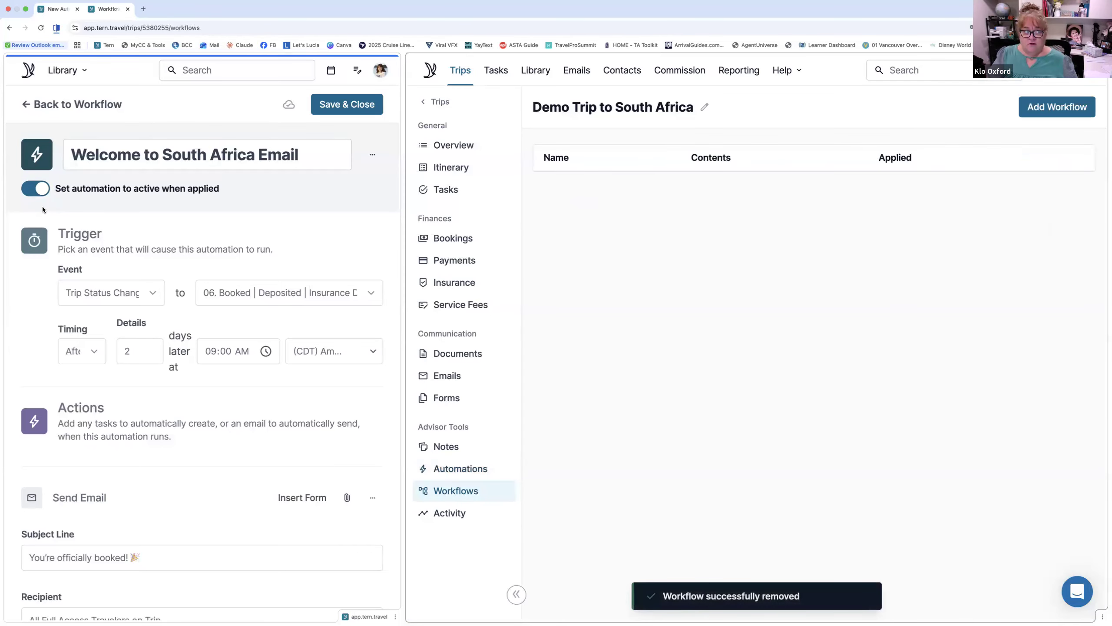
Deactivate the Welcome to South Africa Email automation, set its trigger to Automation Added with Immediately timing, and reactivate it.
{"action": "left_click", "coordinate": [33, 189]}
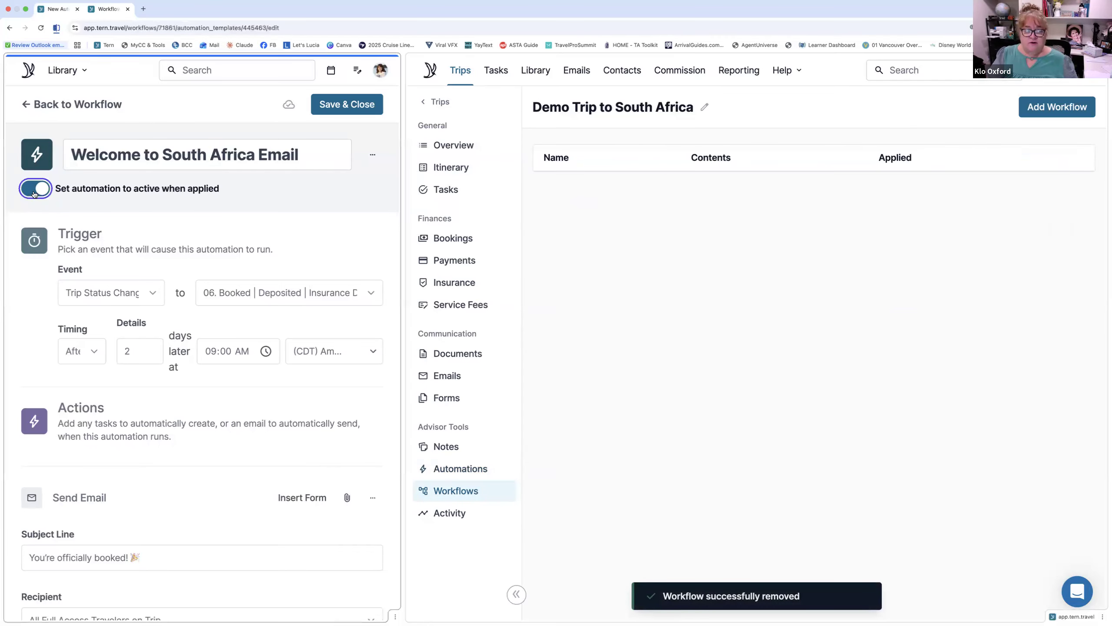
{"action": "left_click", "coordinate": [154, 295]}
{"action": "left_click", "coordinate": [101, 181]}
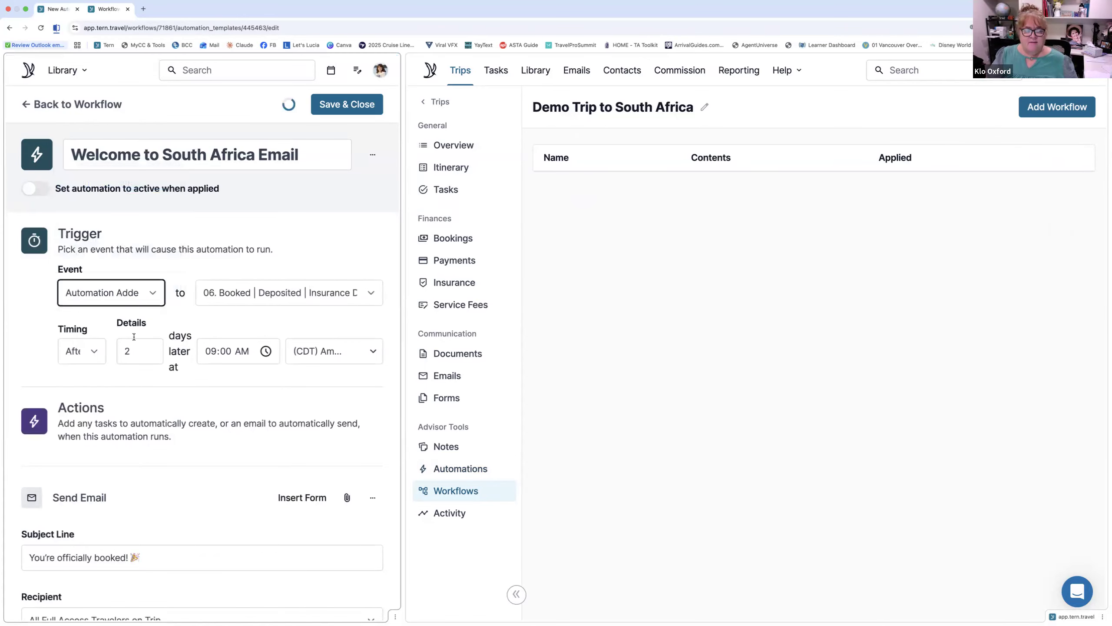
{"action": "left_click", "coordinate": [88, 353]}
{"action": "left_click", "coordinate": [90, 367]}
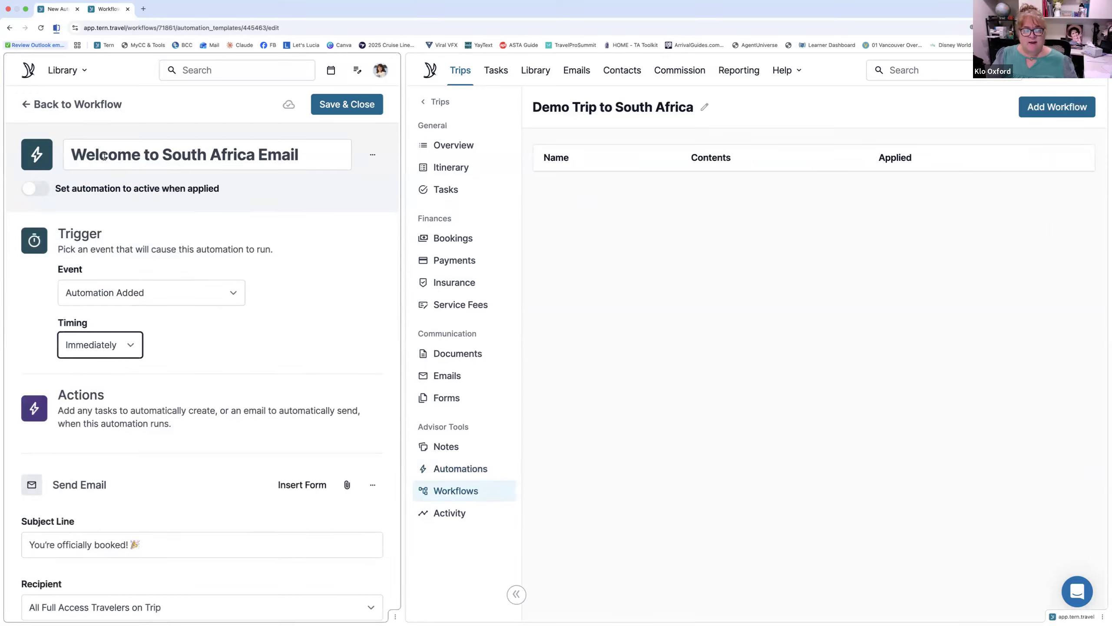
{"action": "left_click", "coordinate": [35, 188]}
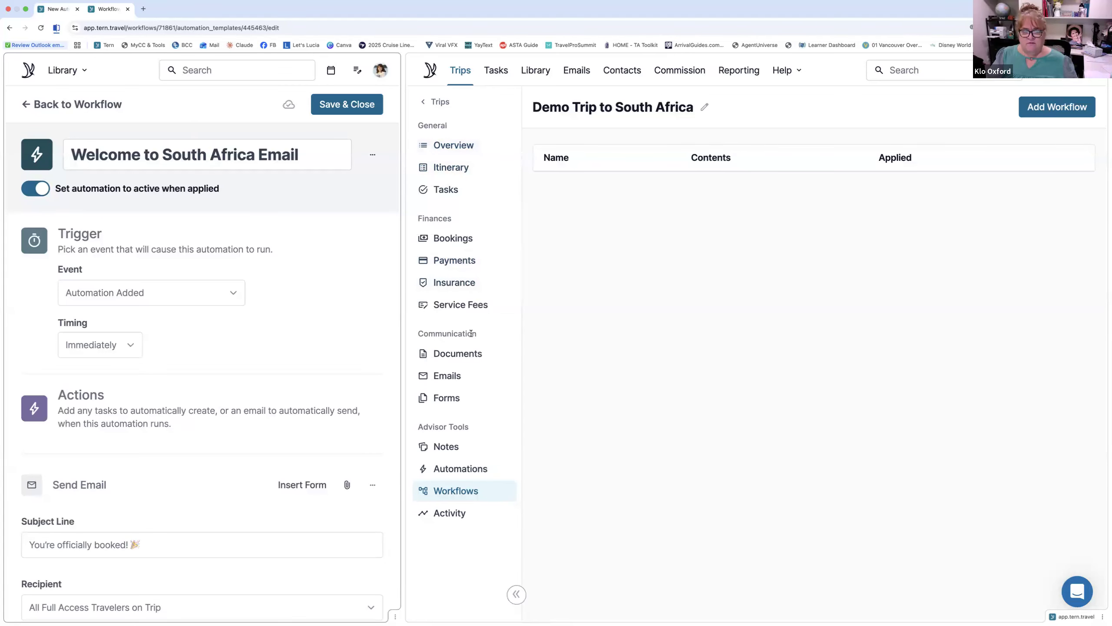
Remove the South Africa tag from Demo Trip to South Africa in its overview settings and add the existing tag again.
{"action": "left_click", "coordinate": [469, 144]}
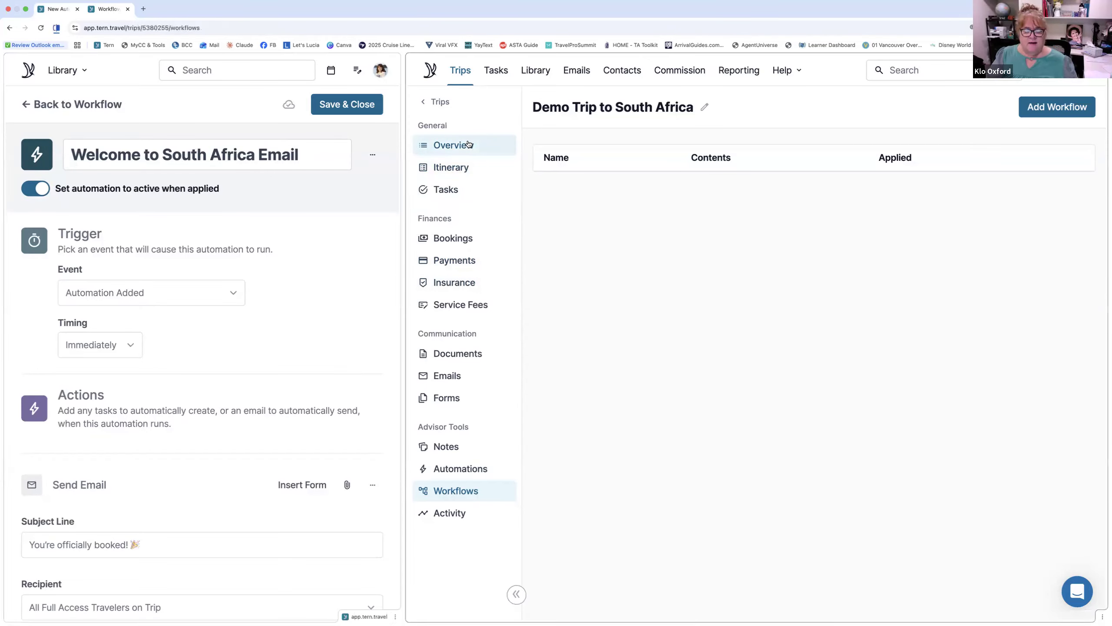
{"action": "scroll", "coordinate": [761, 457], "scroll_direction": "down", "scroll_amount": 5}
{"action": "scroll", "coordinate": [761, 456], "scroll_direction": "down", "scroll_amount": 6}
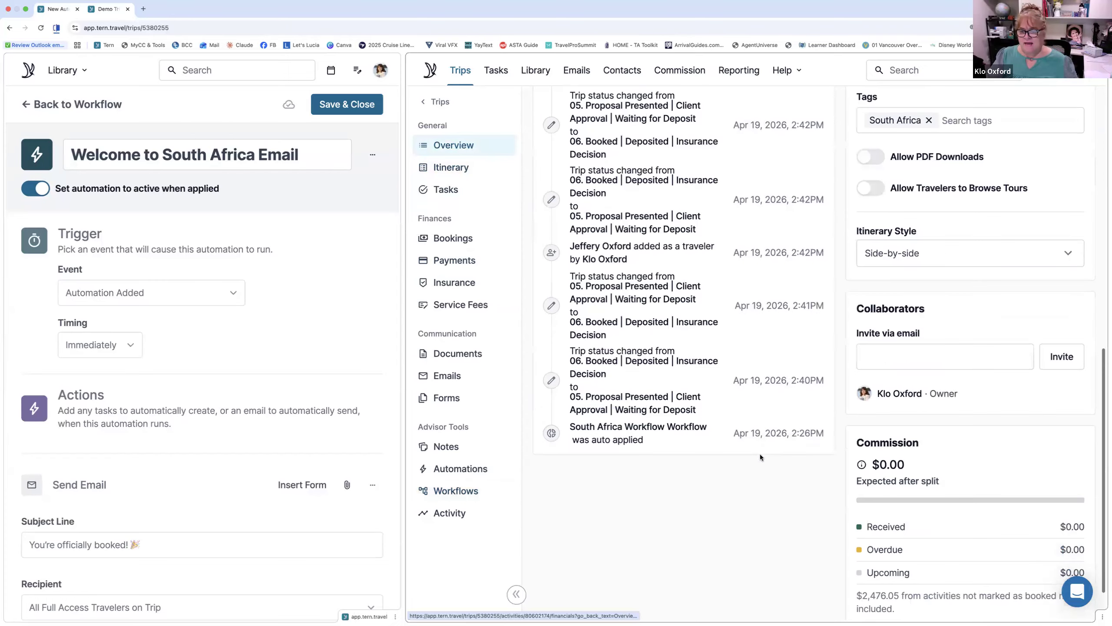
{"action": "scroll", "coordinate": [902, 476], "scroll_direction": "up", "scroll_amount": 3}
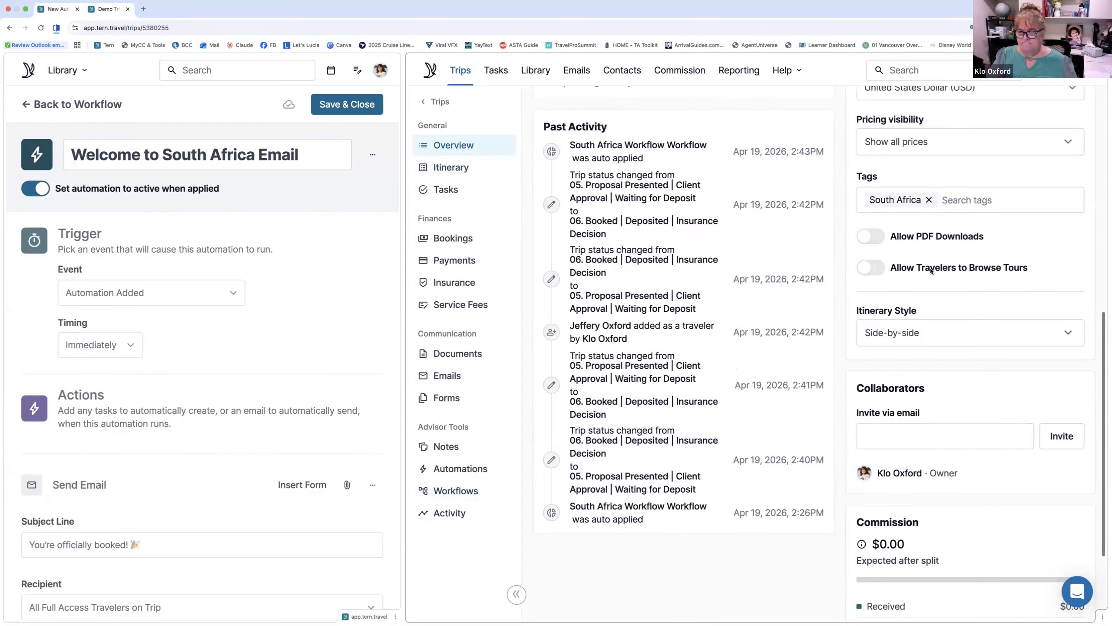
{"action": "left_click", "coordinate": [929, 208]}
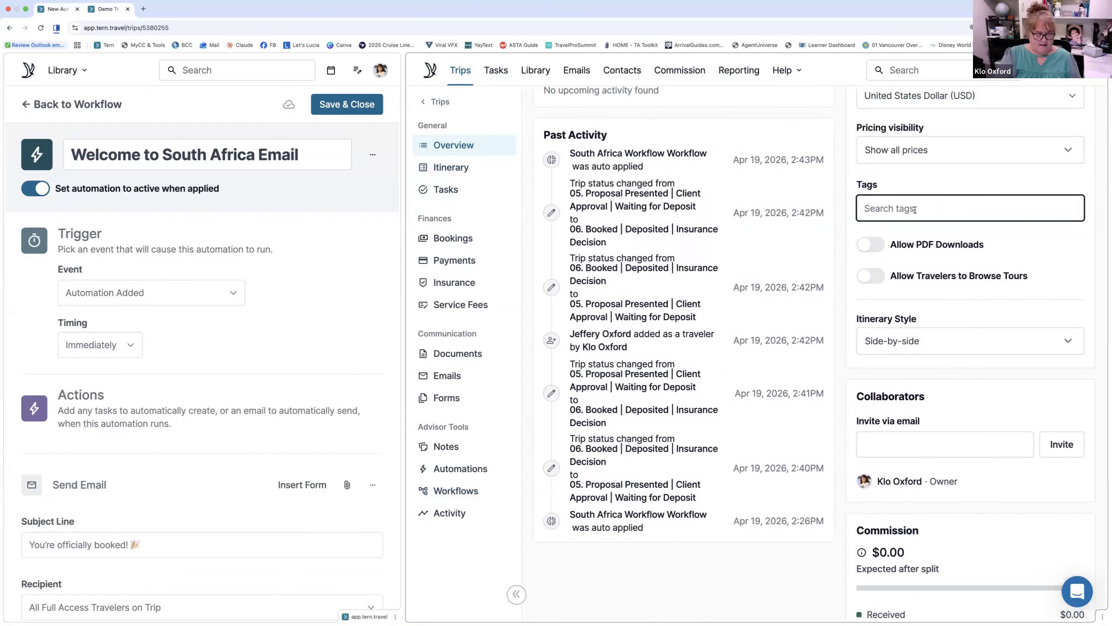
{"action": "type", "text": "south"}
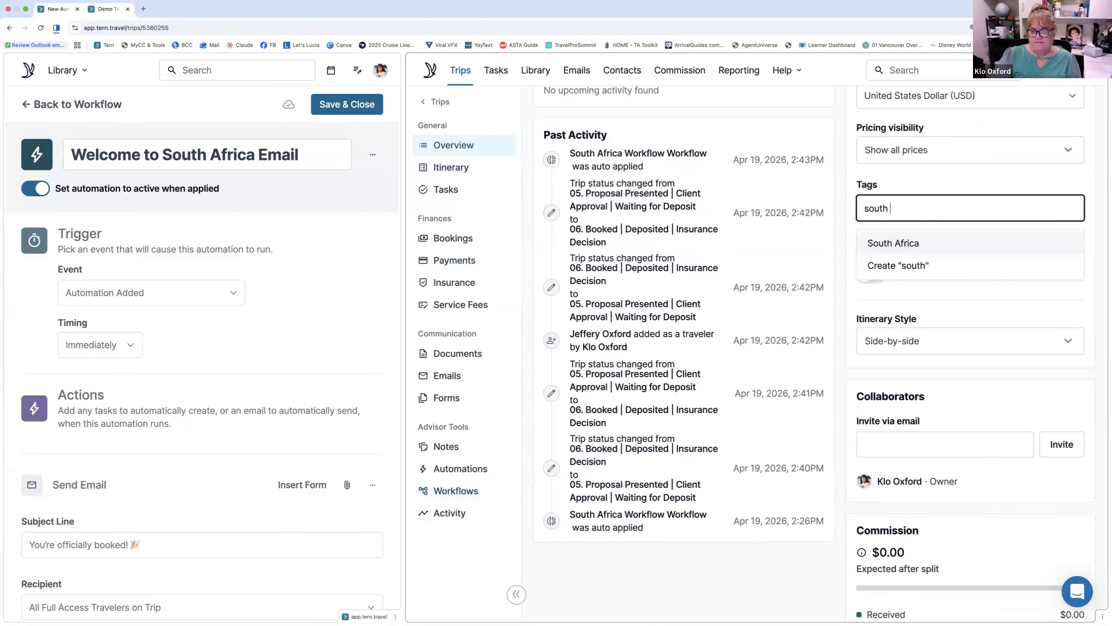
{"action": "left_click", "coordinate": [916, 244]}
Check the workflows and automations applied to Demo Trip to South Africa.
{"action": "left_click", "coordinate": [470, 490]}
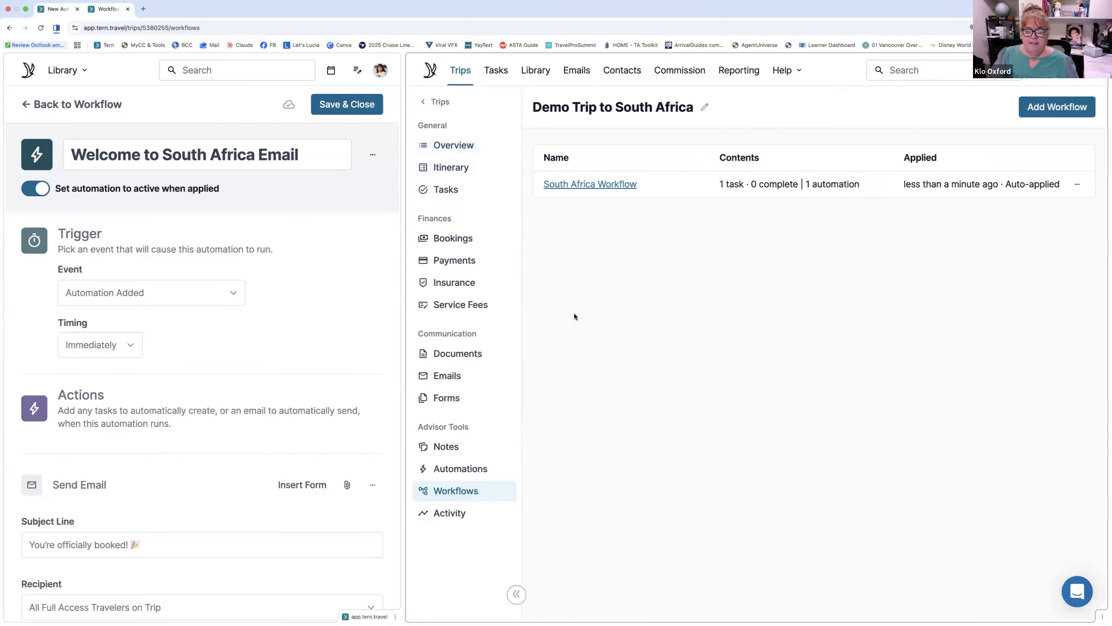
{"action": "left_click", "coordinate": [460, 468]}
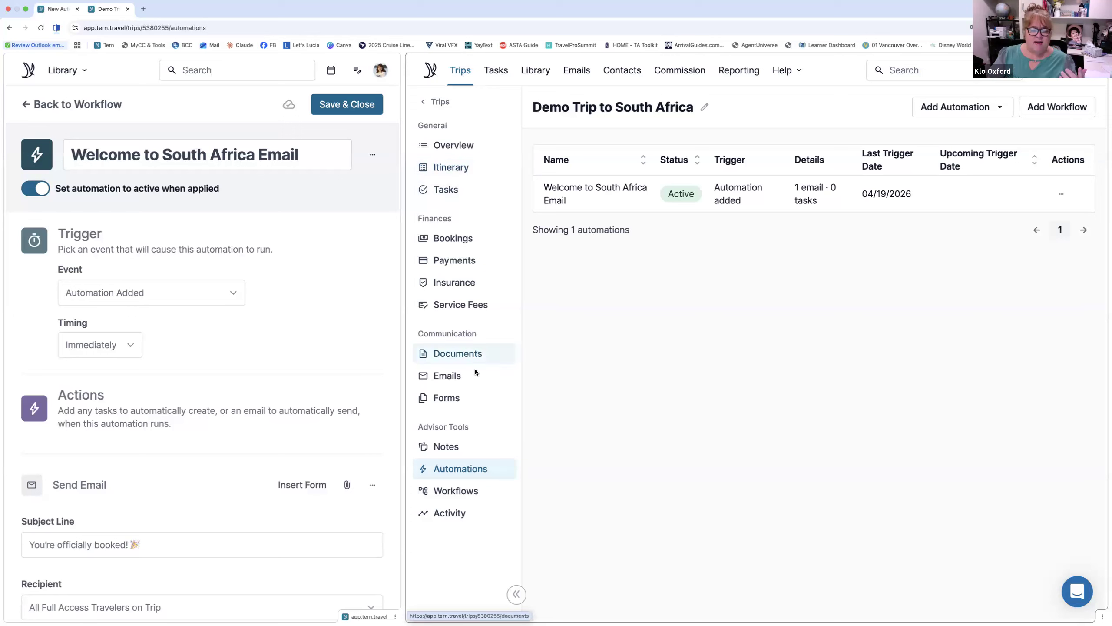
Examine the Don't Use folders in the template library for workflows, emails and forms.
{"action": "left_click", "coordinate": [536, 70]}
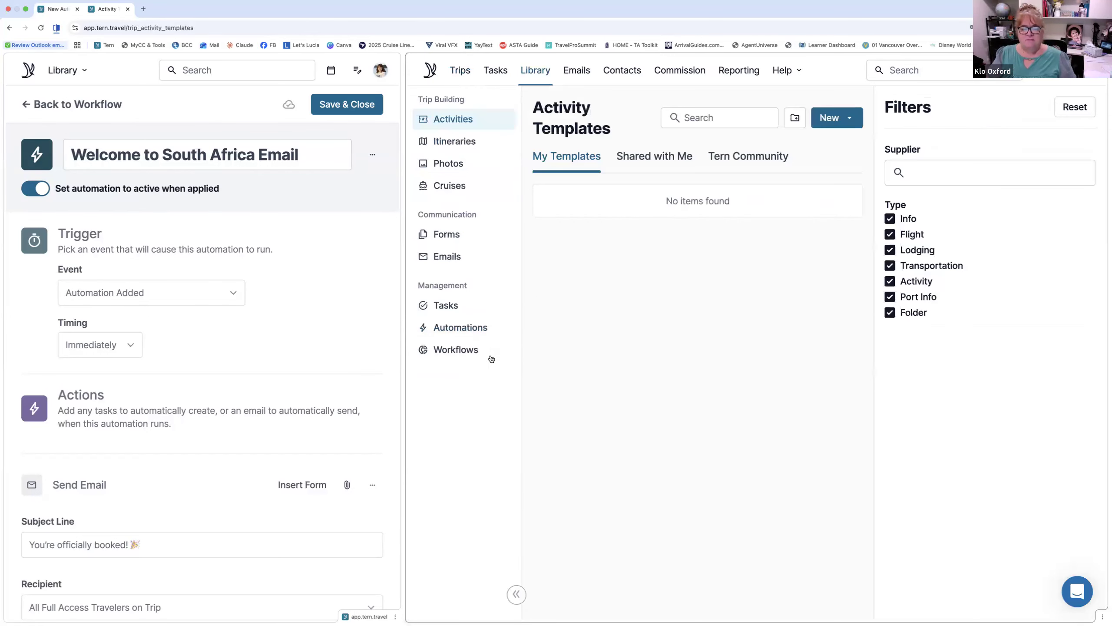
{"action": "left_click", "coordinate": [486, 350]}
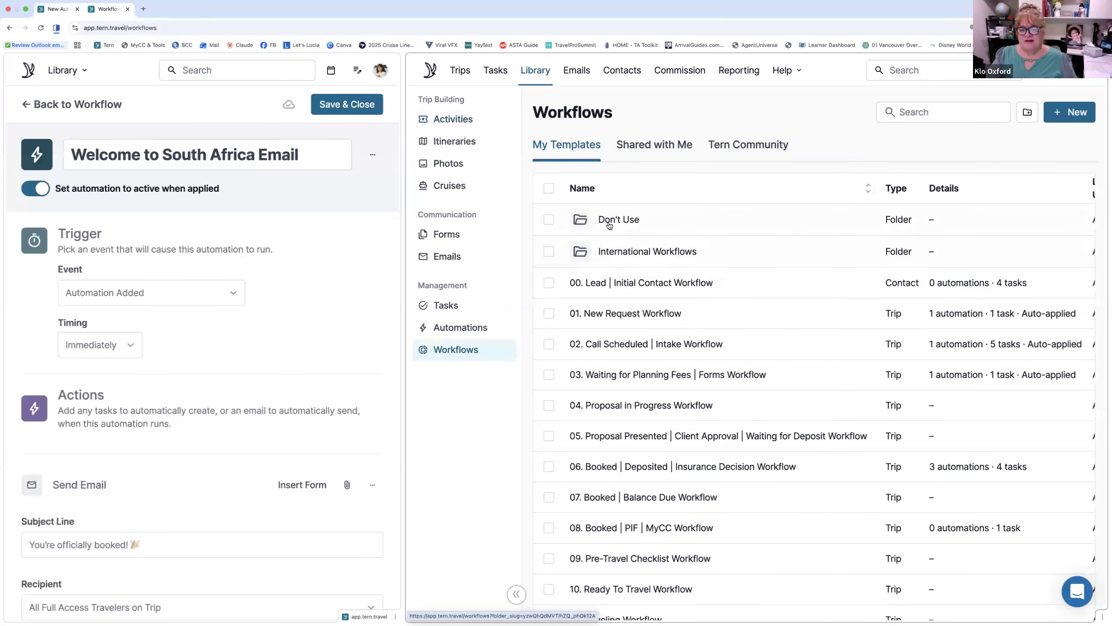
{"action": "left_click", "coordinate": [670, 220]}
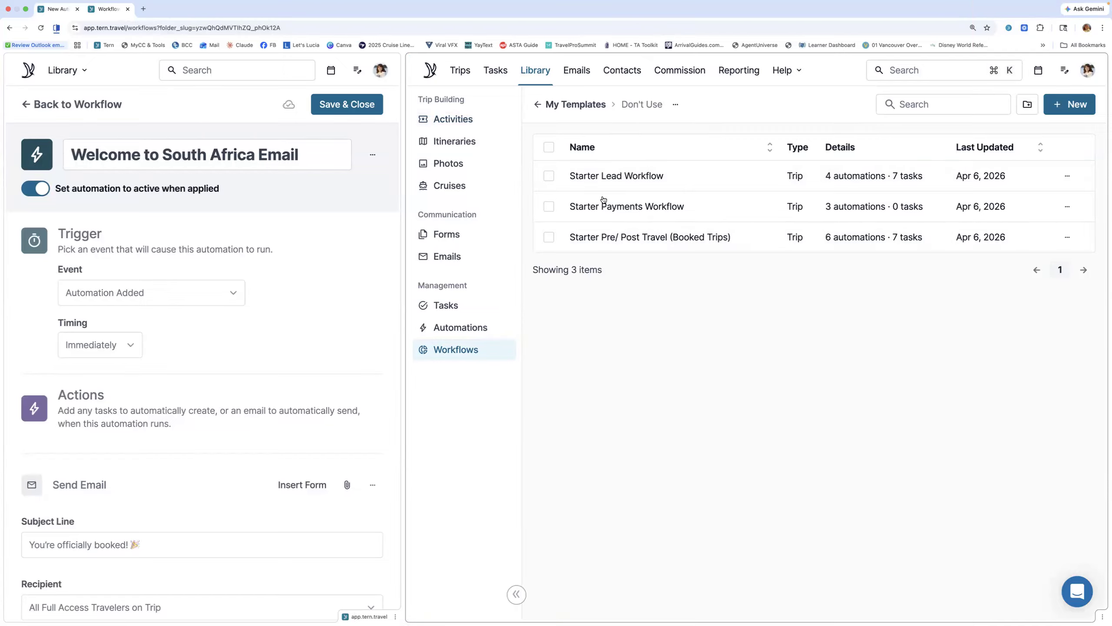
{"action": "left_click", "coordinate": [469, 255]}
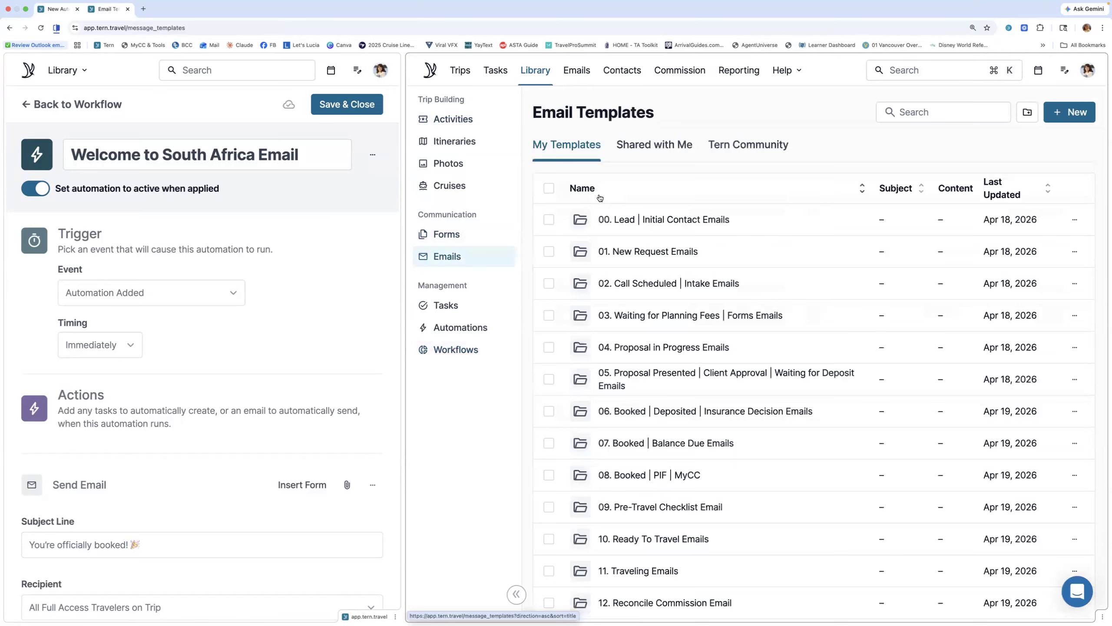
{"action": "scroll", "coordinate": [634, 283], "scroll_direction": "down", "scroll_amount": 3}
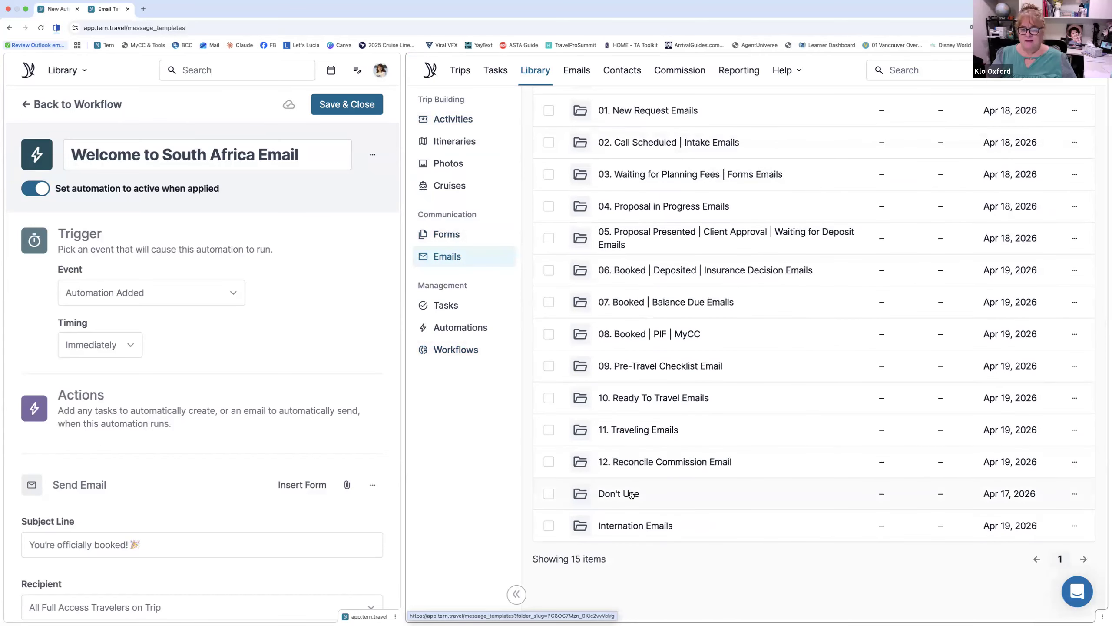
{"action": "left_click", "coordinate": [593, 474]}
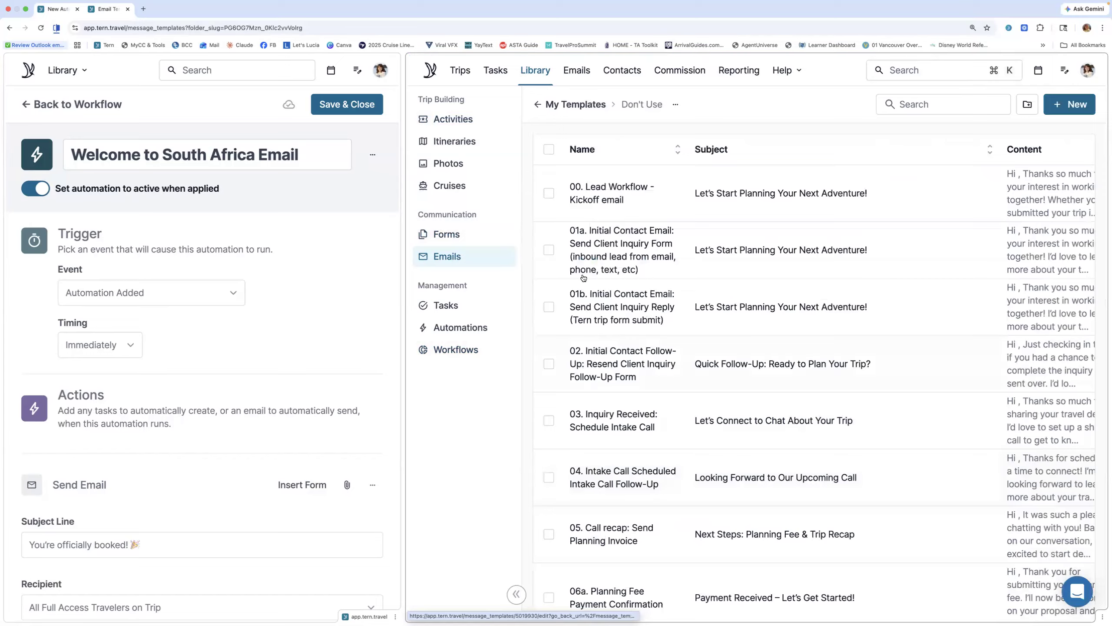
{"action": "left_click", "coordinate": [444, 236]}
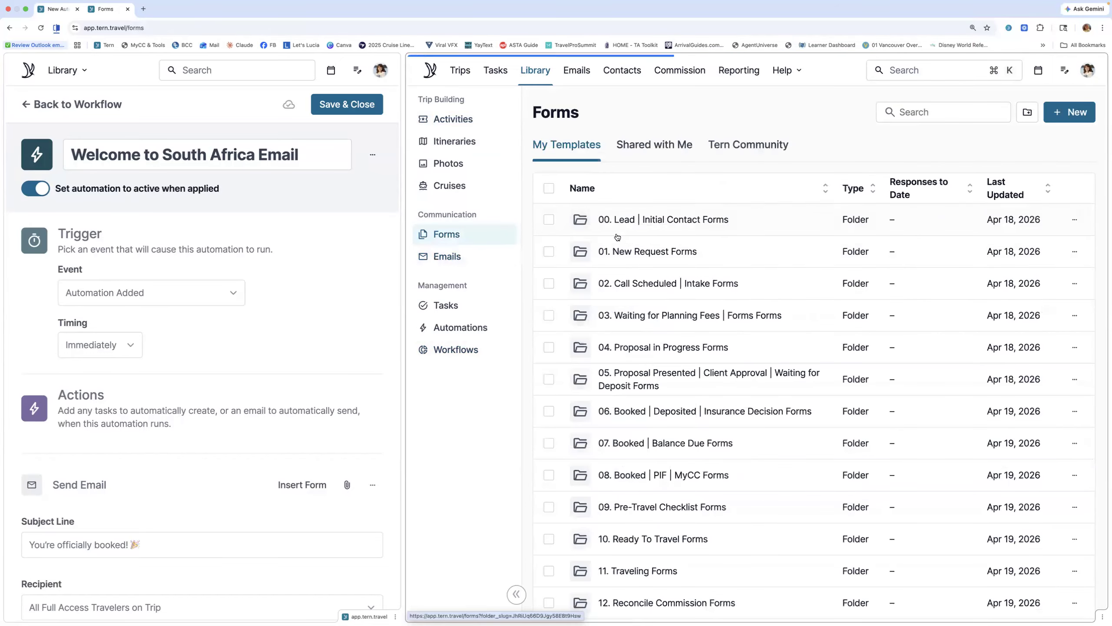
{"action": "scroll", "coordinate": [576, 447], "scroll_direction": "down", "scroll_amount": 3}
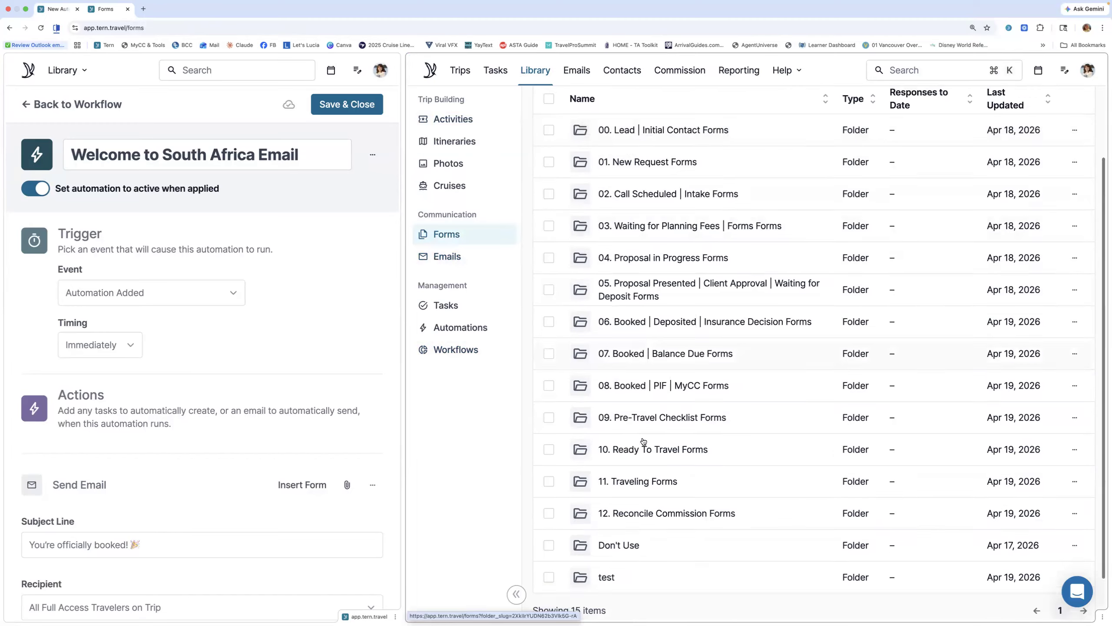
{"action": "left_click", "coordinate": [615, 494]}
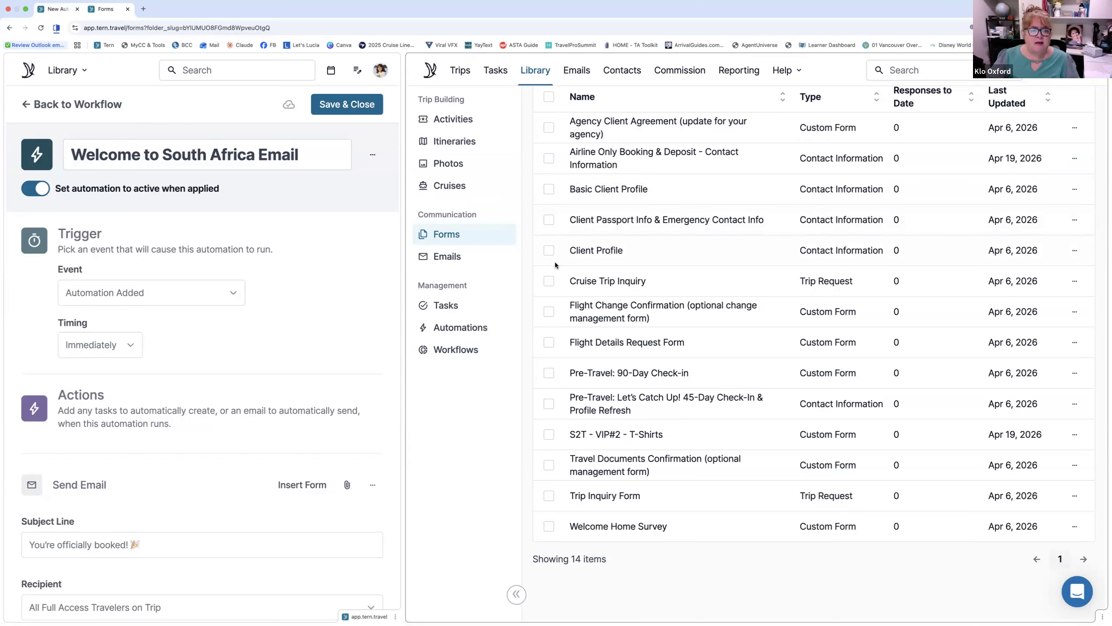
Switch to the Safari window with the other Tern account and open the Destination | International Workflows folder in its workflow library.
{"action": "key", "text": "ctrl+Up"}
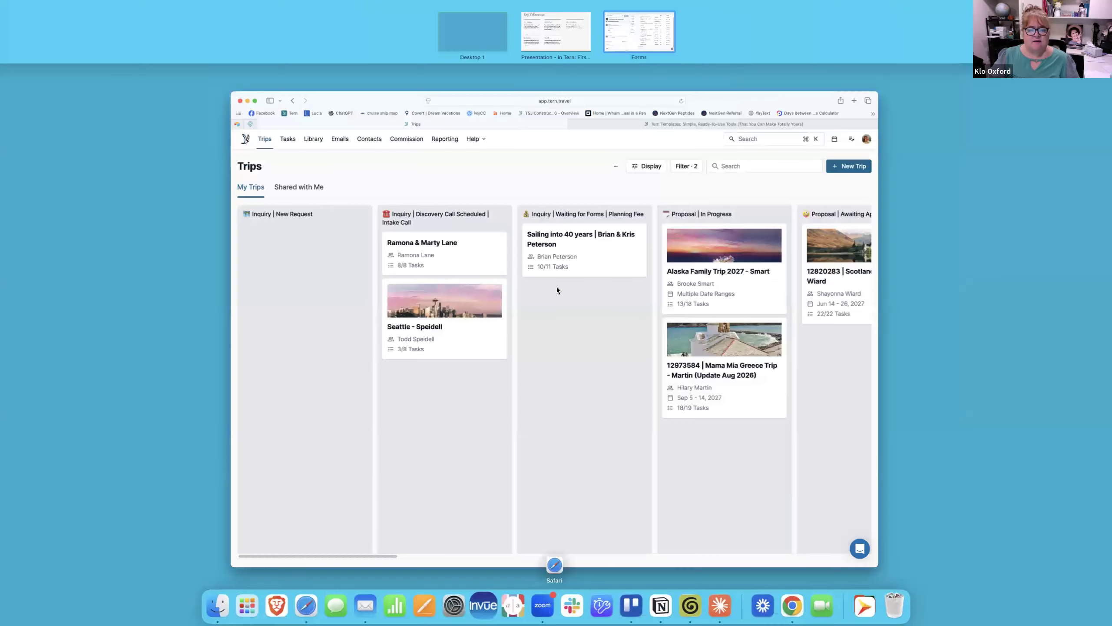
{"action": "left_click", "coordinate": [511, 218]}
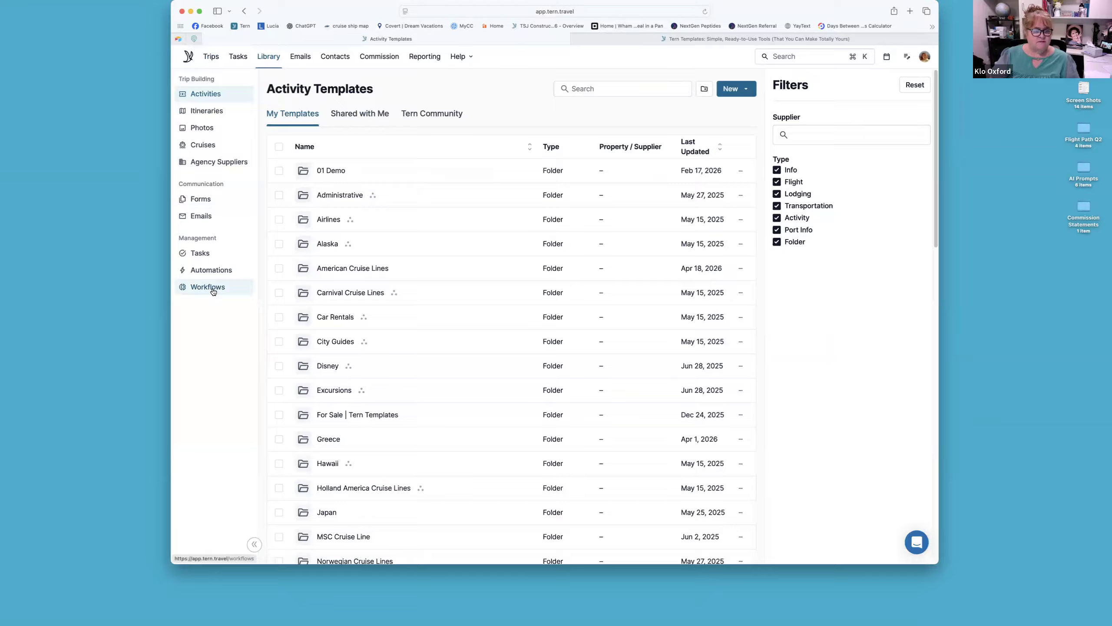
{"action": "scroll", "coordinate": [358, 306], "scroll_direction": "down", "scroll_amount": 4}
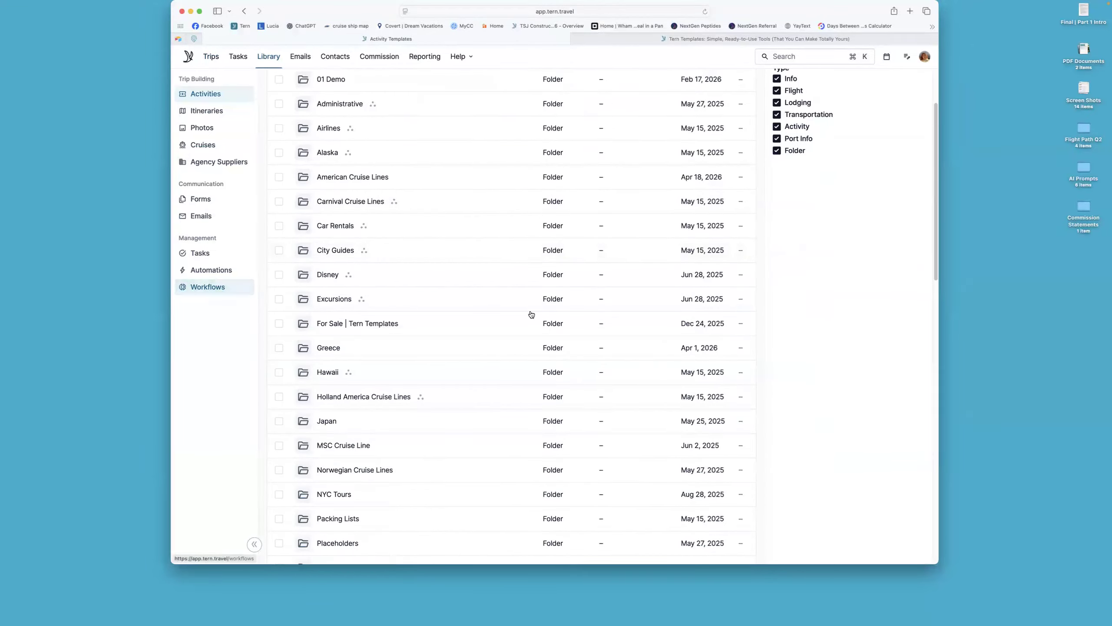
{"action": "scroll", "coordinate": [560, 323], "scroll_direction": "down", "scroll_amount": 1}
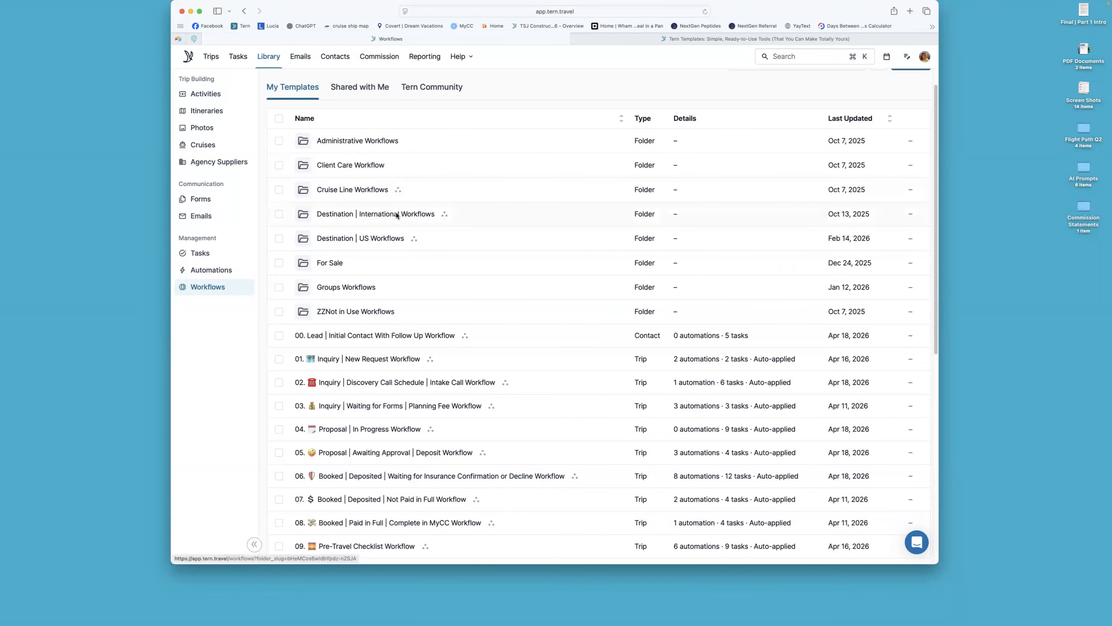
{"action": "left_click", "coordinate": [677, 259]}
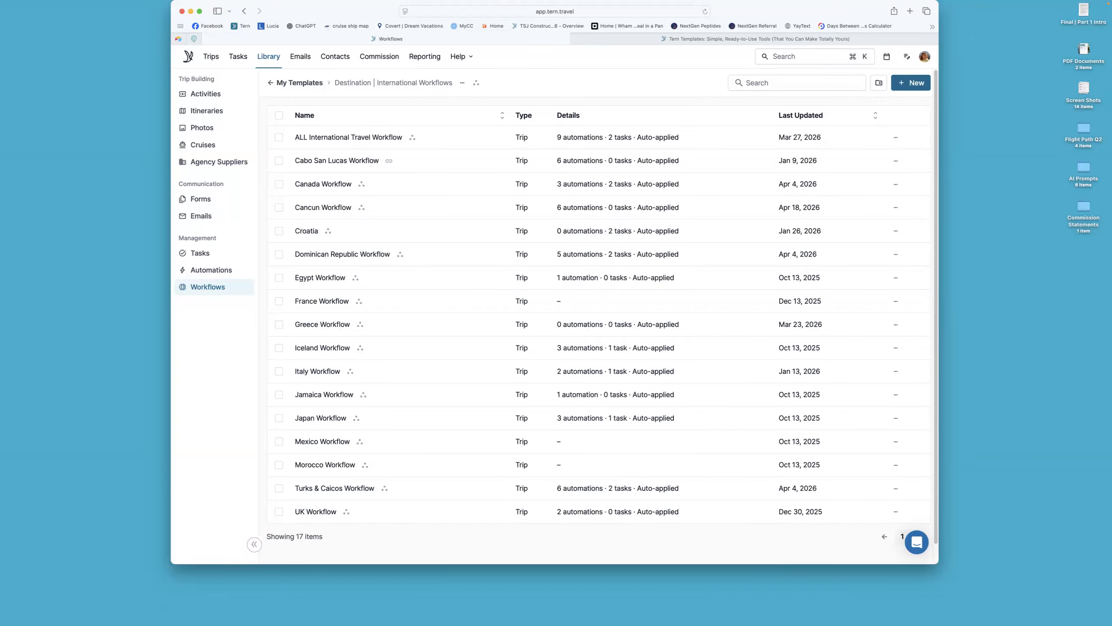
Return to the split-view browser window and review the list of numbered workflow templates in the library.
{"action": "key", "text": "ctrl+Up"}
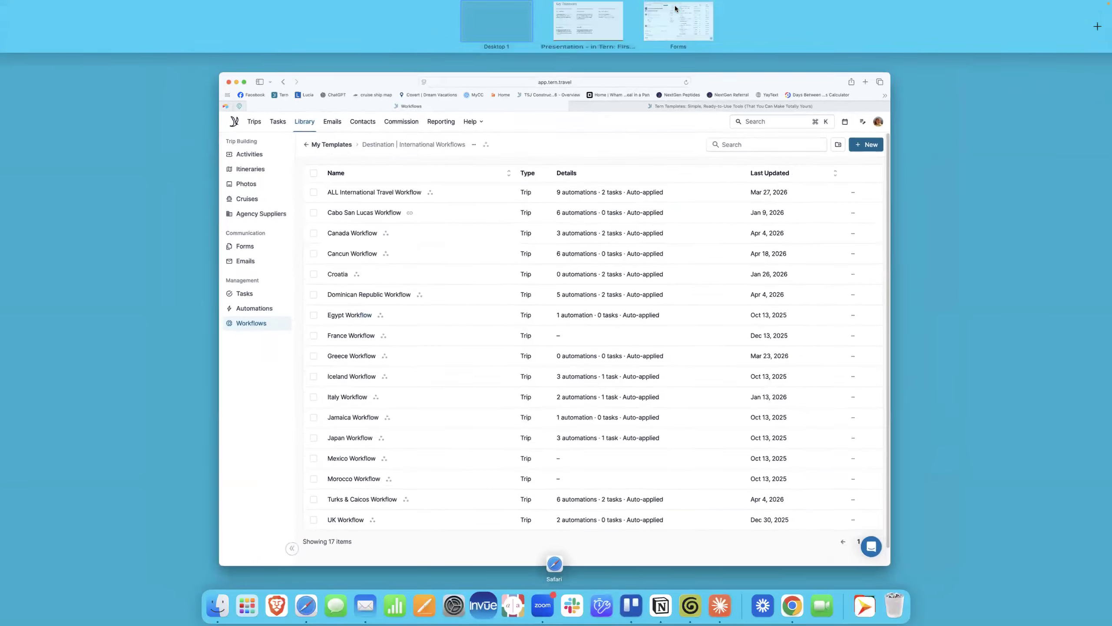
{"action": "left_click", "coordinate": [670, 27]}
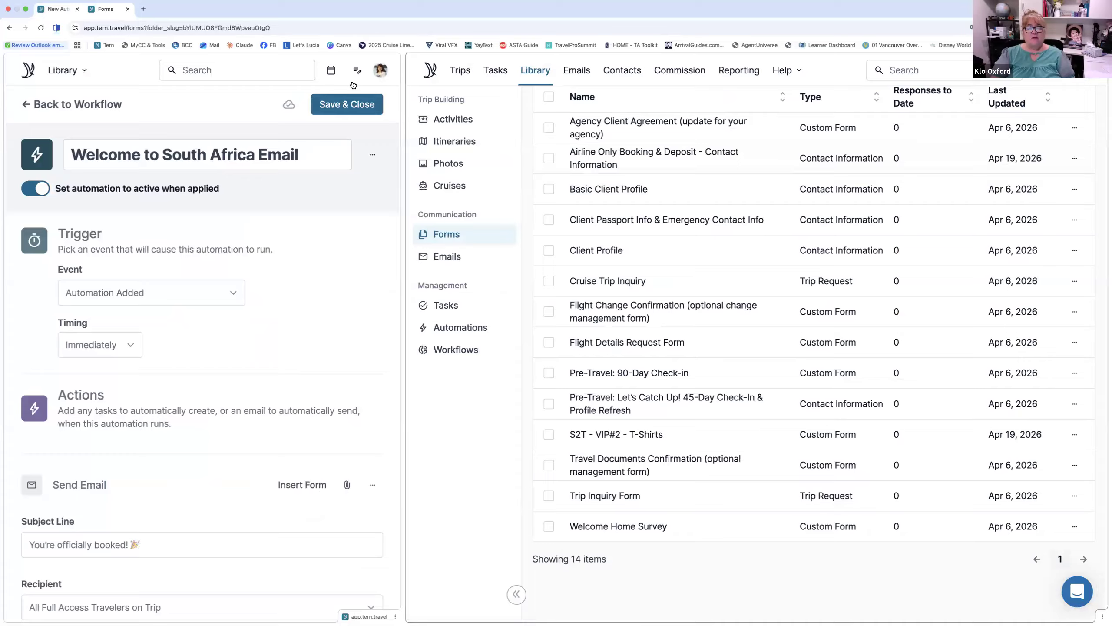
{"action": "left_click", "coordinate": [454, 349]}
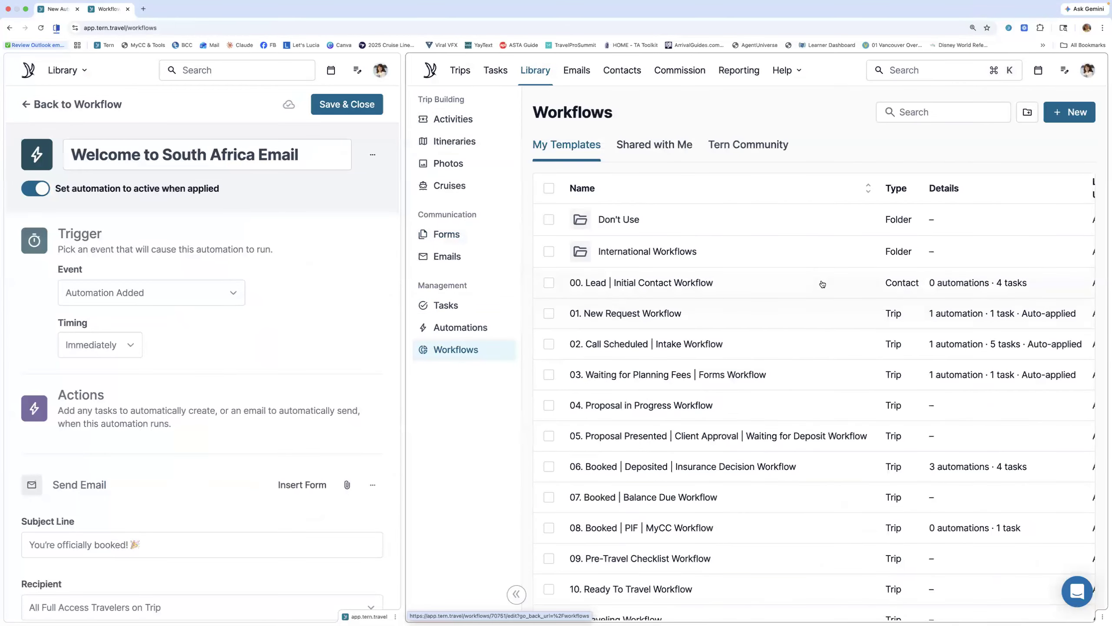
{"action": "scroll", "coordinate": [823, 284], "scroll_direction": "down", "scroll_amount": 2}
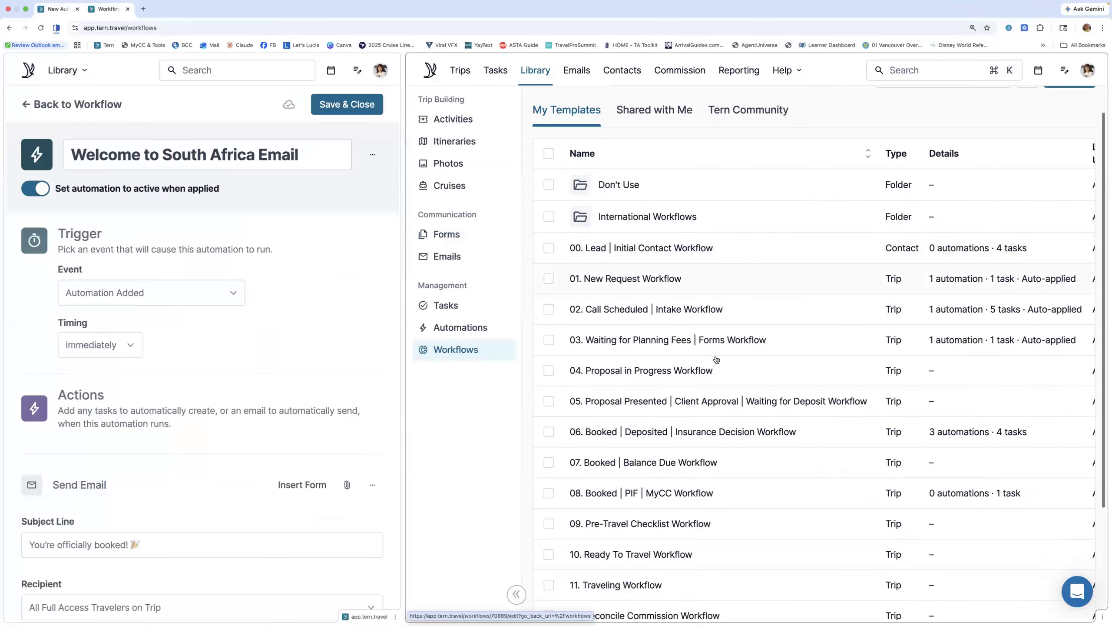
{"action": "scroll", "coordinate": [824, 360], "scroll_direction": "down", "scroll_amount": 1}
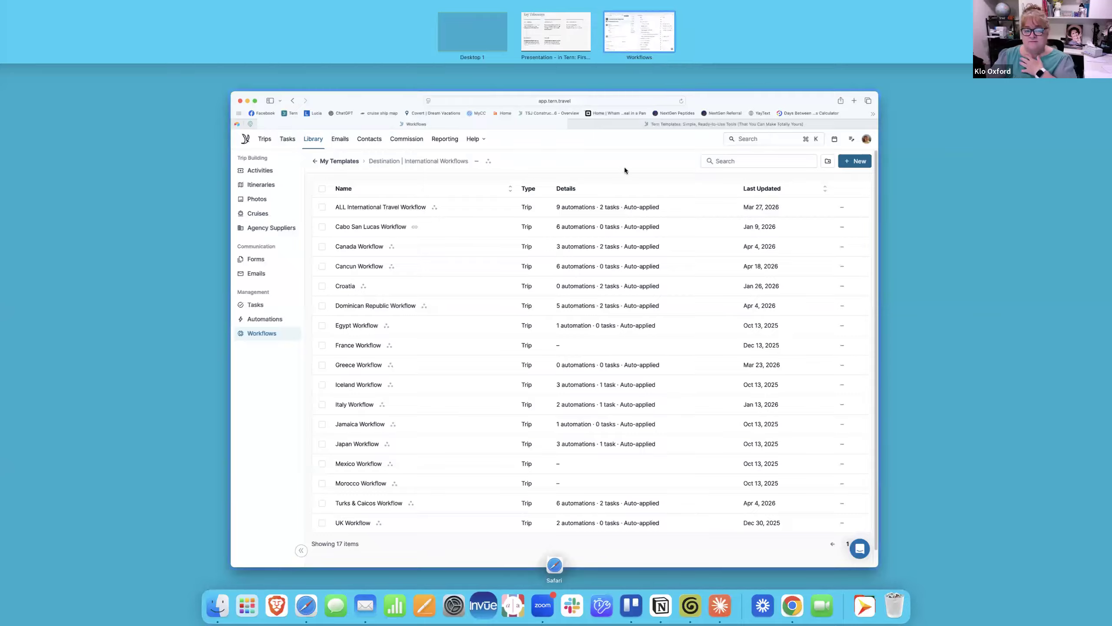
Switch back to the Safari window and open the 04. Proposal | In Progress Workflow from the workflow library.
{"action": "left_click", "coordinate": [624, 170]}
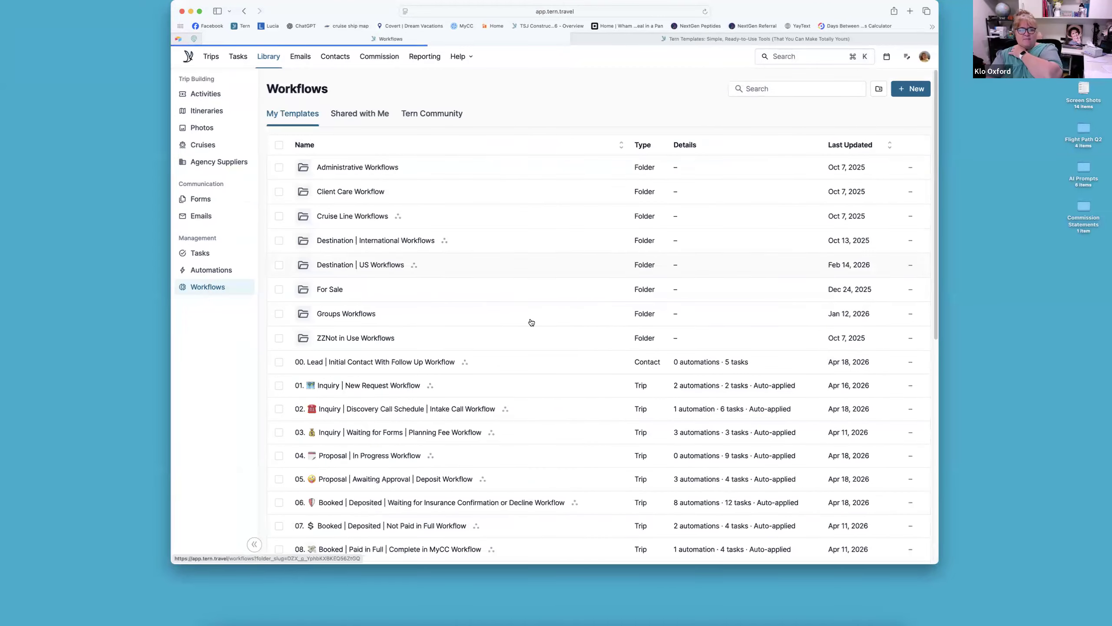
{"action": "scroll", "coordinate": [388, 407], "scroll_direction": "down", "scroll_amount": 2}
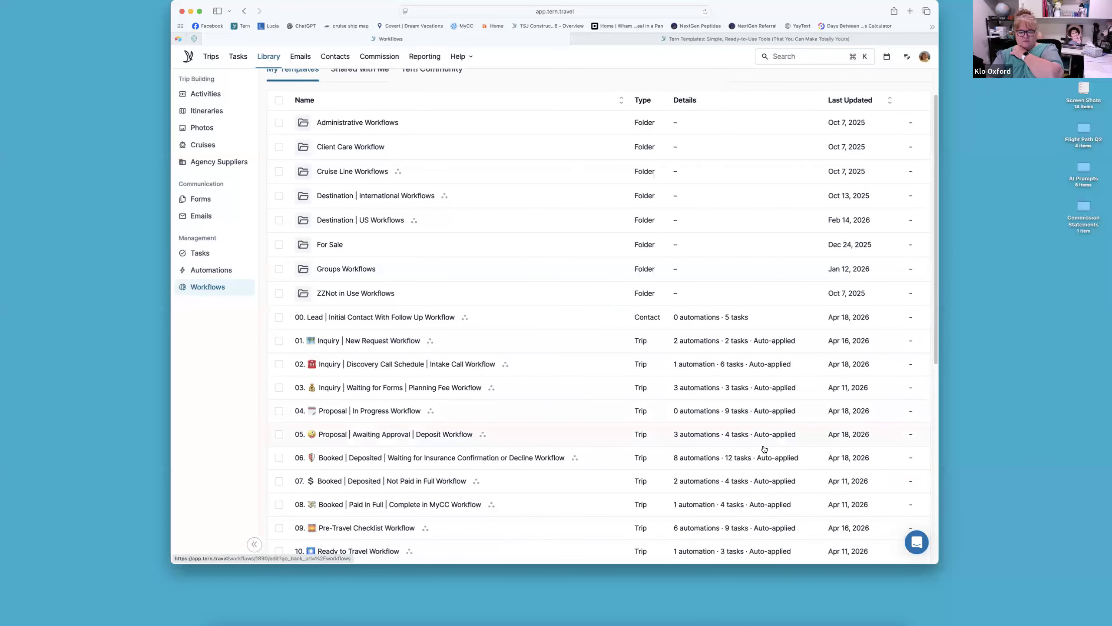
{"action": "left_click", "coordinate": [375, 412]}
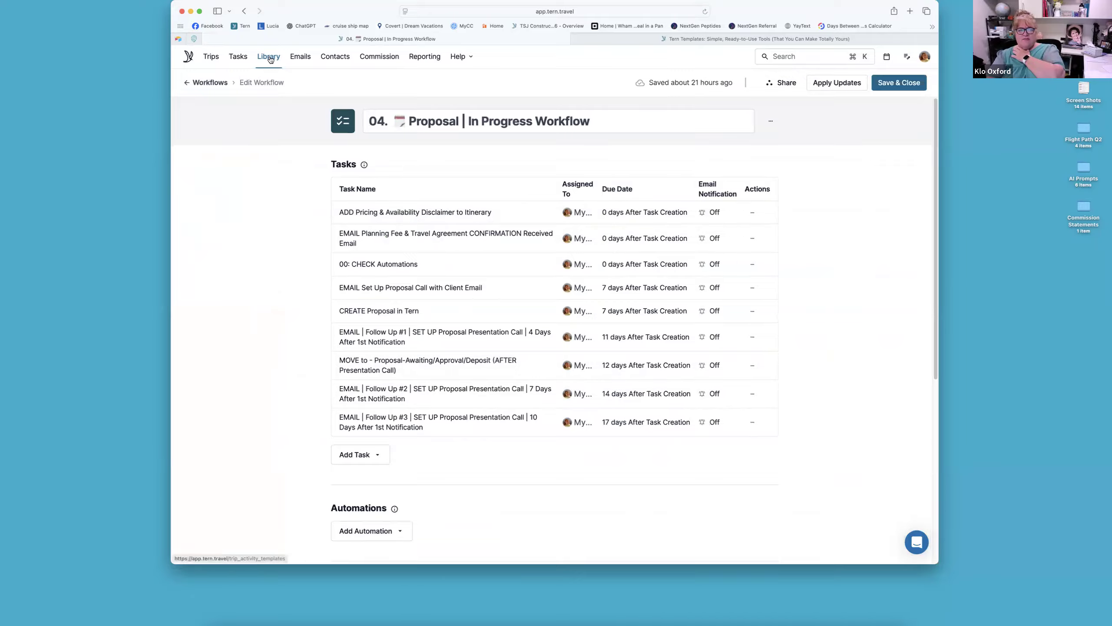
Open the Pricing, Availability & Content Disclaimer template from the Administrative activity folder in a new tab, and return to the workflow.
{"action": "right_click", "coordinate": [270, 60]}
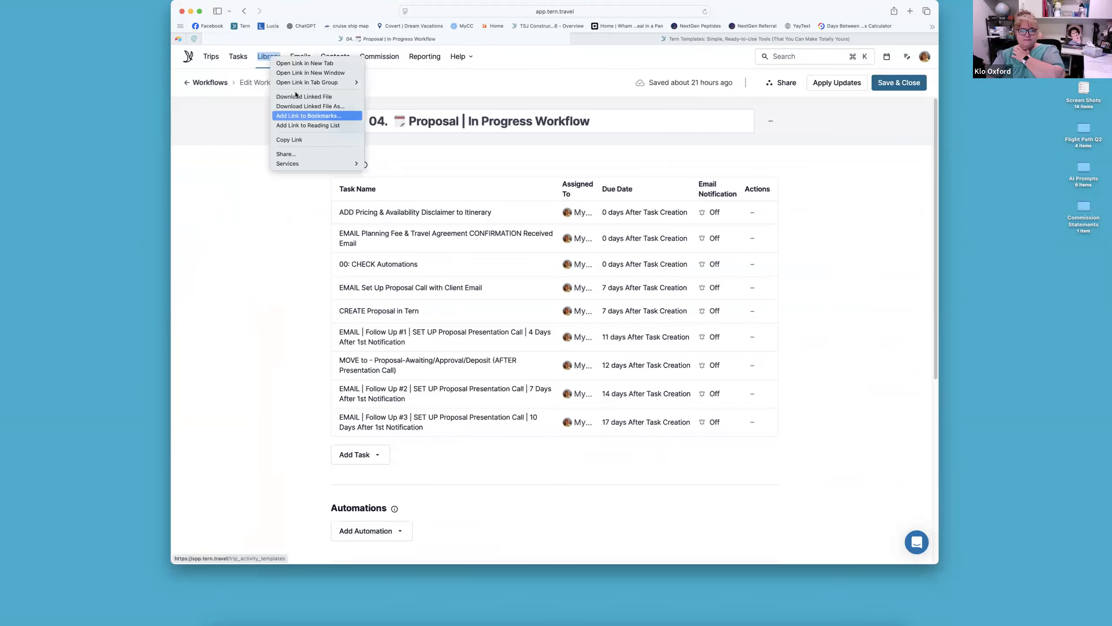
{"action": "left_click", "coordinate": [304, 63]}
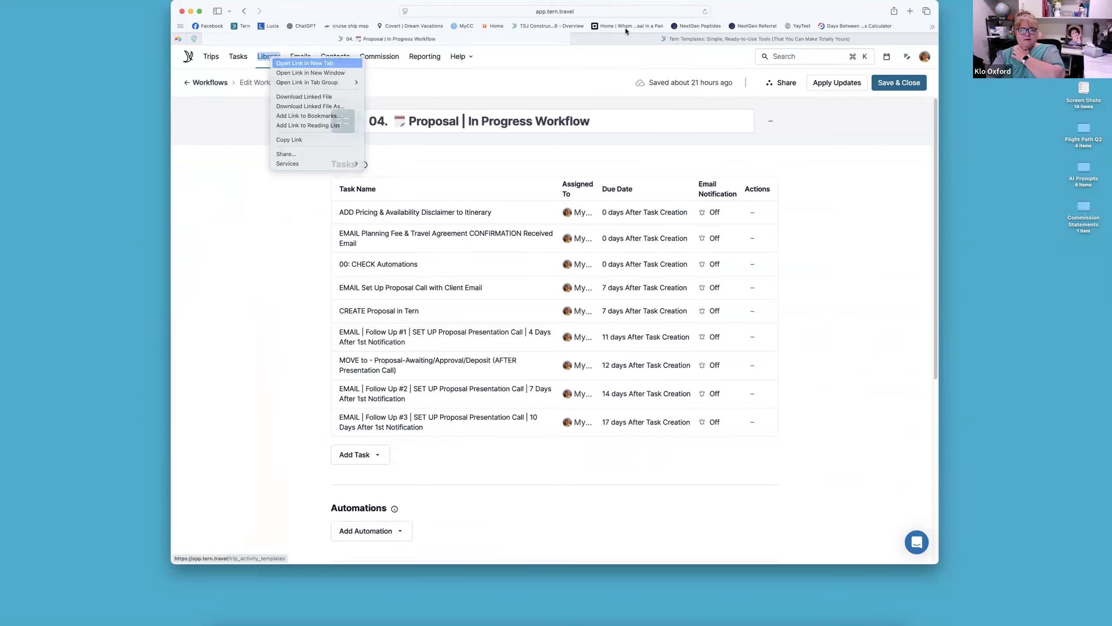
{"action": "left_click", "coordinate": [812, 39]}
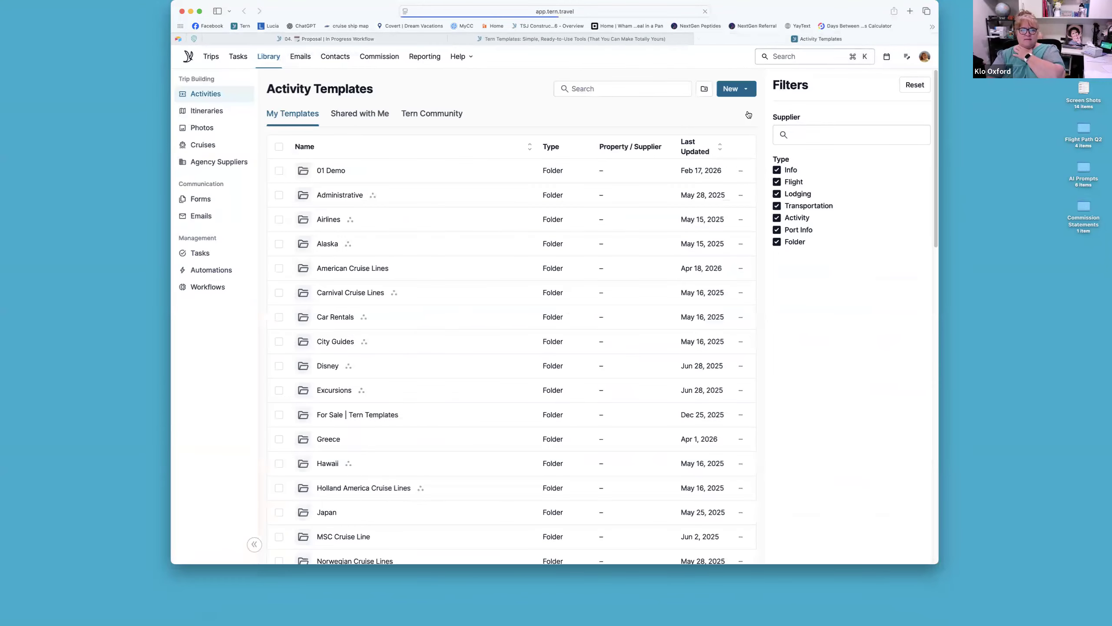
{"action": "left_click", "coordinate": [350, 196]}
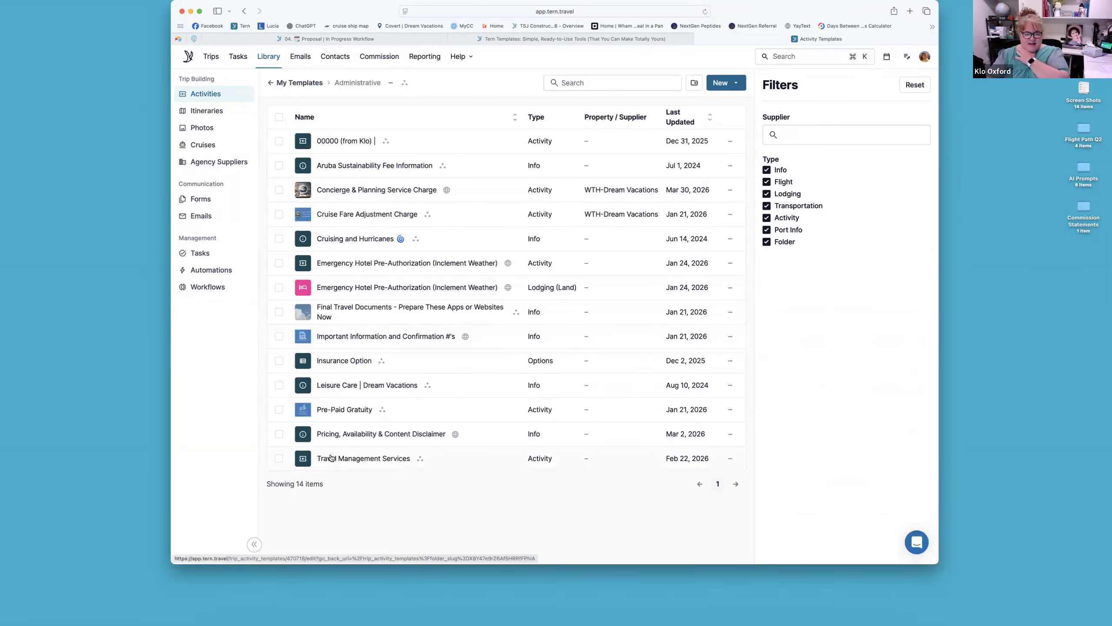
{"action": "left_click", "coordinate": [407, 426]}
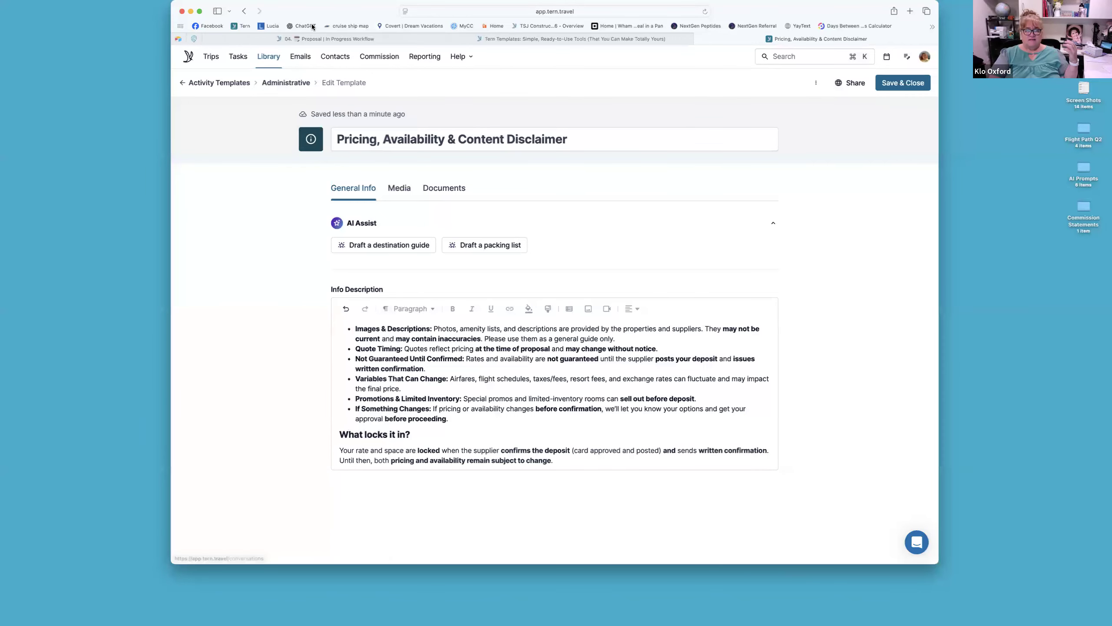
{"action": "left_click", "coordinate": [377, 38]}
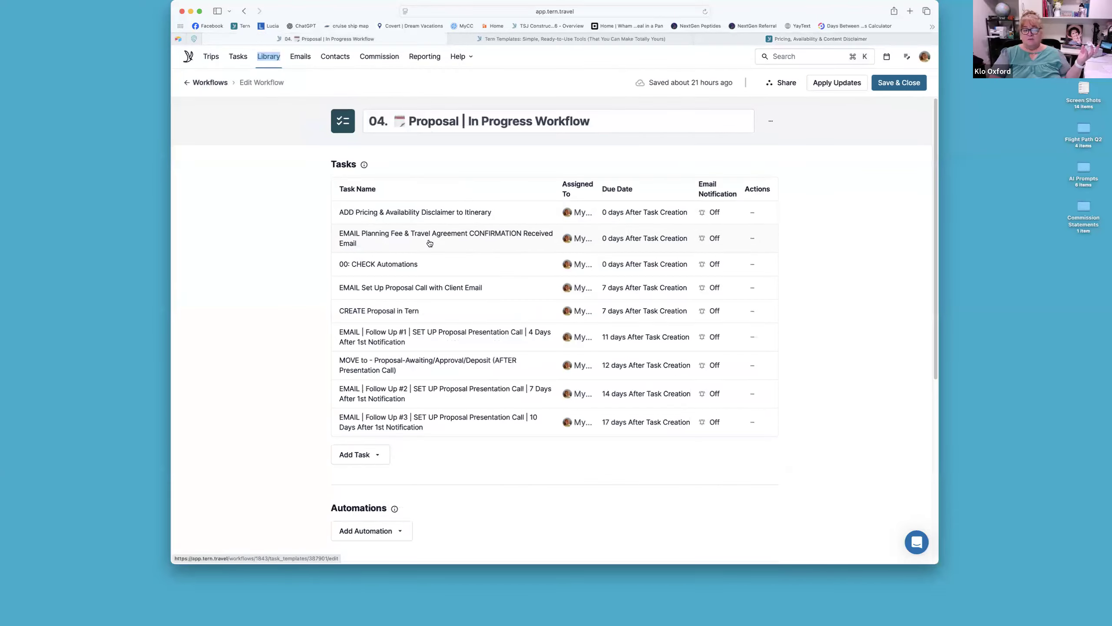
Rename the planning fee confirmation task to "EMAIL | Planning Fee & Travel Agreement CONFIRMATION Received Email" and save it.
{"action": "left_click", "coordinate": [381, 240]}
{"action": "left_click", "coordinate": [375, 115]}
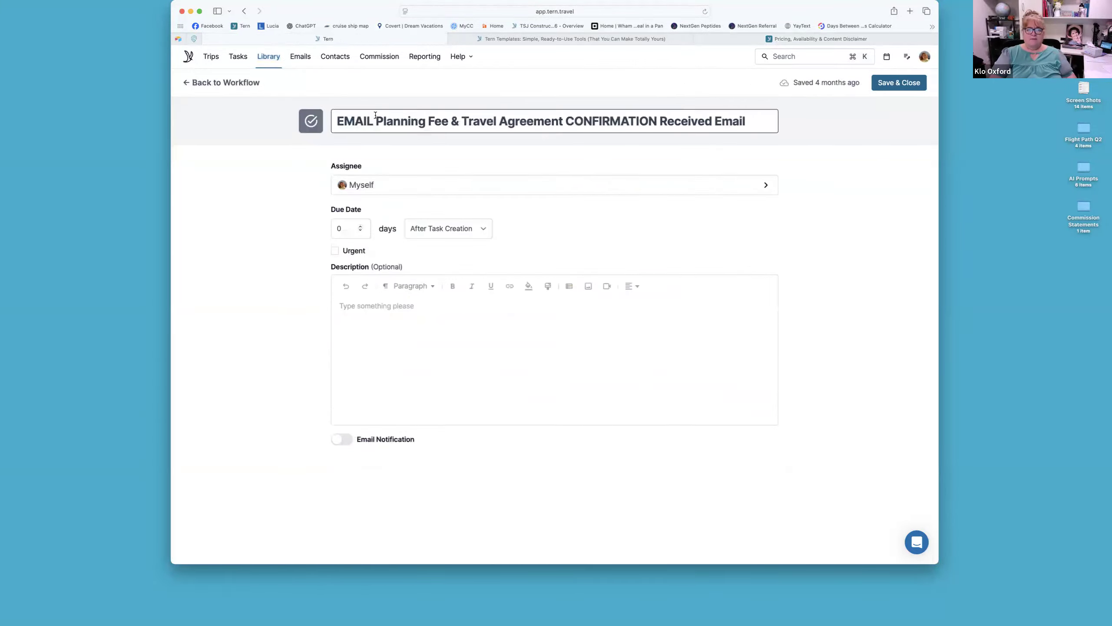
{"action": "type", "text": "|"}
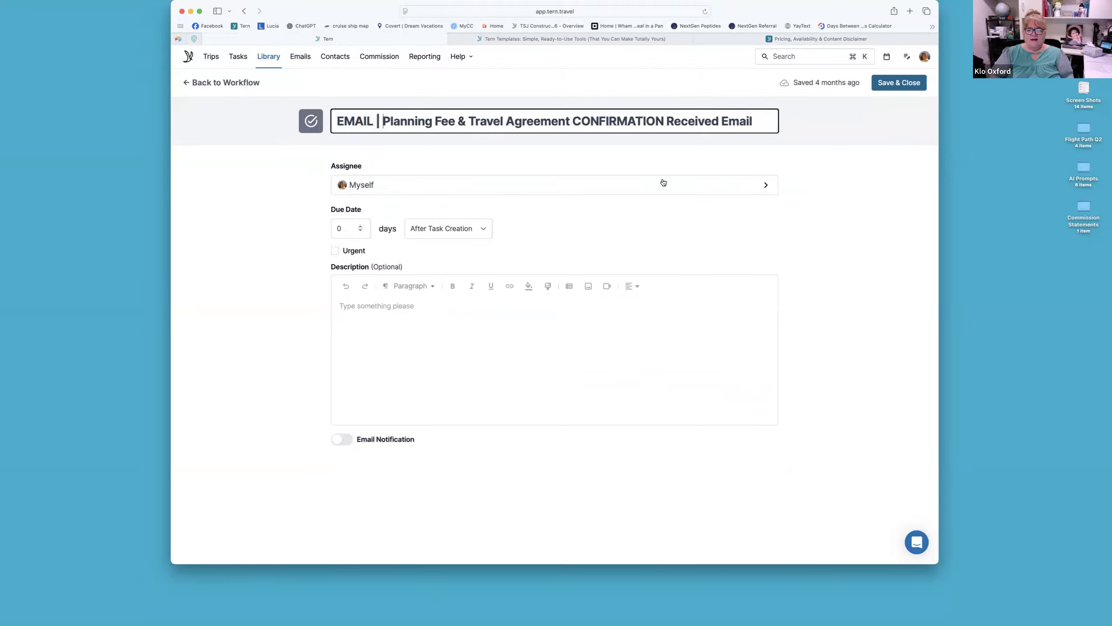
{"action": "left_click", "coordinate": [894, 84]}
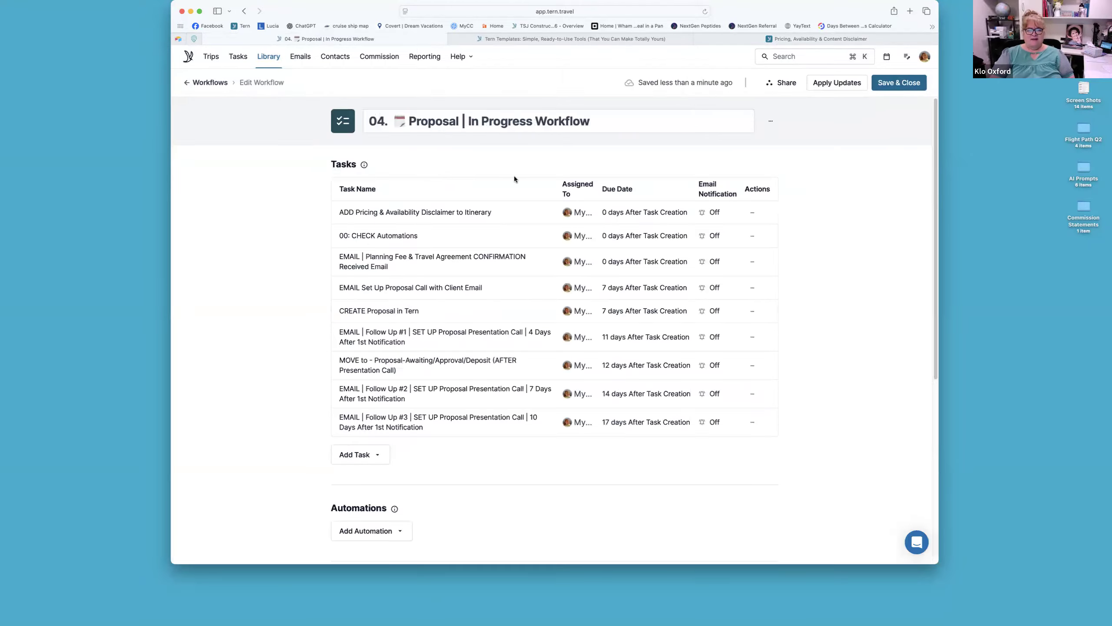
Rename the pricing disclaimer task to "ADD | Pricing & Availability Disclaimer to Itinerary" and save it.
{"action": "left_click", "coordinate": [406, 217]}
{"action": "left_click", "coordinate": [388, 123]}
{"action": "left_click", "coordinate": [365, 119]}
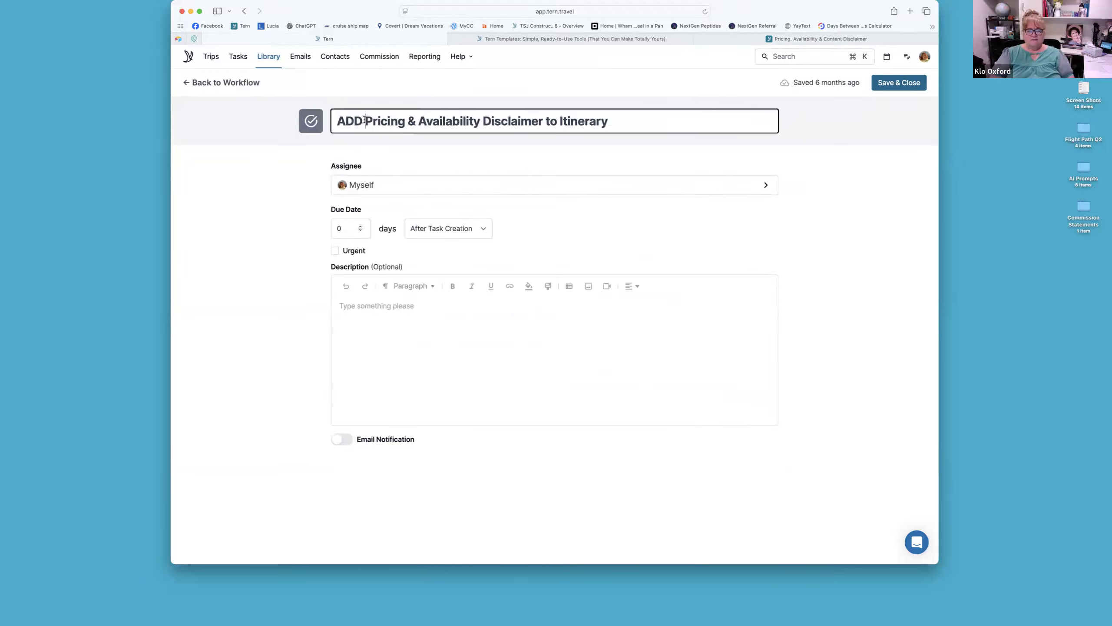
{"action": "type", "text": "|"}
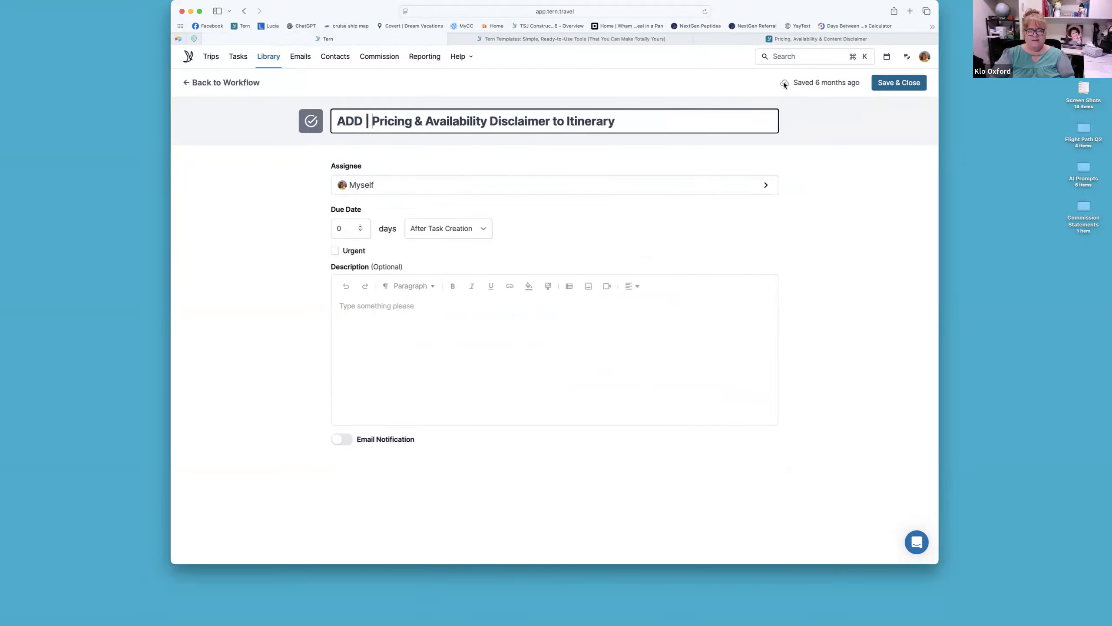
{"action": "left_click", "coordinate": [899, 83]}
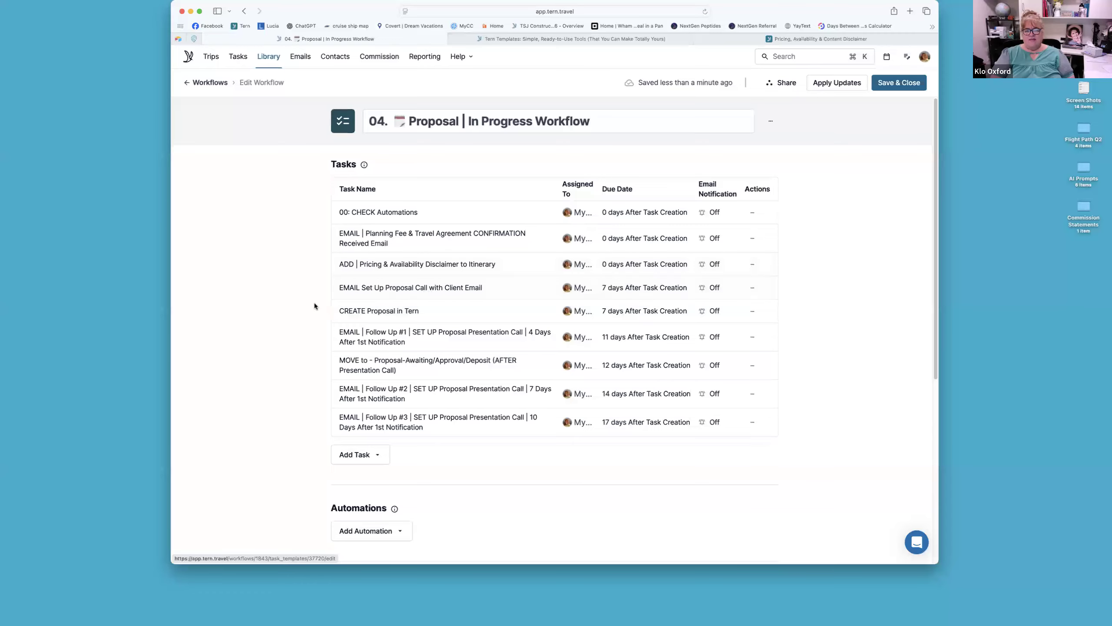
Rename the proposal call email task to "EMAIL | Set Up Proposal Call with Client Email" and save it.
{"action": "left_click", "coordinate": [406, 292]}
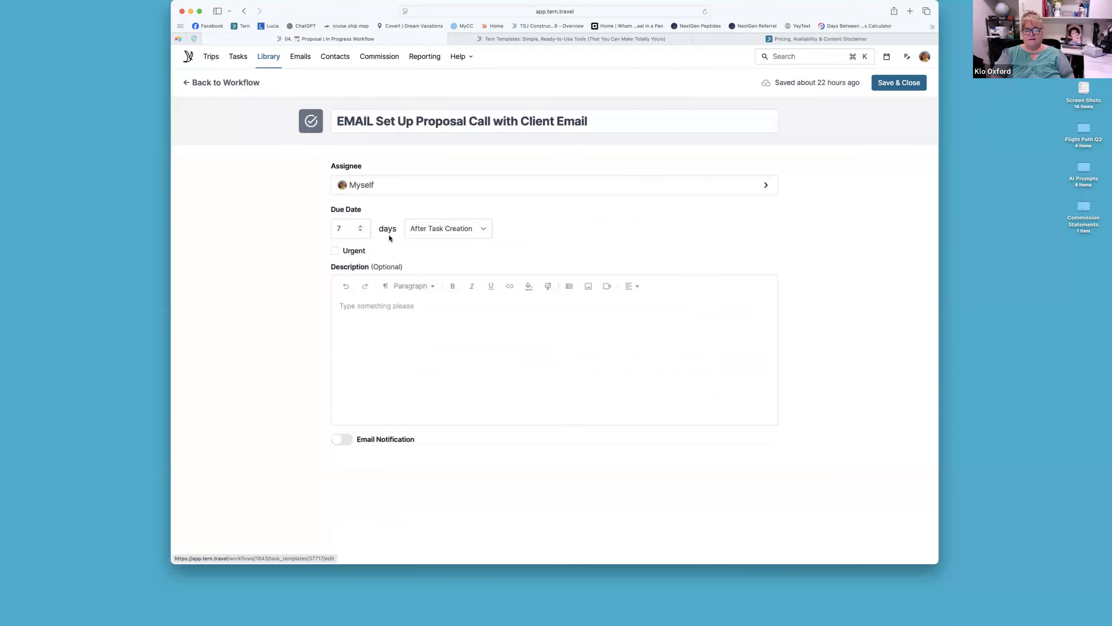
{"action": "left_click", "coordinate": [377, 126]}
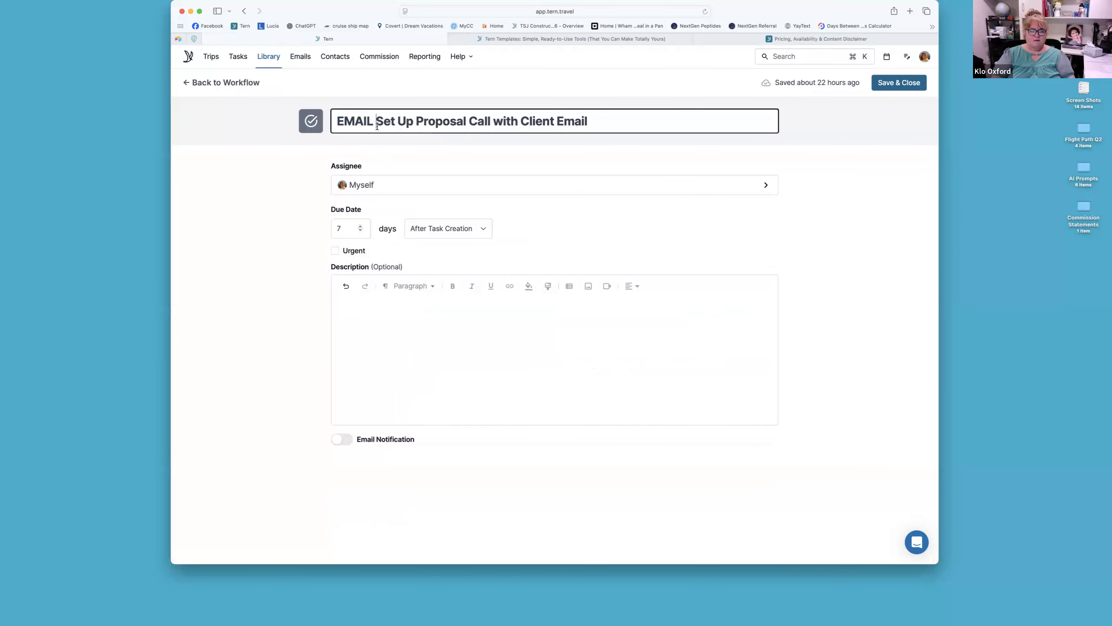
{"action": "type", "text": "|"}
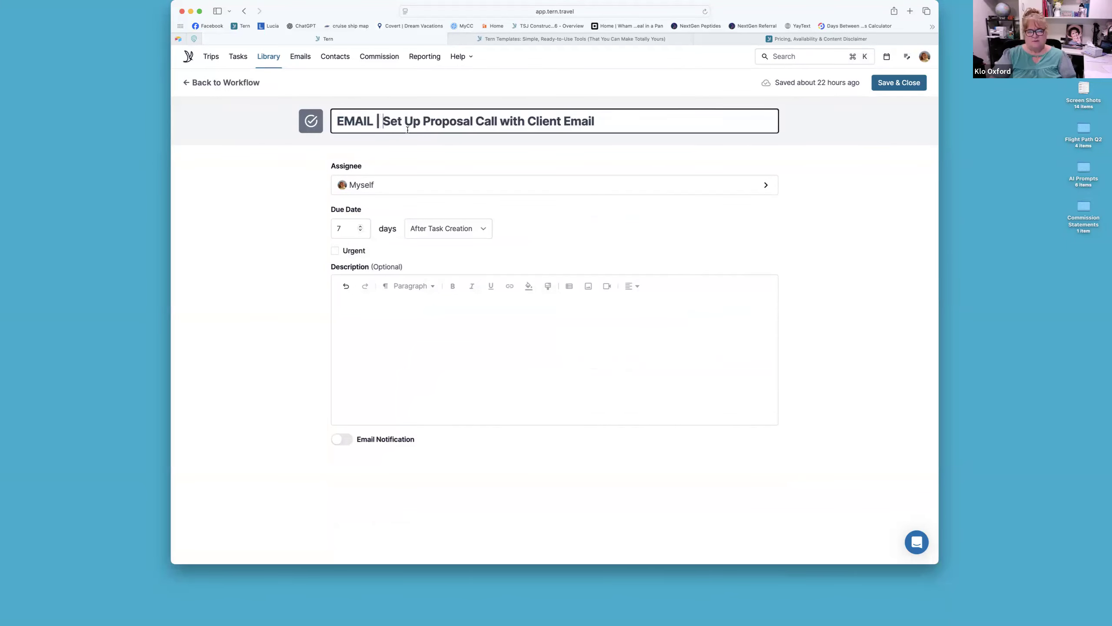
{"action": "left_click", "coordinate": [891, 86]}
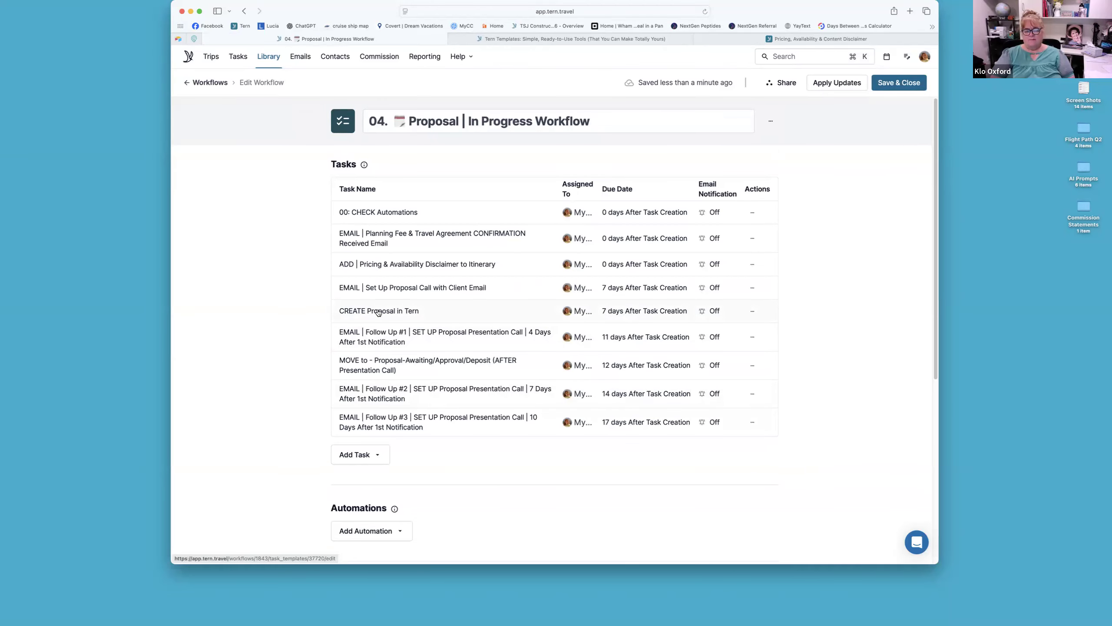
Set the proposal creation task's due date to 5 days after task creation, rename it "CREATE | Proposal in Tern", and save it.
{"action": "left_click", "coordinate": [379, 313]}
{"action": "left_click_drag", "start_coordinate": [346, 228], "coordinate": [327, 228]}
{"action": "left_click", "coordinate": [386, 121]}
{"action": "type", "text": "|"}
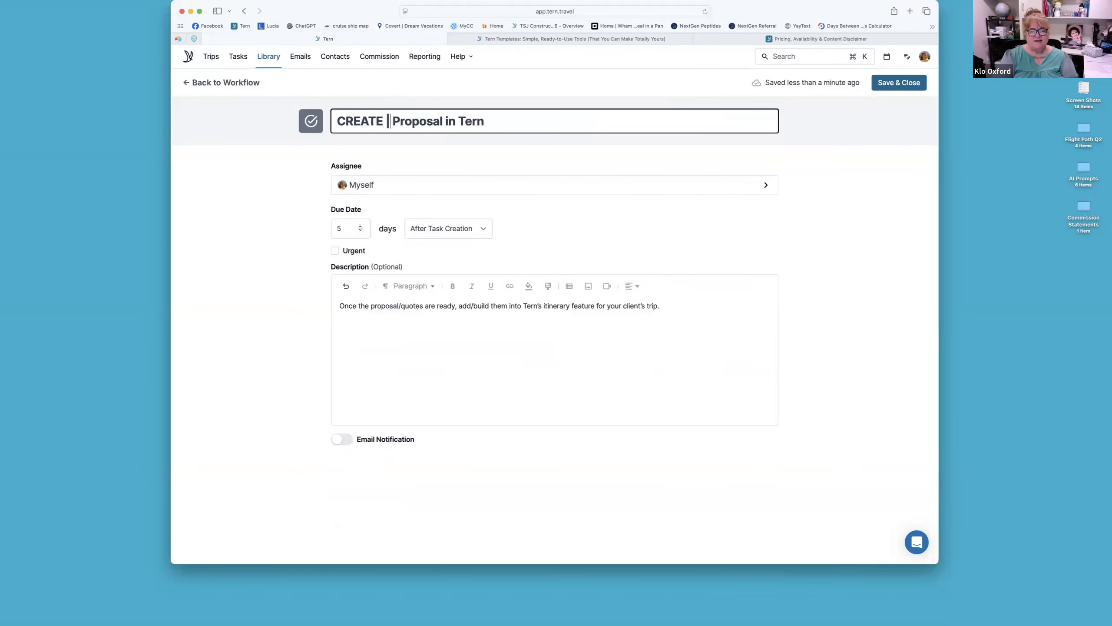
{"action": "left_click", "coordinate": [899, 83]}
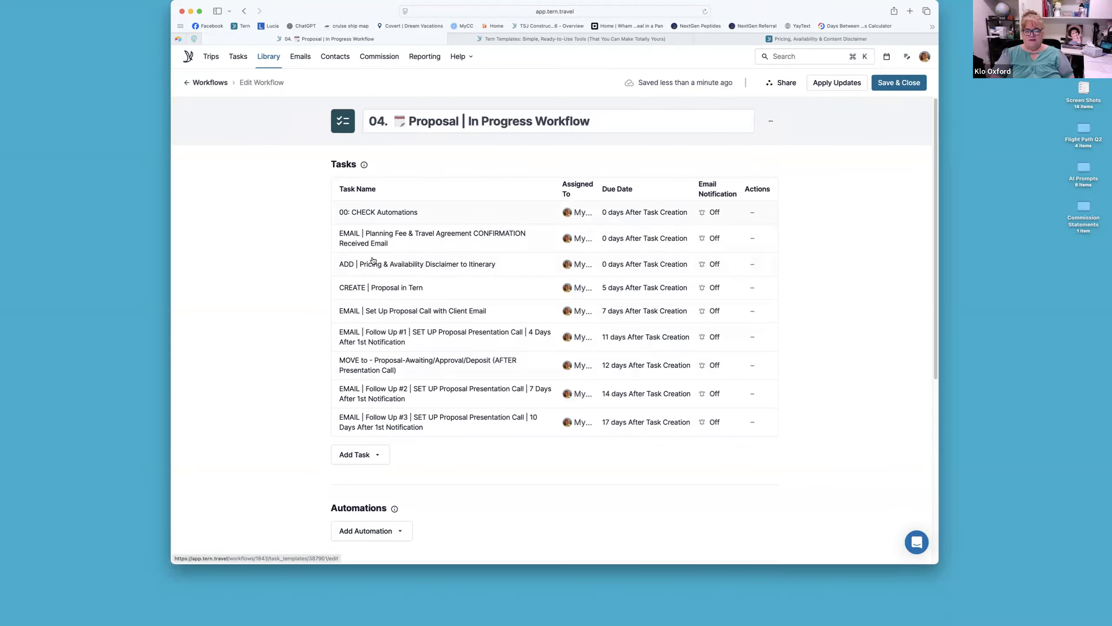
Rename the automations check task to "00: CHECK | Automations" and save it.
{"action": "left_click", "coordinate": [375, 215]}
{"action": "left_click", "coordinate": [403, 122]}
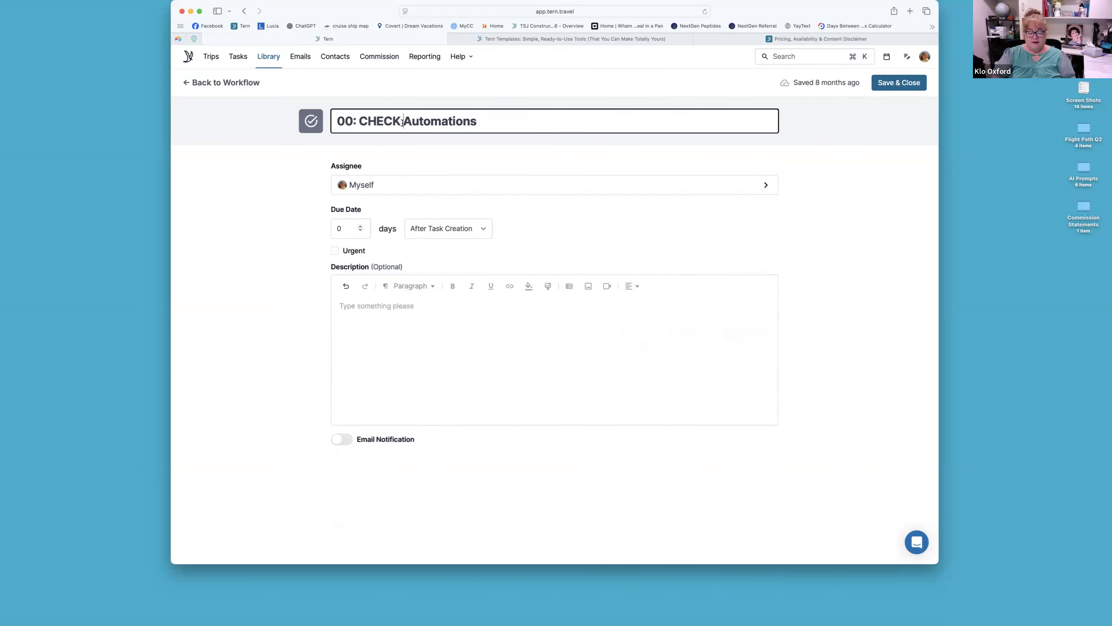
{"action": "type", "text": "|"}
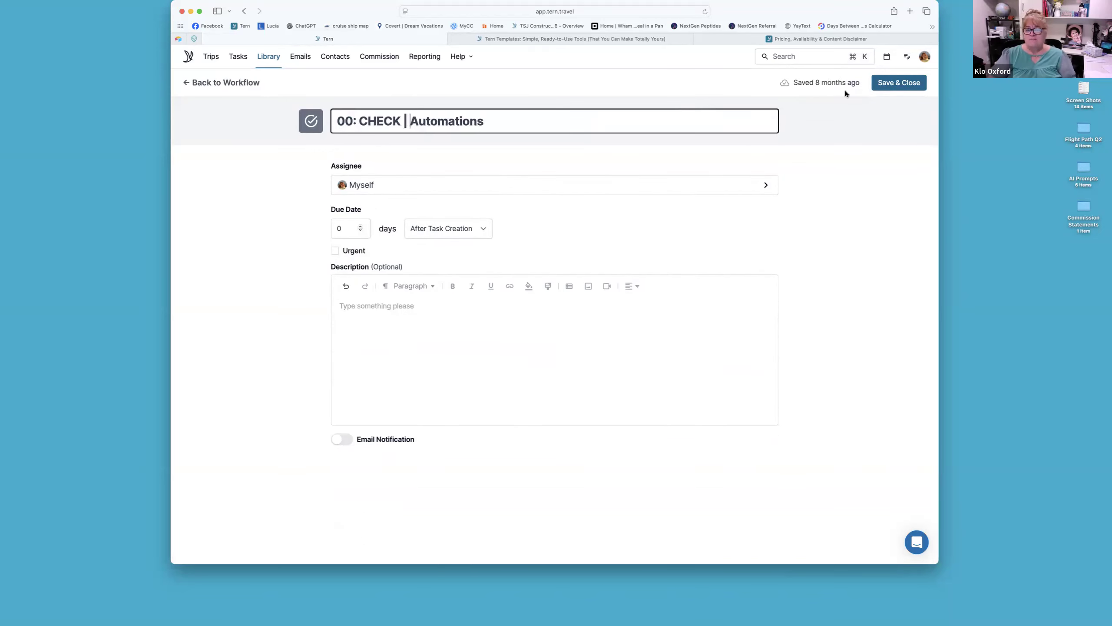
{"action": "left_click", "coordinate": [899, 83]}
Review the task list, automations and settings of the 04. Proposal | In Progress Workflow.
{"action": "scroll", "coordinate": [438, 398], "scroll_direction": "down", "scroll_amount": 5}
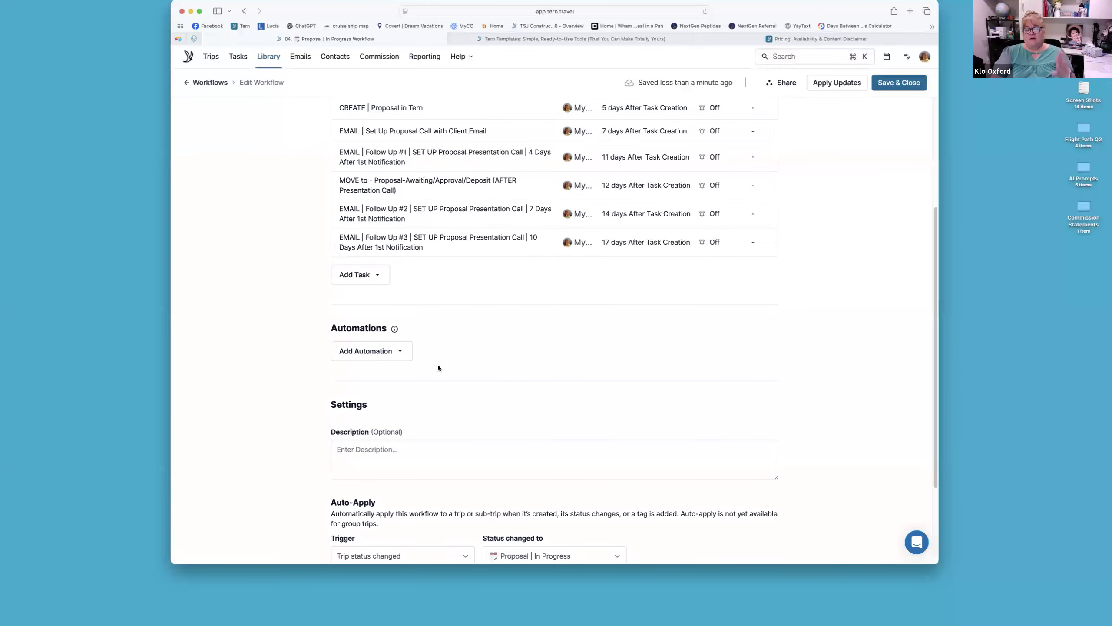
{"action": "scroll", "coordinate": [446, 336], "scroll_direction": "up", "scroll_amount": 1}
{"action": "scroll", "coordinate": [447, 336], "scroll_direction": "up", "scroll_amount": 1}
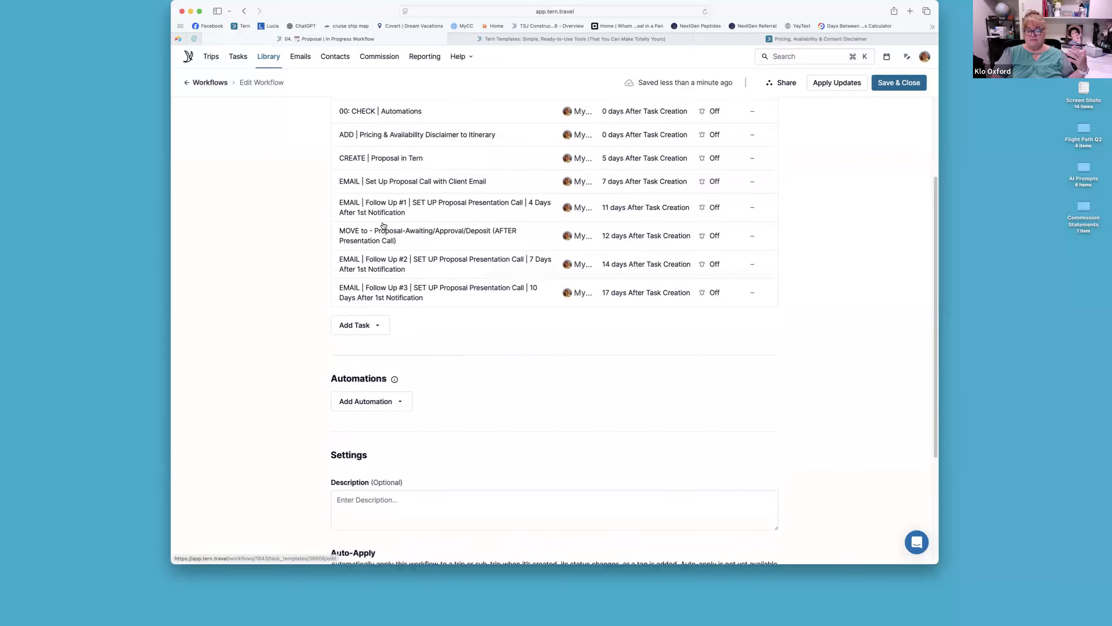
{"action": "scroll", "coordinate": [370, 290], "scroll_direction": "up", "scroll_amount": 1}
{"action": "scroll", "coordinate": [369, 290], "scroll_direction": "up", "scroll_amount": 3}
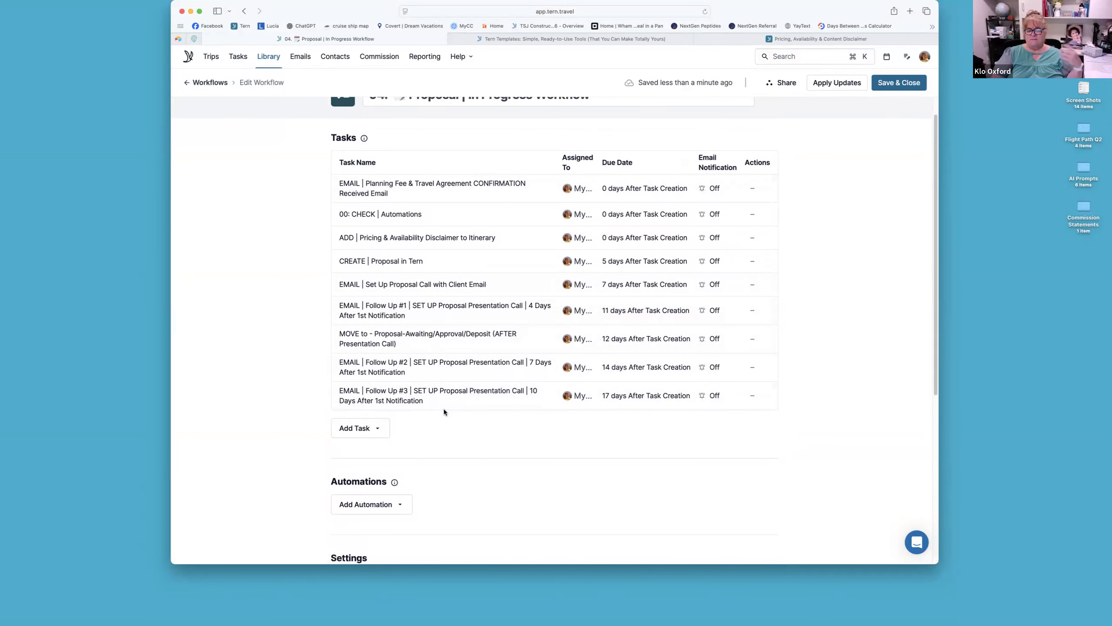
{"action": "key", "text": "super+shift+backslash"}
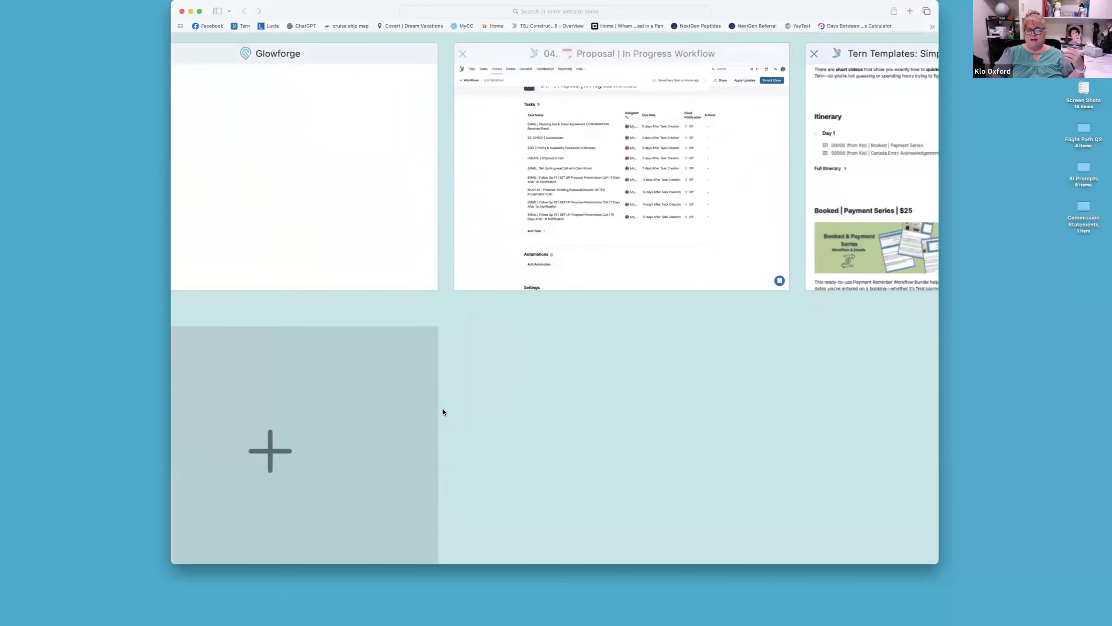
{"action": "key", "text": "super+shift+backslash"}
{"action": "scroll", "coordinate": [452, 434], "scroll_direction": "up", "scroll_amount": 1}
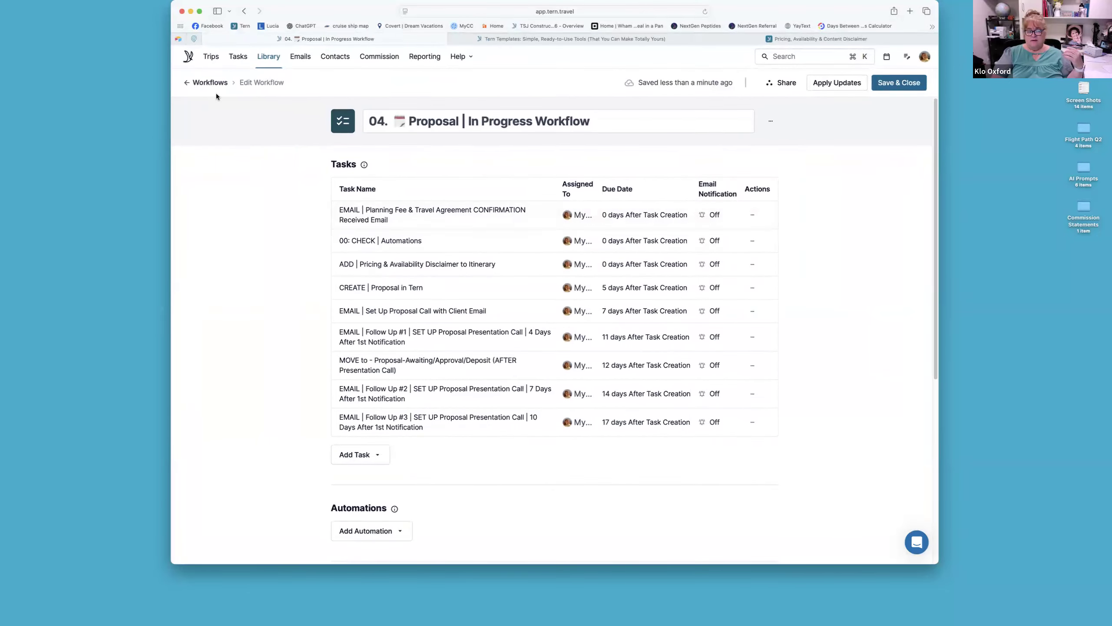
Return to the workflow library and open the 05. Proposal | Awaiting Approval | Deposit Workflow.
{"action": "left_click", "coordinate": [211, 83]}
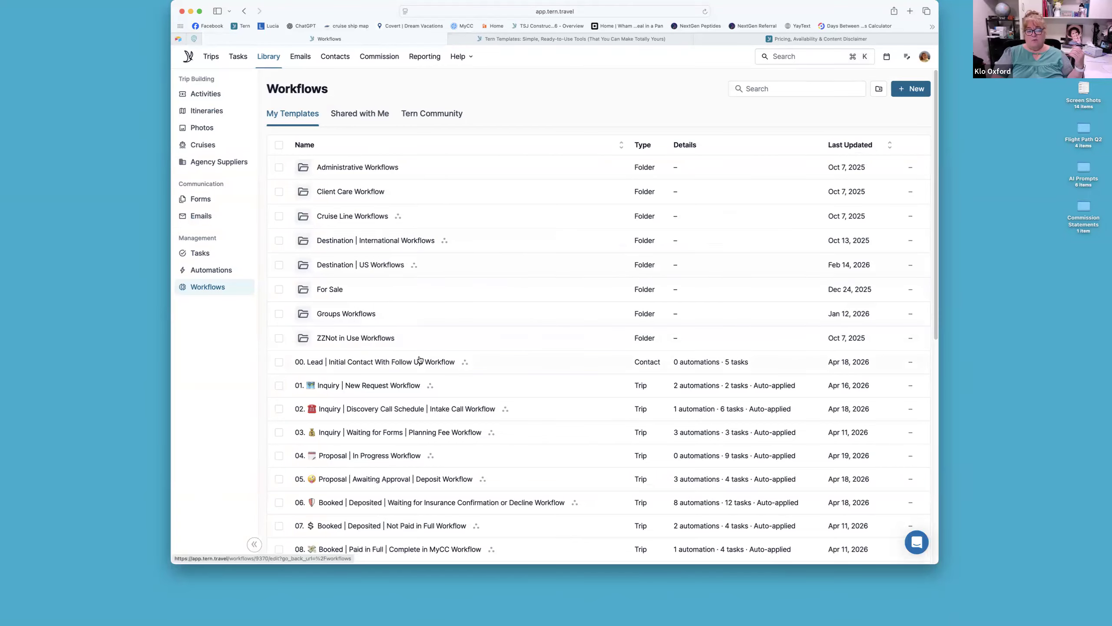
{"action": "scroll", "coordinate": [329, 381], "scroll_direction": "down", "scroll_amount": 3}
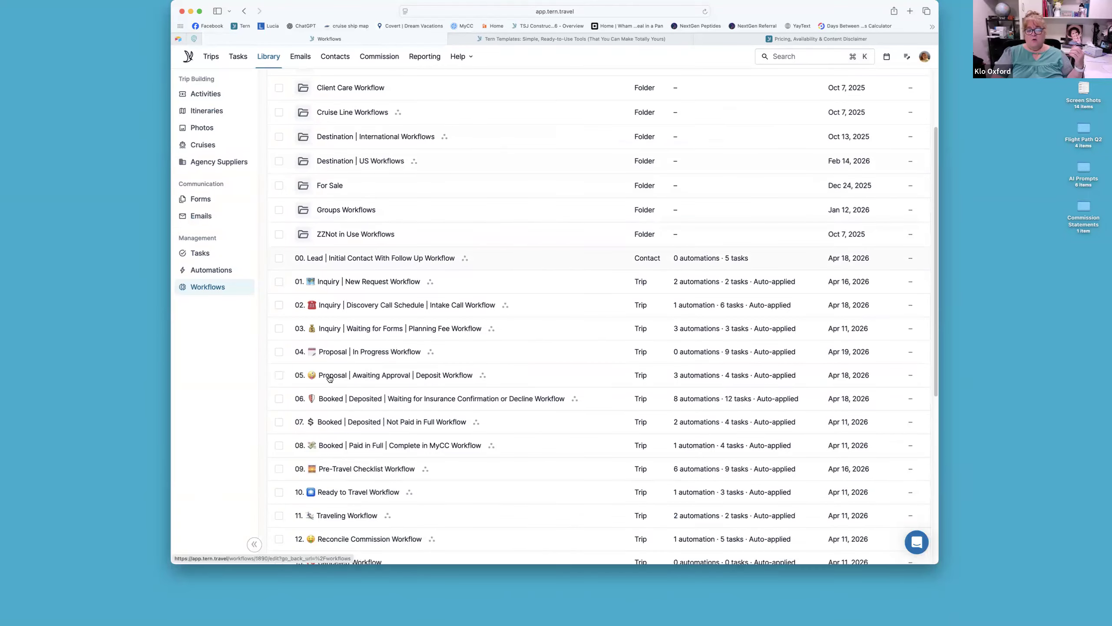
{"action": "left_click", "coordinate": [394, 379]}
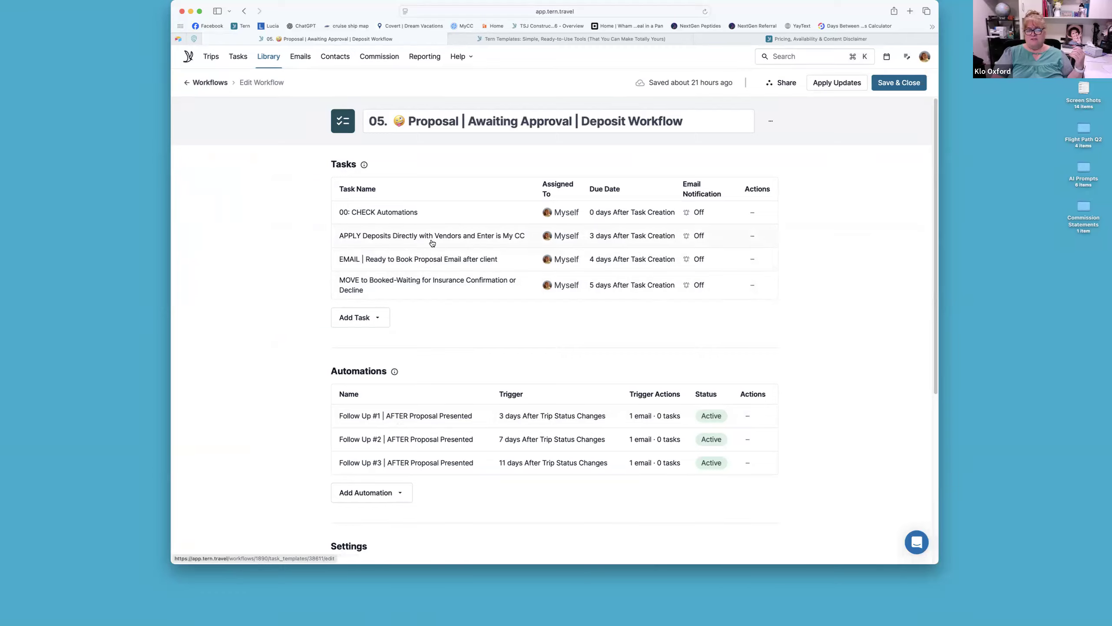
Rename the vendor deposits task to "APPLY | Deposits Directly with Vendors and Enter is My CC" and save it.
{"action": "left_click", "coordinate": [415, 241]}
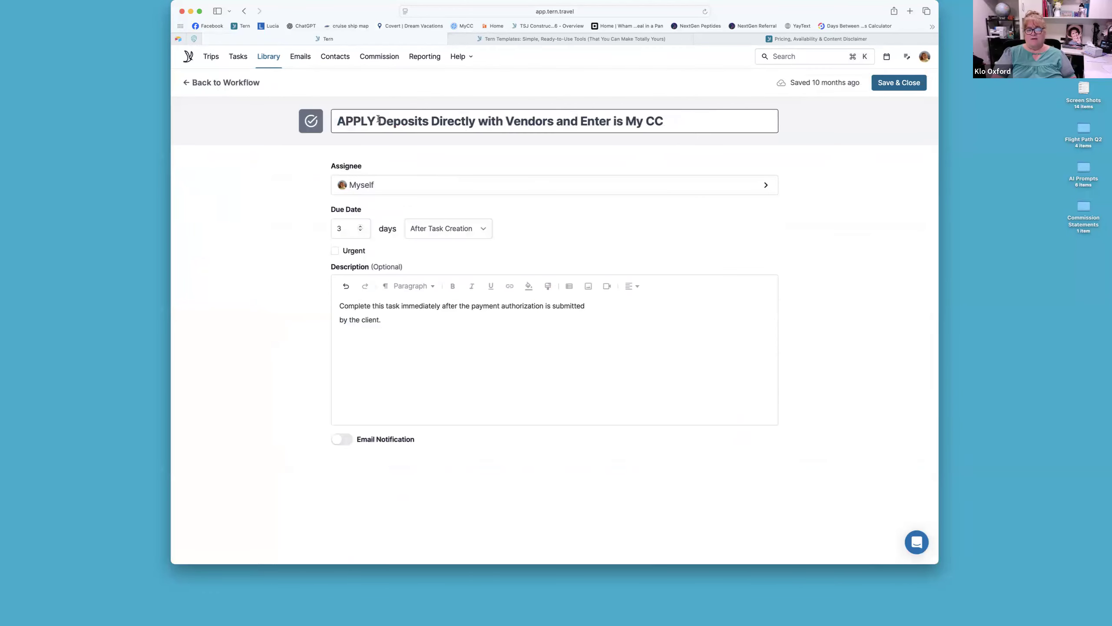
{"action": "left_click", "coordinate": [374, 118]}
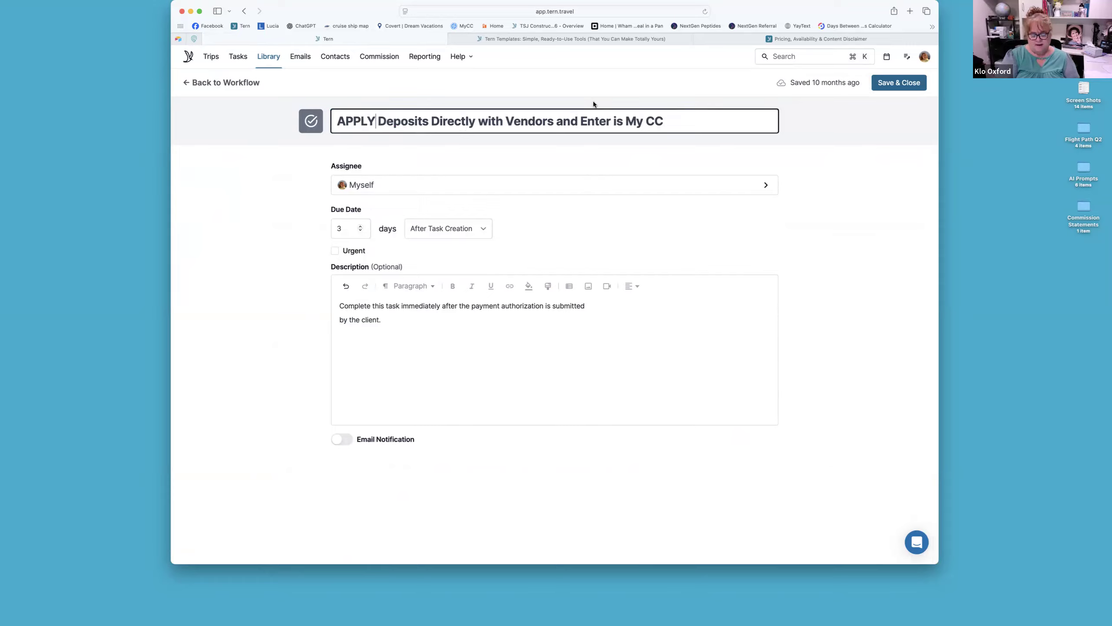
{"action": "type", "text": "|"}
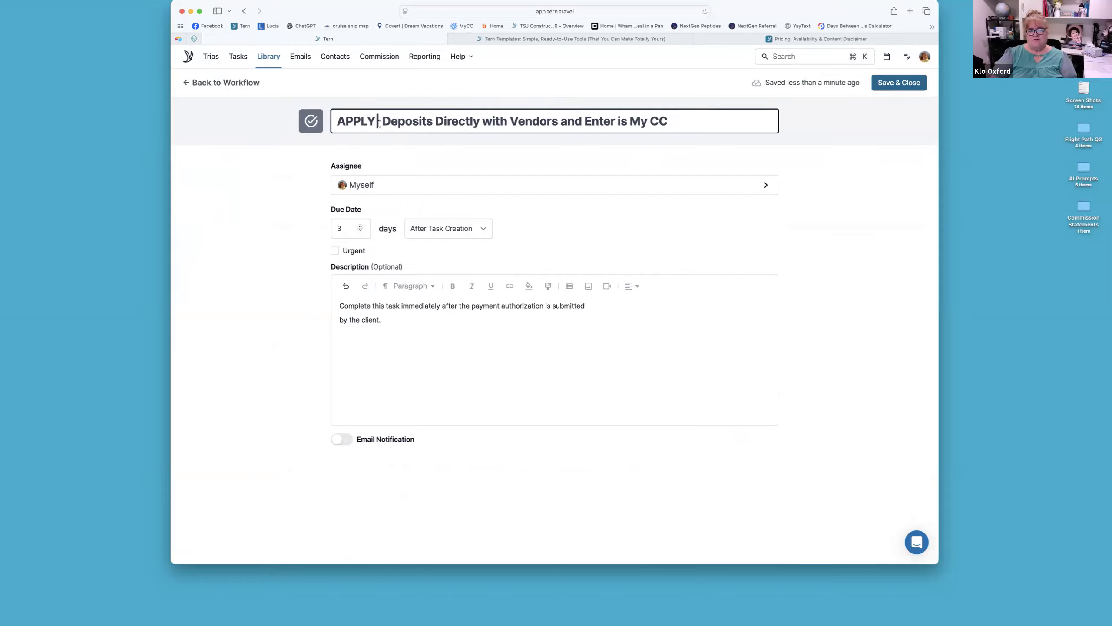
{"action": "left_click", "coordinate": [882, 83]}
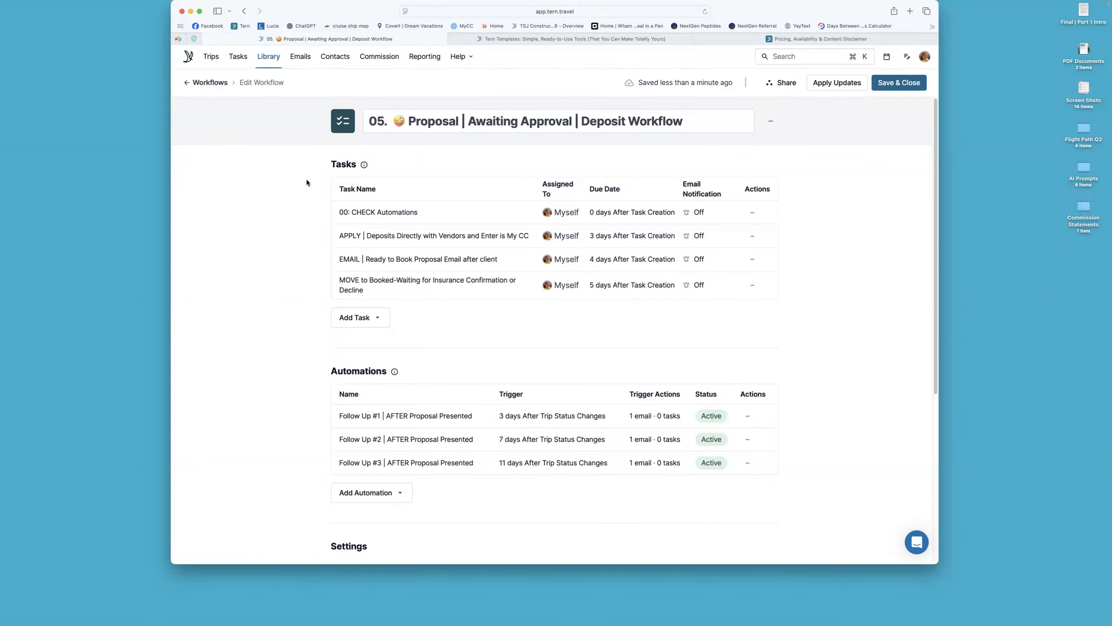
Switch to the split-view Chrome window and open the 00. Lead | Initial Contact Workflow to review its tasks.
{"action": "key", "text": "ctrl+Up"}
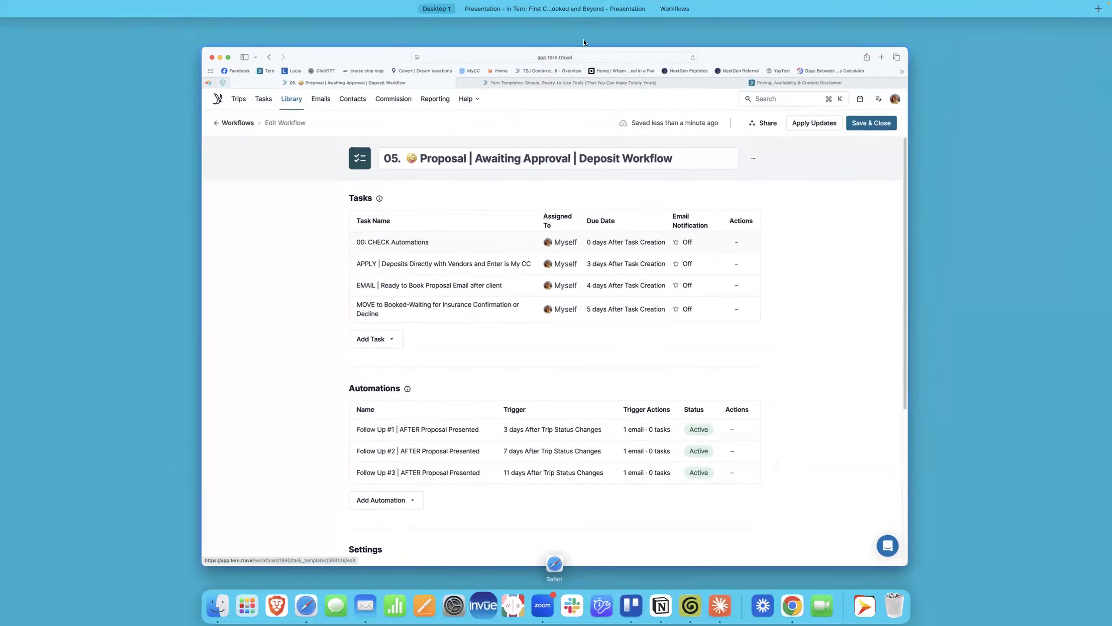
{"action": "mouse_move", "coordinate": [569, 17]}
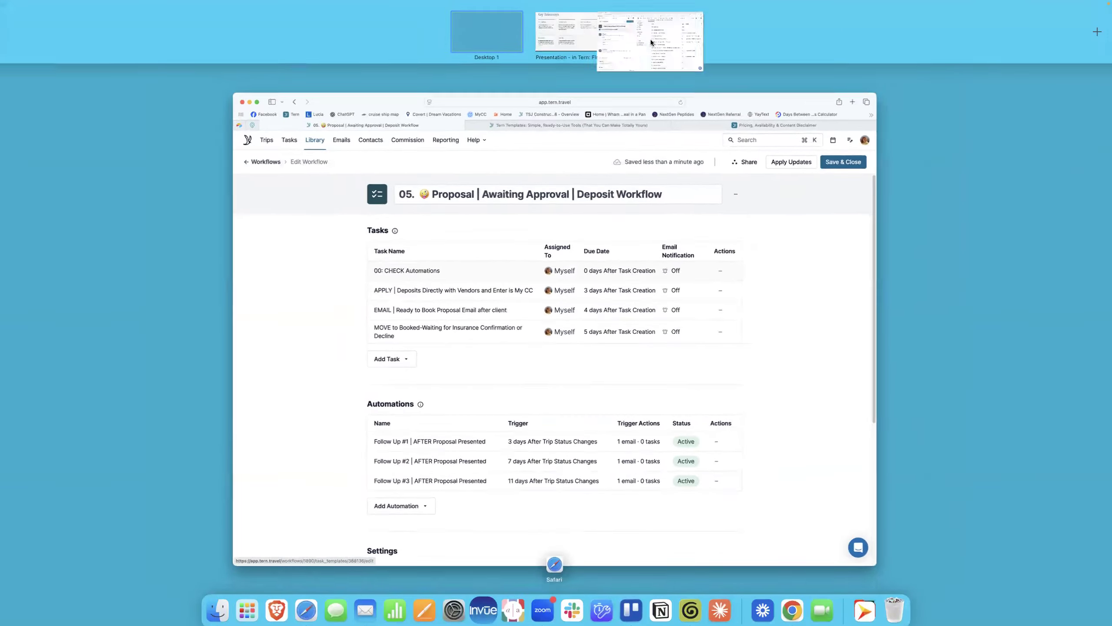
{"action": "left_click", "coordinate": [650, 39]}
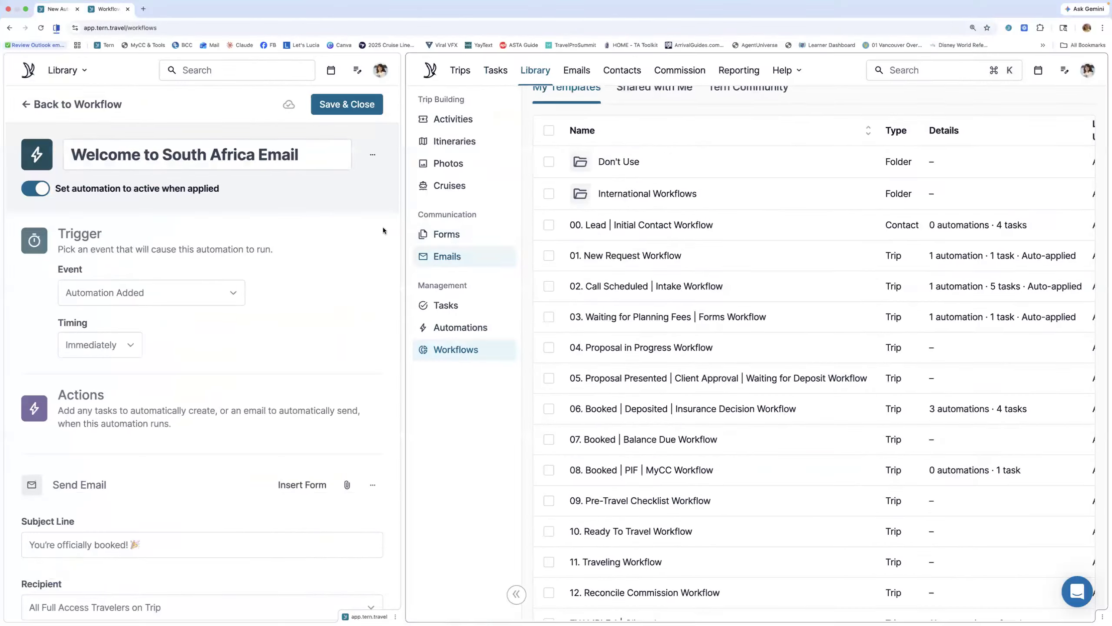
{"action": "left_click", "coordinate": [615, 228]}
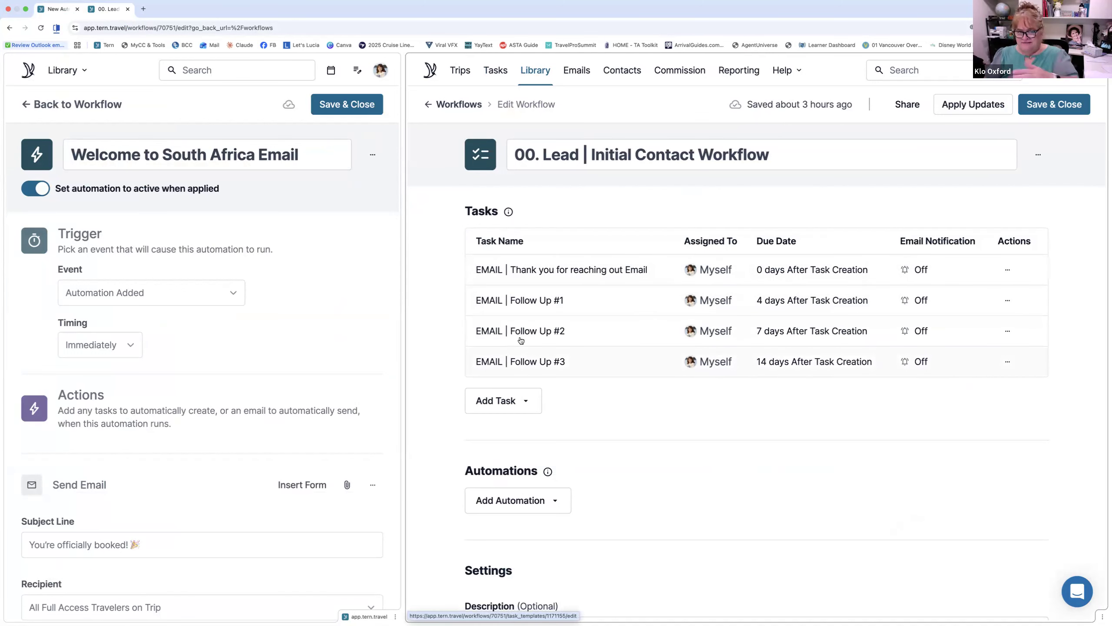
Review the tasks and automations of the 01. New Request Workflow and the 02. Call Scheduled | Intake Workflow.
{"action": "left_click", "coordinate": [455, 105]}
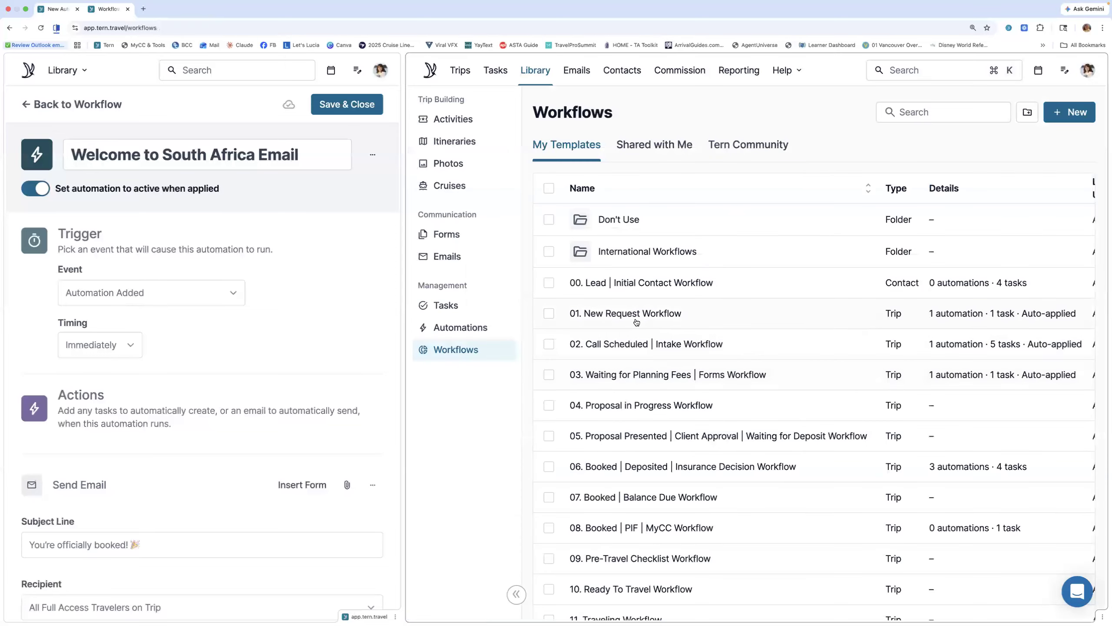
{"action": "left_click", "coordinate": [636, 315]}
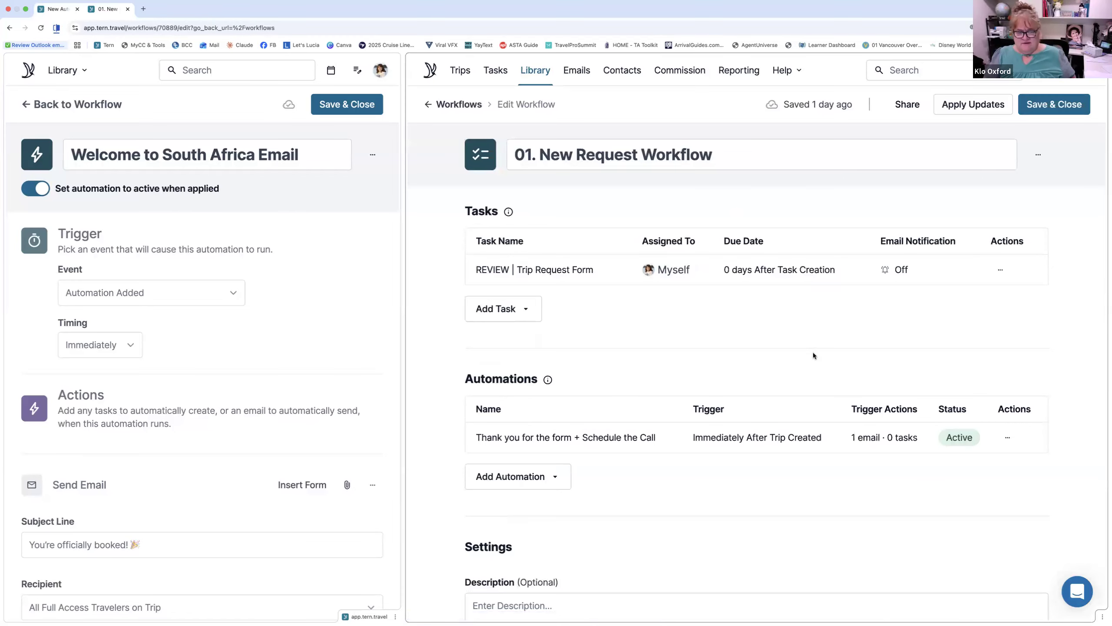
{"action": "scroll", "coordinate": [813, 355], "scroll_direction": "down", "scroll_amount": 1}
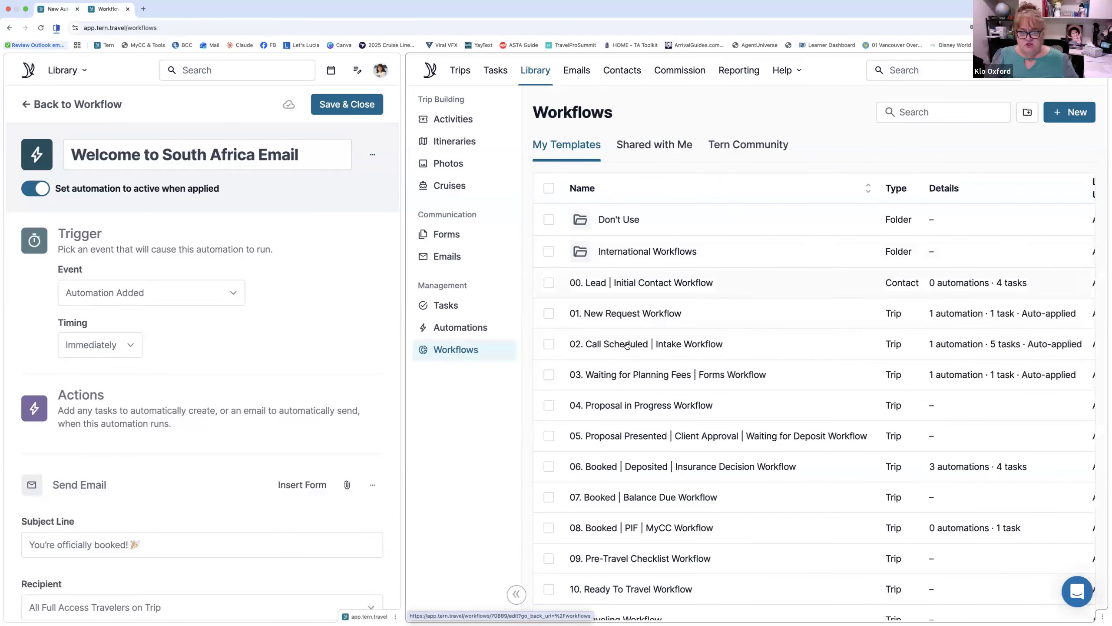
{"action": "left_click", "coordinate": [627, 344]}
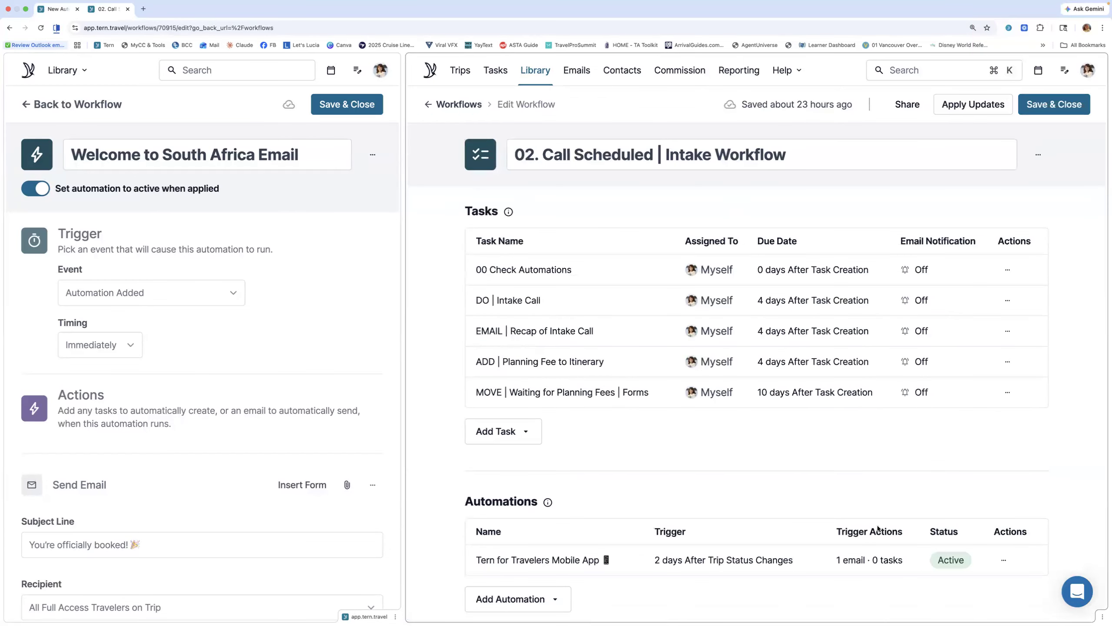
{"action": "scroll", "coordinate": [914, 506], "scroll_direction": "down", "scroll_amount": 1}
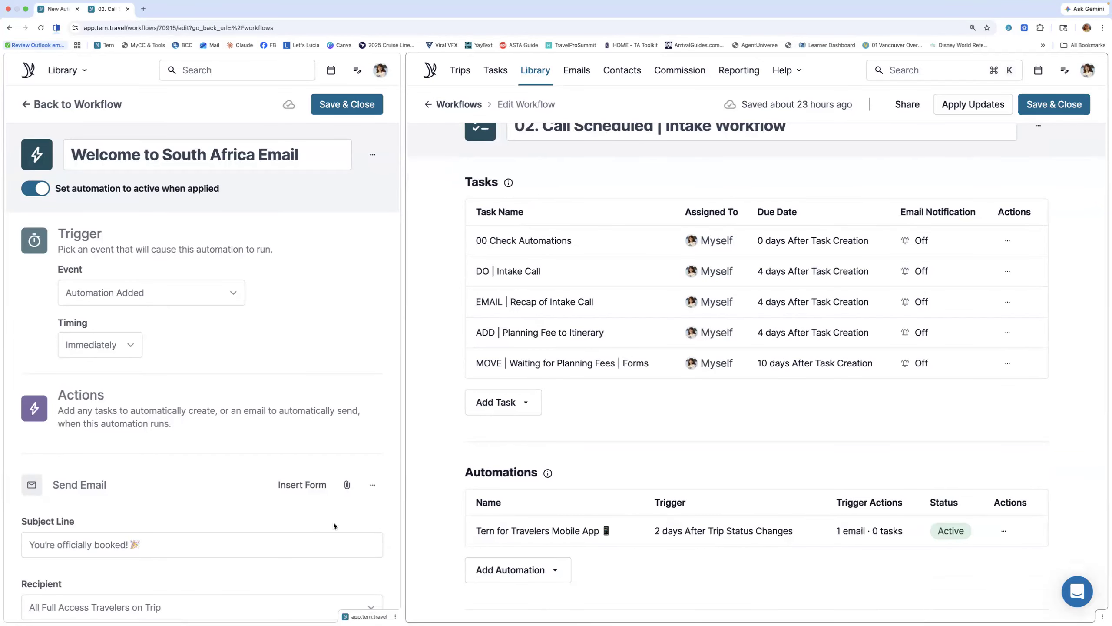
Return to the workflow library and open the 06. Booked | Deposited | Insurance Decision Workflow.
{"action": "scroll", "coordinate": [447, 460], "scroll_direction": "up", "scroll_amount": 1}
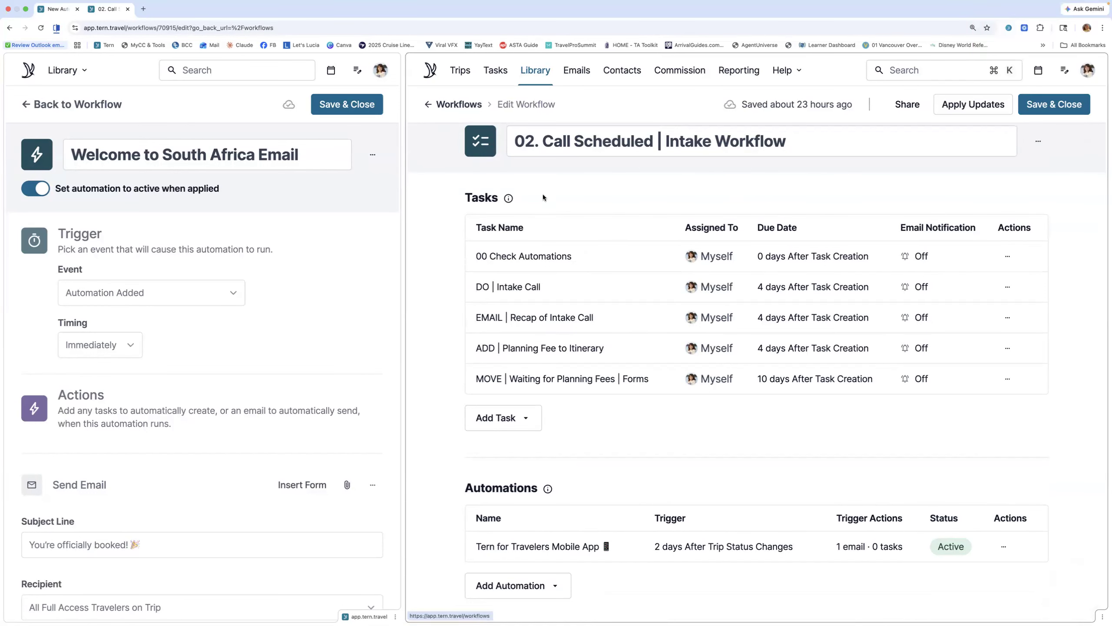
{"action": "left_click", "coordinate": [614, 376]}
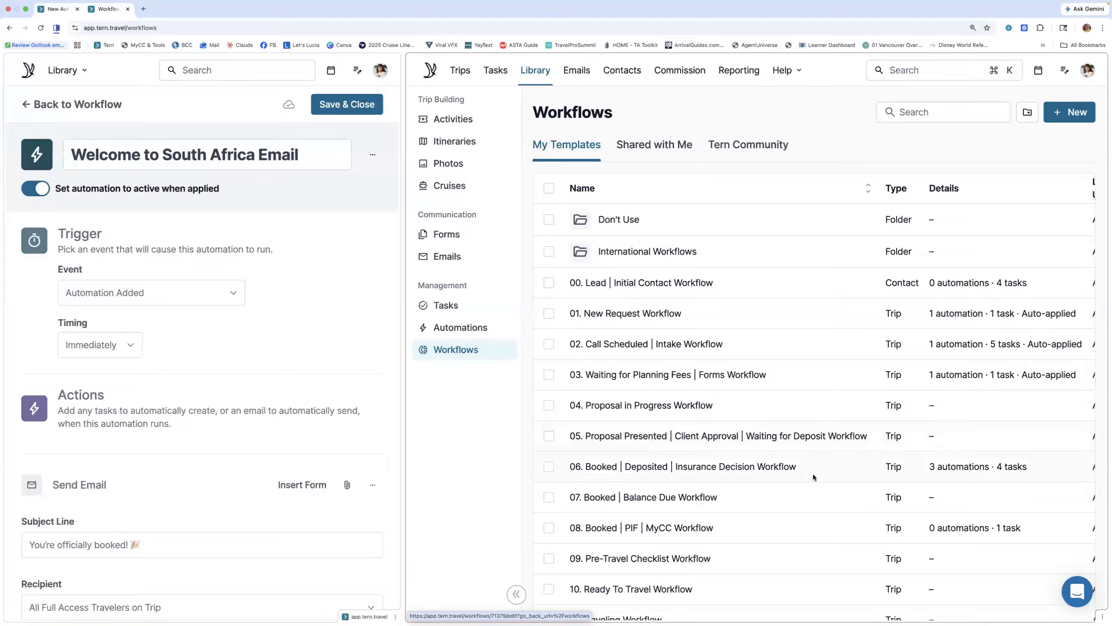
{"action": "scroll", "coordinate": [759, 469], "scroll_direction": "down", "scroll_amount": 2}
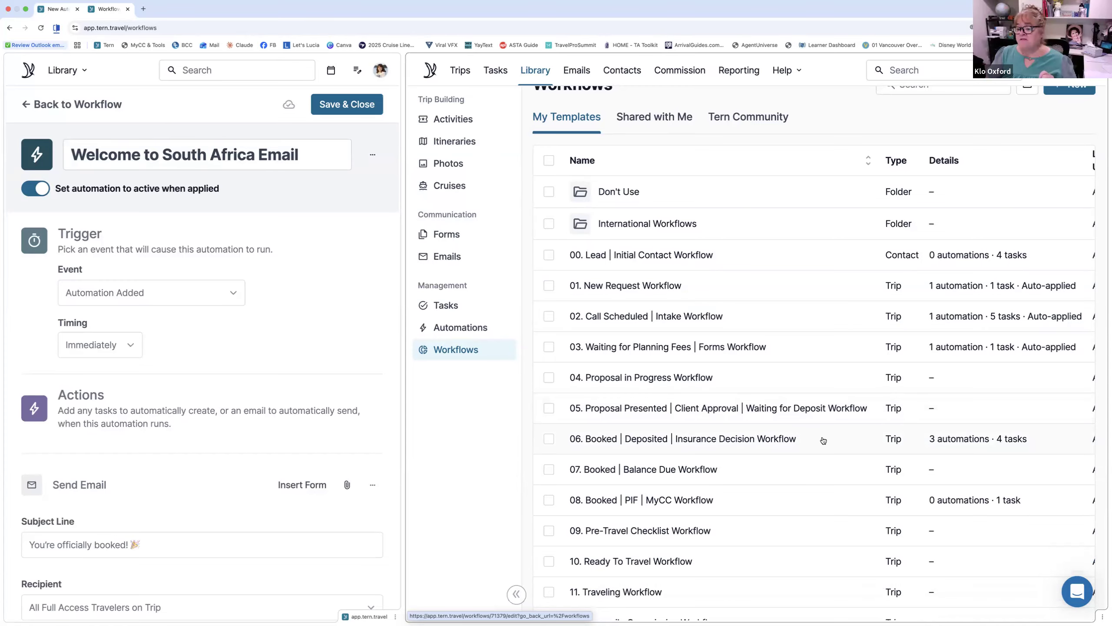
{"action": "left_click", "coordinate": [845, 438]}
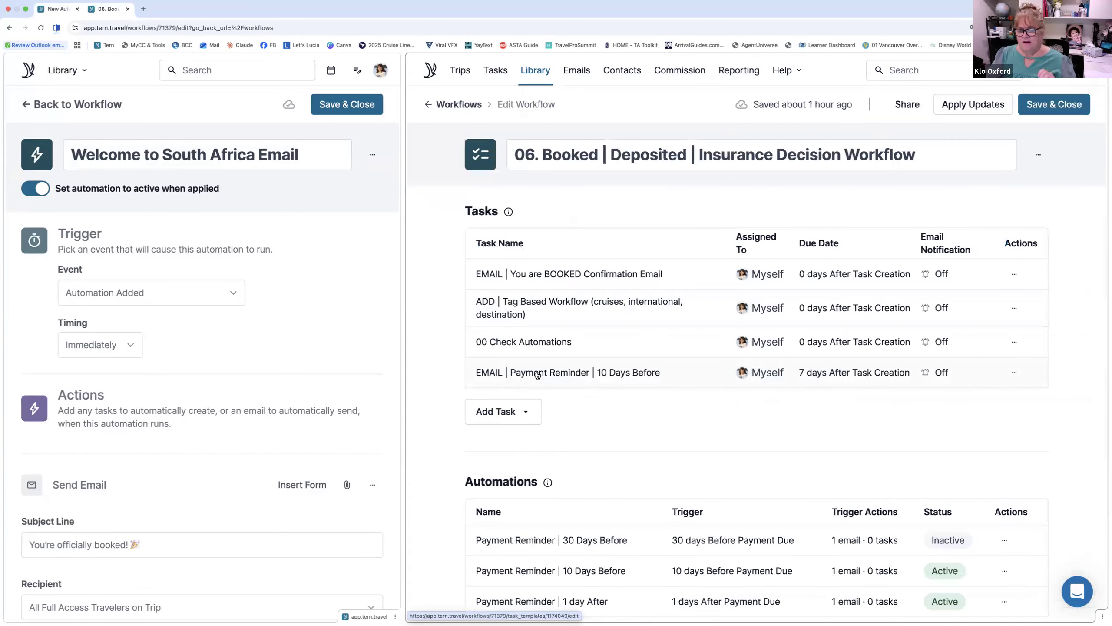
Remove the "EMAIL | Payment Reminder | 10 Days Before" task from the workflow and confirm the removal.
{"action": "scroll", "coordinate": [617, 388], "scroll_direction": "down", "scroll_amount": 2}
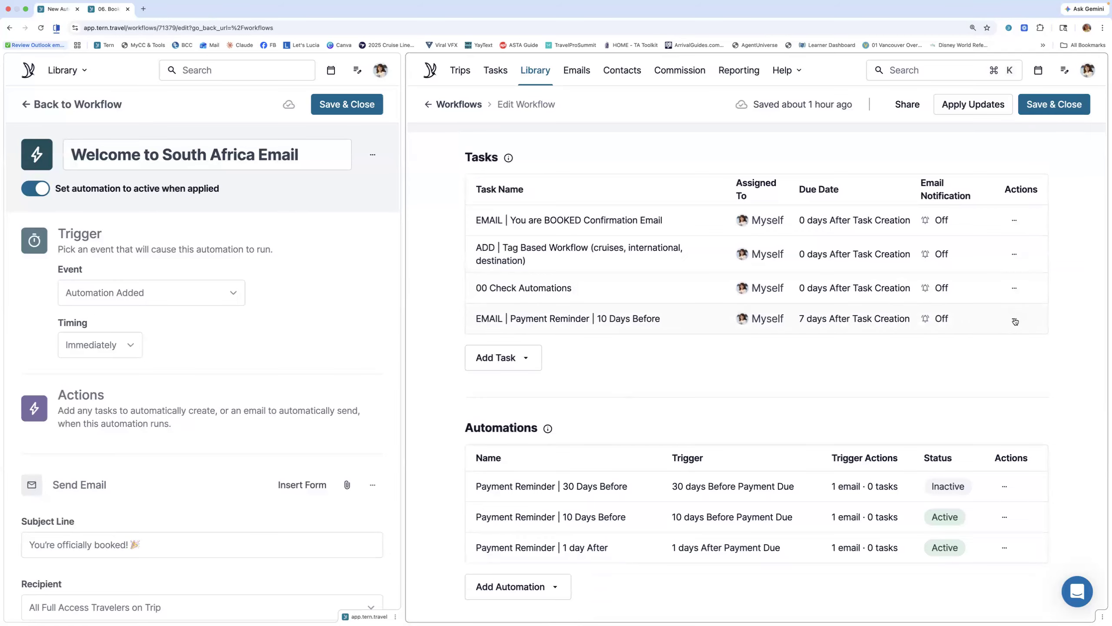
{"action": "left_click", "coordinate": [1013, 319]}
{"action": "left_click", "coordinate": [985, 366]}
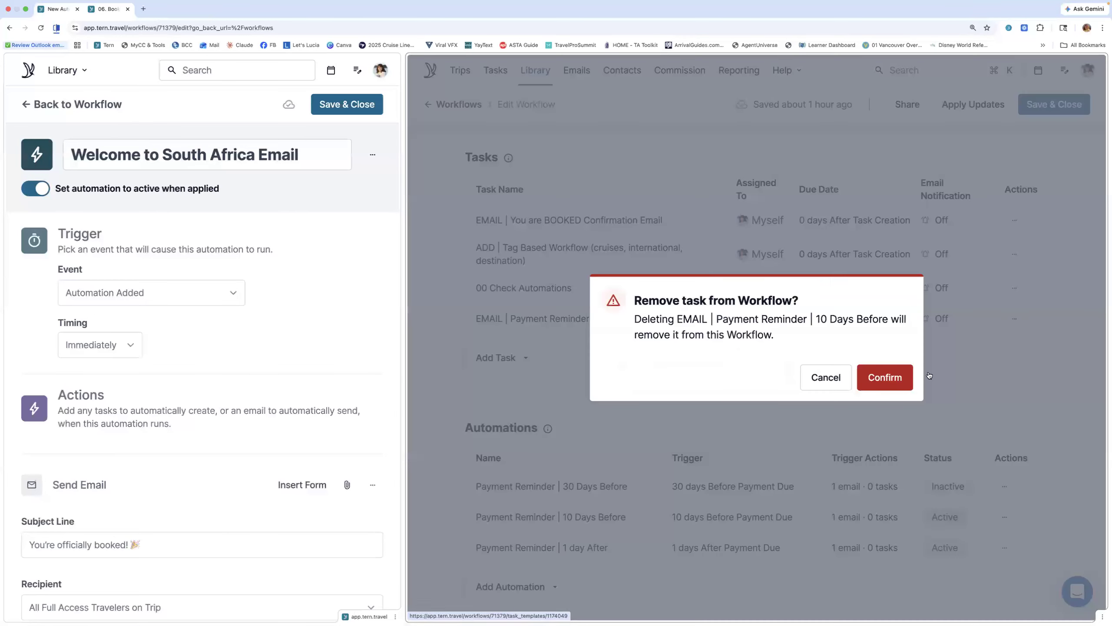
{"action": "left_click", "coordinate": [884, 377]}
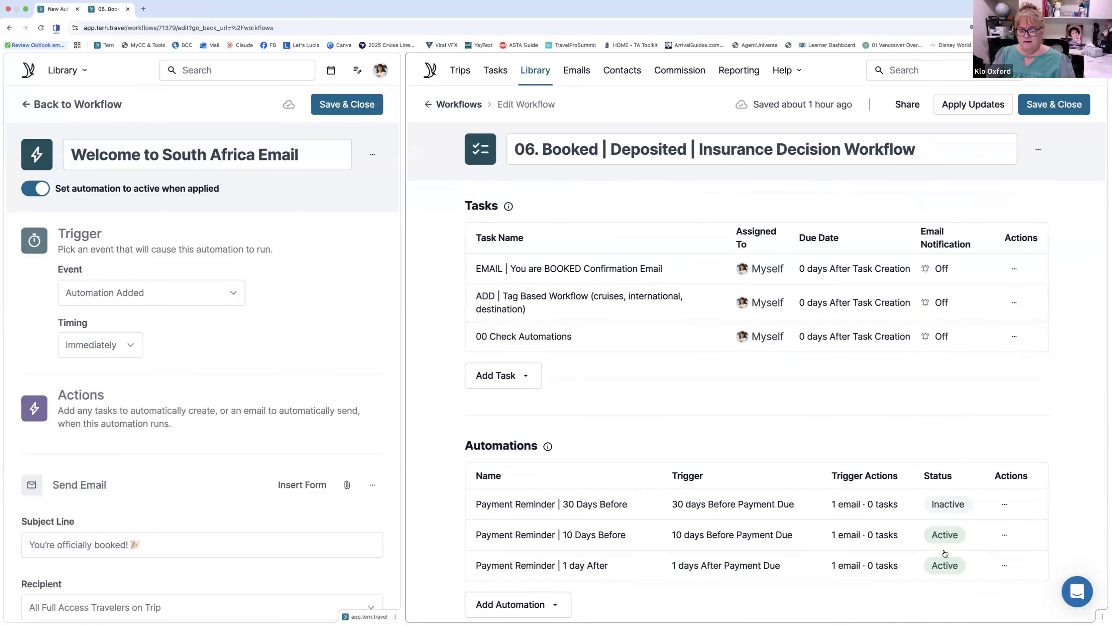
Set the Payment Reminder | 30 Days Before automation to active when applied and go back to the workflow.
{"action": "left_click", "coordinate": [656, 505]}
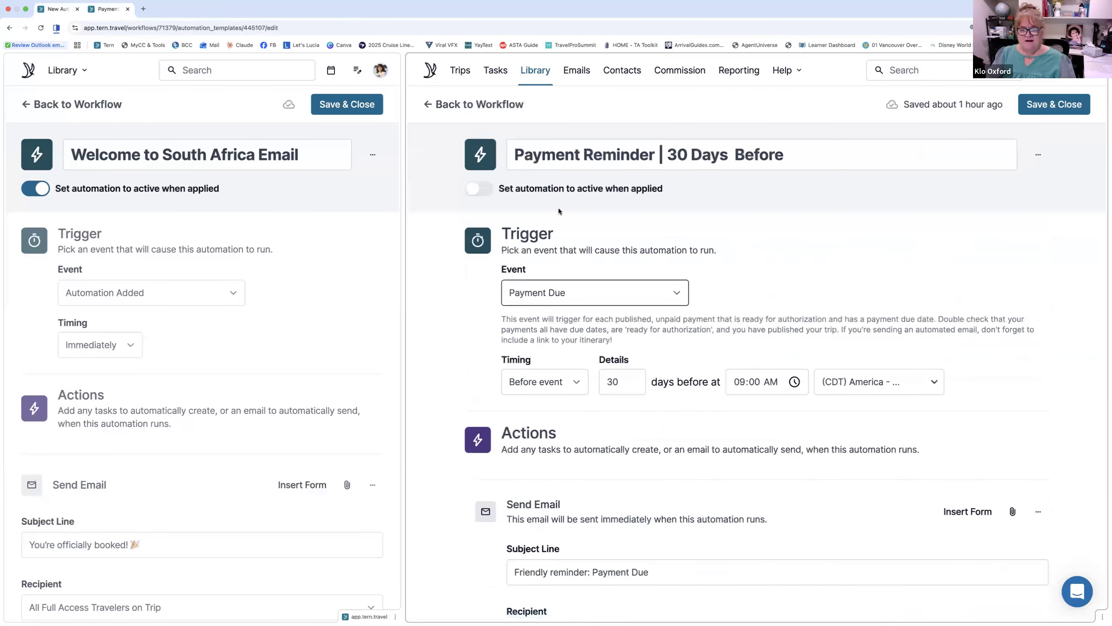
{"action": "left_click", "coordinate": [477, 188]}
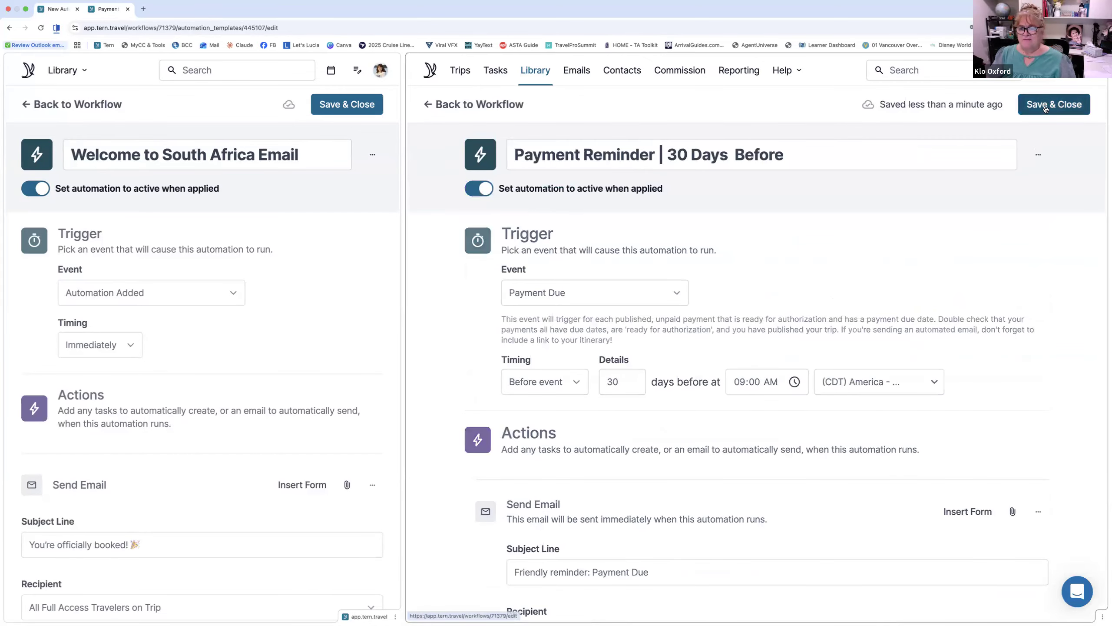
{"action": "left_click", "coordinate": [474, 104]}
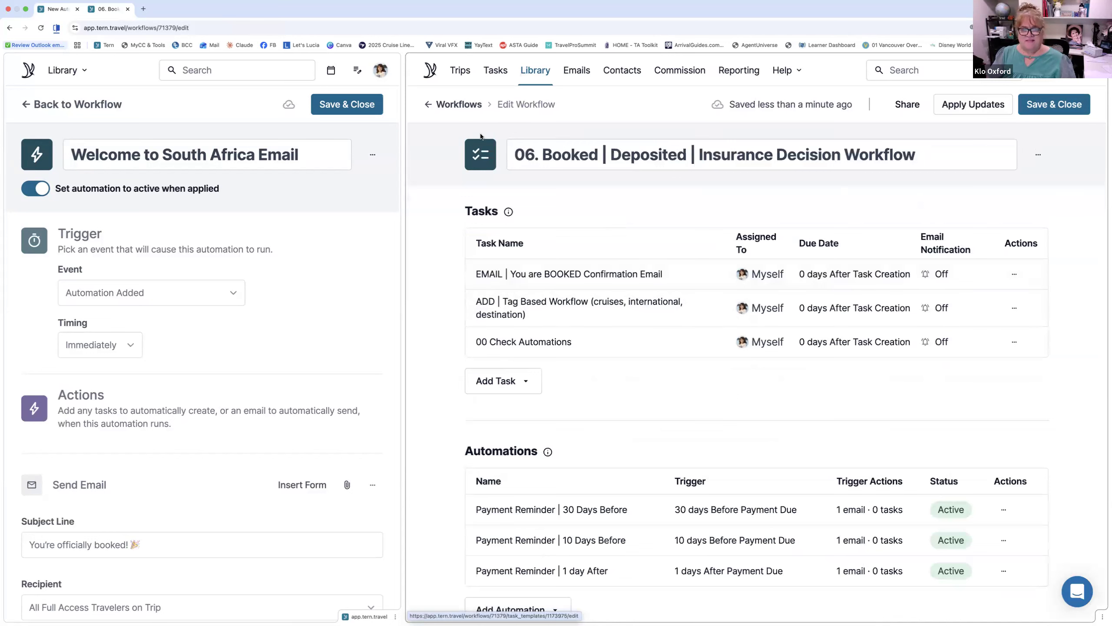
Open the 08. Booked | PIF | MyCC Workflow from the library and review its tasks, automations and auto-apply settings.
{"action": "left_click", "coordinate": [451, 102]}
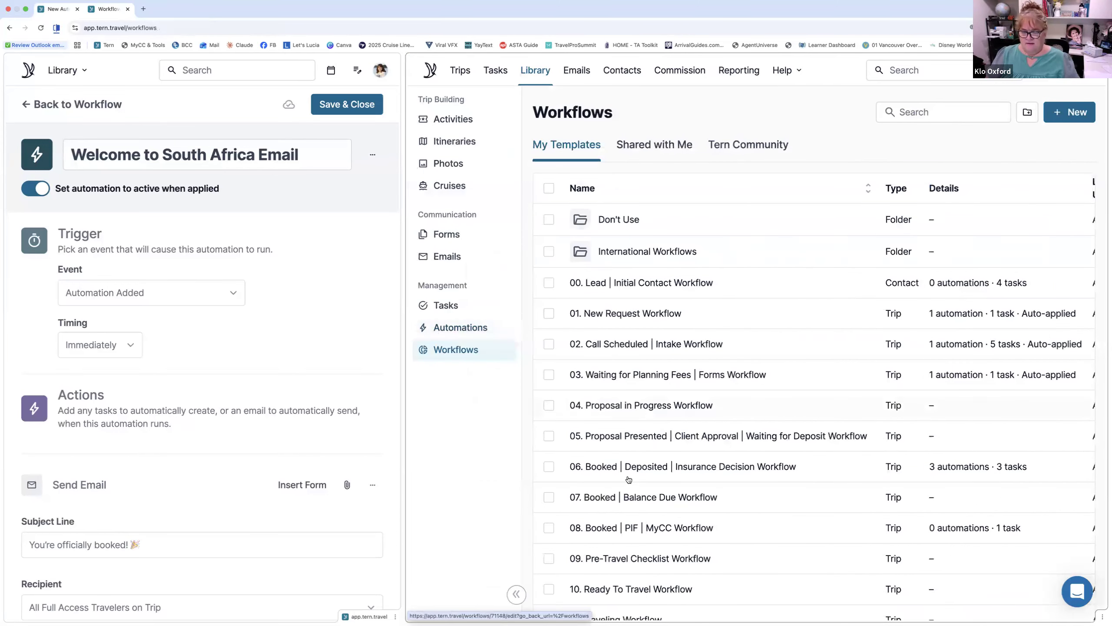
{"action": "left_click", "coordinate": [631, 529]}
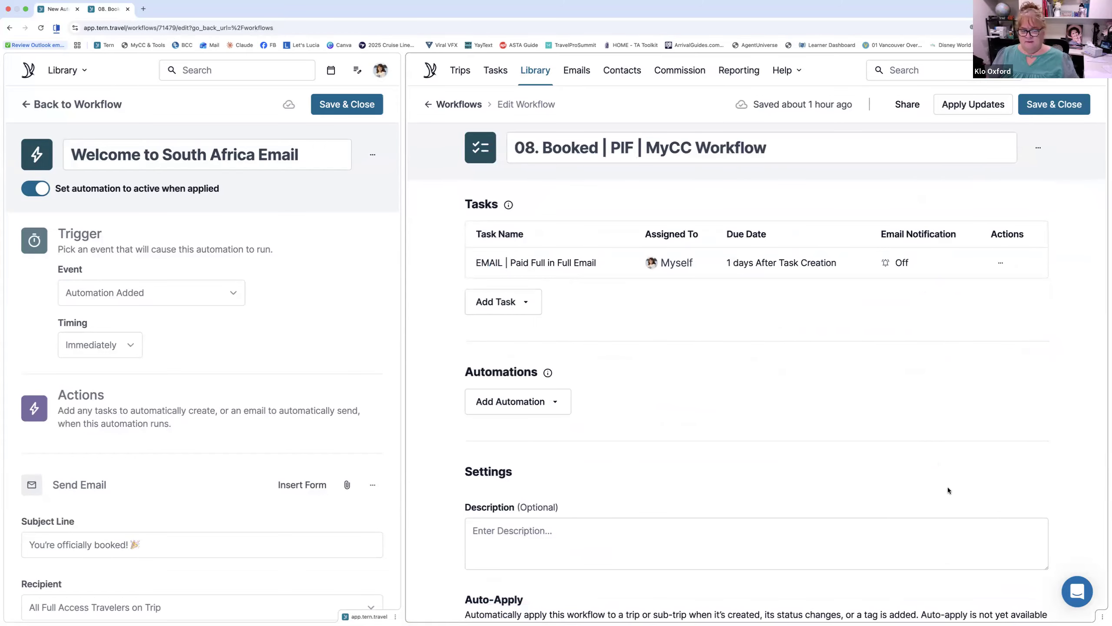
{"action": "scroll", "coordinate": [947, 487], "scroll_direction": "down", "scroll_amount": 1}
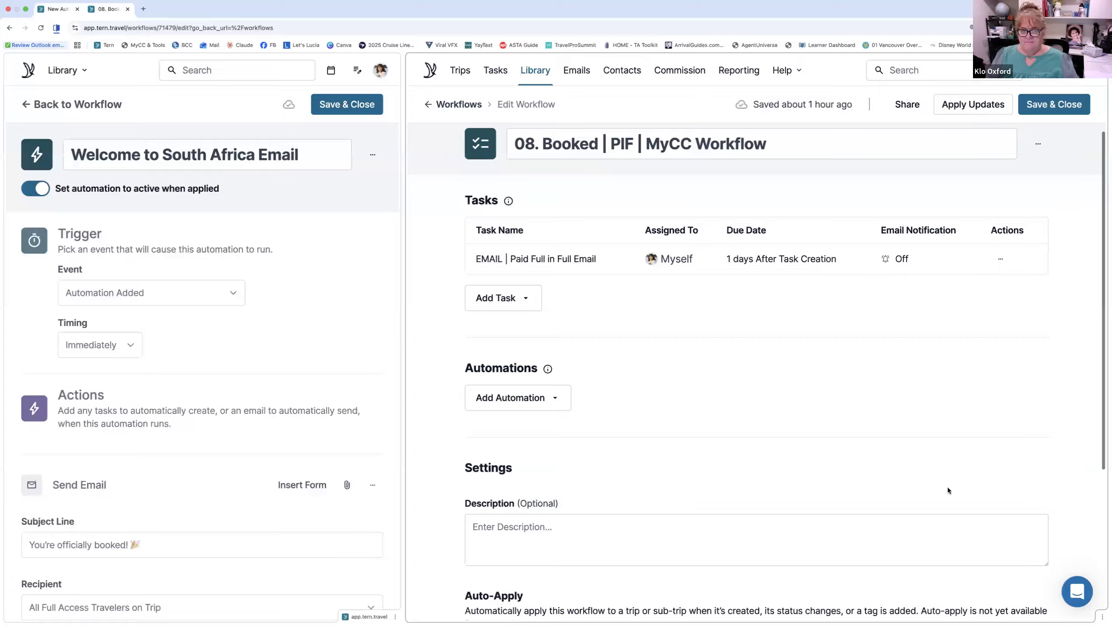
{"action": "scroll", "coordinate": [947, 486], "scroll_direction": "down", "scroll_amount": 1}
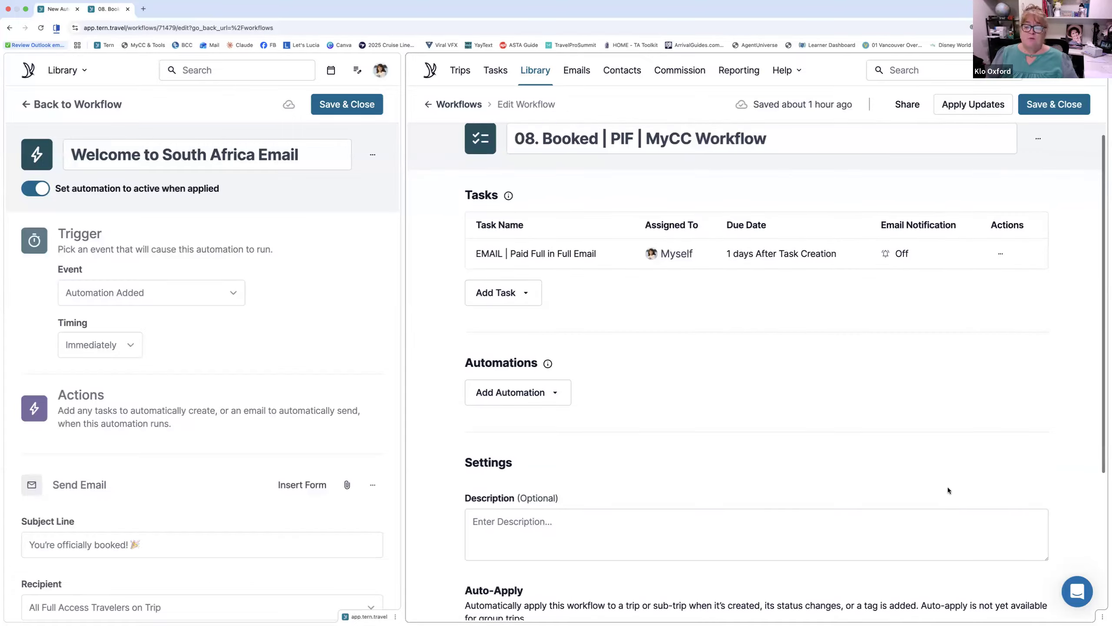
{"action": "scroll", "coordinate": [948, 489], "scroll_direction": "down", "scroll_amount": 1}
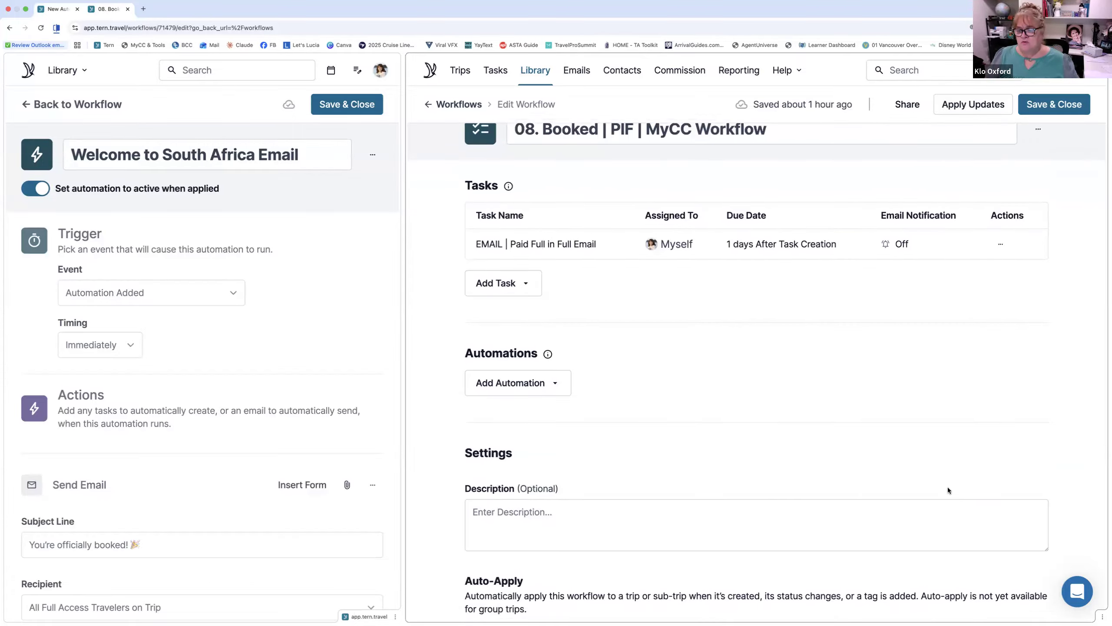
{"action": "scroll", "coordinate": [947, 486], "scroll_direction": "down", "scroll_amount": 2}
{"action": "scroll", "coordinate": [947, 487], "scroll_direction": "down", "scroll_amount": 2}
{"action": "scroll", "coordinate": [947, 486], "scroll_direction": "down", "scroll_amount": 5}
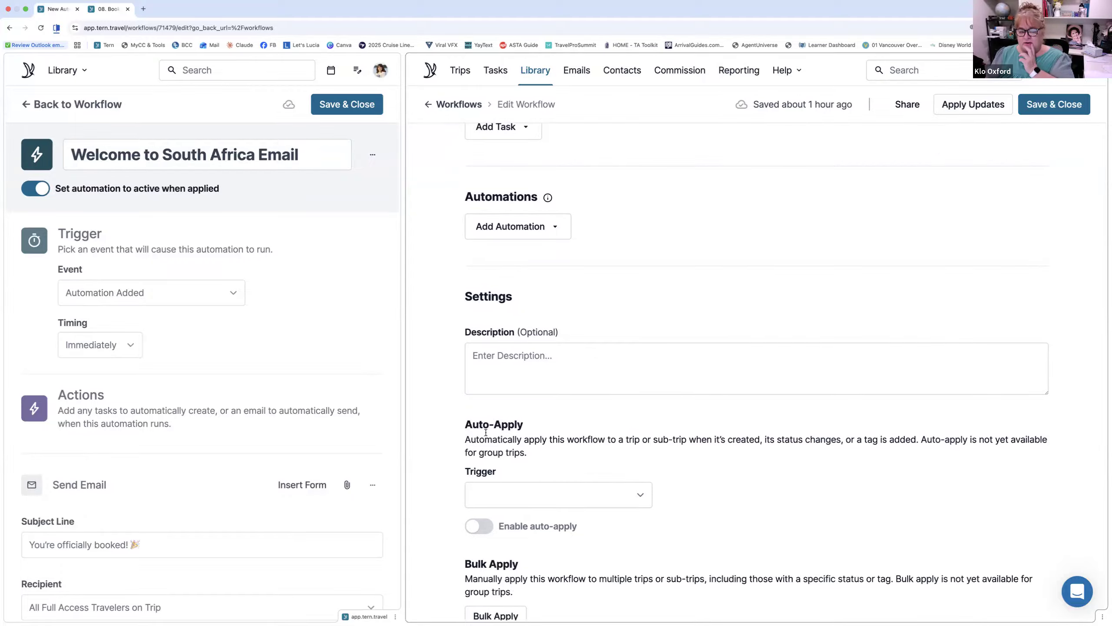
{"action": "scroll", "coordinate": [500, 418], "scroll_direction": "up", "scroll_amount": 7}
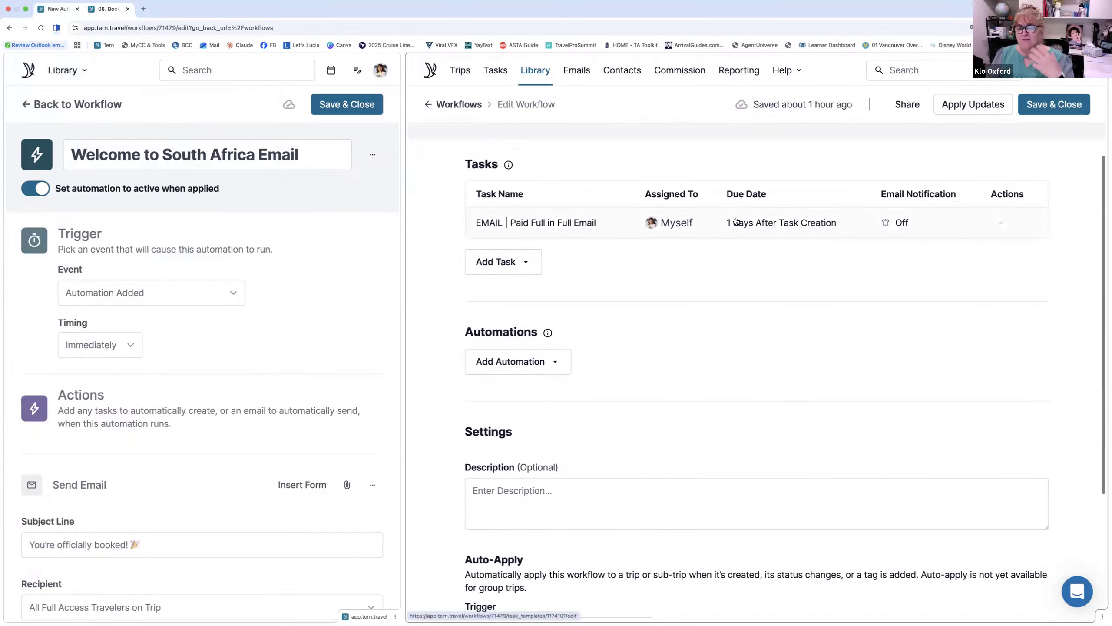
Reopen the 06. Booked | Deposited | Insurance Decision Workflow and review its automations down to the auto-apply settings.
{"action": "left_click", "coordinate": [457, 105]}
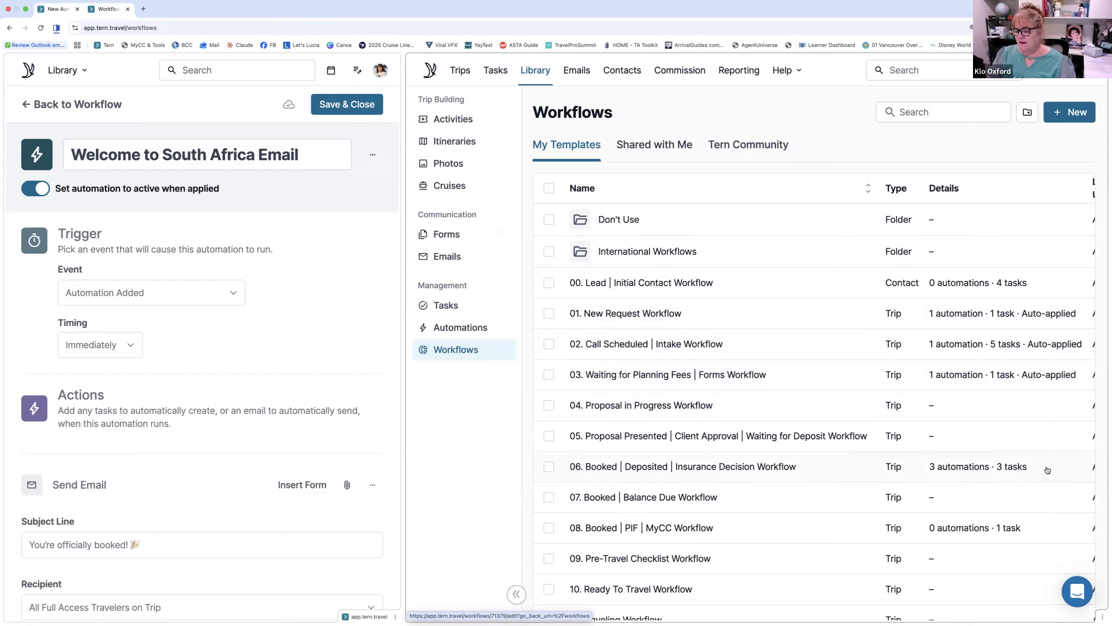
{"action": "left_click", "coordinate": [840, 470]}
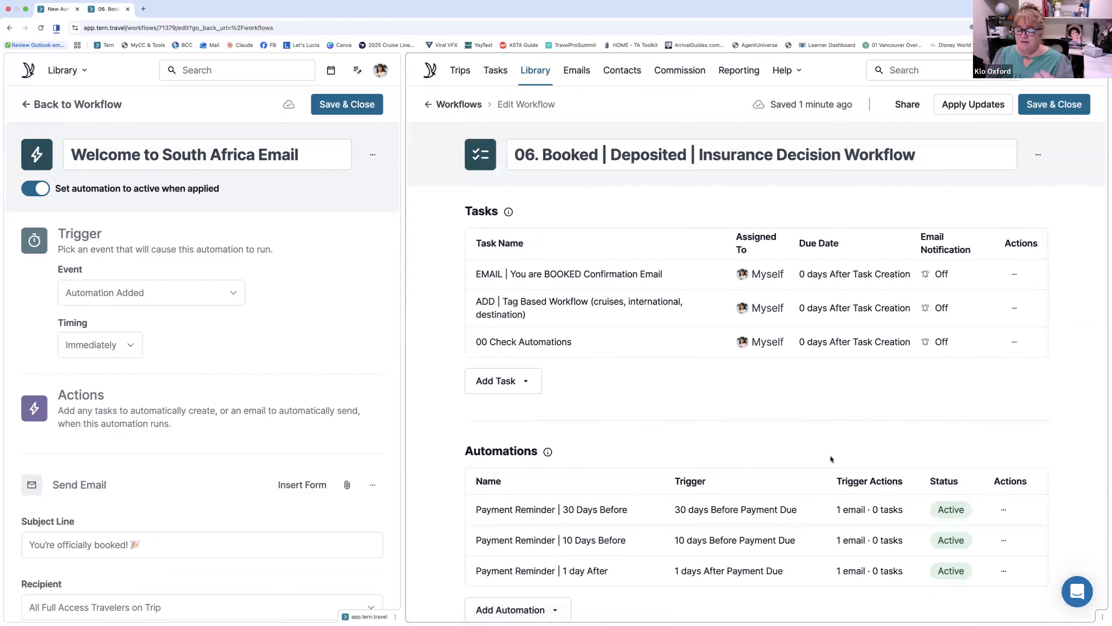
{"action": "scroll", "coordinate": [831, 456], "scroll_direction": "down", "scroll_amount": 2}
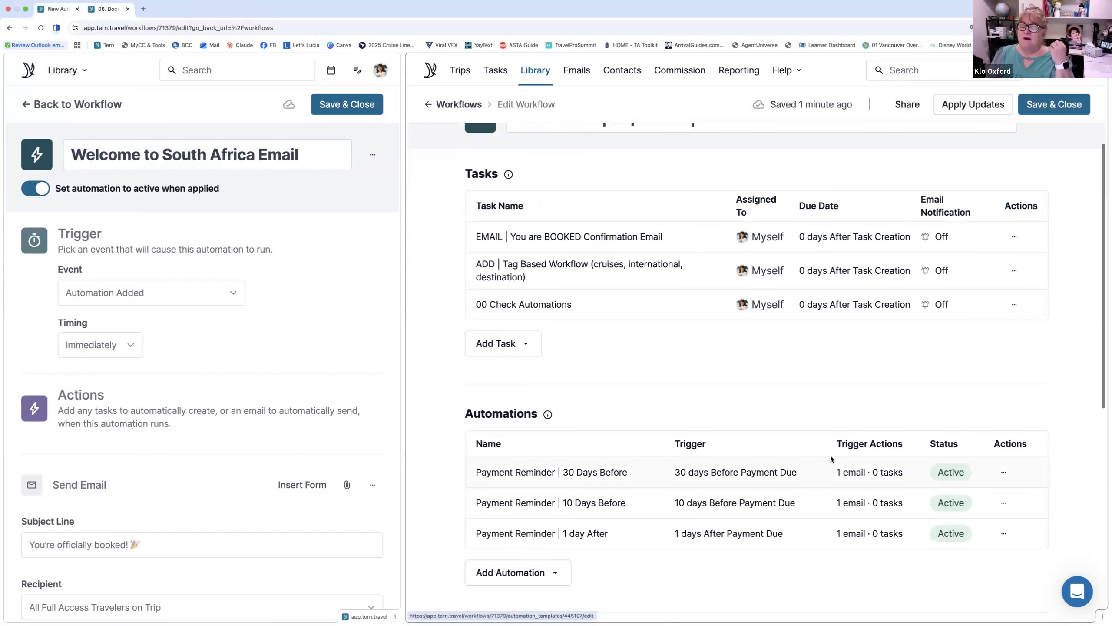
{"action": "scroll", "coordinate": [830, 456], "scroll_direction": "down", "scroll_amount": 2}
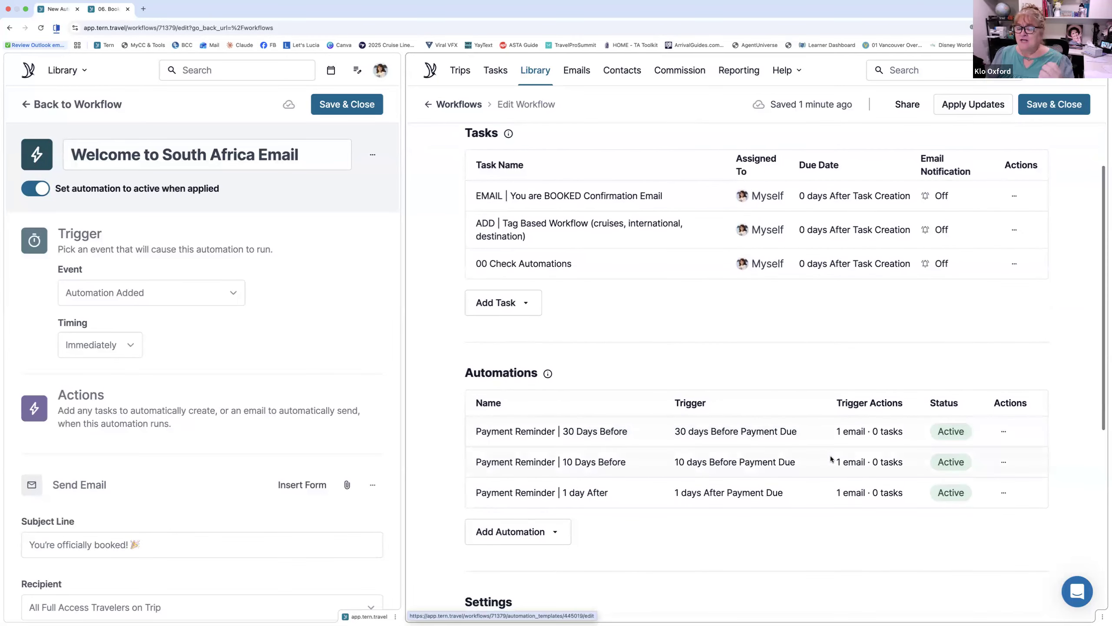
{"action": "scroll", "coordinate": [831, 455], "scroll_direction": "down", "scroll_amount": 2}
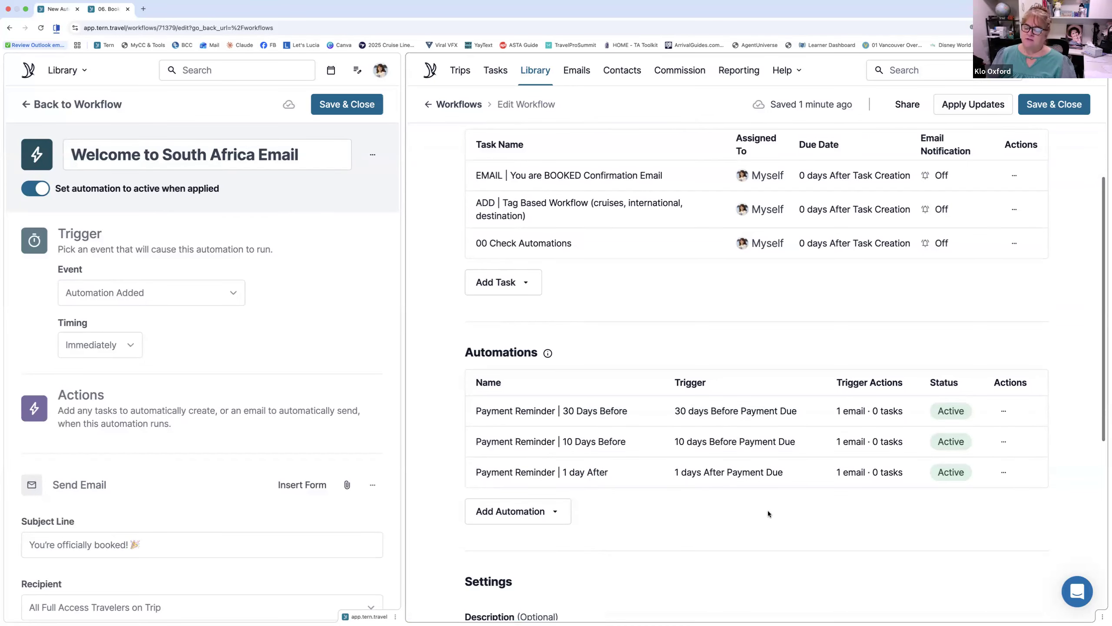
{"action": "scroll", "coordinate": [768, 510], "scroll_direction": "down", "scroll_amount": 10}
{"action": "scroll", "coordinate": [768, 511], "scroll_direction": "down", "scroll_amount": 4}
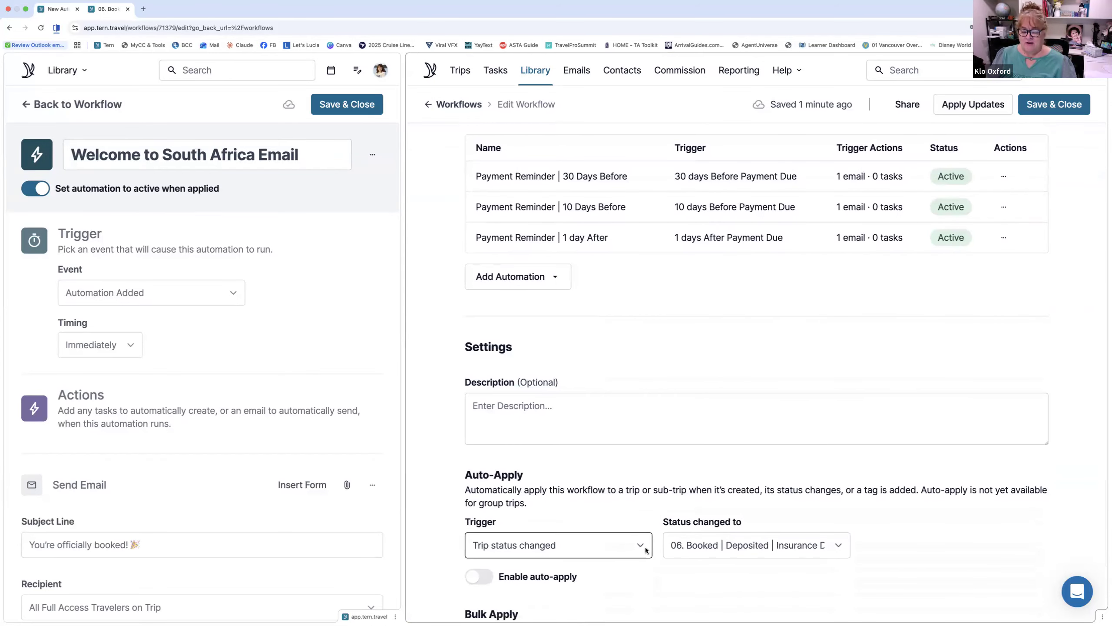
Choose Trip status changed as the auto-apply trigger, with 06. Booked | Deposited | Insurance Decision as the status.
{"action": "left_click", "coordinate": [648, 406]}
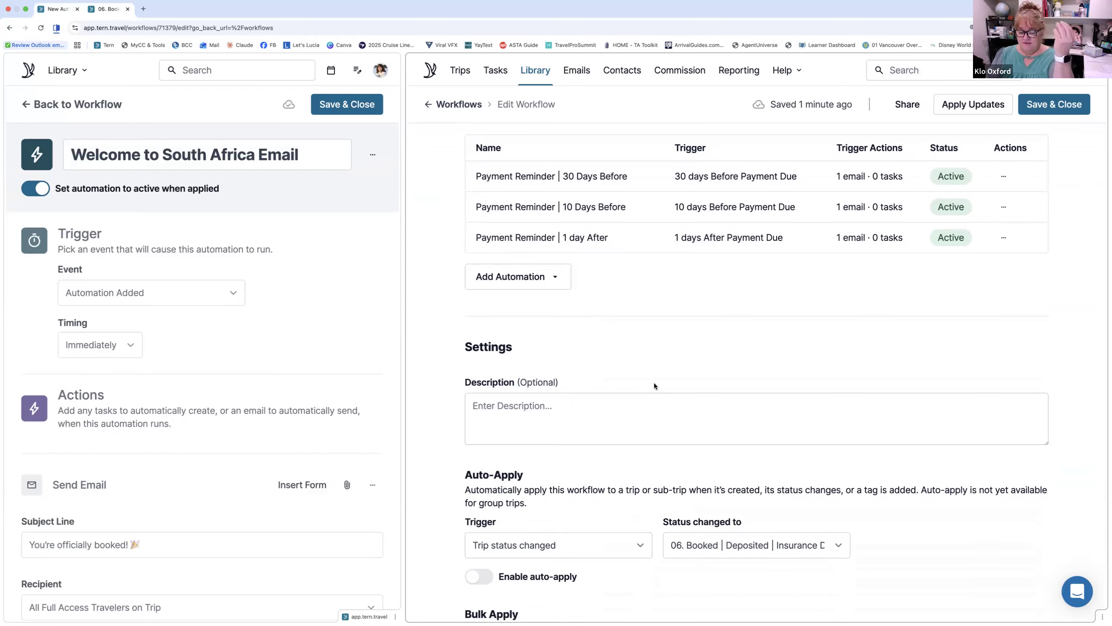
{"action": "left_click", "coordinate": [641, 544]}
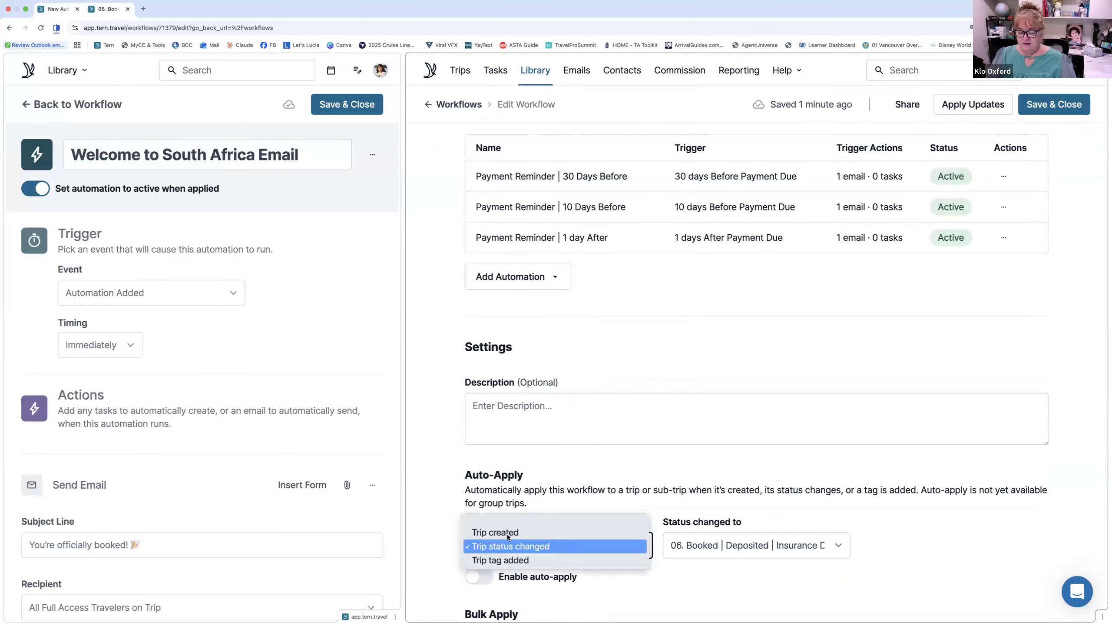
{"action": "left_click", "coordinate": [529, 548]}
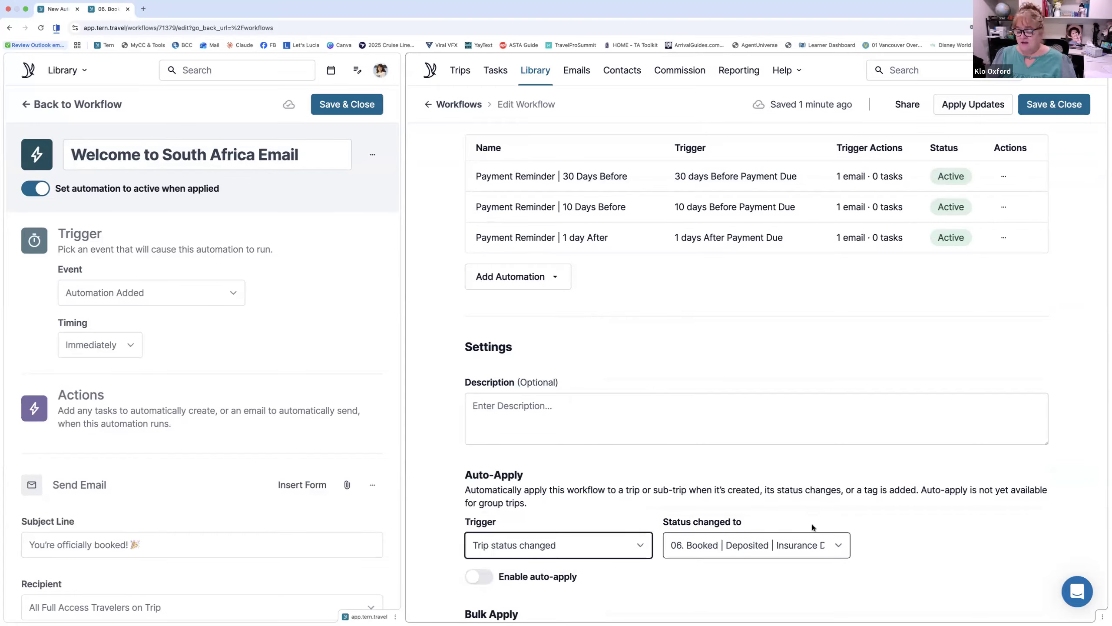
{"action": "scroll", "coordinate": [750, 469], "scroll_direction": "up", "scroll_amount": 5}
{"action": "scroll", "coordinate": [750, 470], "scroll_direction": "up", "scroll_amount": 1}
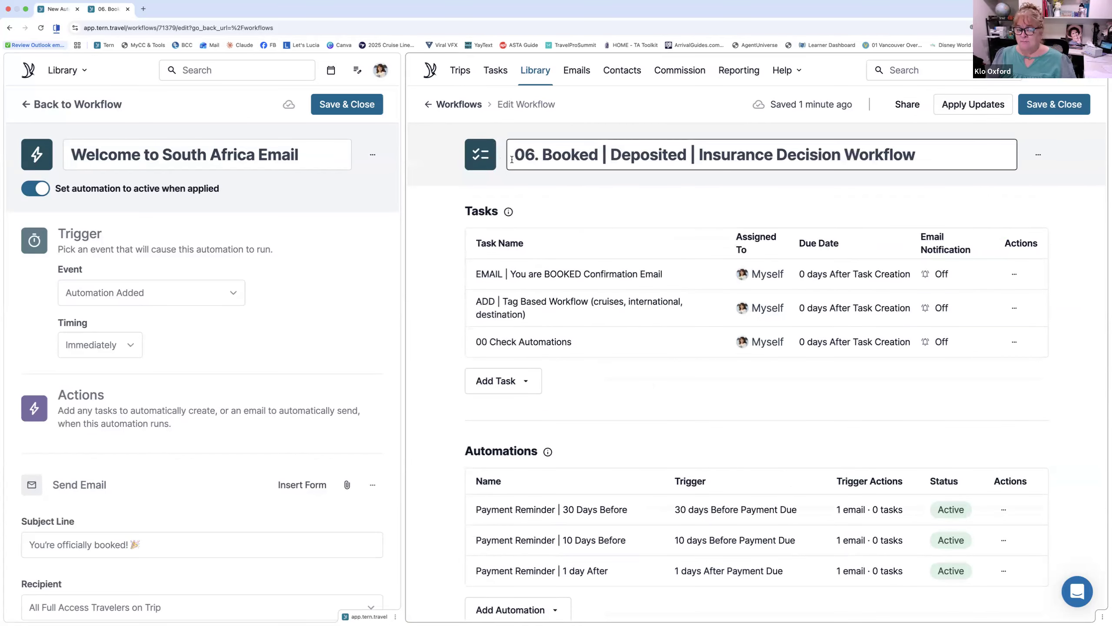
{"action": "scroll", "coordinate": [572, 482], "scroll_direction": "down", "scroll_amount": 6}
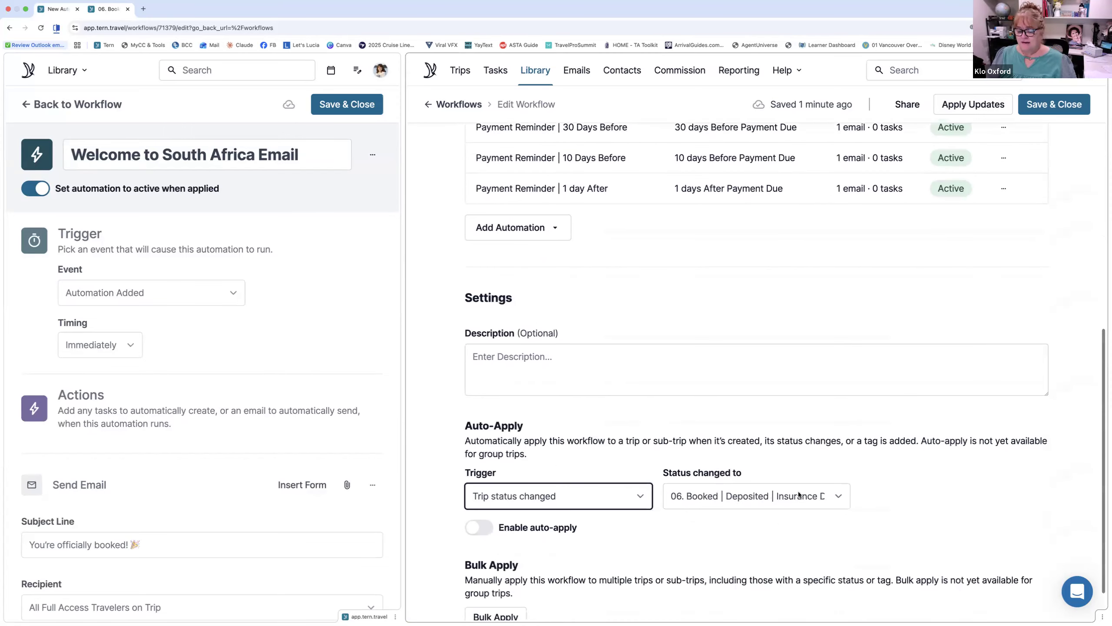
{"action": "left_click", "coordinate": [842, 497]}
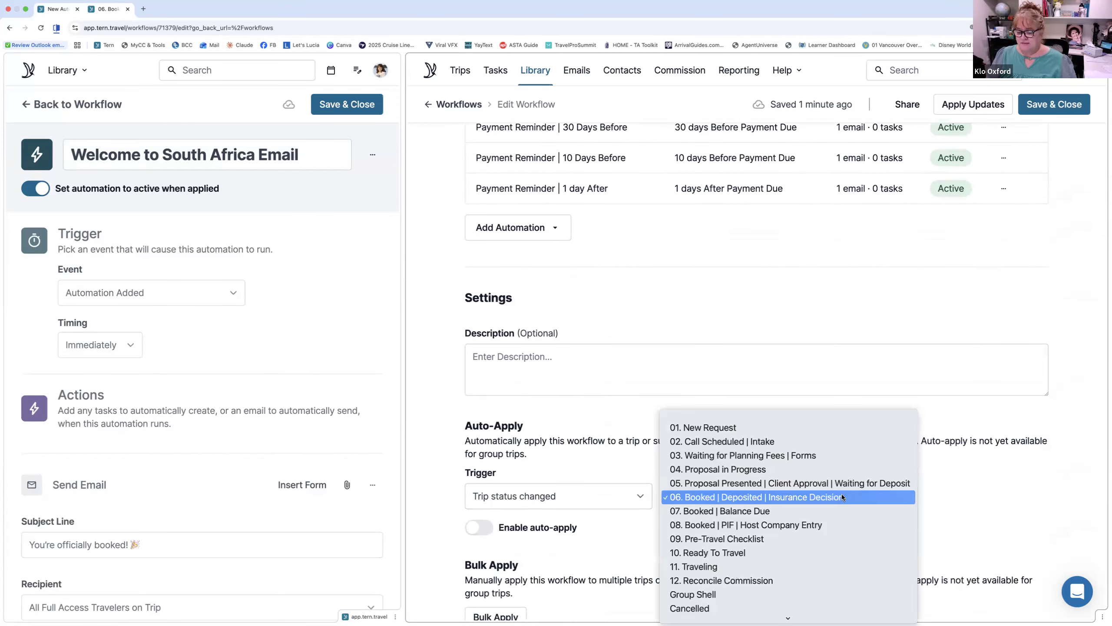
{"action": "left_click", "coordinate": [749, 498]}
Enable auto-apply for the 06. Booked | Deposited | Insurance Decision Workflow and look back over its tasks and automations.
{"action": "scroll", "coordinate": [785, 236], "scroll_direction": "up", "scroll_amount": 8}
{"action": "scroll", "coordinate": [590, 330], "scroll_direction": "down", "scroll_amount": 1}
{"action": "scroll", "coordinate": [591, 331], "scroll_direction": "up", "scroll_amount": 1}
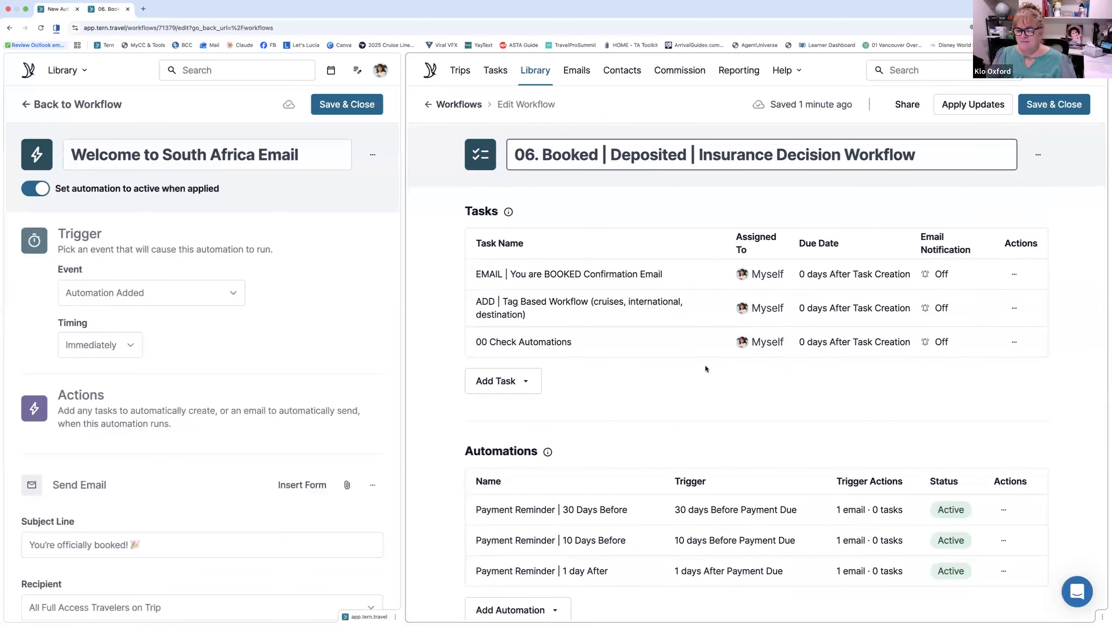
{"action": "scroll", "coordinate": [705, 368], "scroll_direction": "down", "scroll_amount": 8}
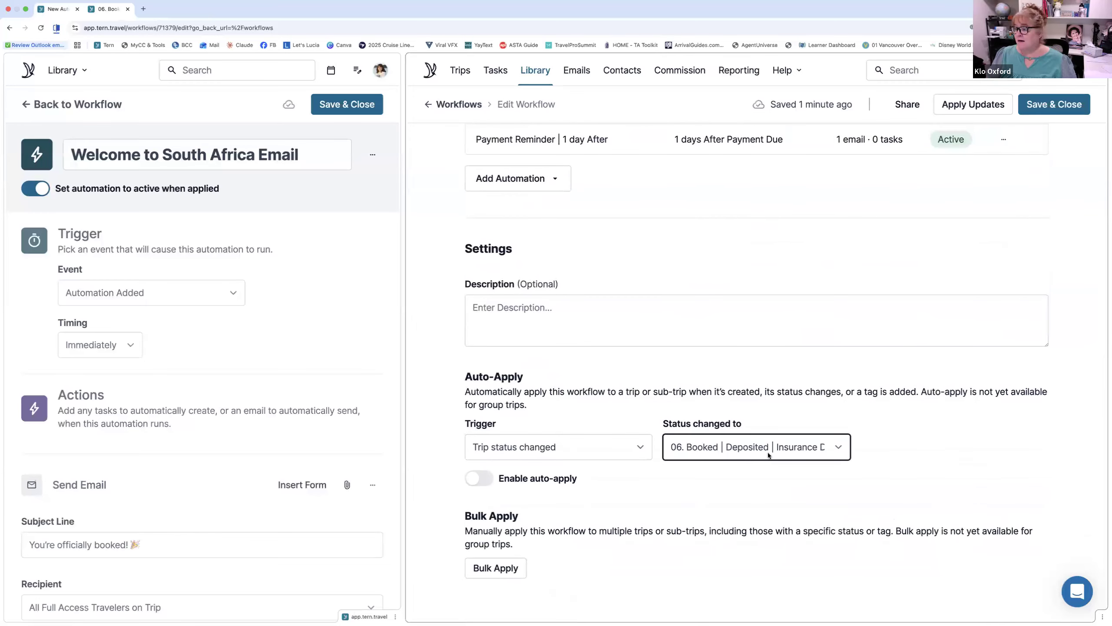
{"action": "left_click", "coordinate": [487, 480]}
{"action": "scroll", "coordinate": [646, 398], "scroll_direction": "up", "scroll_amount": 3}
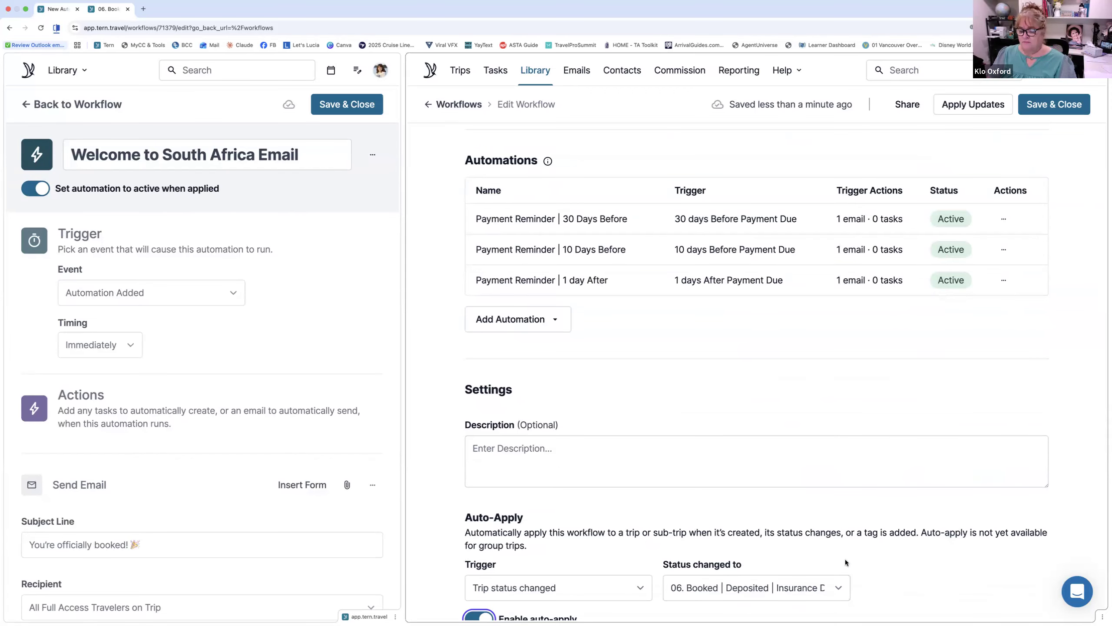
{"action": "scroll", "coordinate": [835, 463], "scroll_direction": "up", "scroll_amount": 4}
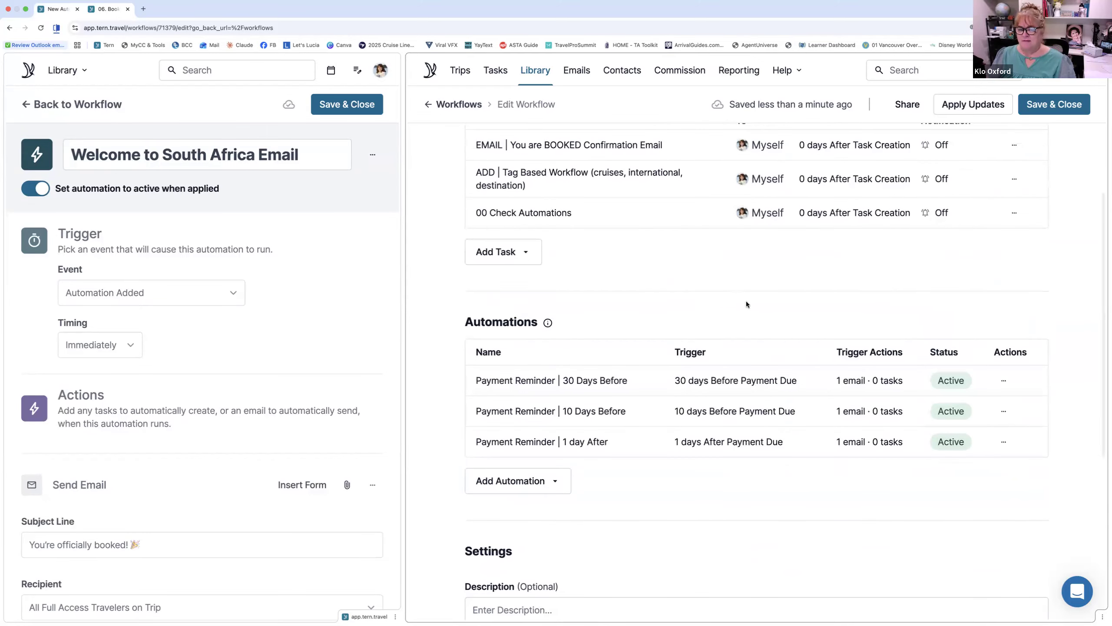
{"action": "scroll", "coordinate": [746, 307], "scroll_direction": "up", "scroll_amount": 1}
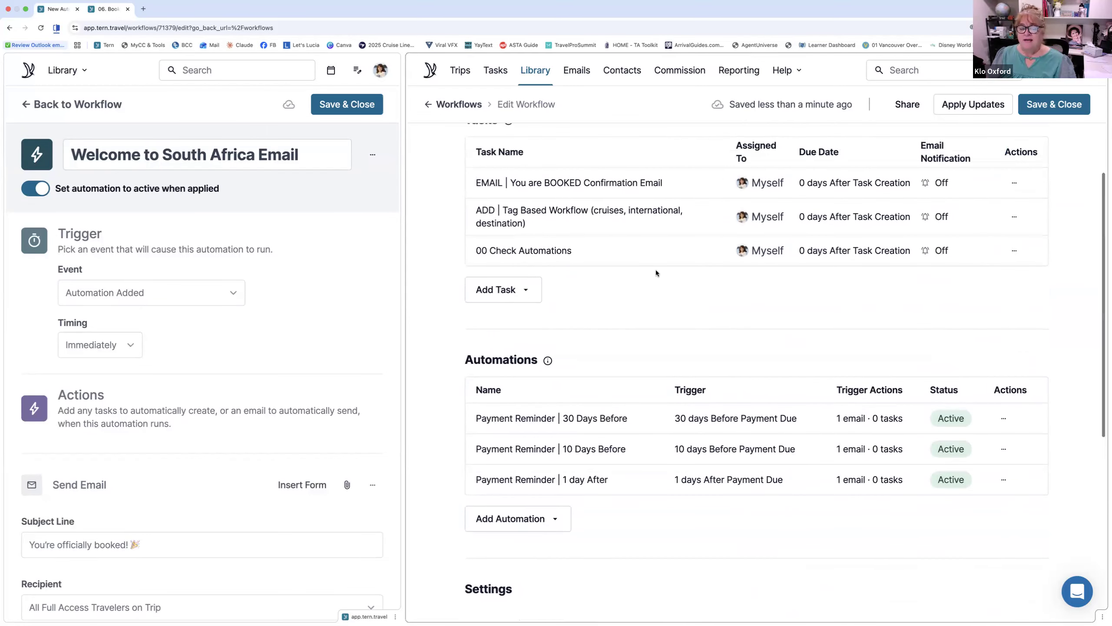
Return to the trips board in a widened pane and leave the open workflow editor for the workflow templates list.
{"action": "left_click", "coordinate": [93, 100]}
{"action": "left_click", "coordinate": [85, 71]}
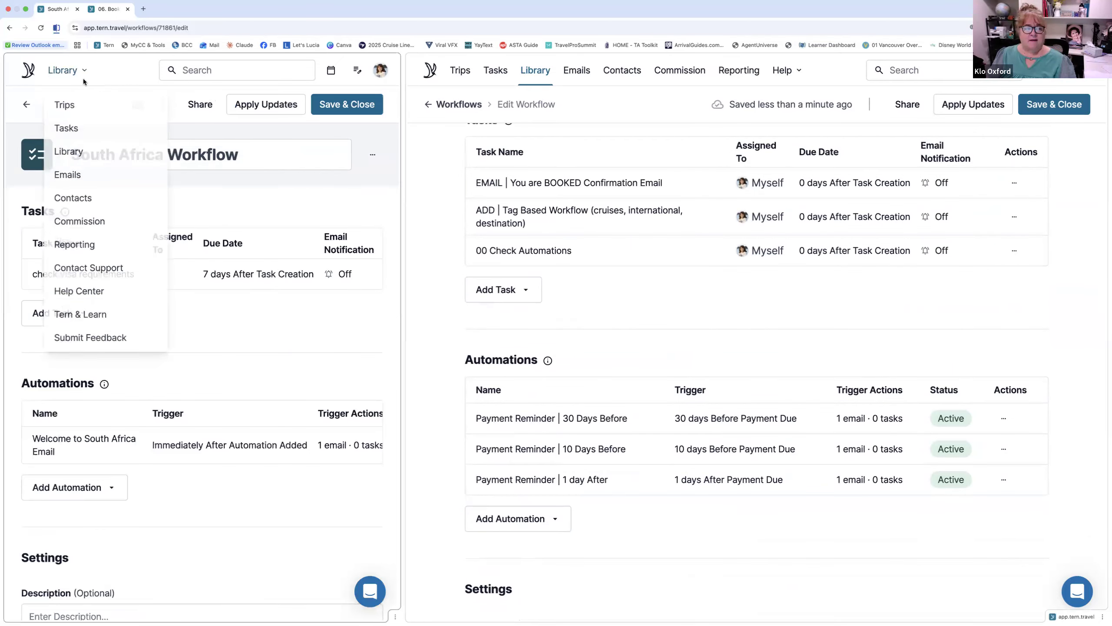
{"action": "left_click", "coordinate": [64, 104]}
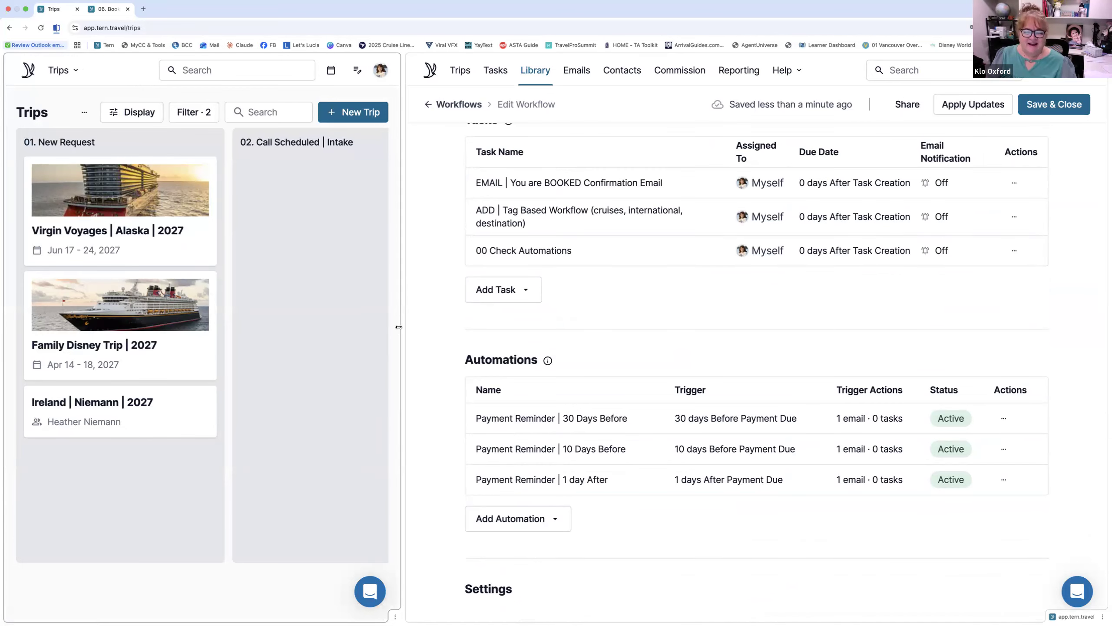
{"action": "left_click_drag", "start_coordinate": [412, 336], "coordinate": [536, 341]}
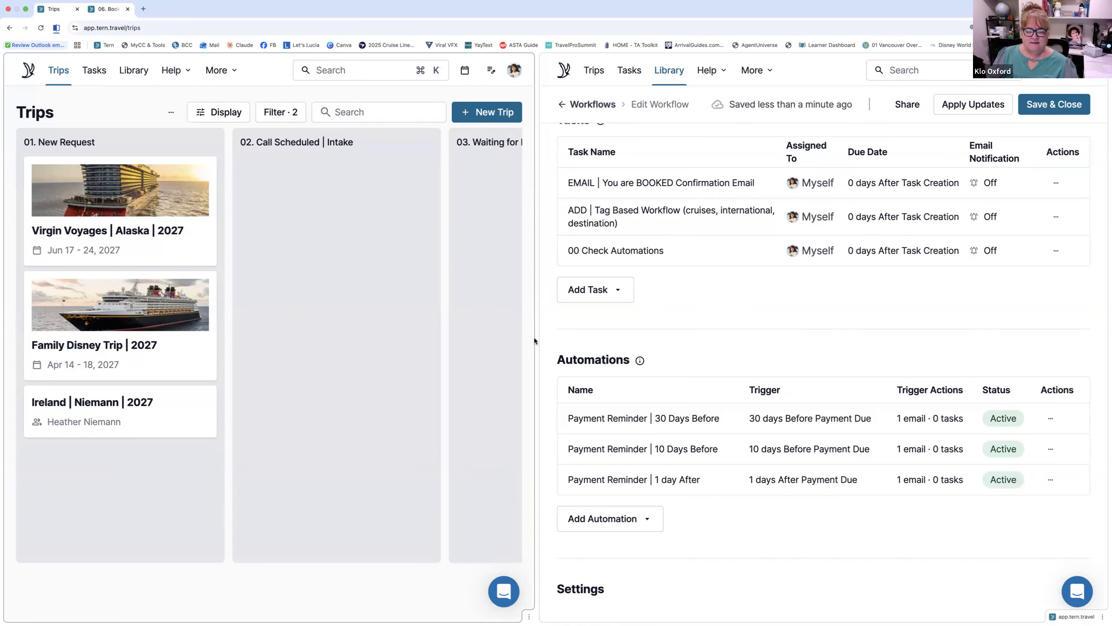
{"action": "left_click_drag", "start_coordinate": [537, 339], "coordinate": [663, 339]}
{"action": "left_click", "coordinate": [724, 105]}
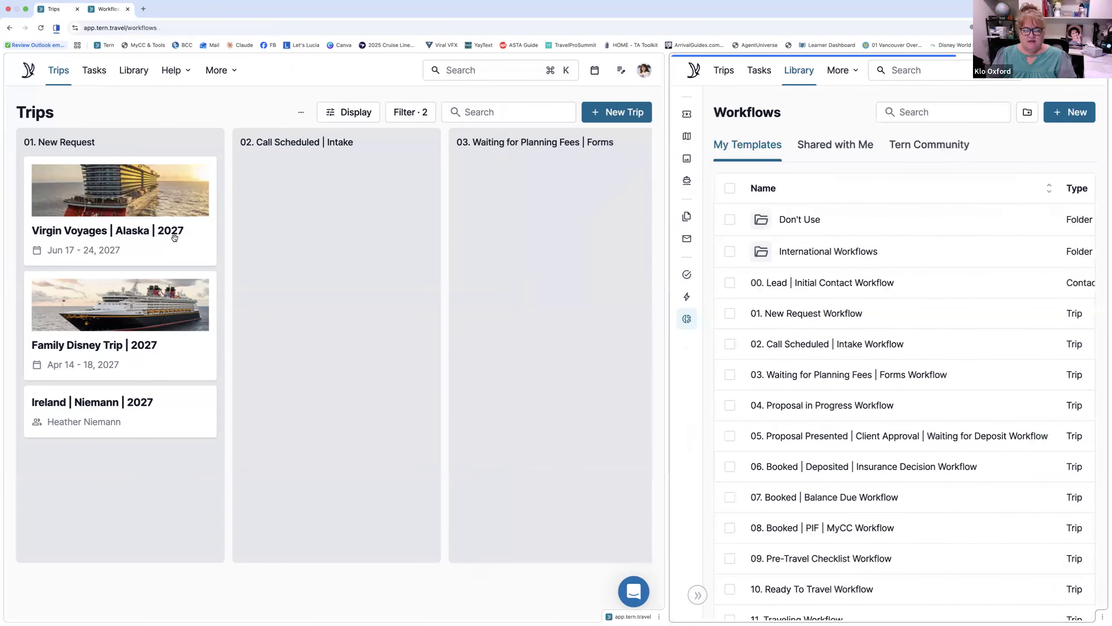
Open the Virgin Voyages | Alaska | 2027 trip and add an existing contact with an e-mail address as its traveler.
{"action": "left_click", "coordinate": [183, 227]}
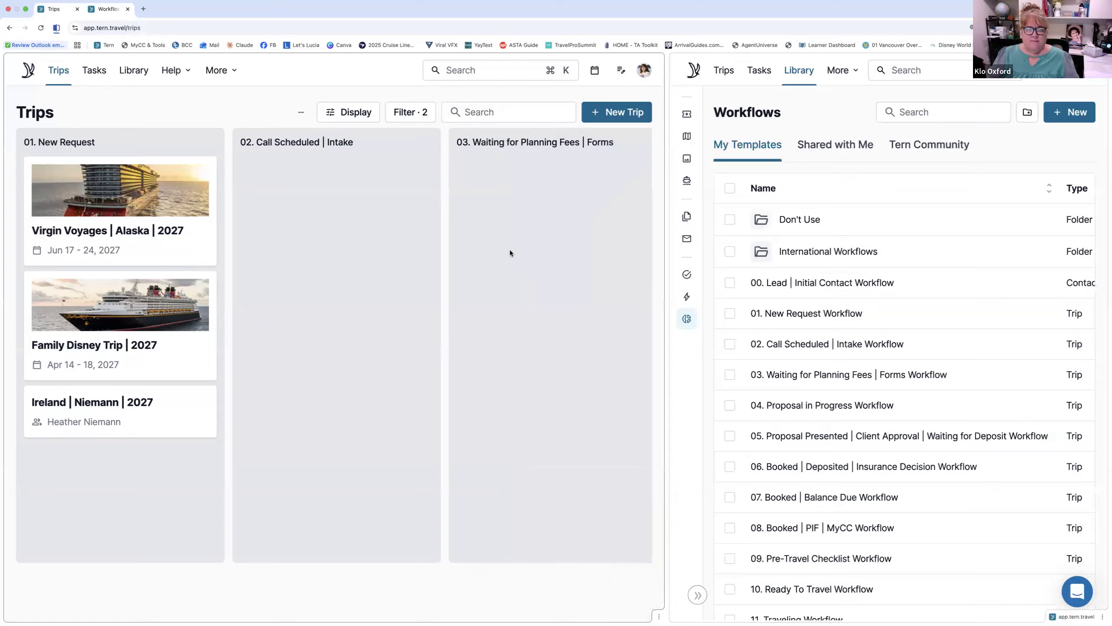
{"action": "left_click", "coordinate": [49, 167]}
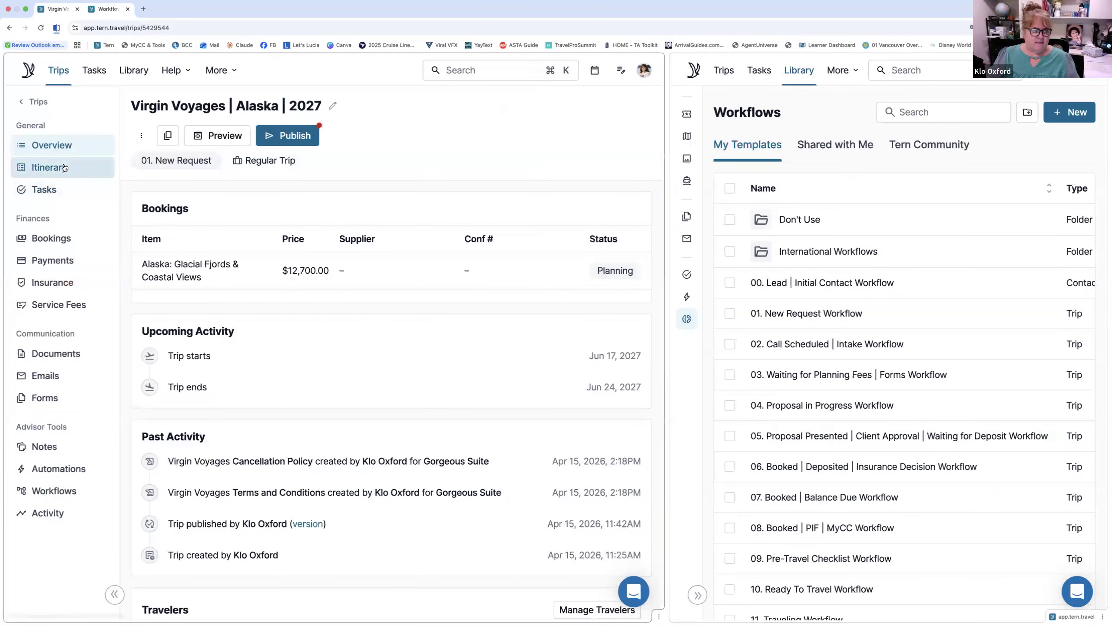
{"action": "left_click", "coordinate": [52, 145]}
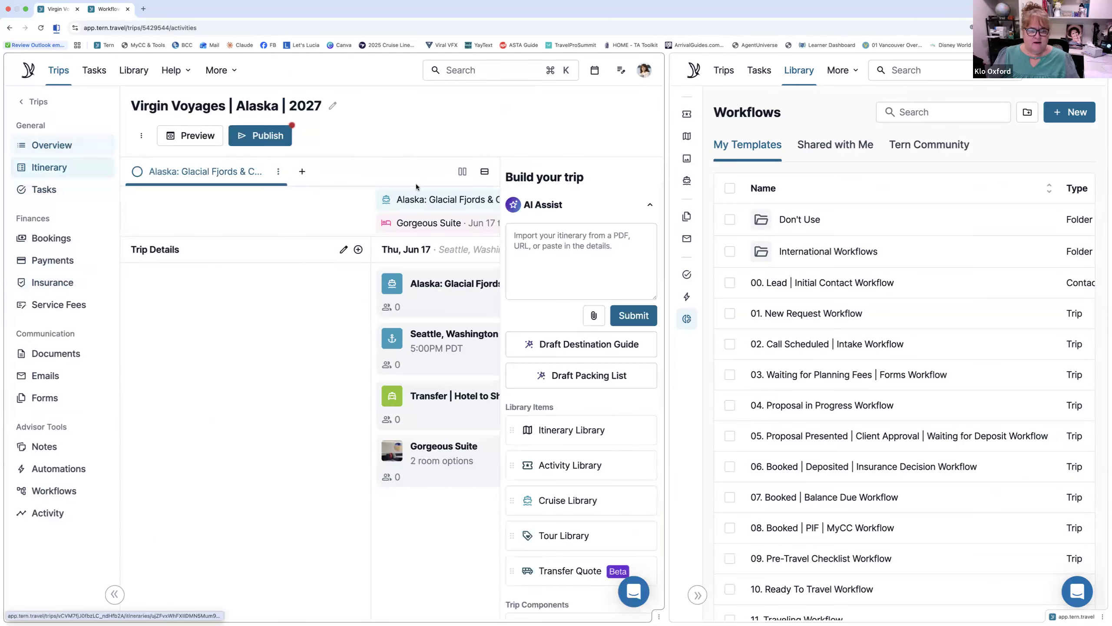
{"action": "scroll", "coordinate": [474, 324], "scroll_direction": "down", "scroll_amount": 5}
{"action": "scroll", "coordinate": [474, 324], "scroll_direction": "down", "scroll_amount": 2}
{"action": "scroll", "coordinate": [525, 263], "scroll_direction": "up", "scroll_amount": 2}
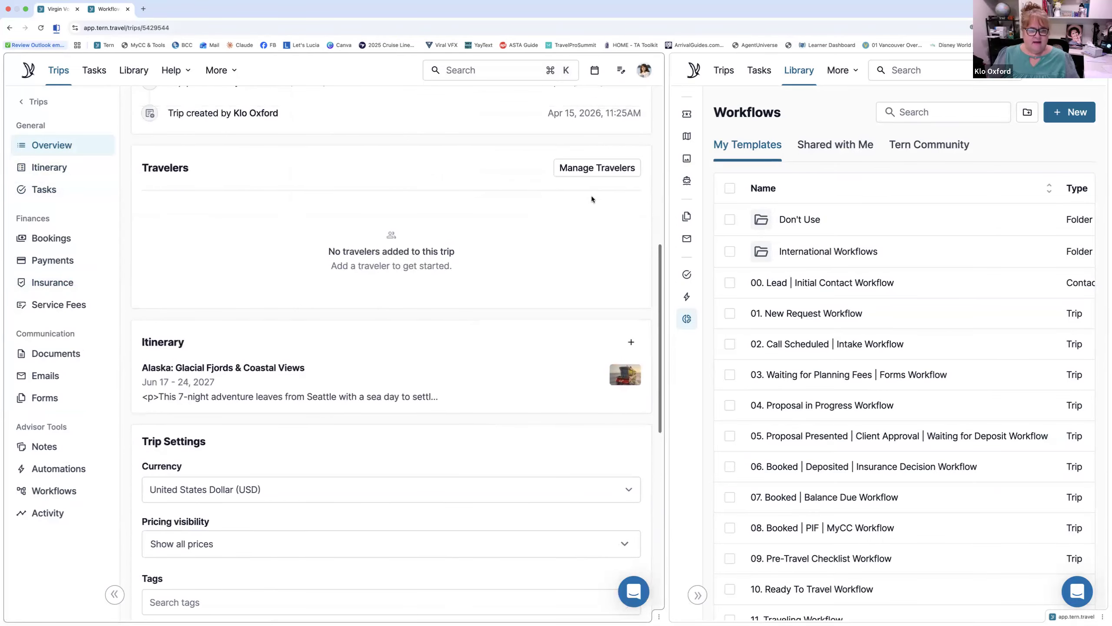
{"action": "left_click", "coordinate": [596, 169]}
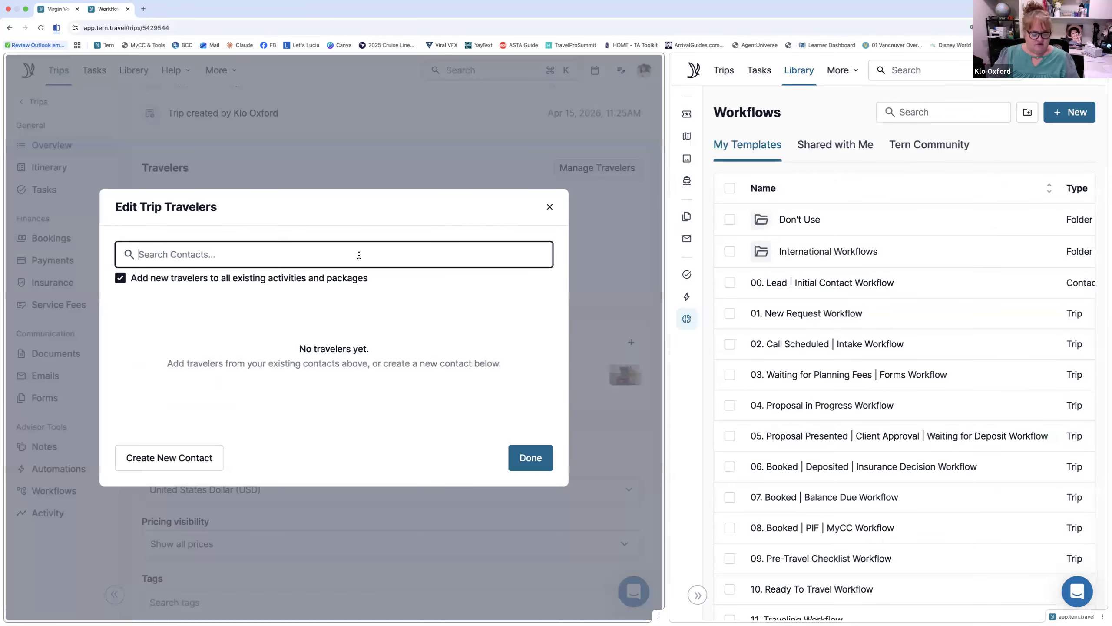
{"action": "type", "text": "jare"}
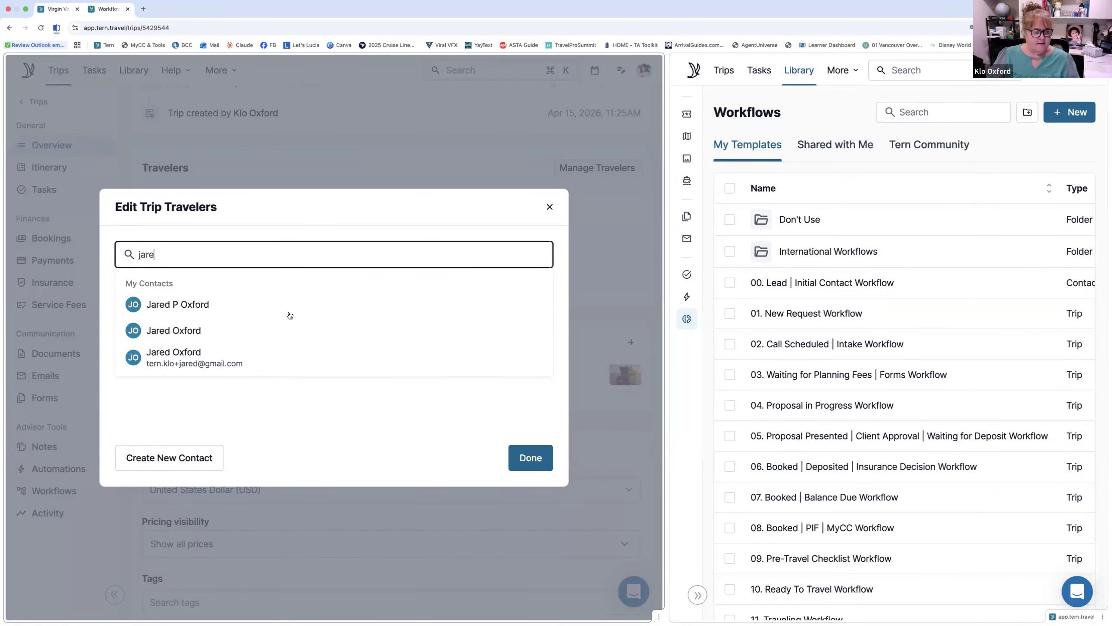
{"action": "left_click", "coordinate": [333, 355]}
{"action": "left_click", "coordinate": [531, 457]}
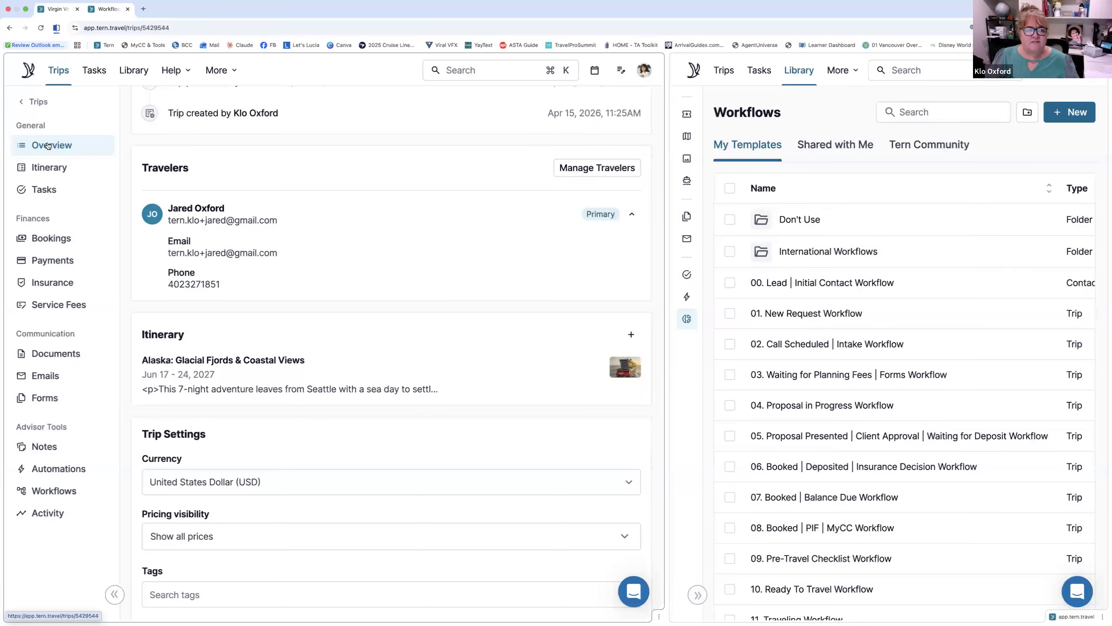
Check the Alaska trip's automations and change the trip status to 02. Call Scheduled | Intake.
{"action": "left_click", "coordinate": [48, 145]}
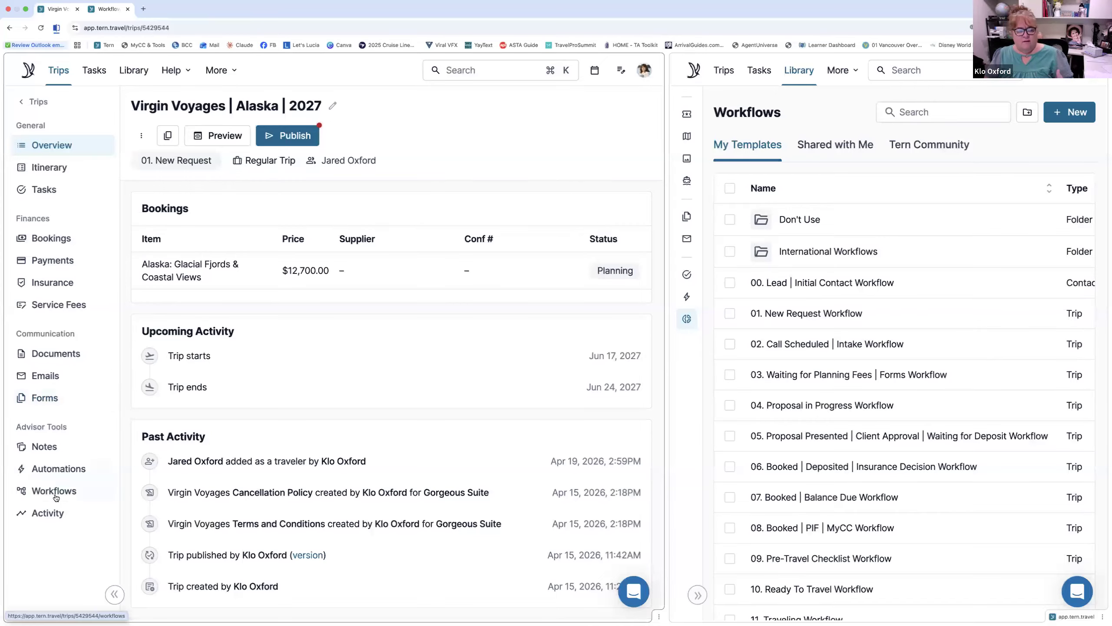
{"action": "left_click", "coordinate": [58, 469]}
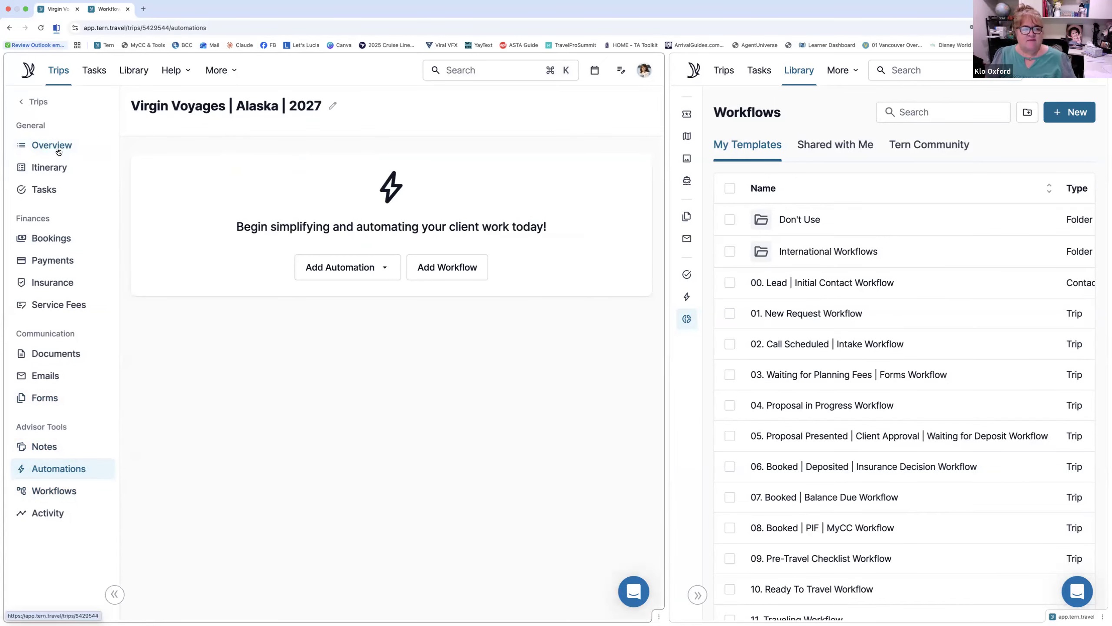
{"action": "left_click", "coordinate": [58, 149]}
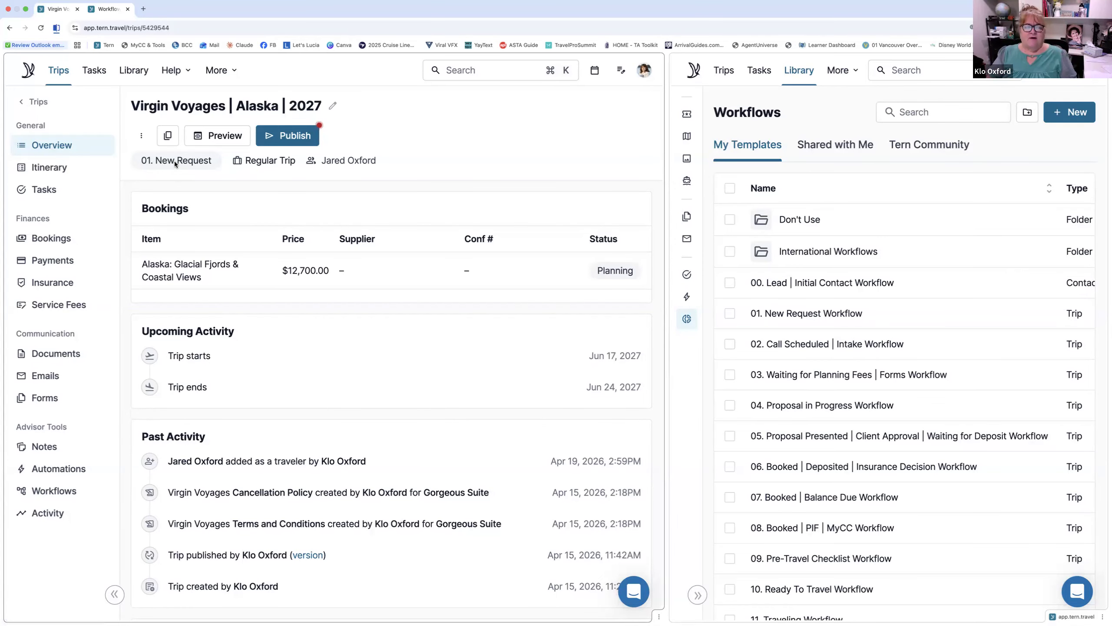
{"action": "left_click", "coordinate": [185, 163]}
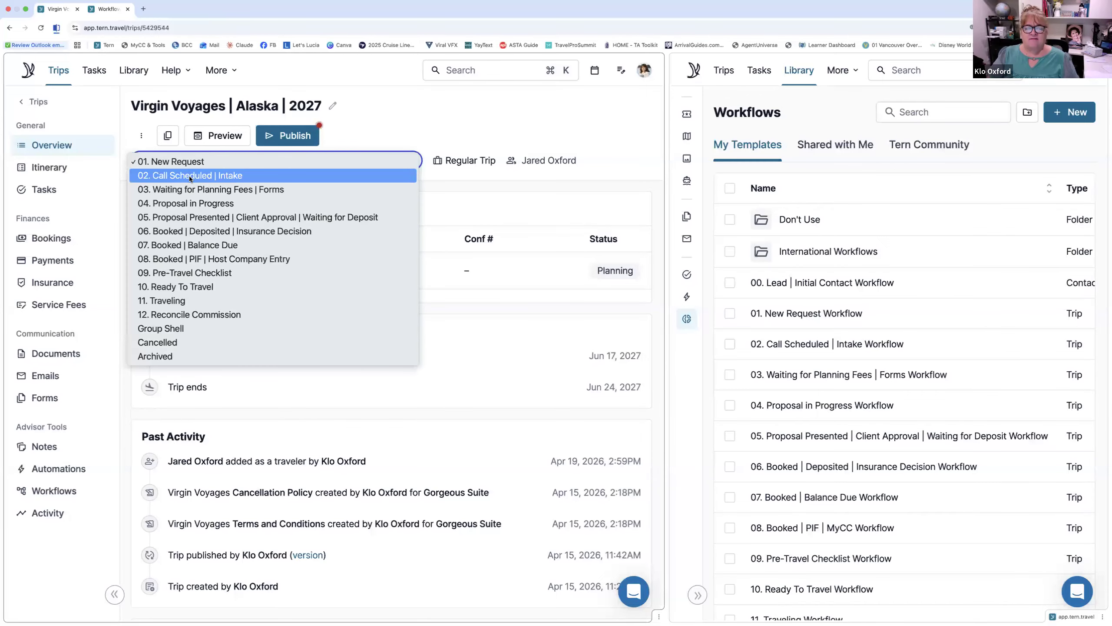
{"action": "left_click", "coordinate": [190, 176]}
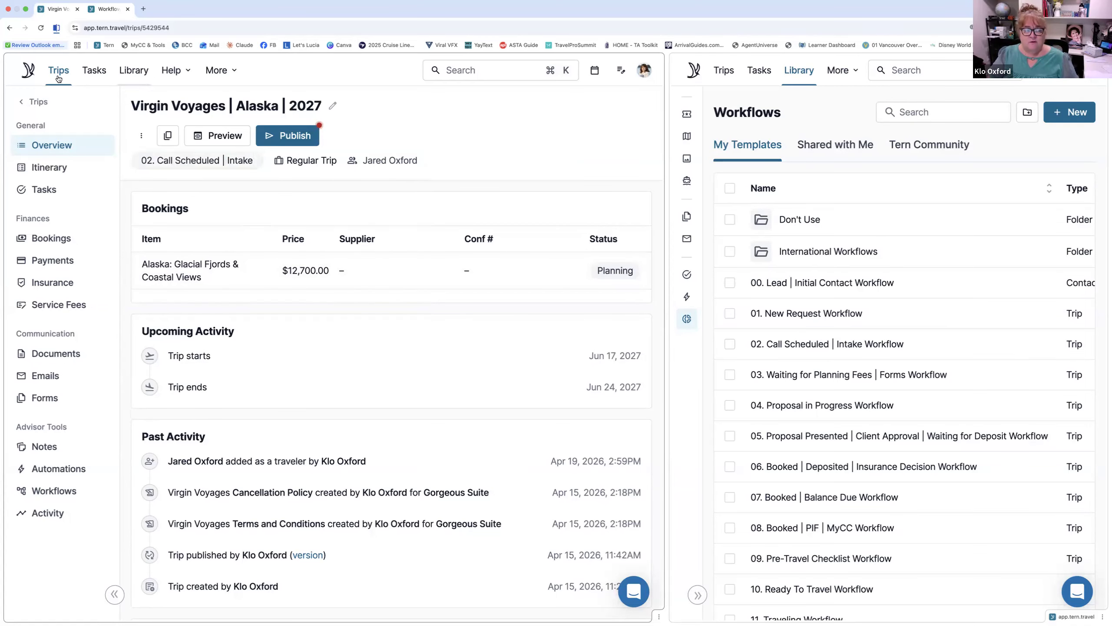
Look at the Alaska trip's card on the trips board and compare it with the 02. Call Scheduled | Intake Workflow's details.
{"action": "left_click", "coordinate": [56, 71]}
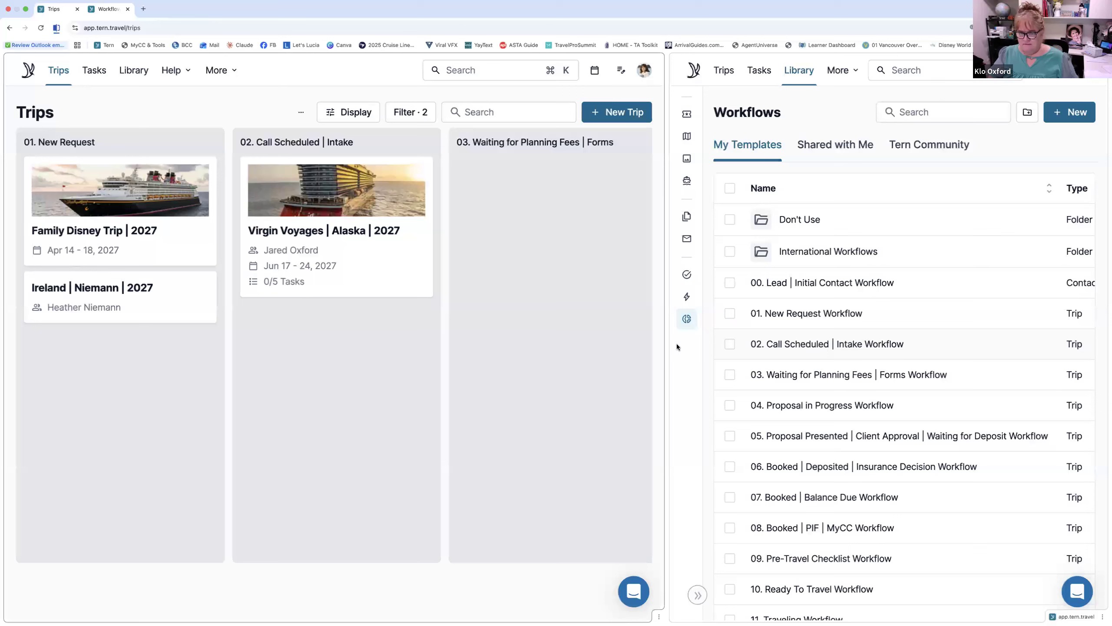
{"action": "left_click_drag", "start_coordinate": [664, 328], "coordinate": [555, 335]}
{"action": "scroll", "coordinate": [853, 345], "scroll_direction": "right", "scroll_amount": 5}
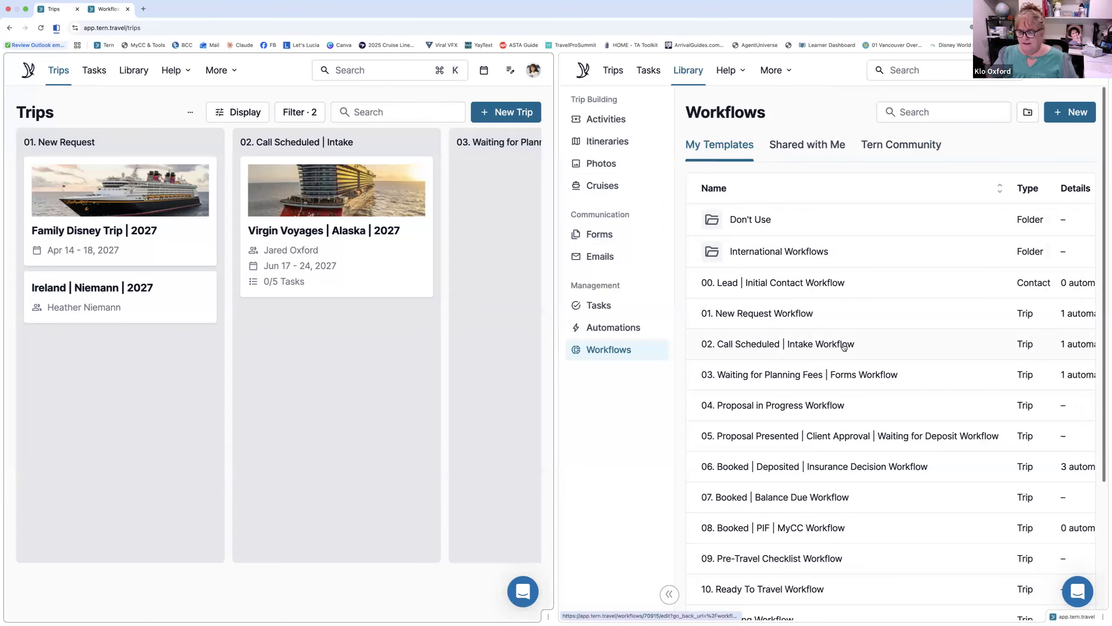
{"action": "scroll", "coordinate": [844, 347], "scroll_direction": "right", "scroll_amount": 2}
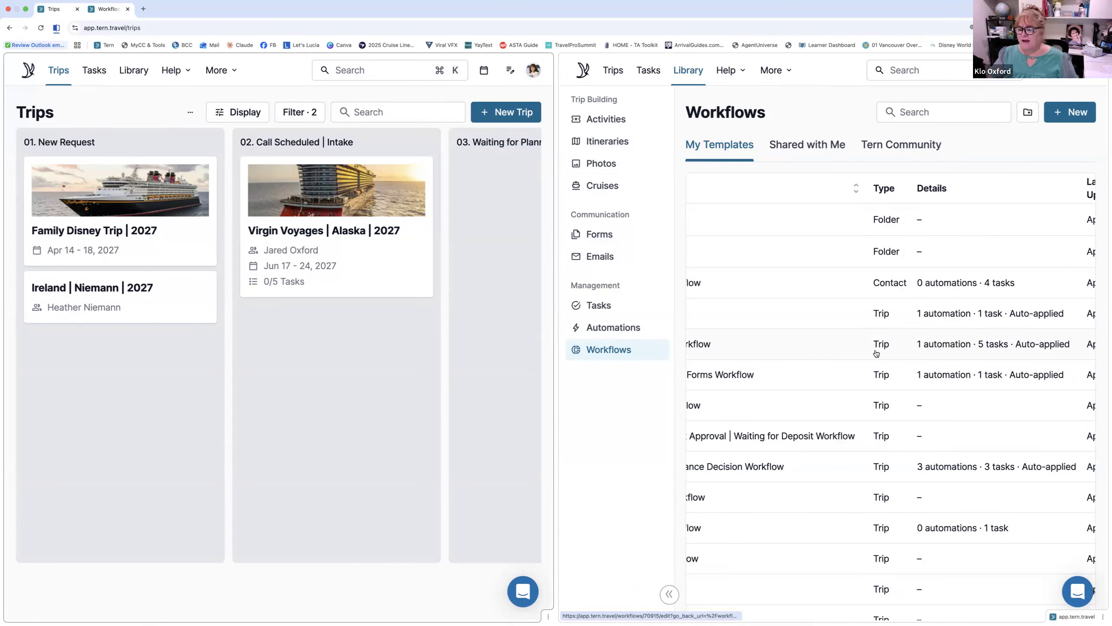
Reopen the Alaska trip and review its tasks and automations against the numbered workflow templates.
{"action": "left_click", "coordinate": [349, 263]}
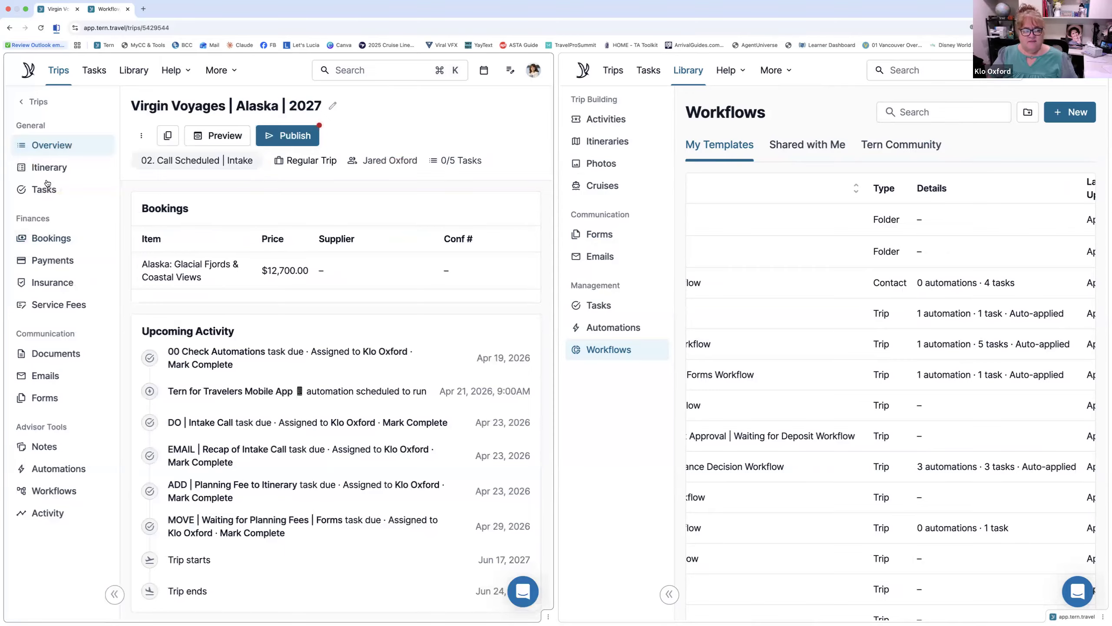
{"action": "left_click", "coordinate": [48, 189]}
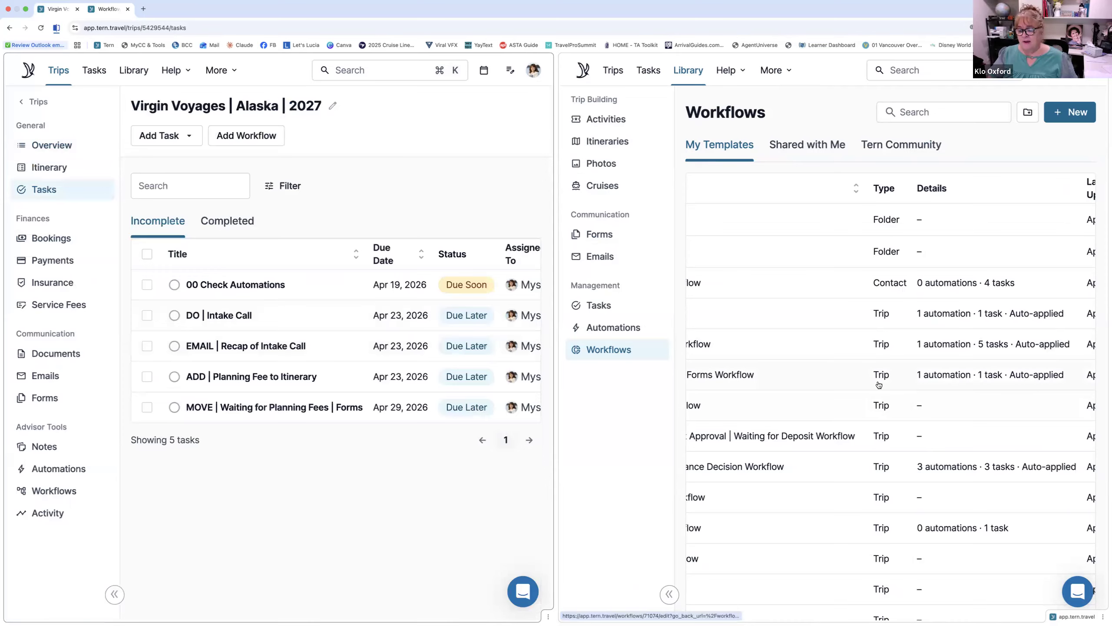
{"action": "left_click", "coordinate": [58, 470]}
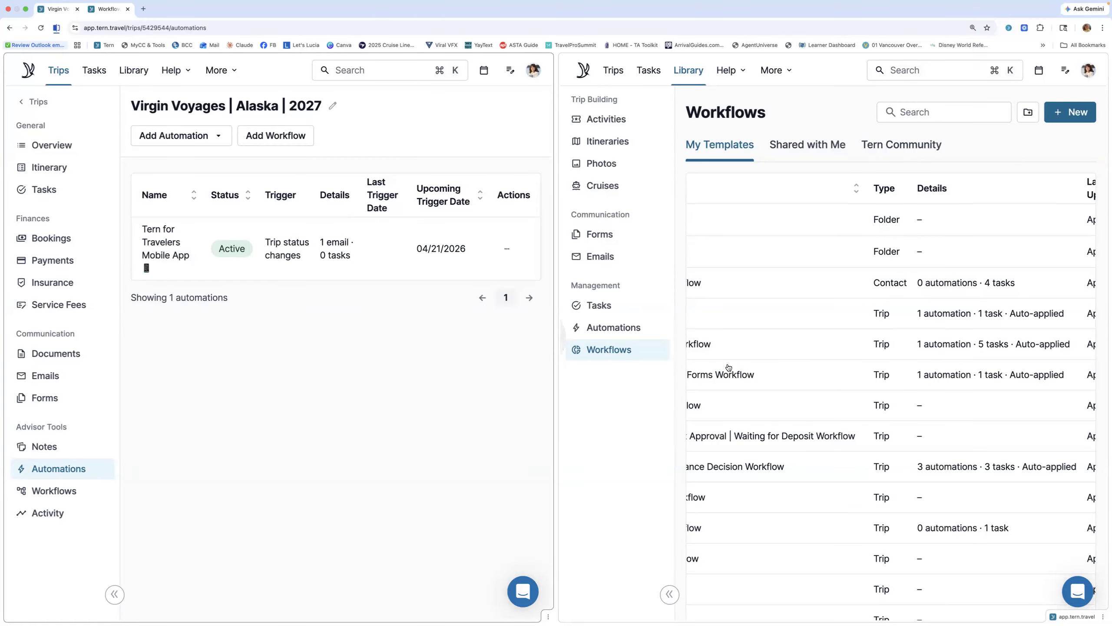
{"action": "scroll", "coordinate": [723, 370], "scroll_direction": "left", "scroll_amount": 5}
{"action": "scroll", "coordinate": [728, 367], "scroll_direction": "left", "scroll_amount": 2}
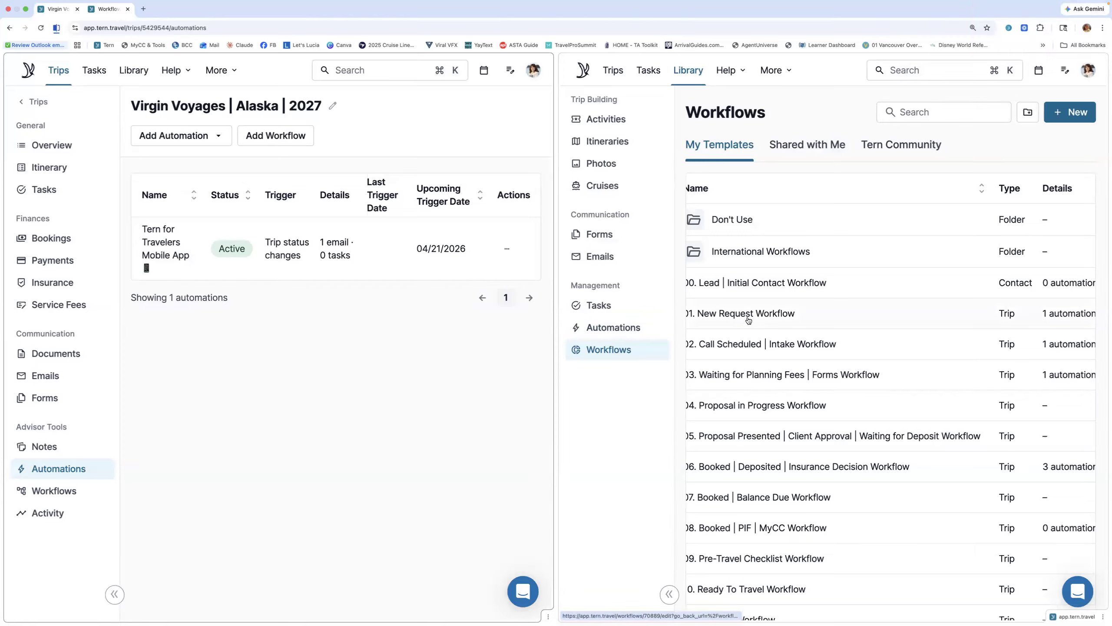
{"action": "scroll", "coordinate": [748, 320], "scroll_direction": "left", "scroll_amount": 2}
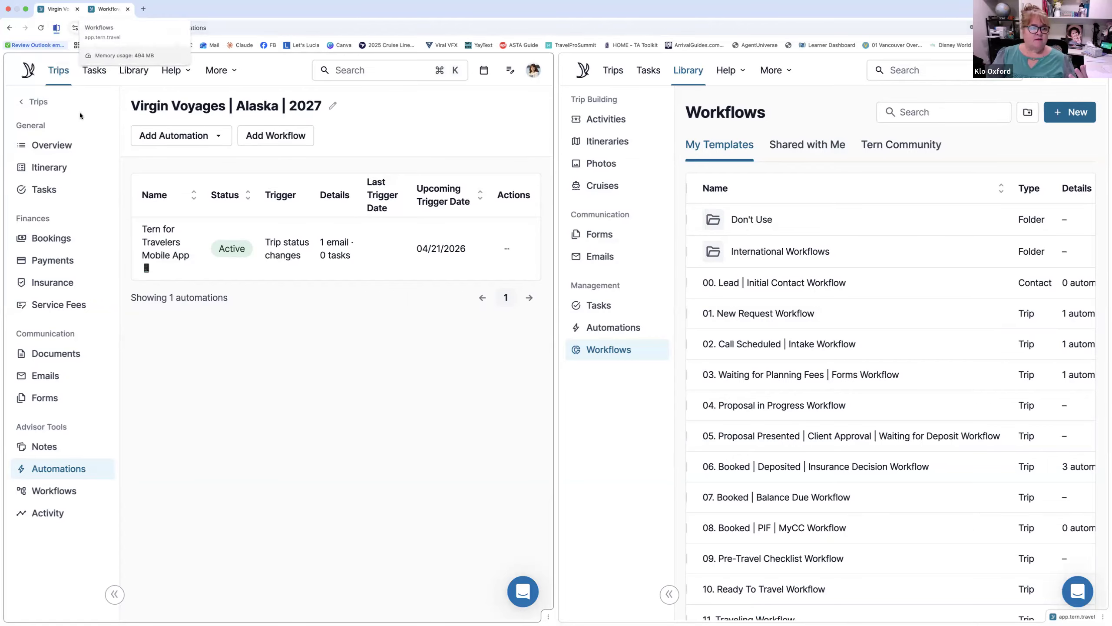
Open the Alaska trip's overview in a separate browser tab and display the library's email templates beside the workflows.
{"action": "right_click", "coordinate": [51, 147]}
{"action": "left_click", "coordinate": [66, 21]}
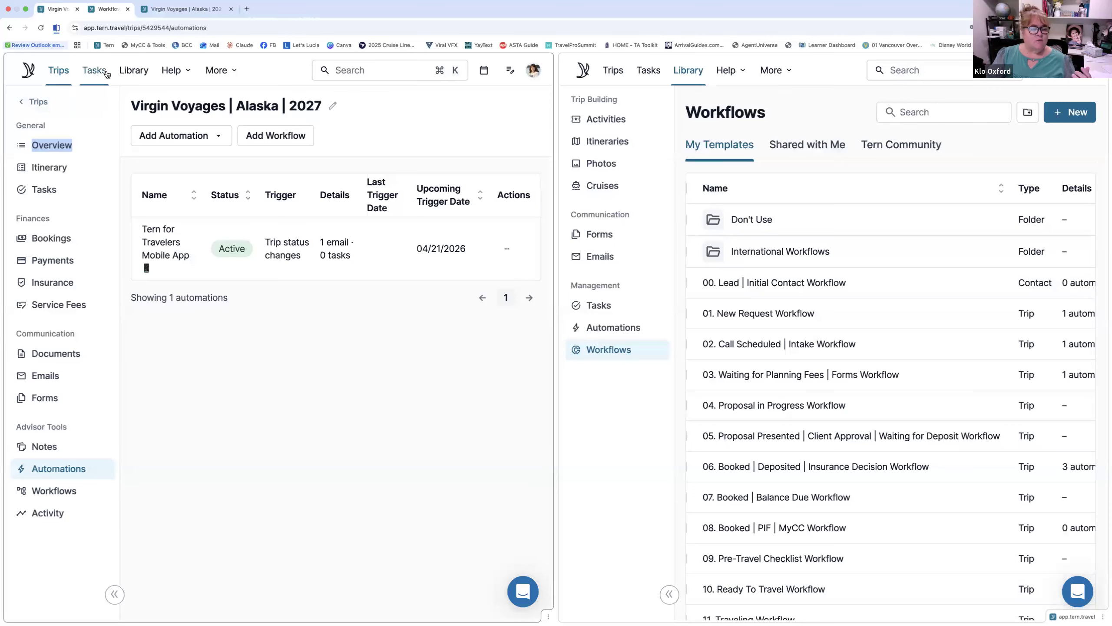
{"action": "left_click", "coordinate": [134, 71]}
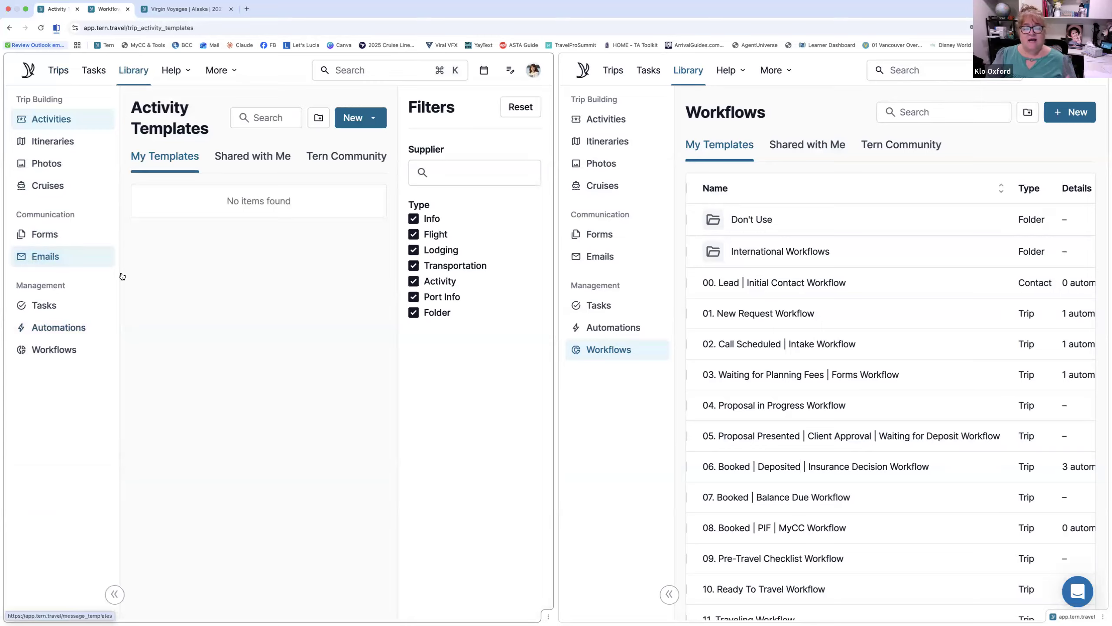
{"action": "left_click", "coordinate": [54, 258]}
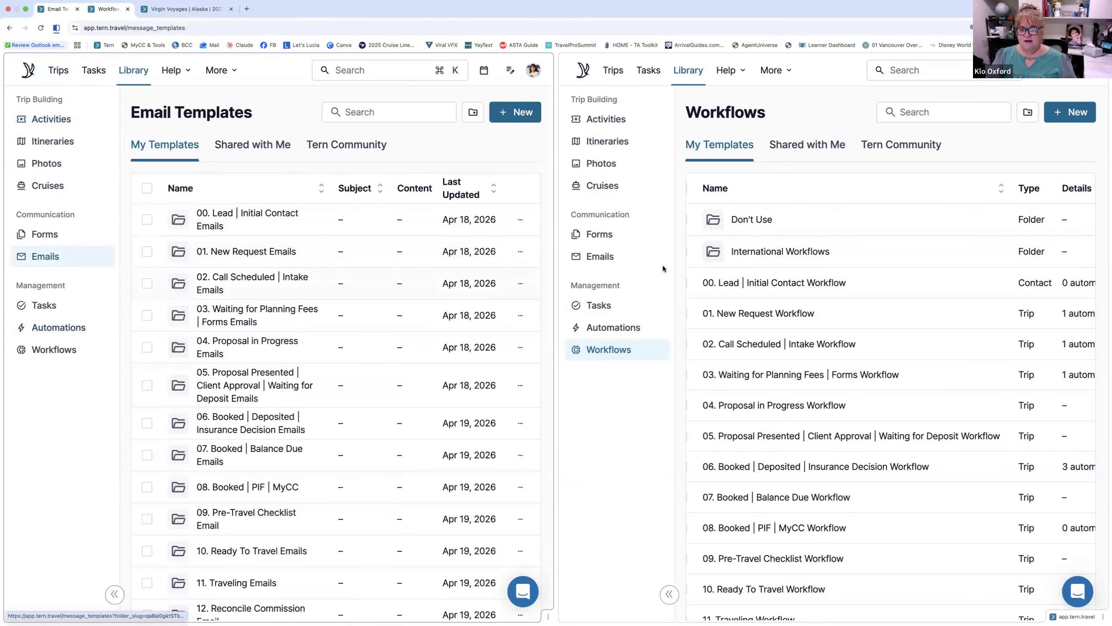
Compare the 01. New Request Workflow's automation with the email template in the 01. New Request Emails folder.
{"action": "left_click", "coordinate": [766, 317]}
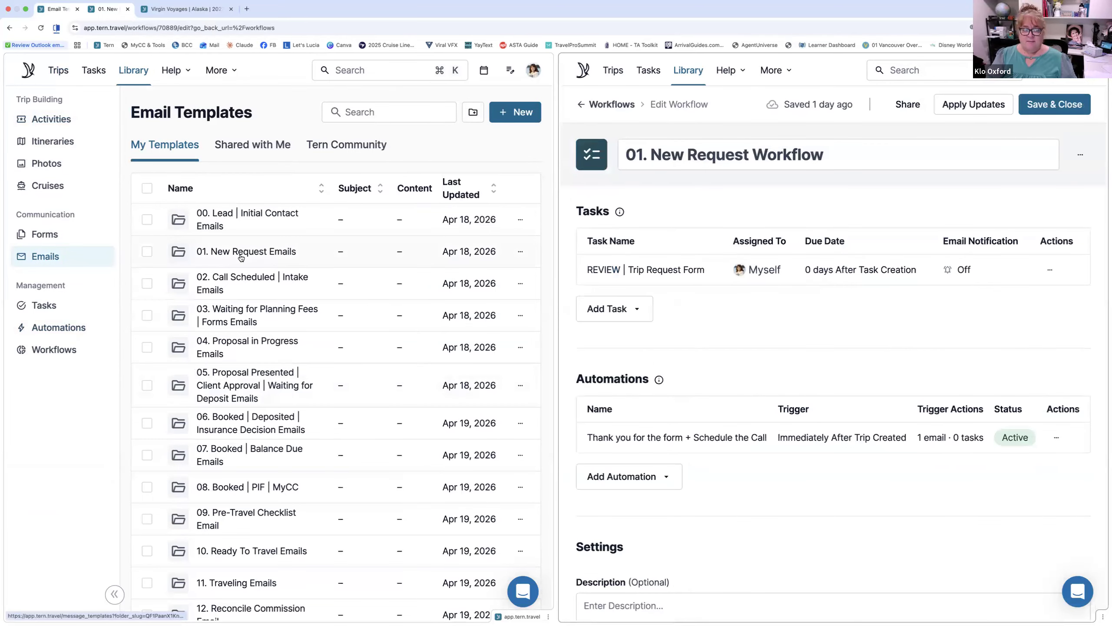
{"action": "left_click", "coordinate": [263, 251]}
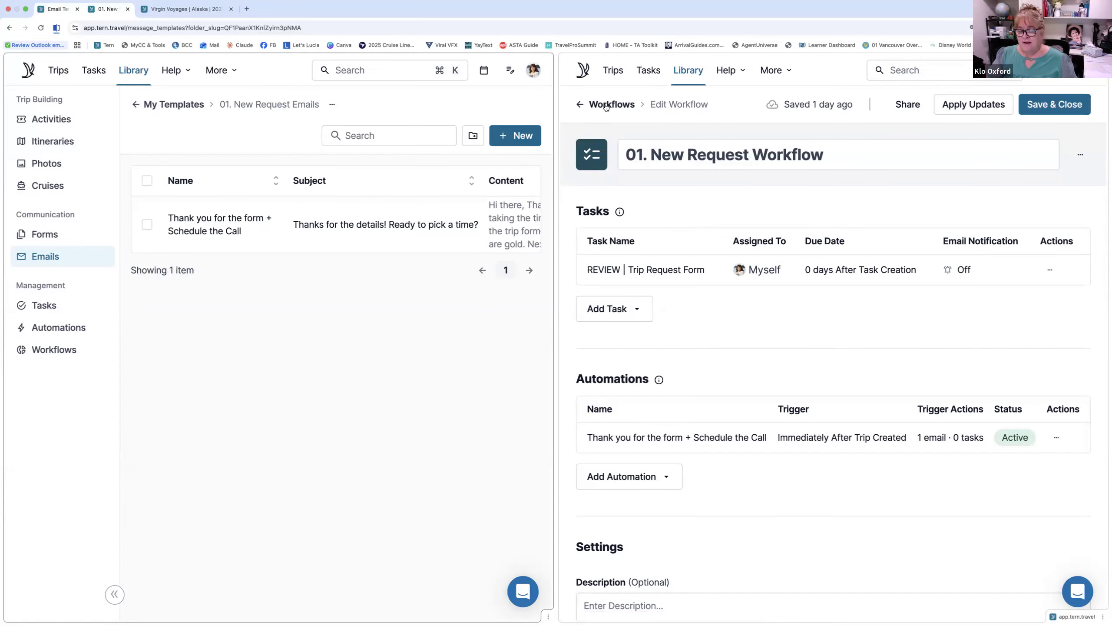
{"action": "left_click", "coordinate": [606, 107]}
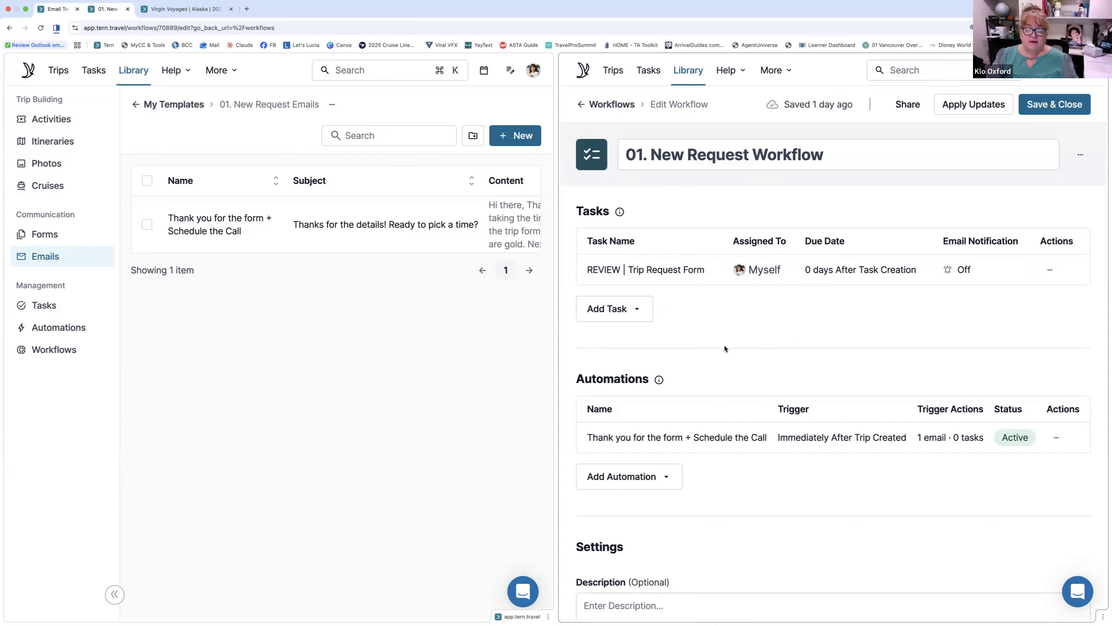
Switch to the Safari window and view the 01. Inquiry | New Request Emails folder in that account's email templates.
{"action": "key", "text": "ctrl+Up"}
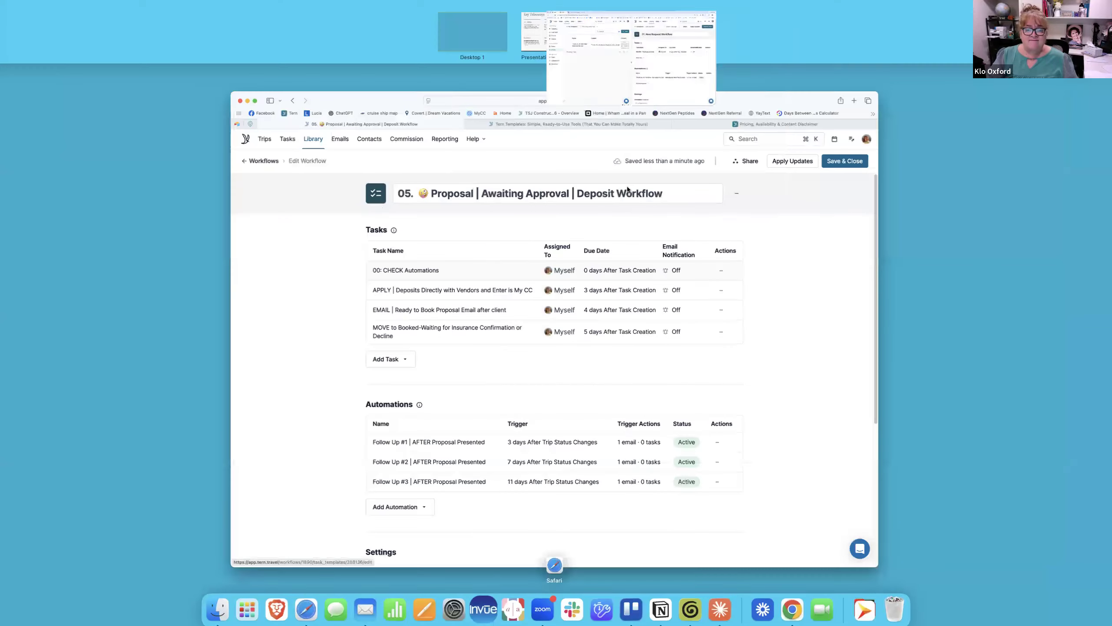
{"action": "left_click", "coordinate": [744, 275]}
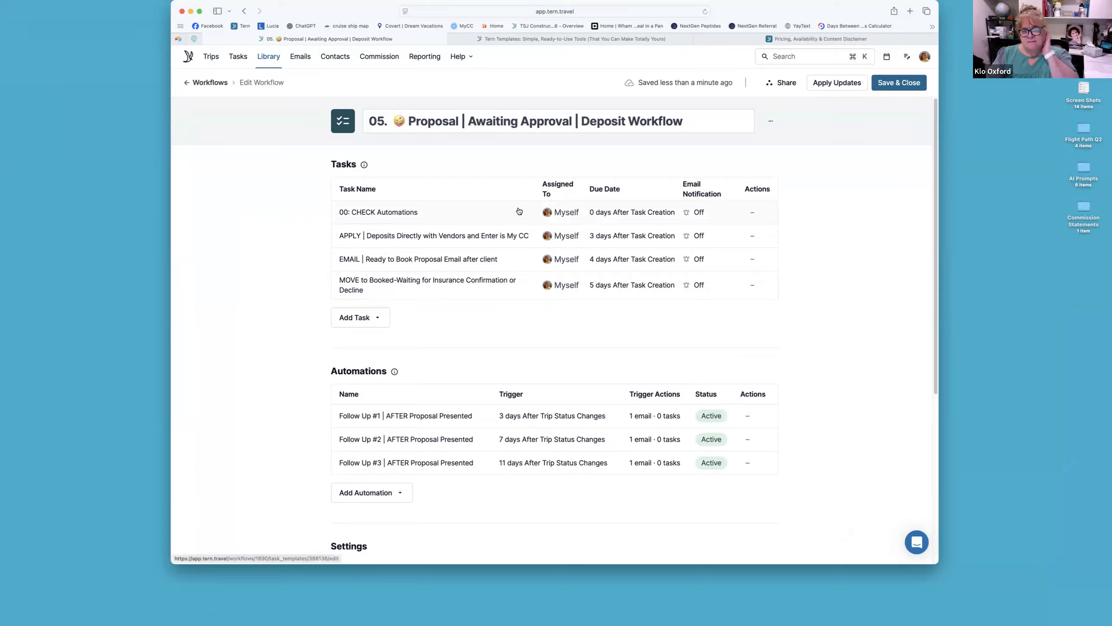
{"action": "left_click", "coordinate": [436, 416]}
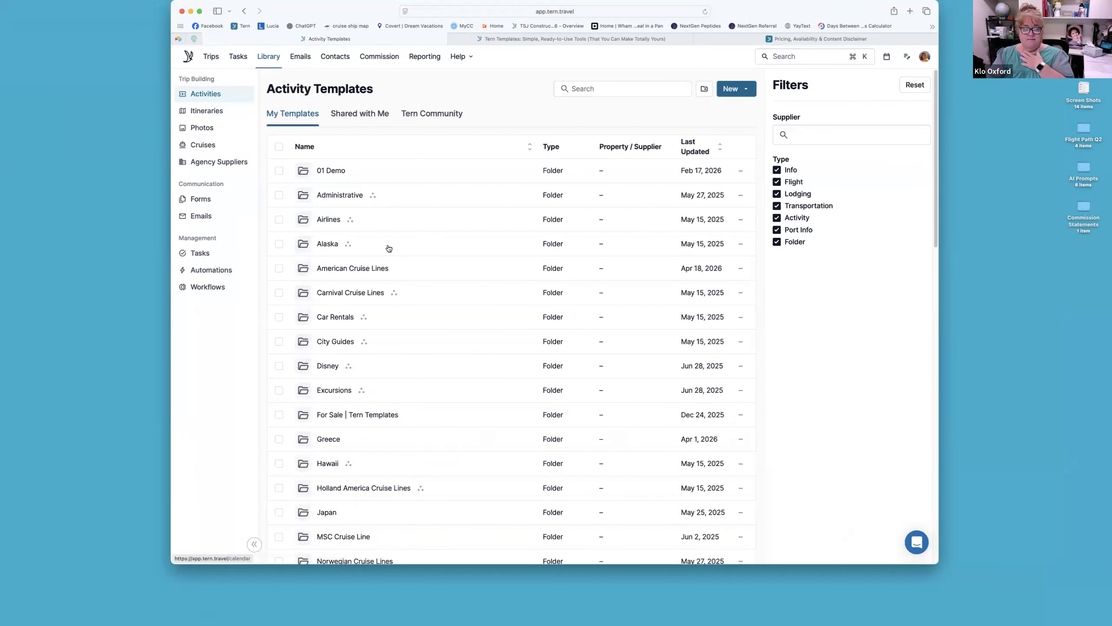
{"action": "left_click", "coordinate": [202, 219]}
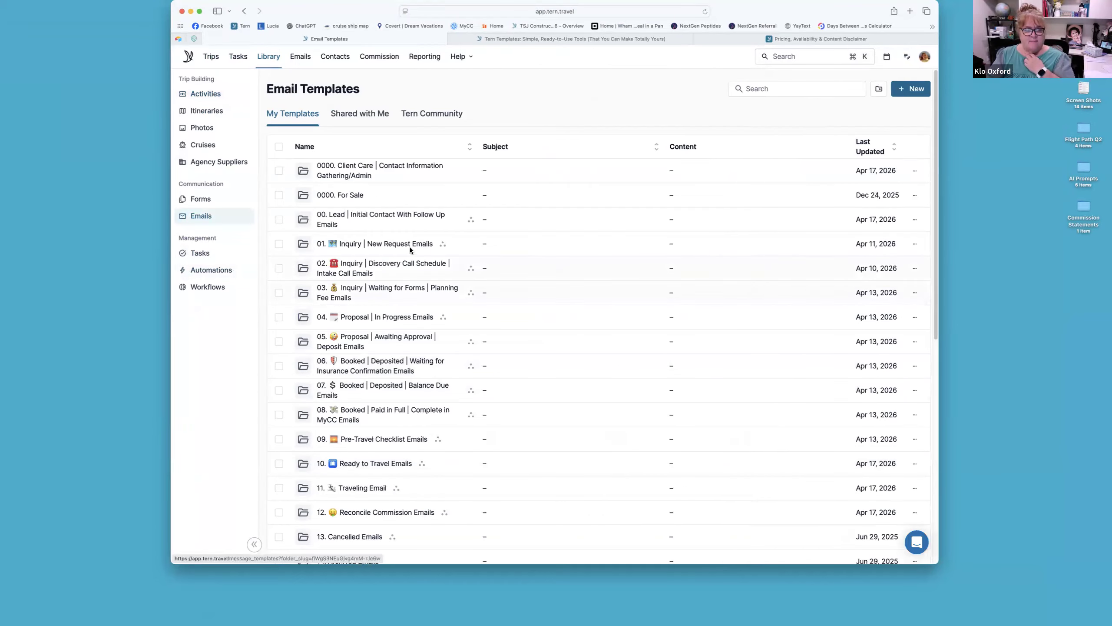
{"action": "left_click", "coordinate": [411, 246]}
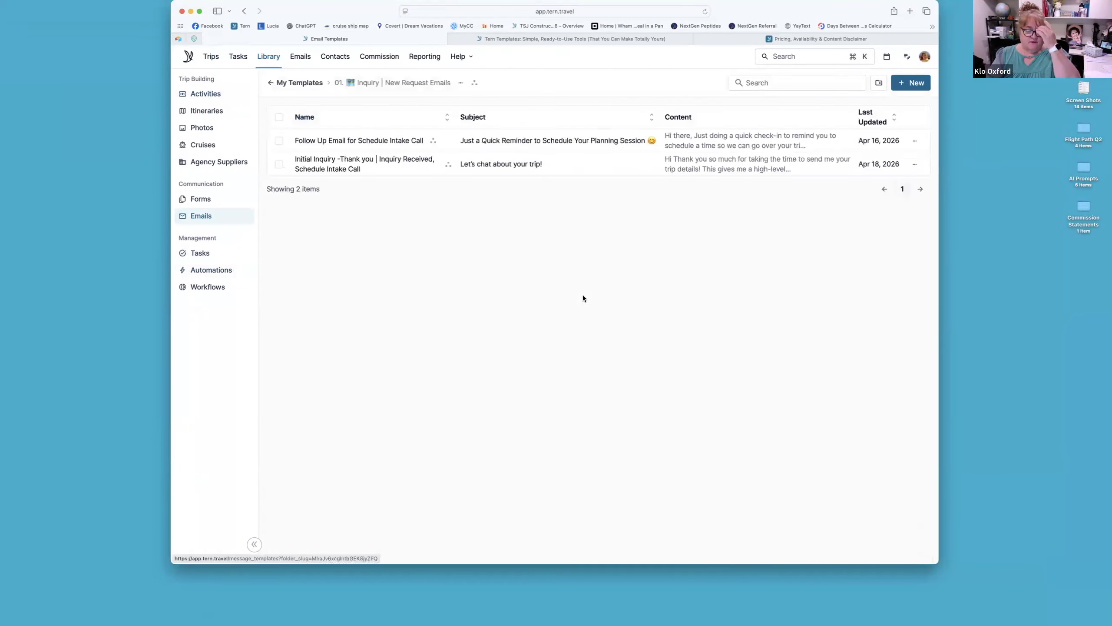
Open the Initial Inquiry -Thank you email template and set its header image's alignment to stretch.
{"action": "left_click", "coordinate": [423, 170]}
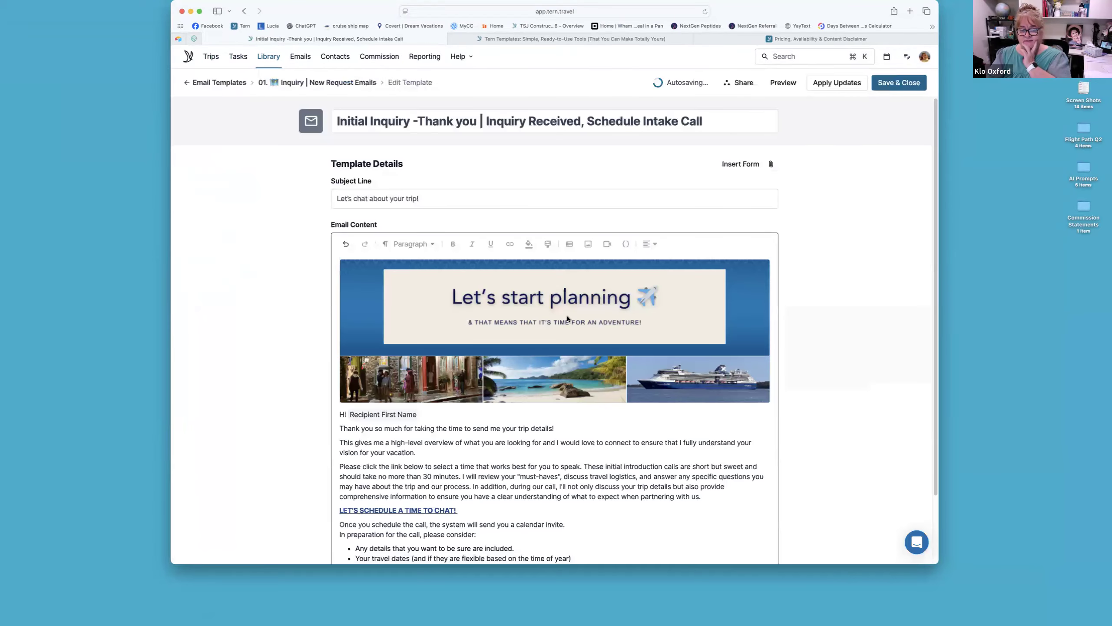
{"action": "left_click", "coordinate": [596, 304]}
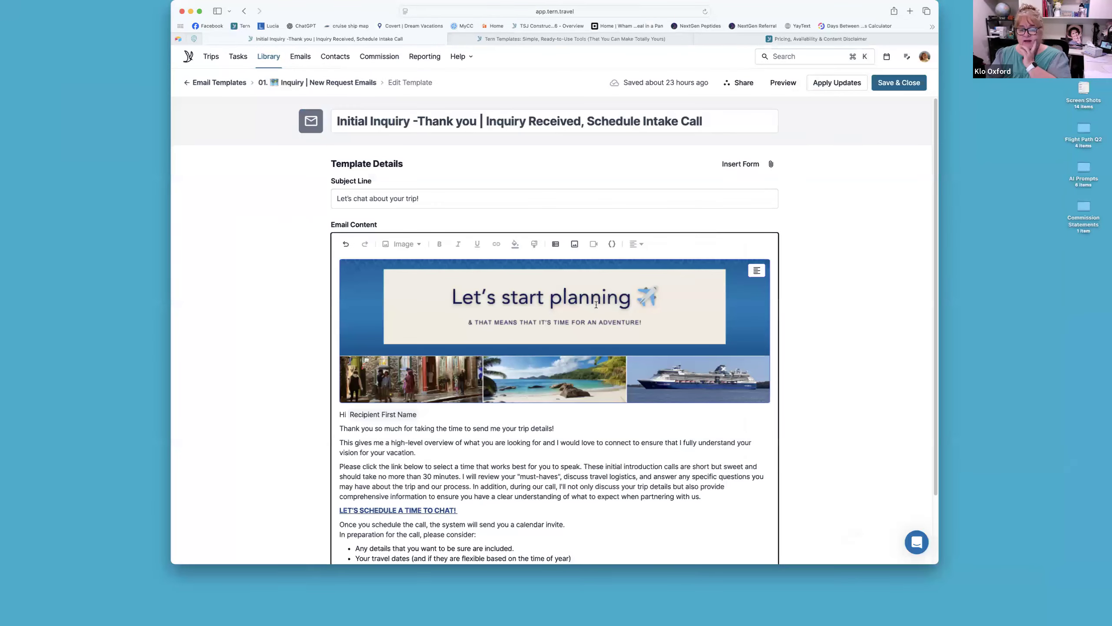
{"action": "left_click", "coordinate": [759, 273]}
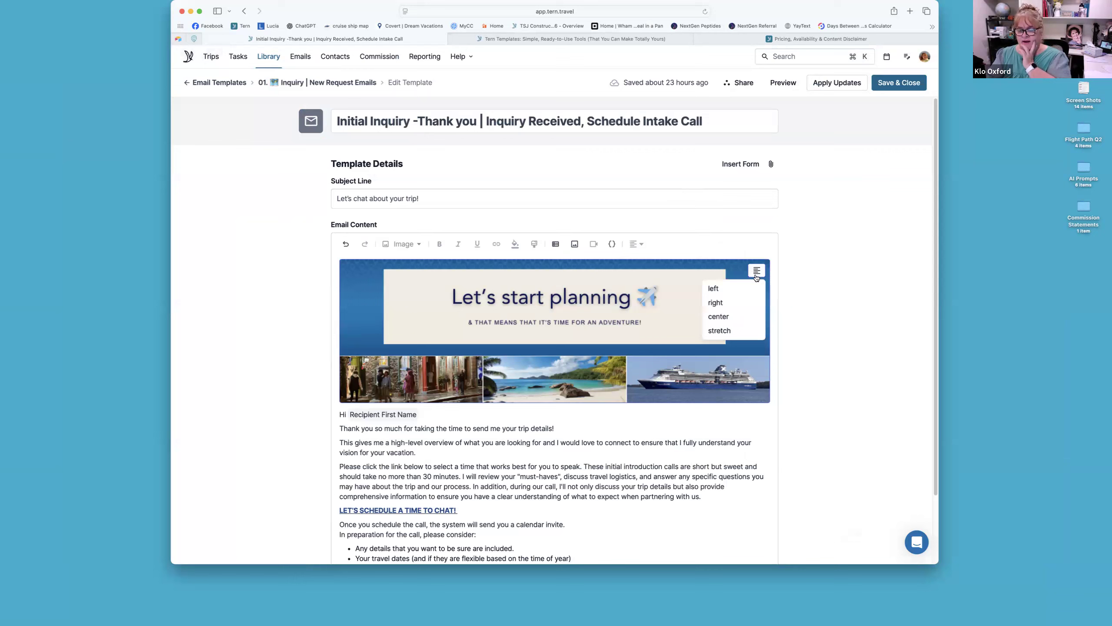
{"action": "left_click", "coordinate": [730, 332]}
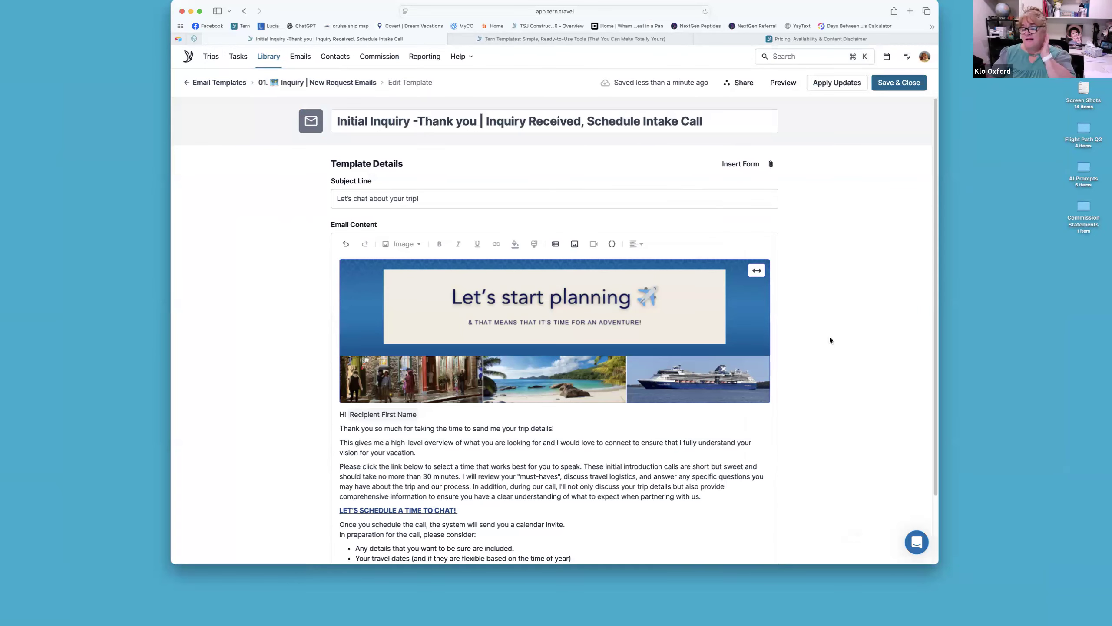
Narrow the browser window to check how the stretched header image scales with the email text.
{"action": "left_click_drag", "start_coordinate": [939, 418], "coordinate": [519, 422]}
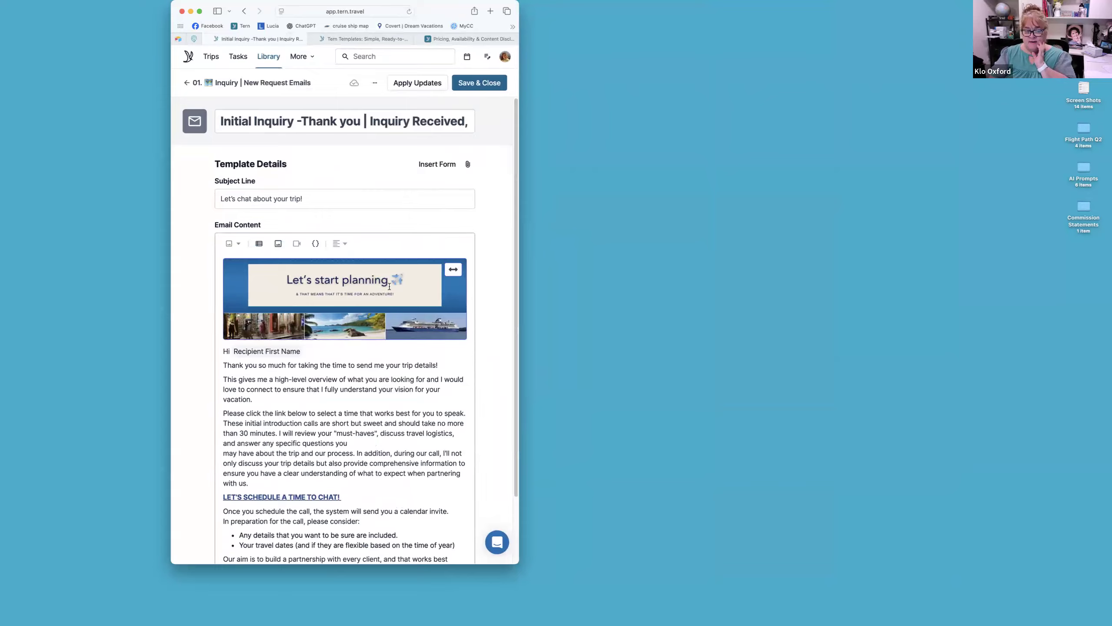
{"action": "left_click", "coordinate": [486, 438]}
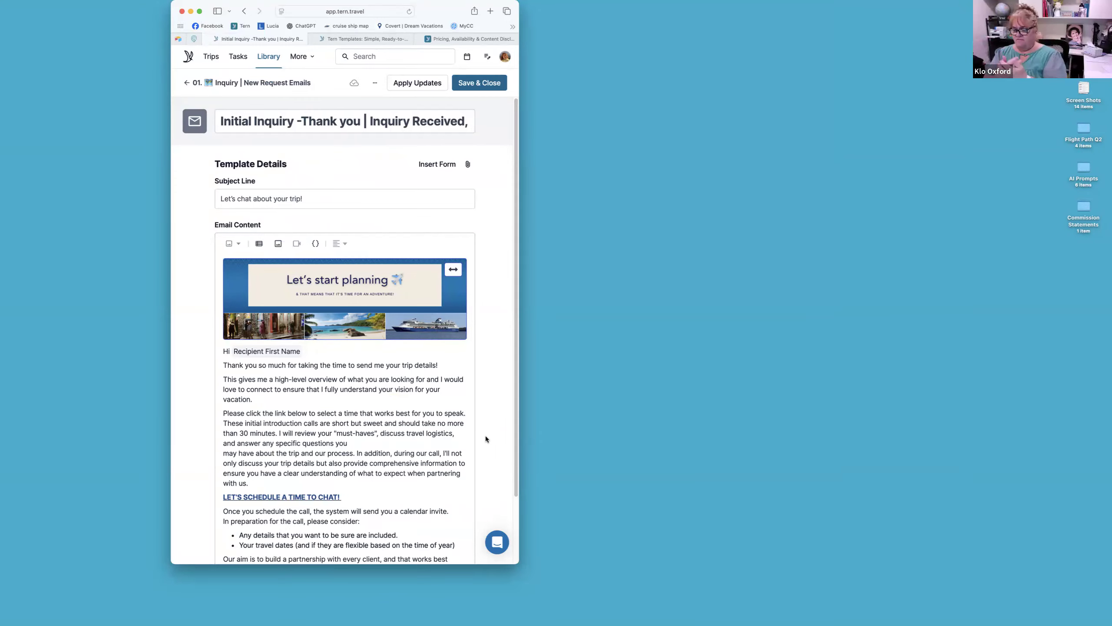
{"action": "left_click", "coordinate": [349, 305]}
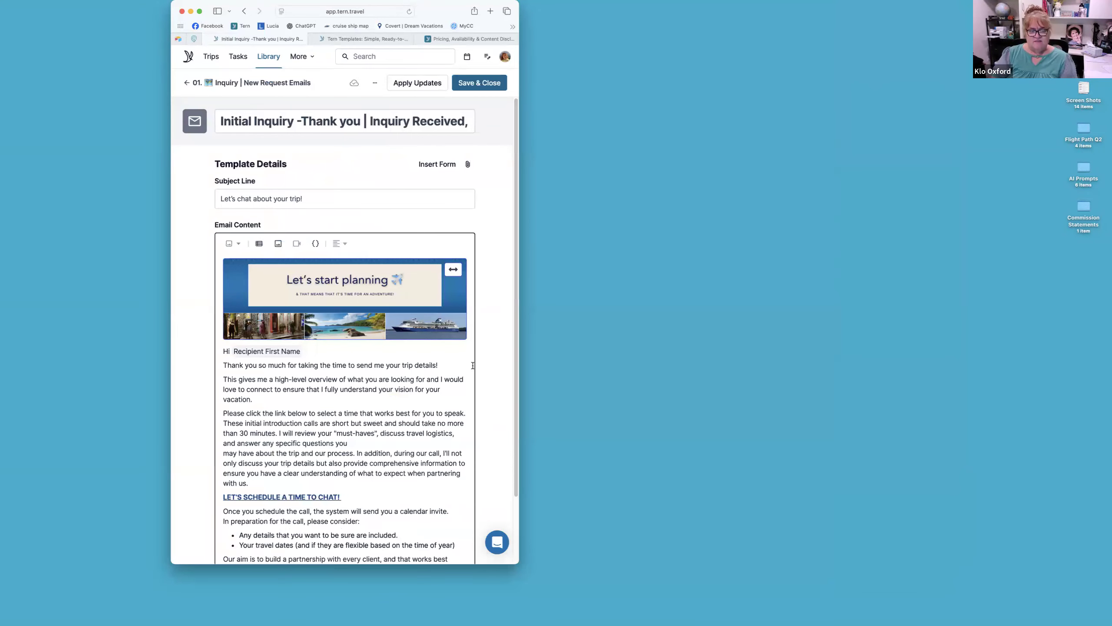
{"action": "left_click", "coordinate": [500, 329]}
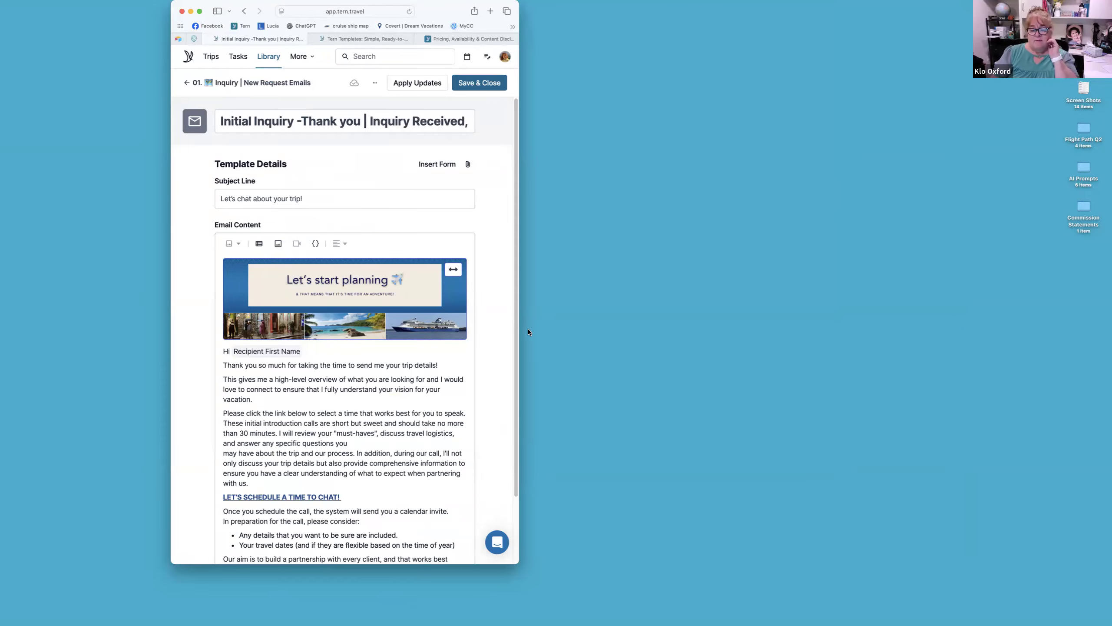
{"action": "left_click_drag", "start_coordinate": [520, 330], "coordinate": [552, 329]}
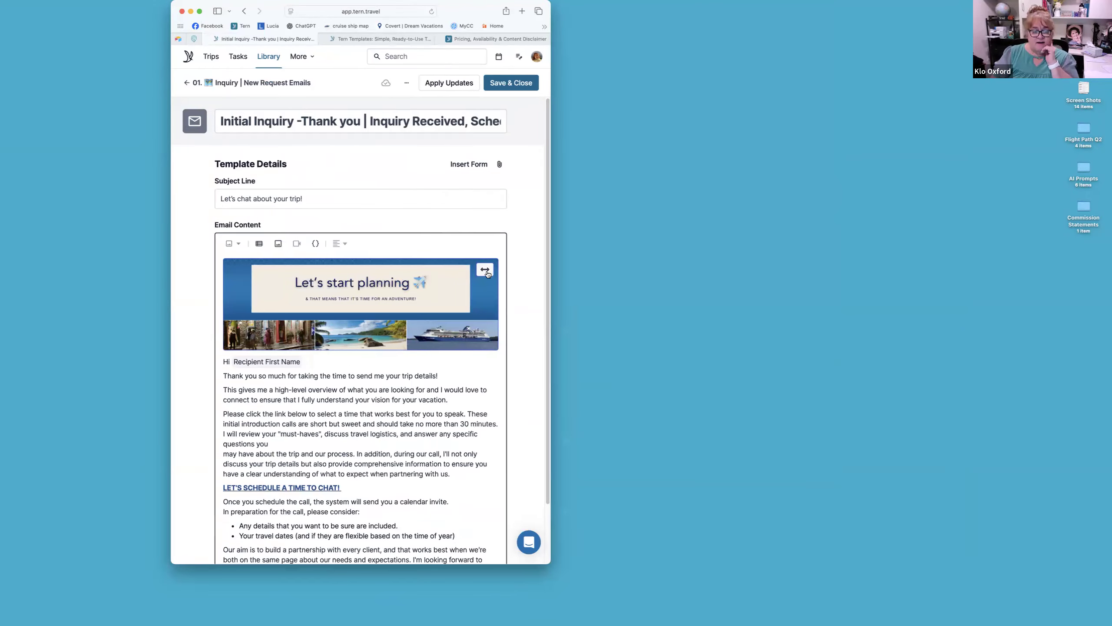
Set the header image's alignment to left and widen the browser window to compare its scaling.
{"action": "left_click", "coordinate": [484, 269]}
{"action": "left_click", "coordinate": [440, 287]}
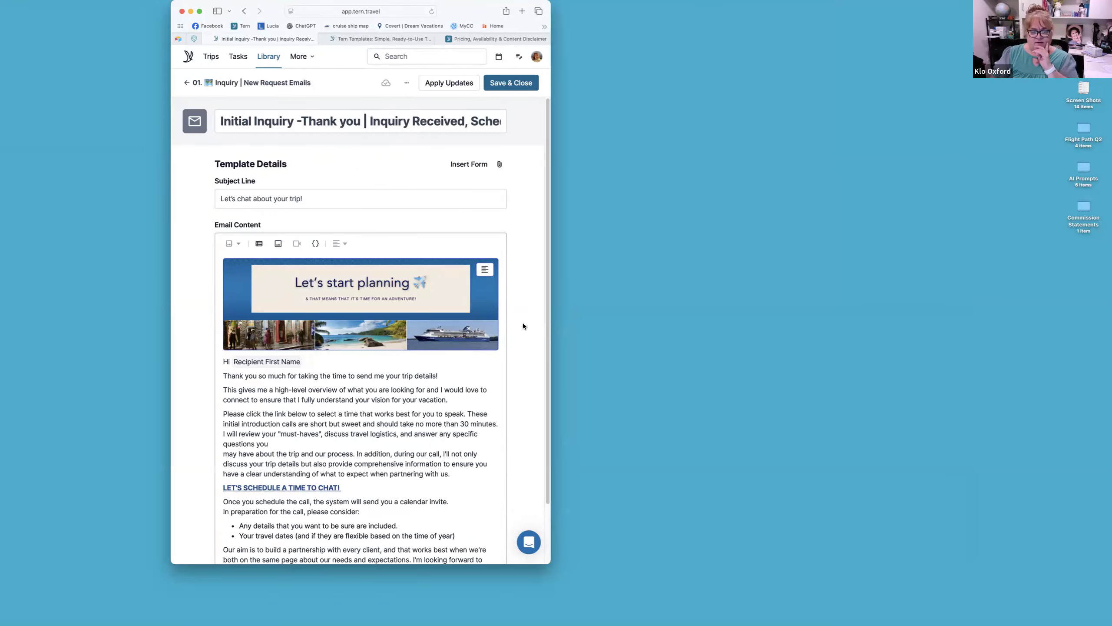
{"action": "left_click_drag", "start_coordinate": [550, 353], "coordinate": [846, 341]}
Preview the Initial Inquiry email template with its header image and signature, and close the preview.
{"action": "left_click", "coordinate": [700, 87]}
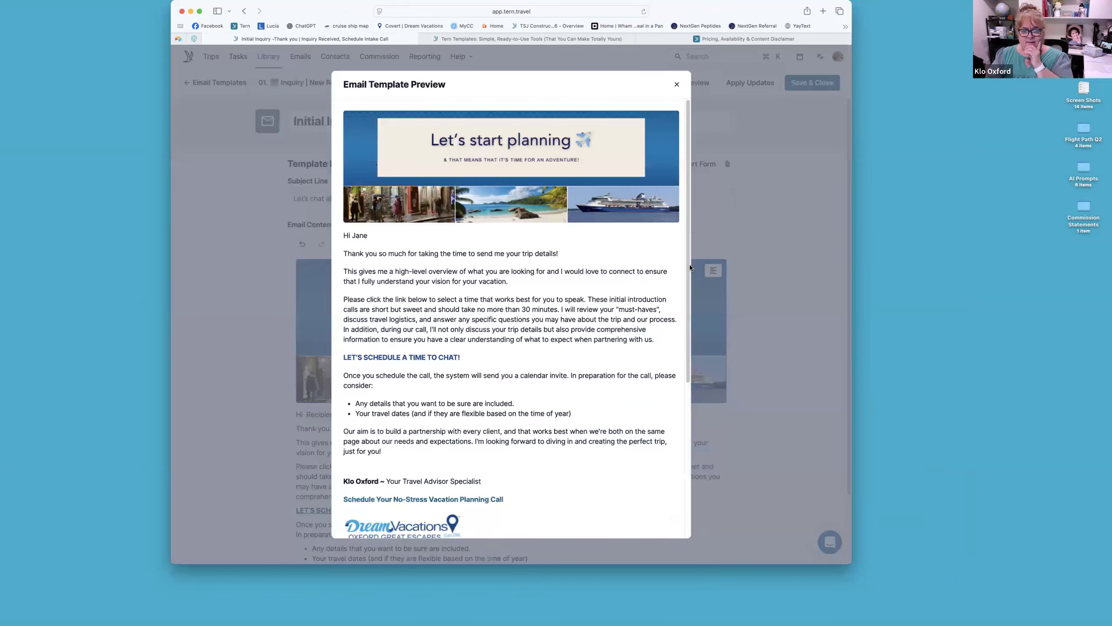
{"action": "left_click_drag", "start_coordinate": [688, 437], "coordinate": [874, 431]}
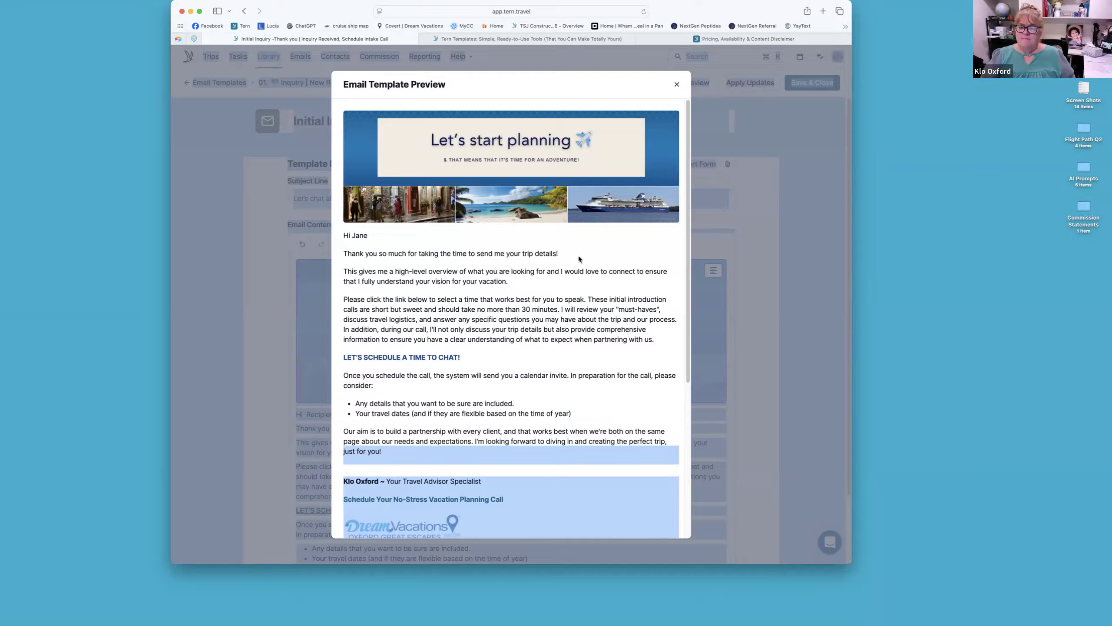
{"action": "left_click", "coordinate": [676, 84]}
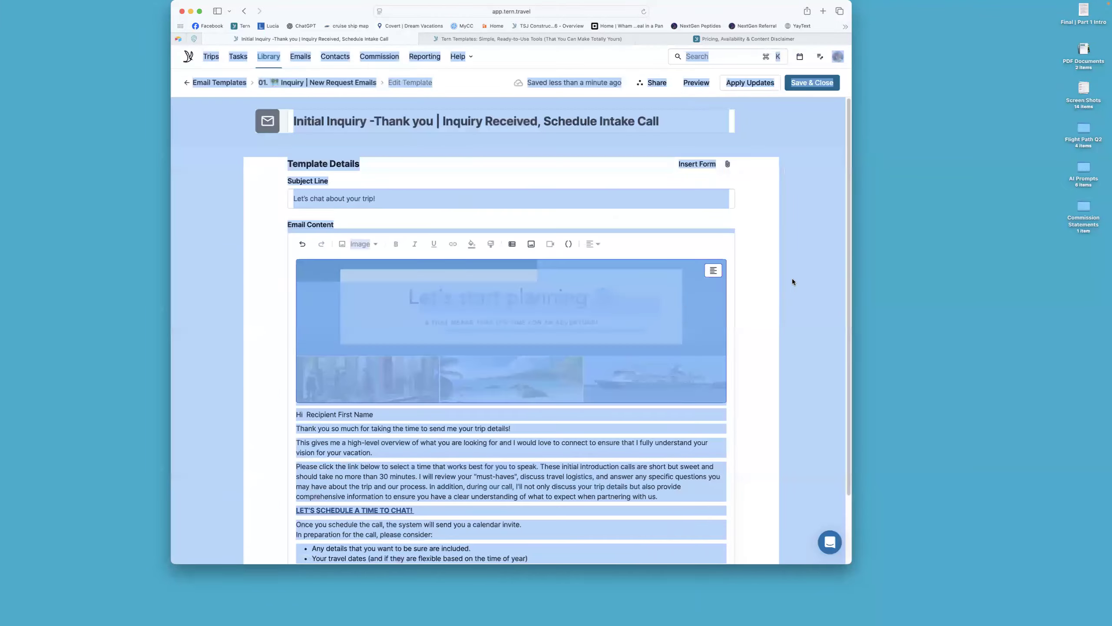
Clear the page text selection and set the header image's alignment back to stretch.
{"action": "left_click", "coordinate": [793, 279]}
{"action": "left_click", "coordinate": [713, 269]}
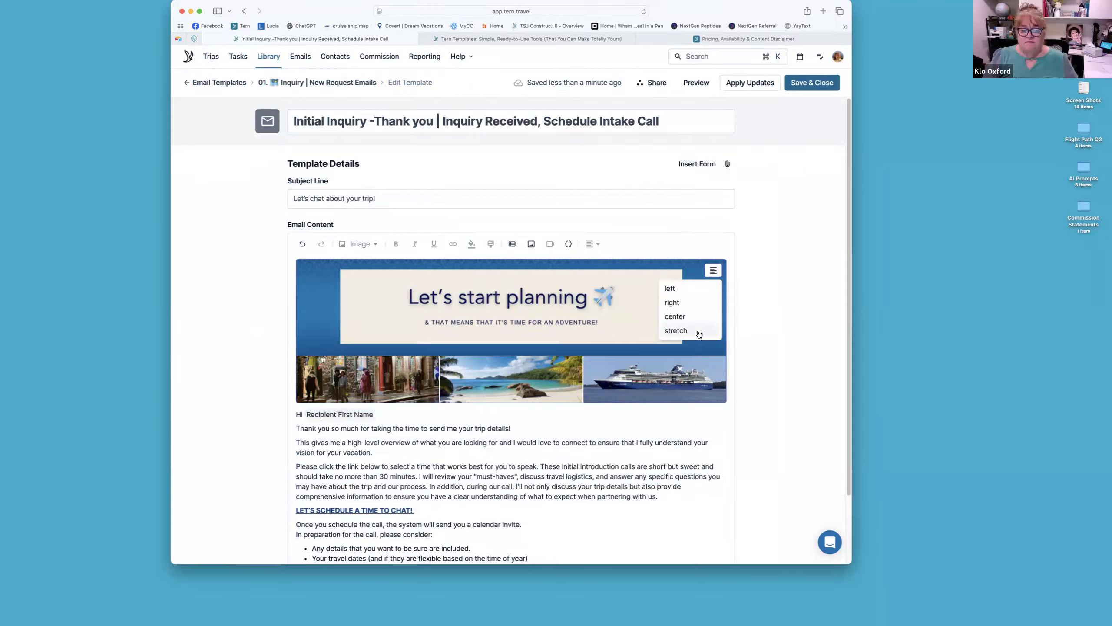
{"action": "left_click", "coordinate": [676, 331]}
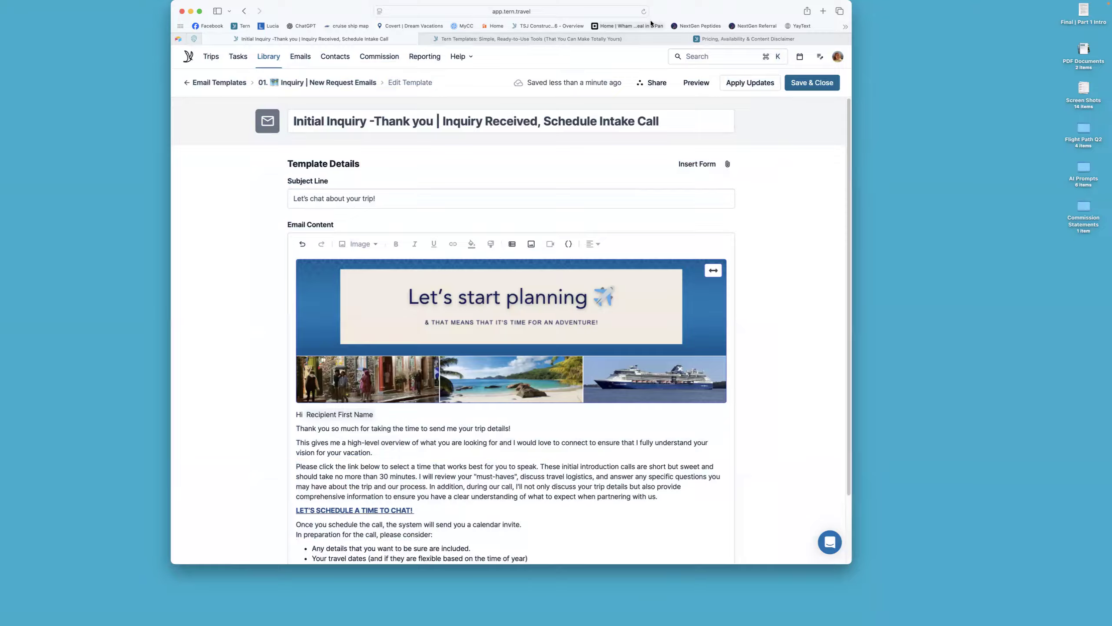
Open Canva from the bookmarks in a new browser tab and enlarge the browser window.
{"action": "left_click", "coordinate": [824, 11]}
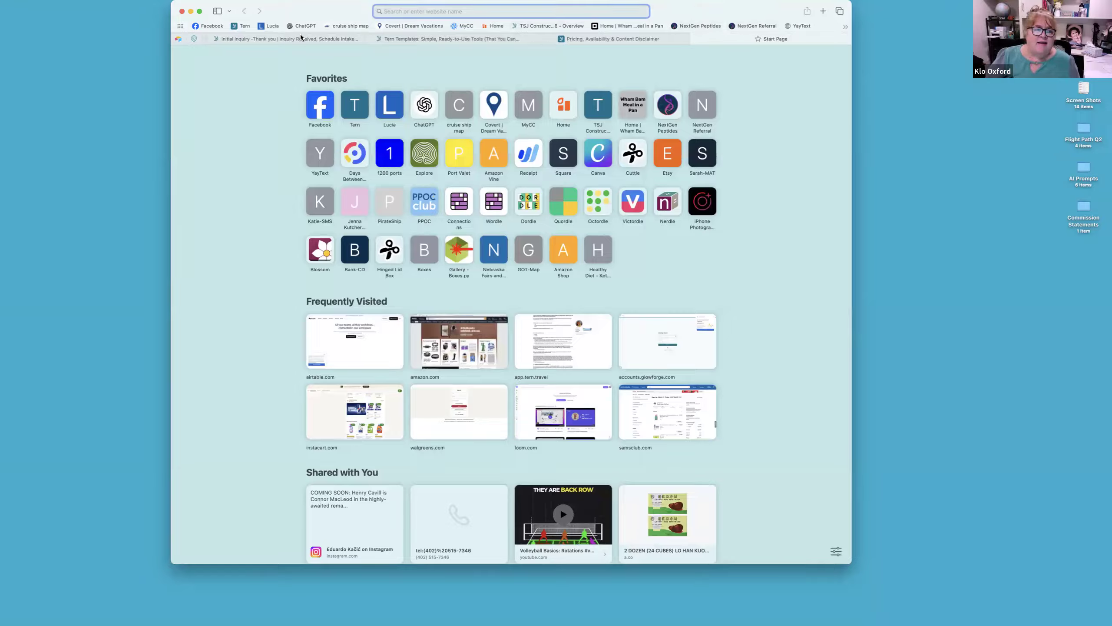
{"action": "left_click", "coordinate": [845, 27]}
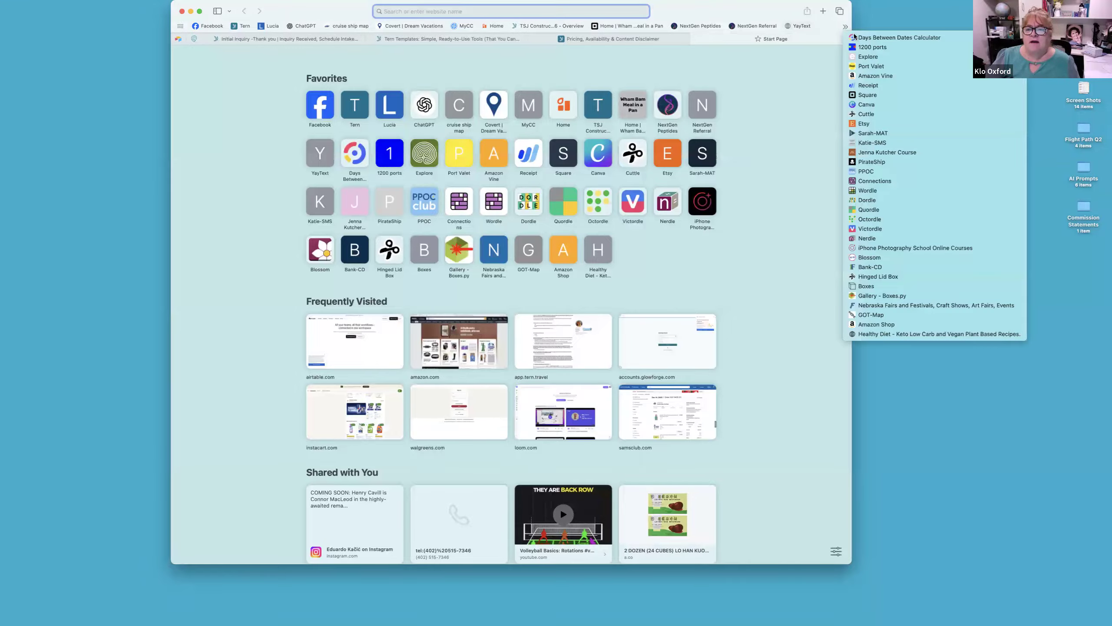
{"action": "left_click", "coordinate": [874, 105]}
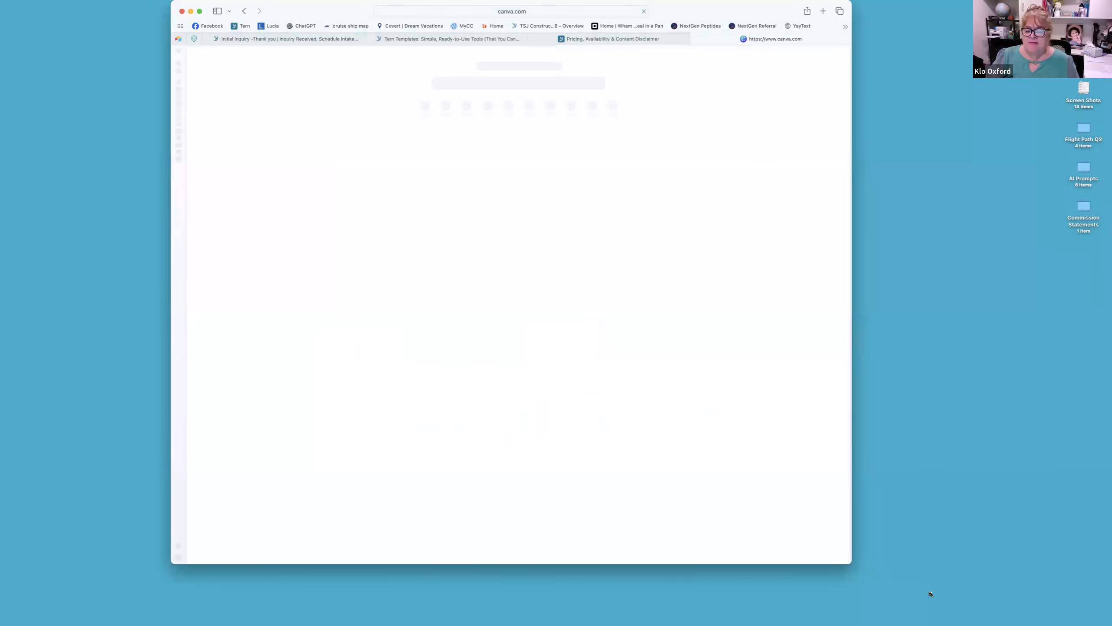
{"action": "left_click_drag", "start_coordinate": [931, 594], "coordinate": [981, 618]}
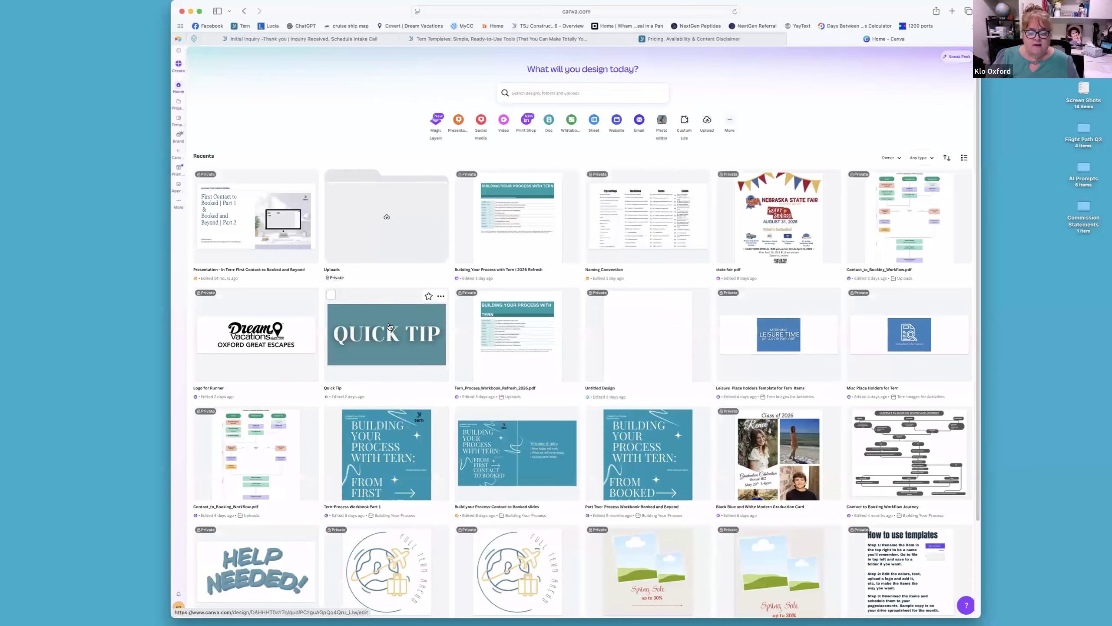
Open the Tern Email Header Graphics design from the Dream Vacations folder in the Canva projects.
{"action": "left_click", "coordinate": [178, 102]}
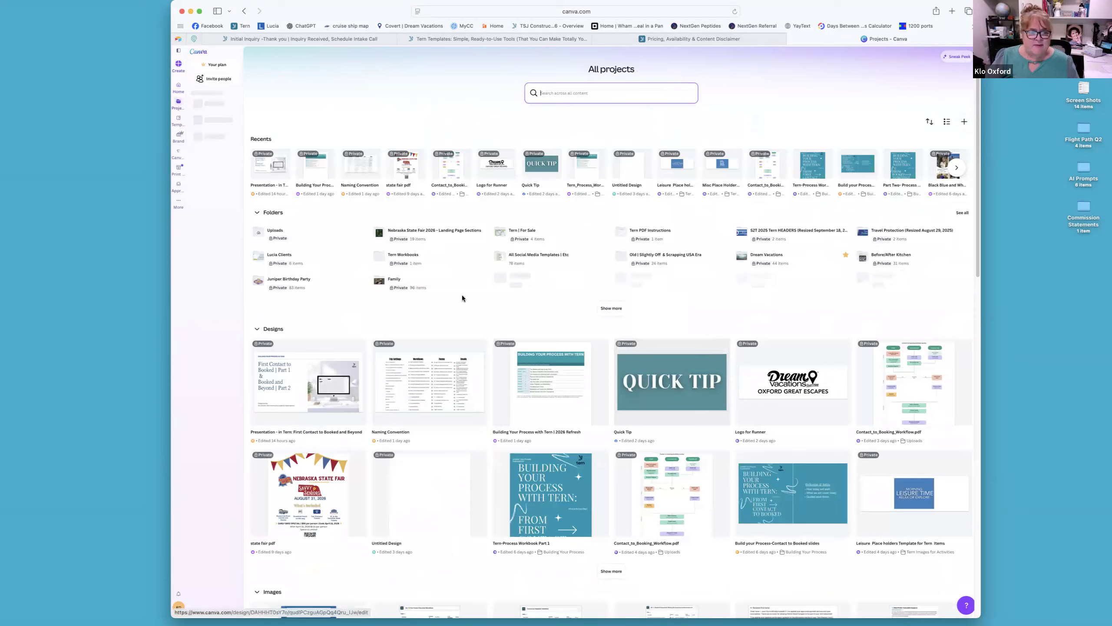
{"action": "left_click", "coordinate": [766, 272]}
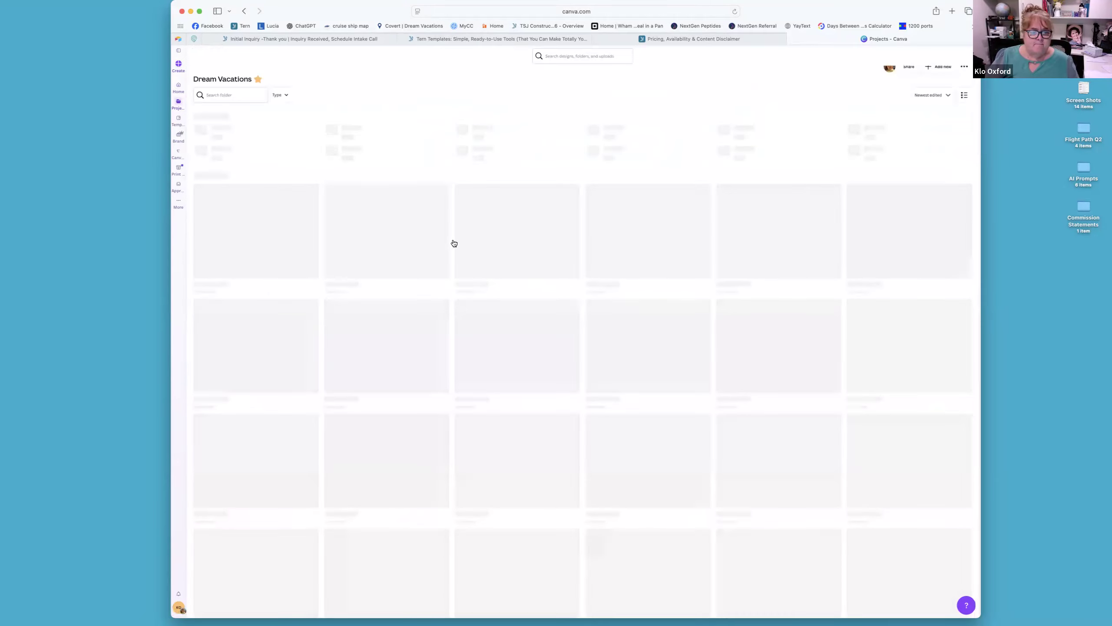
{"action": "left_click", "coordinate": [410, 280]}
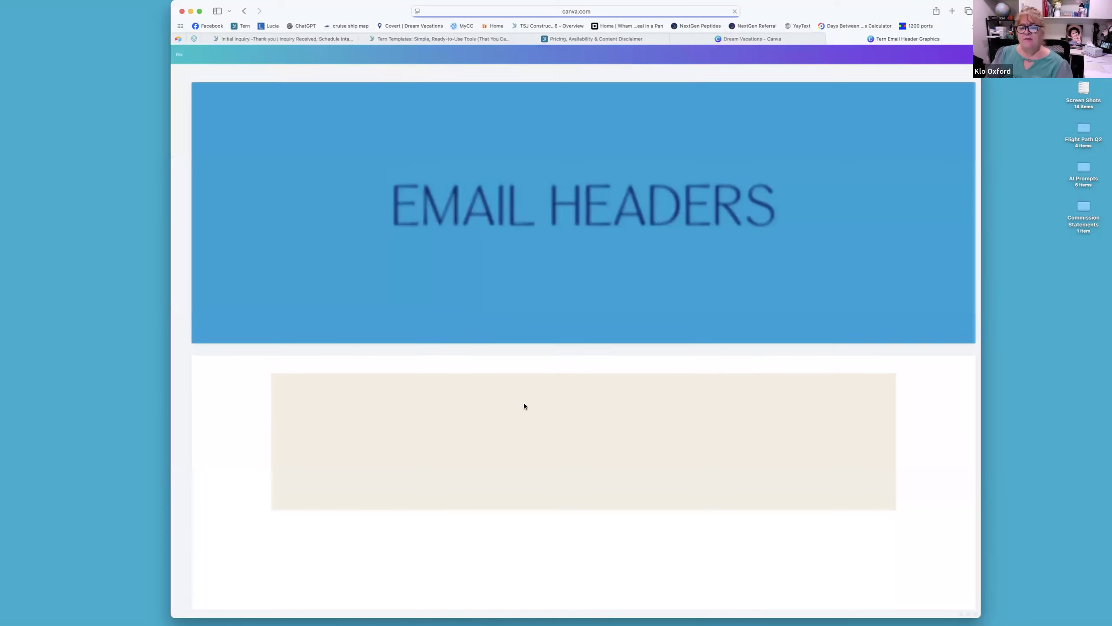
View the "Let's start planning" header on page 2 and look through its page options without choosing one.
{"action": "scroll", "coordinate": [523, 406], "scroll_direction": "down", "scroll_amount": 5}
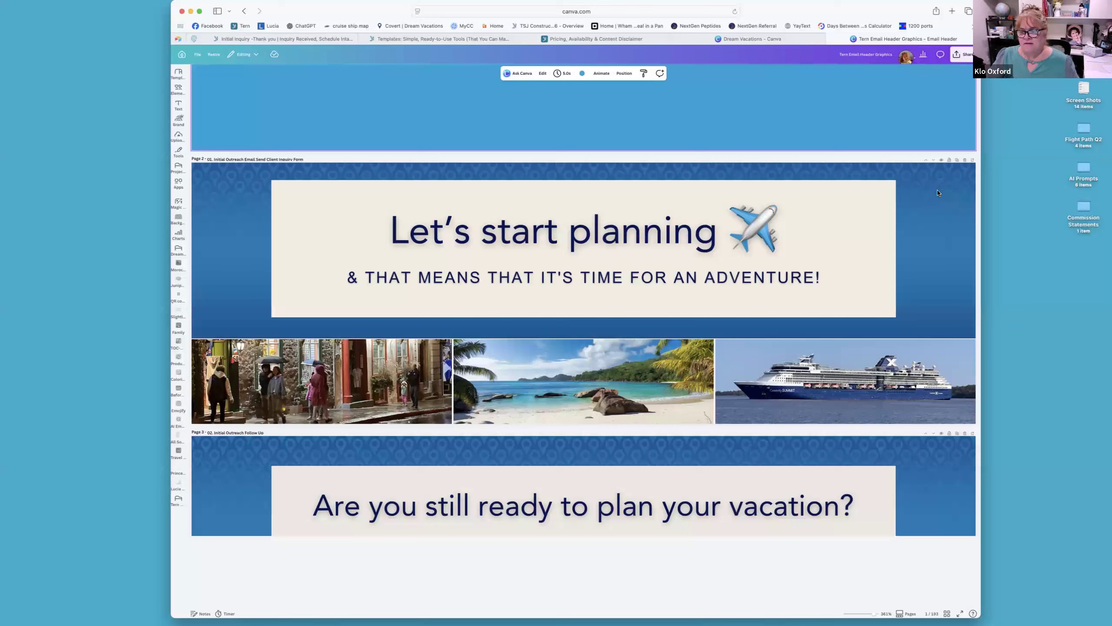
{"action": "right_click", "coordinate": [937, 193]}
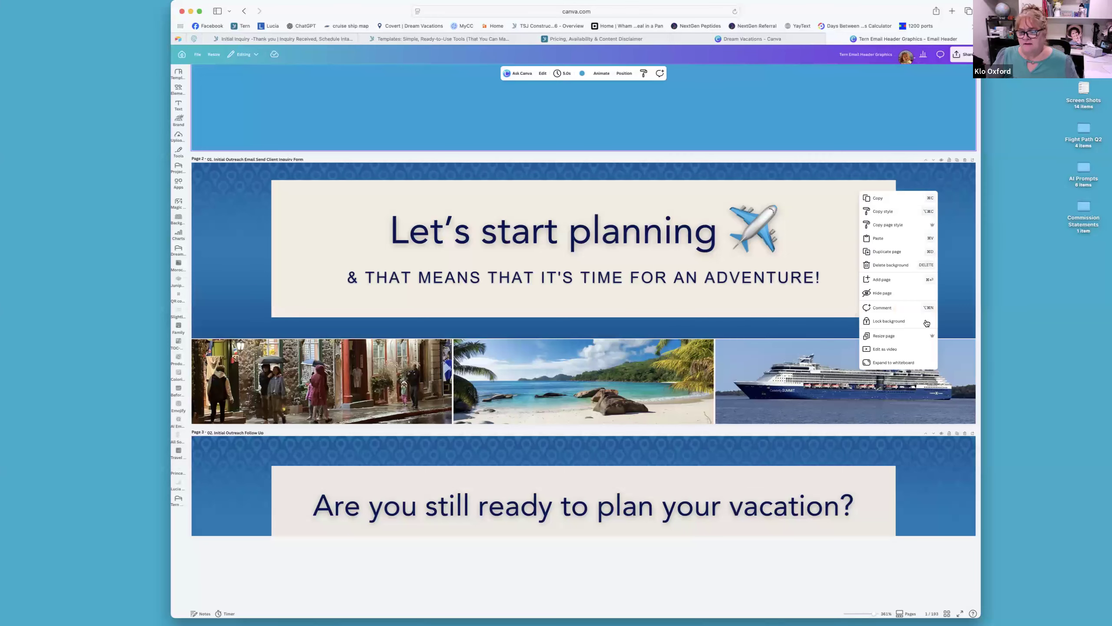
{"action": "left_click", "coordinate": [953, 290]}
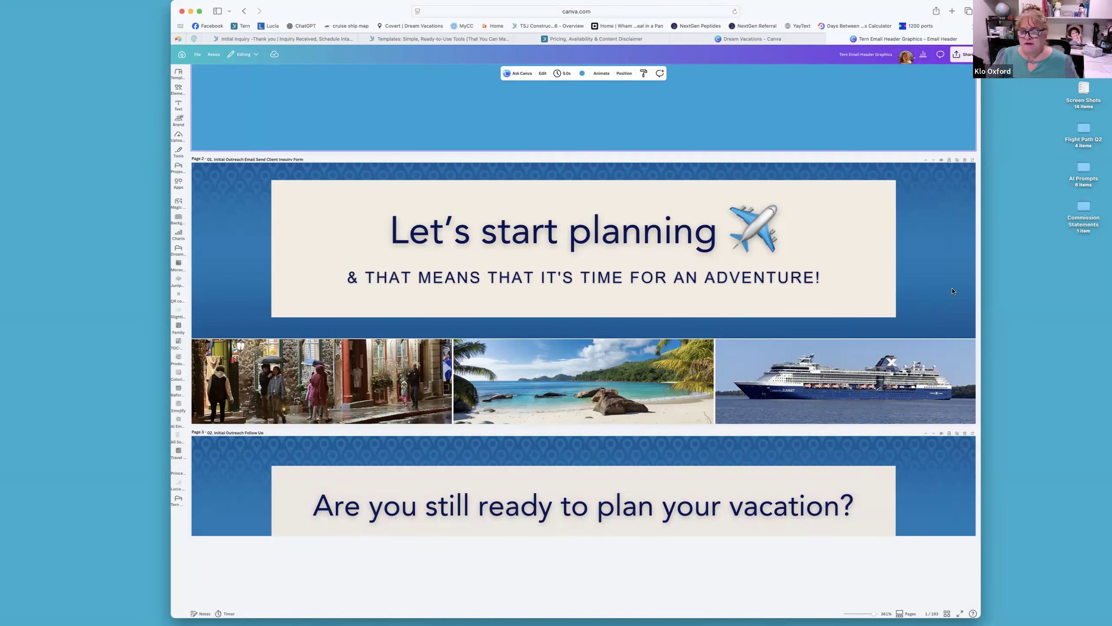
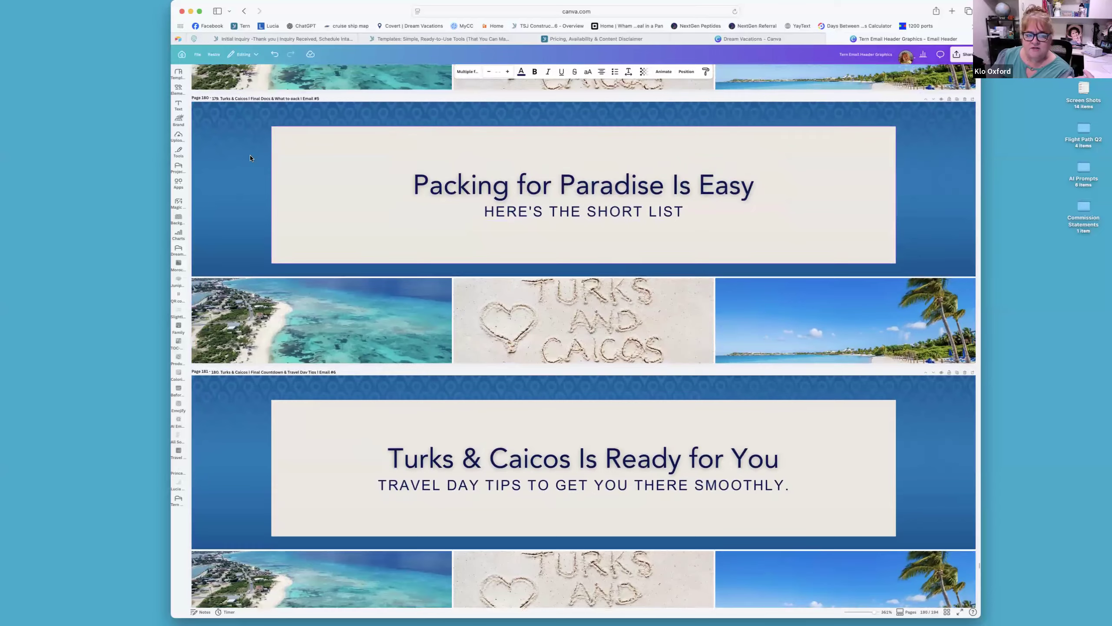
Look through the last pages of the header design, from the Turks & Caicos headers to the "Flights Ready to Book" page.
{"action": "scroll", "coordinate": [557, 351], "scroll_direction": "up", "scroll_amount": 5}
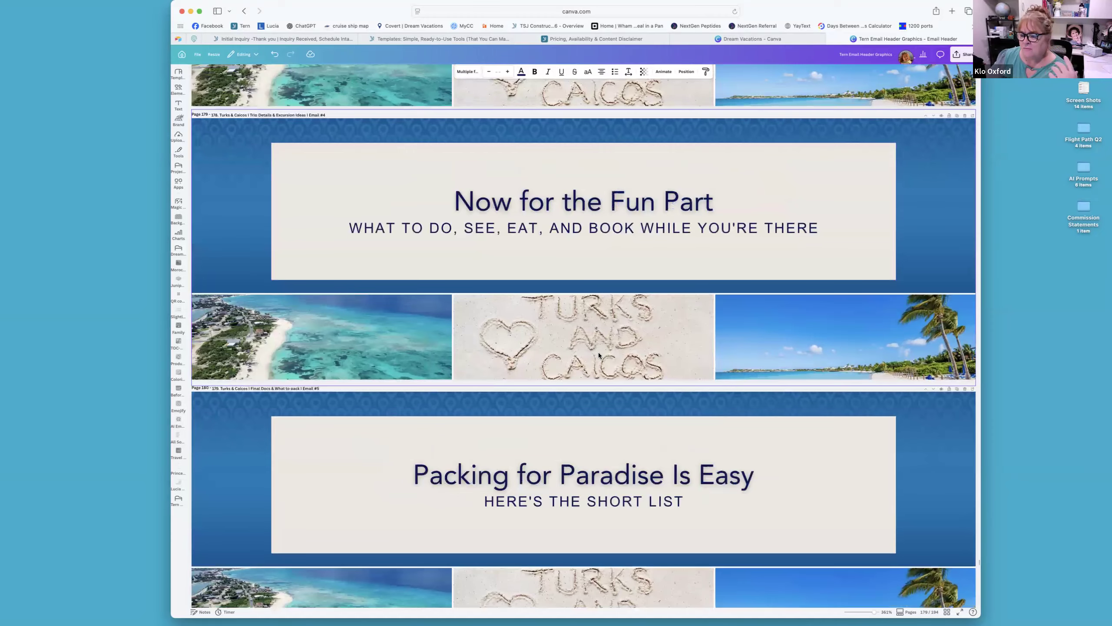
{"action": "scroll", "coordinate": [599, 356], "scroll_direction": "down", "scroll_amount": 20}
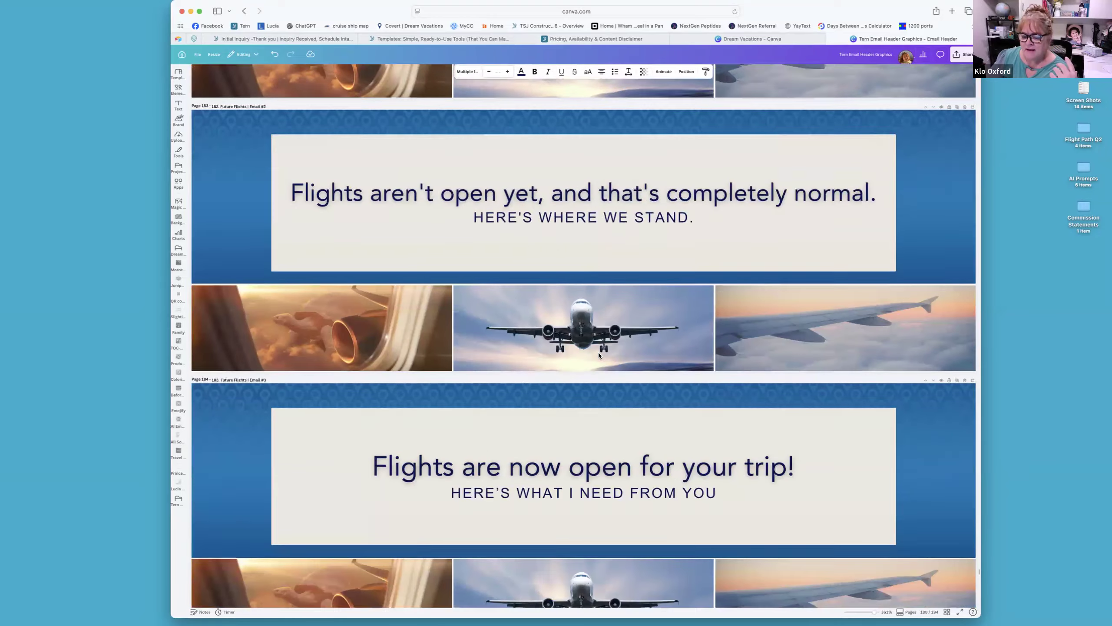
{"action": "scroll", "coordinate": [601, 356], "scroll_direction": "down", "scroll_amount": 15}
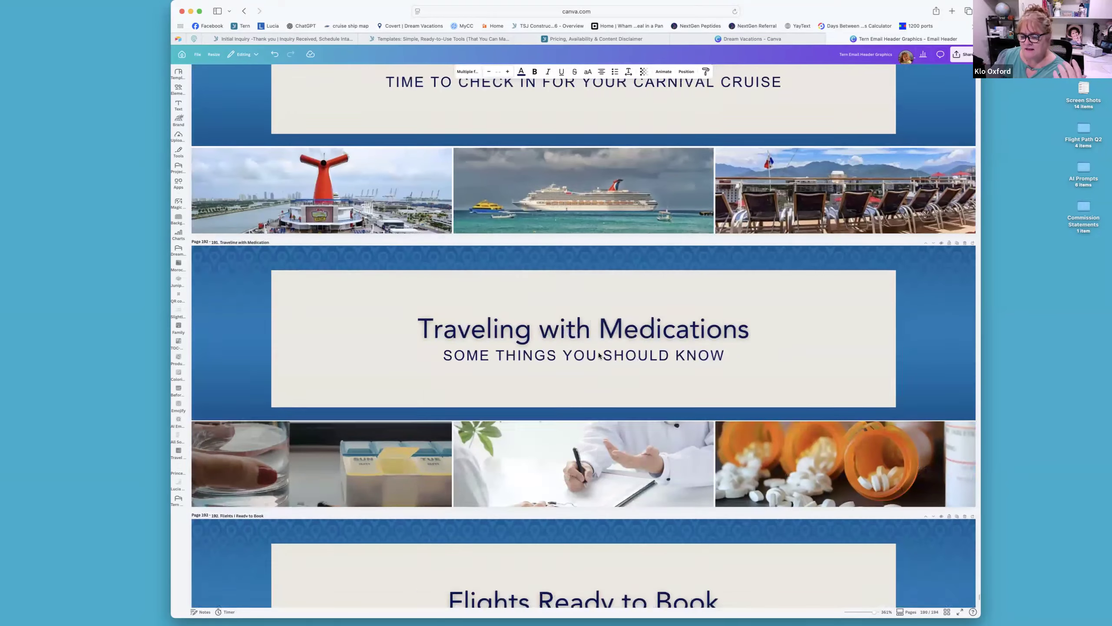
{"action": "scroll", "coordinate": [599, 356], "scroll_direction": "down", "scroll_amount": 3}
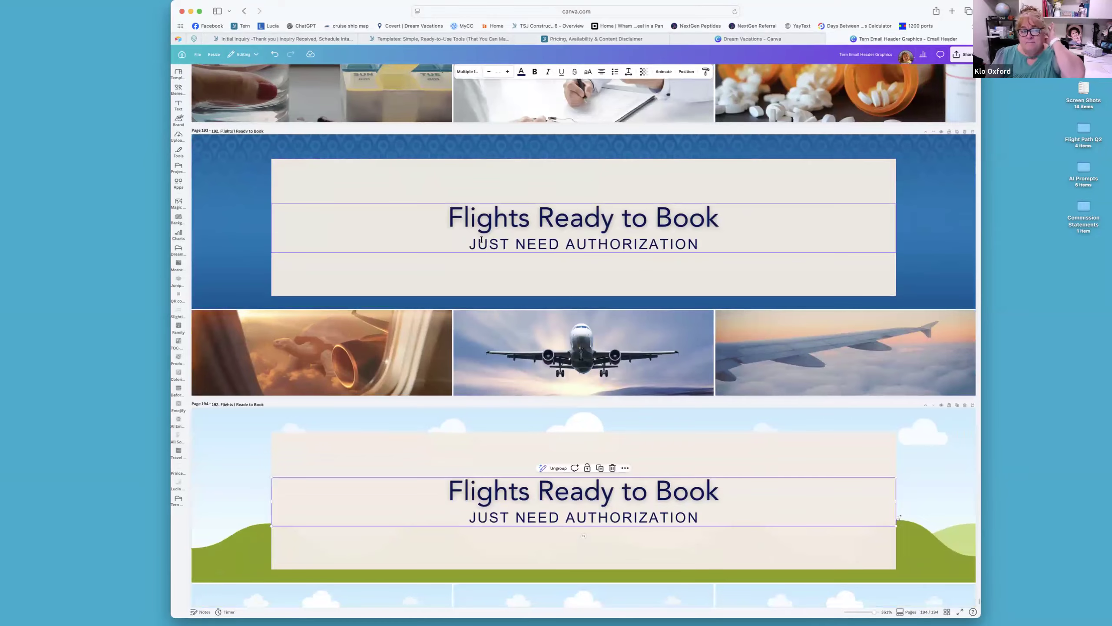
{"action": "scroll", "coordinate": [311, 176], "scroll_direction": "down", "scroll_amount": 3}
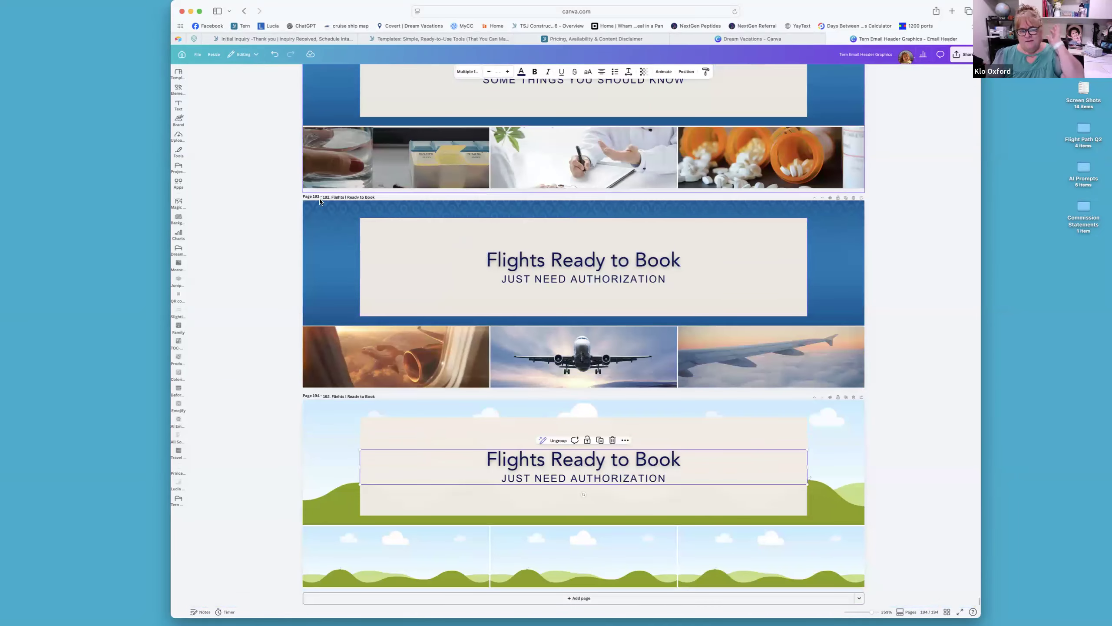
{"action": "scroll", "coordinate": [386, 152], "scroll_direction": "up", "scroll_amount": 2}
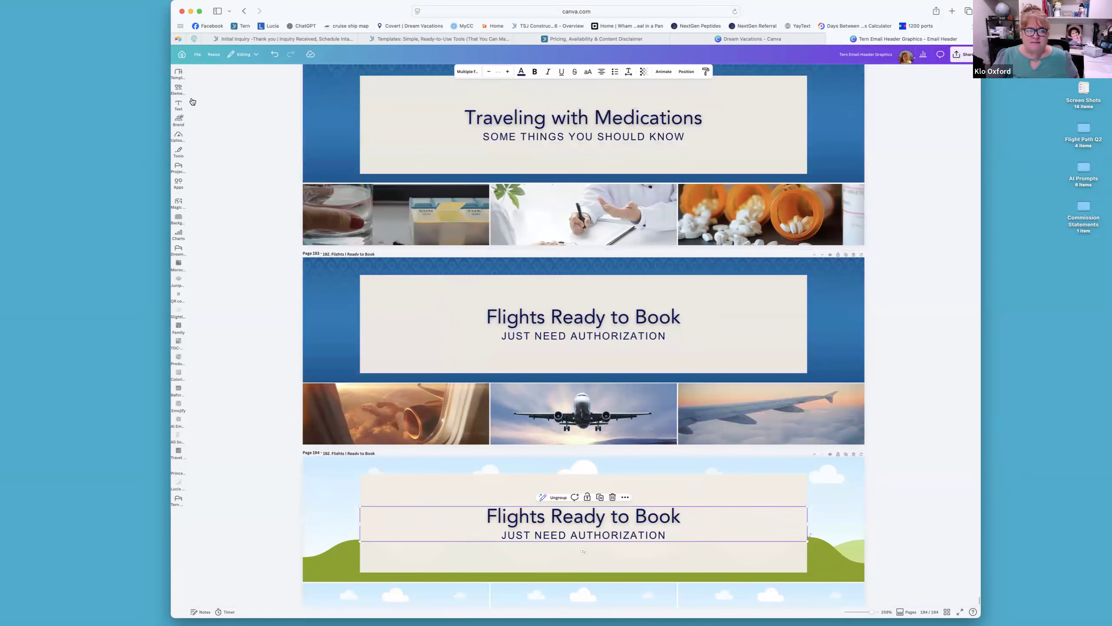
Return to the Canva home page and open the navy "30 days to go!" Booked | Payment | Email Headers design from the recent designs.
{"action": "left_click", "coordinate": [182, 54]}
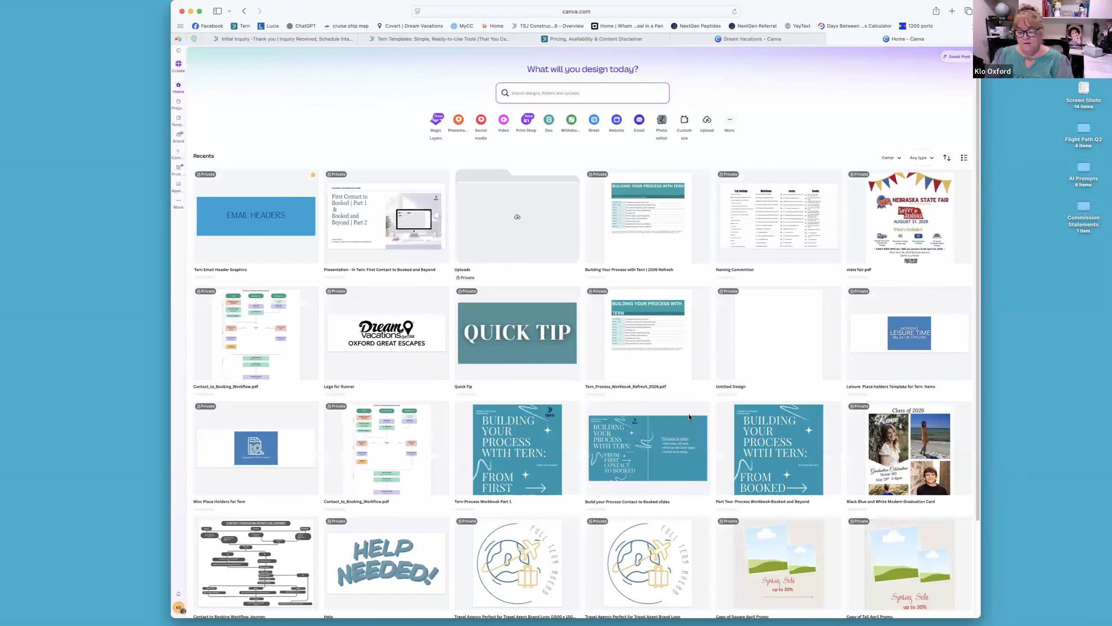
{"action": "scroll", "coordinate": [689, 416], "scroll_direction": "down", "scroll_amount": 5}
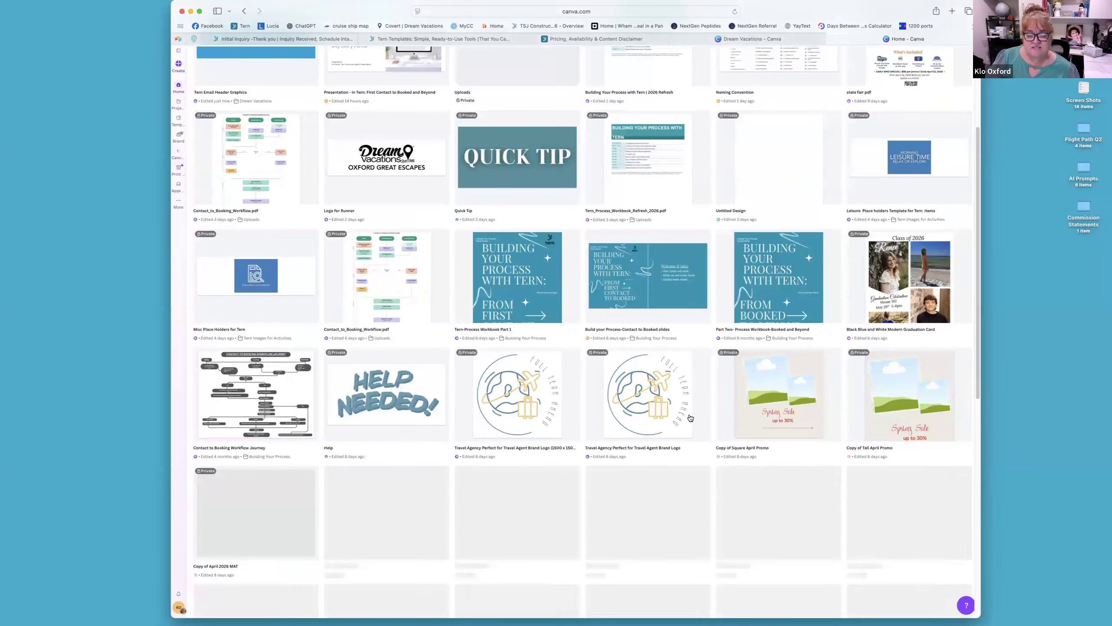
{"action": "scroll", "coordinate": [690, 417], "scroll_direction": "down", "scroll_amount": 12}
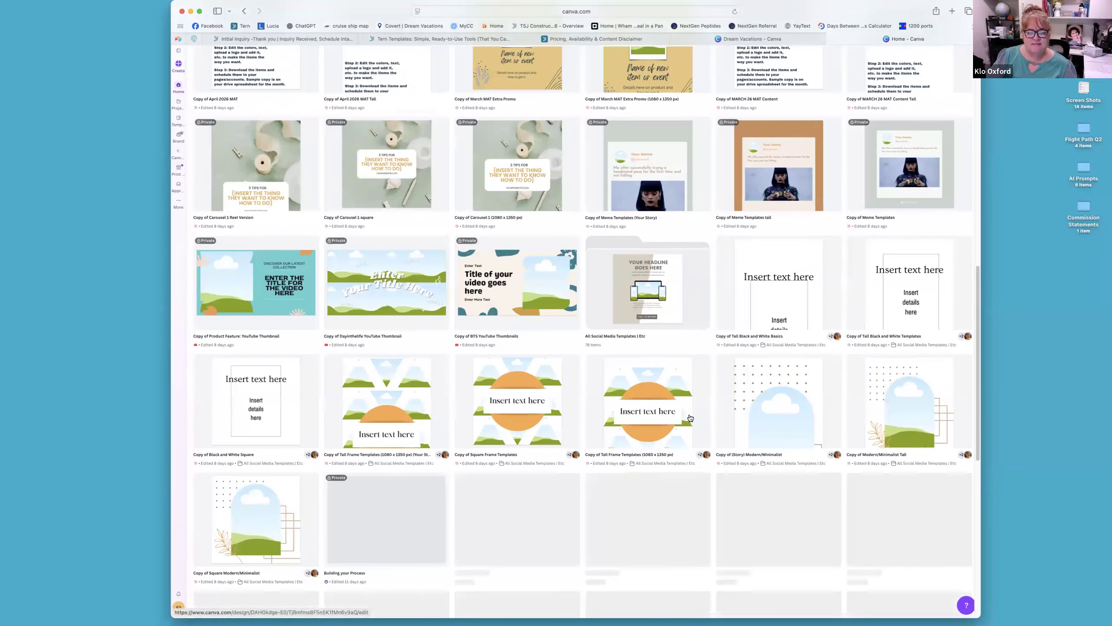
{"action": "scroll", "coordinate": [690, 417], "scroll_direction": "down", "scroll_amount": 12}
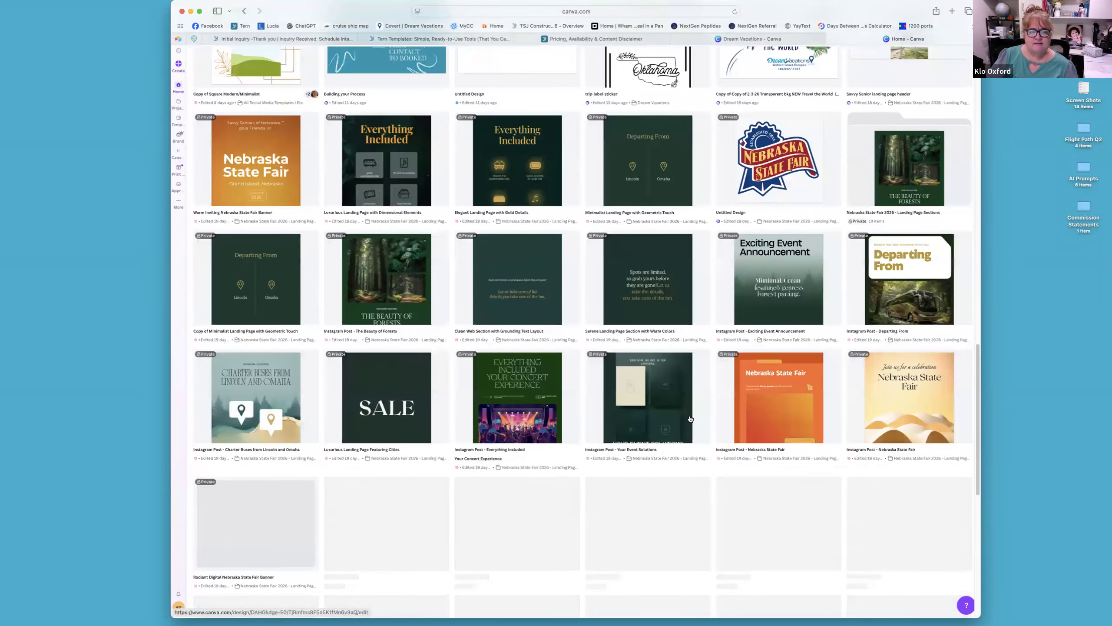
{"action": "scroll", "coordinate": [690, 419], "scroll_direction": "down", "scroll_amount": 9}
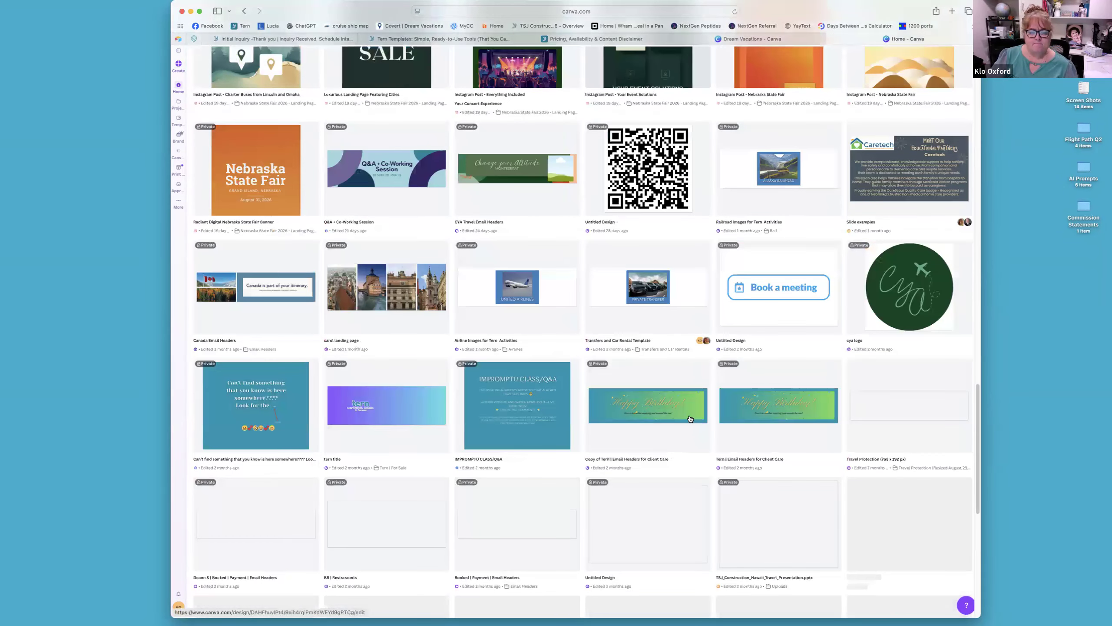
{"action": "scroll", "coordinate": [690, 418], "scroll_direction": "down", "scroll_amount": 1}
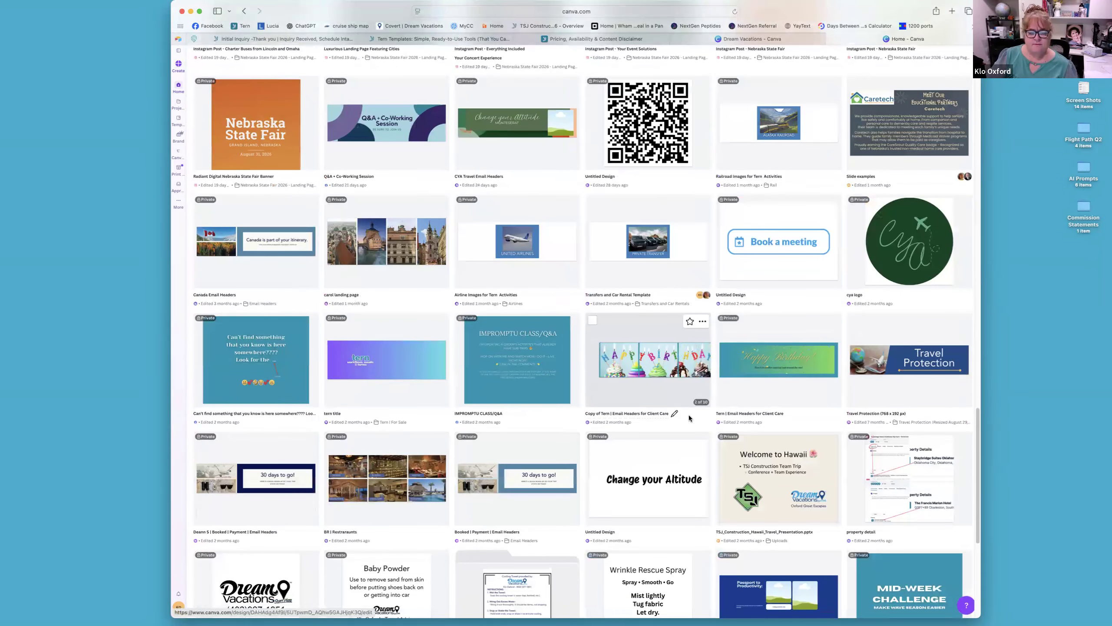
{"action": "scroll", "coordinate": [689, 417], "scroll_direction": "down", "scroll_amount": 1}
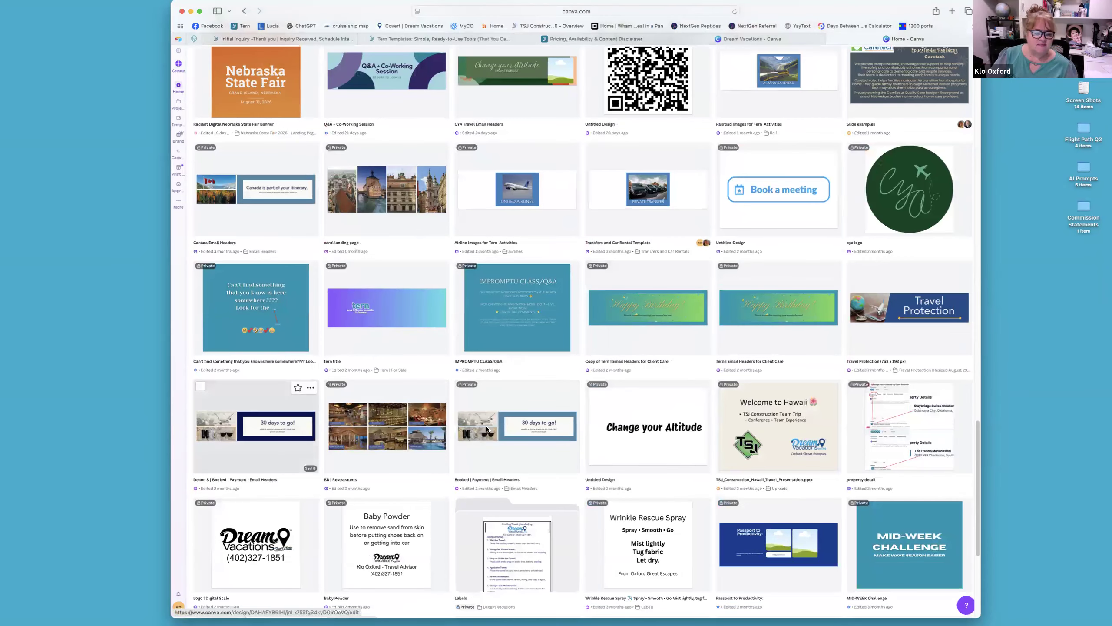
{"action": "left_click", "coordinate": [488, 429]}
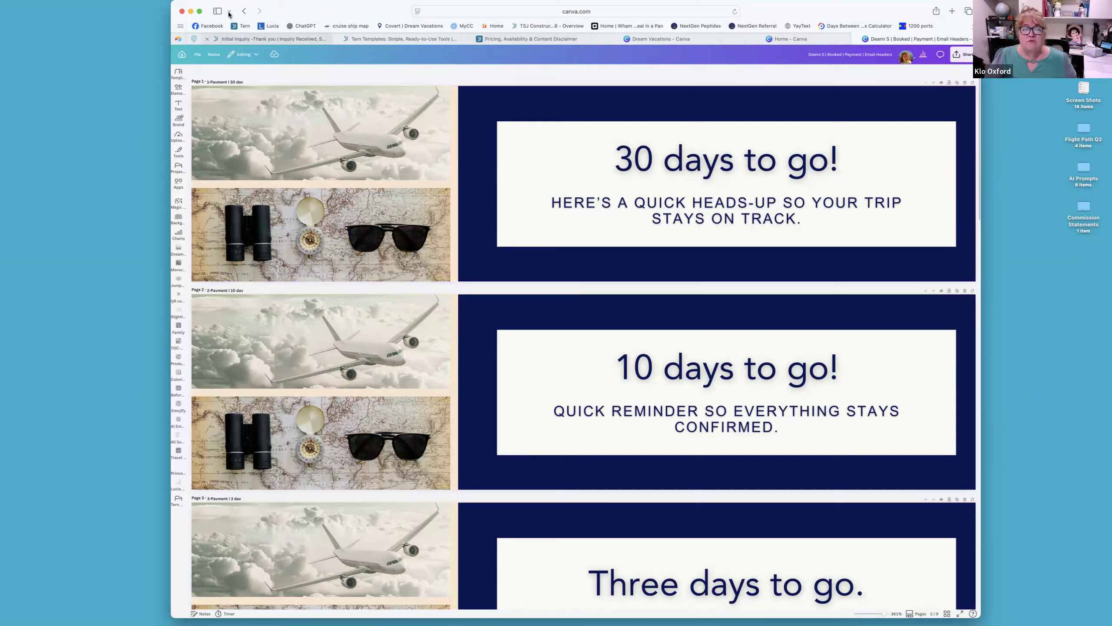
Go back to the Canva home page and open the client's email headers design with the "Master Email Header" cover.
{"action": "left_click", "coordinate": [786, 40]}
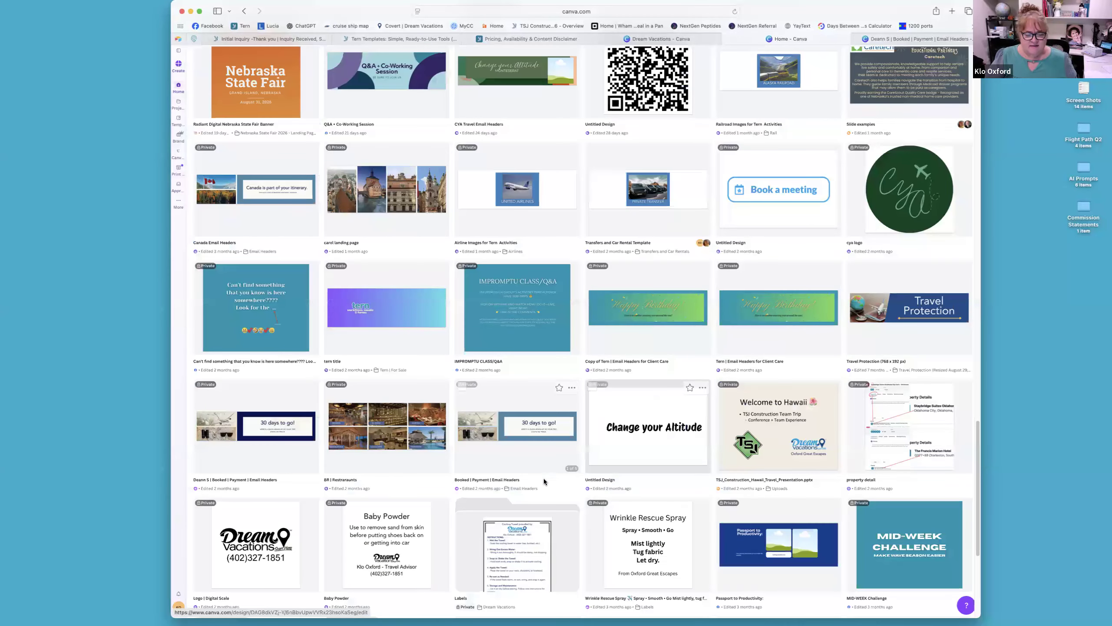
{"action": "scroll", "coordinate": [569, 433], "scroll_direction": "down", "scroll_amount": 3}
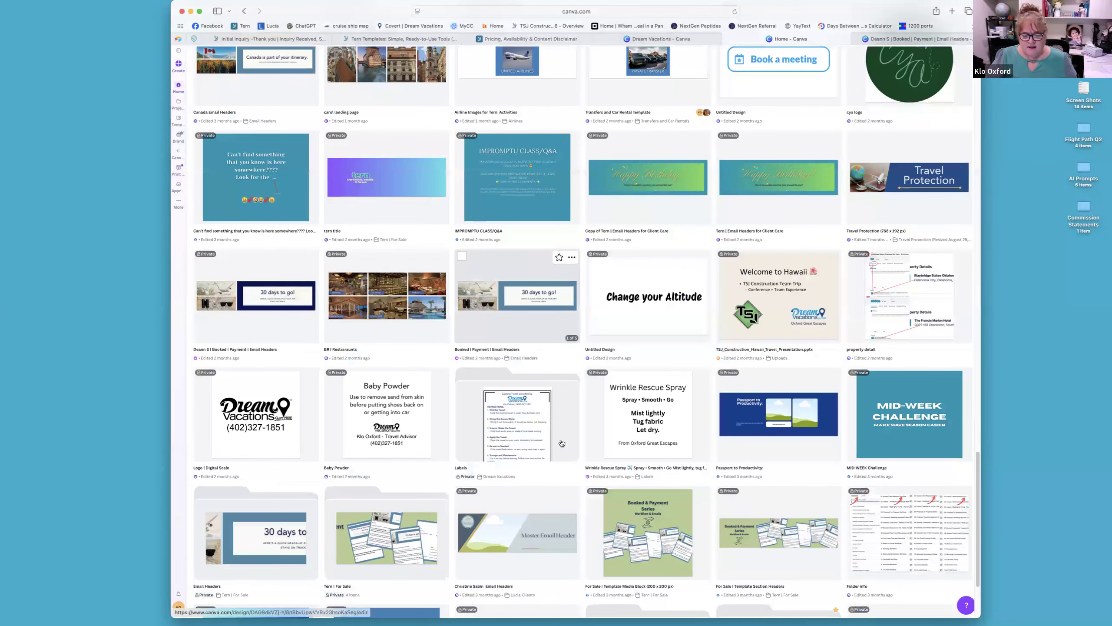
{"action": "scroll", "coordinate": [562, 443], "scroll_direction": "down", "scroll_amount": 3}
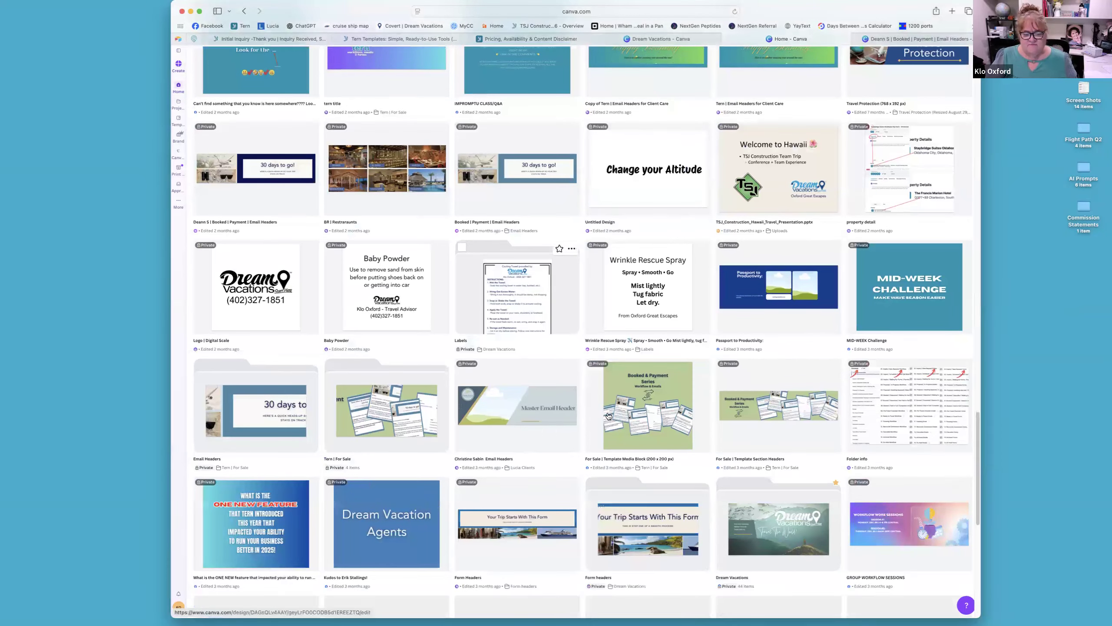
{"action": "left_click", "coordinate": [652, 389]}
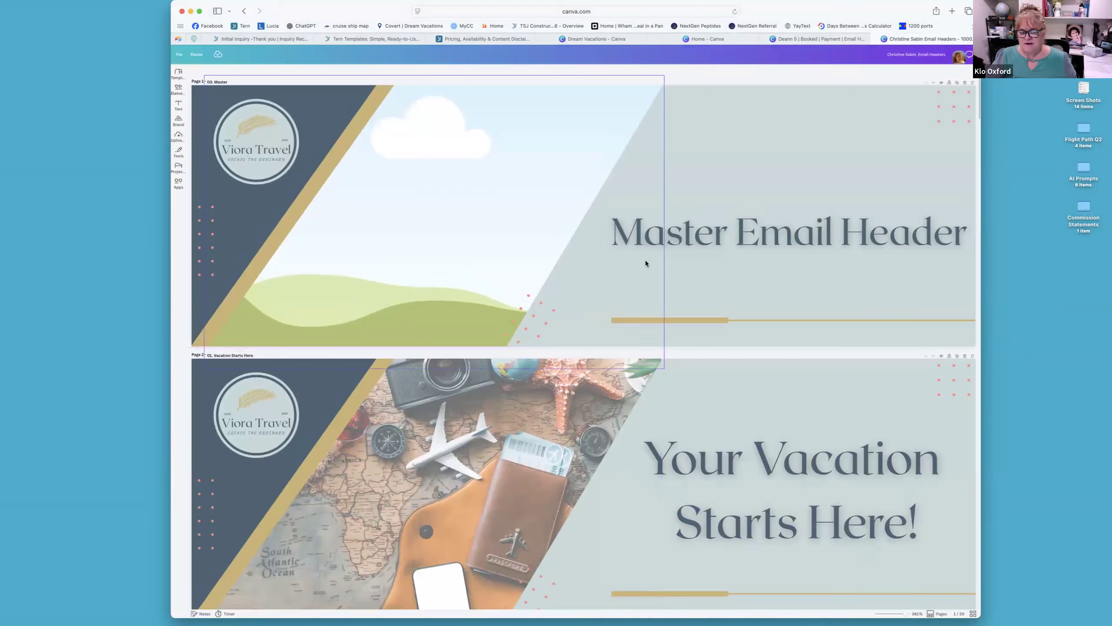
Look through the Viora Travel header pages, from "Your Vacation Starts Here!" to "Travel Protection".
{"action": "scroll", "coordinate": [646, 261], "scroll_direction": "down", "scroll_amount": 4}
{"action": "scroll", "coordinate": [669, 336], "scroll_direction": "down", "scroll_amount": 20}
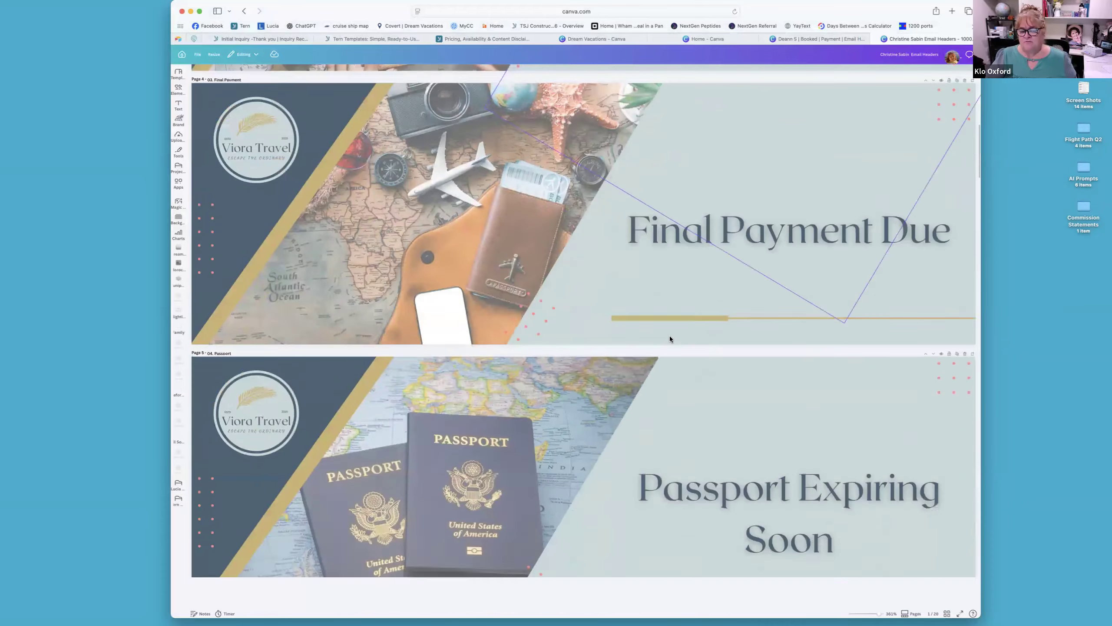
{"action": "scroll", "coordinate": [669, 336], "scroll_direction": "down", "scroll_amount": 20}
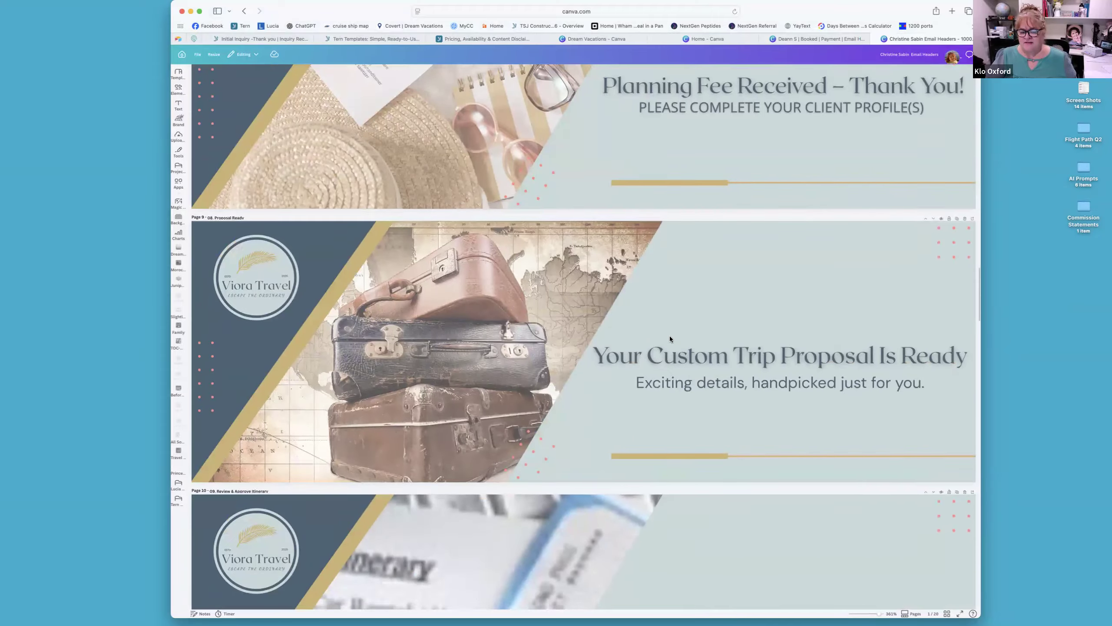
{"action": "scroll", "coordinate": [669, 338], "scroll_direction": "down", "scroll_amount": 12}
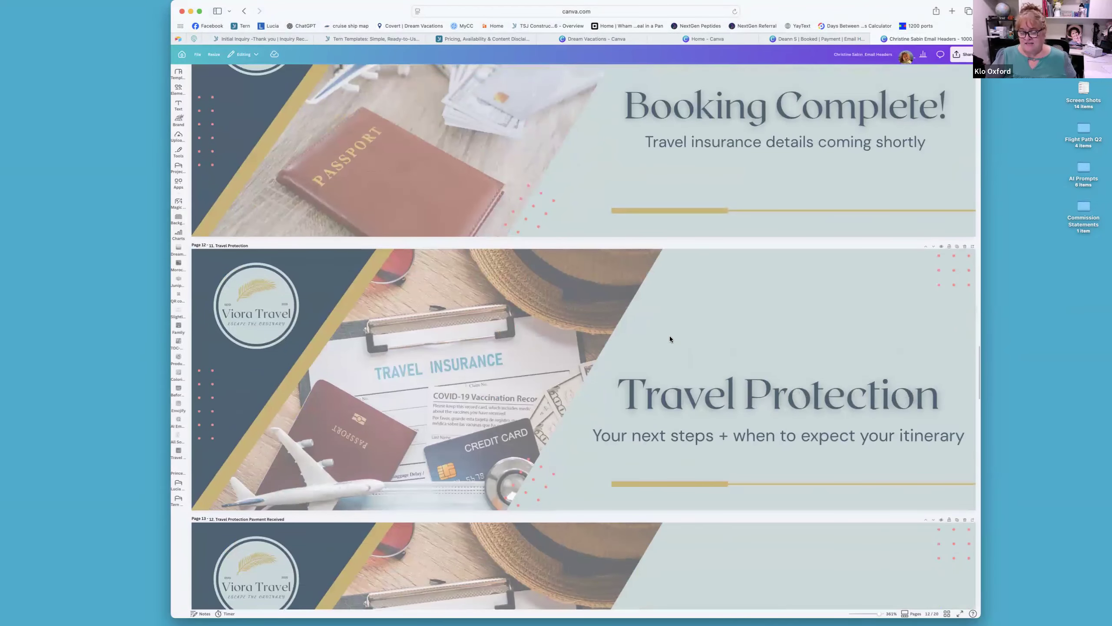
{"action": "scroll", "coordinate": [669, 338], "scroll_direction": "up", "scroll_amount": 12}
Return to the Canva home page and browse the older recent designs down to the end of the list.
{"action": "left_click", "coordinate": [714, 44]}
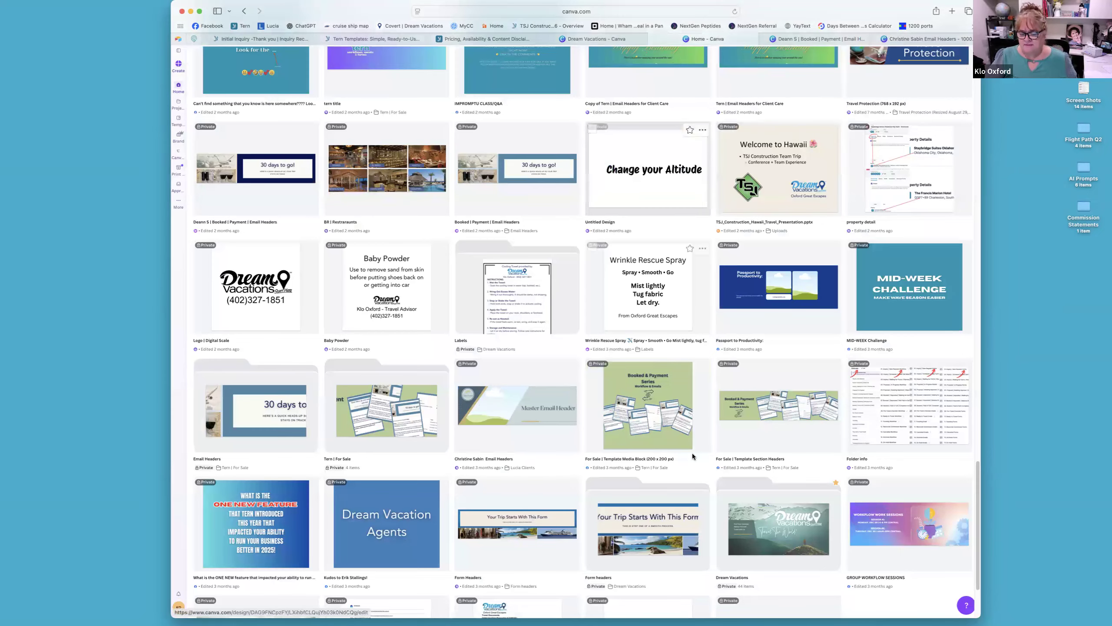
{"action": "scroll", "coordinate": [692, 456], "scroll_direction": "down", "scroll_amount": 3}
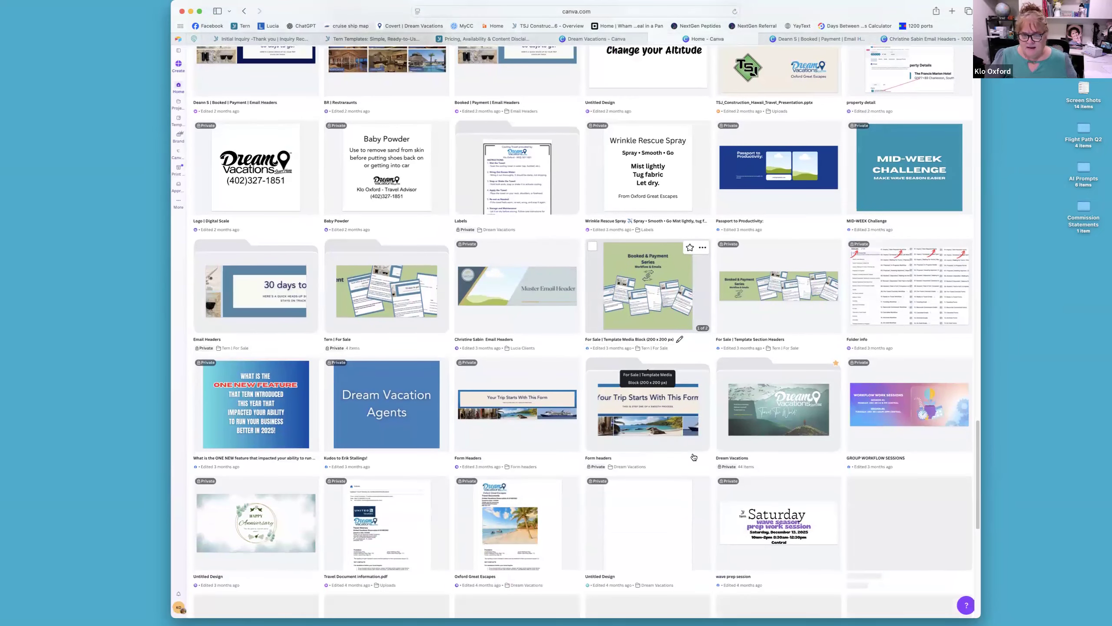
{"action": "scroll", "coordinate": [693, 457], "scroll_direction": "down", "scroll_amount": 3}
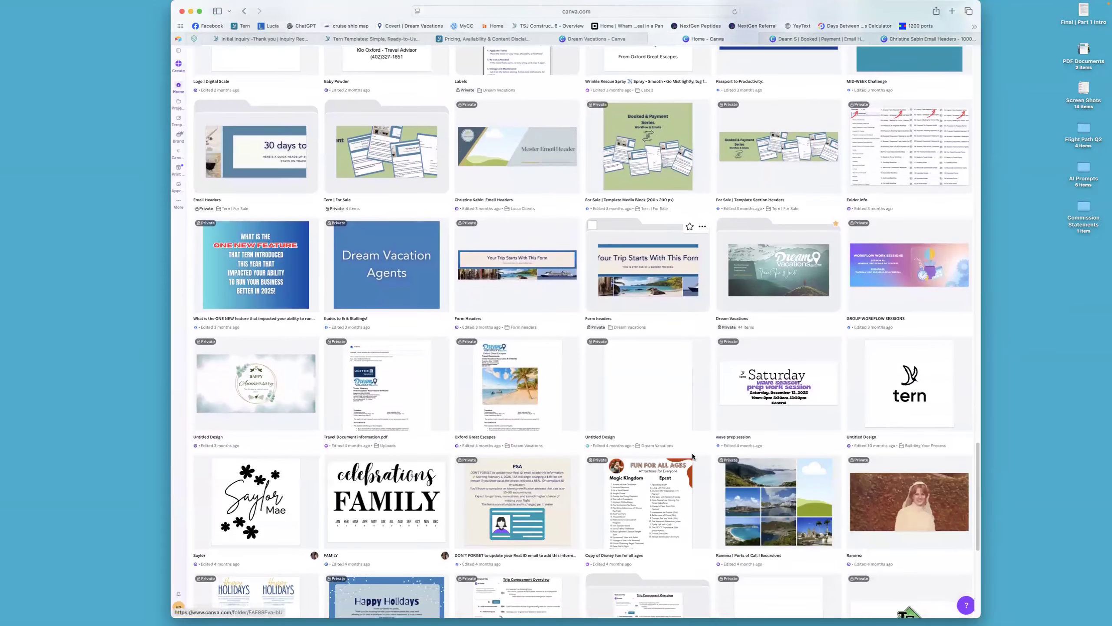
{"action": "scroll", "coordinate": [693, 457], "scroll_direction": "down", "scroll_amount": 2}
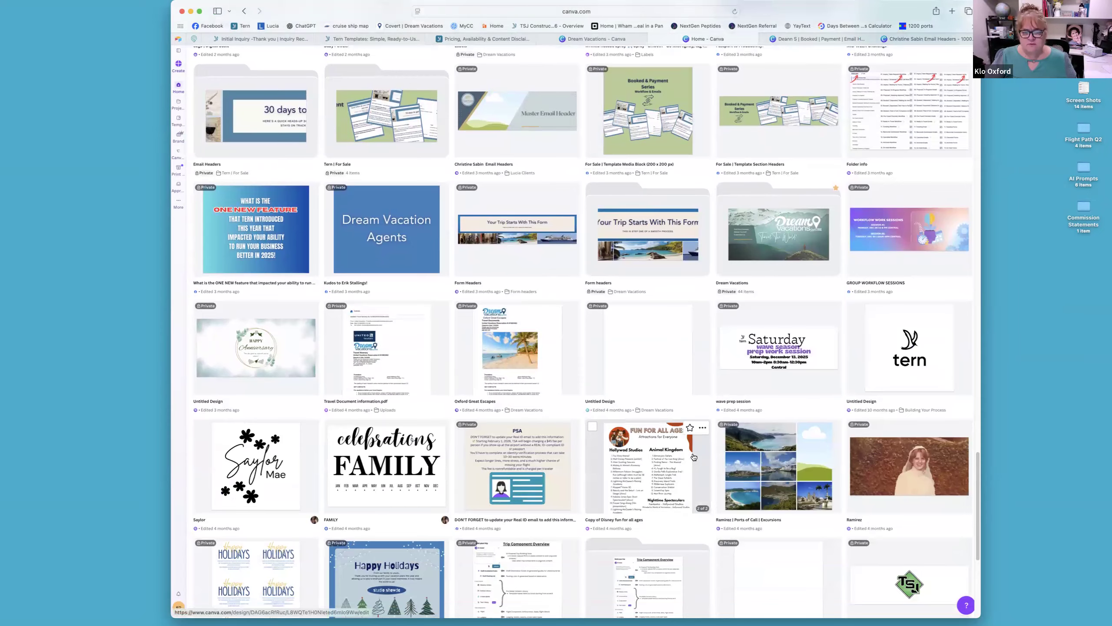
{"action": "scroll", "coordinate": [693, 457], "scroll_direction": "down", "scroll_amount": 1}
{"action": "scroll", "coordinate": [694, 457], "scroll_direction": "down", "scroll_amount": 5}
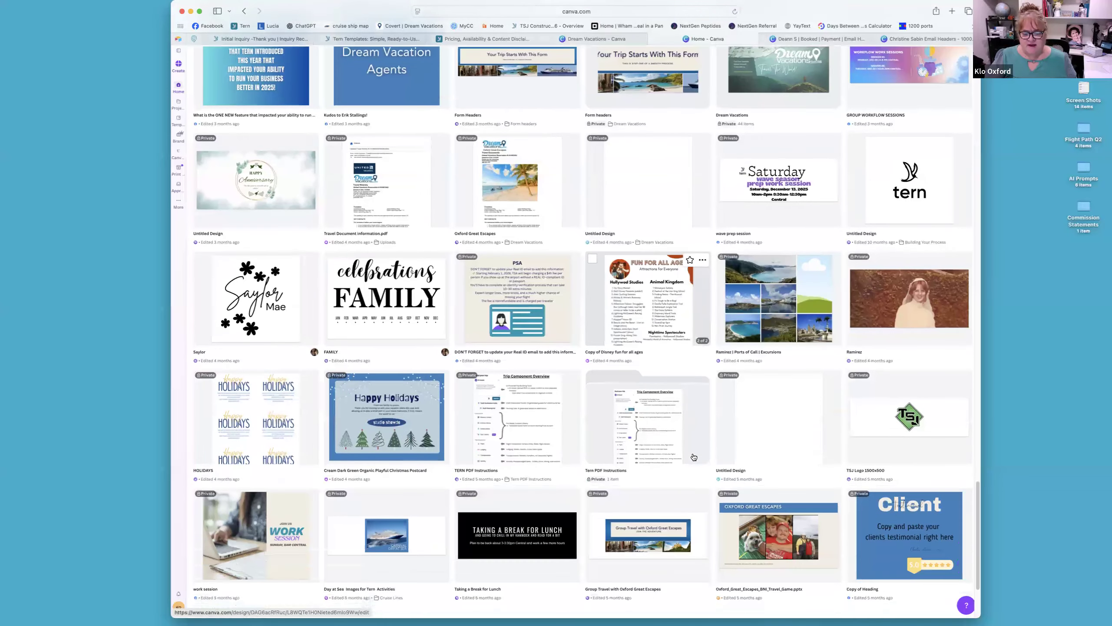
{"action": "scroll", "coordinate": [693, 457], "scroll_direction": "down", "scroll_amount": 3}
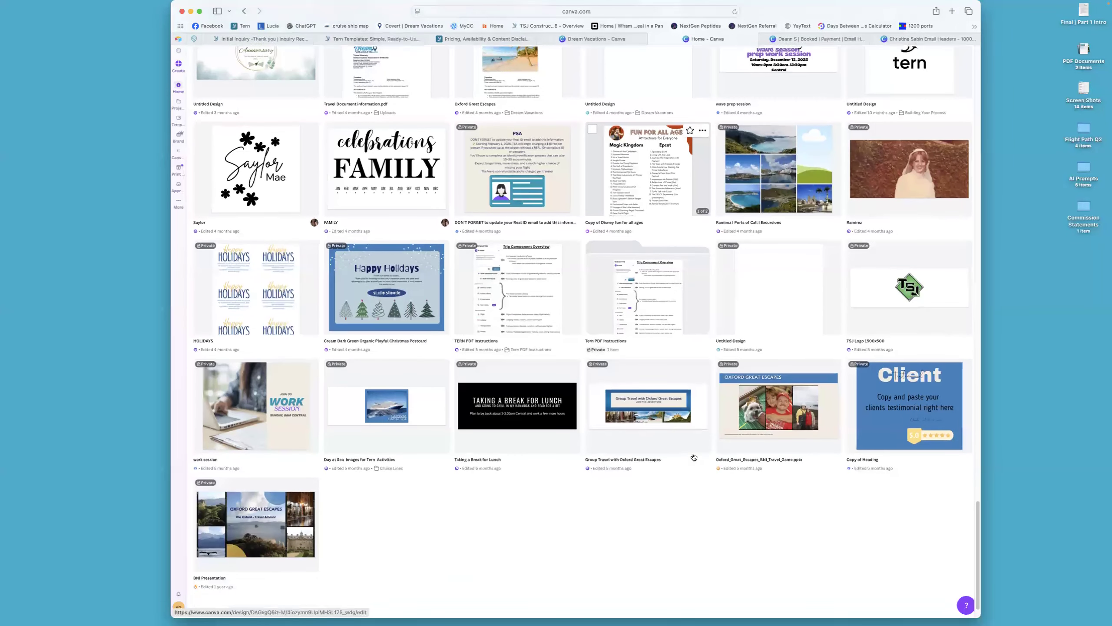
{"action": "scroll", "coordinate": [694, 457], "scroll_direction": "up", "scroll_amount": 5}
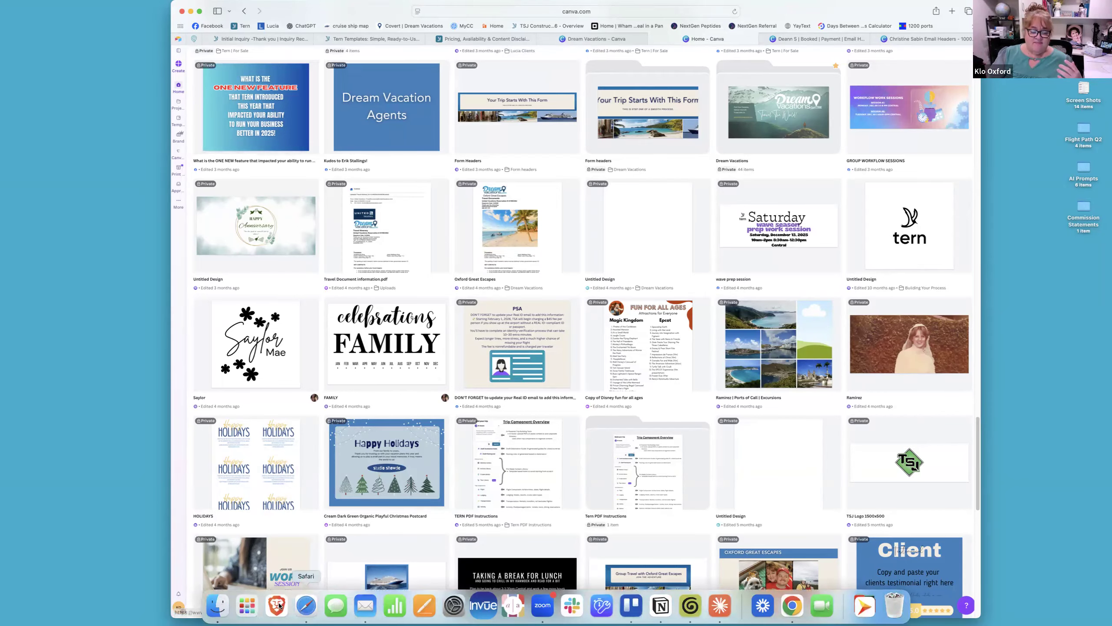
Browse the folders inside Glowforge in a Finder window and close the window.
{"action": "left_click", "coordinate": [218, 606]}
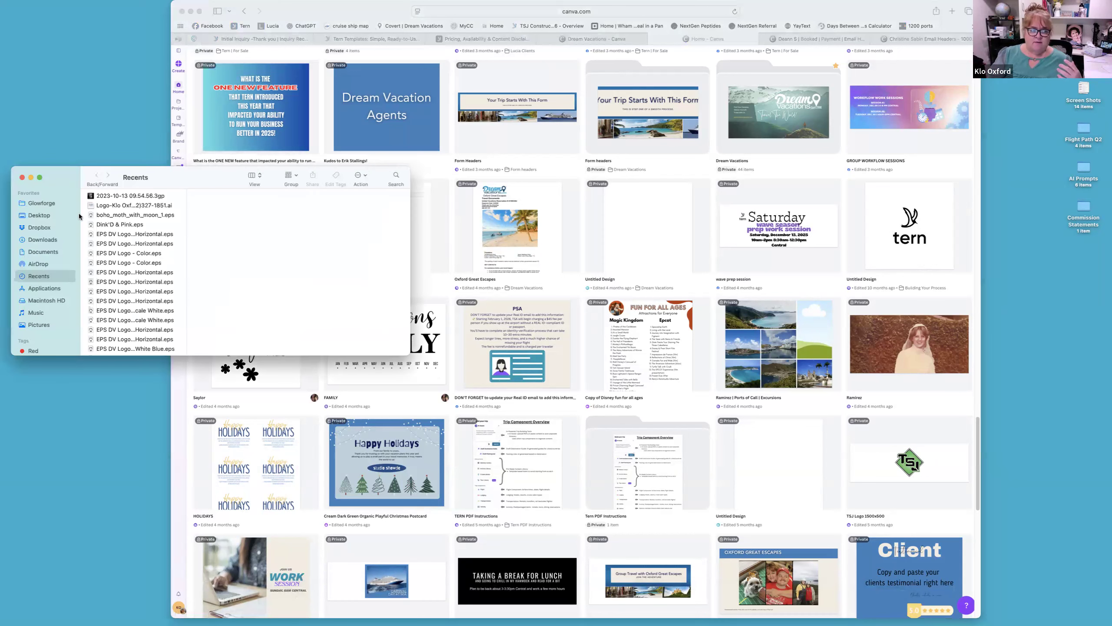
{"action": "left_click_drag", "start_coordinate": [139, 164], "coordinate": [546, 90]}
{"action": "left_click", "coordinate": [447, 128]}
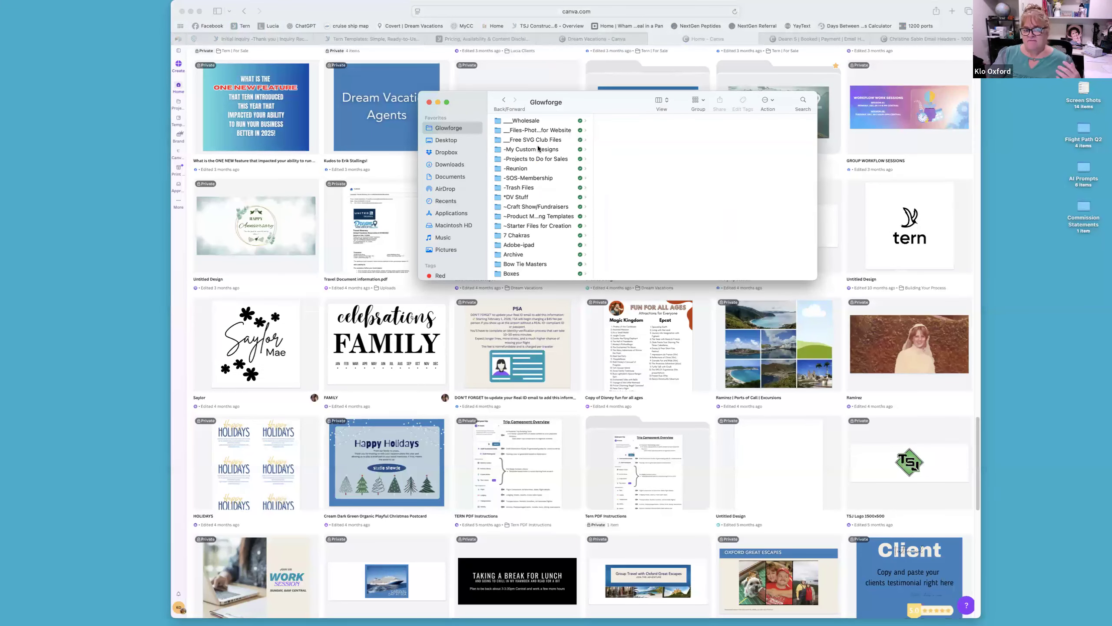
{"action": "scroll", "coordinate": [535, 211], "scroll_direction": "down", "scroll_amount": 5}
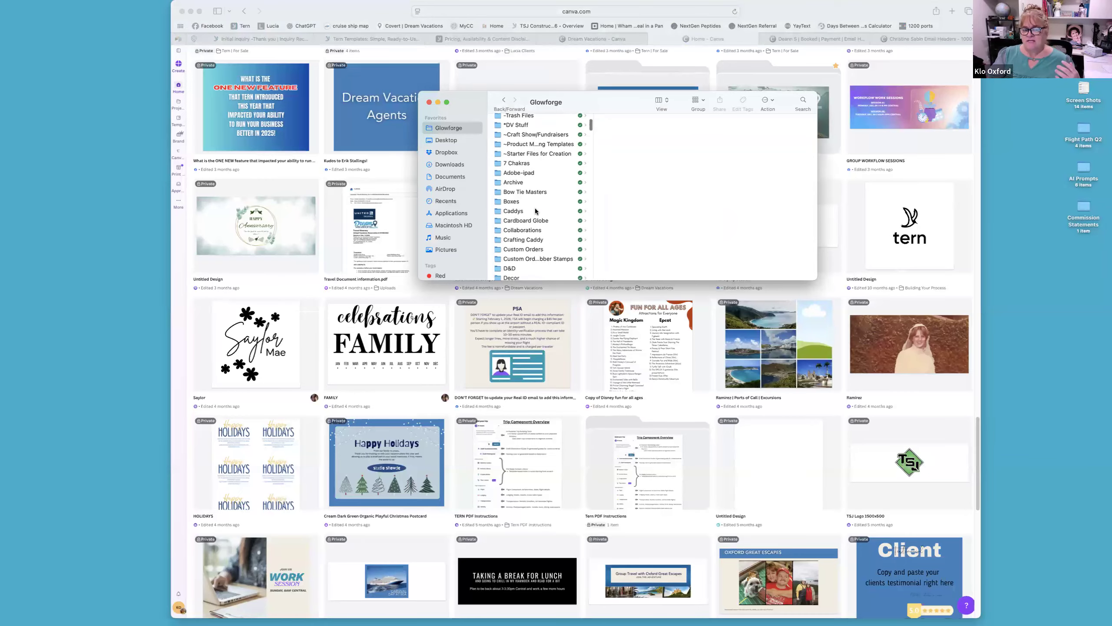
{"action": "scroll", "coordinate": [536, 211], "scroll_direction": "down", "scroll_amount": 10}
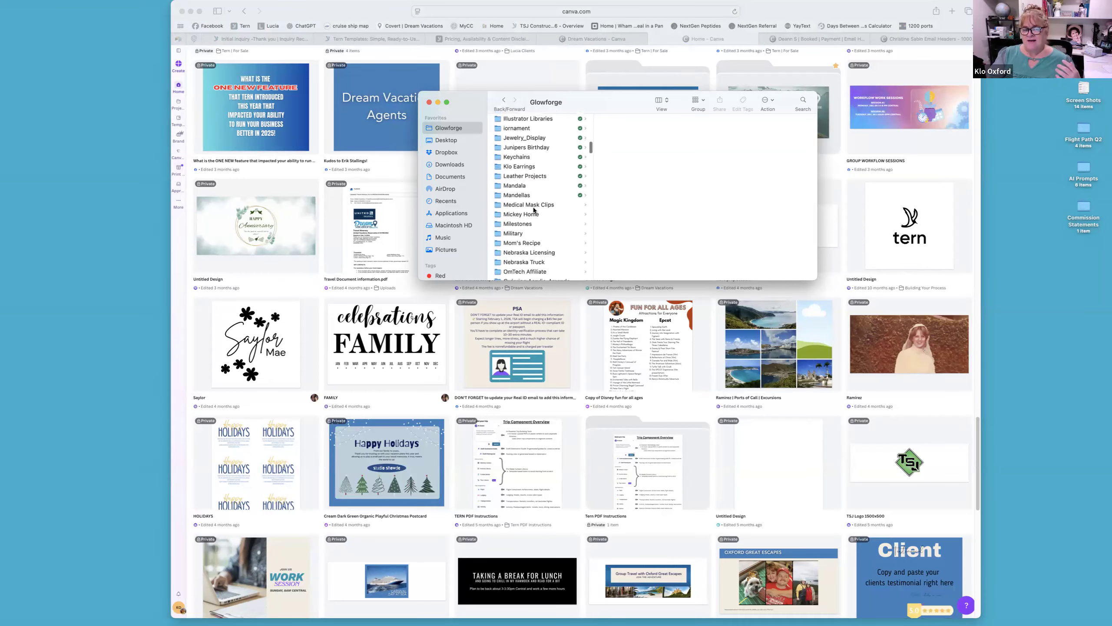
{"action": "left_click", "coordinate": [428, 102]}
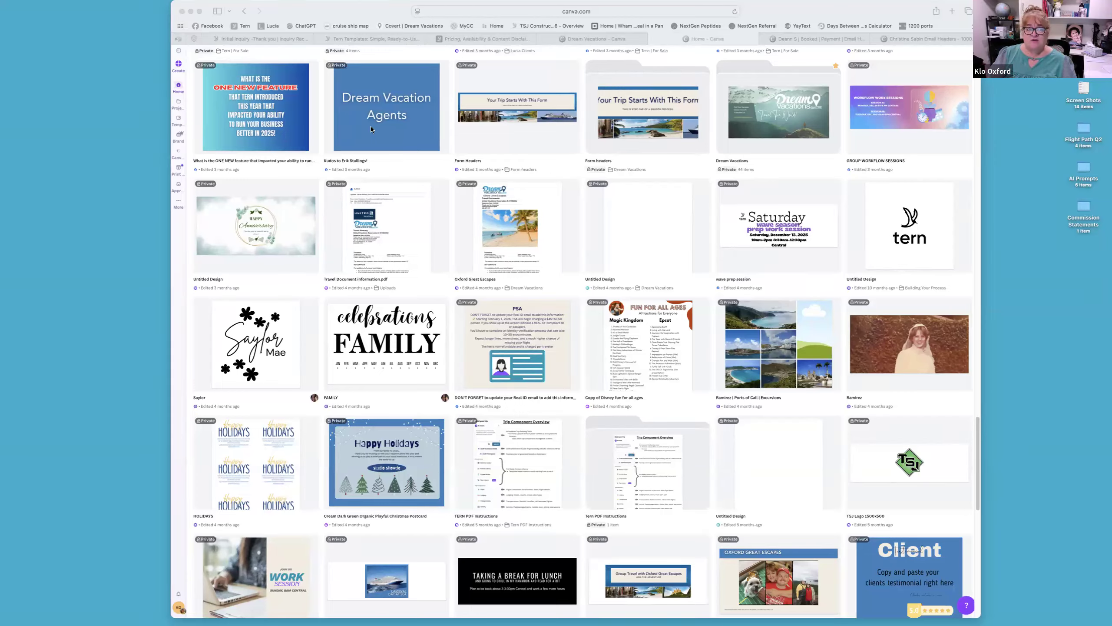
Switch to the full-screen presentation showing the Key Takeaways slide.
{"action": "key", "text": "ctrl+Up"}
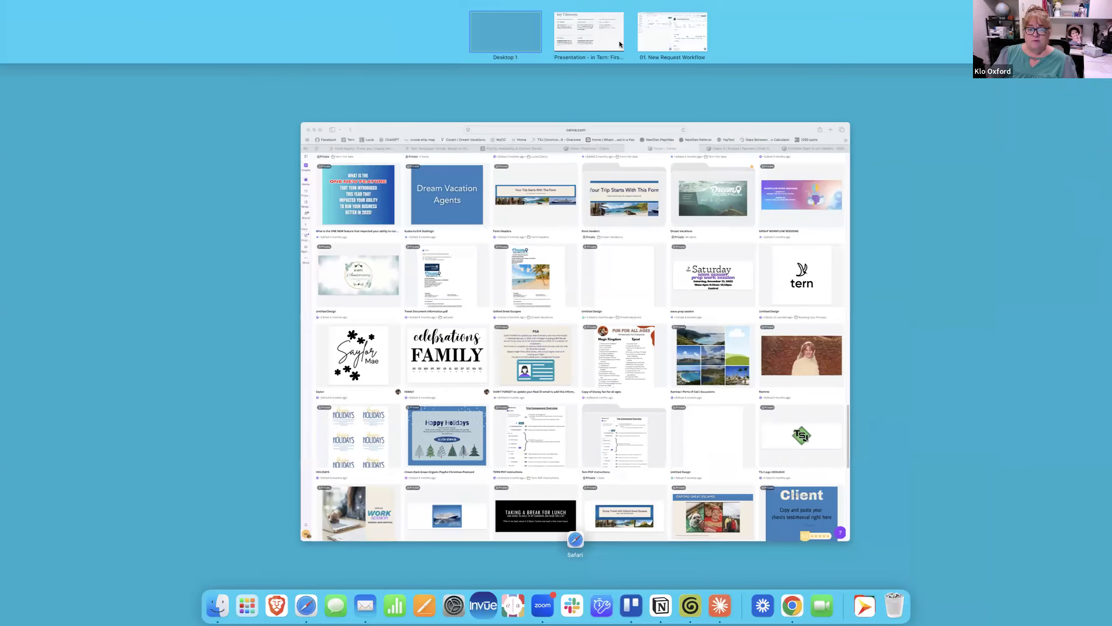
{"action": "left_click", "coordinate": [618, 43]}
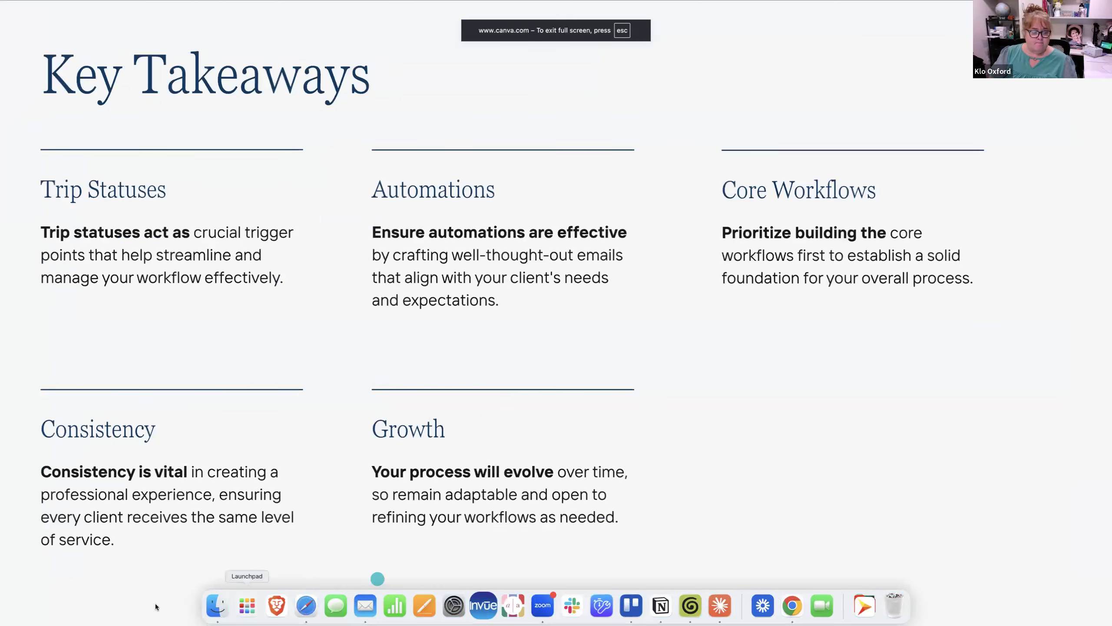
Show the slide on naming statuses, workflows, emails and forms, check the Payment email headers design in the browser, and return to Canva's home page.
{"action": "left_click", "coordinate": [67, 613]}
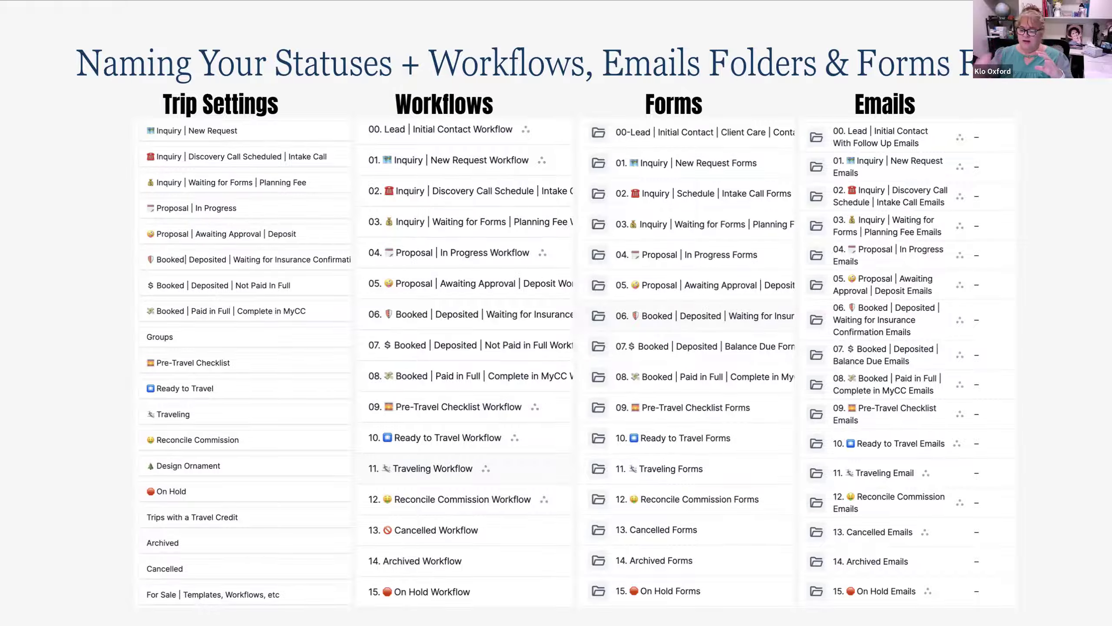
{"action": "key", "text": "ctrl+Up"}
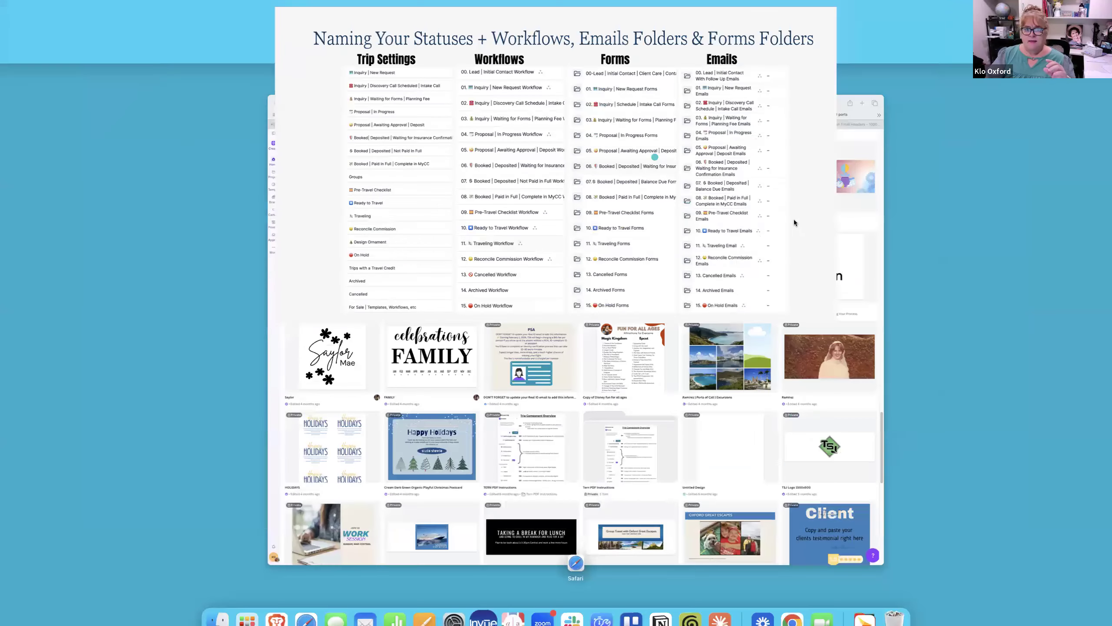
{"action": "left_click", "coordinate": [815, 158]}
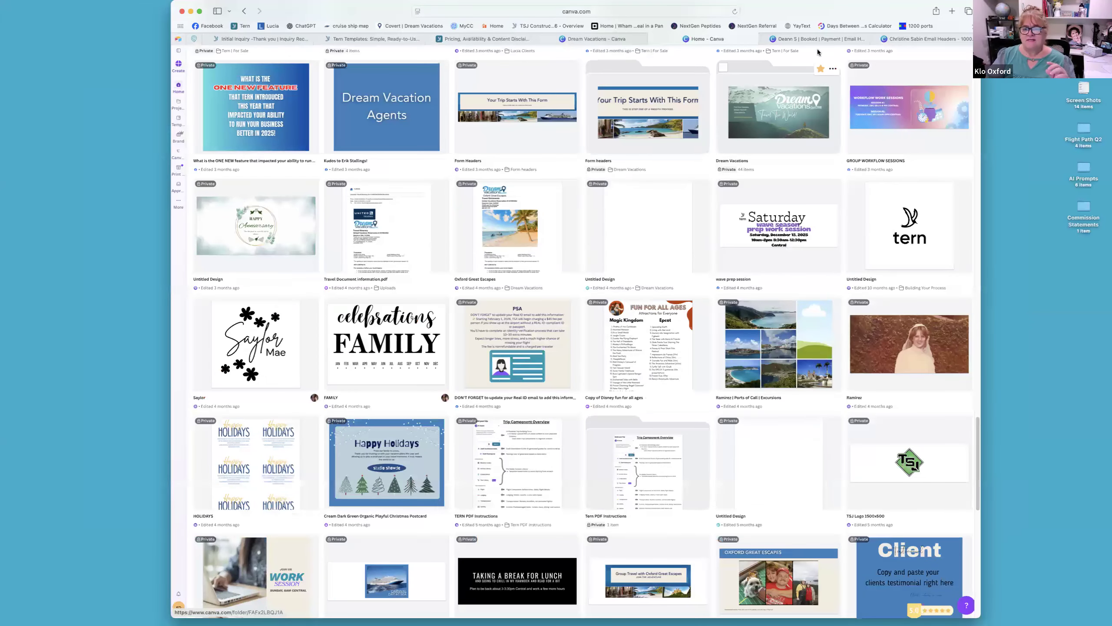
{"action": "left_click", "coordinate": [832, 42]}
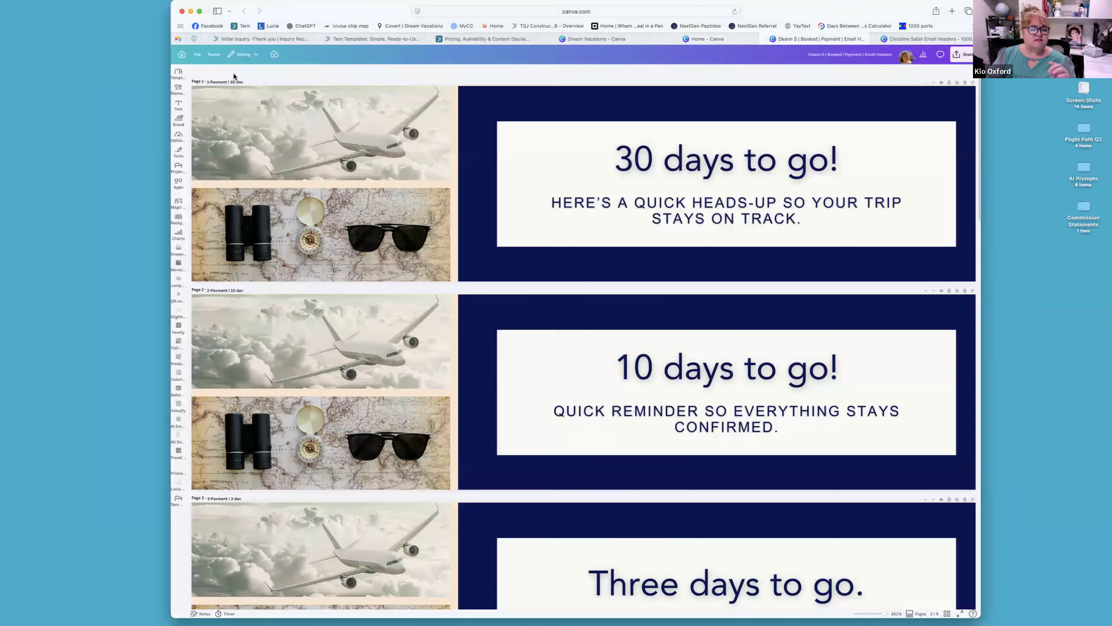
{"action": "left_click", "coordinate": [719, 39]}
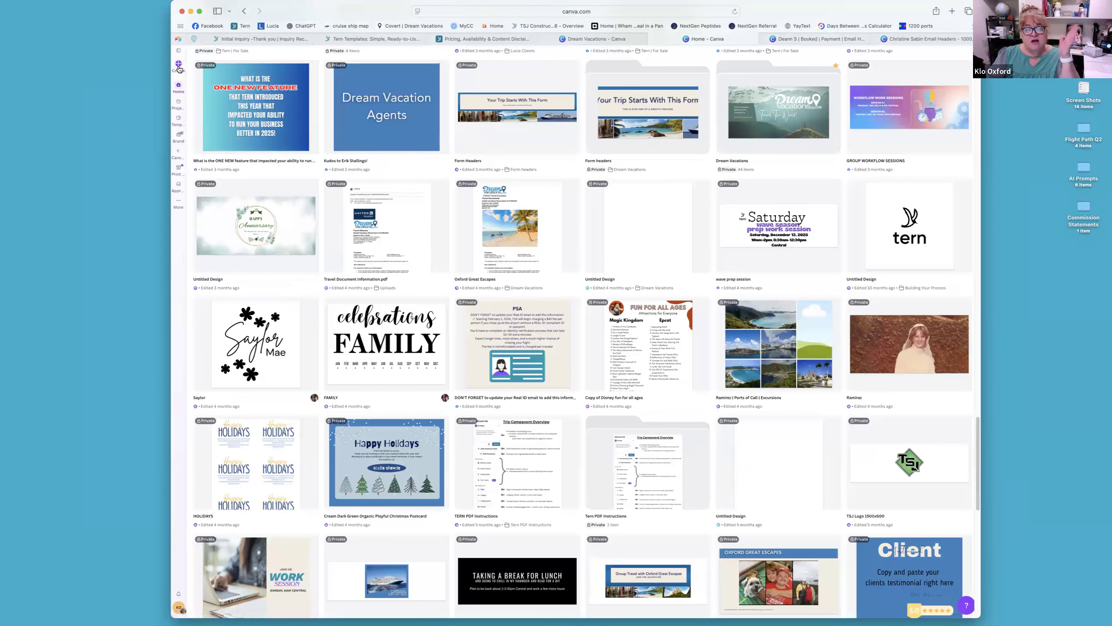
Create a blank Canva Banner design of 1000 × 250 px, found by entering a custom width of 1000 px.
{"action": "left_click", "coordinate": [178, 68]}
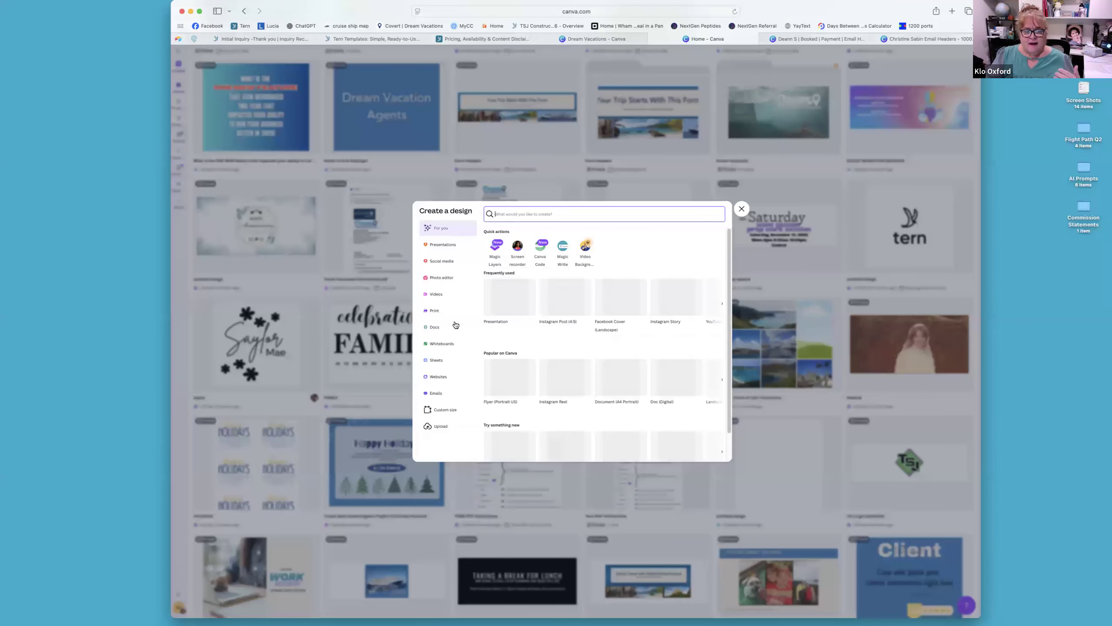
{"action": "left_click", "coordinate": [443, 409]}
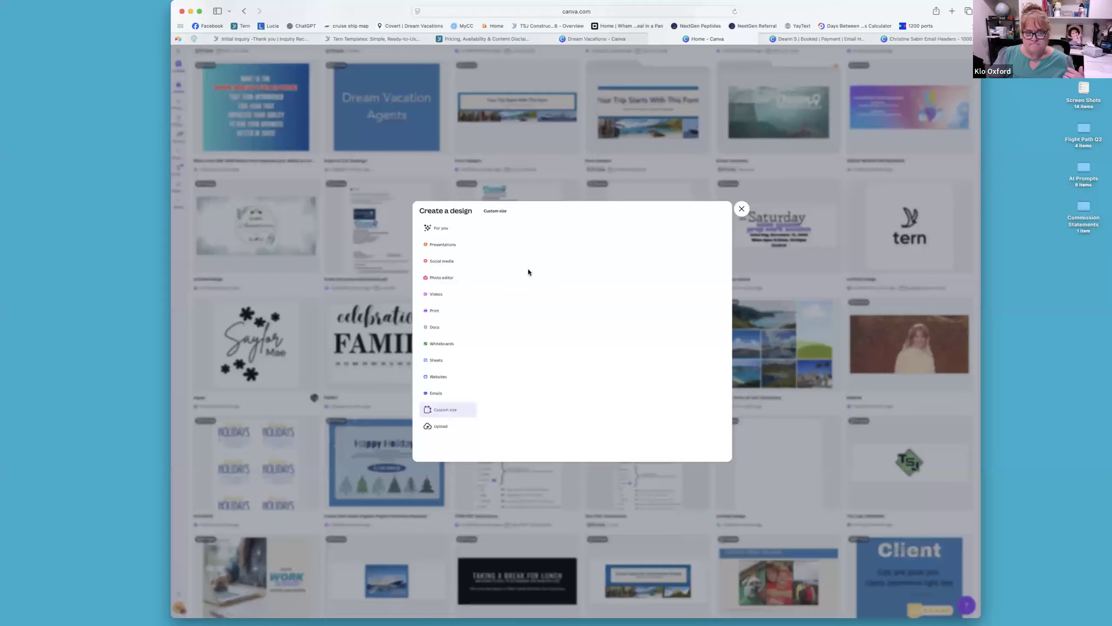
{"action": "left_click", "coordinate": [510, 242]}
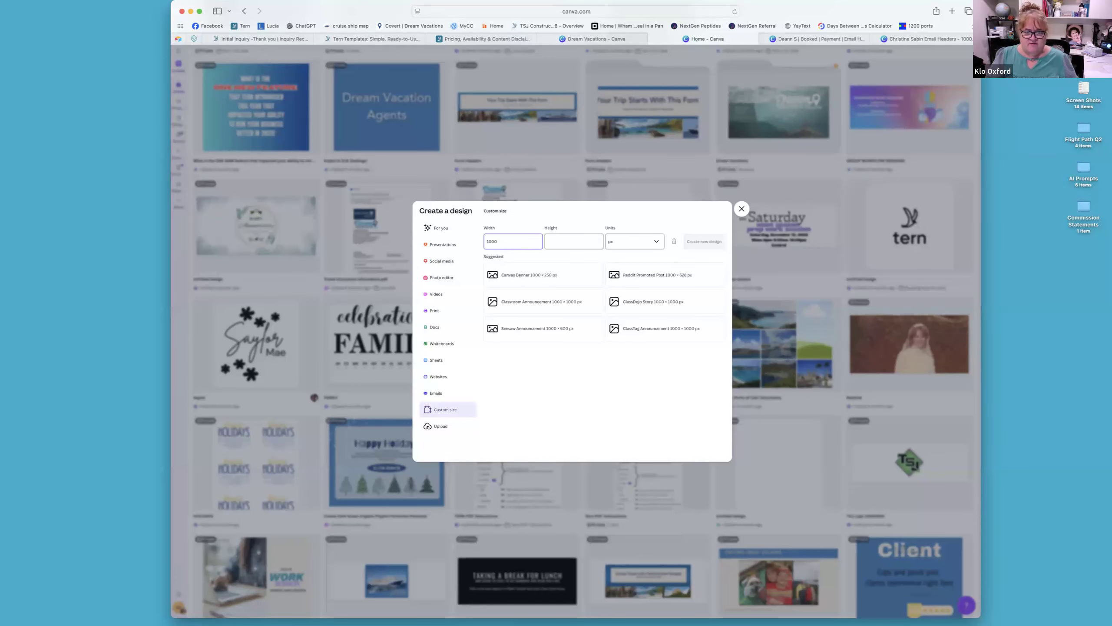
{"action": "left_click", "coordinate": [541, 275]}
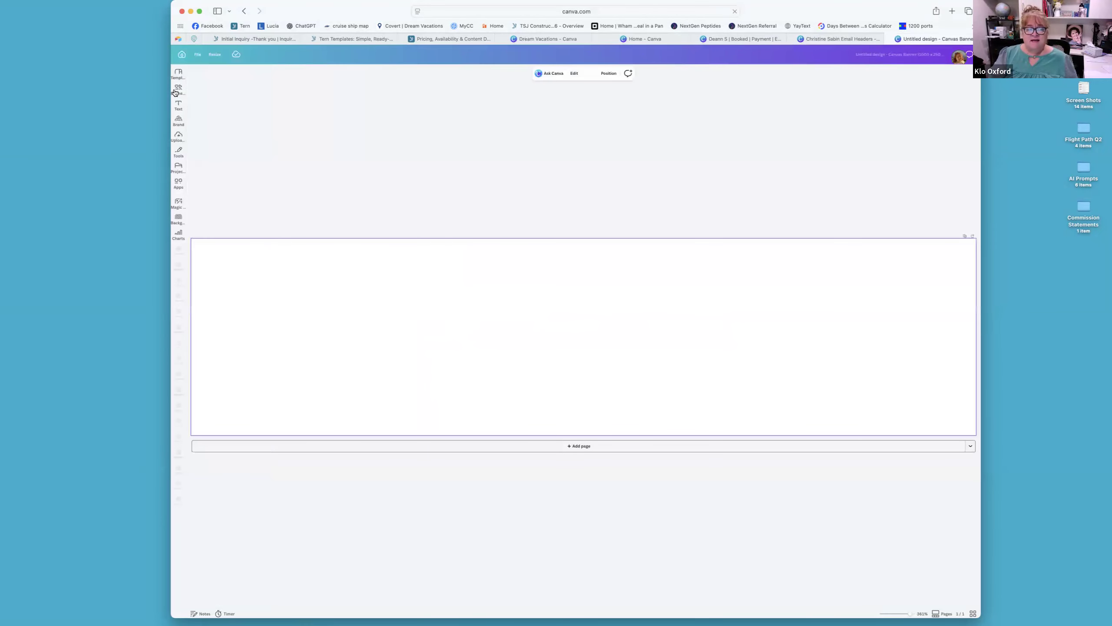
Add a grid with one wide cell above three smaller cells to the blank banner.
{"action": "left_click", "coordinate": [178, 89]}
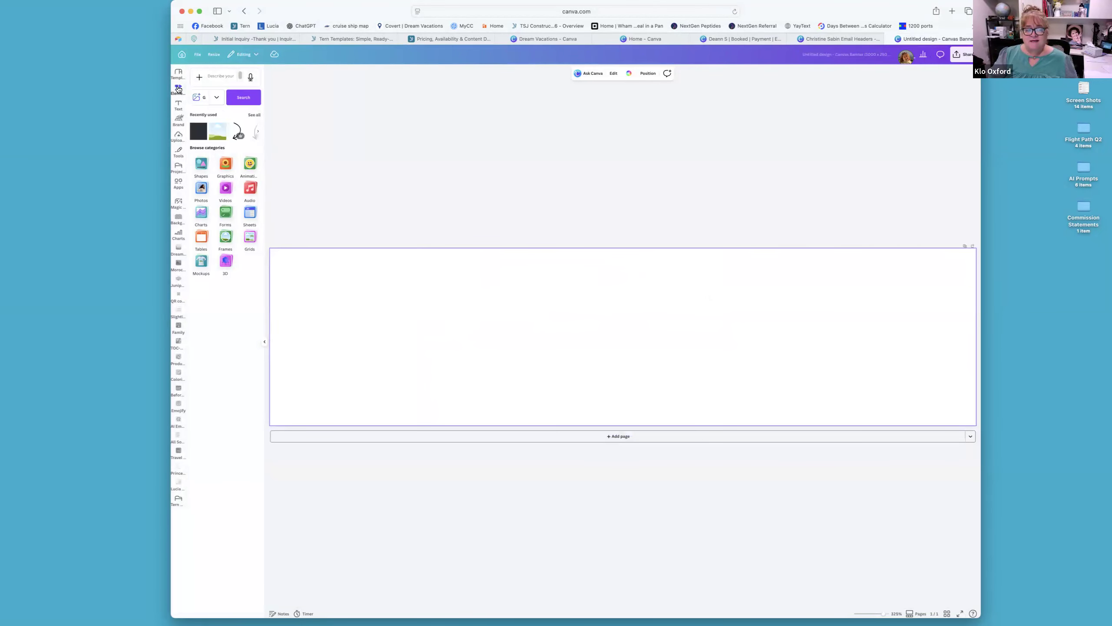
{"action": "left_click", "coordinate": [248, 240]}
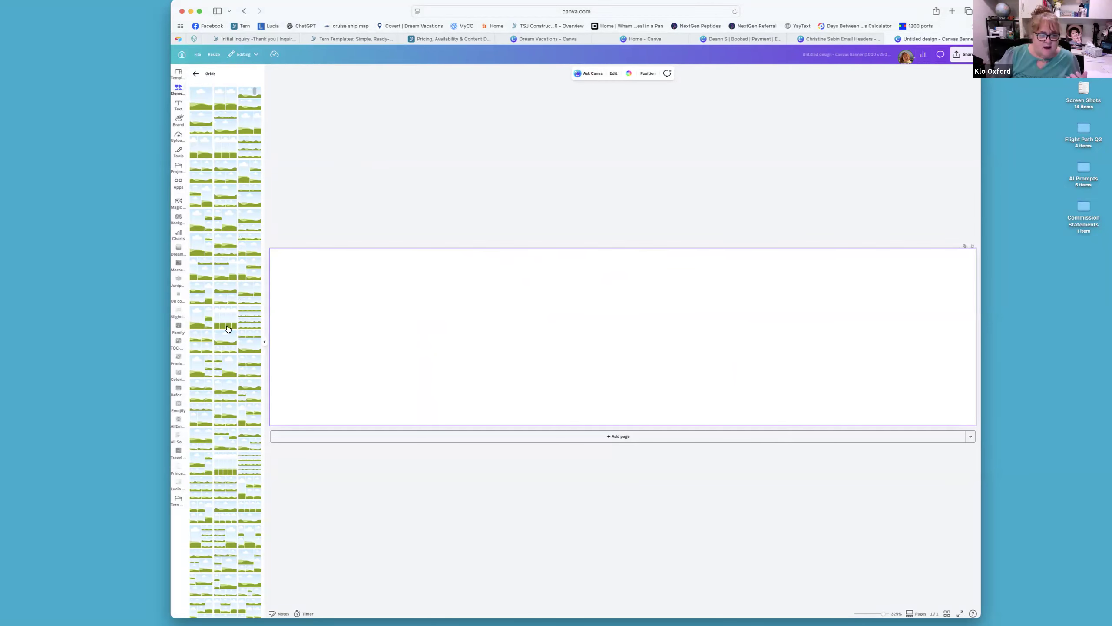
{"action": "left_click", "coordinate": [228, 342]}
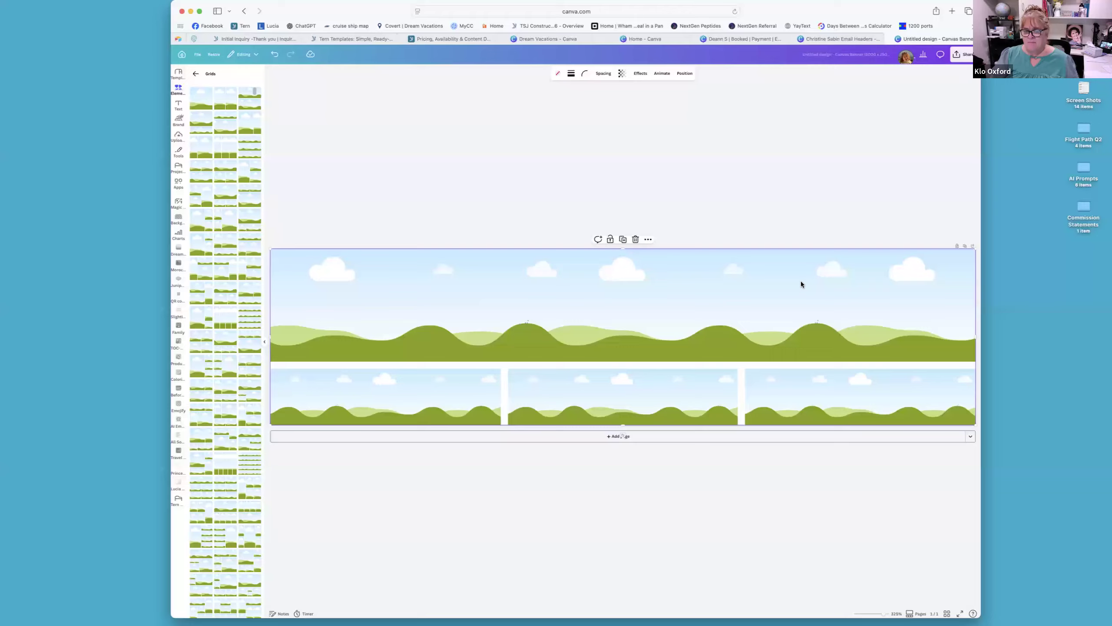
Fill the wide upper grid cell with the medium blue from the Dream Vacations palette.
{"action": "left_click", "coordinate": [801, 293]}
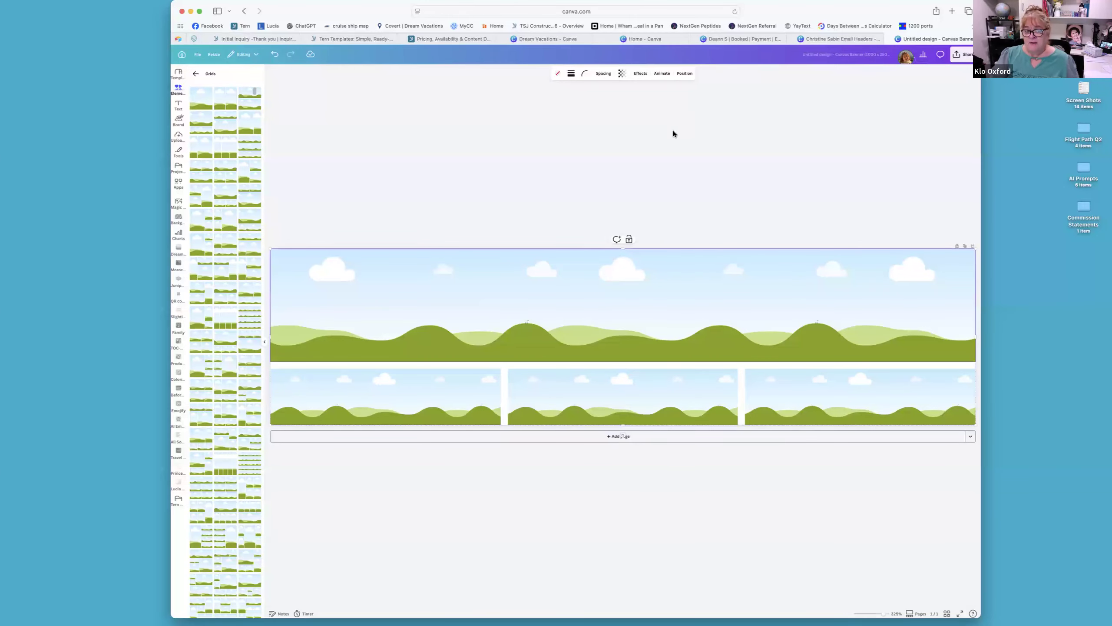
{"action": "left_click", "coordinate": [557, 76]}
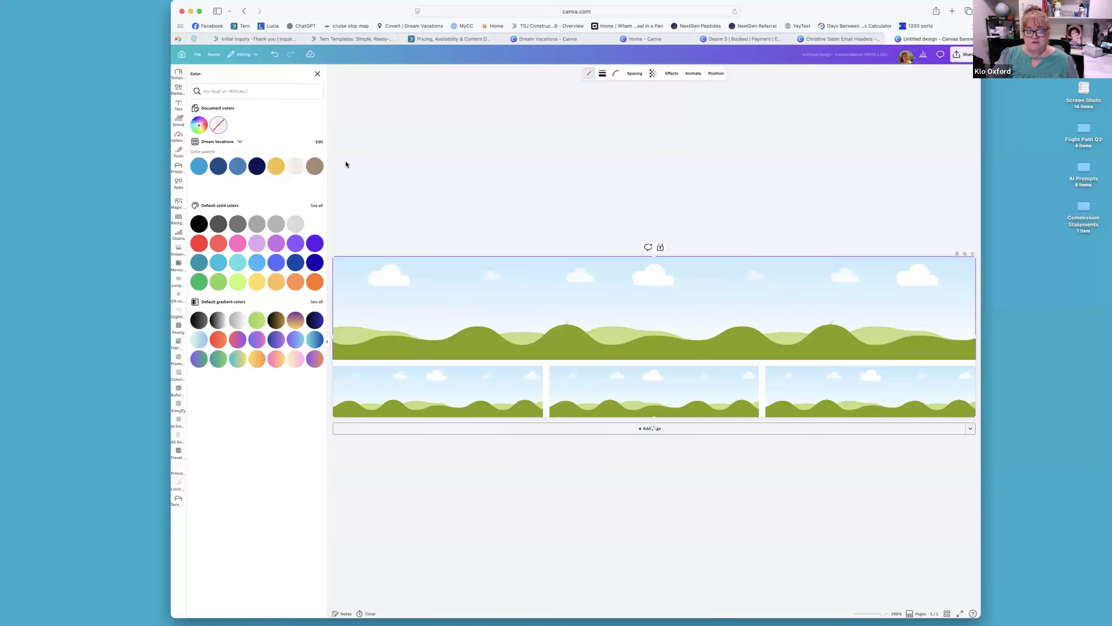
{"action": "left_click", "coordinate": [236, 167]}
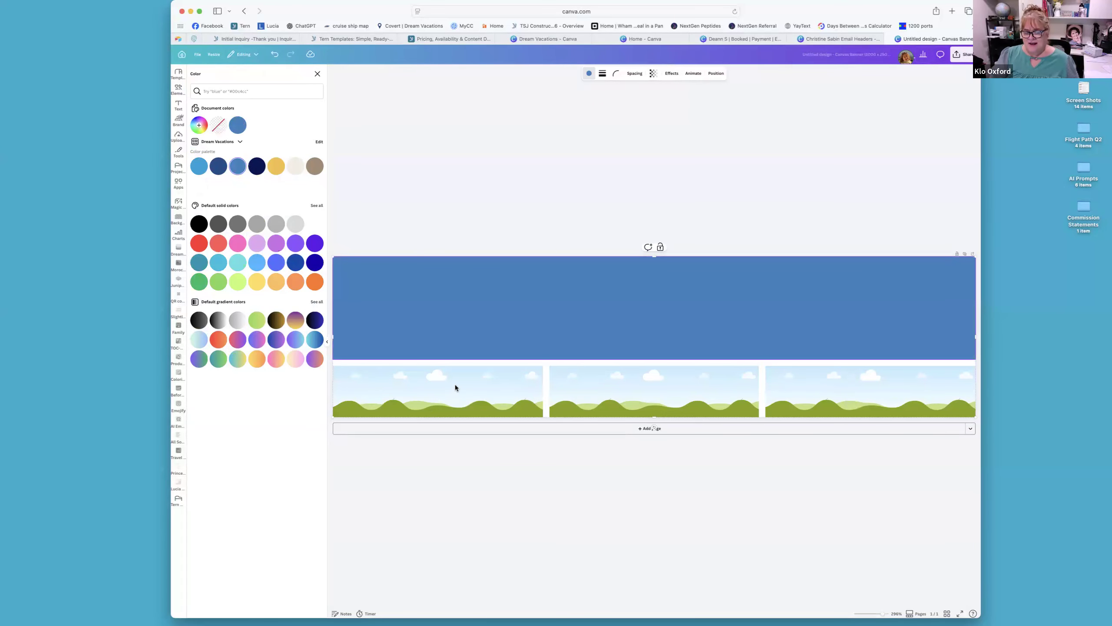
{"action": "left_click", "coordinate": [178, 89]}
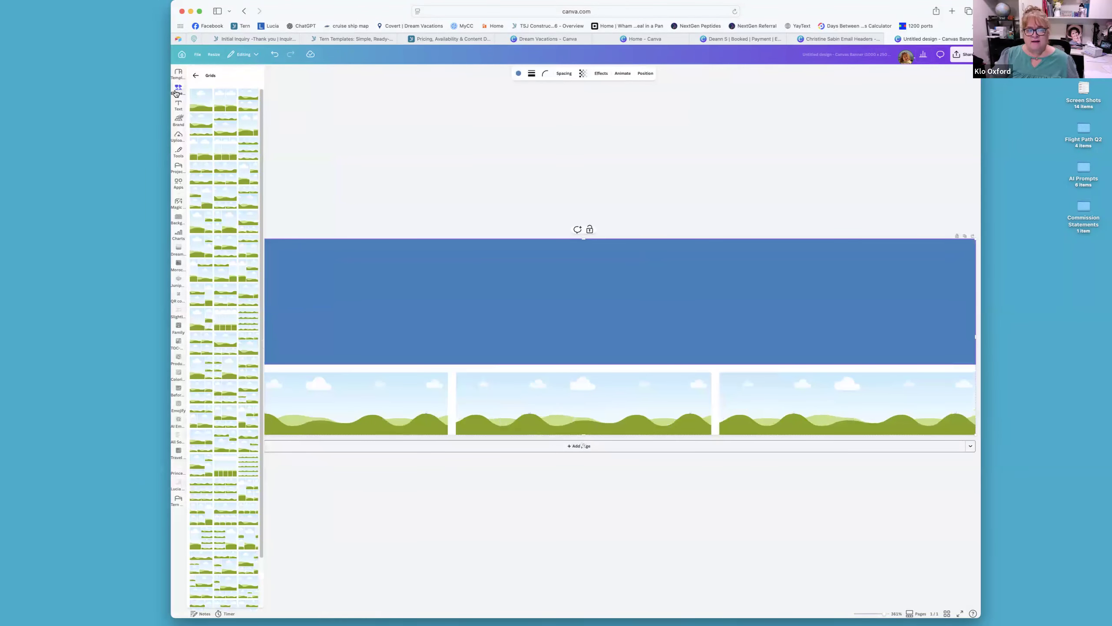
{"action": "left_click", "coordinate": [196, 74]}
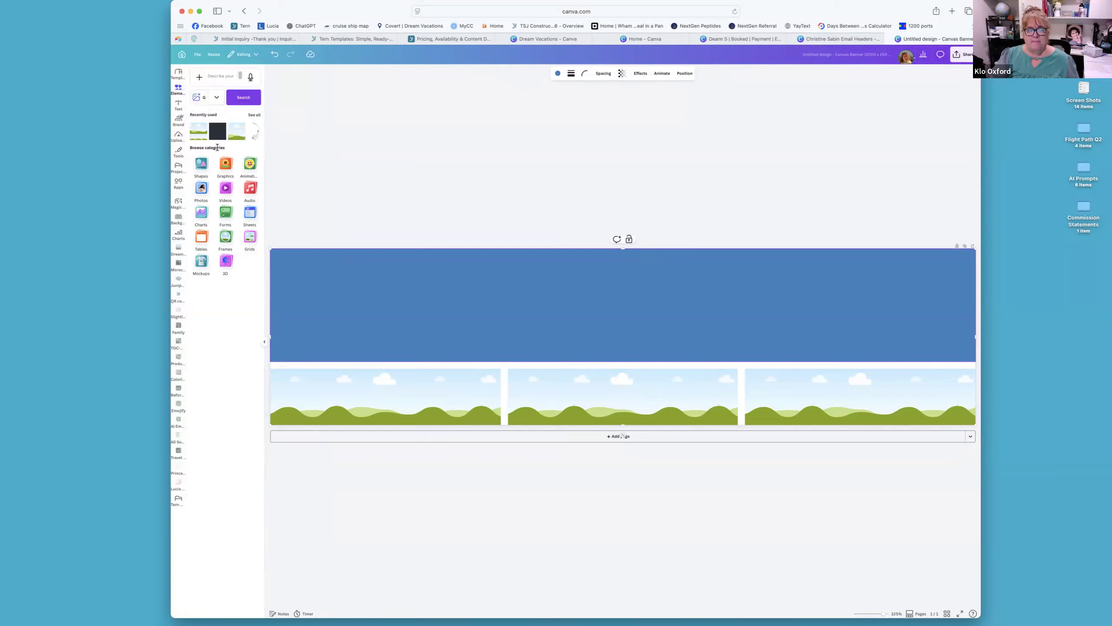
{"action": "left_click", "coordinate": [201, 164]}
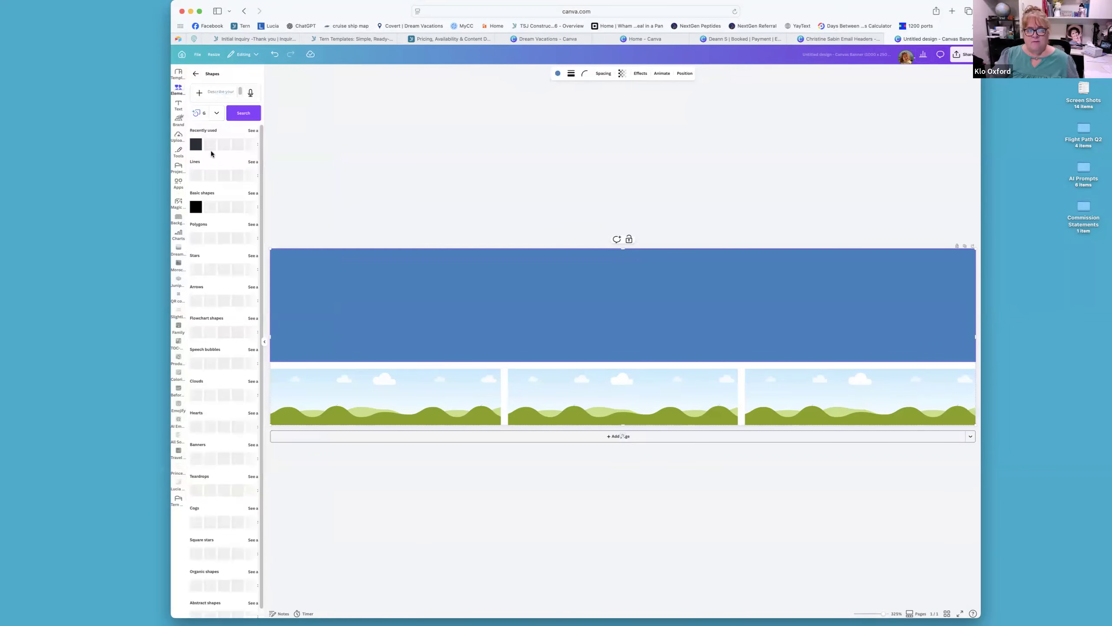
{"action": "double_click", "coordinate": [238, 175]}
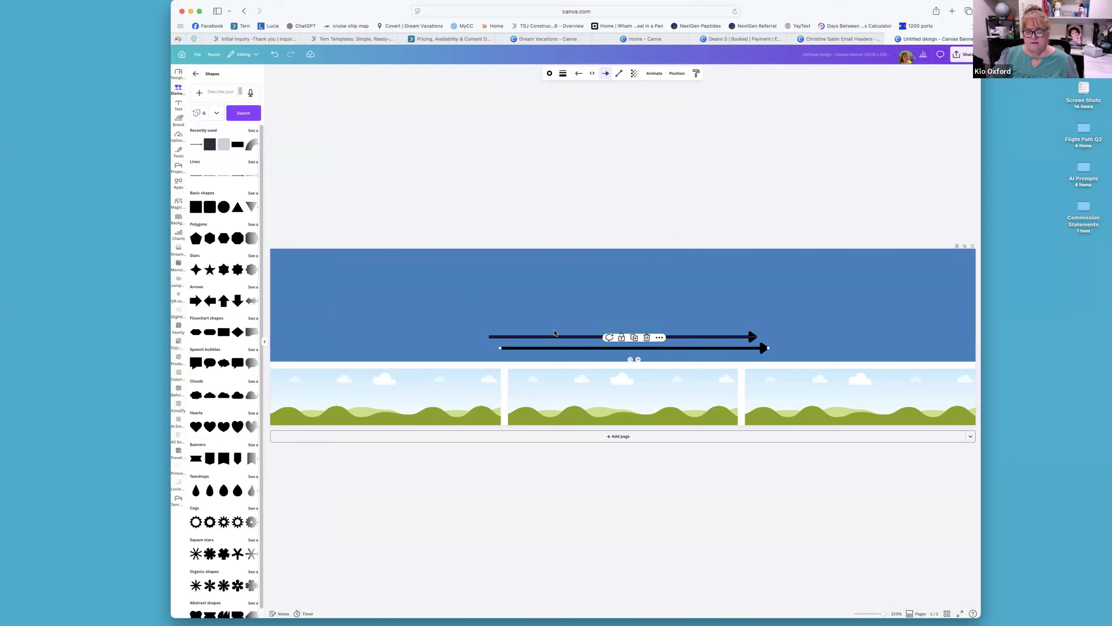
{"action": "key", "text": "Delete"}
{"action": "left_click", "coordinate": [554, 336]}
{"action": "key", "text": "Delete"}
Try to add a square from the recently used and basic shapes to the banner.
{"action": "left_click", "coordinate": [210, 144]}
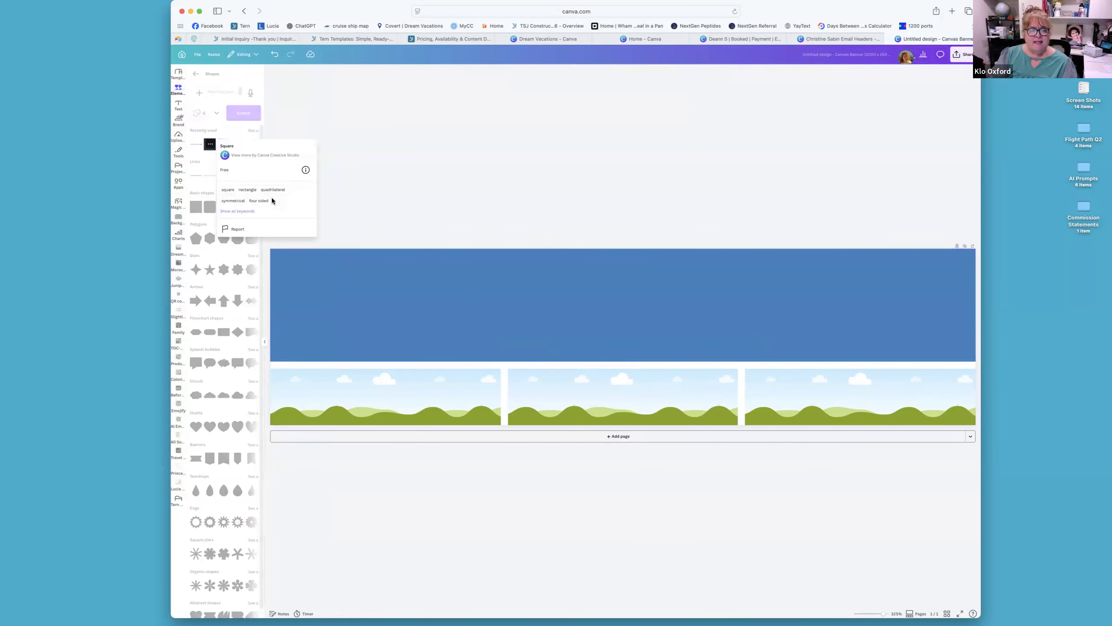
{"action": "left_click", "coordinate": [210, 144]}
{"action": "left_click", "coordinate": [210, 144]}
{"action": "left_click", "coordinate": [370, 142]}
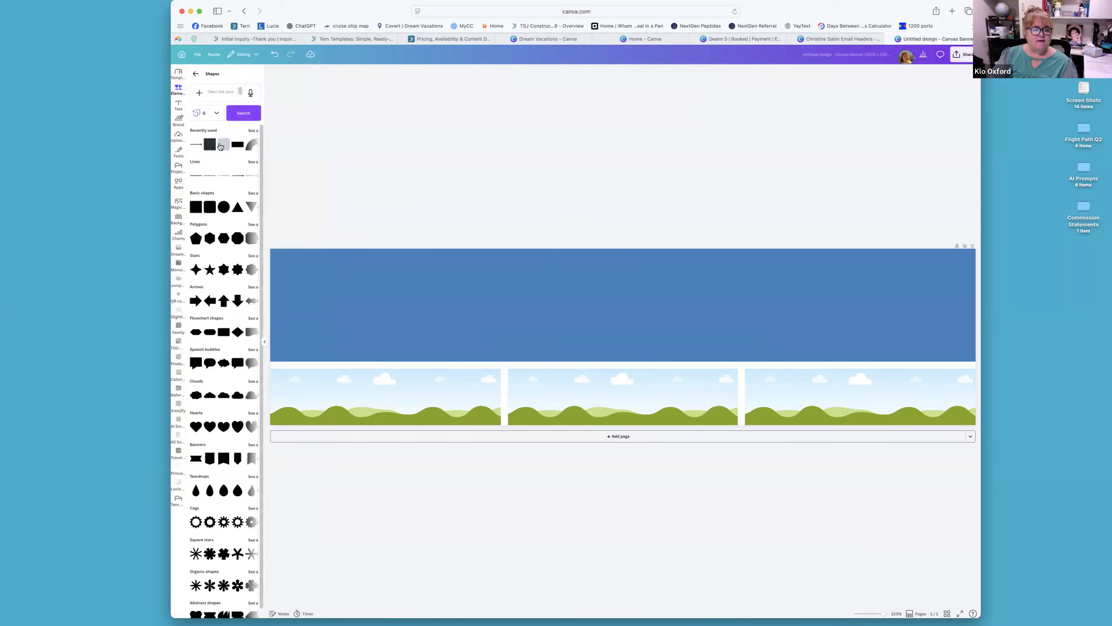
{"action": "left_click", "coordinate": [196, 208]}
{"action": "left_click", "coordinate": [375, 204]}
{"action": "scroll", "coordinate": [210, 151], "scroll_direction": "up", "scroll_amount": 5}
{"action": "left_click", "coordinate": [210, 134]}
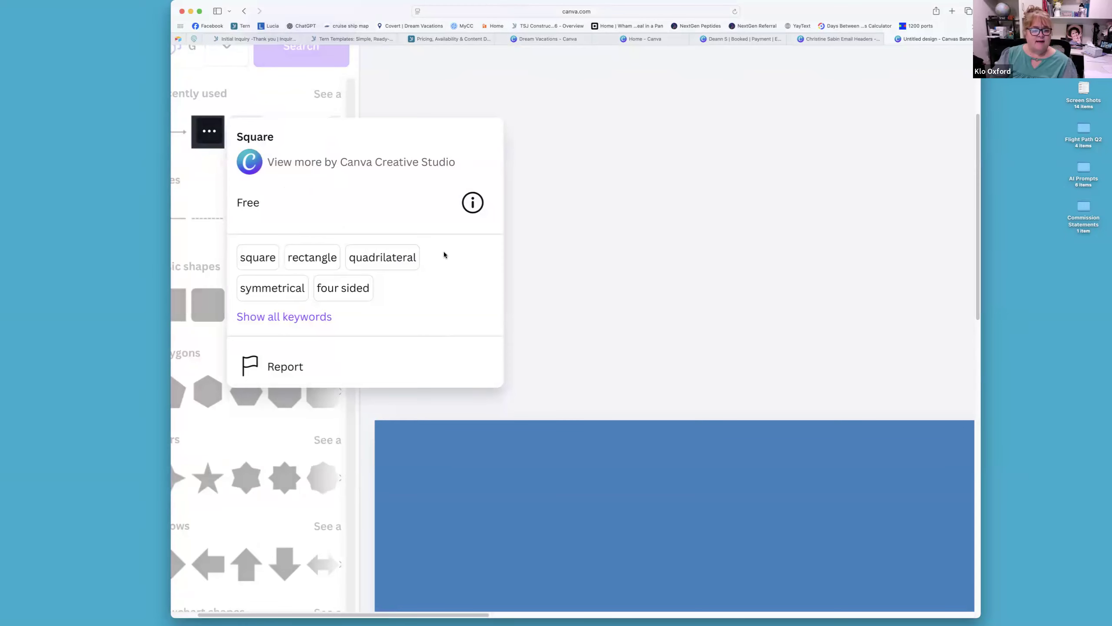
{"action": "left_click", "coordinate": [528, 245]}
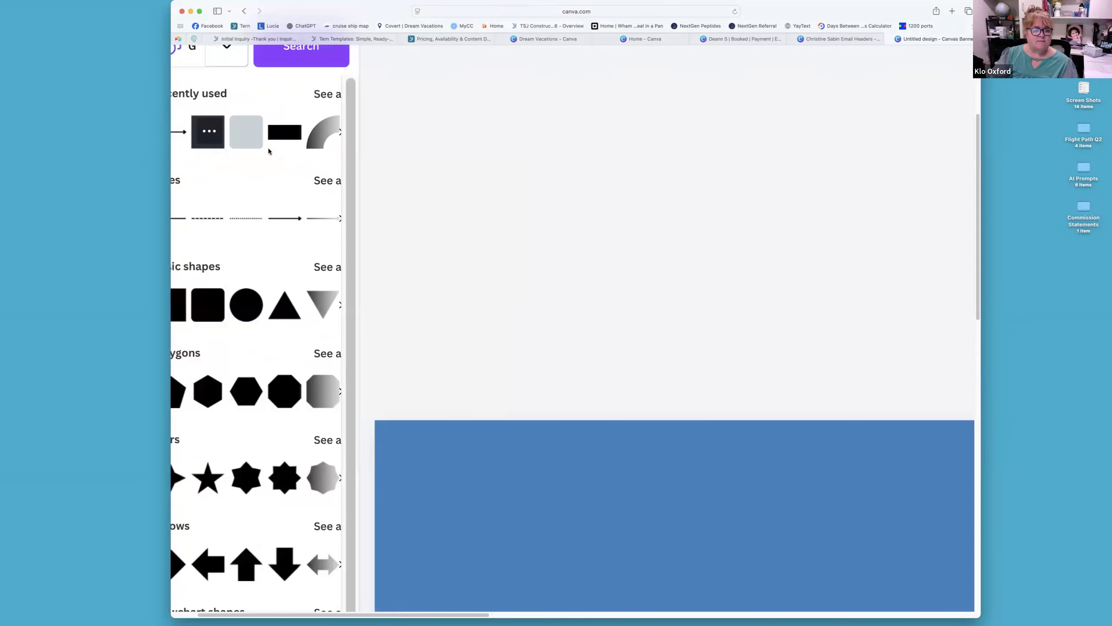
{"action": "scroll", "coordinate": [478, 171], "scroll_direction": "down", "scroll_amount": 5}
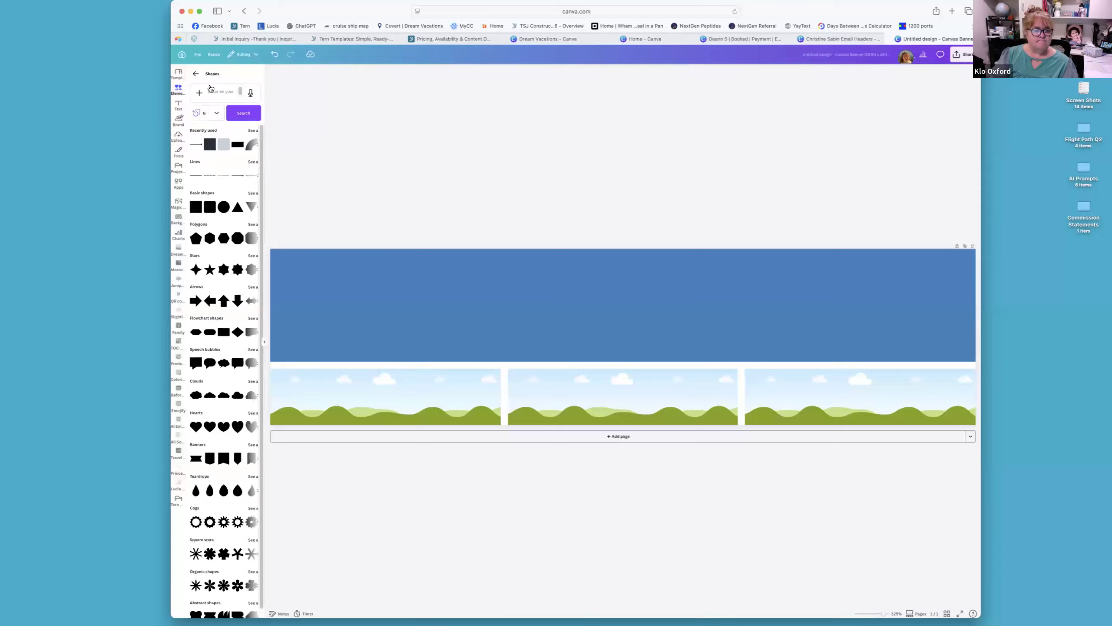
Add the recently used square to the banner and stretch it into a wide rectangle inside the blue cell.
{"action": "left_click", "coordinate": [196, 74]}
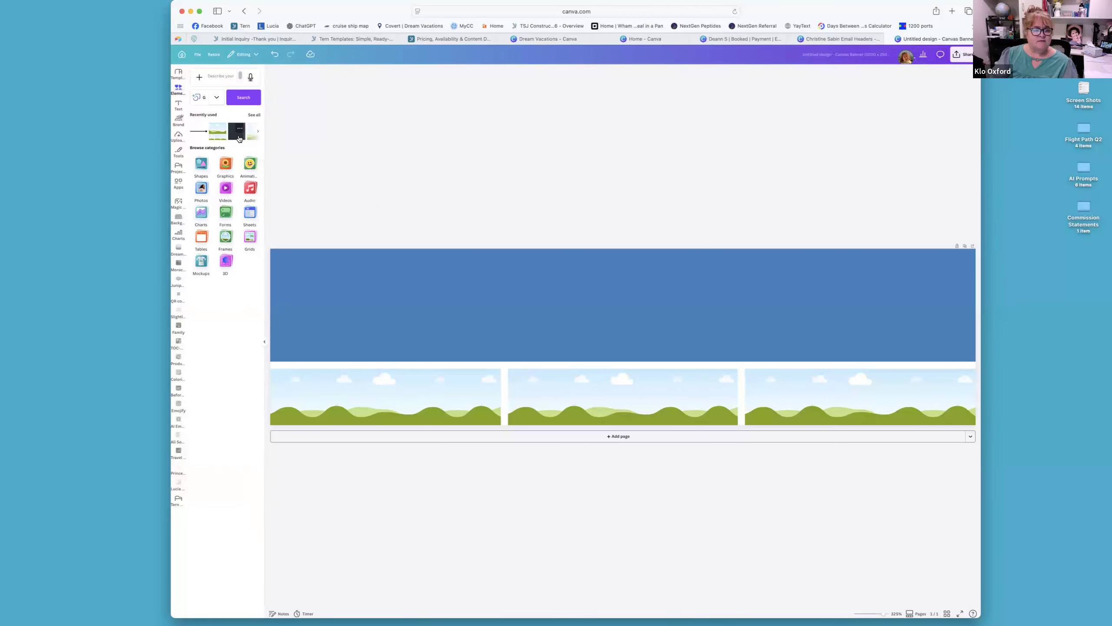
{"action": "left_click", "coordinate": [237, 133]}
{"action": "left_click_drag", "start_coordinate": [592, 328], "coordinate": [816, 310]}
{"action": "left_click_drag", "start_coordinate": [633, 285], "coordinate": [633, 265]}
{"action": "left_click_drag", "start_coordinate": [450, 309], "coordinate": [393, 310]}
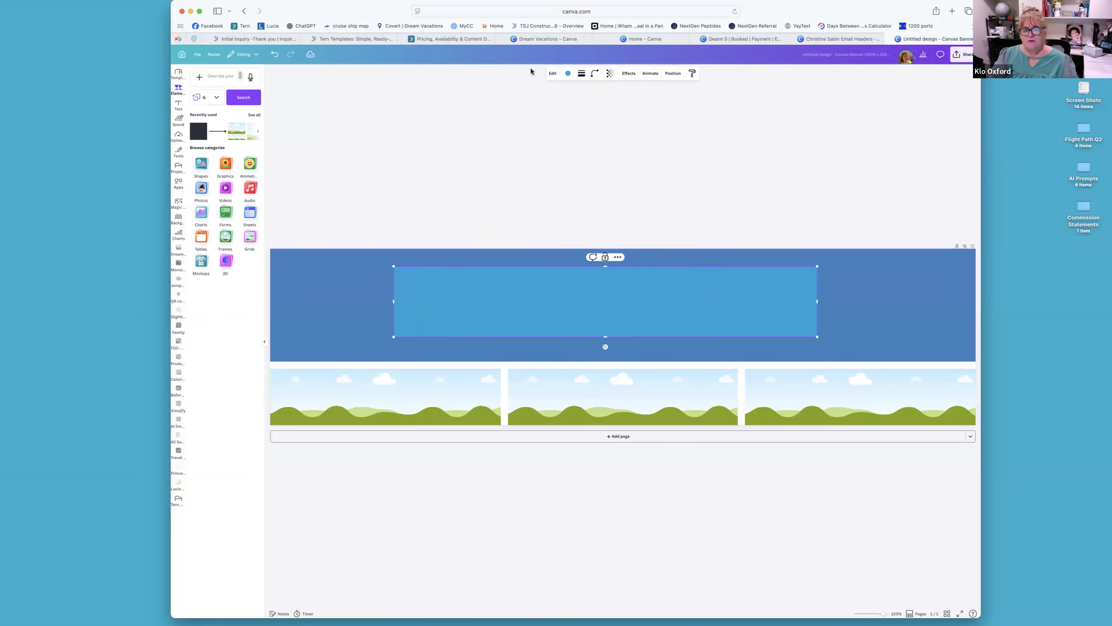
Fill the wide rectangle with the light cream color from the Dream Vacations palette.
{"action": "left_click", "coordinate": [567, 73]}
{"action": "left_click", "coordinate": [295, 166]}
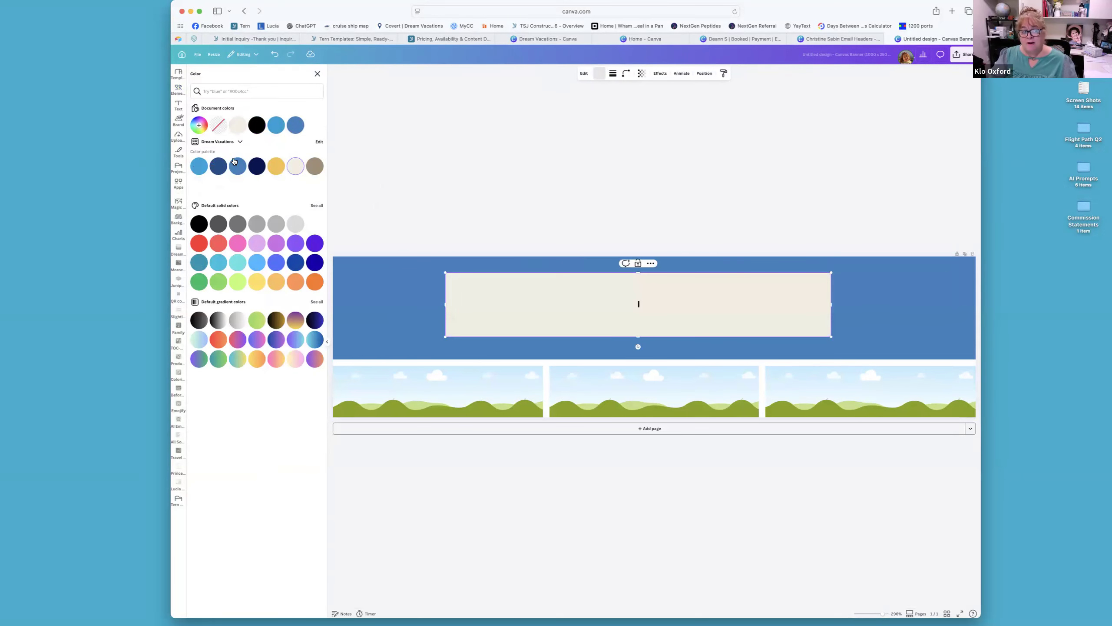
Open the Frames category of the element library to view the available frame shapes.
{"action": "double_click", "coordinate": [606, 315]}
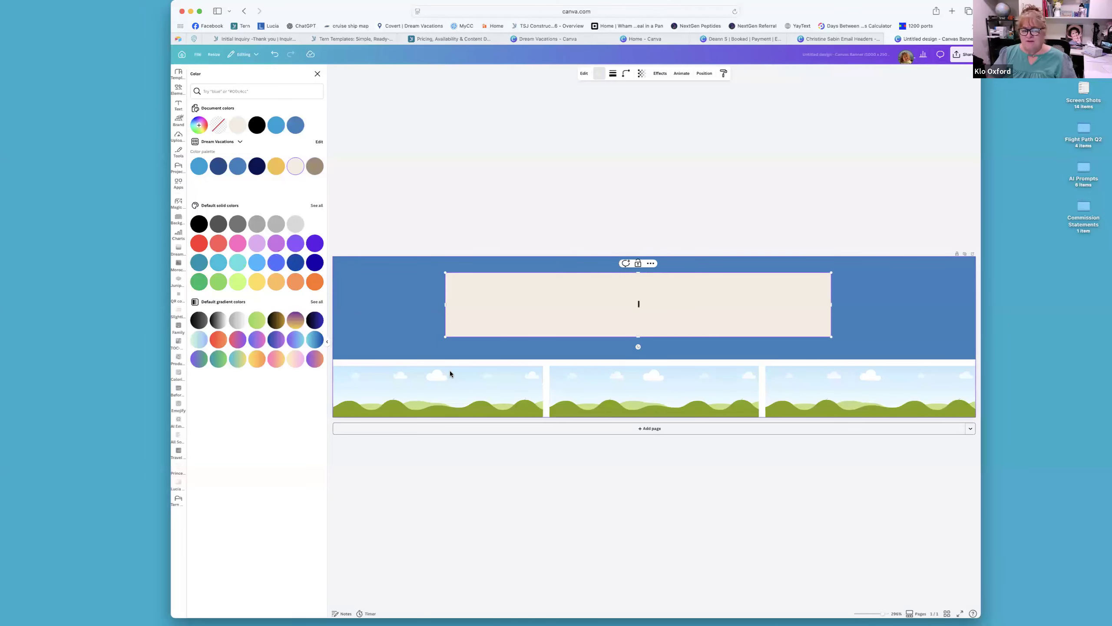
{"action": "left_click", "coordinate": [177, 89]}
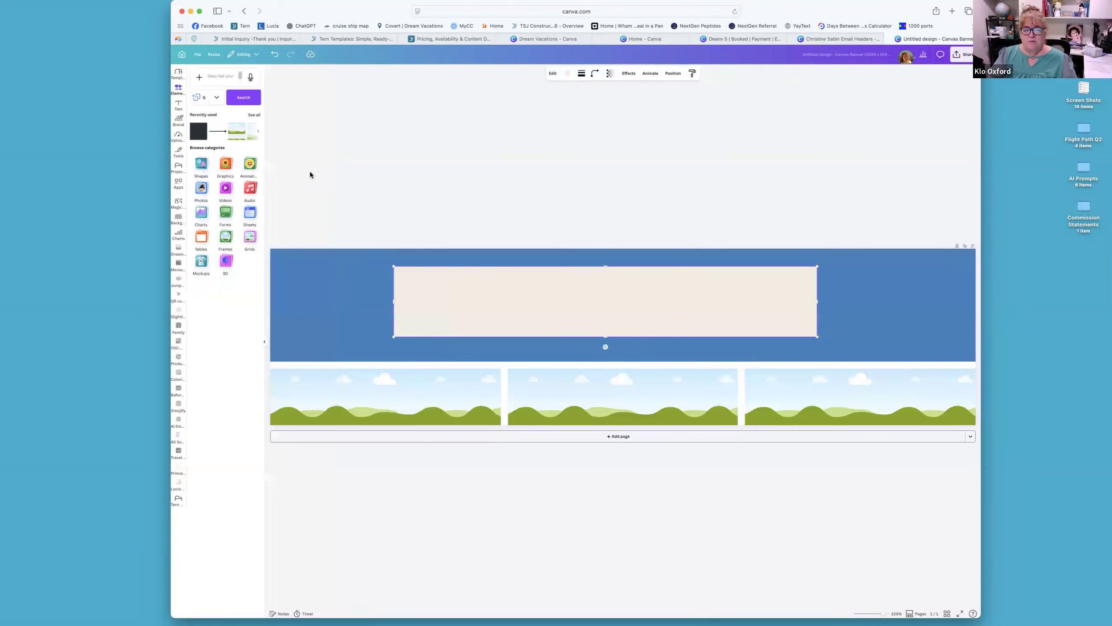
{"action": "left_click", "coordinate": [224, 241]}
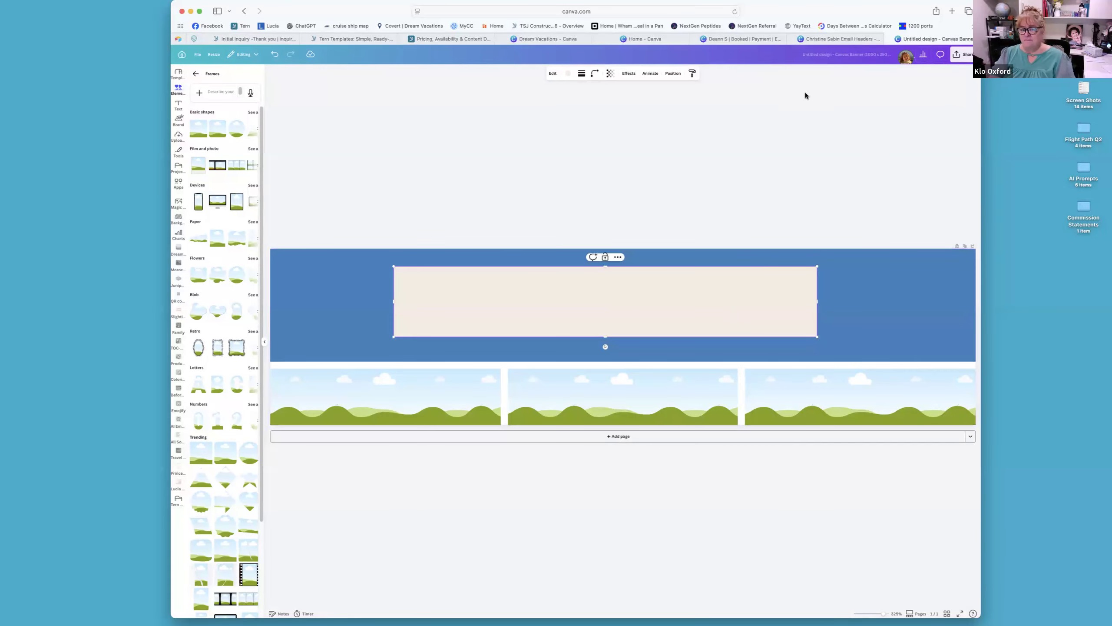
Close the Canva email header, banner, home page and Dream Vacations tabs, returning to the Pricing, Availability & Content Disclaimer template.
{"action": "left_click", "coordinate": [791, 39]}
{"action": "left_click", "coordinate": [695, 39]}
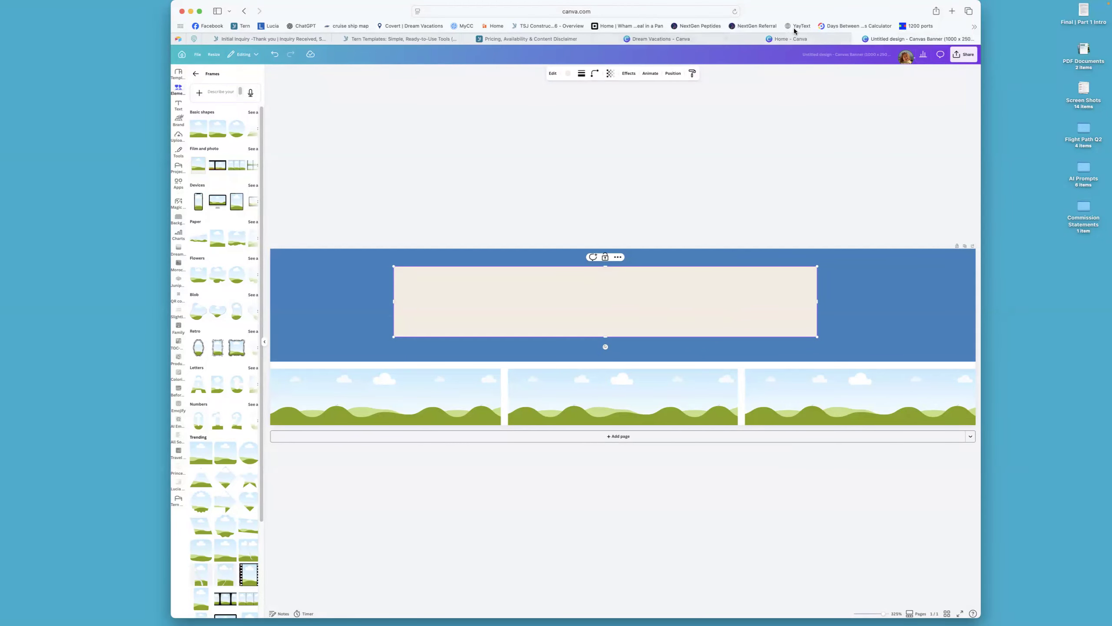
{"action": "left_click", "coordinate": [858, 39]}
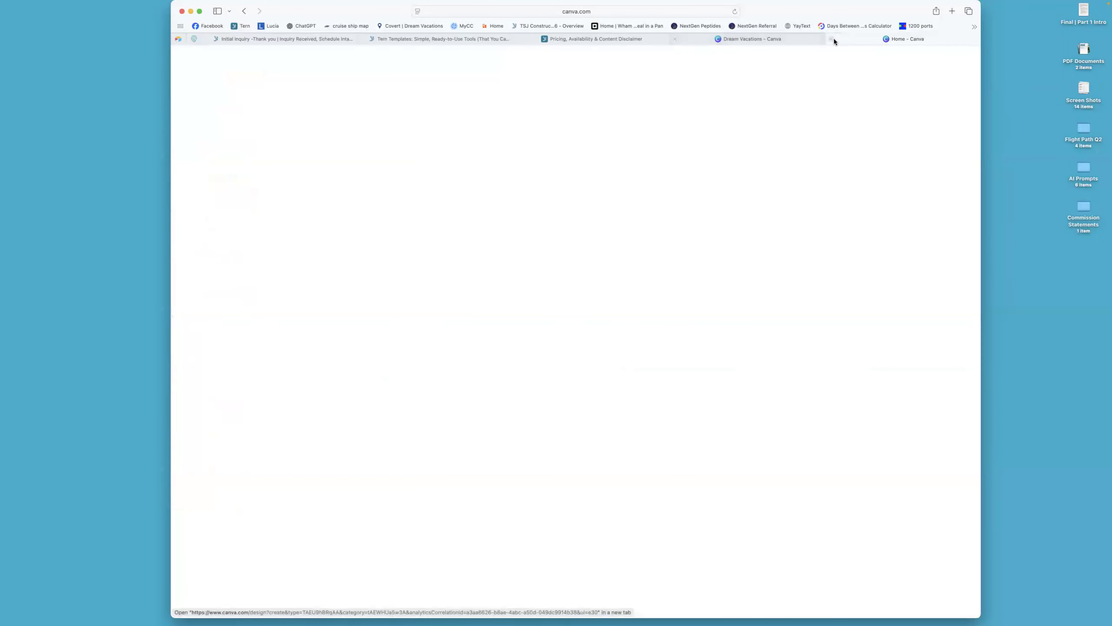
{"action": "left_click", "coordinate": [831, 39]}
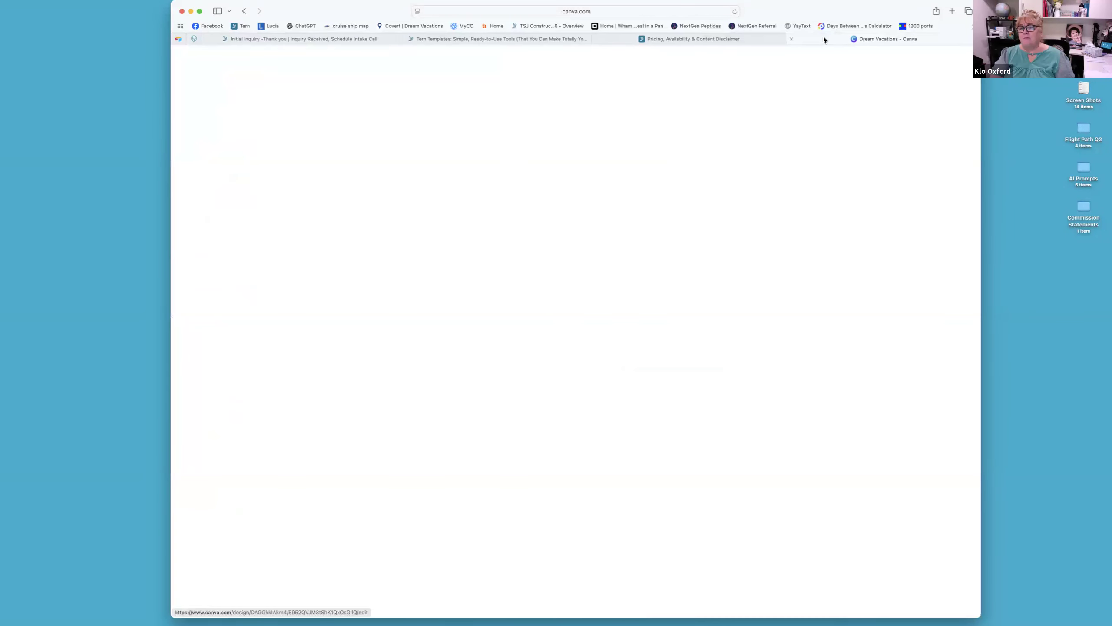
{"action": "left_click", "coordinate": [792, 39]}
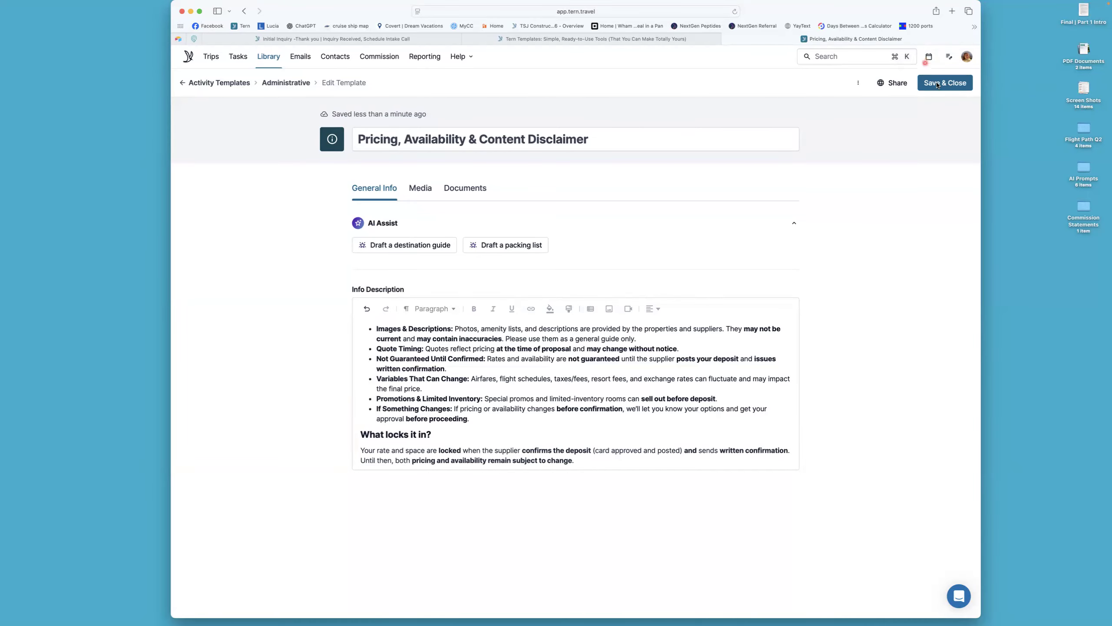
Switch to the Canva presentation on naming statuses, workflows, emails and forms folders and exit its full-screen presenting view.
{"action": "key", "text": "ctrl+Up"}
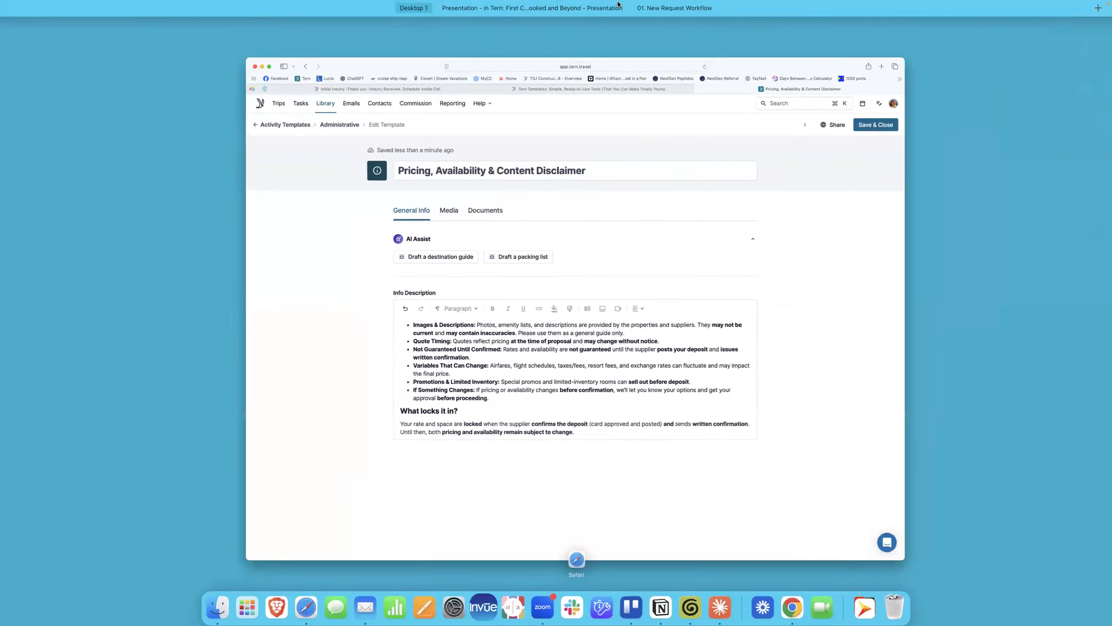
{"action": "left_click", "coordinate": [651, 47]}
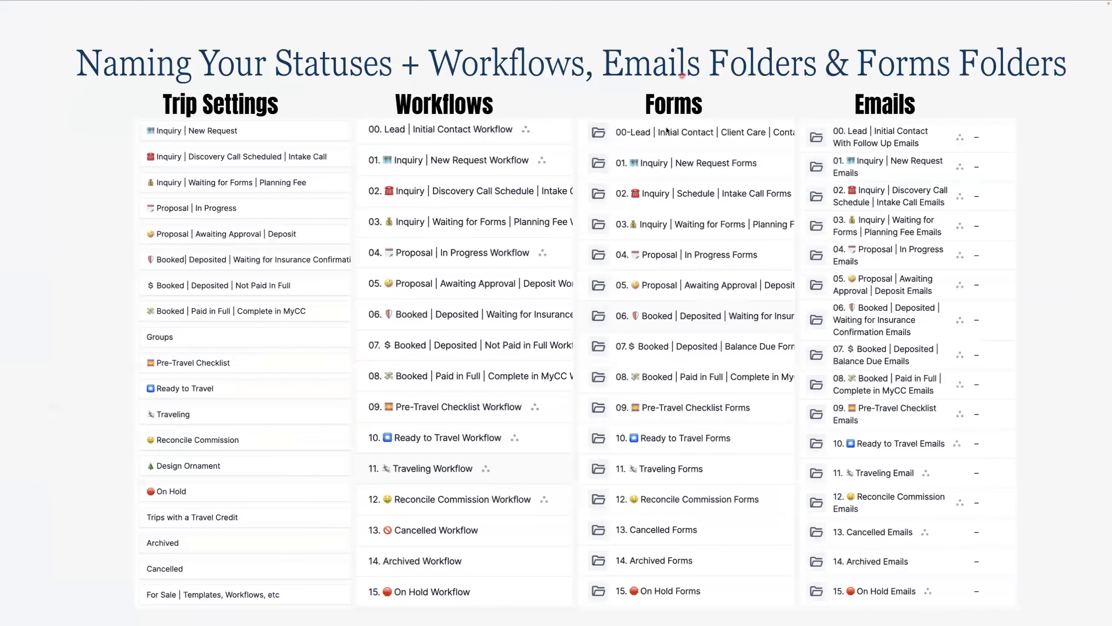
{"action": "mouse_move", "coordinate": [62, 581]}
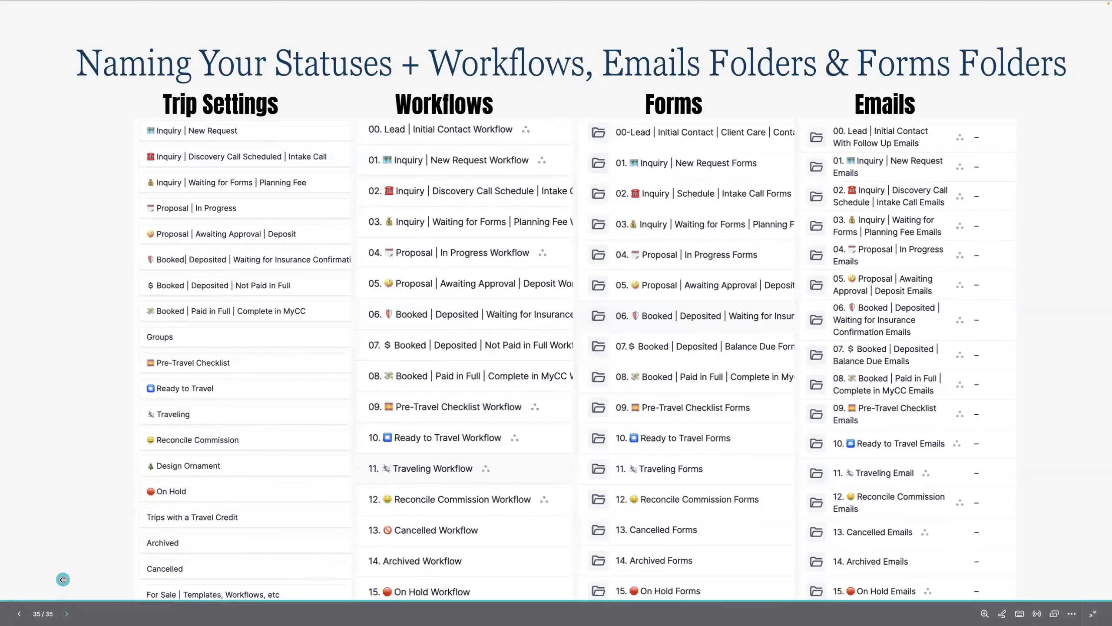
{"action": "key", "text": "Escape"}
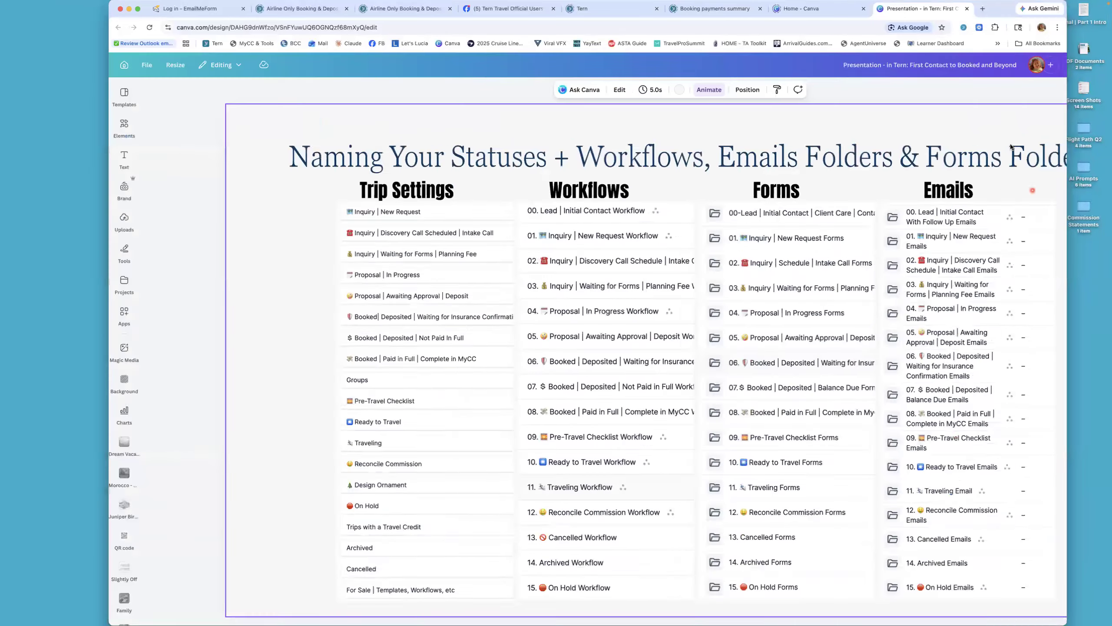
Download pages 1-35 of the presentation as a PDF Standard file with the notes included.
{"action": "left_click", "coordinate": [1040, 65]}
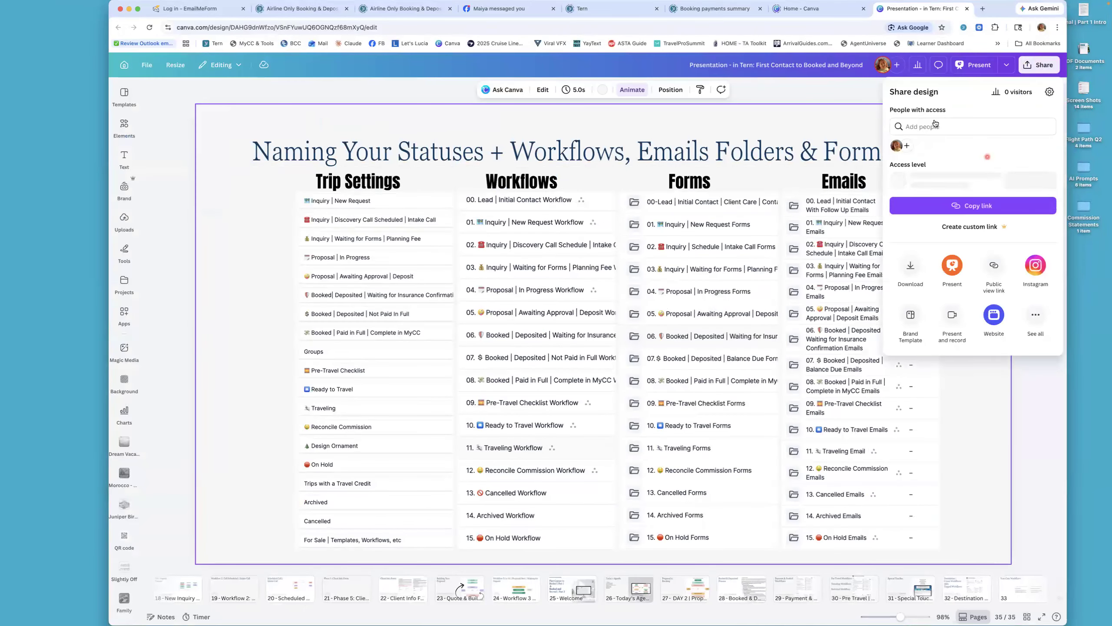
{"action": "left_click", "coordinate": [911, 269]}
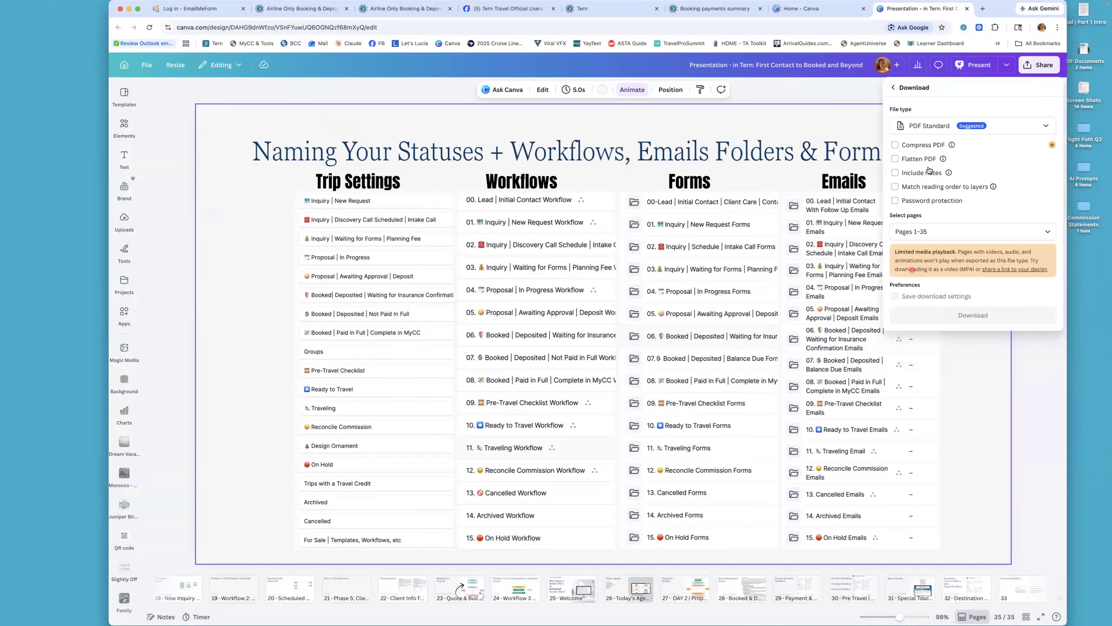
{"action": "left_click", "coordinate": [895, 173]}
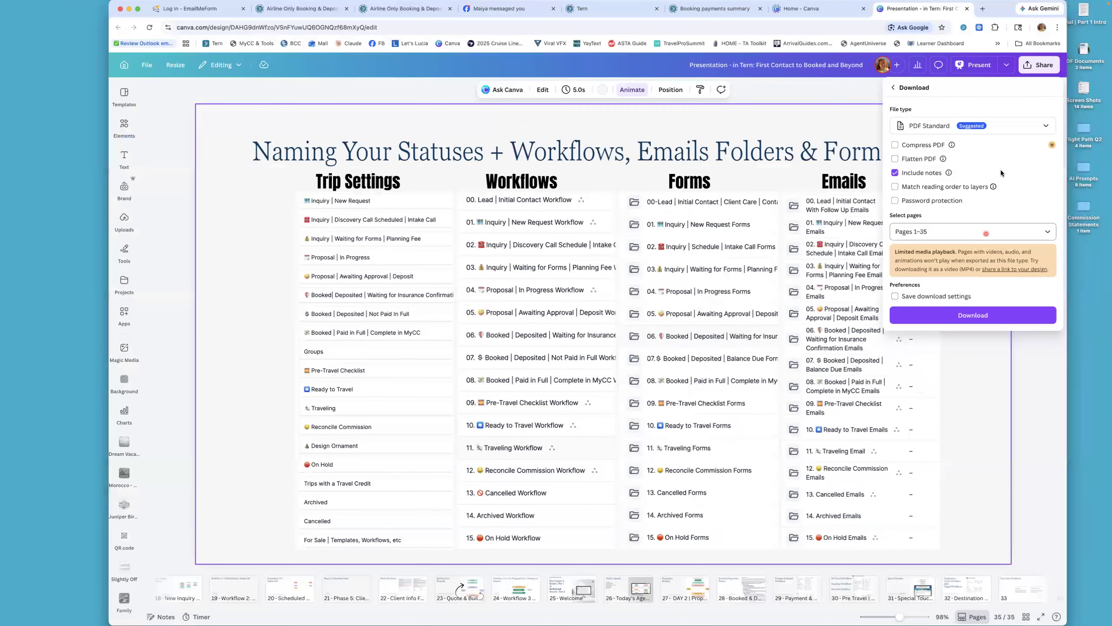
{"action": "left_click", "coordinate": [971, 323]}
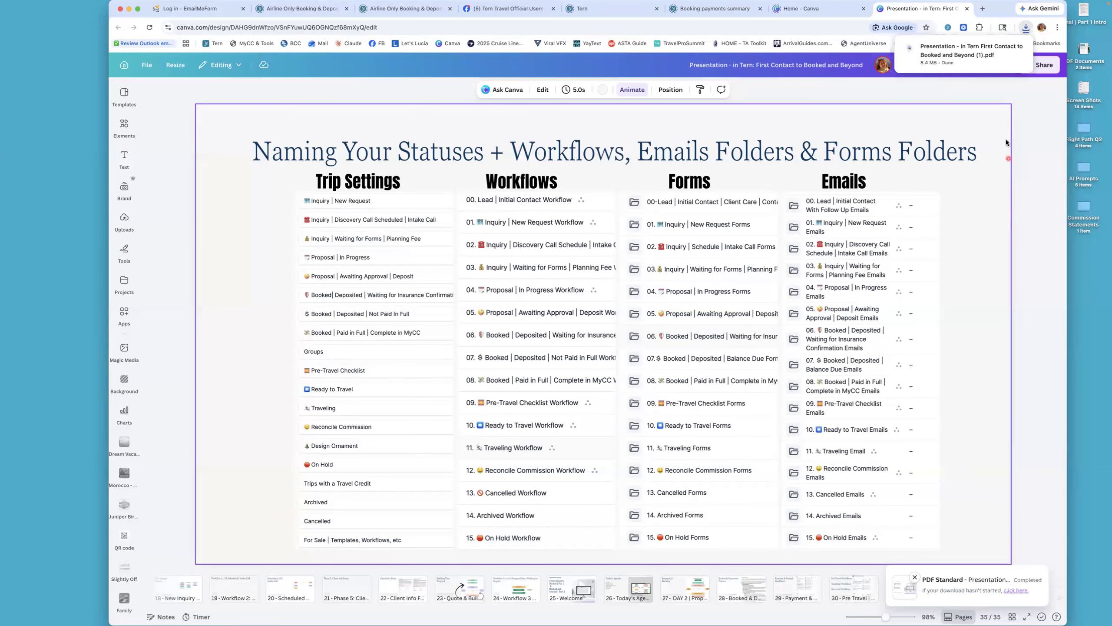
Preview the downloaded presentation PDF in the browser, close it, and reveal the file in the Downloads folder in Finder.
{"action": "left_click", "coordinate": [1018, 50]}
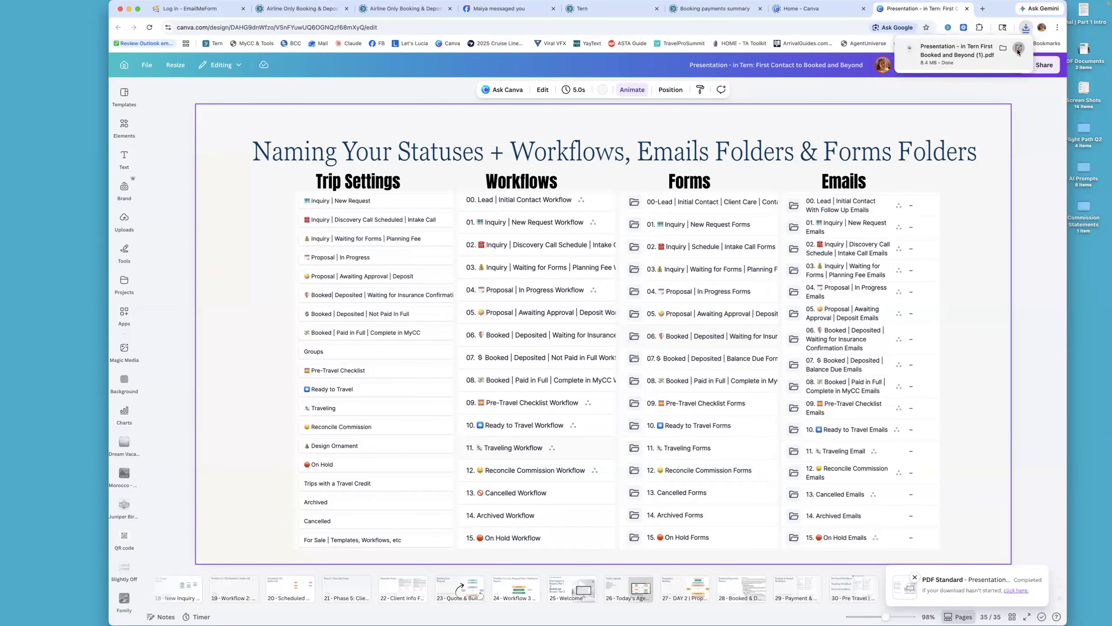
{"action": "left_click", "coordinate": [968, 9]}
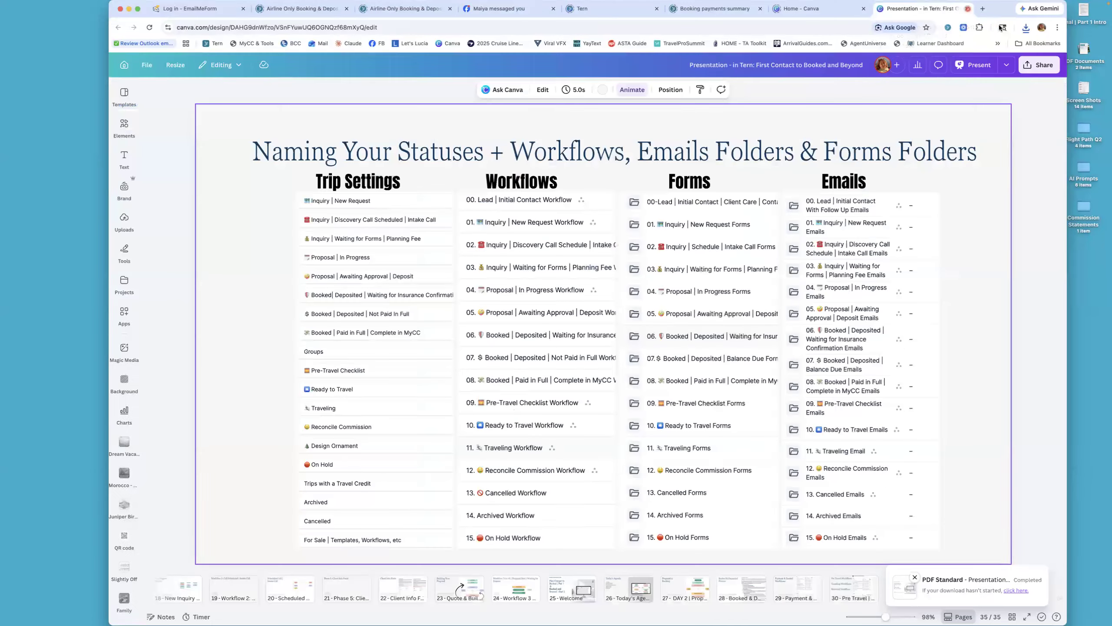
{"action": "left_click", "coordinate": [1024, 28]}
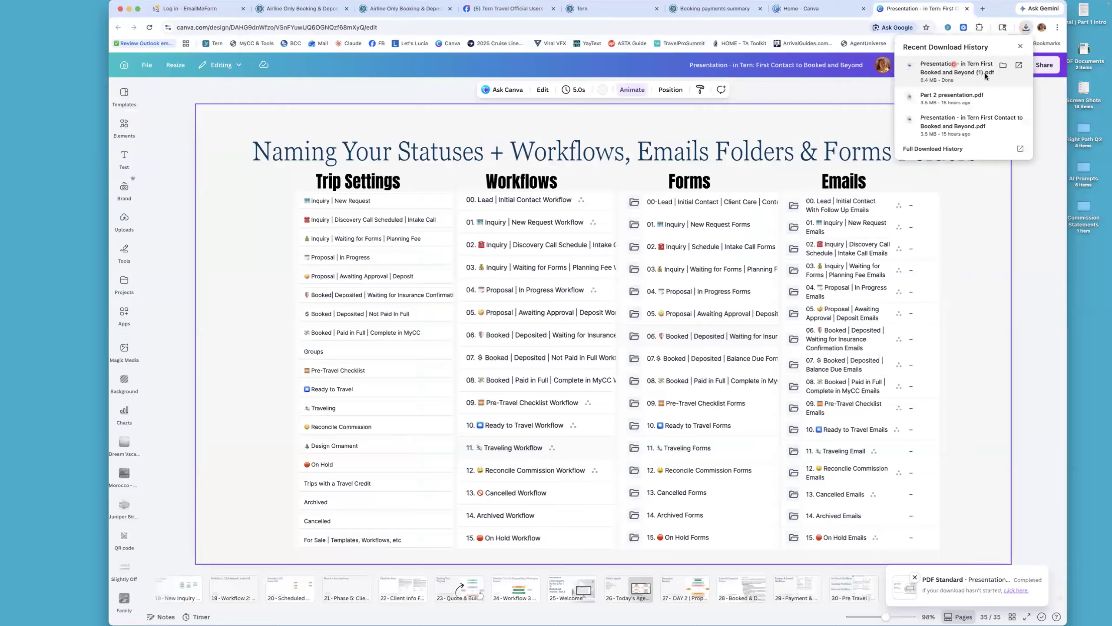
{"action": "left_click", "coordinate": [1001, 66]}
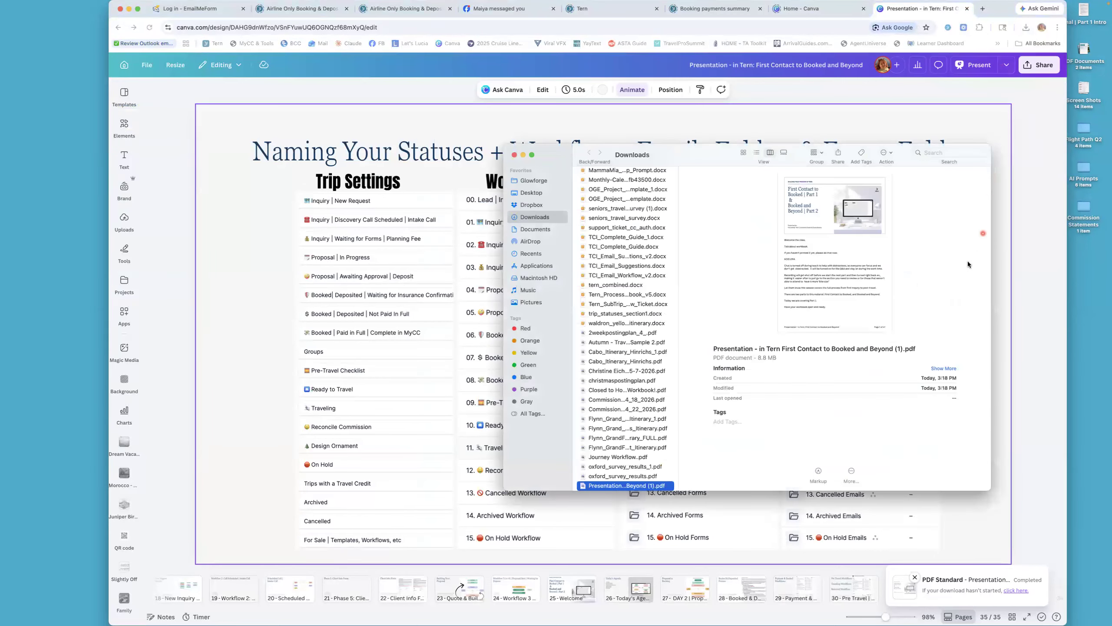
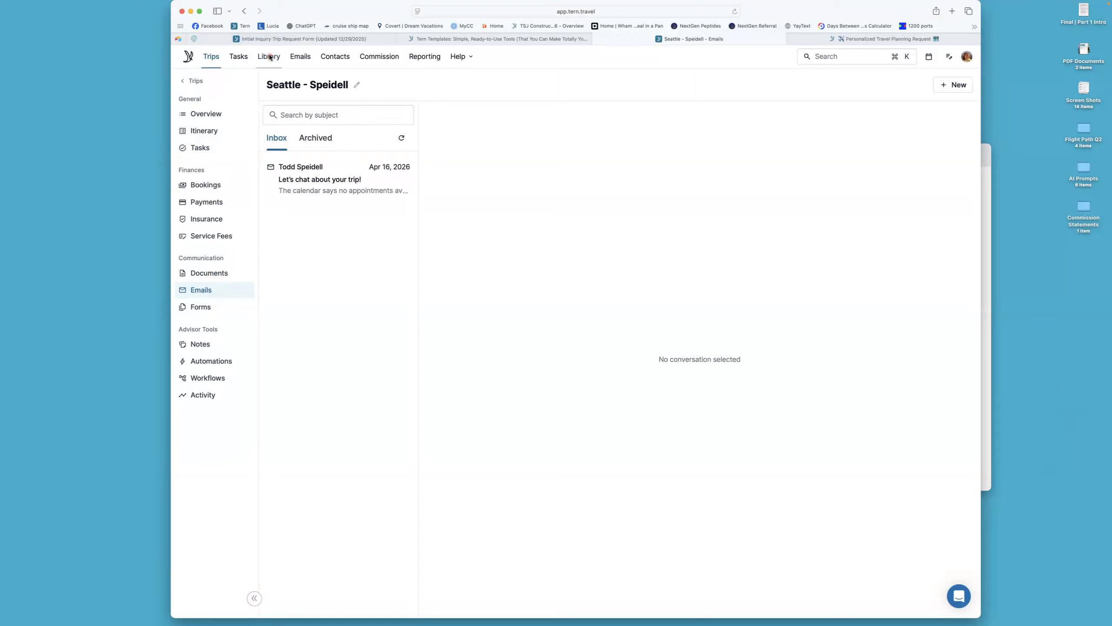
Browse the Tern Community email templates and view the 000 New Tern User | Tern for Travelers Mobile App template.
{"action": "left_click", "coordinate": [304, 131]}
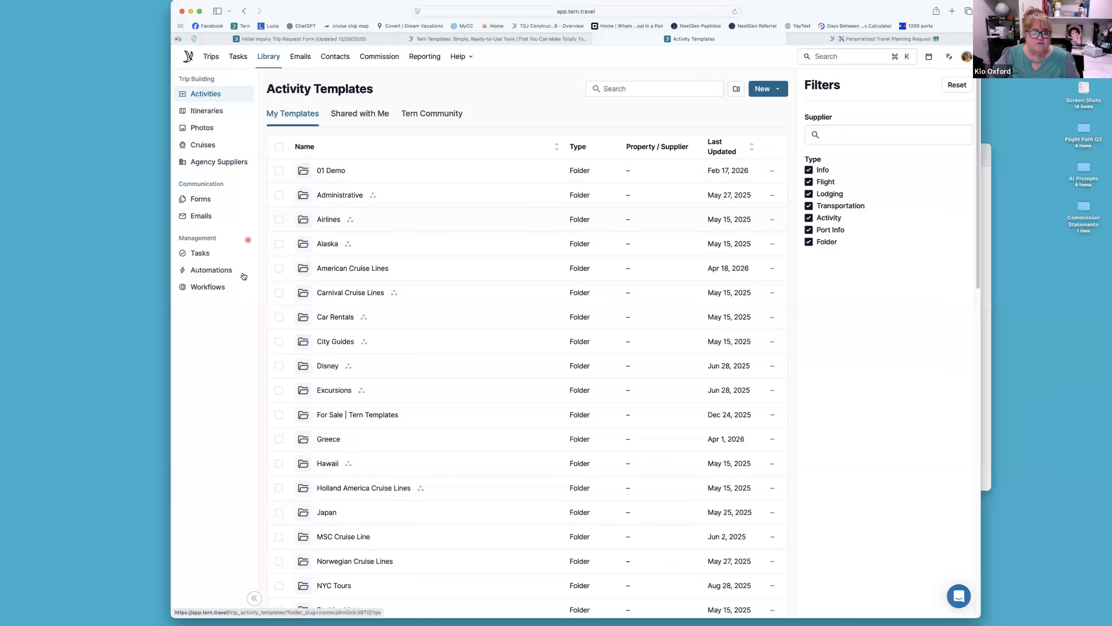
{"action": "left_click", "coordinate": [207, 218]}
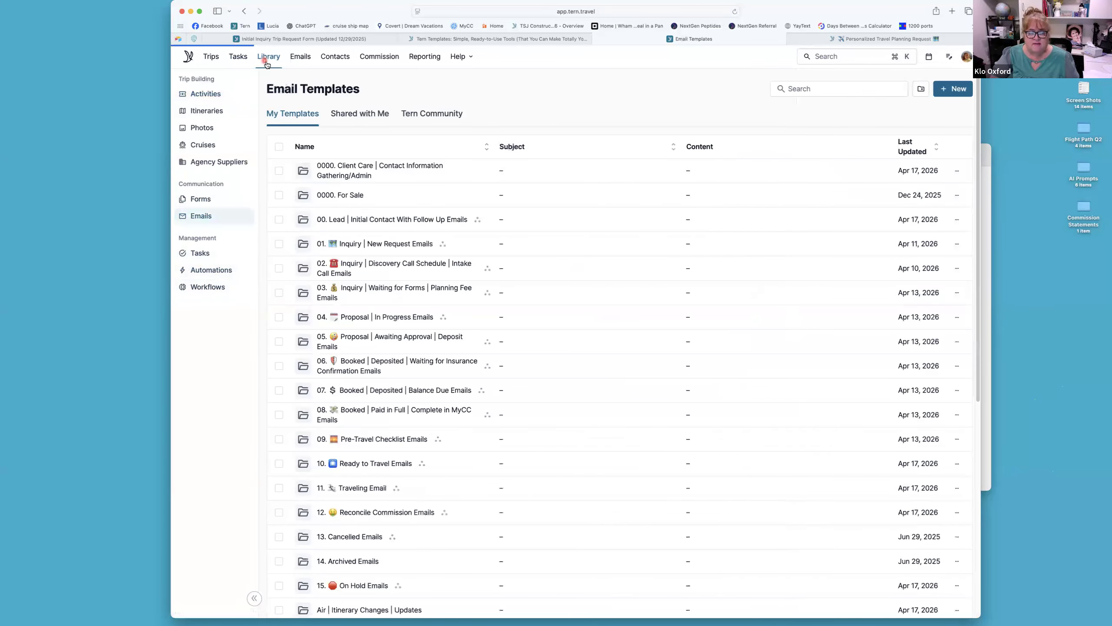
{"action": "left_click", "coordinate": [439, 115]}
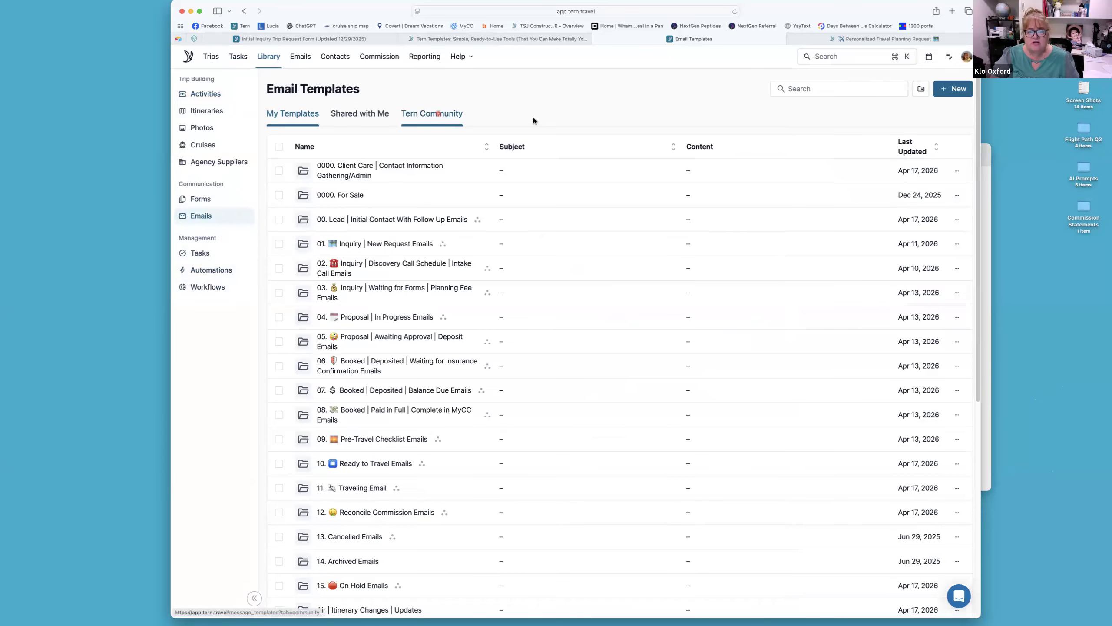
{"action": "left_click", "coordinate": [322, 189]}
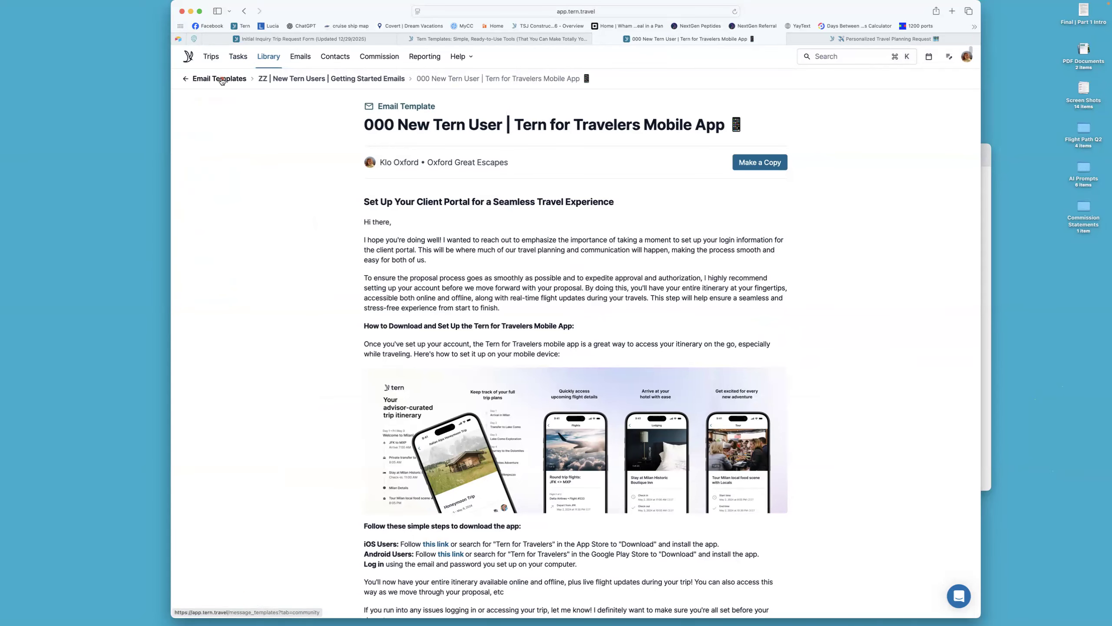
{"action": "left_click", "coordinate": [222, 81]}
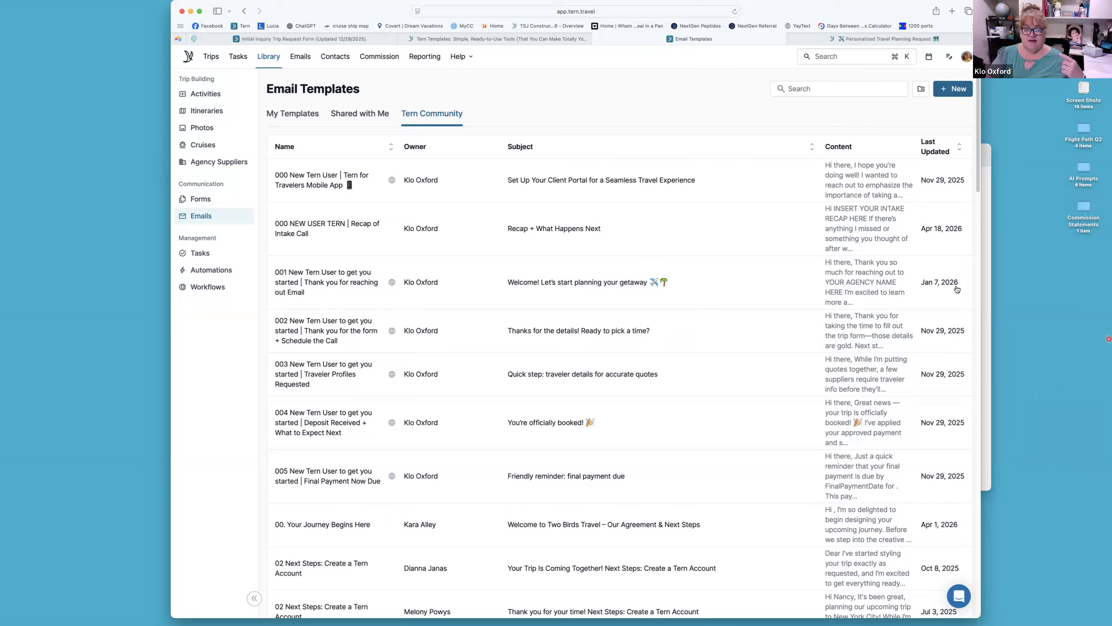
Open the Tern product feedback site, view its Feature Requests board and Roadmap, and return to the Email Templates page.
{"action": "left_click", "coordinate": [456, 61]}
{"action": "left_click", "coordinate": [432, 137]}
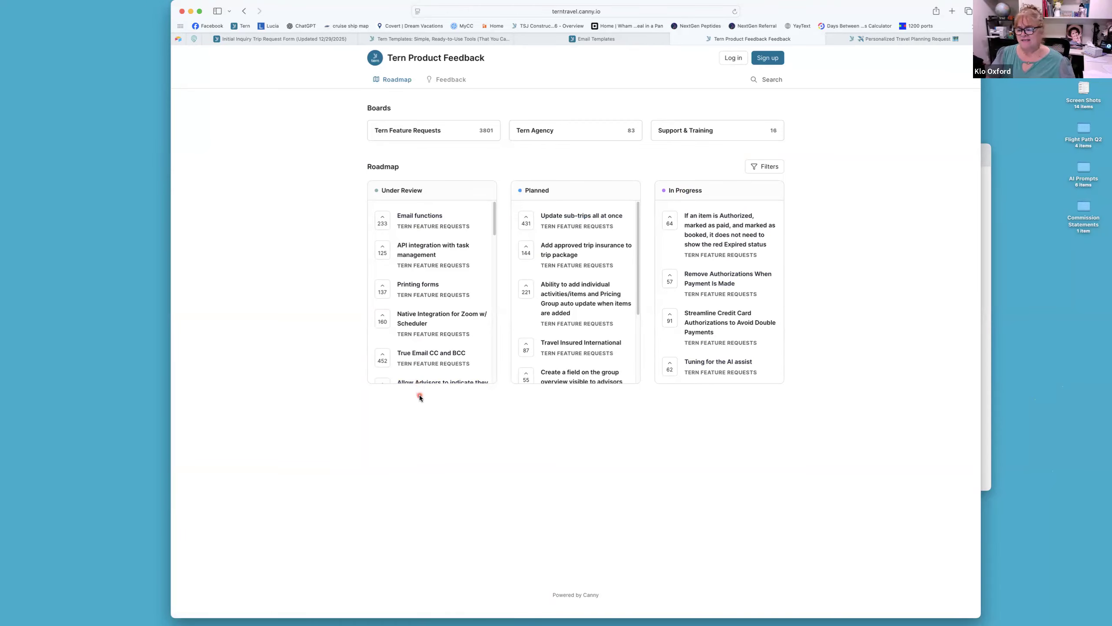
{"action": "left_click", "coordinate": [674, 40]}
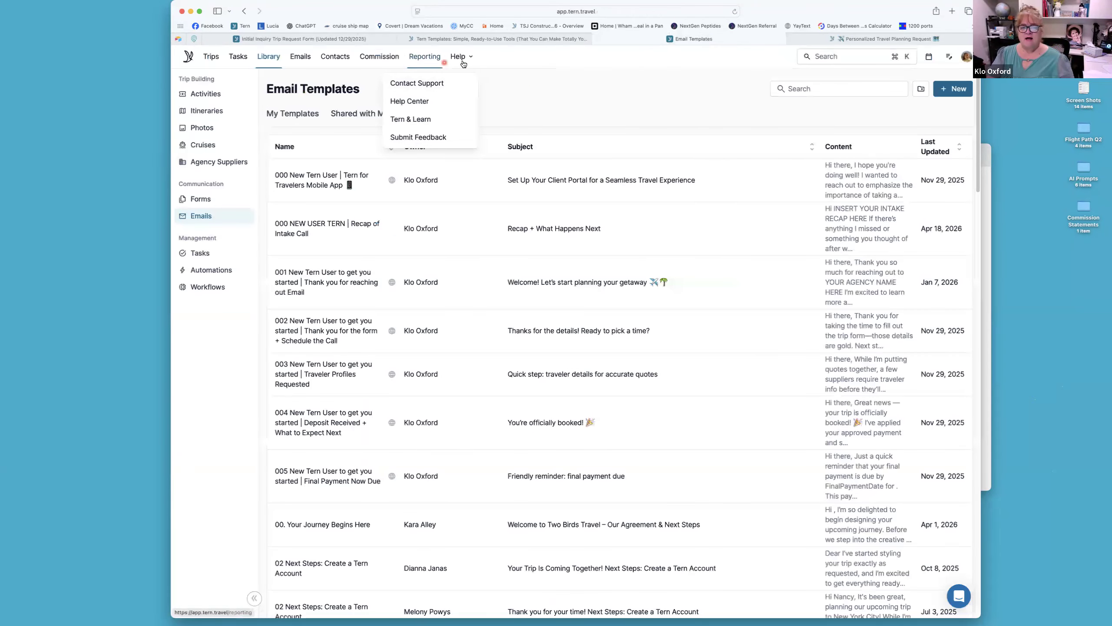
{"action": "left_click", "coordinate": [426, 139]}
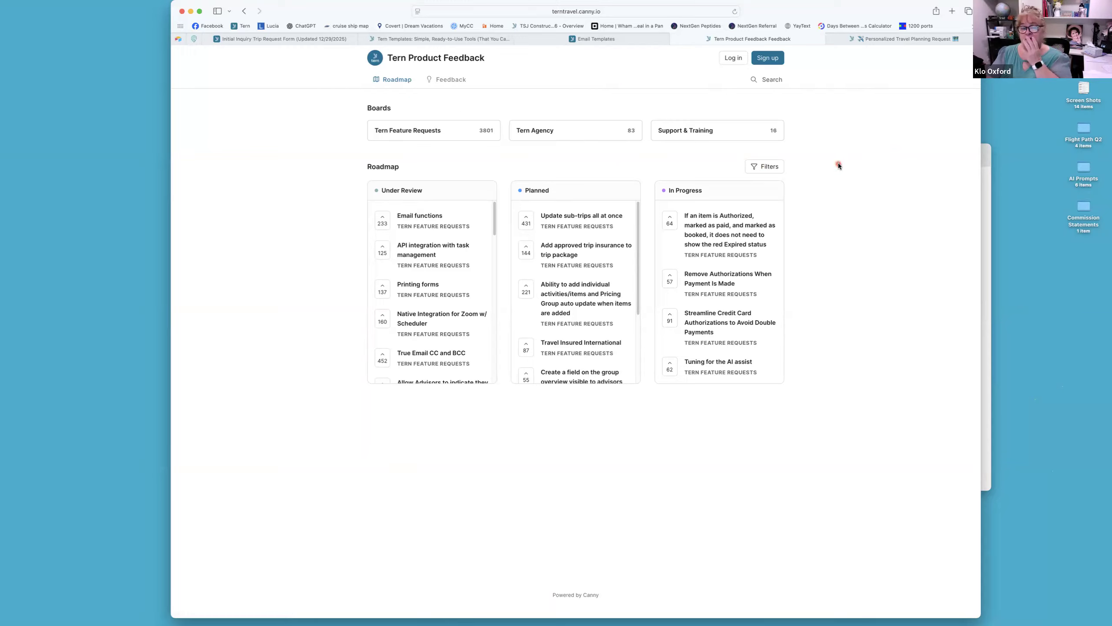
{"action": "left_click", "coordinate": [450, 78]}
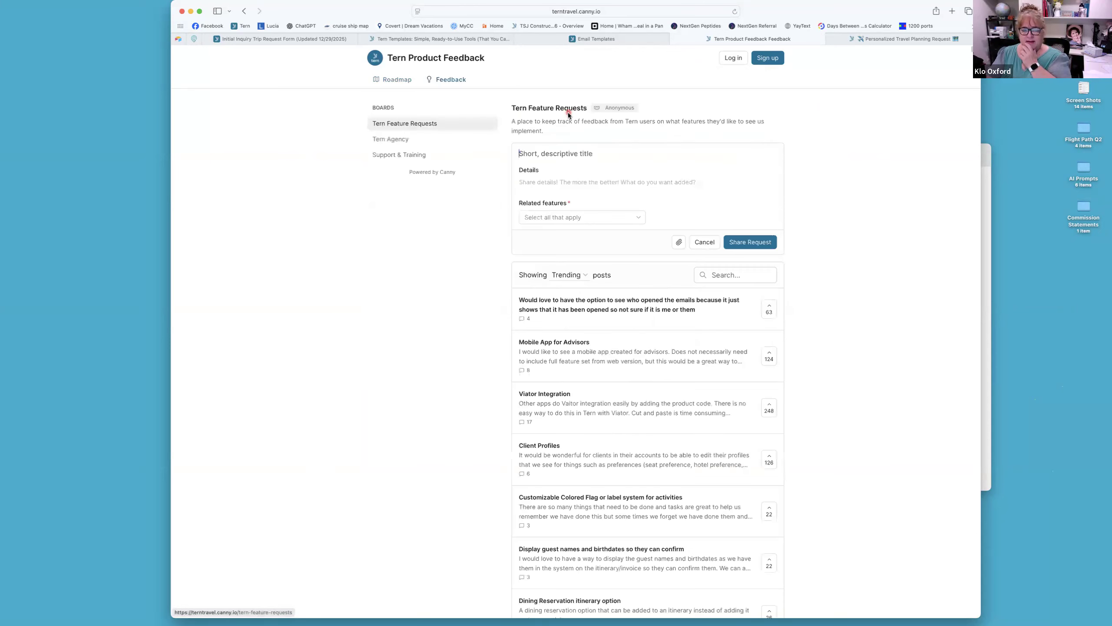
{"action": "left_click", "coordinate": [389, 80]}
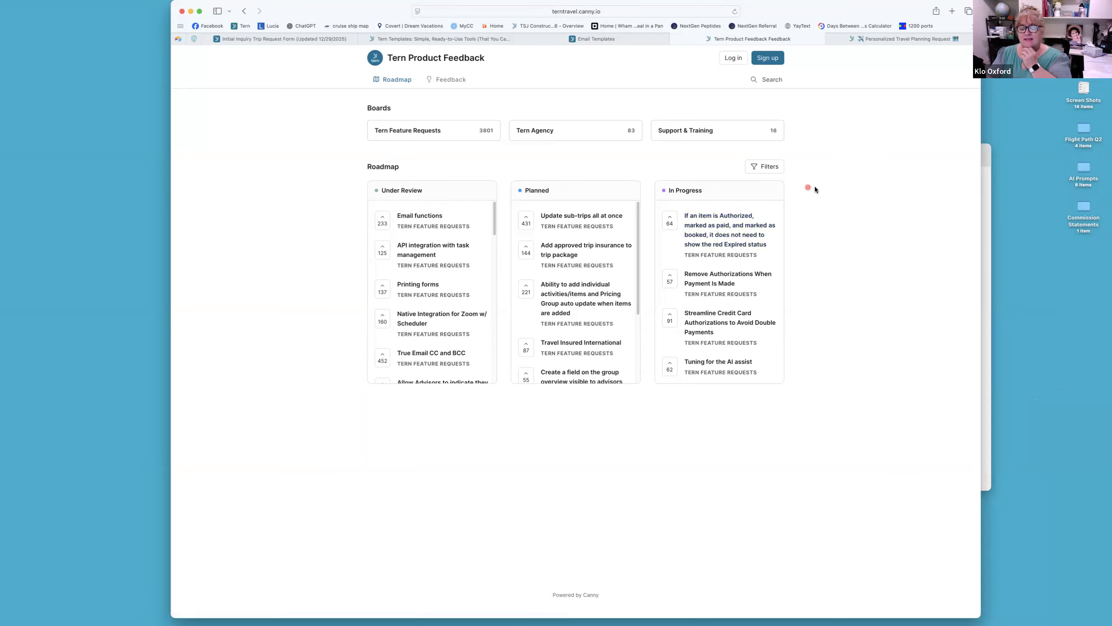
{"action": "left_click", "coordinate": [675, 40]}
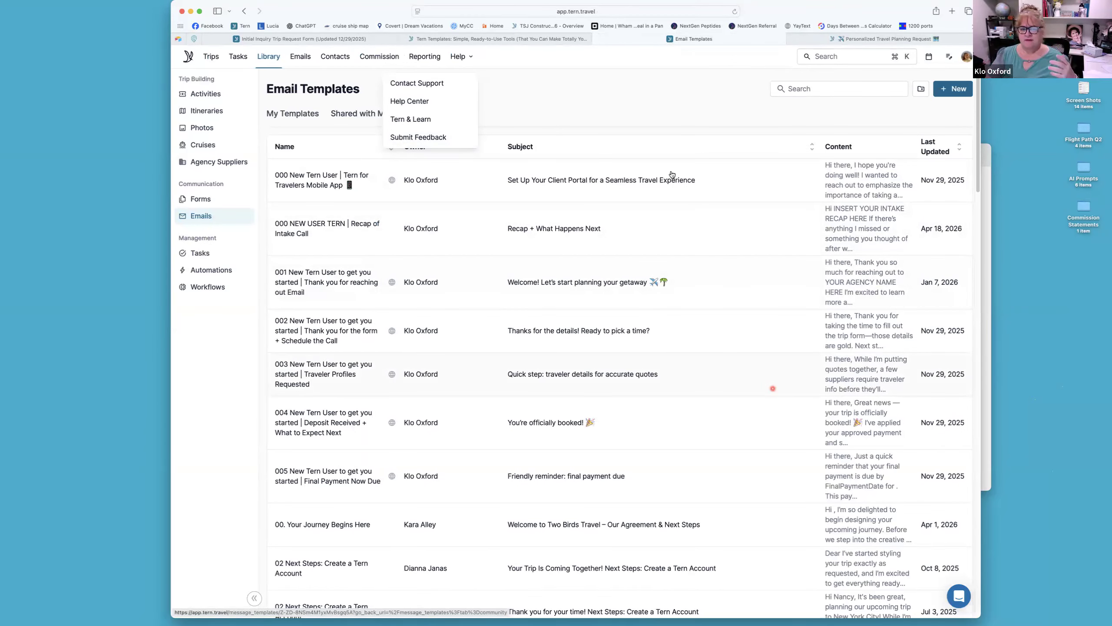
{"action": "left_click", "coordinate": [651, 105]}
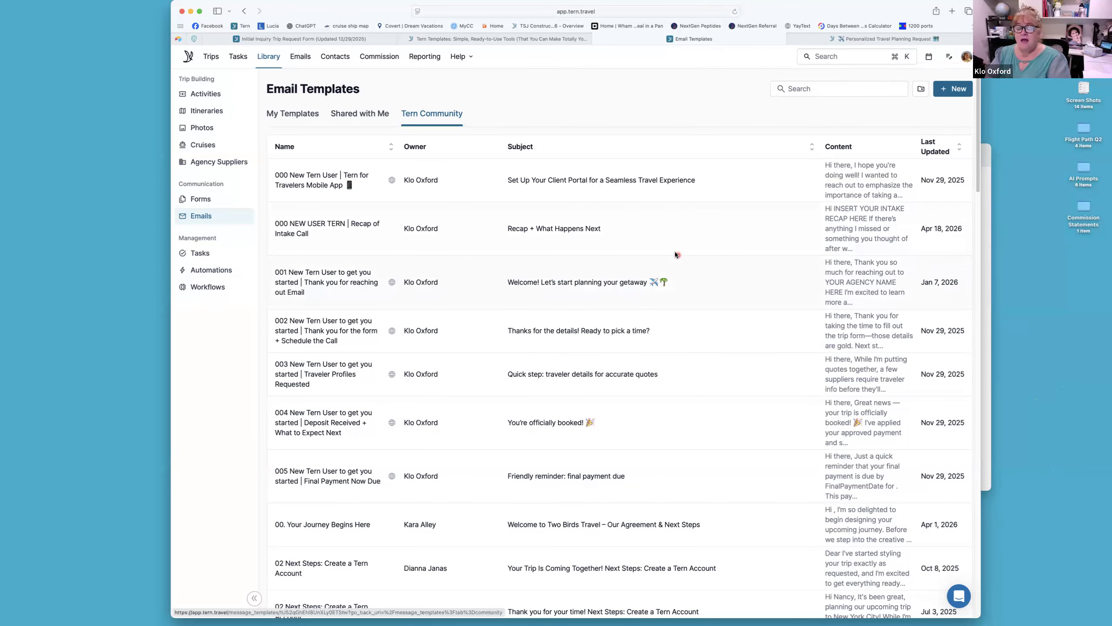
{"action": "left_click", "coordinate": [459, 56]}
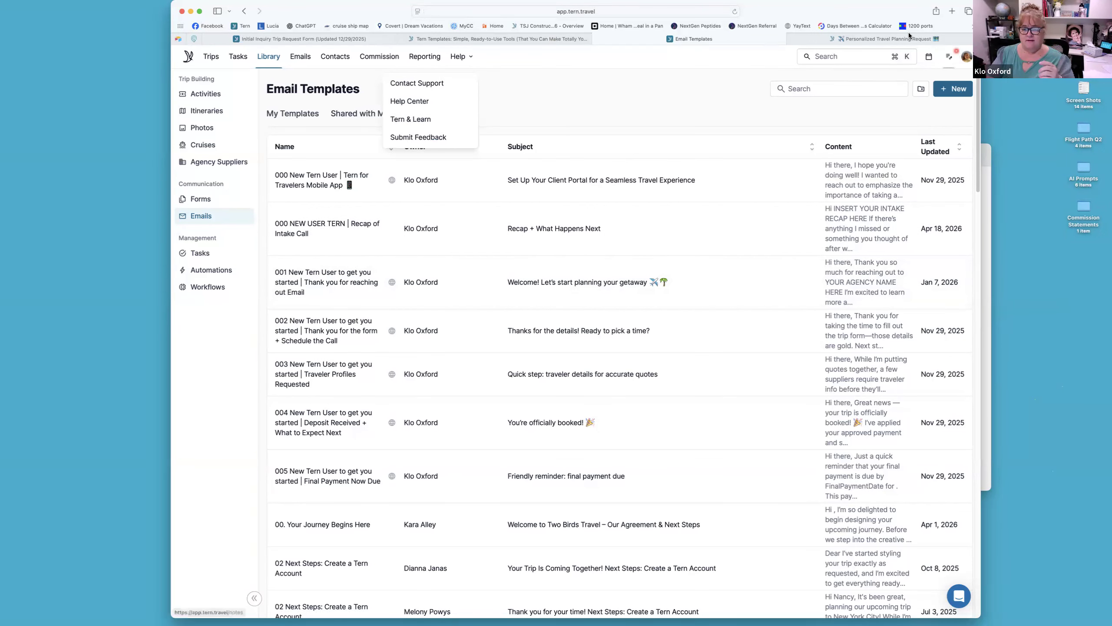
{"action": "left_click", "coordinate": [877, 42]}
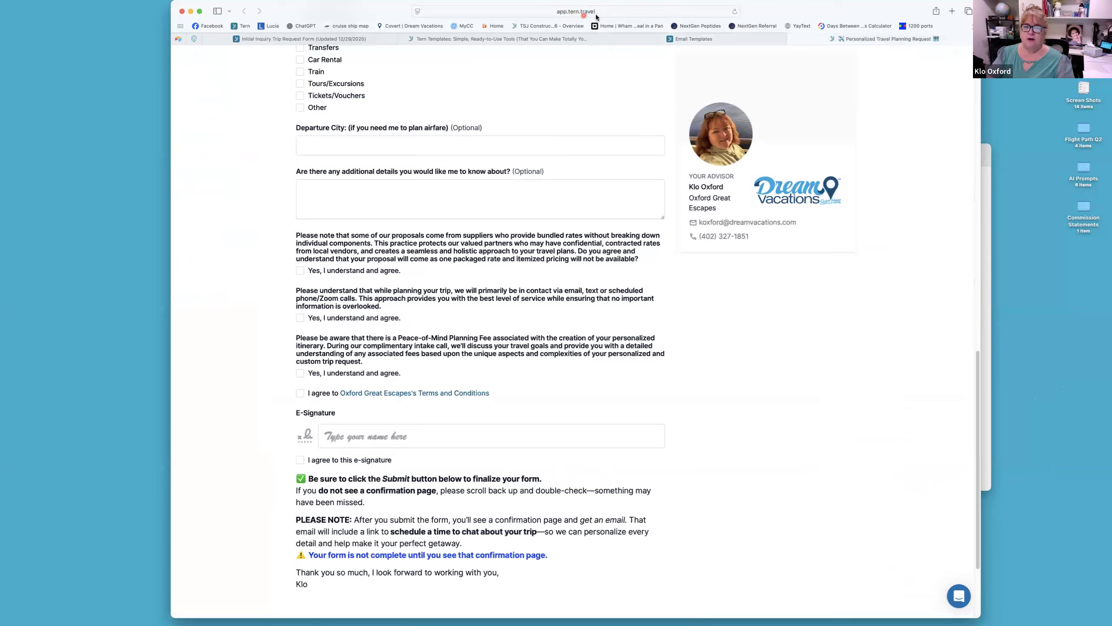
{"action": "left_click", "coordinate": [509, 13]}
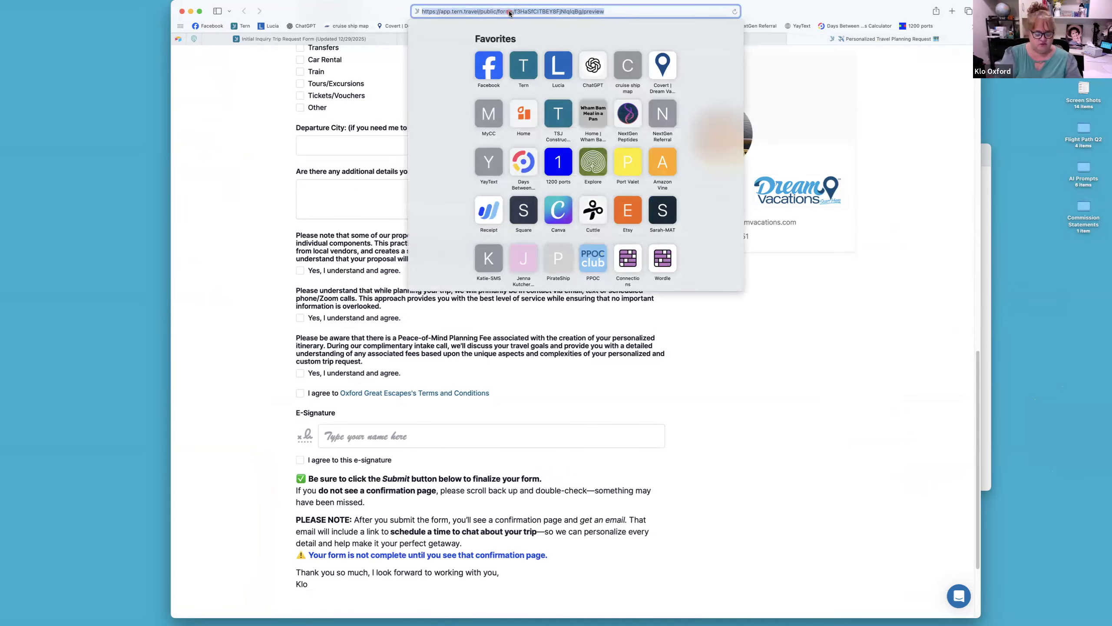
{"action": "type", "text": "tern.t"}
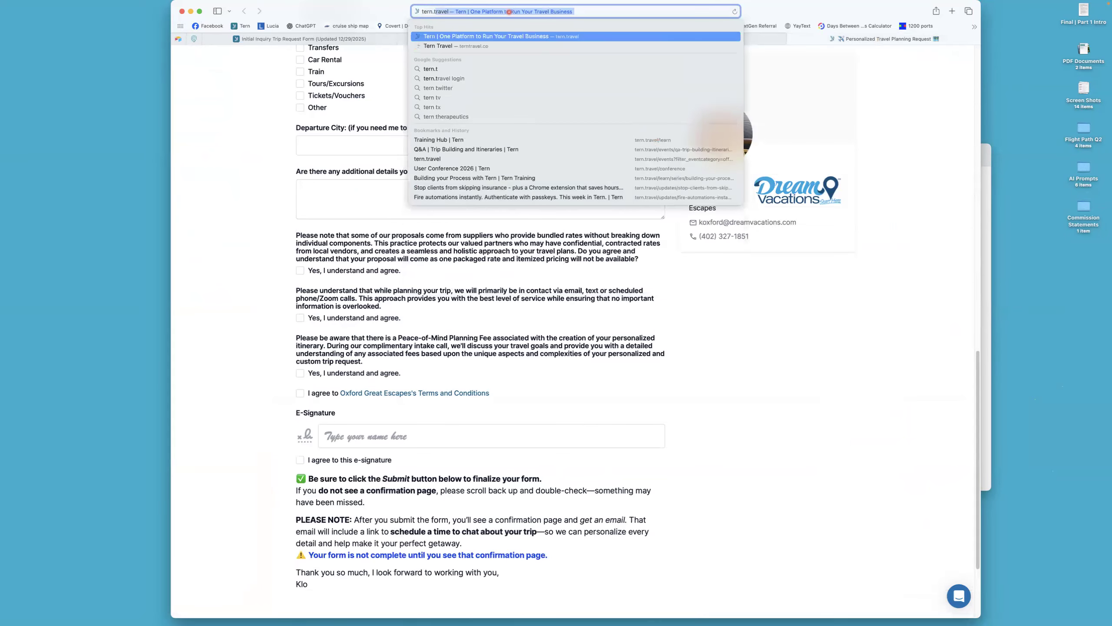
{"action": "key", "text": "BackSpace"}
{"action": "key", "text": "BackSpace"}
{"action": "key", "text": "BackSpace"}
{"action": "key", "text": "BackSpace"}
{"action": "key", "text": "BackSpace"}
{"action": "key", "text": "BackSpace"}
{"action": "key", "text": "BackSpace"}
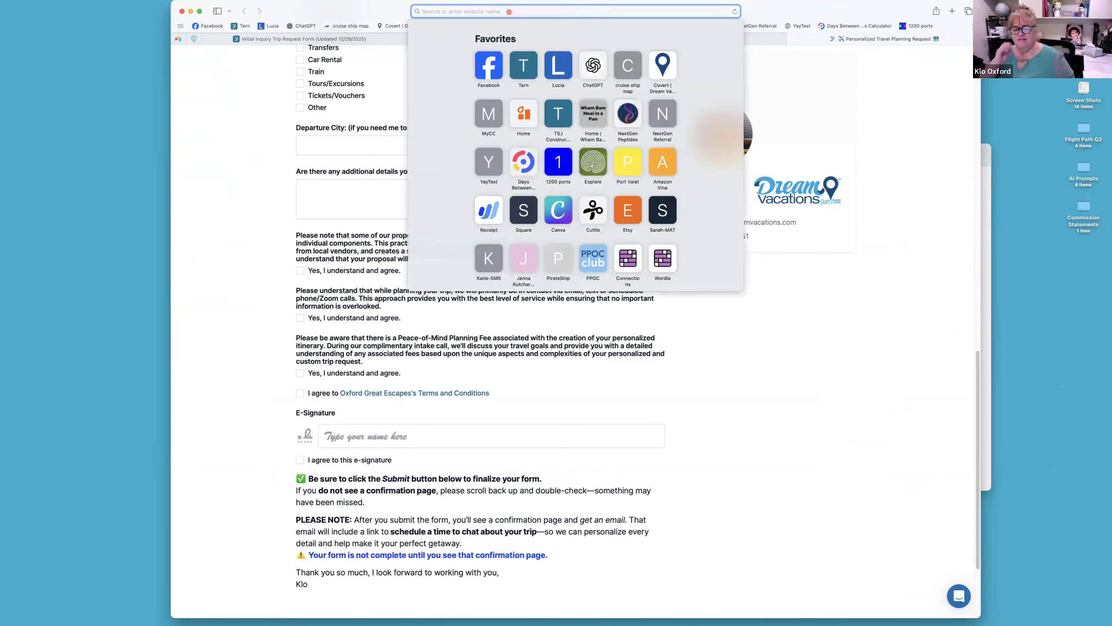
Close the Personalized Travel Planning Request page and return to the community email templates with the help options open.
{"action": "left_click", "coordinate": [795, 39]}
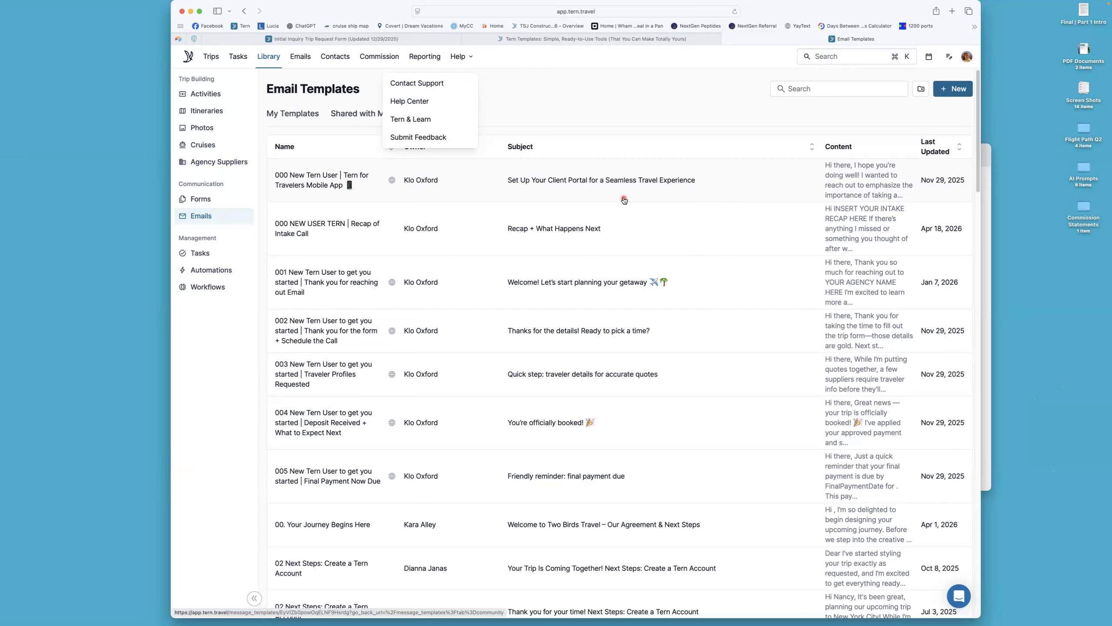
{"action": "left_click", "coordinate": [628, 96]}
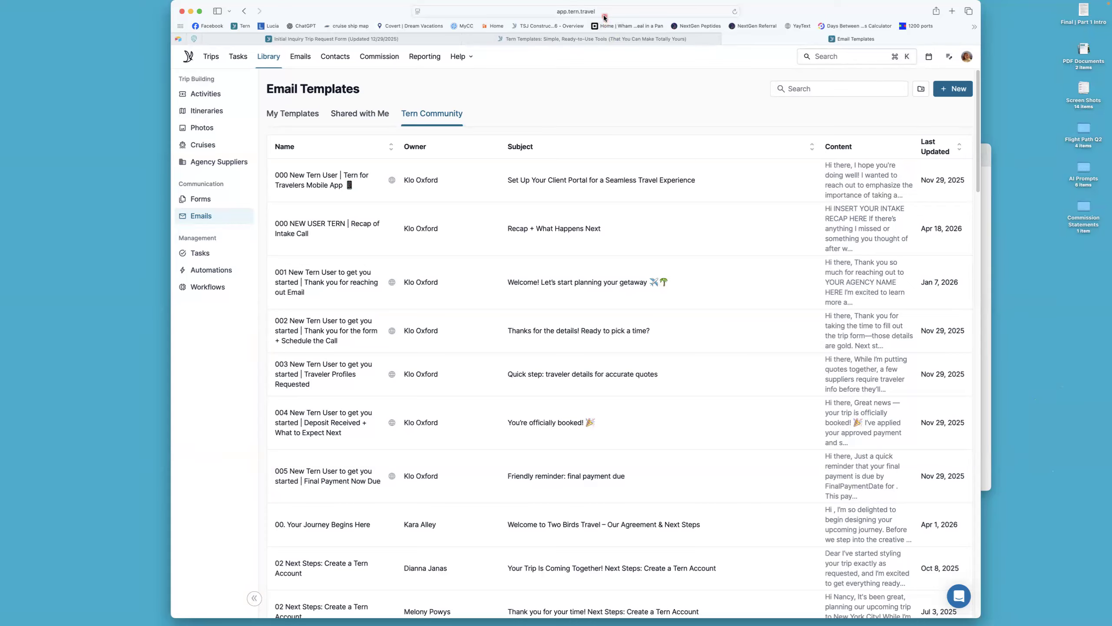
{"action": "left_click", "coordinate": [460, 59]}
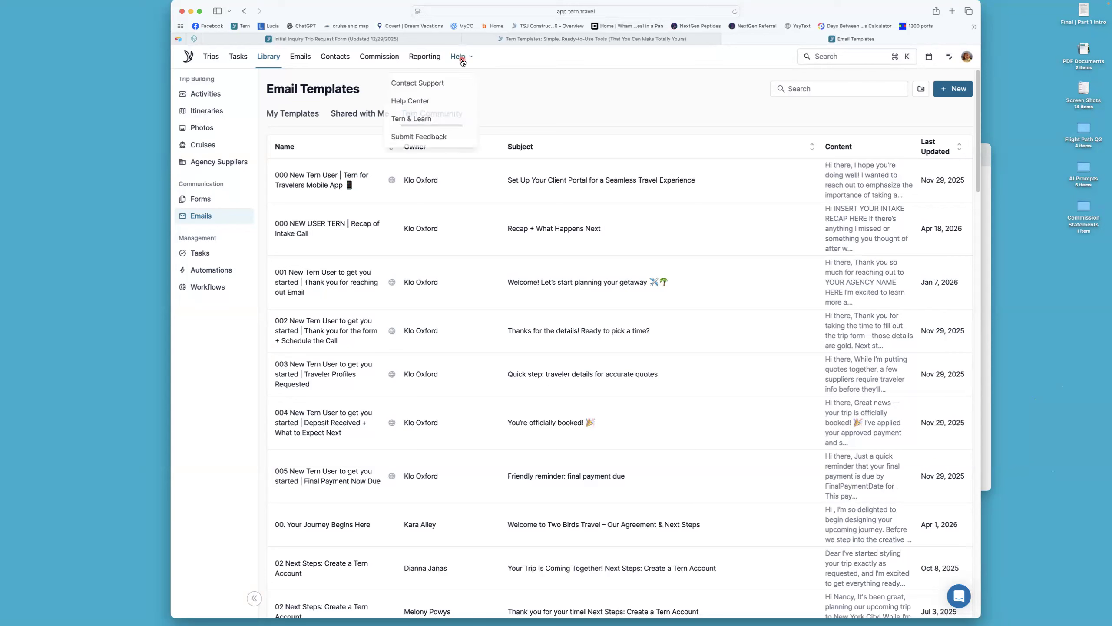
Search the web for tern.travel\learn and open the Tern and Learn result.
{"action": "left_click", "coordinate": [540, 13]}
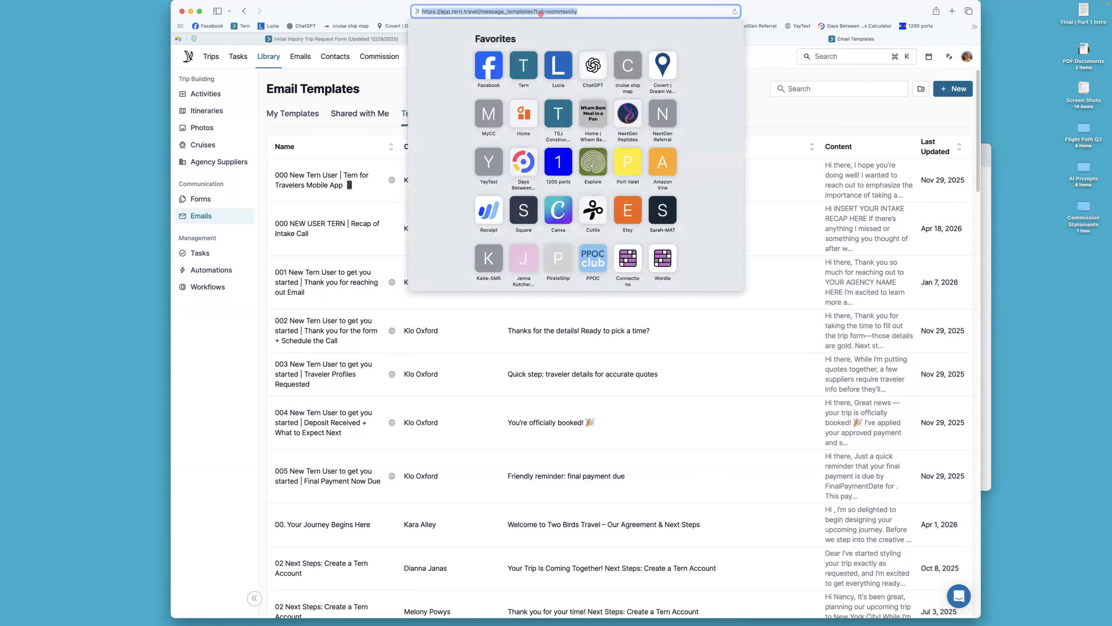
{"action": "type", "text": "tern.travel"}
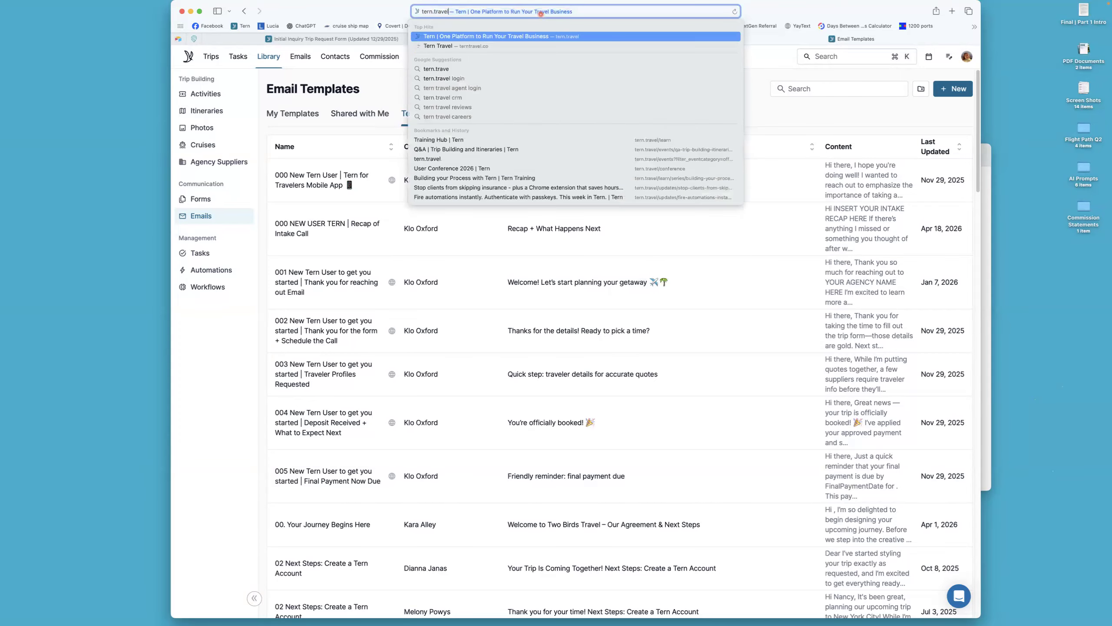
{"action": "type", "text": "l"}
{"action": "key", "text": "BackSpace"}
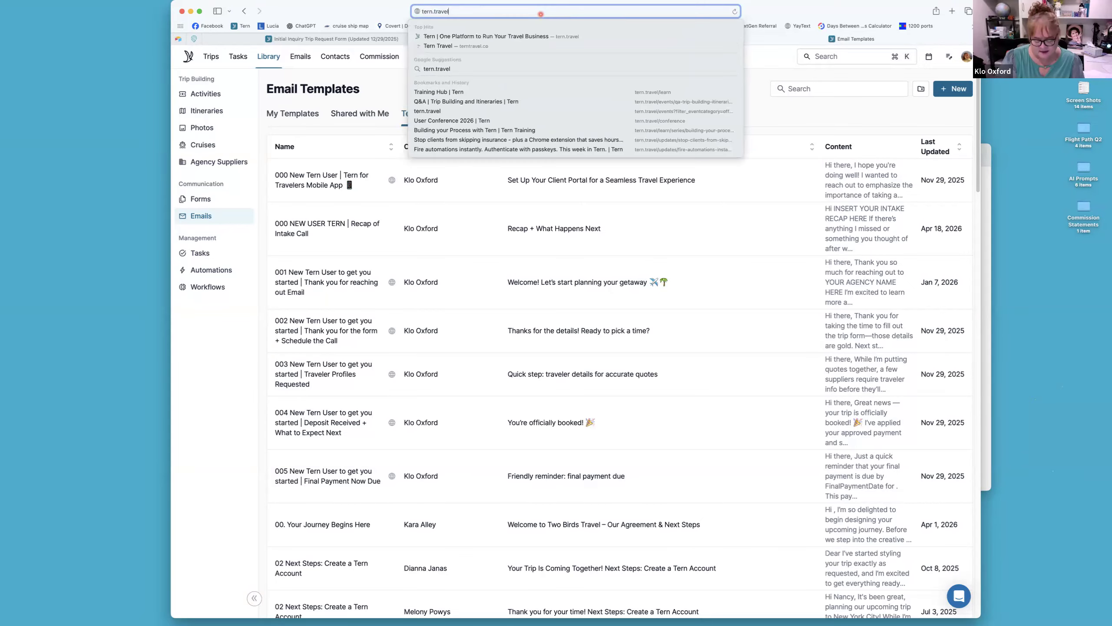
{"action": "type", "text": "\\lea"}
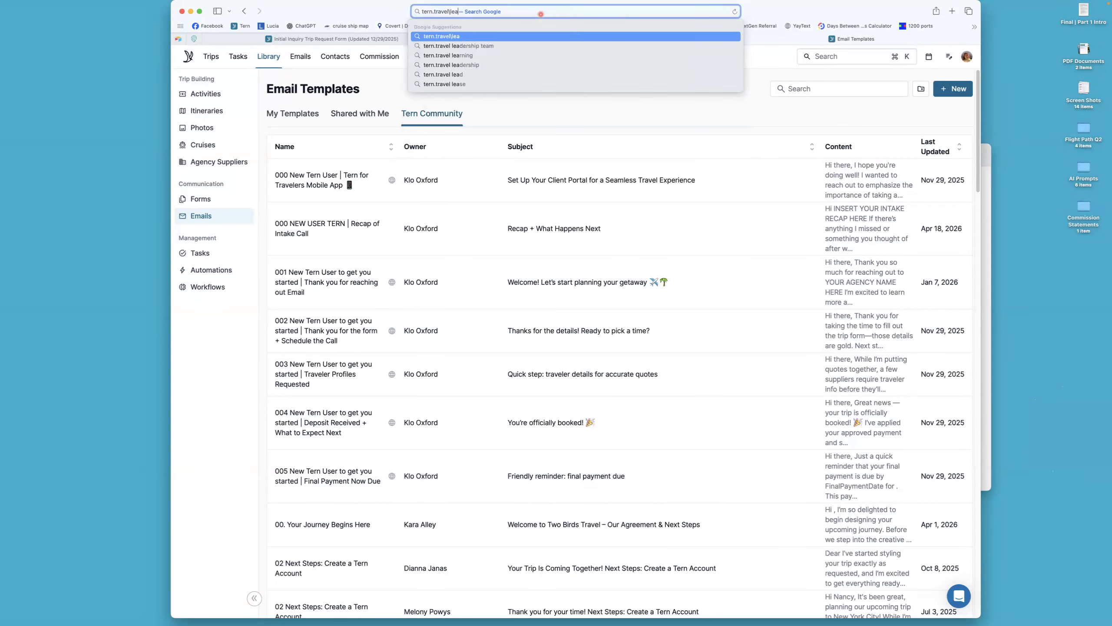
{"action": "type", "text": "rn"}
{"action": "key", "text": "Return"}
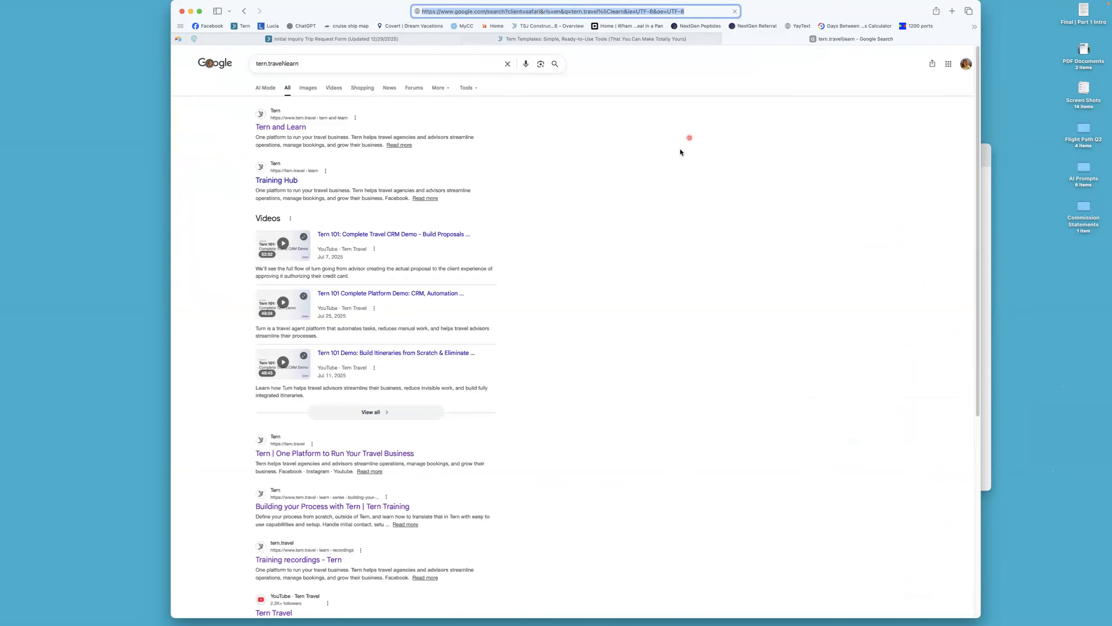
{"action": "left_click", "coordinate": [283, 129]}
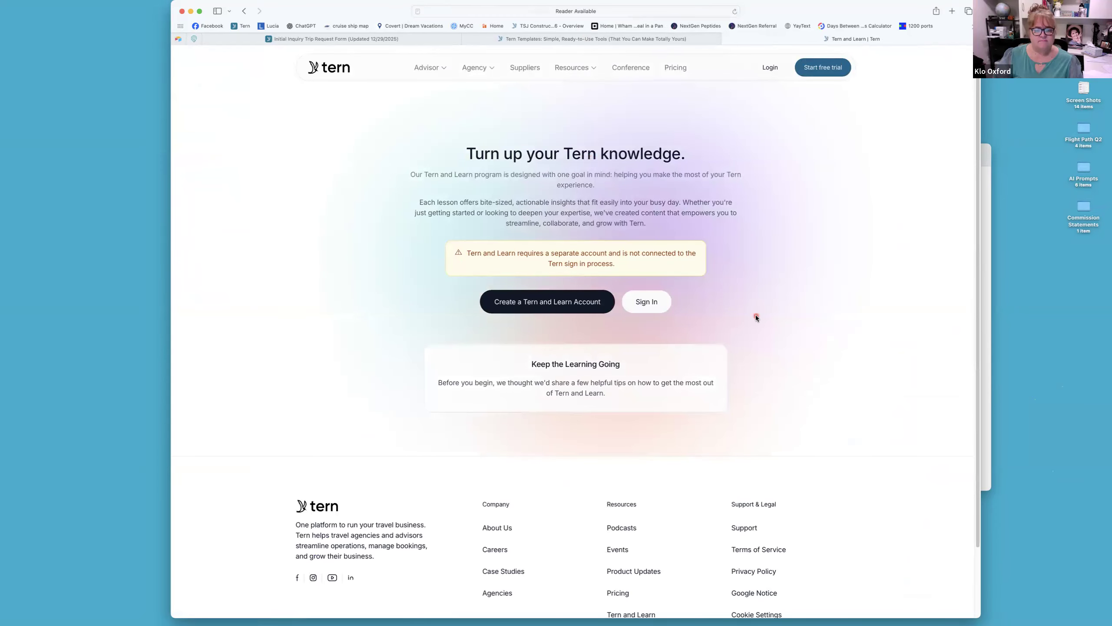
Close the Tern and Learn and Tern Templates pages, returning to the Initial Inquiry Trip Request Form.
{"action": "left_click", "coordinate": [727, 39]}
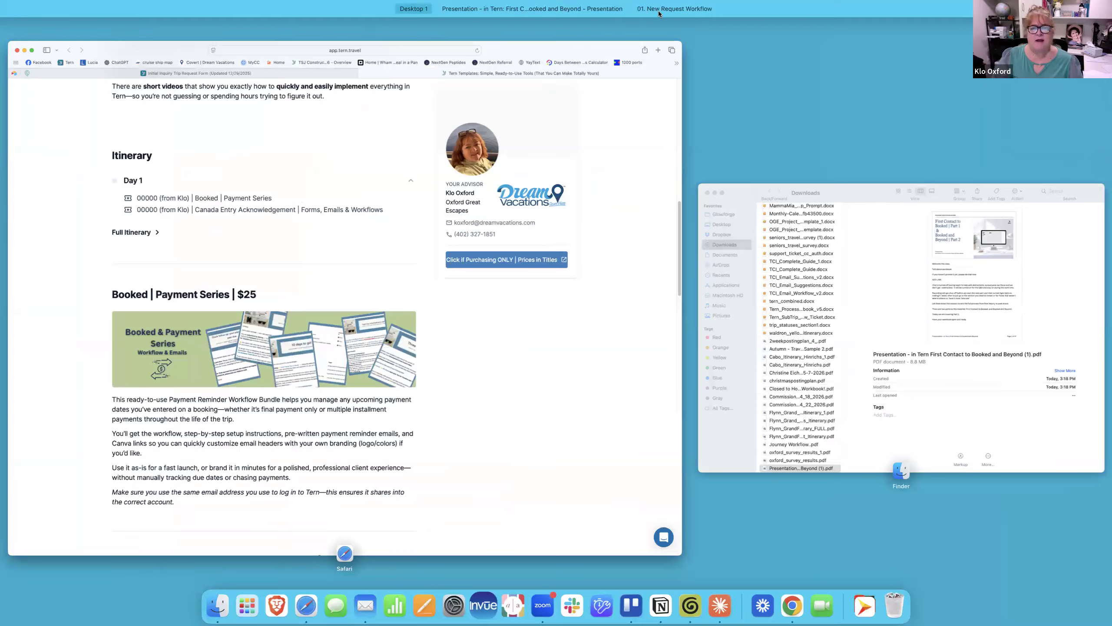
{"action": "key", "text": "ctrl+Up"}
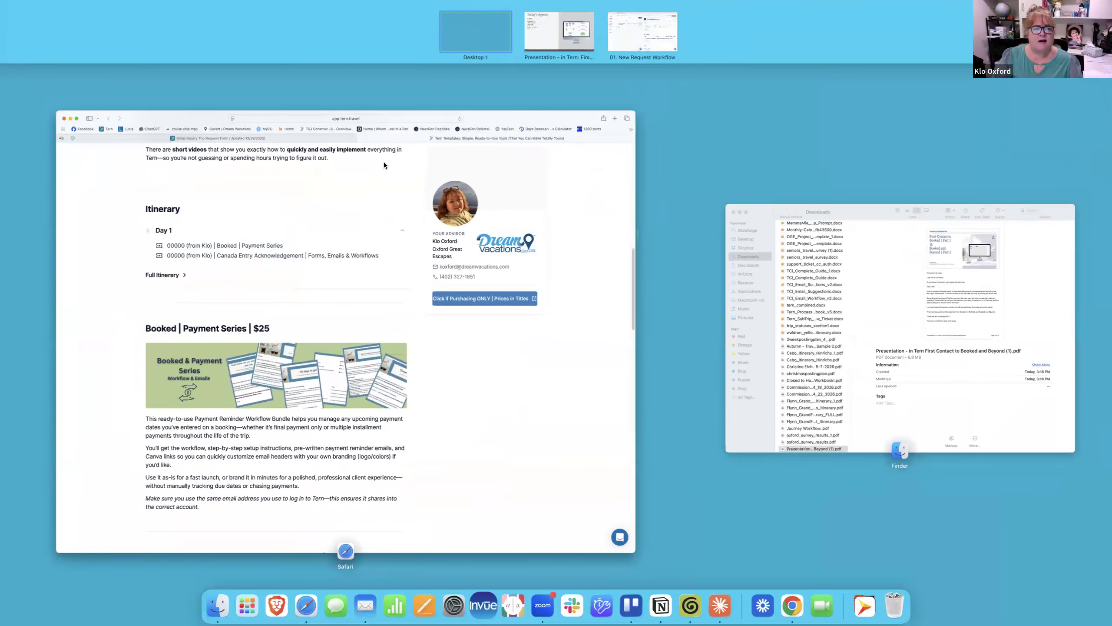
{"action": "left_click", "coordinate": [597, 145]}
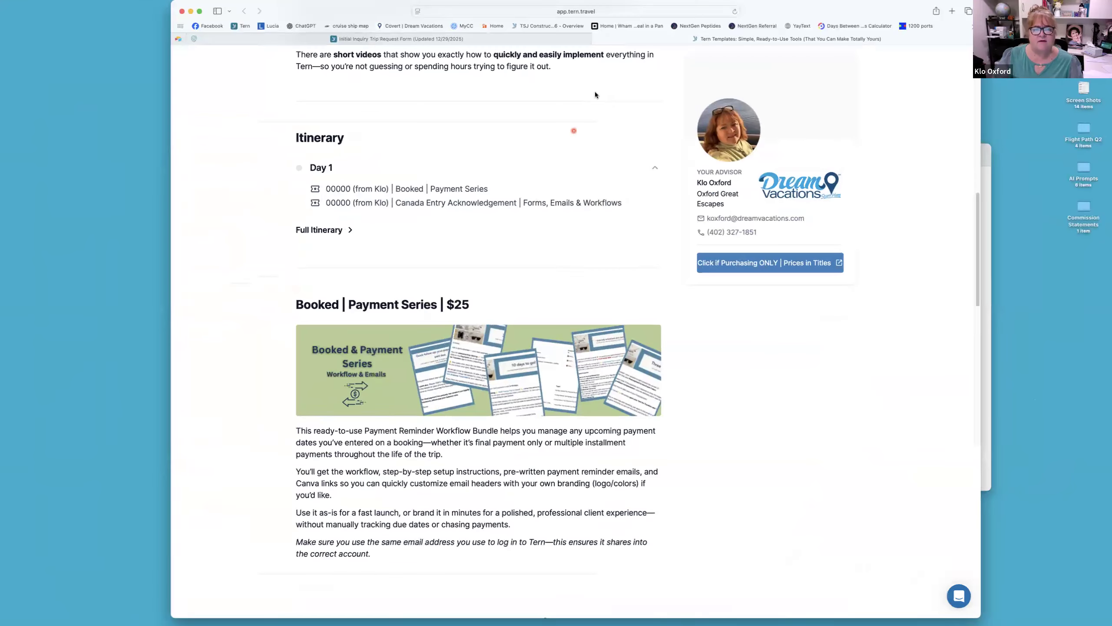
{"action": "left_click", "coordinate": [597, 40]}
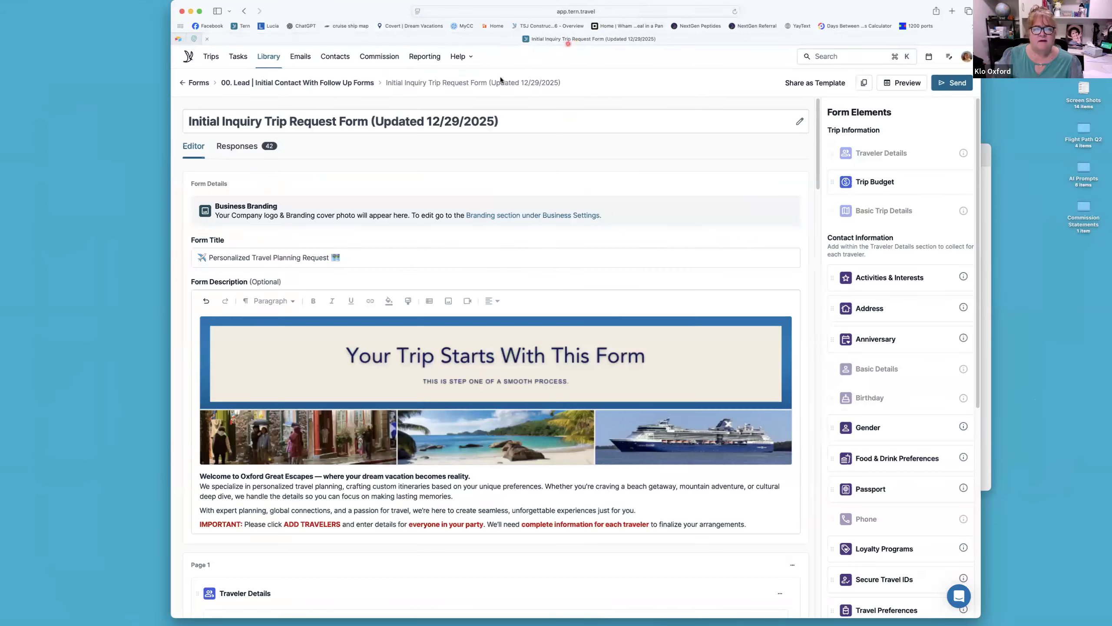
Open the Tern & Learn Training Hub, search it for chrome, and open the Install and use the Google Chrome Extension lesson.
{"action": "left_click", "coordinate": [463, 60]}
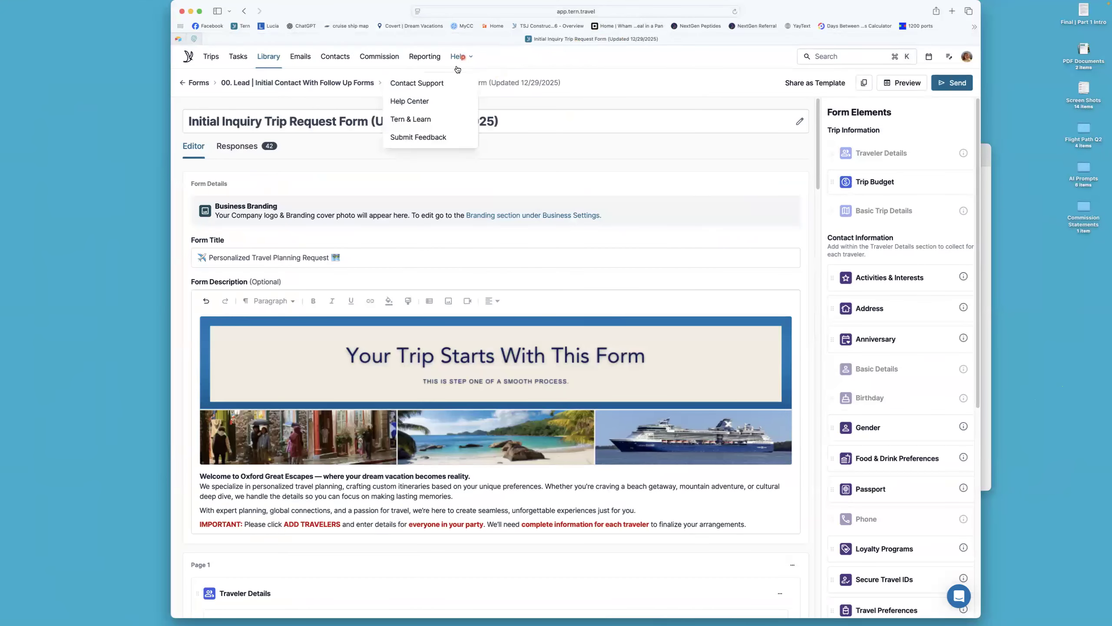
{"action": "left_click", "coordinate": [414, 116]}
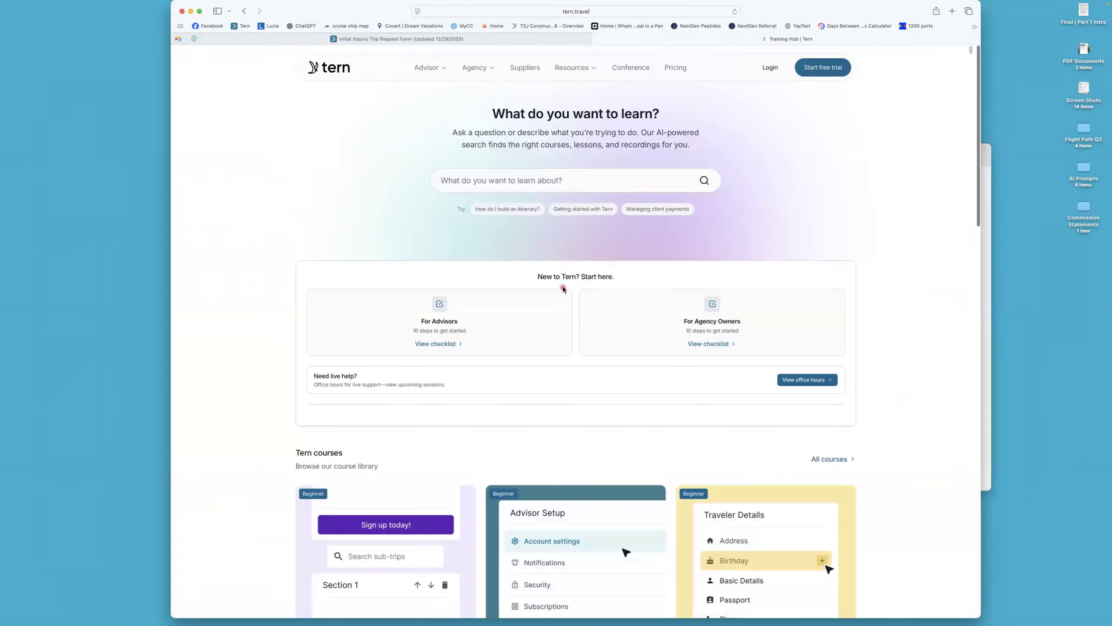
{"action": "left_click", "coordinate": [512, 179]}
{"action": "type", "text": "chrome"}
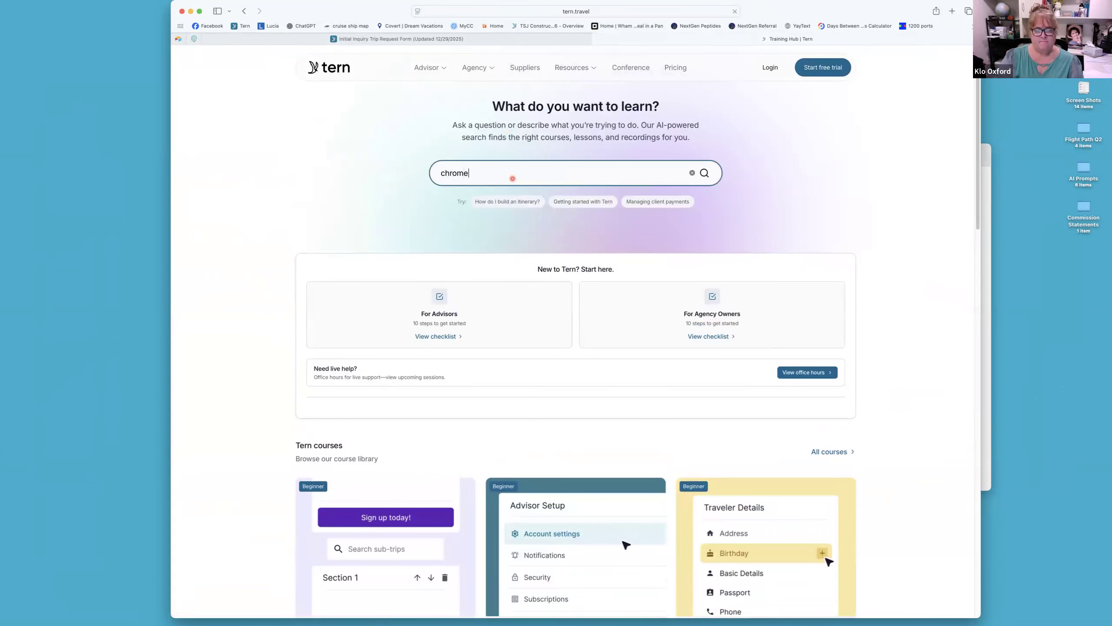
{"action": "key", "text": "Return"}
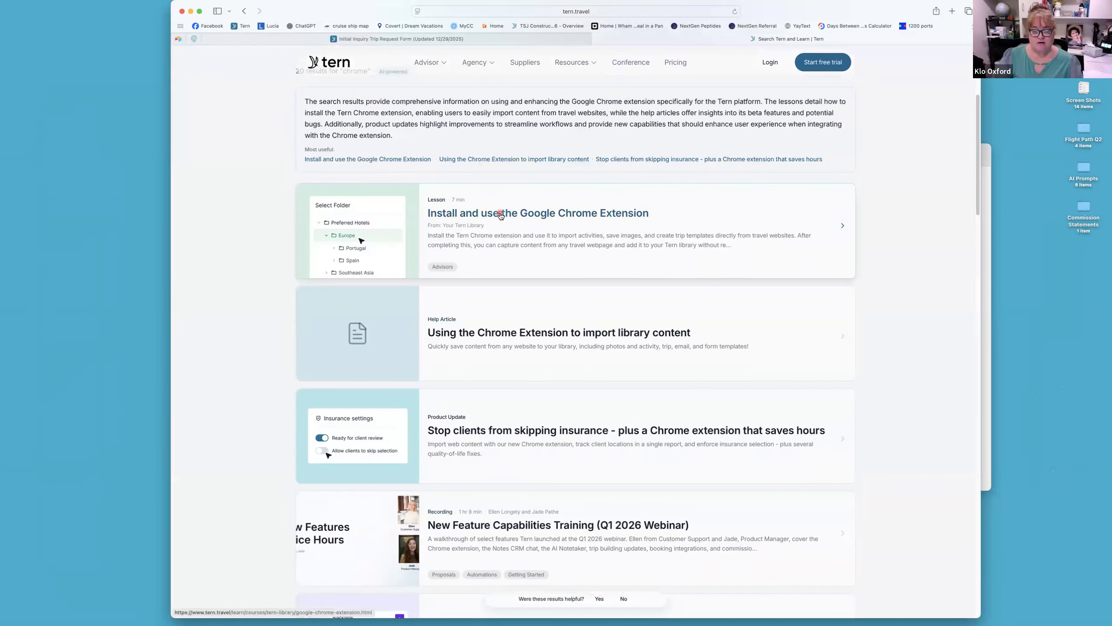
{"action": "left_click", "coordinate": [501, 214]}
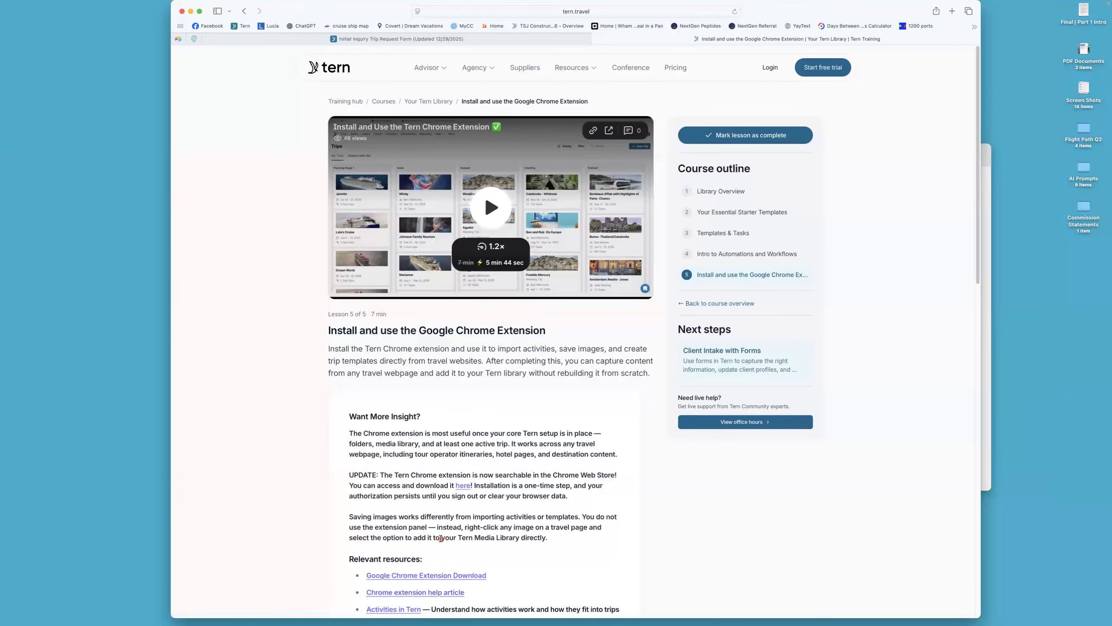
Open the Tern Help Center, search it for chrome, and open the article on using the Chrome Extension to import library content.
{"action": "scroll", "coordinate": [441, 538], "scroll_direction": "down", "scroll_amount": 1}
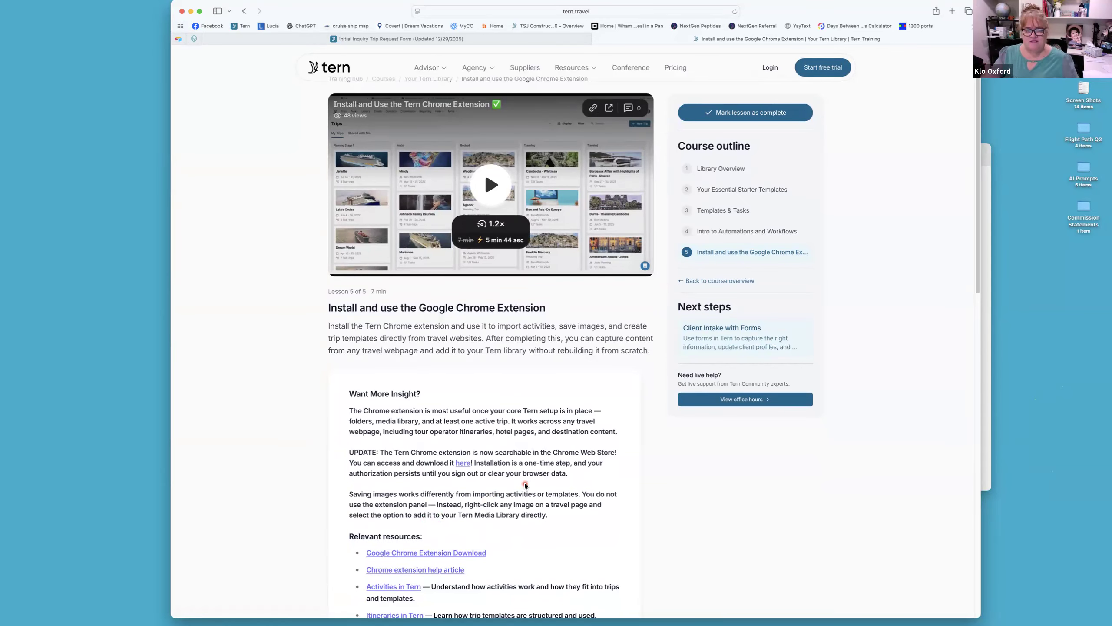
{"action": "scroll", "coordinate": [526, 485], "scroll_direction": "up", "scroll_amount": 1}
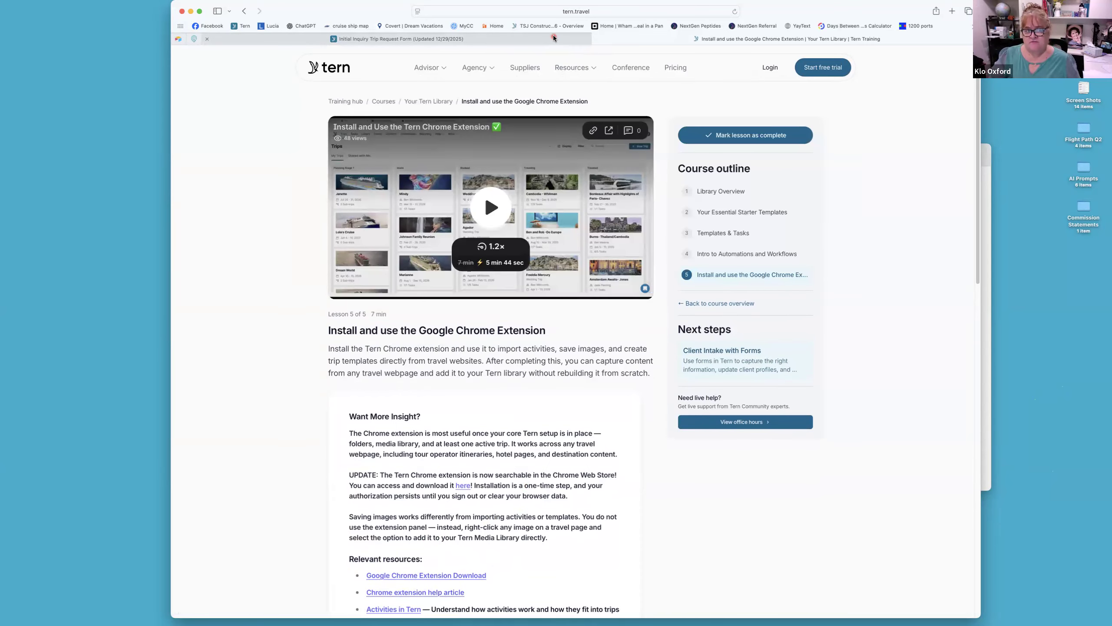
{"action": "left_click", "coordinate": [553, 38]}
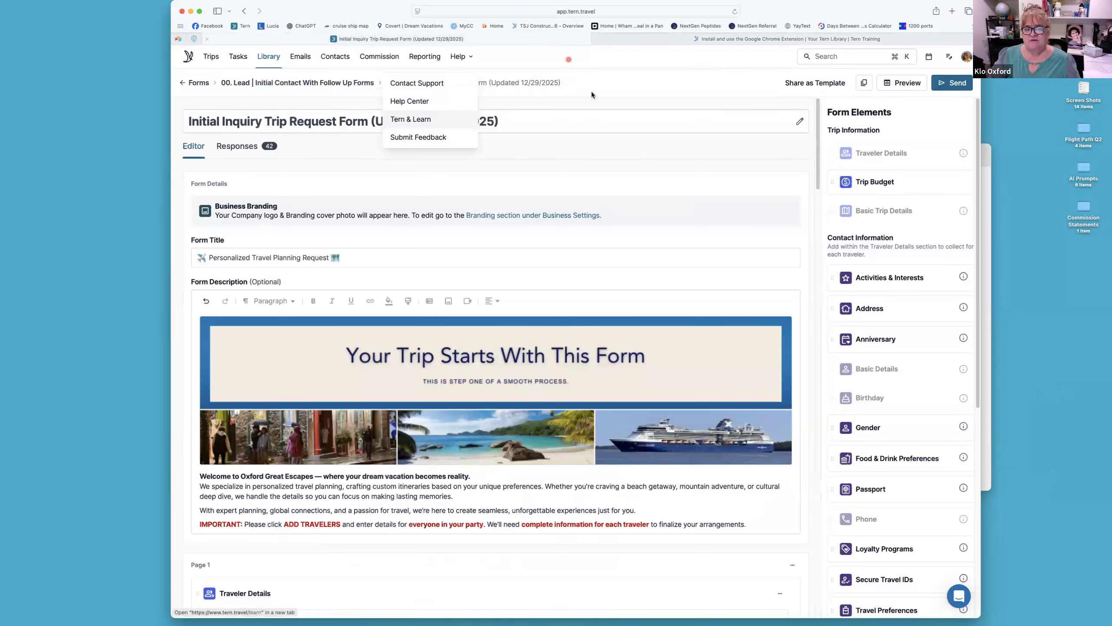
{"action": "left_click", "coordinate": [397, 102]}
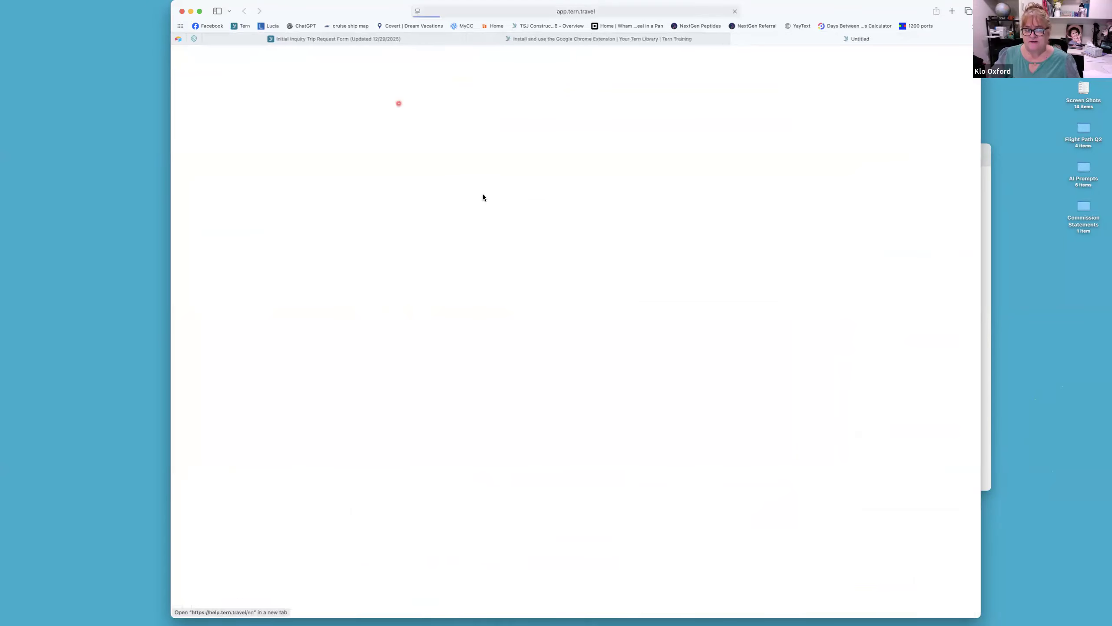
{"action": "left_click", "coordinate": [486, 142]}
{"action": "type", "text": "chrome"}
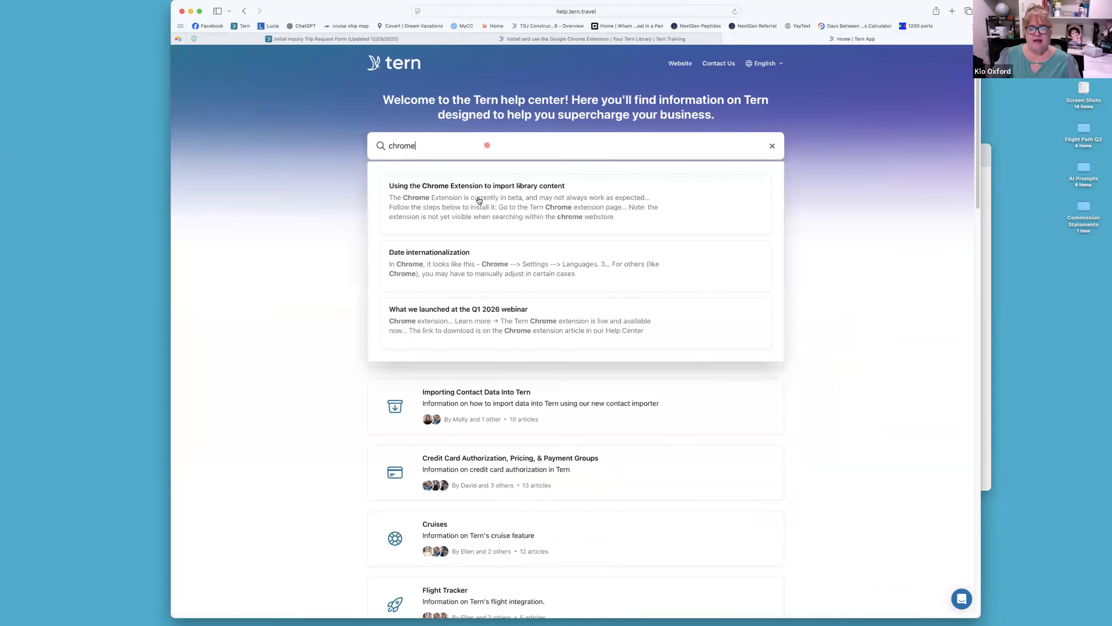
{"action": "left_click", "coordinate": [686, 234]}
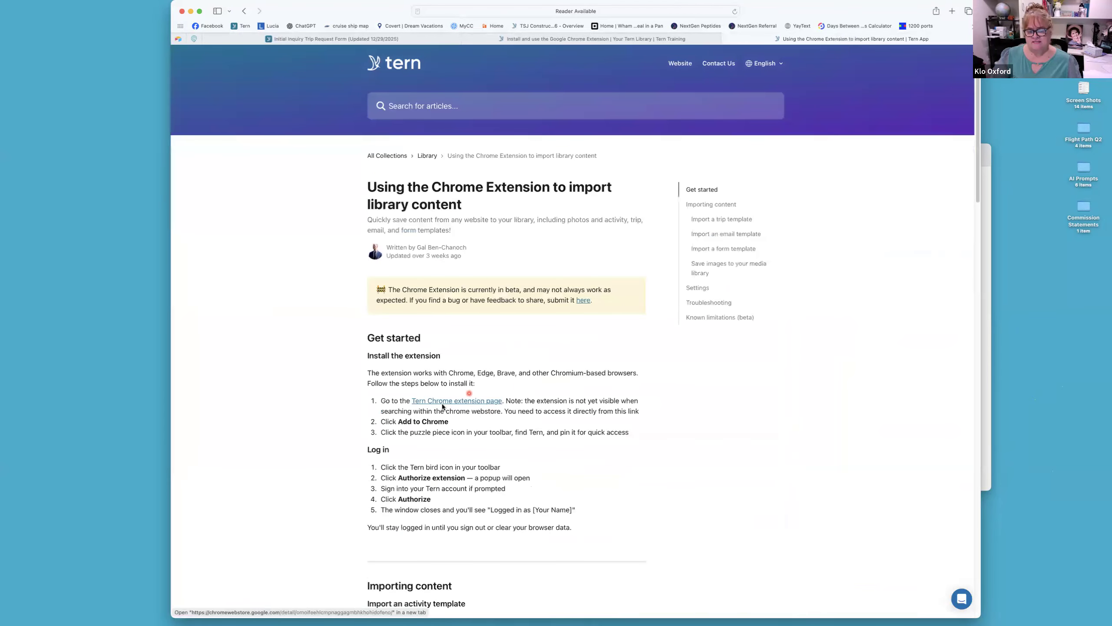
Open the Tern Chrome extension page from the article's install instructions, and close both that page and the help article.
{"action": "scroll", "coordinate": [474, 433], "scroll_direction": "down", "scroll_amount": 9}
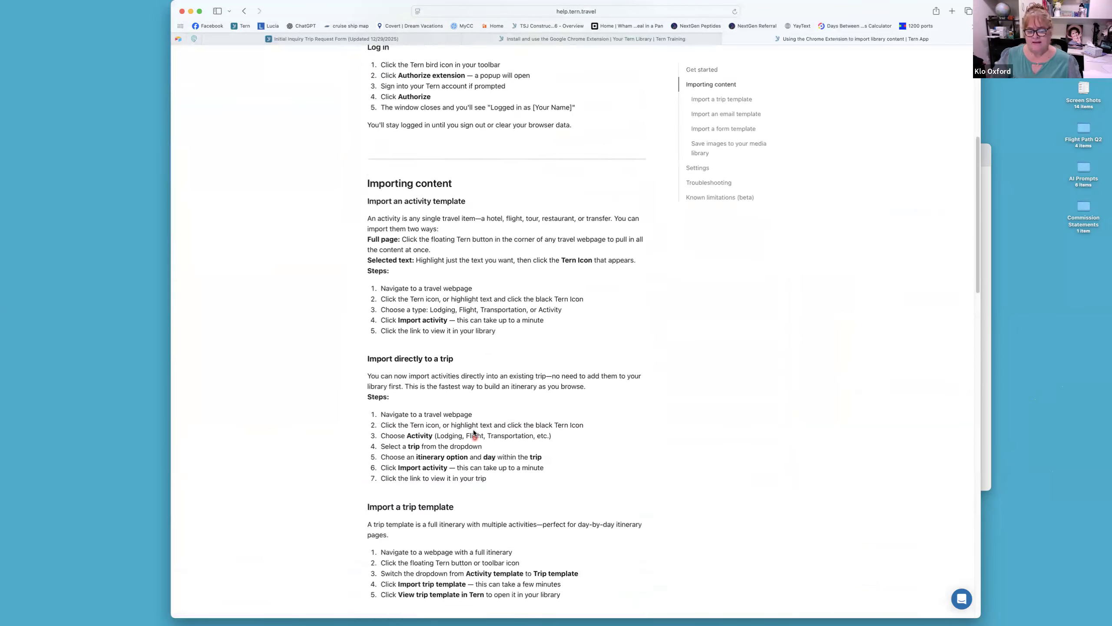
{"action": "scroll", "coordinate": [474, 440], "scroll_direction": "up", "scroll_amount": 11}
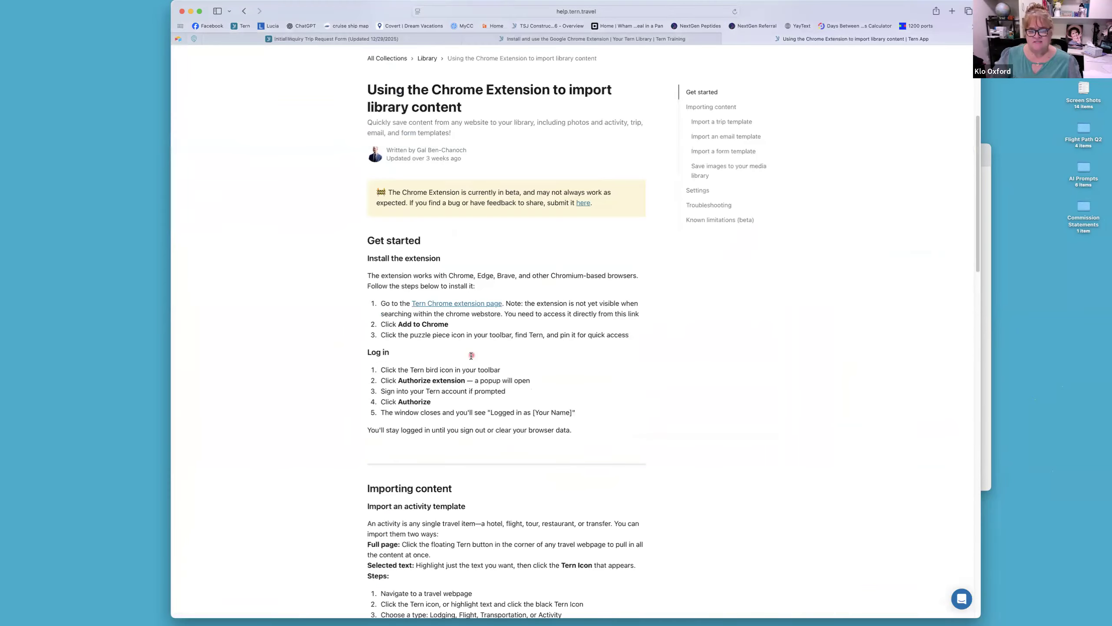
{"action": "left_click", "coordinate": [453, 303]}
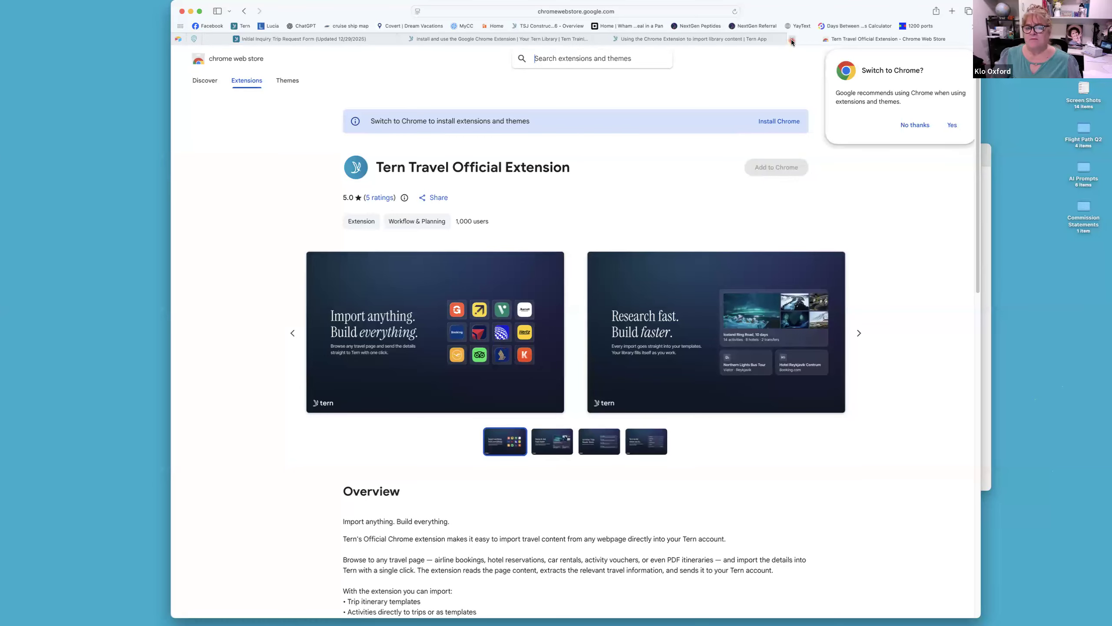
{"action": "left_click", "coordinate": [791, 39]}
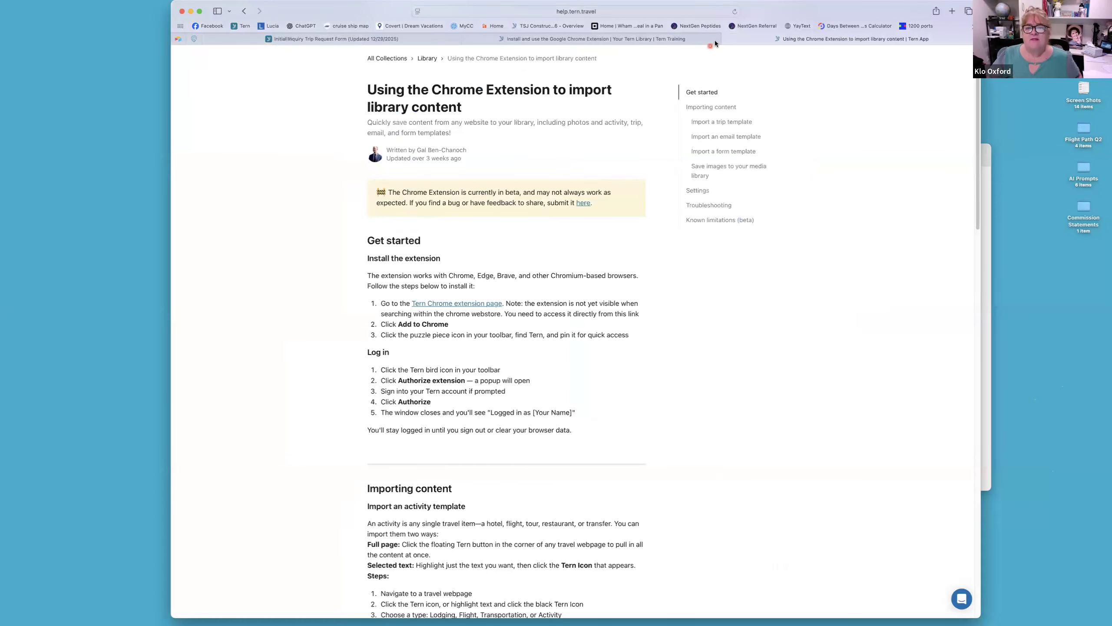
{"action": "left_click", "coordinate": [726, 40]}
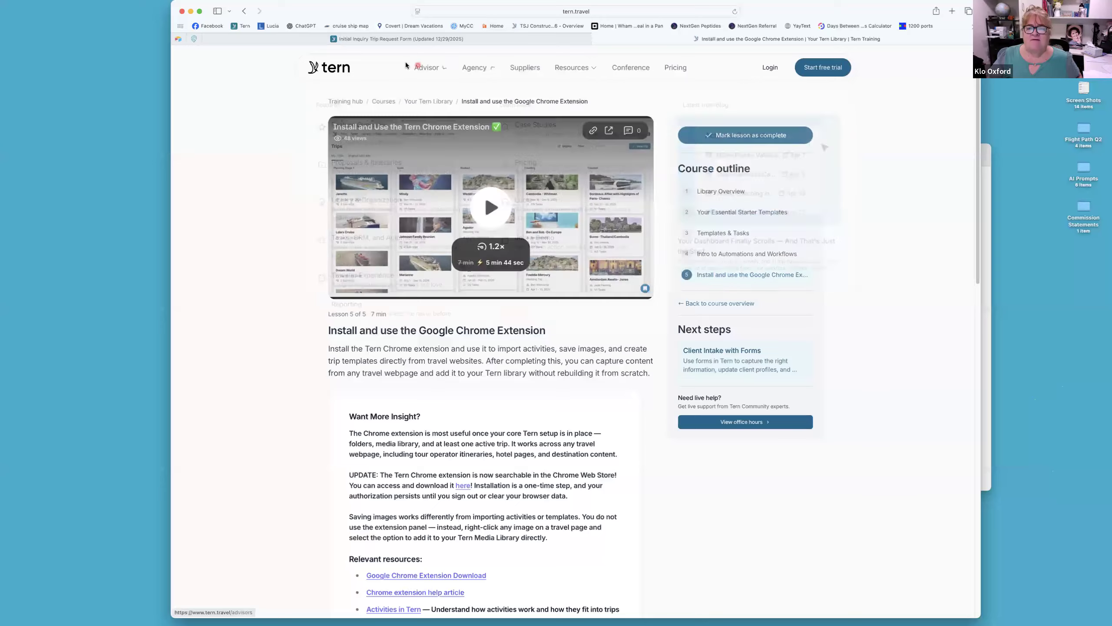
Switch to the Chrome window with the split Tern view and return to the workflow list and the email template list.
{"action": "key", "text": "ctrl+Up"}
{"action": "left_click", "coordinate": [628, 39]}
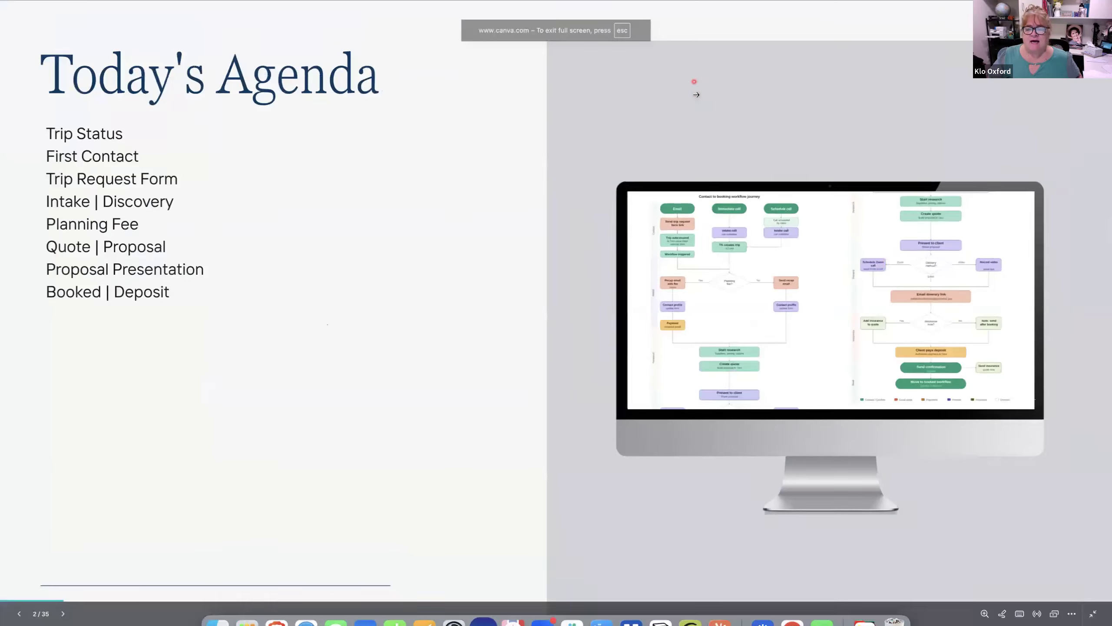
{"action": "key", "text": "ctrl+Up"}
{"action": "left_click", "coordinate": [644, 37]}
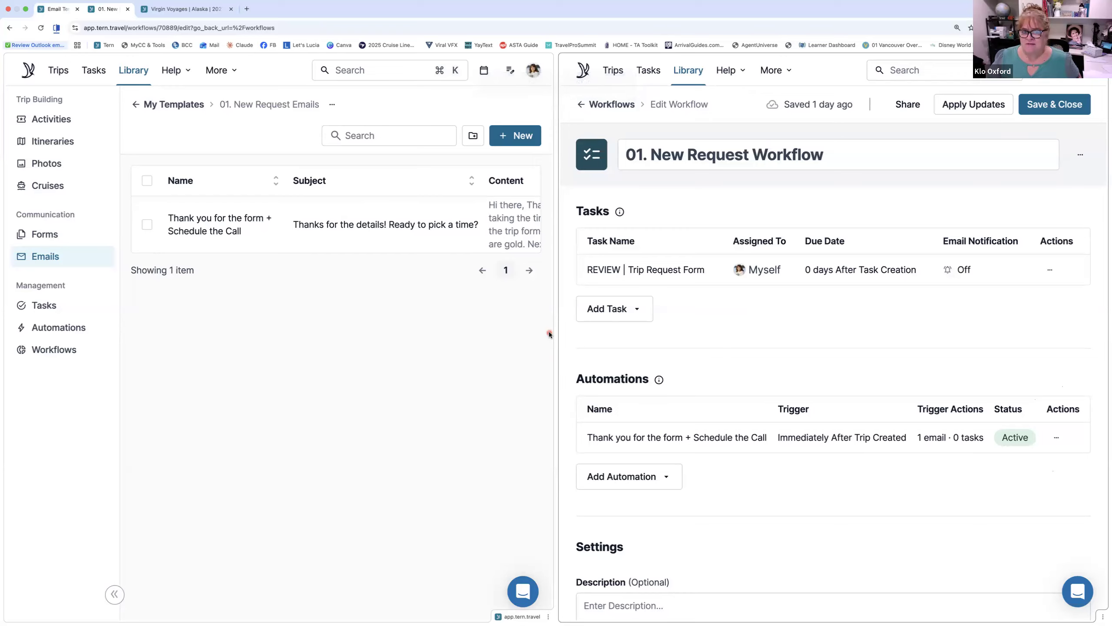
{"action": "left_click", "coordinate": [612, 104]}
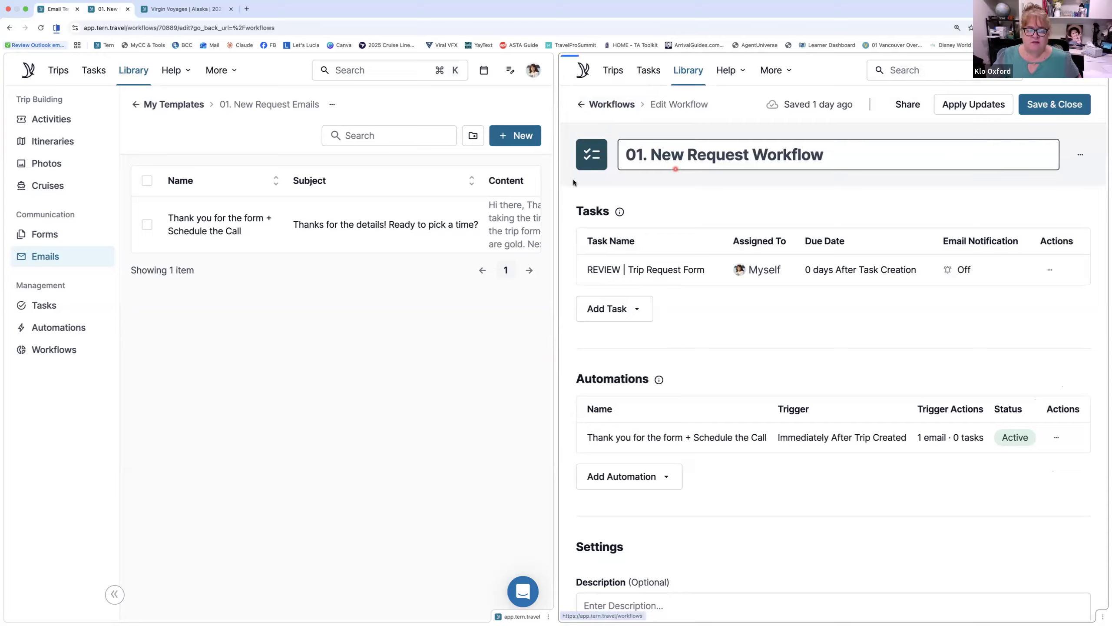
{"action": "left_click", "coordinate": [173, 104]}
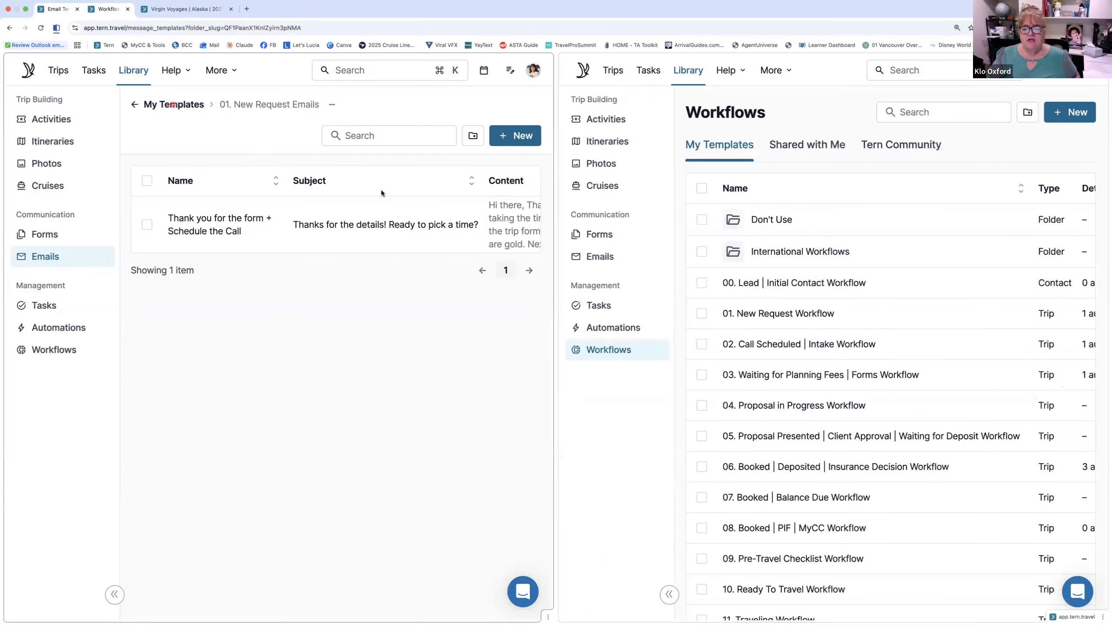
Open the EXAMPLE | Booked Trips: Pre/ Post Travel workflow, close the Email Templates page beside it, and review its tasks and automations.
{"action": "scroll", "coordinate": [771, 445], "scroll_direction": "down", "scroll_amount": 5}
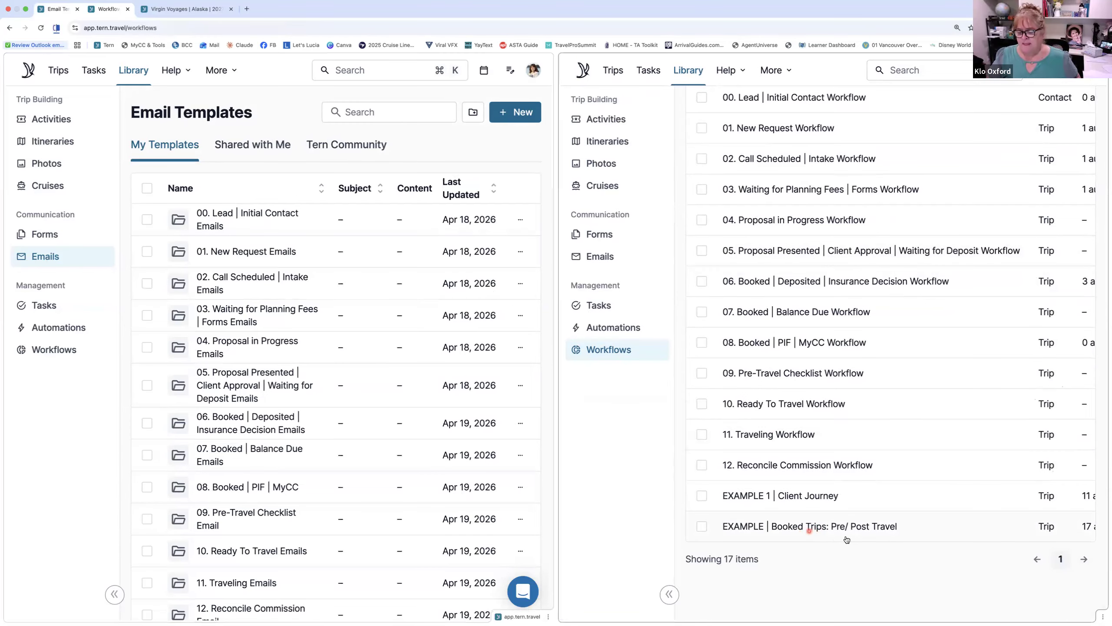
{"action": "left_click", "coordinate": [808, 529]}
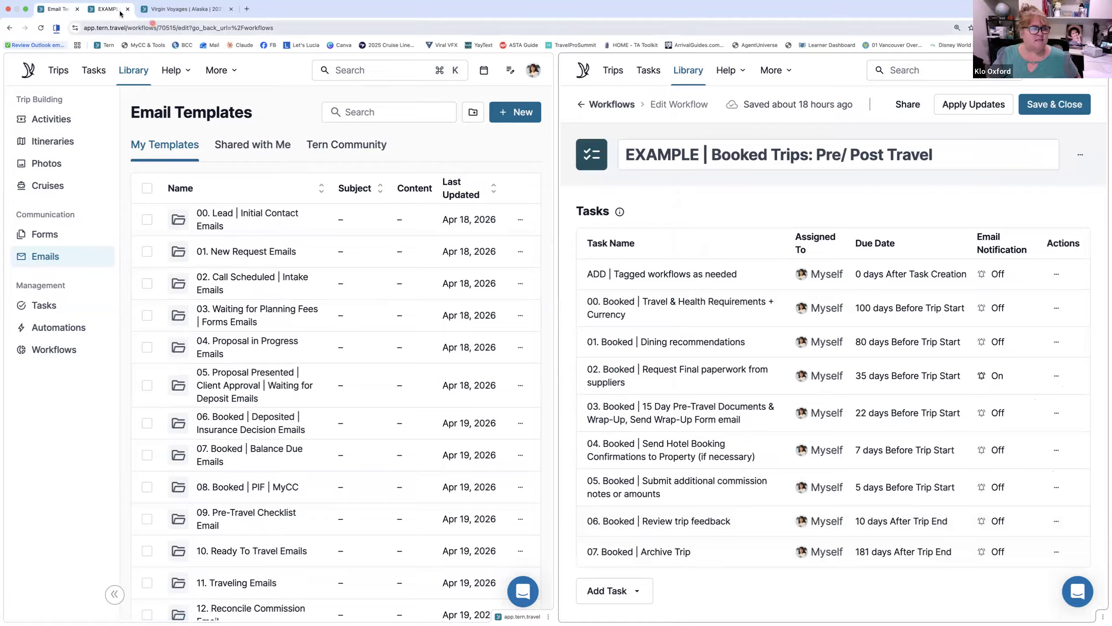
{"action": "left_click", "coordinate": [77, 9]}
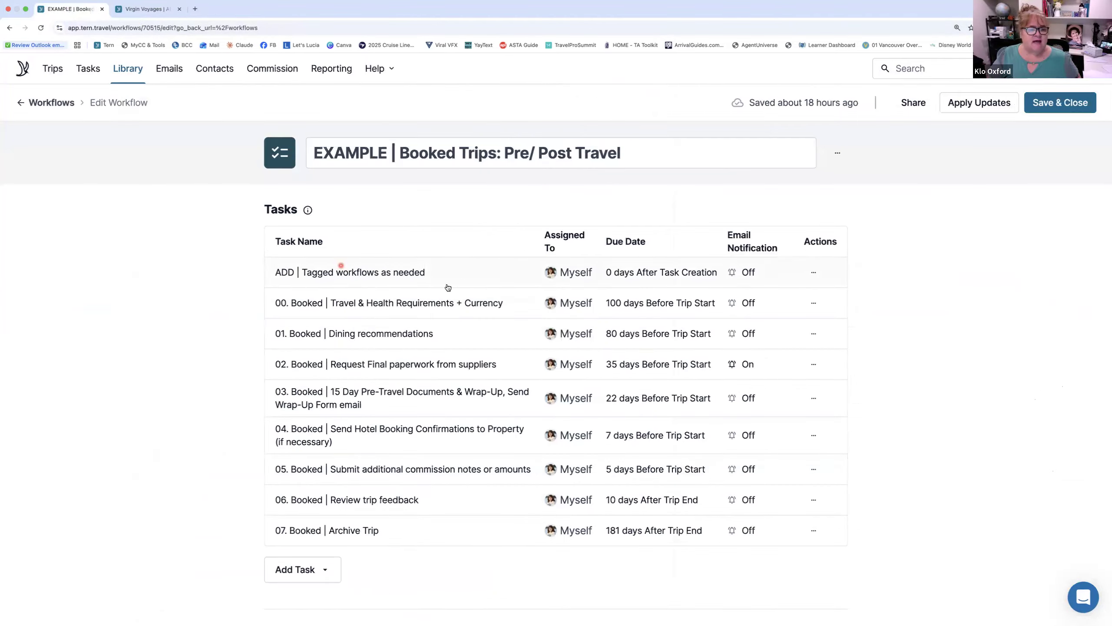
{"action": "scroll", "coordinate": [924, 323], "scroll_direction": "down", "scroll_amount": 5}
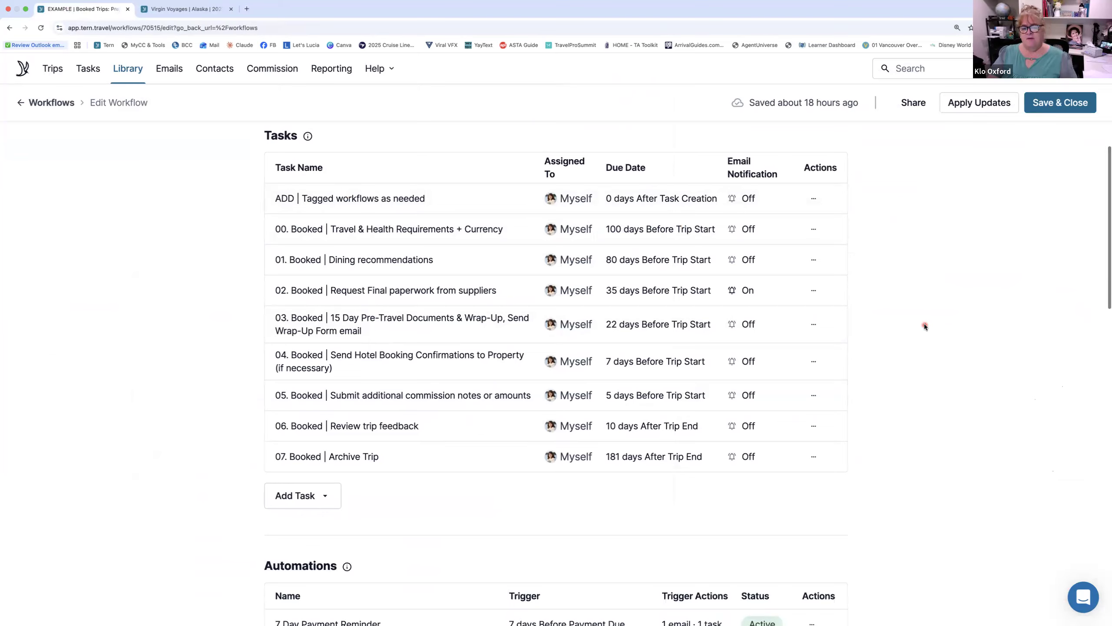
{"action": "scroll", "coordinate": [924, 323], "scroll_direction": "up", "scroll_amount": 5}
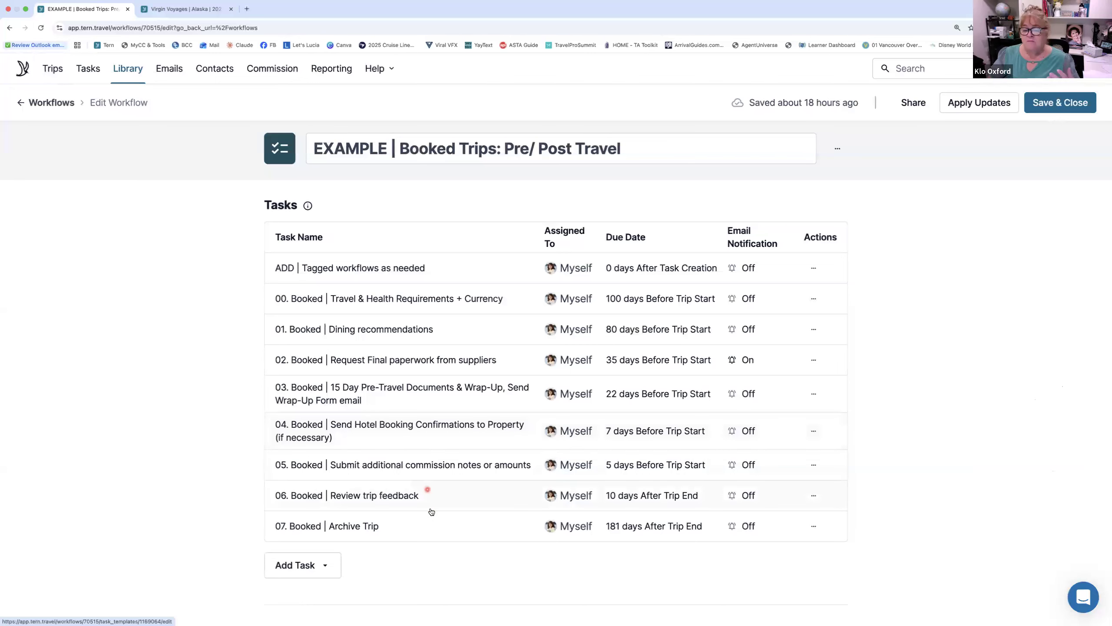
{"action": "scroll", "coordinate": [439, 560], "scroll_direction": "down", "scroll_amount": 2}
{"action": "scroll", "coordinate": [441, 562], "scroll_direction": "down", "scroll_amount": 6}
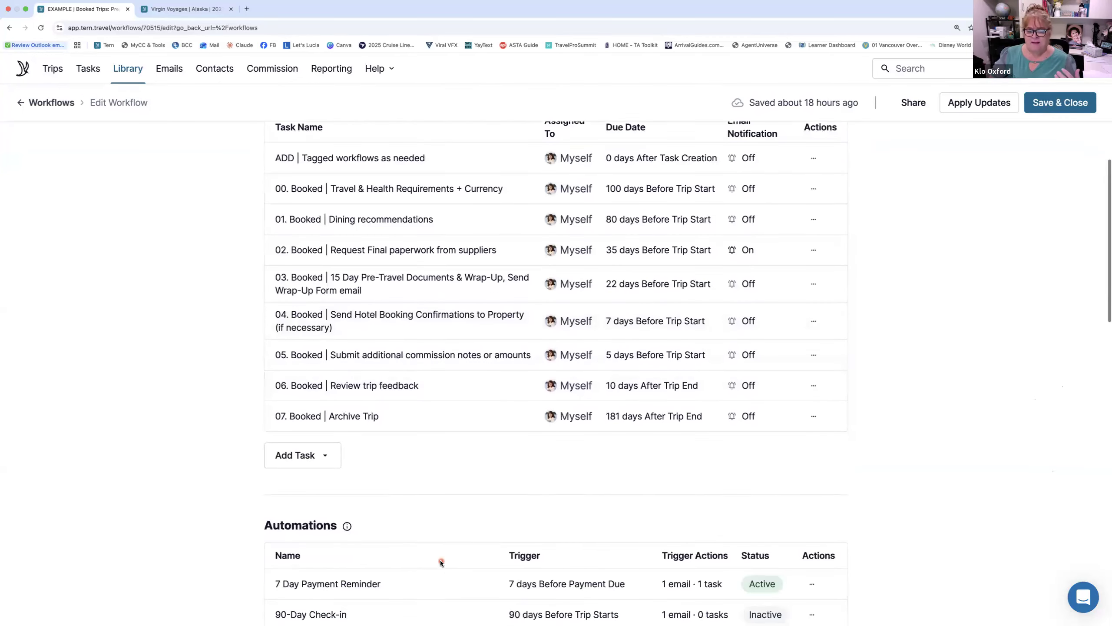
{"action": "scroll", "coordinate": [441, 561], "scroll_direction": "up", "scroll_amount": 8}
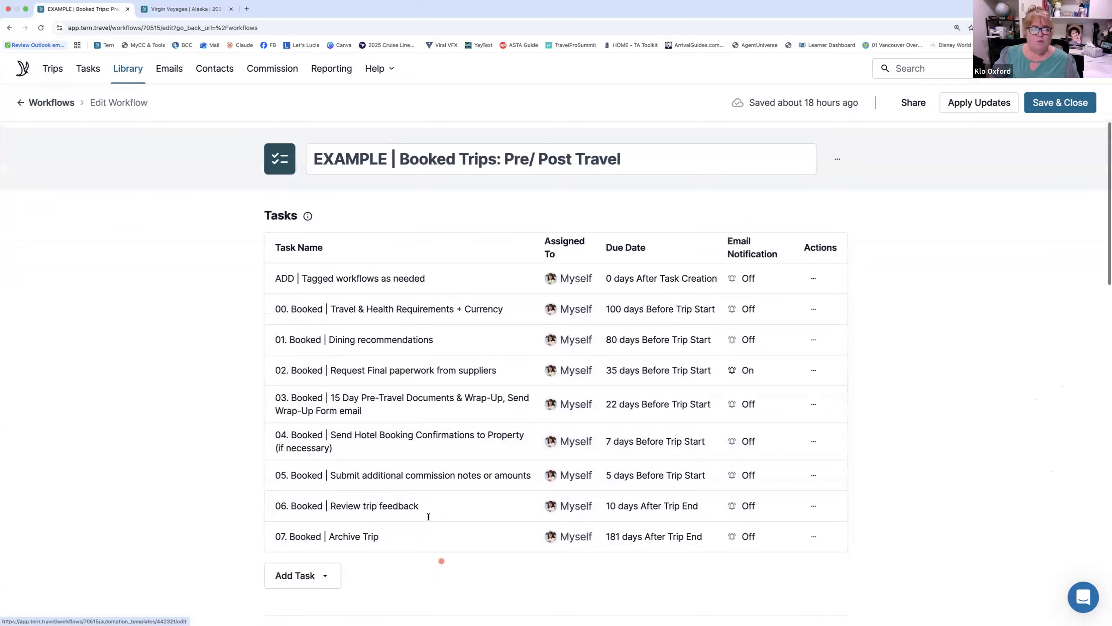
Return to the workflow list and duplicate the EXAMPLE | Booked Trips: Pre/ Post Travel workflow.
{"action": "left_click", "coordinate": [66, 105]}
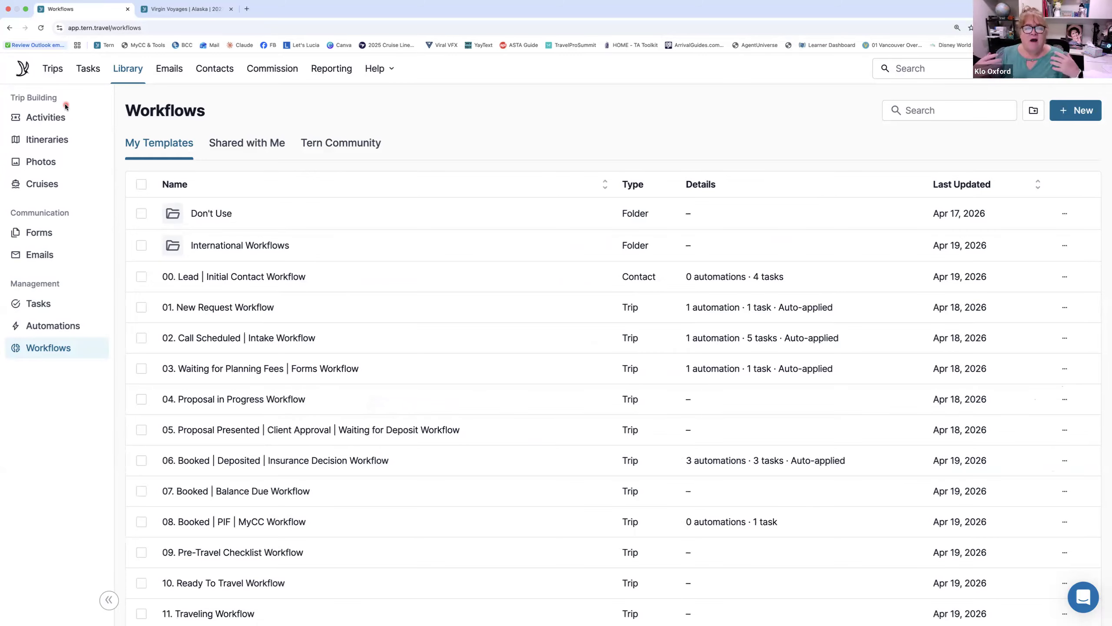
{"action": "scroll", "coordinate": [372, 314], "scroll_direction": "down", "scroll_amount": 2}
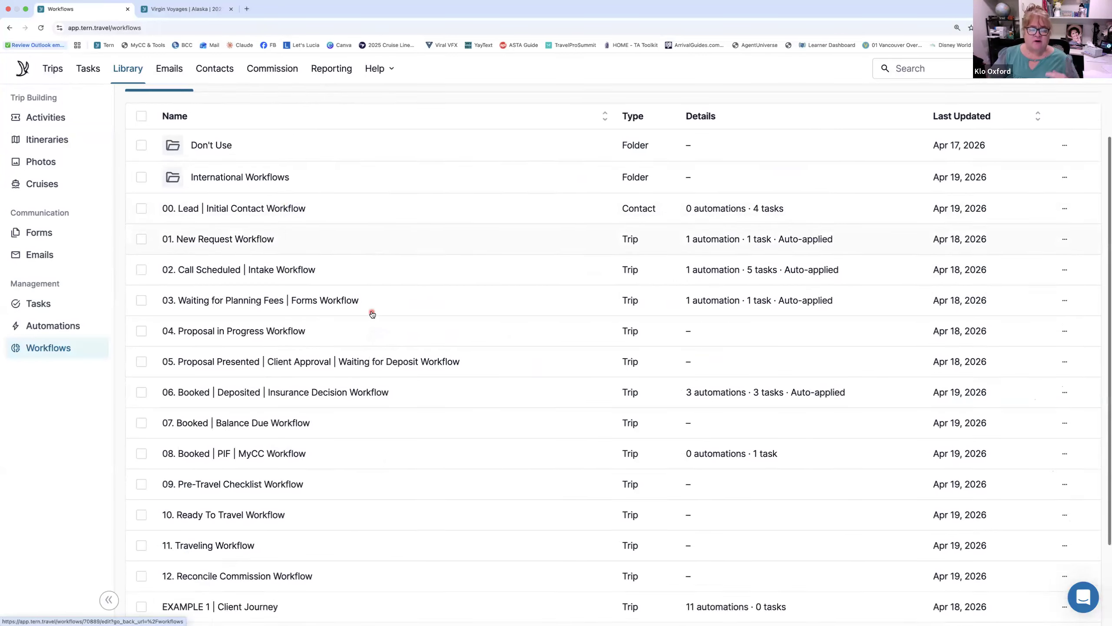
{"action": "scroll", "coordinate": [372, 314], "scroll_direction": "down", "scroll_amount": 3}
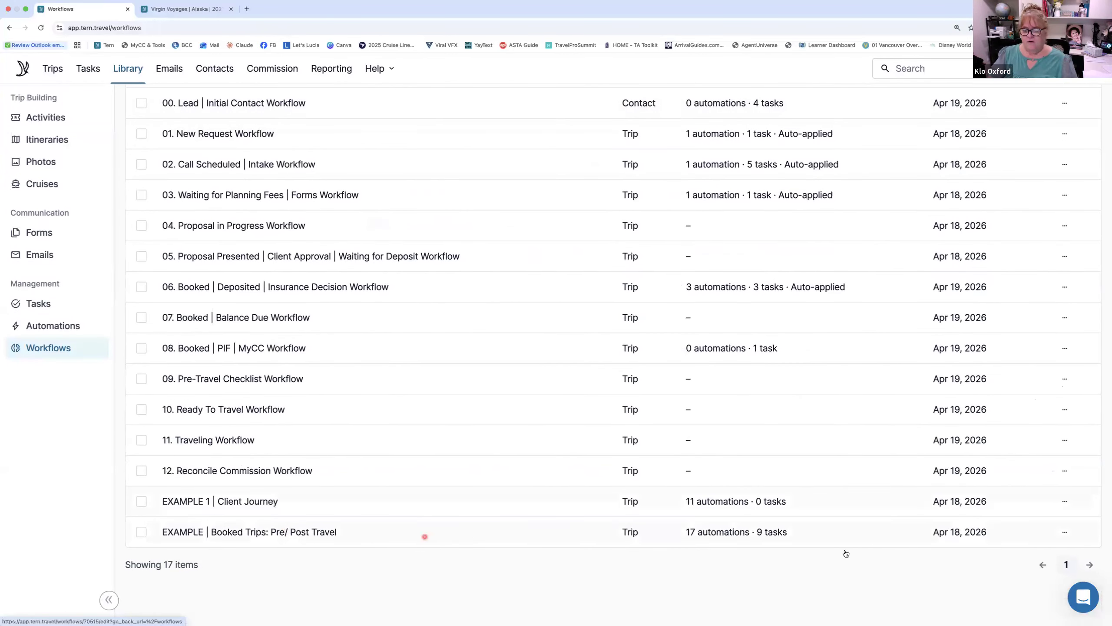
{"action": "left_click", "coordinate": [1066, 532]}
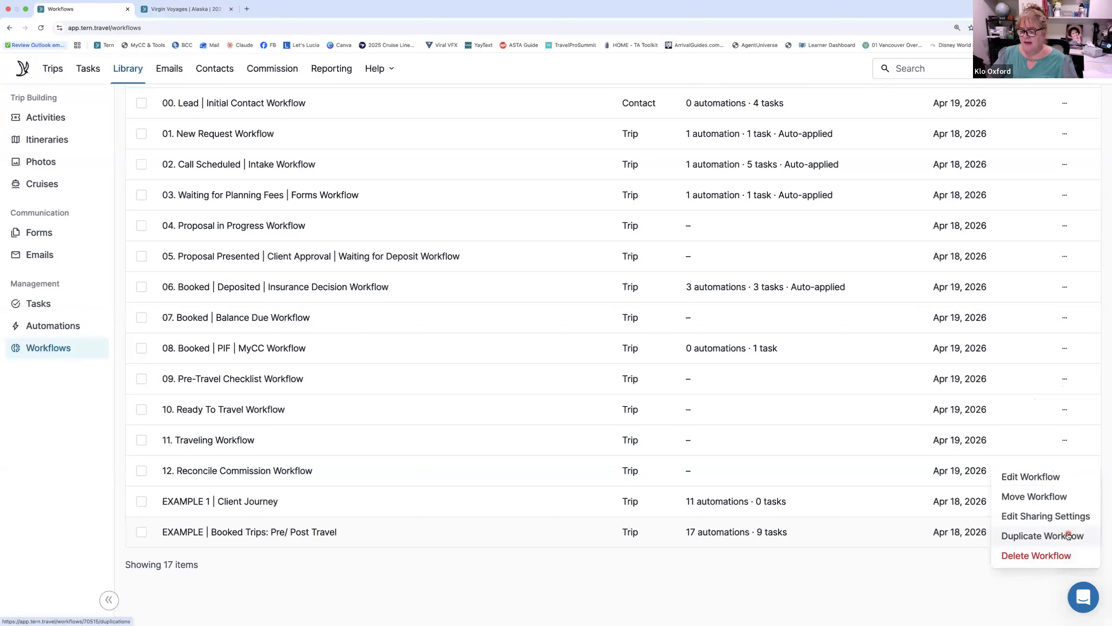
{"action": "left_click", "coordinate": [1045, 536]}
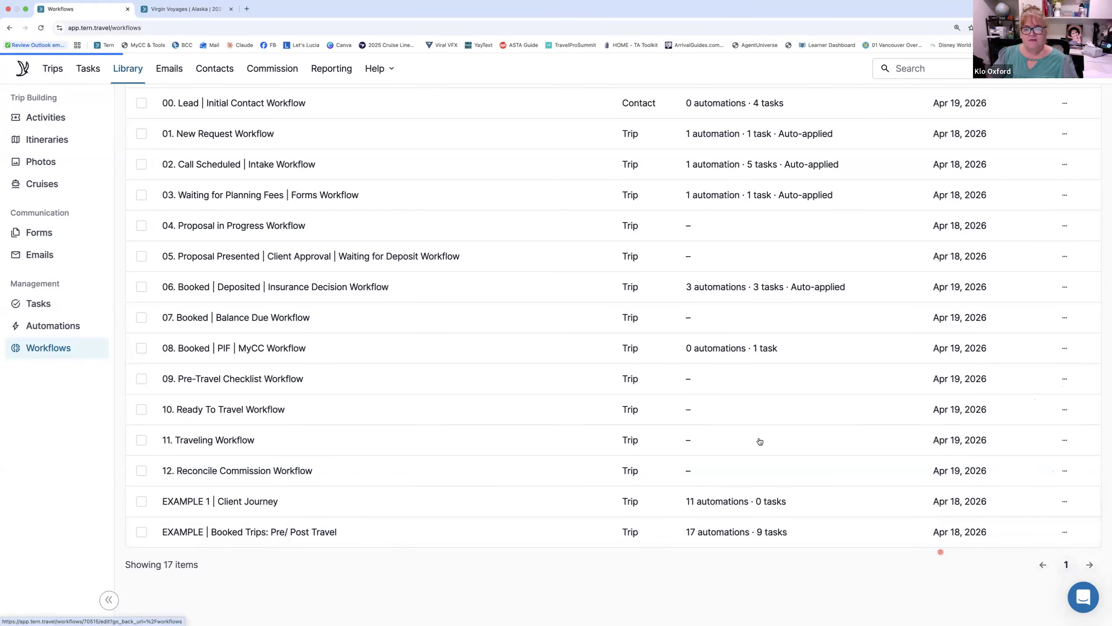
Rename the duplicated workflow as *09. Pre-Travel Checklist Workflow.
{"action": "left_click_drag", "start_coordinate": [627, 154], "coordinate": [247, 152]}
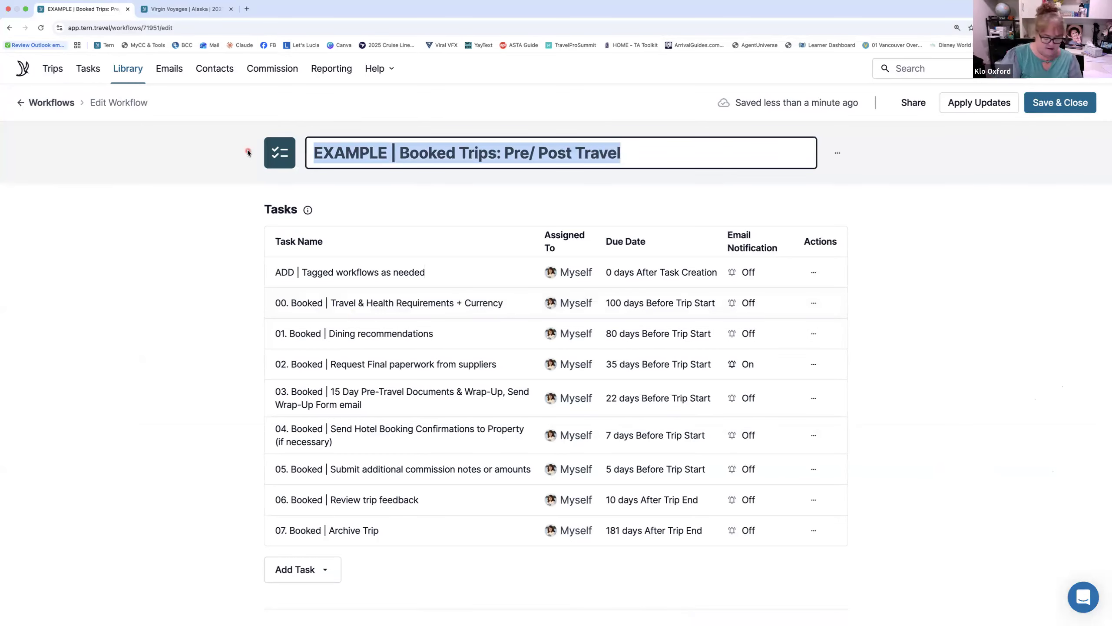
{"action": "type", "text": "09. Pre-Travel Checklist Workflow"}
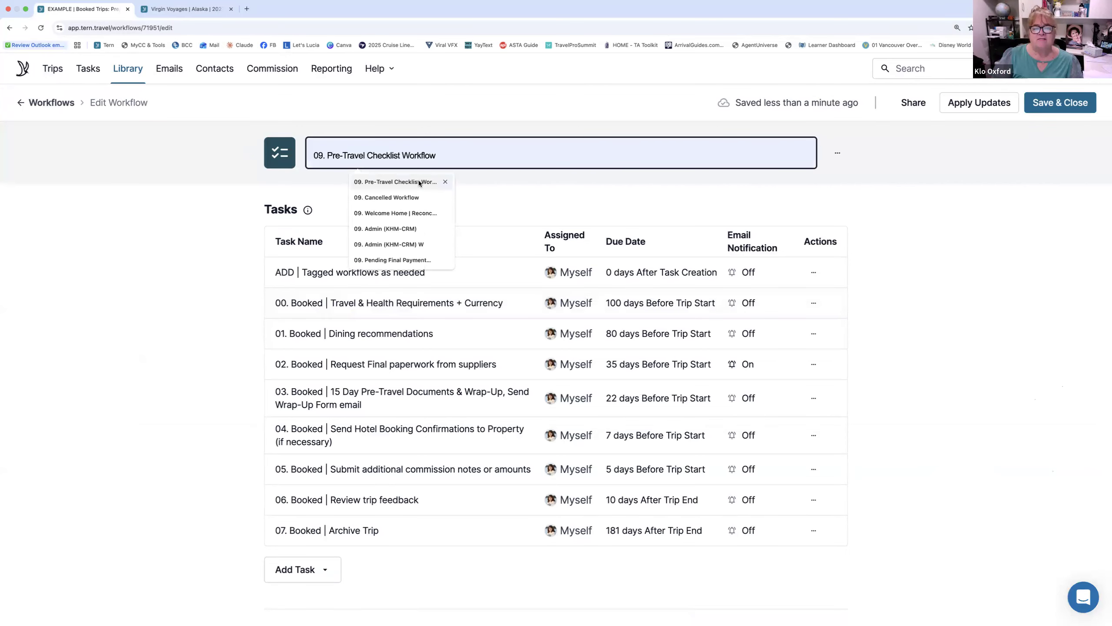
{"action": "left_click", "coordinate": [424, 182]}
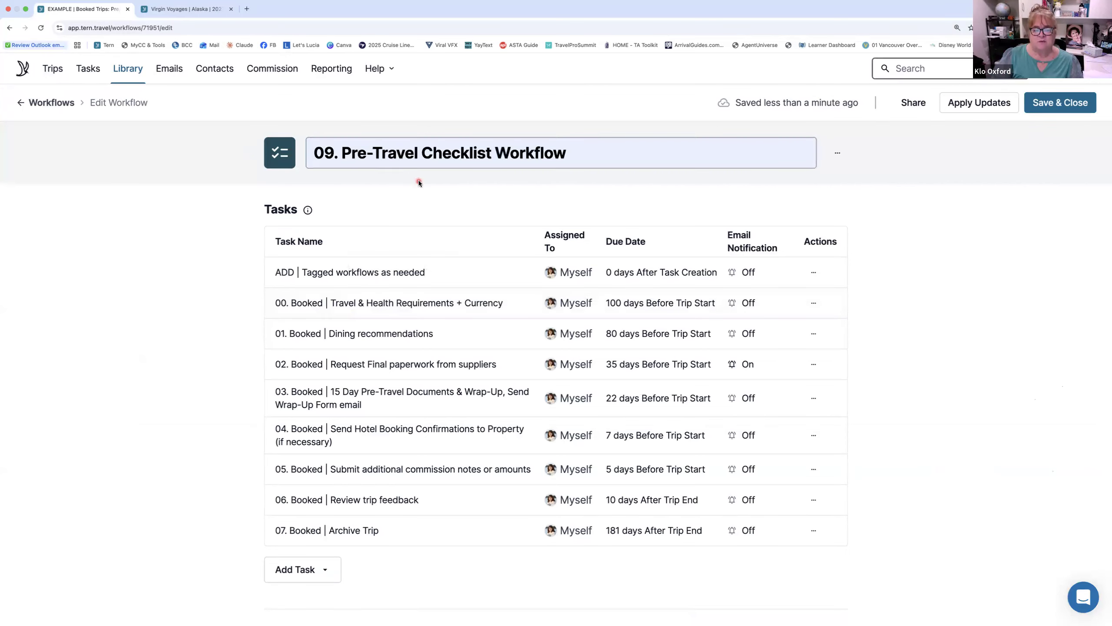
{"action": "left_click", "coordinate": [315, 151]}
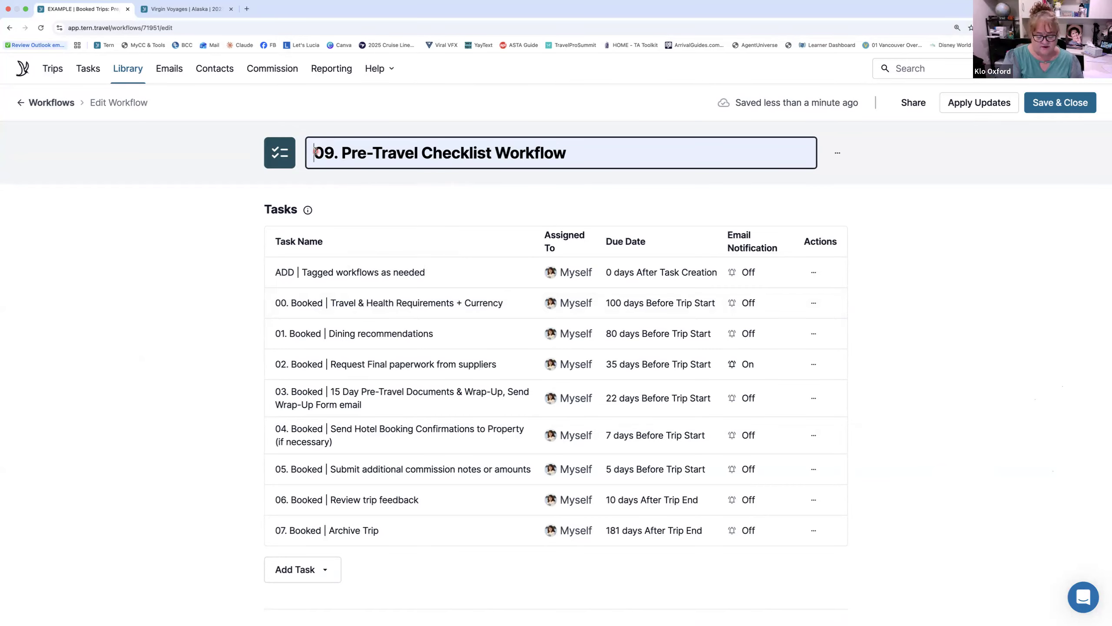
{"action": "type", "text": "*"}
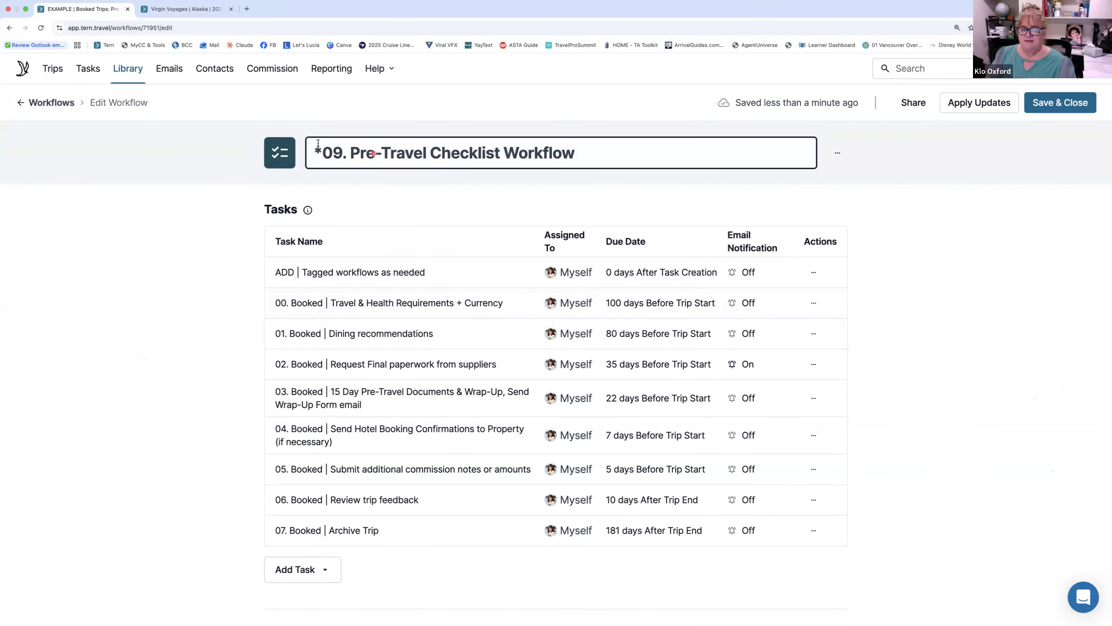
Remove the ADD | Tagged workflows as needed task from the *09. Pre-Travel Checklist Workflow.
{"action": "left_click", "coordinate": [814, 272]}
{"action": "left_click", "coordinate": [779, 321]}
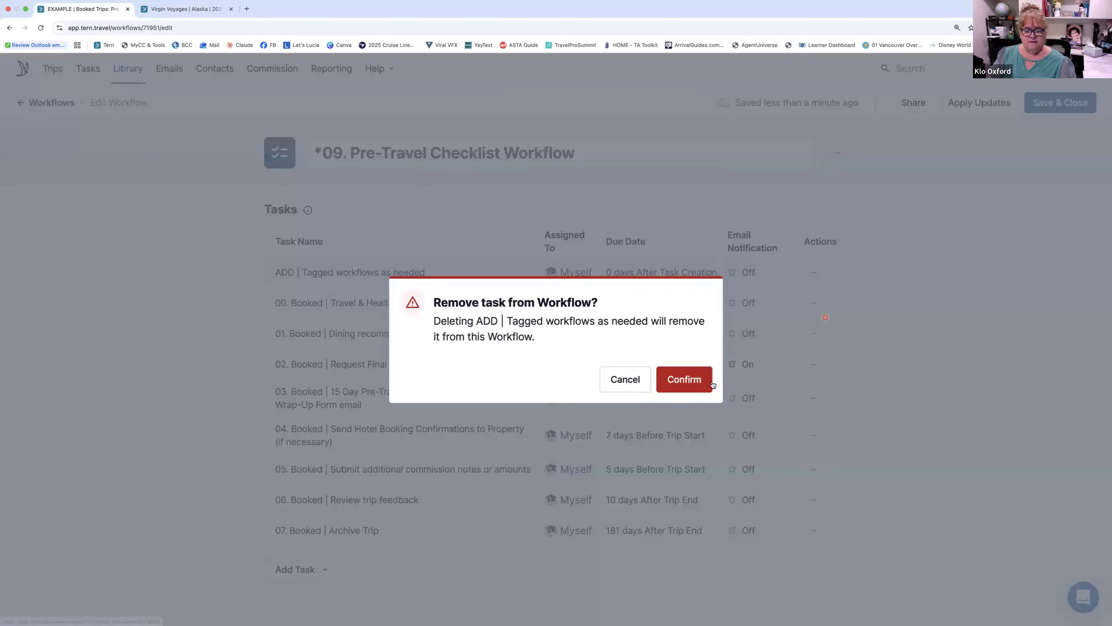
{"action": "left_click", "coordinate": [683, 379]}
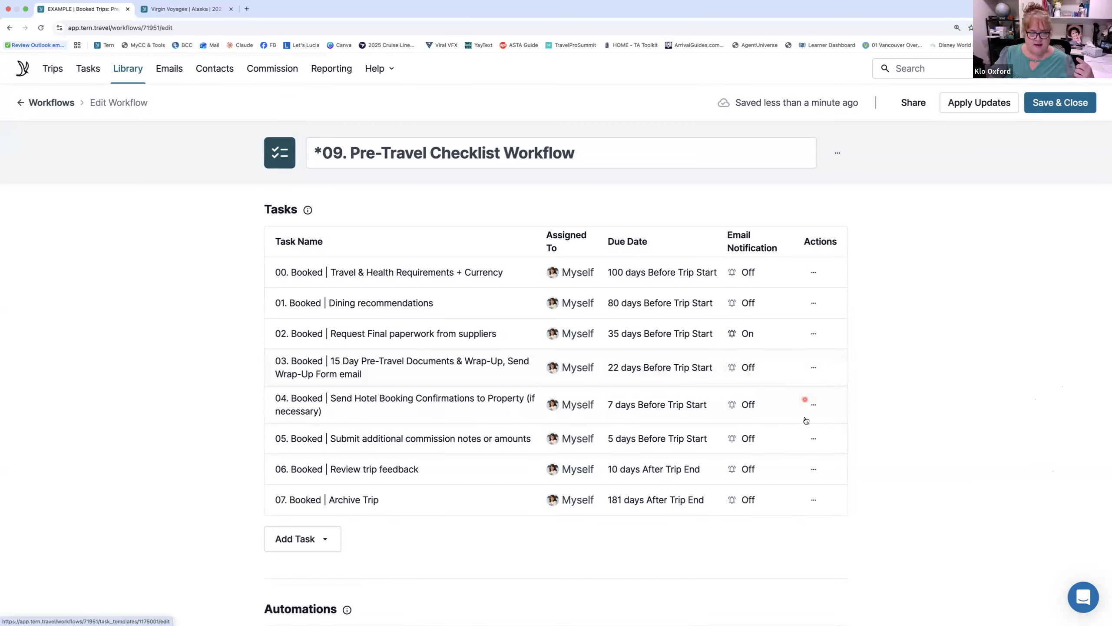
Delete the 05. Submit additional commission notes or amounts, 06. Review trip feedback and 07. Archive Trip tasks from the workflow.
{"action": "left_click", "coordinate": [814, 438]}
{"action": "left_click", "coordinate": [787, 490]}
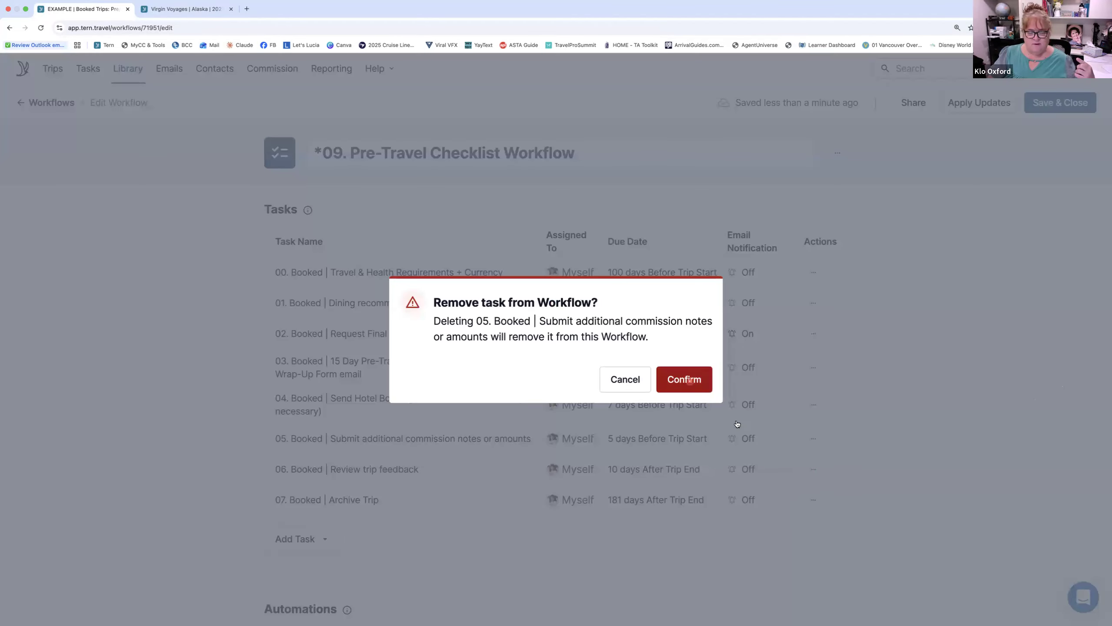
{"action": "left_click", "coordinate": [685, 380]}
{"action": "left_click", "coordinate": [813, 439]}
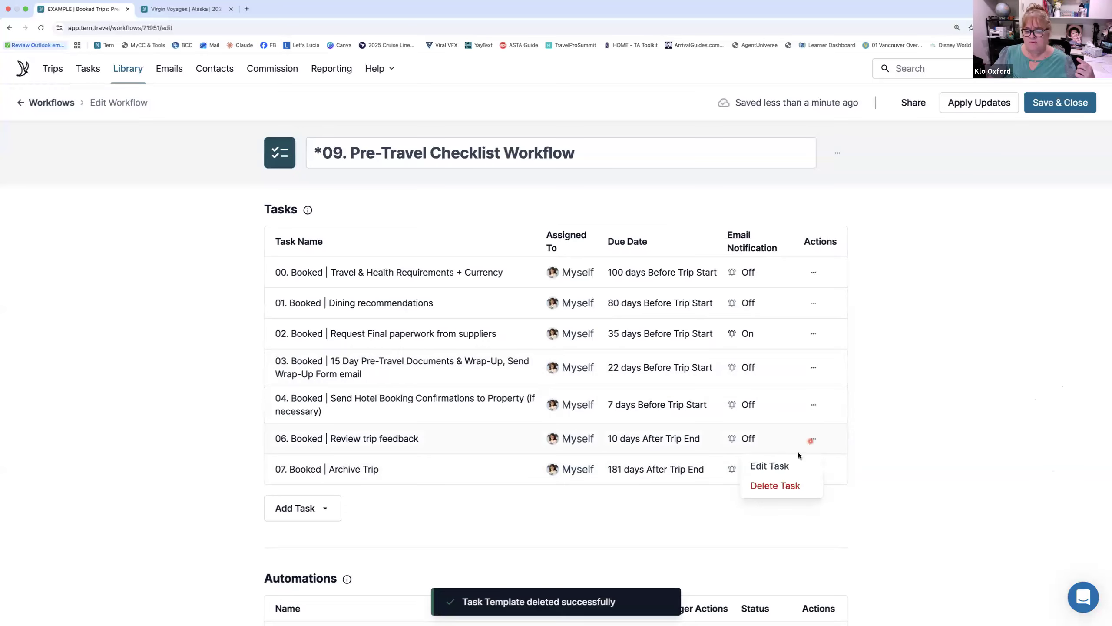
{"action": "left_click", "coordinate": [792, 487]}
{"action": "left_click", "coordinate": [684, 379]}
{"action": "left_click", "coordinate": [812, 439]}
{"action": "left_click", "coordinate": [792, 487]}
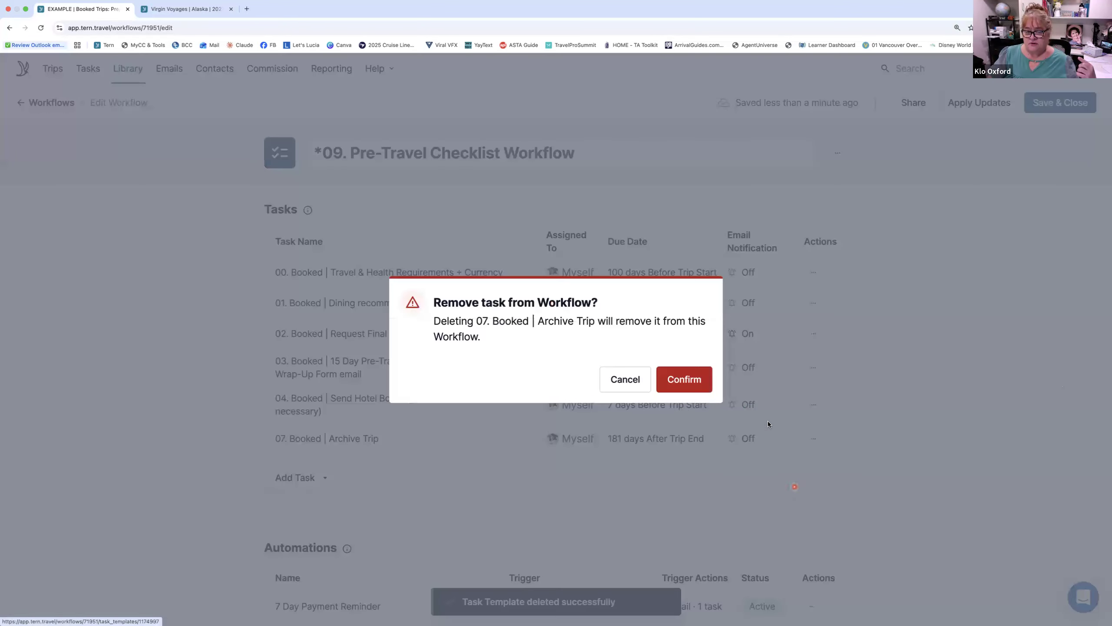
{"action": "left_click", "coordinate": [682, 385]}
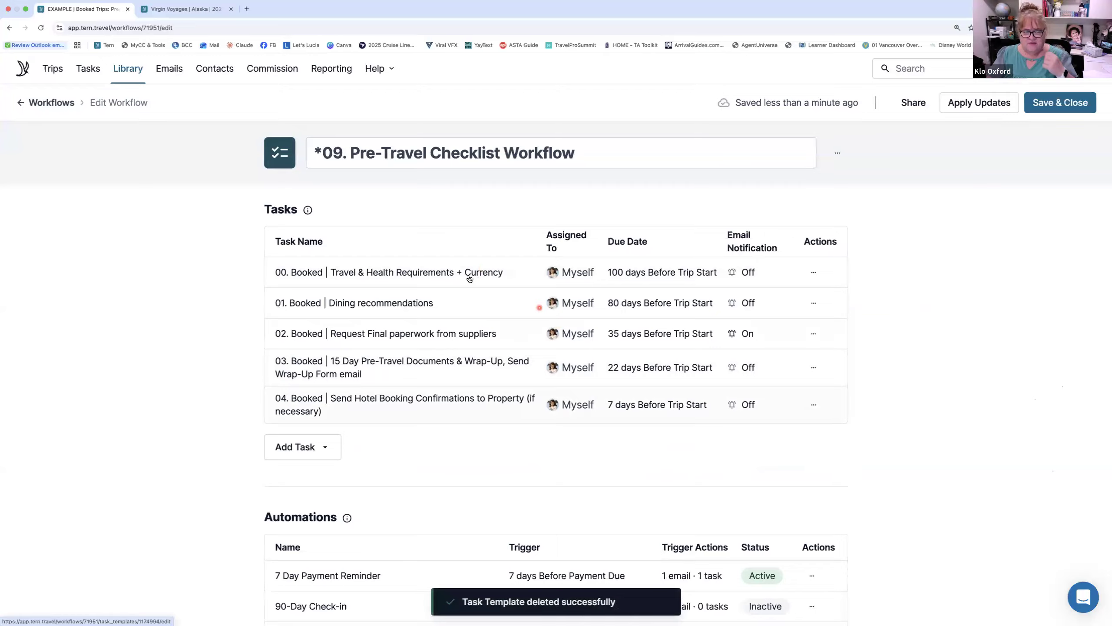
Delete the 00. Booked | Travel & Health Requirements + Currency task from the workflow.
{"action": "left_click", "coordinate": [814, 272]}
{"action": "left_click", "coordinate": [769, 319]}
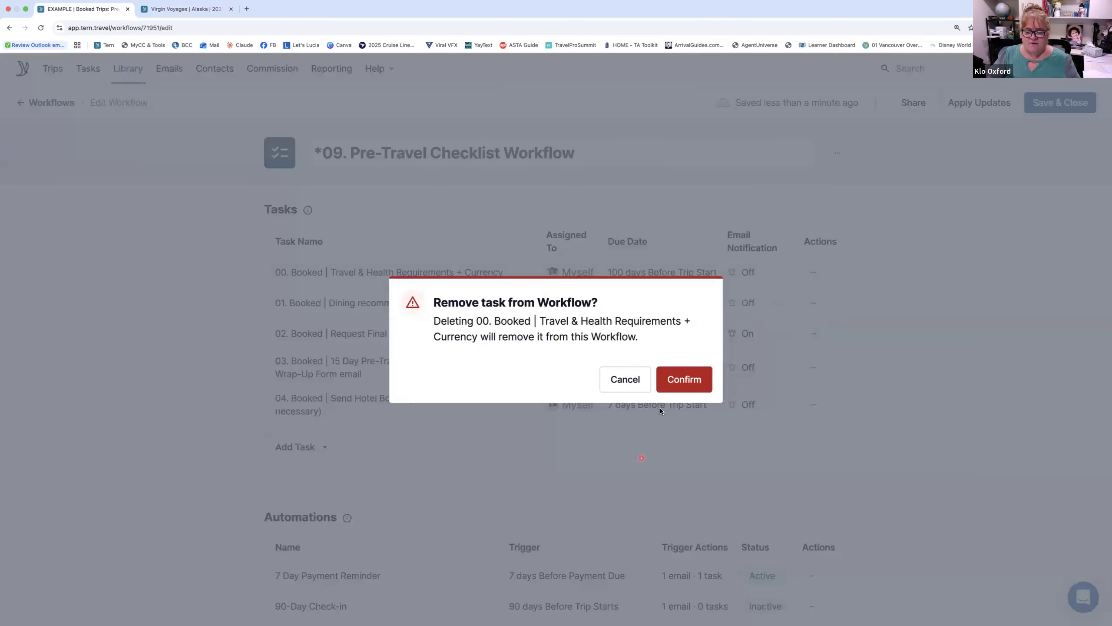
{"action": "left_click", "coordinate": [682, 381]}
Delete the 7 Day Payment Reminder and 90-Day Check-in automations from the *09. Pre-Travel Checklist Workflow.
{"action": "scroll", "coordinate": [674, 421], "scroll_direction": "down", "scroll_amount": 8}
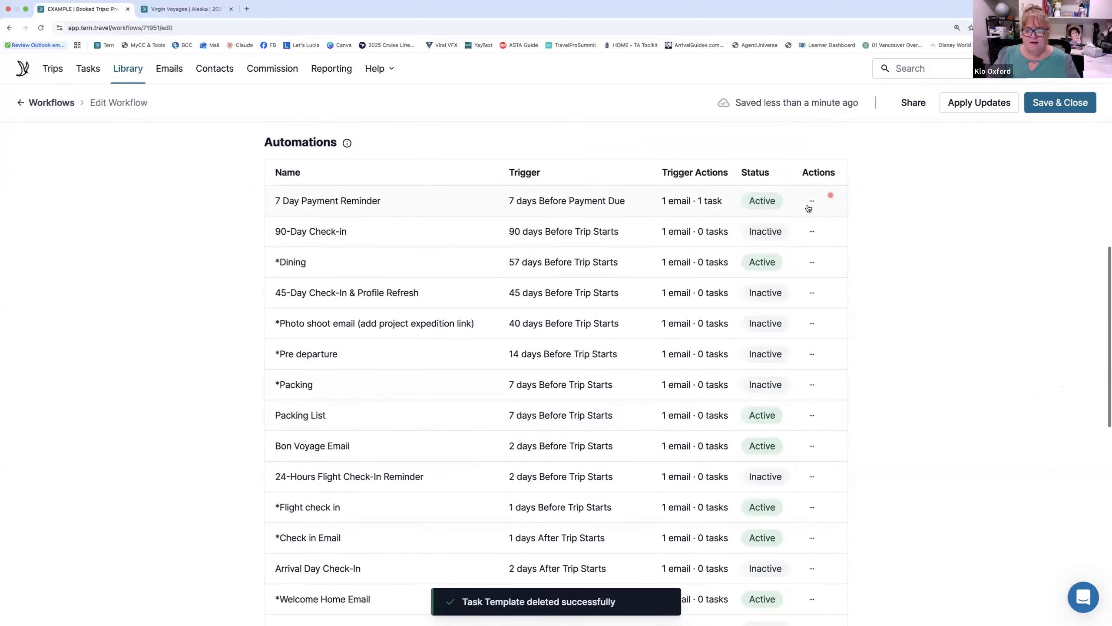
{"action": "left_click", "coordinate": [812, 201]}
{"action": "left_click", "coordinate": [778, 248]}
{"action": "left_click", "coordinate": [683, 372]}
{"action": "left_click", "coordinate": [812, 200]}
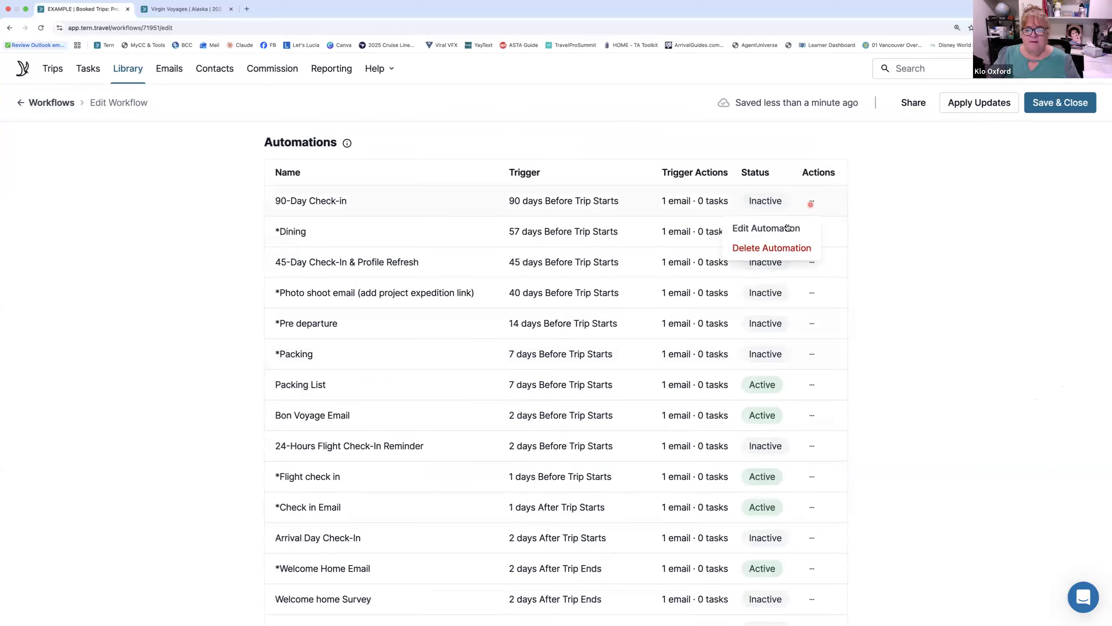
{"action": "left_click", "coordinate": [775, 249]}
{"action": "left_click", "coordinate": [681, 372]}
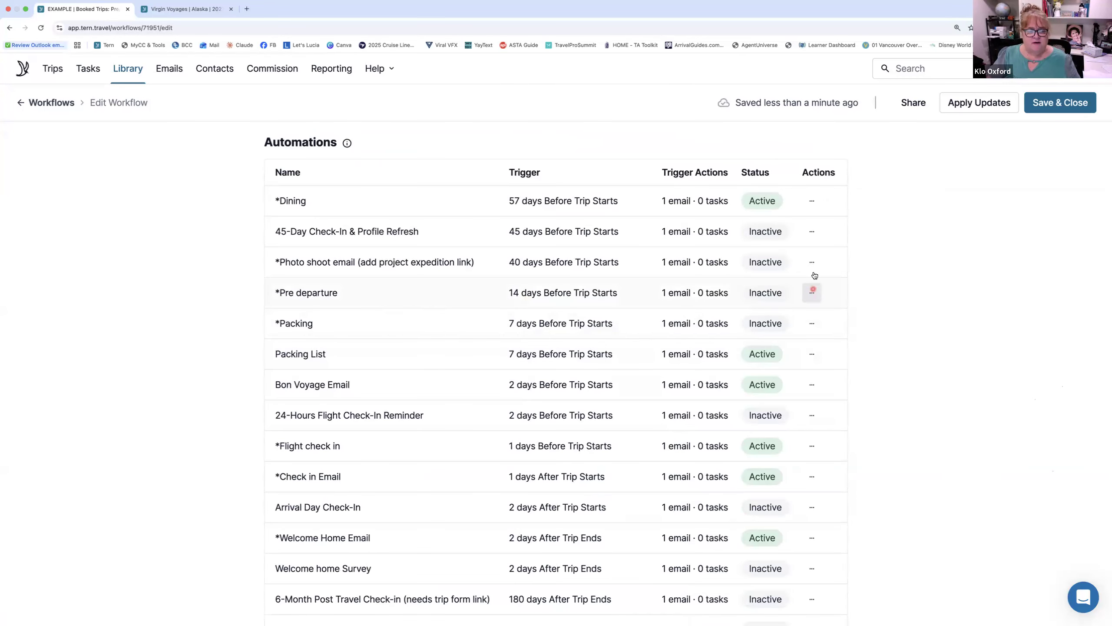
Delete the 45-Day Check-In & Profile Refresh and *Dining automations from the workflow.
{"action": "left_click", "coordinate": [812, 232]}
{"action": "left_click", "coordinate": [768, 280]}
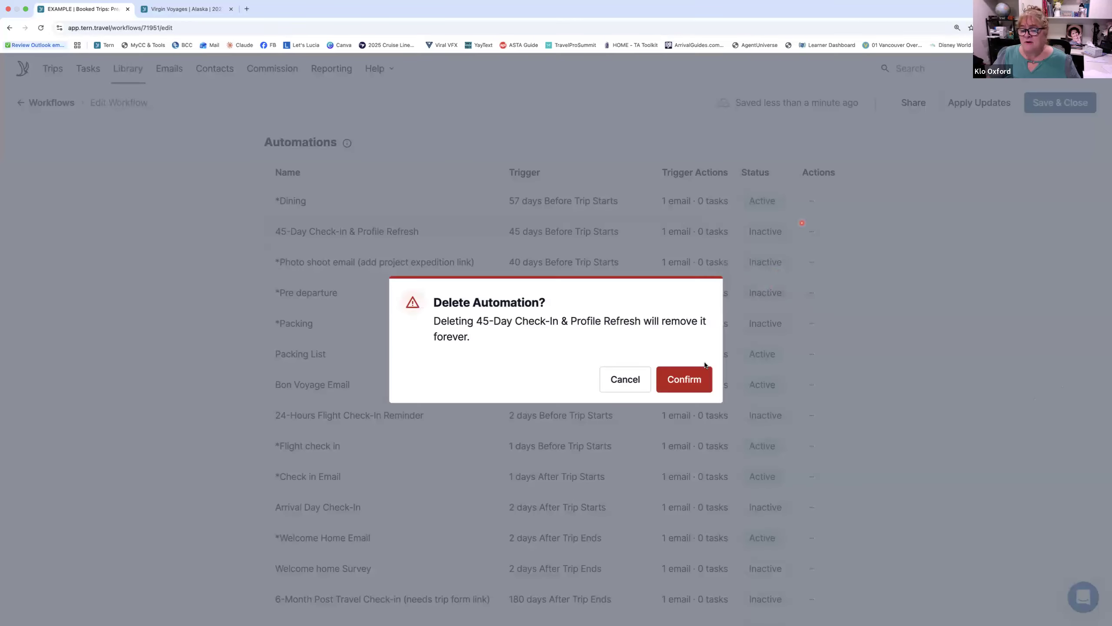
{"action": "left_click", "coordinate": [696, 393]}
{"action": "left_click", "coordinate": [812, 201]}
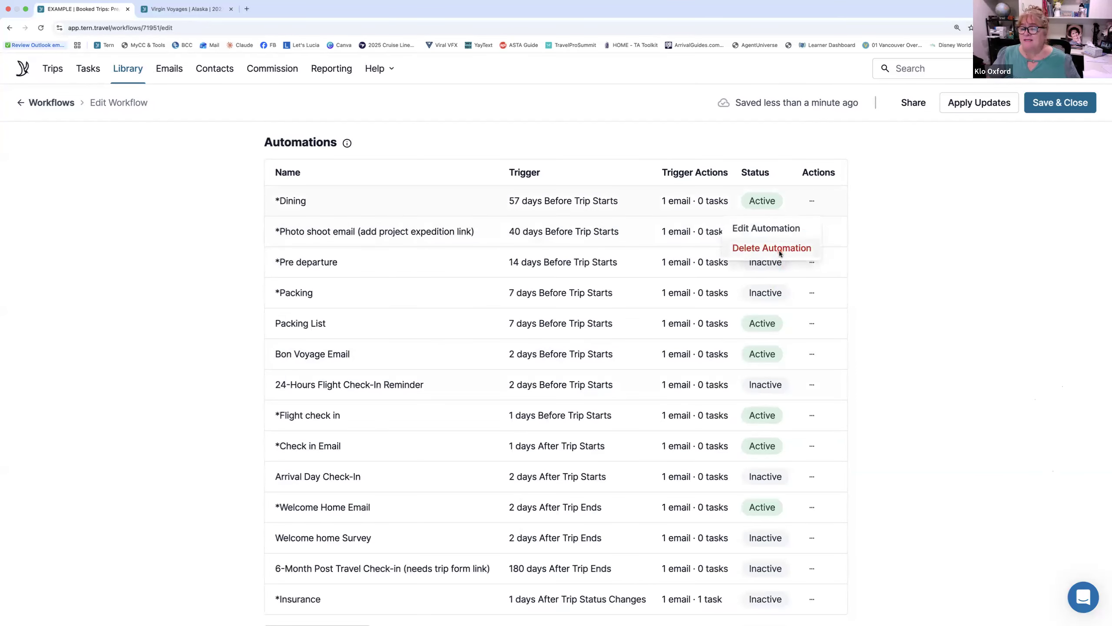
{"action": "left_click", "coordinate": [779, 249]}
{"action": "left_click", "coordinate": [688, 369]}
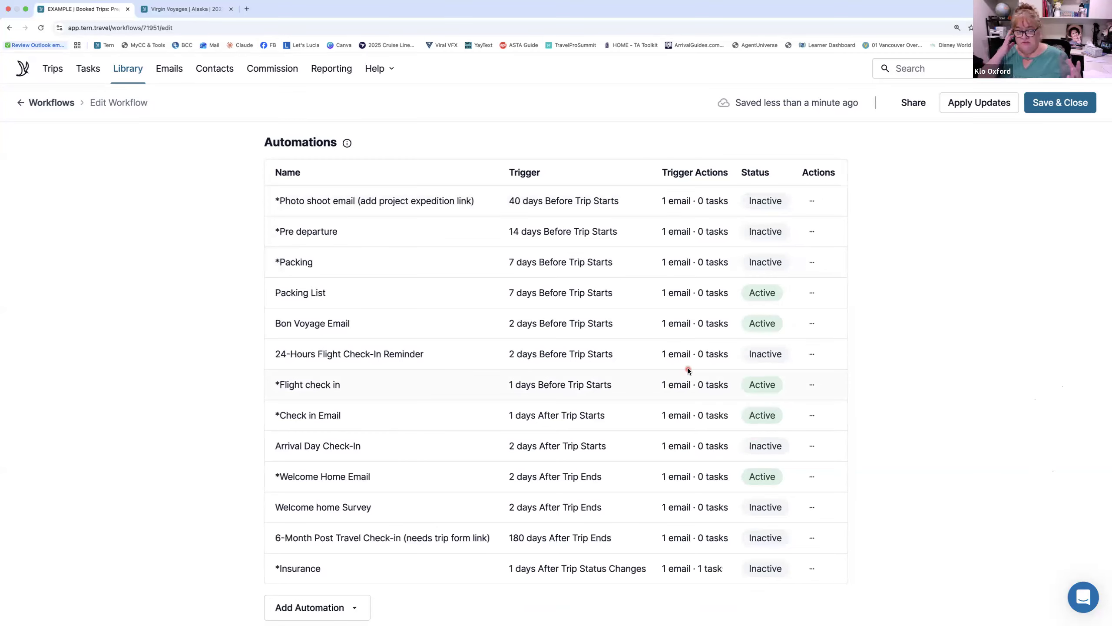
Return to the workflow list and delete the empty 09. Pre-Travel Checklist Workflow that has no asterisk.
{"action": "scroll", "coordinate": [688, 370], "scroll_direction": "up", "scroll_amount": 8}
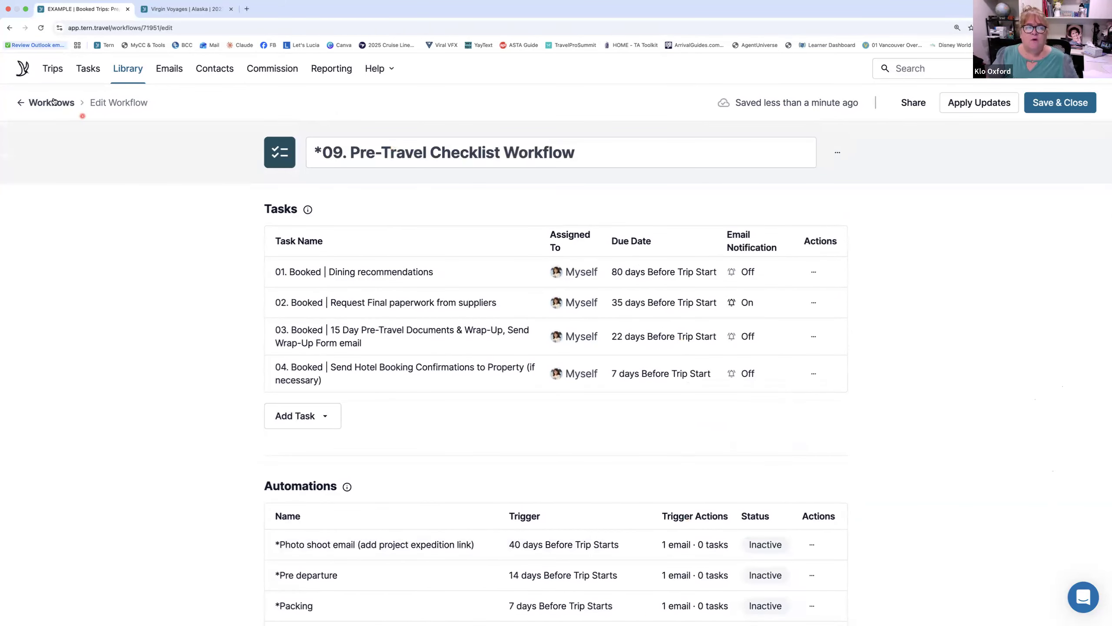
{"action": "left_click", "coordinate": [54, 103]}
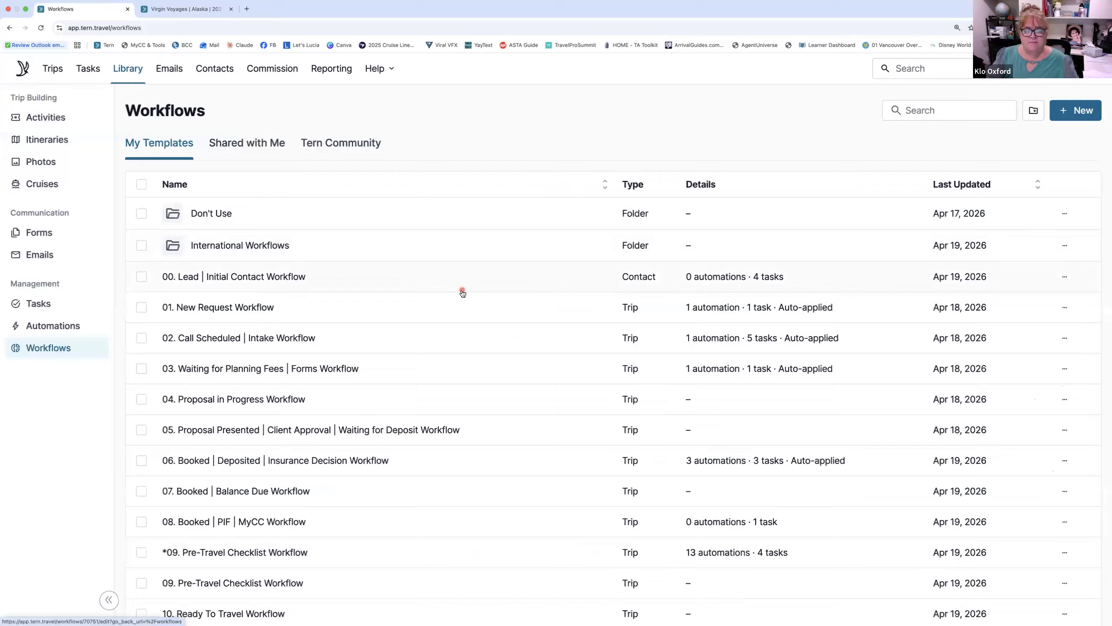
{"action": "scroll", "coordinate": [377, 396], "scroll_direction": "down", "scroll_amount": 2}
{"action": "scroll", "coordinate": [376, 397], "scroll_direction": "down", "scroll_amount": 3}
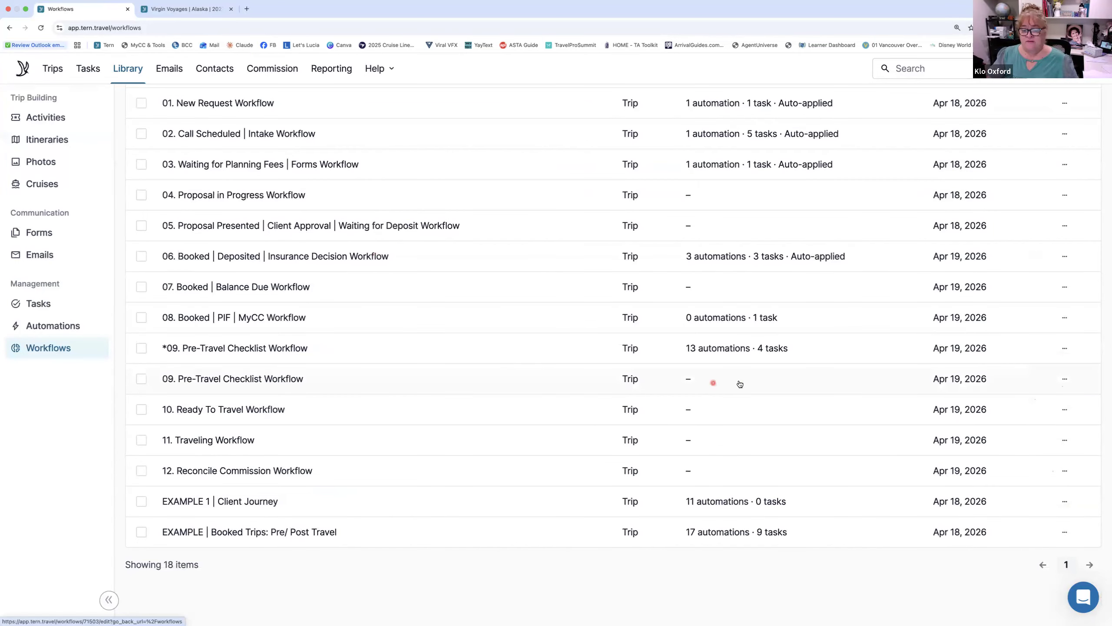
{"action": "left_click", "coordinate": [1064, 378]}
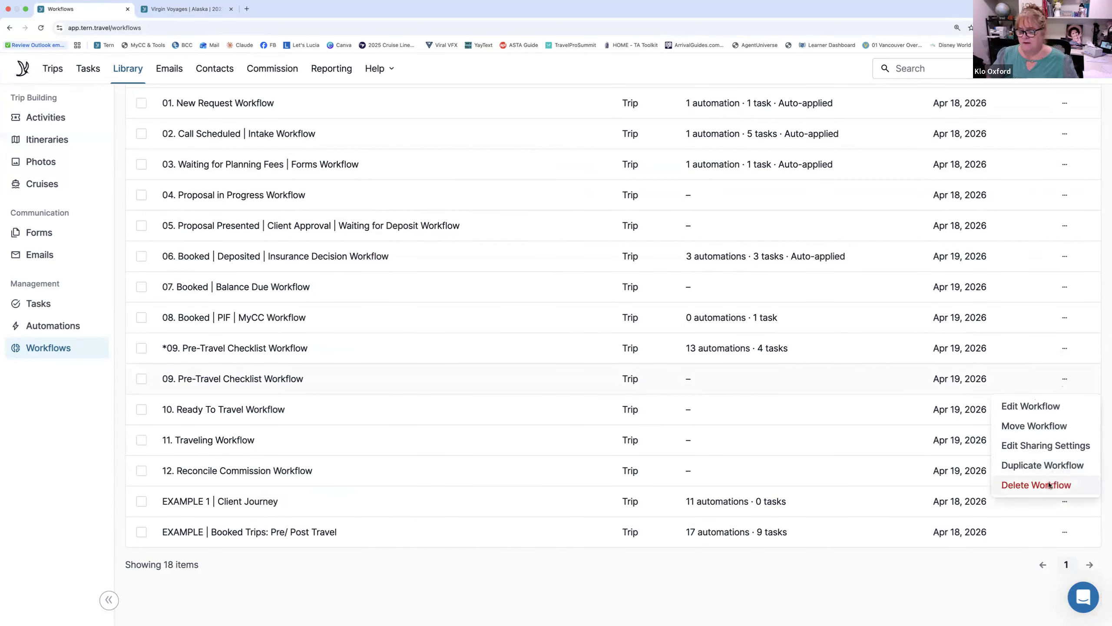
{"action": "left_click", "coordinate": [1053, 484]}
{"action": "left_click", "coordinate": [684, 379]}
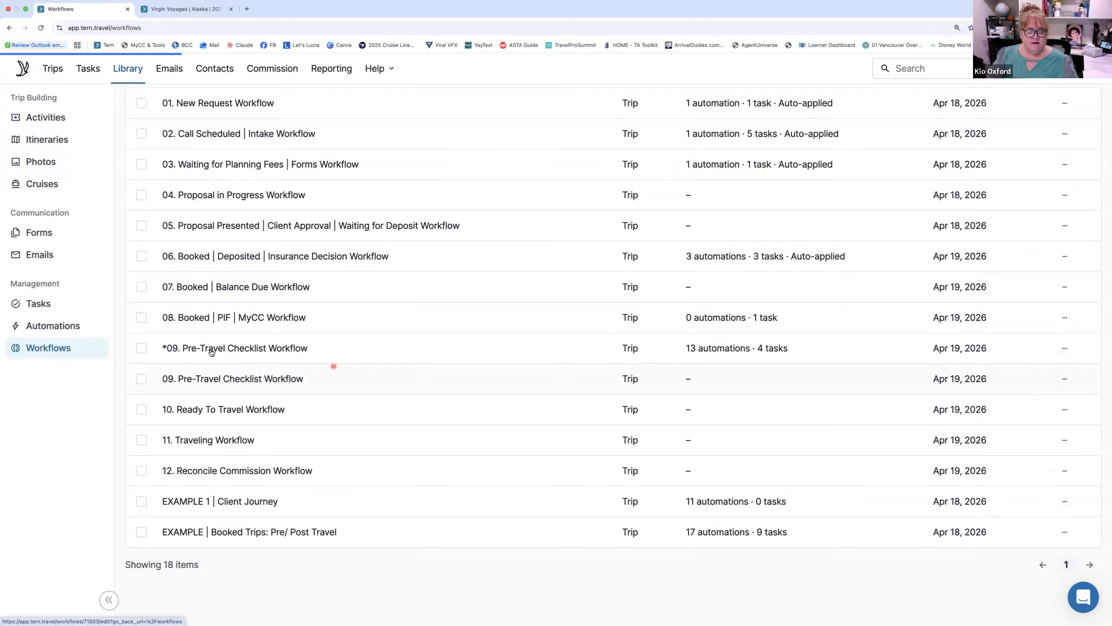
Open the *09. Pre-Travel Checklist Workflow and rename it as 09. Pre-Travel Checklist Workflow.
{"action": "scroll", "coordinate": [216, 465], "scroll_direction": "down", "scroll_amount": 2}
{"action": "left_click", "coordinate": [217, 481]}
{"action": "left_click", "coordinate": [321, 152]}
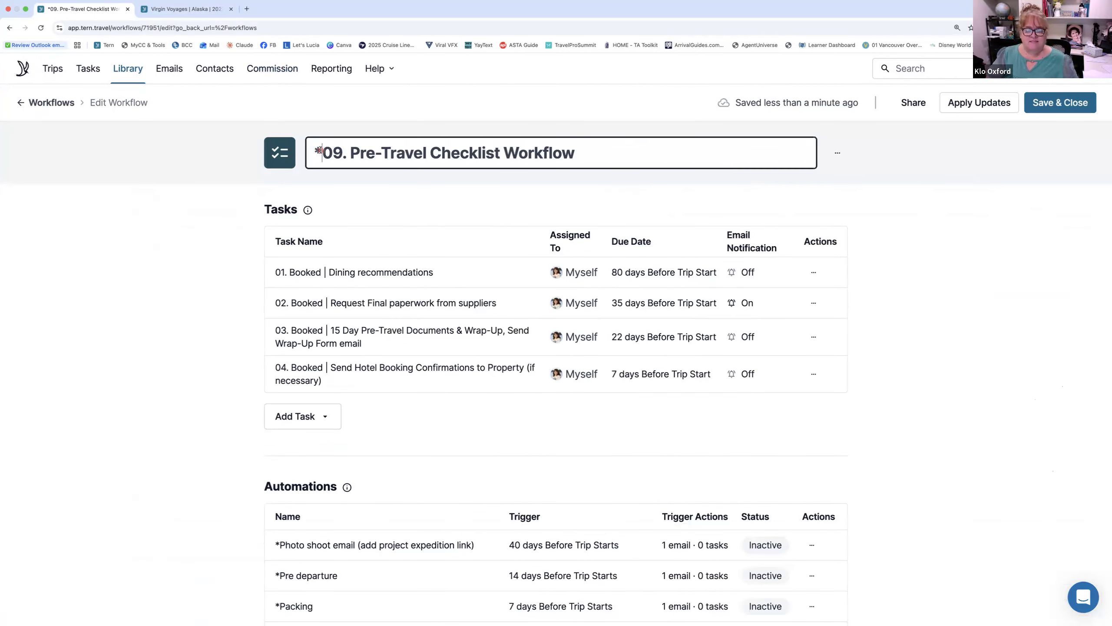
{"action": "key", "text": "BackSpace"}
{"action": "left_click", "coordinate": [166, 303]}
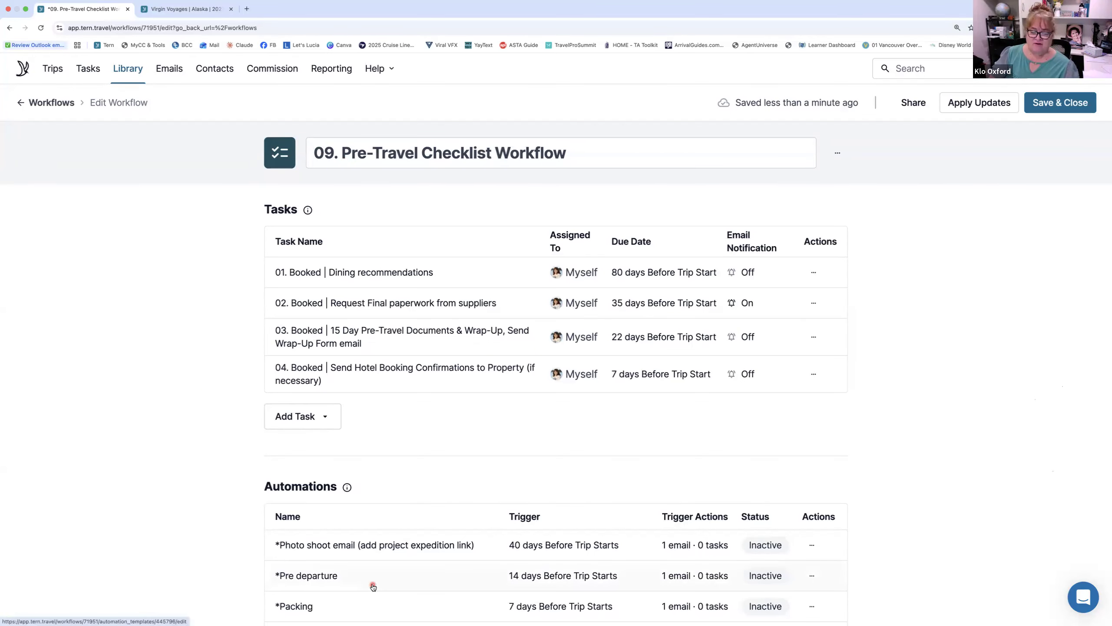
Review the workflow's remaining tasks and automations, and return to the workflow list.
{"action": "scroll", "coordinate": [370, 586], "scroll_direction": "down", "scroll_amount": 5}
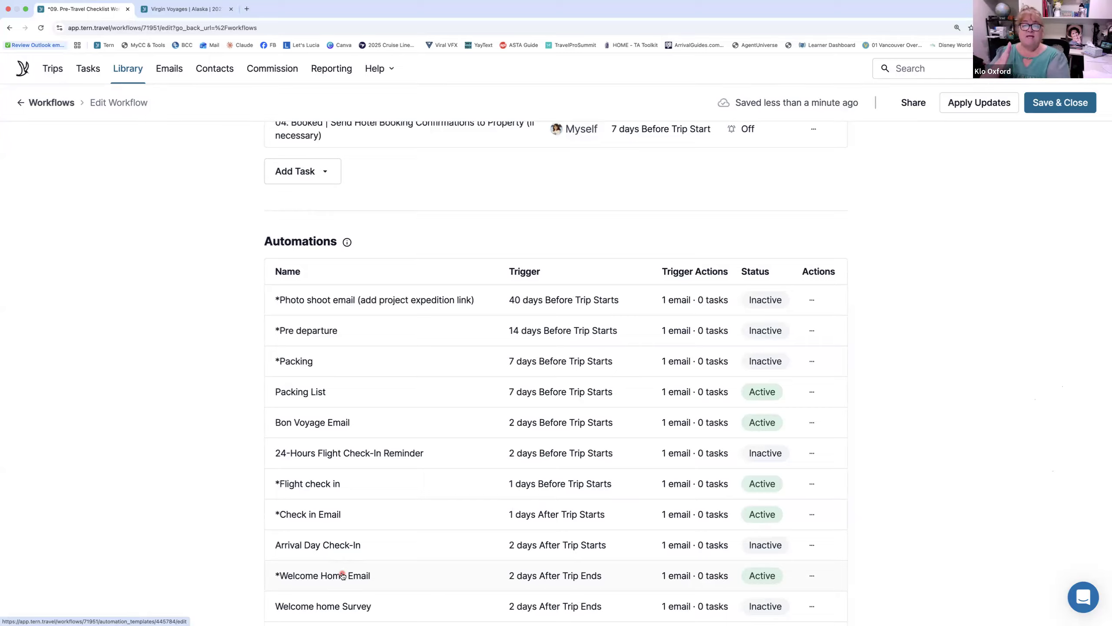
{"action": "scroll", "coordinate": [343, 575], "scroll_direction": "up", "scroll_amount": 6}
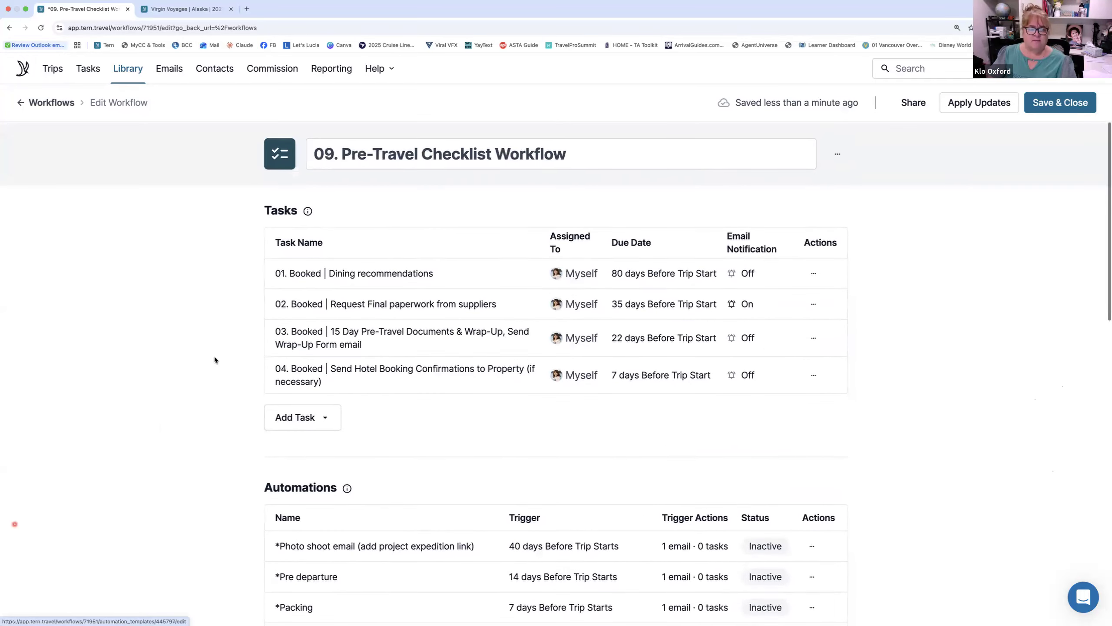
{"action": "left_click", "coordinate": [51, 103]}
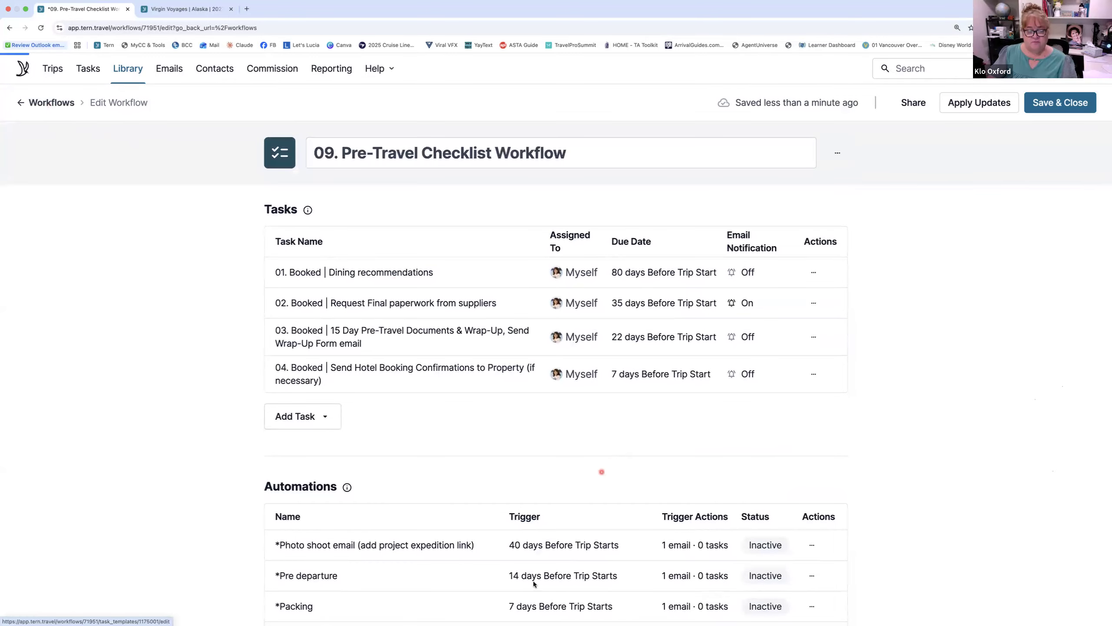
{"action": "scroll", "coordinate": [253, 520], "scroll_direction": "down", "scroll_amount": 4}
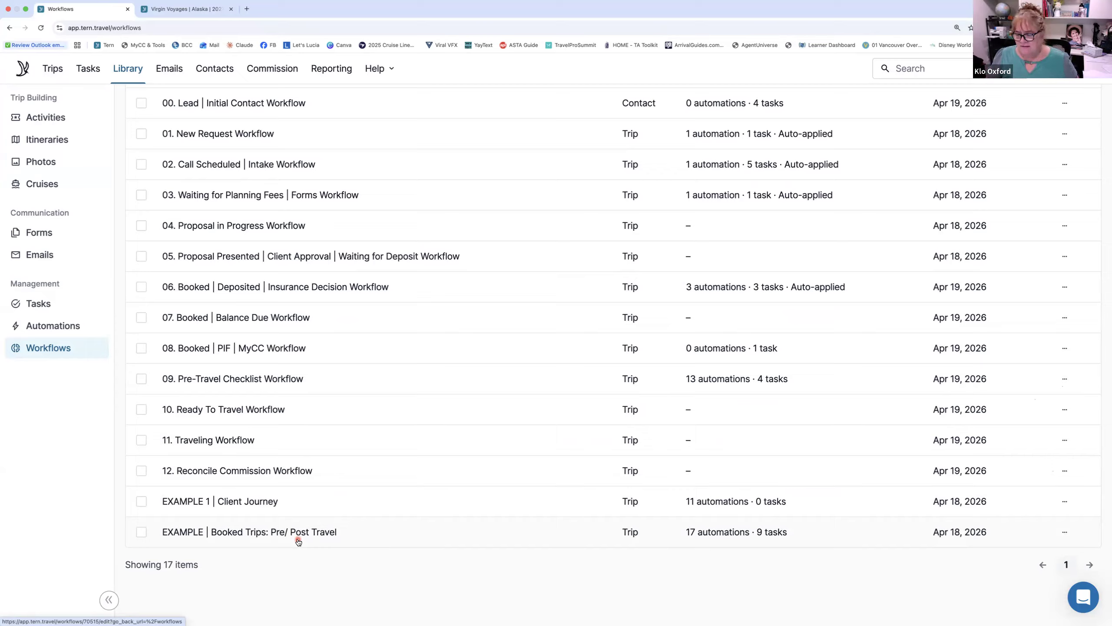
Go to the library's email templates and open the Don't Use folder.
{"action": "left_click", "coordinate": [69, 255]}
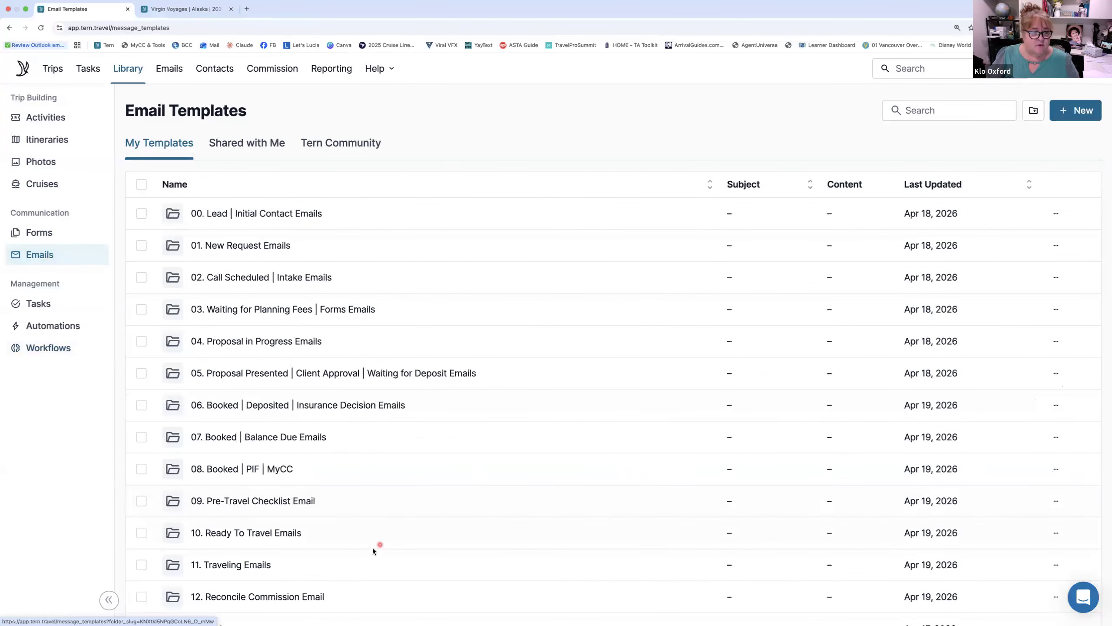
{"action": "scroll", "coordinate": [372, 547], "scroll_direction": "down", "scroll_amount": 3}
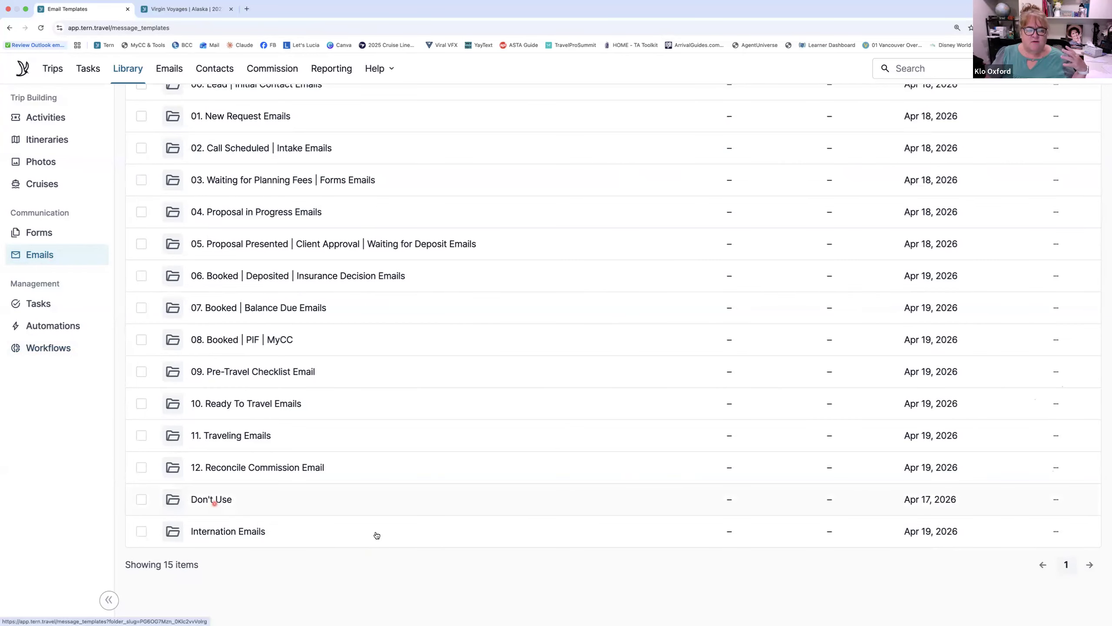
{"action": "left_click", "coordinate": [211, 499]}
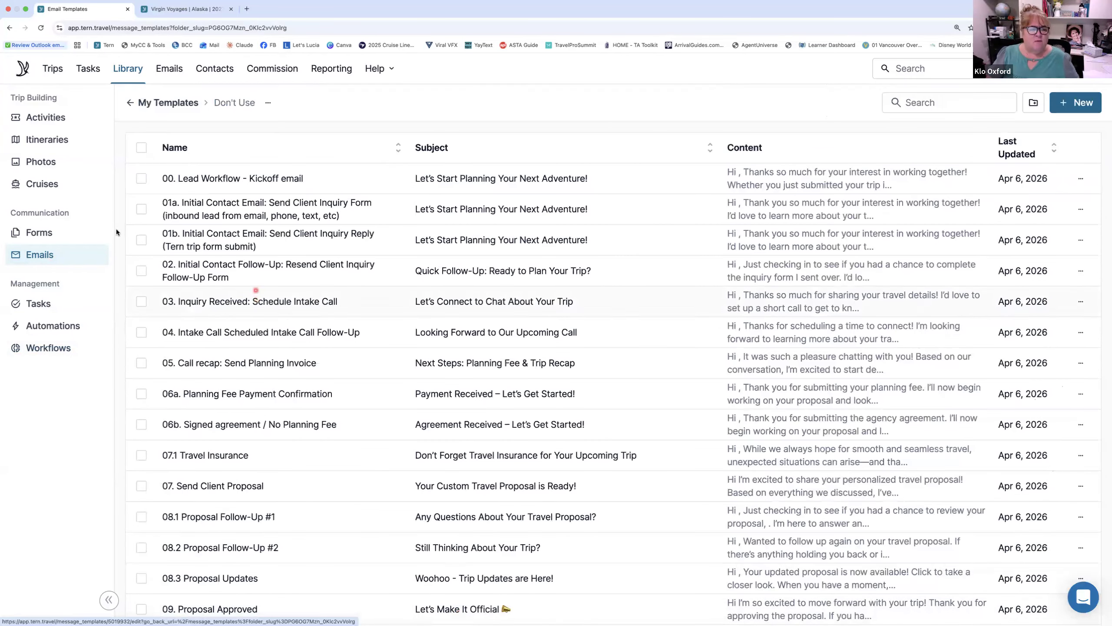
Move the 07. Send Client Proposal, 08.1 Proposal Follow-Up #1 and 08.2 Proposal Follow-Up #2 templates to the 04. Proposal in Progress Emails folder.
{"action": "scroll", "coordinate": [181, 455], "scroll_direction": "down", "scroll_amount": 5}
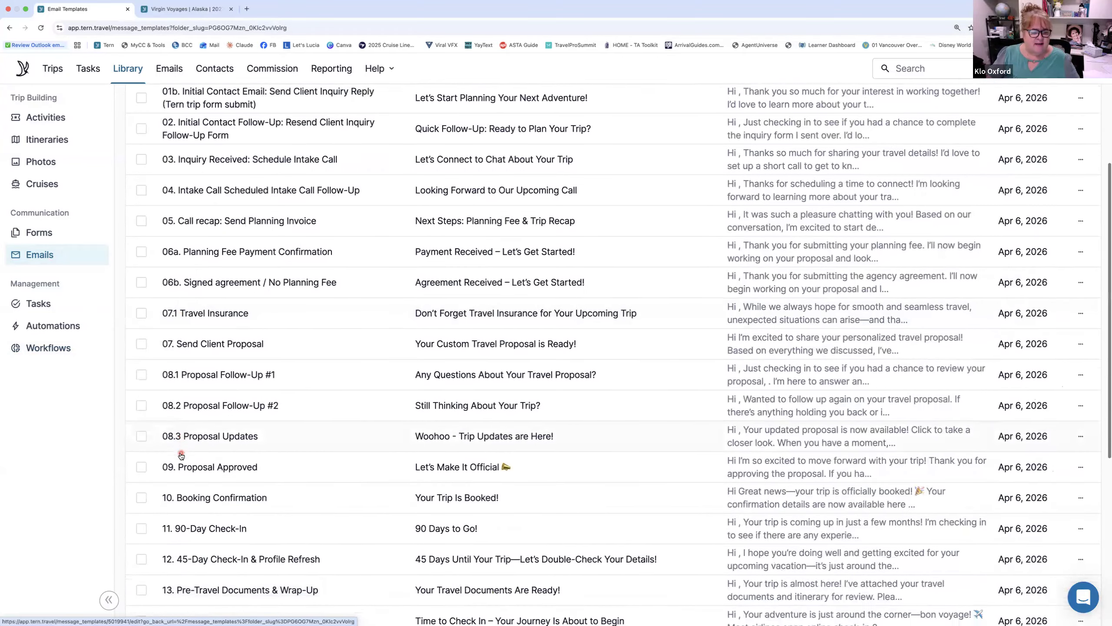
{"action": "left_click", "coordinate": [141, 342]}
{"action": "left_click", "coordinate": [141, 373]}
{"action": "left_click", "coordinate": [142, 404]}
{"action": "left_click", "coordinate": [141, 404]}
{"action": "left_click", "coordinate": [141, 312]}
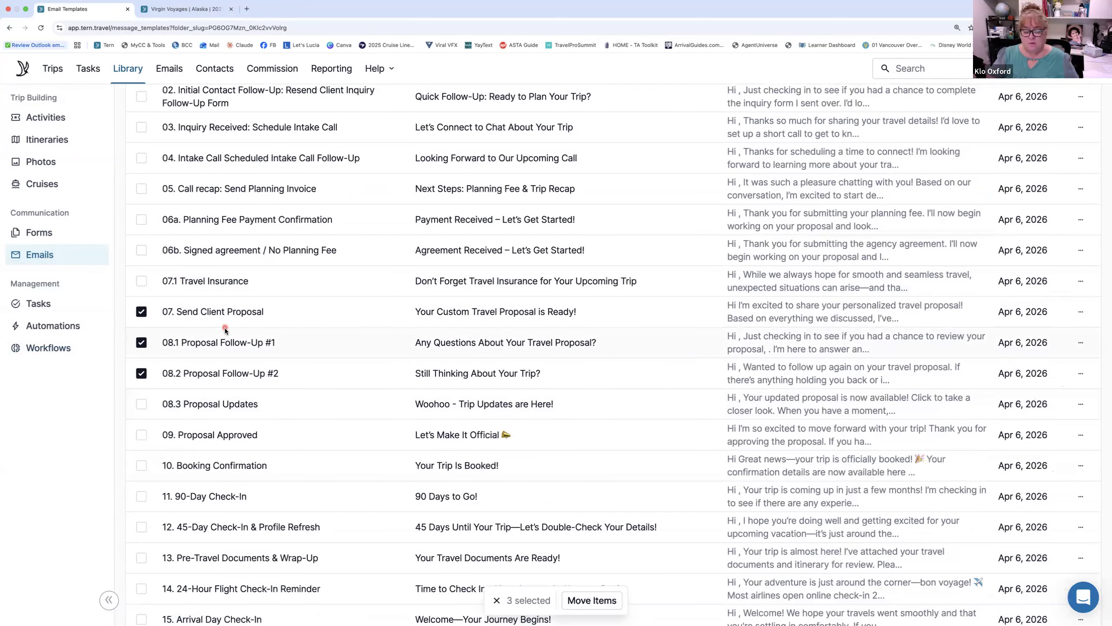
{"action": "left_click", "coordinate": [587, 601]}
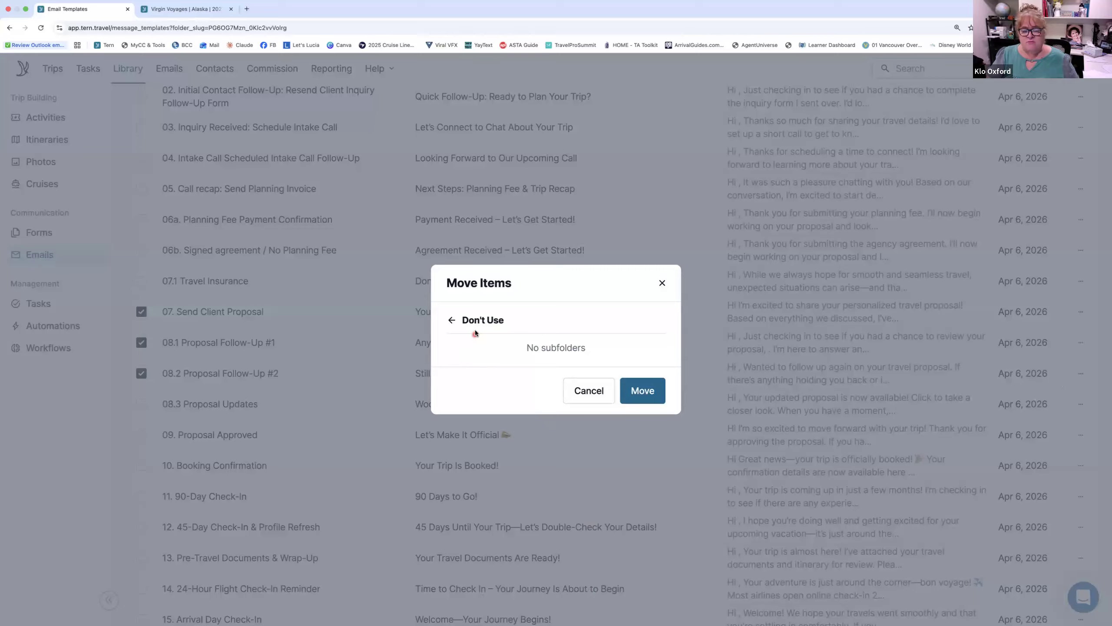
{"action": "left_click", "coordinate": [449, 320]}
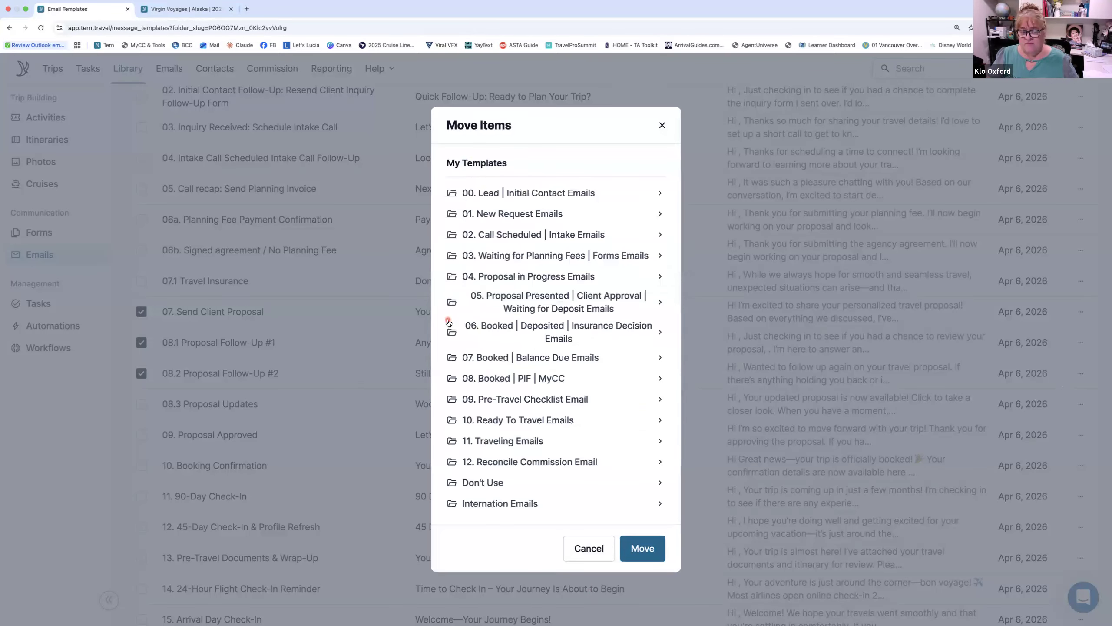
{"action": "left_click", "coordinate": [521, 280]}
{"action": "left_click", "coordinate": [643, 397]}
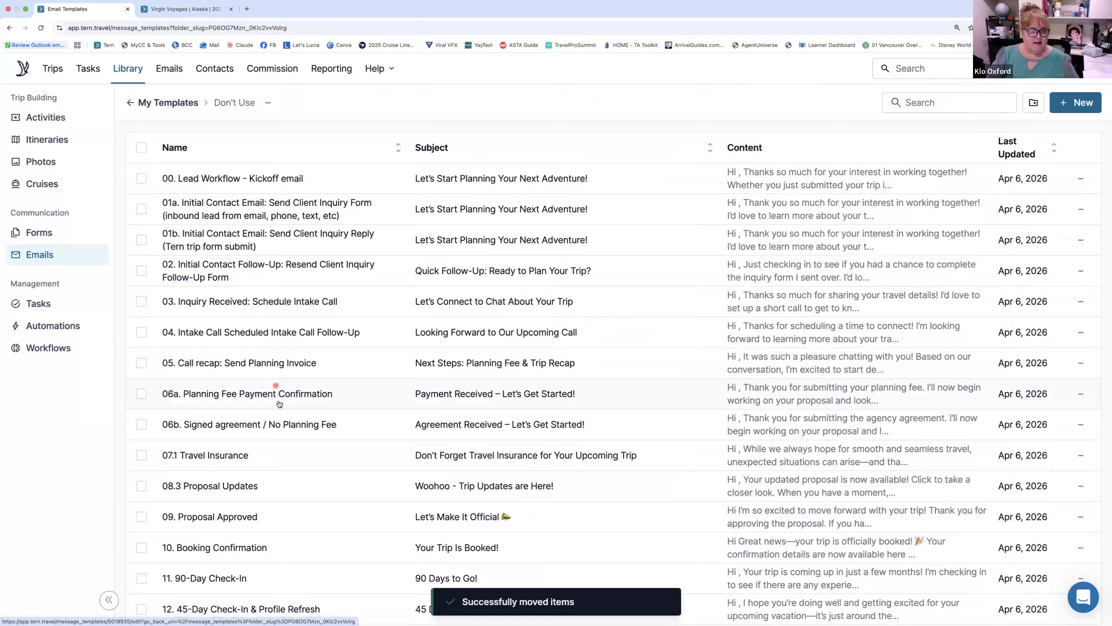
Check the moved templates in the 04. Proposal in Progress Emails folder and return to the Email Templates list.
{"action": "left_click", "coordinate": [163, 103]}
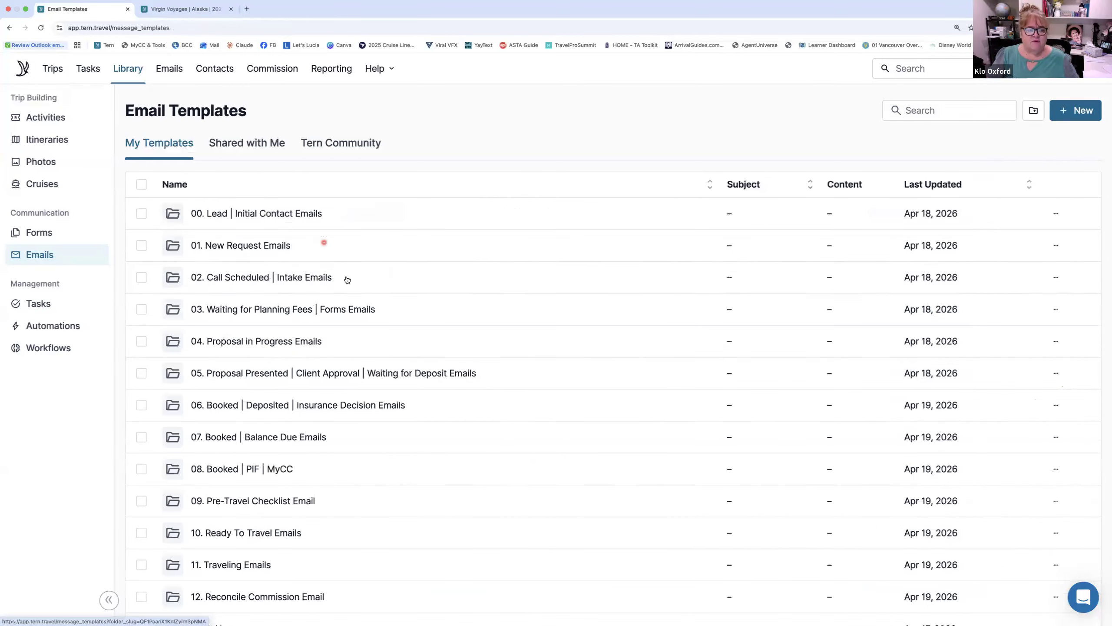
{"action": "left_click", "coordinate": [254, 342]}
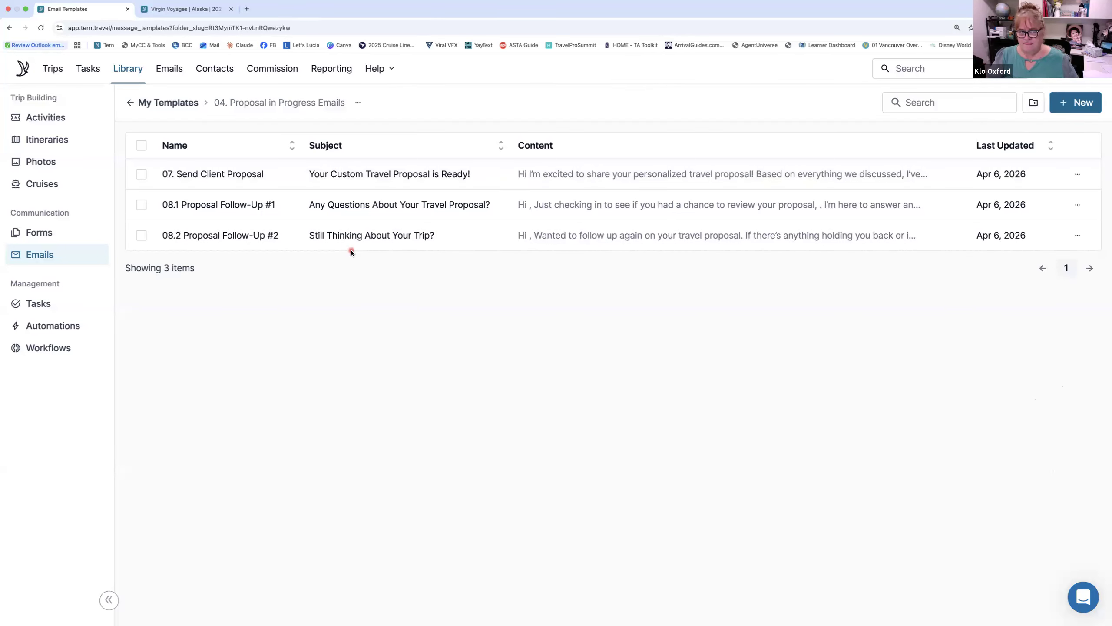
{"action": "left_click", "coordinate": [130, 105]}
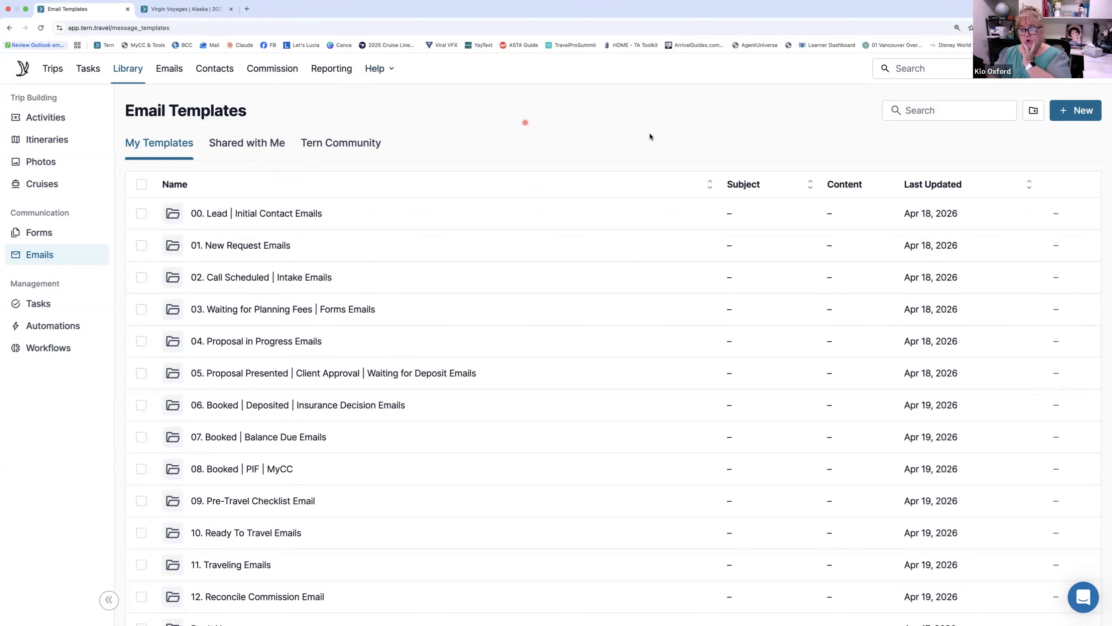
Switch to the Safari window with the Tern training lesson on the Google Chrome Extension.
{"action": "key", "text": "ctrl+Up"}
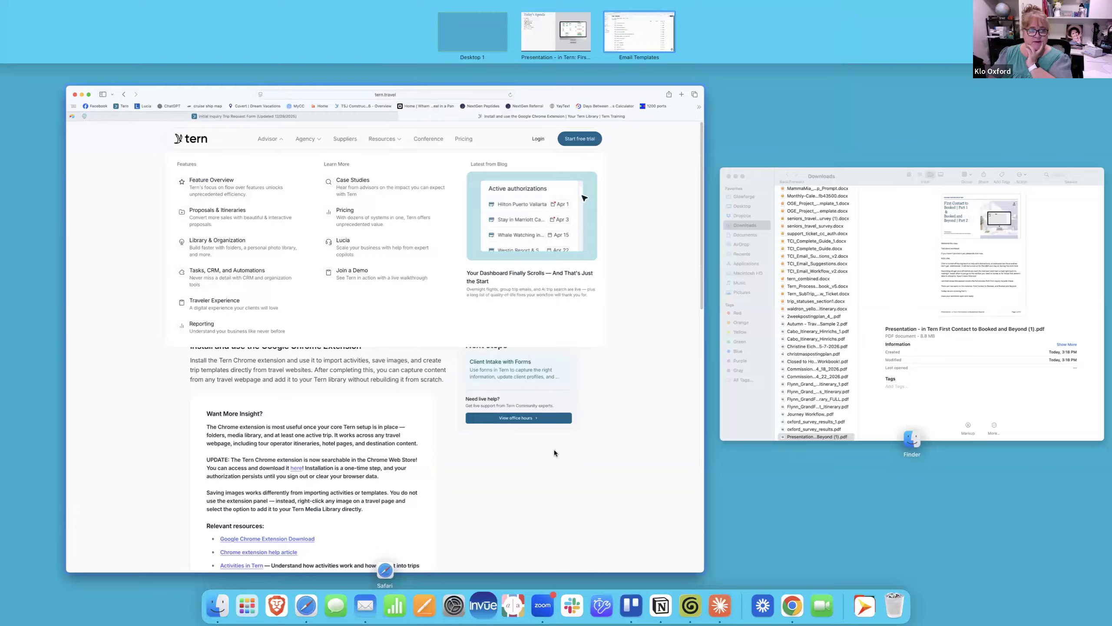
{"action": "left_click", "coordinate": [555, 450]}
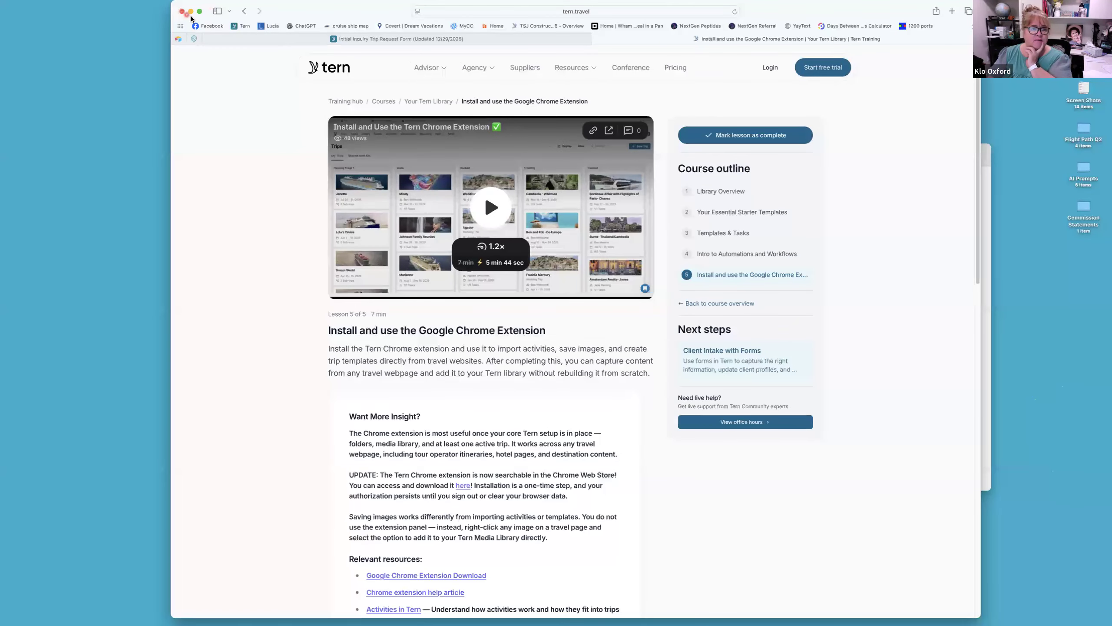
Quit Safari and Google Chrome, and close the Finder window showing the Downloads folder.
{"action": "left_click", "coordinate": [189, 11]}
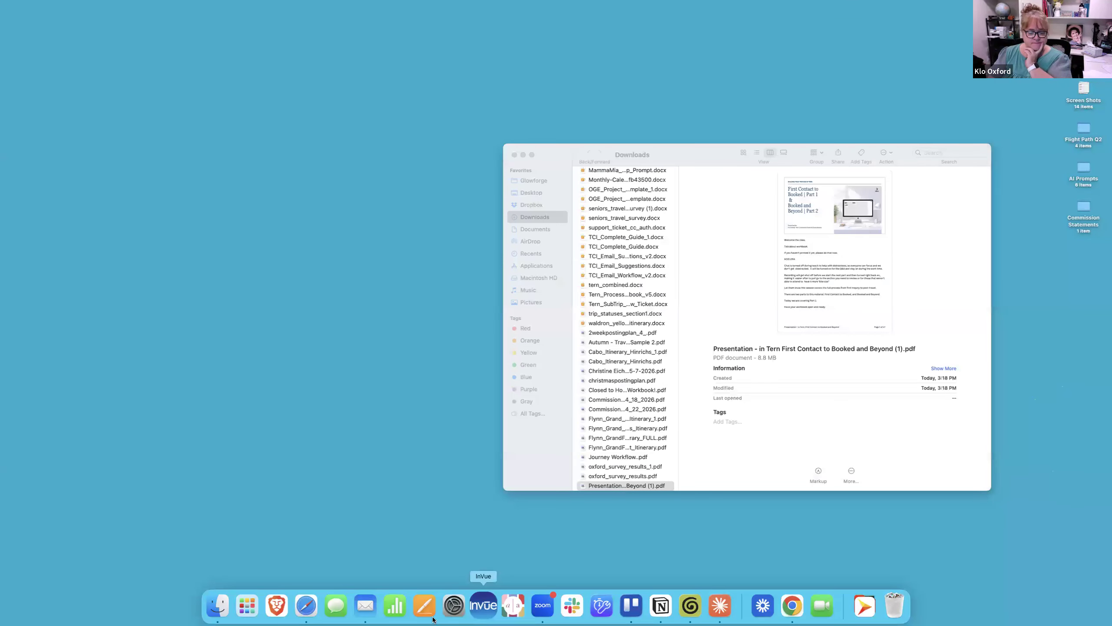
{"action": "right_click", "coordinate": [314, 603]}
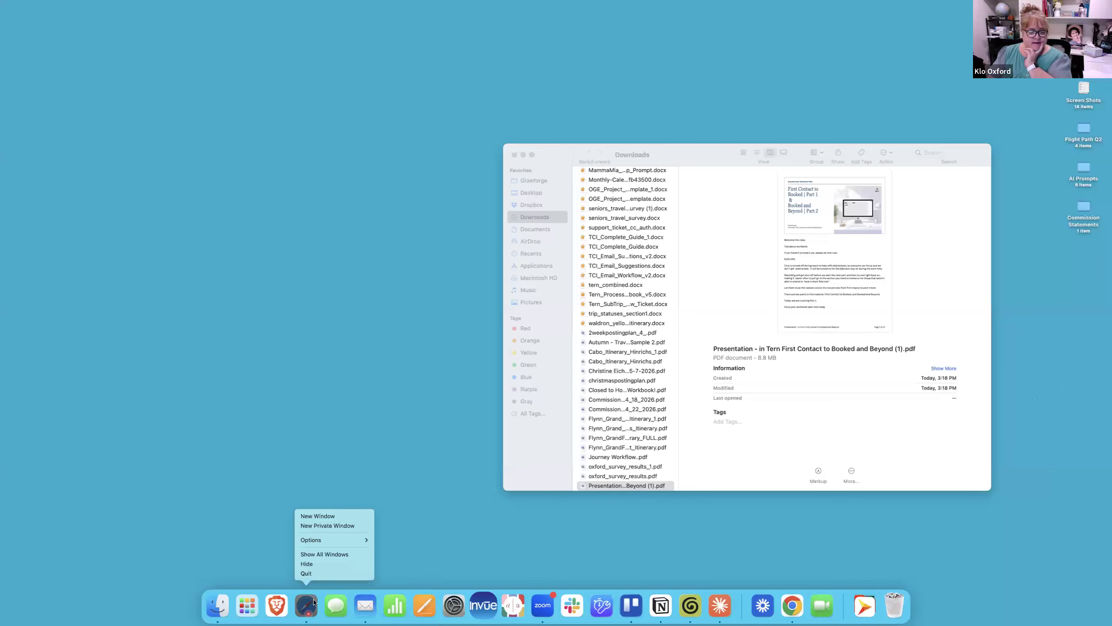
{"action": "left_click", "coordinate": [309, 573]}
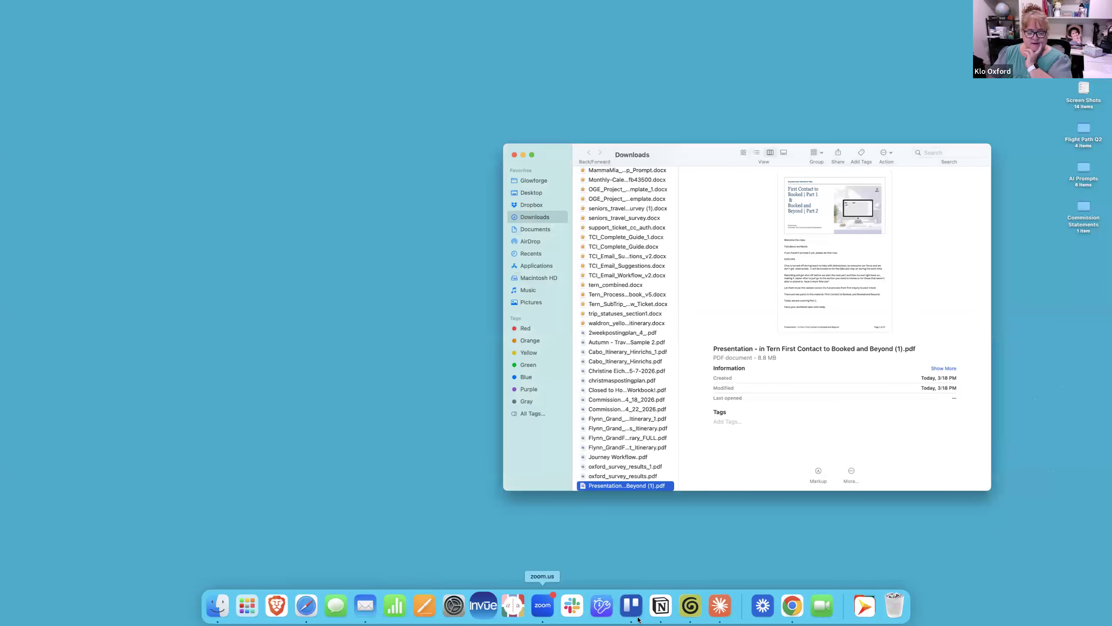
{"action": "right_click", "coordinate": [794, 609]}
{"action": "left_click", "coordinate": [796, 573]}
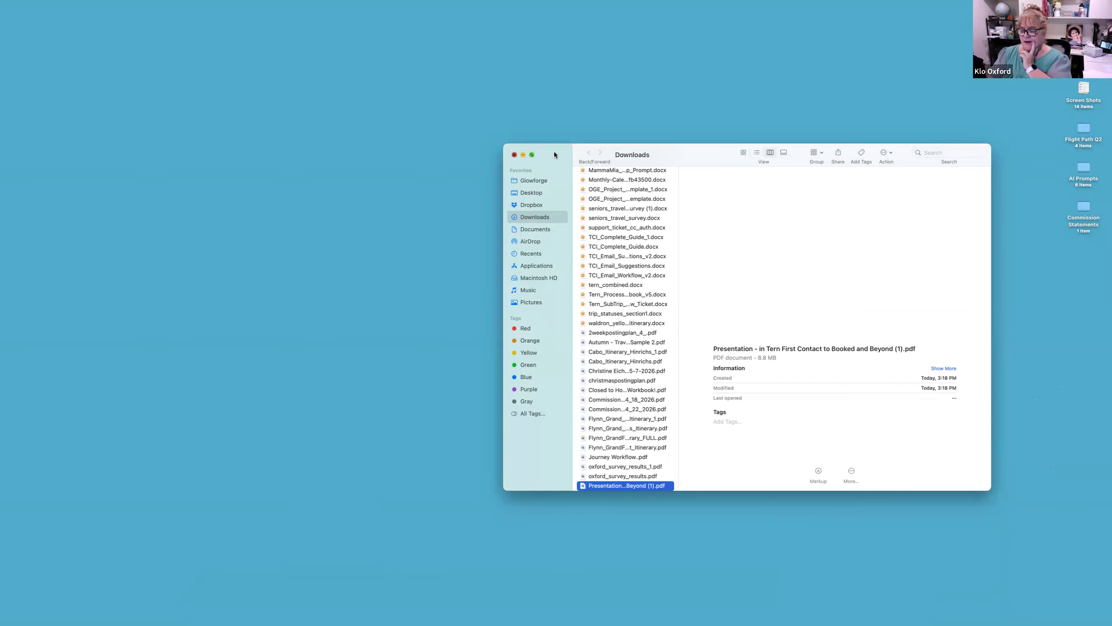
{"action": "left_click", "coordinate": [514, 155]}
Relaunch Google Chrome and choose a user profile for a new window.
{"action": "mouse_move", "coordinate": [520, 618]}
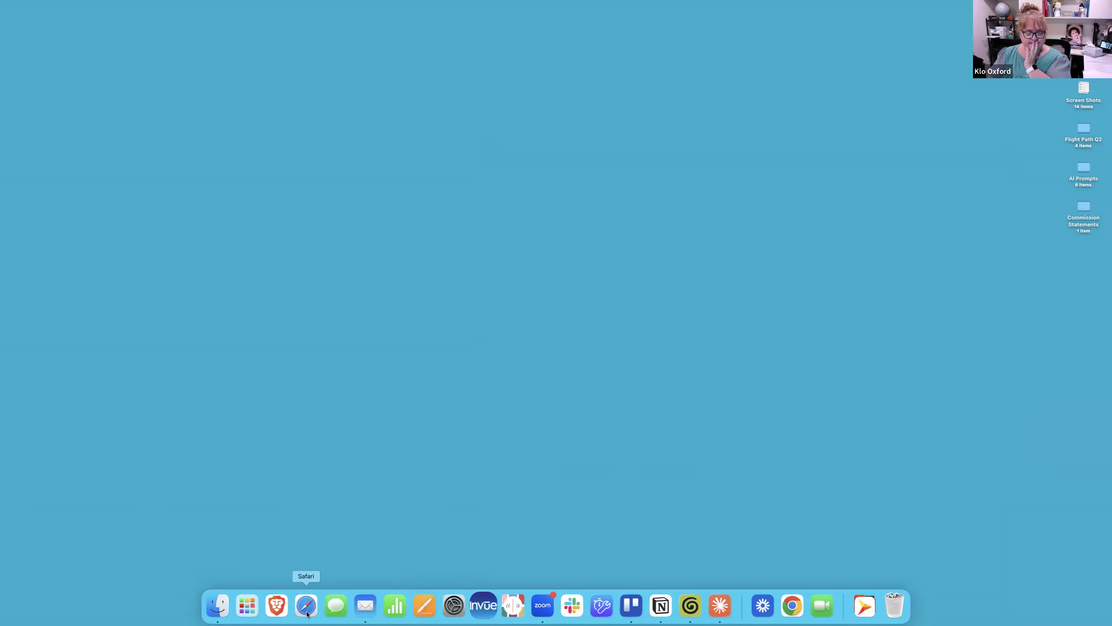
{"action": "left_click", "coordinate": [791, 605]}
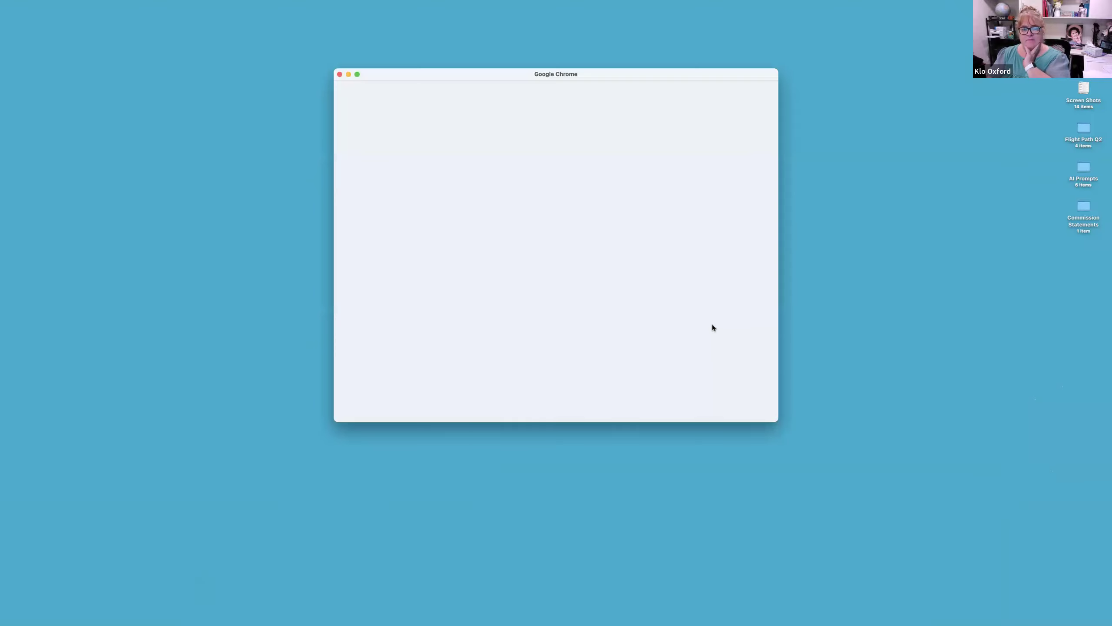
{"action": "left_click", "coordinate": [479, 275]}
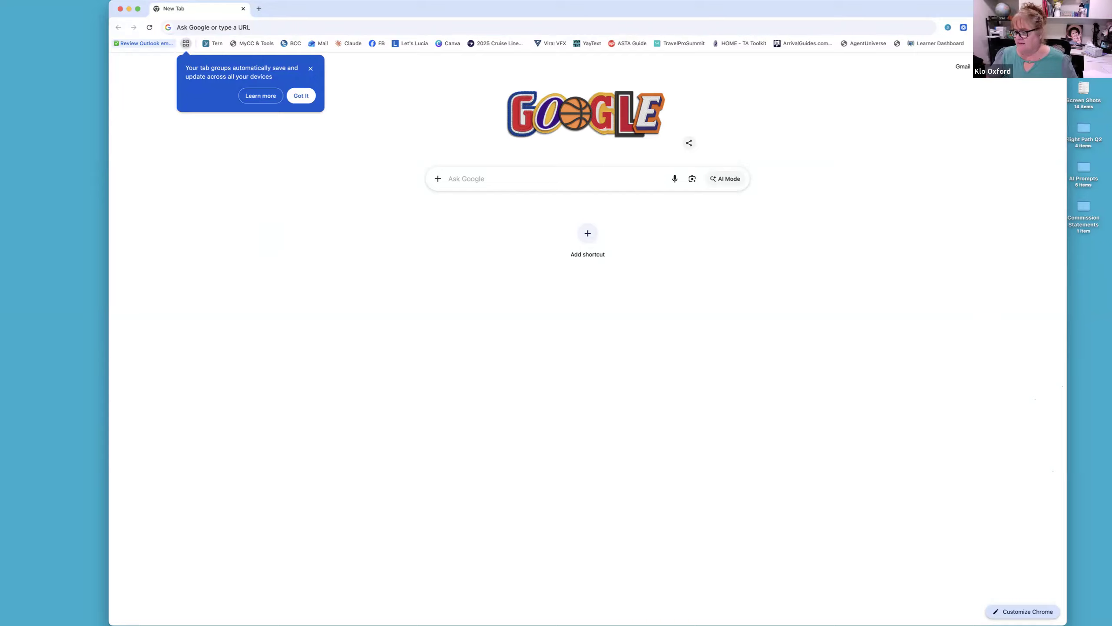
Go to emailmeform.com, open its login page and dismiss the tab groups notice.
{"action": "left_click", "coordinate": [263, 24]}
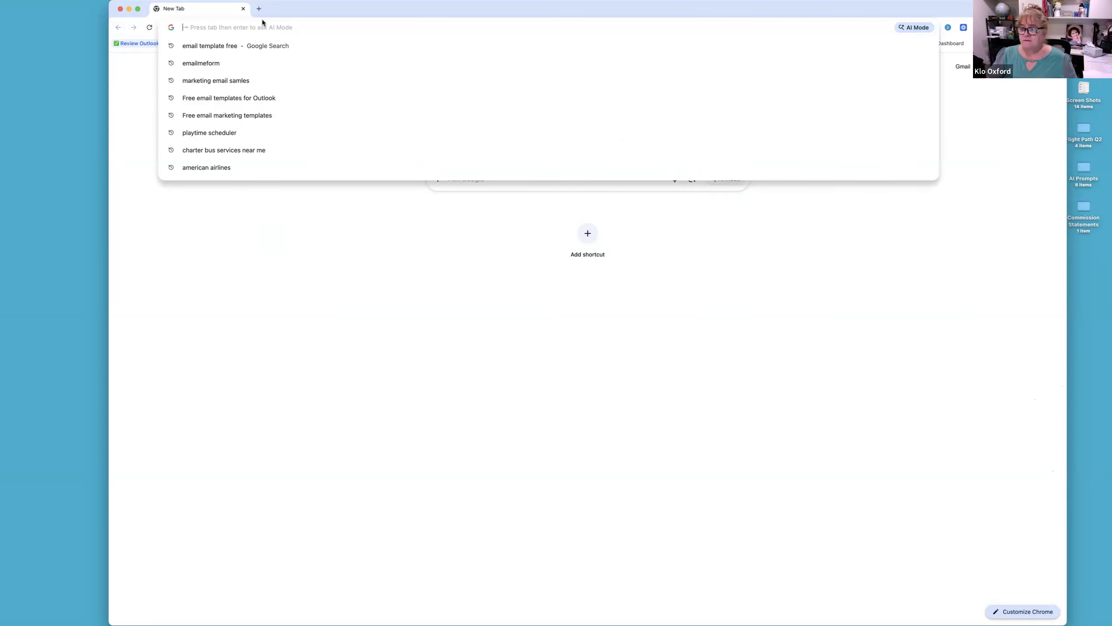
{"action": "type", "text": "emailmeform"}
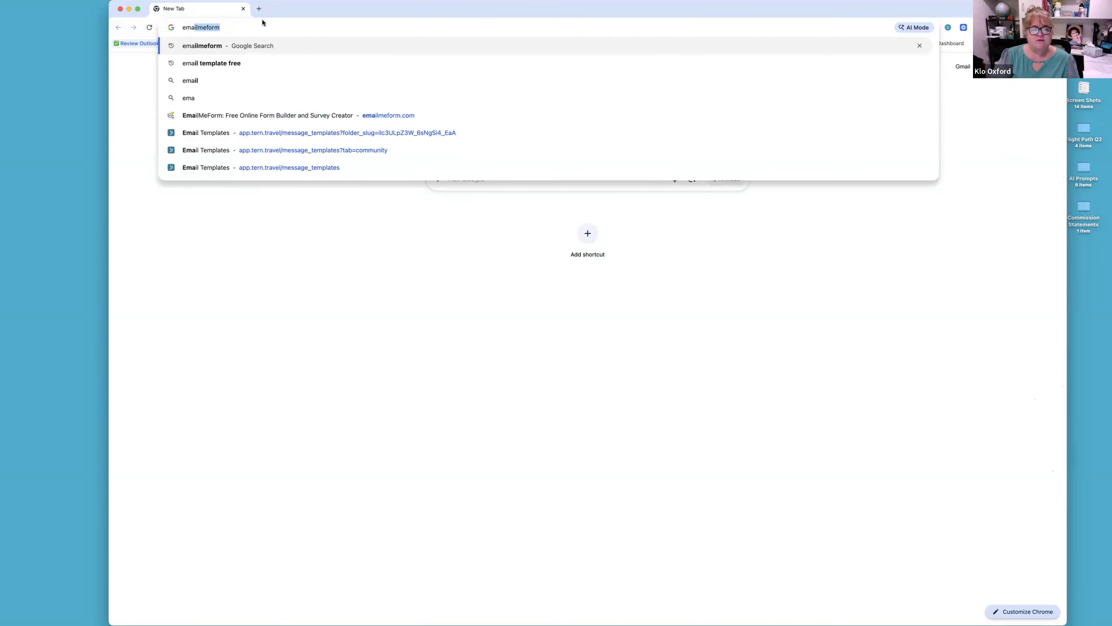
{"action": "left_click", "coordinate": [269, 114]}
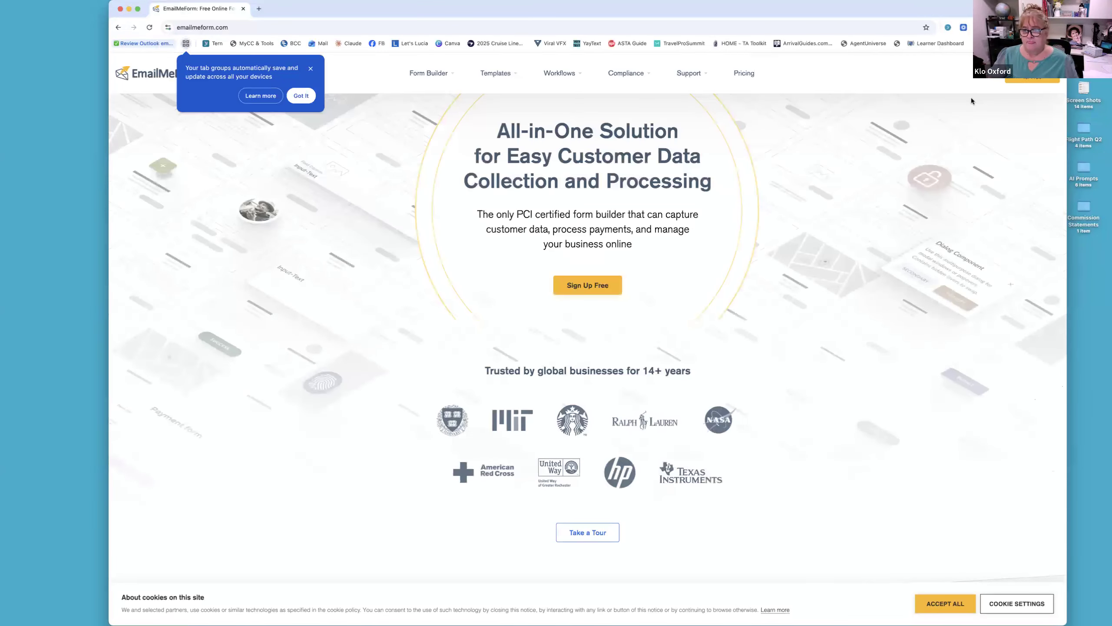
{"action": "left_click", "coordinate": [986, 73]}
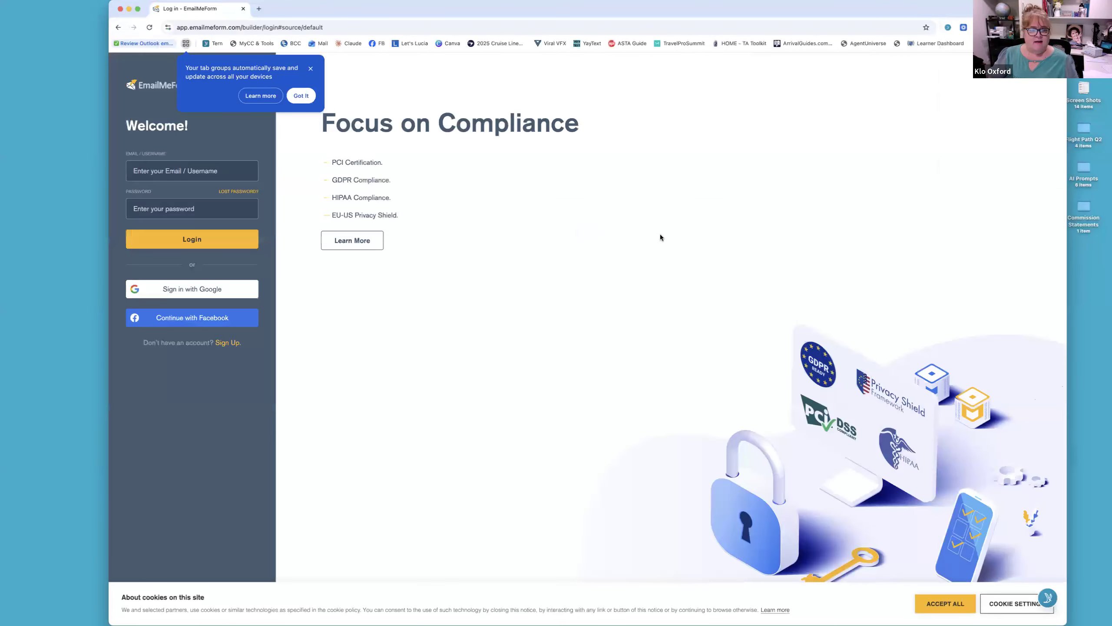
{"action": "left_click", "coordinate": [311, 69]}
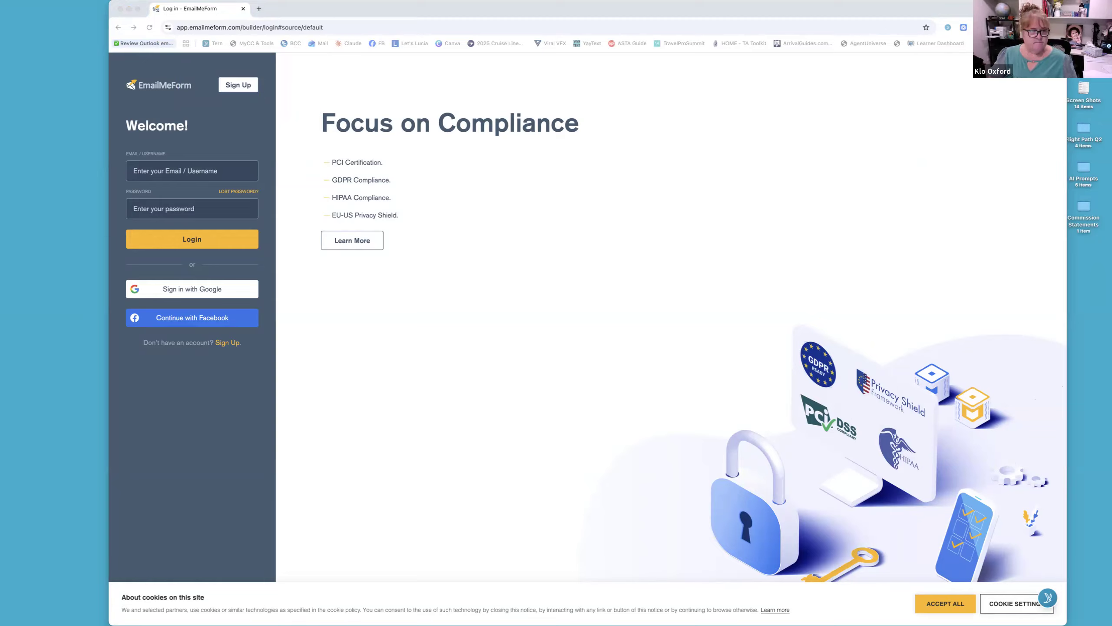
Try to log in to EmailMeForm with the account email and password.
{"action": "left_click", "coordinate": [220, 173]}
{"action": "key", "text": "super+v"}
{"action": "key", "text": "super+Tab"}
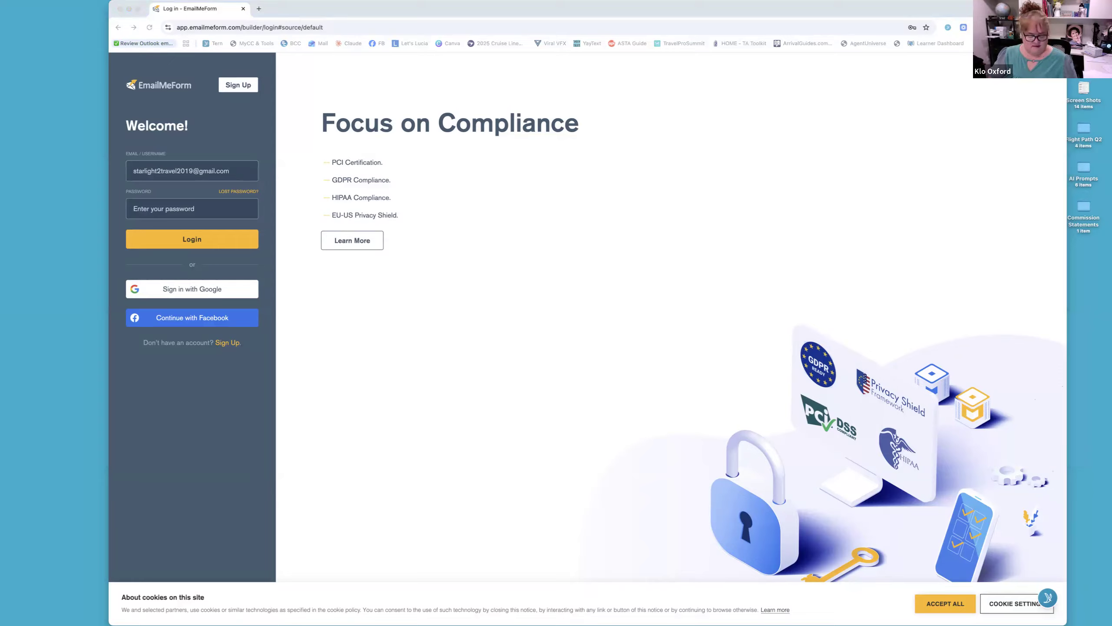
{"action": "left_click", "coordinate": [166, 211]}
{"action": "key", "text": "super+v"}
{"action": "left_click", "coordinate": [187, 248]}
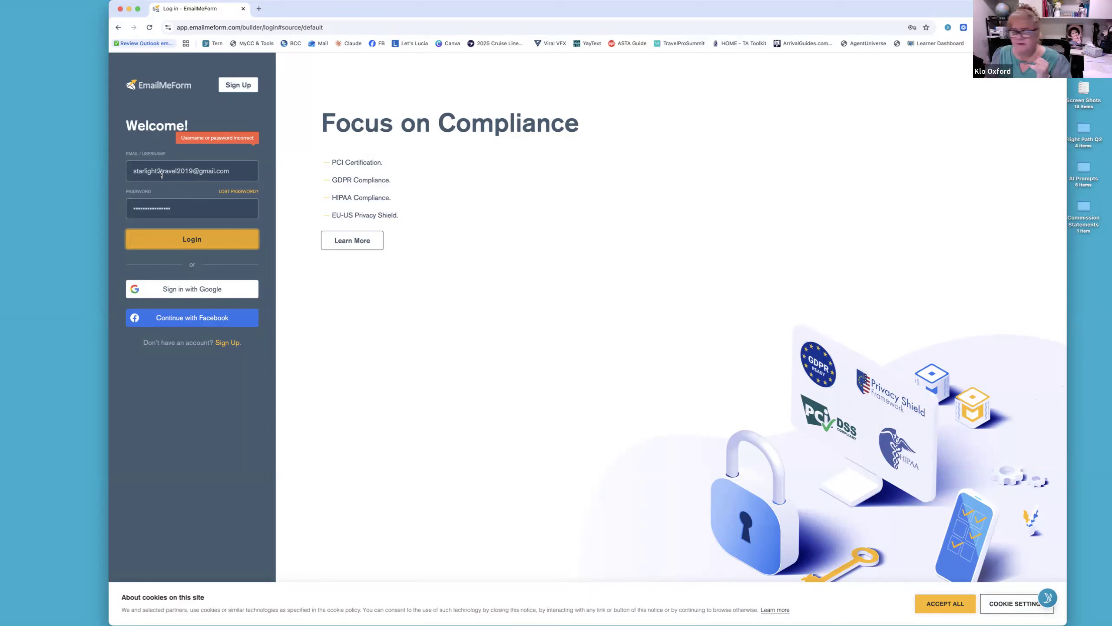
Replace the account password and retry the EmailMeForm login.
{"action": "left_click", "coordinate": [134, 171]}
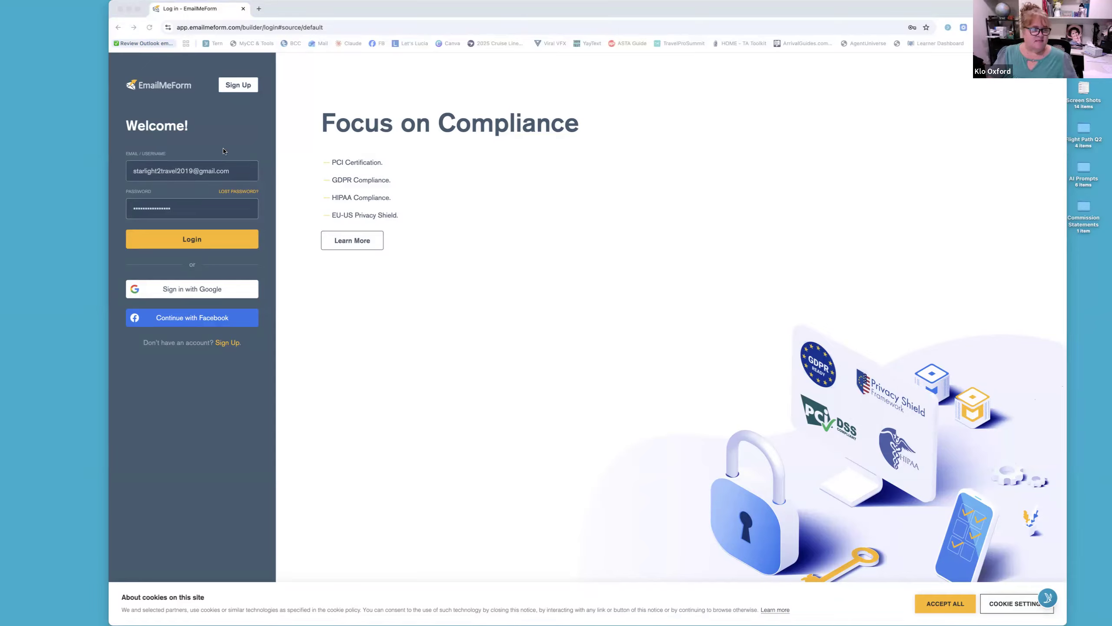
{"action": "left_click", "coordinate": [183, 210]}
{"action": "left_click_drag", "start_coordinate": [184, 210], "coordinate": [60, 199]}
{"action": "key", "text": "BackSpace"}
{"action": "key", "text": "super+v"}
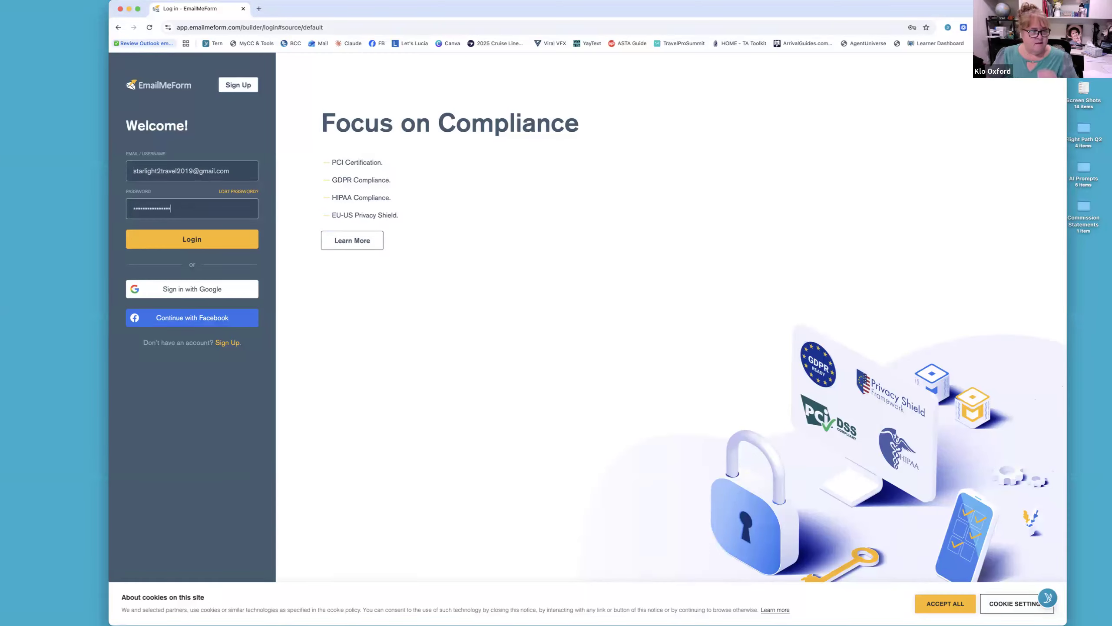
{"action": "left_click", "coordinate": [182, 245]}
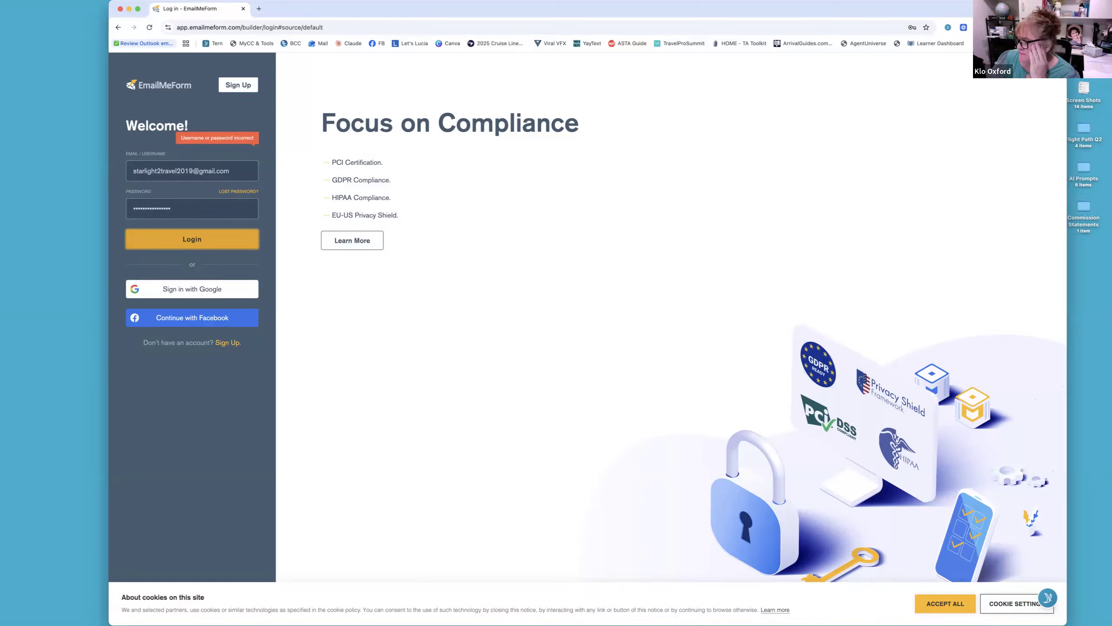
Replace the account email and submit the EmailMeForm login again.
{"action": "key", "text": "super+Tab"}
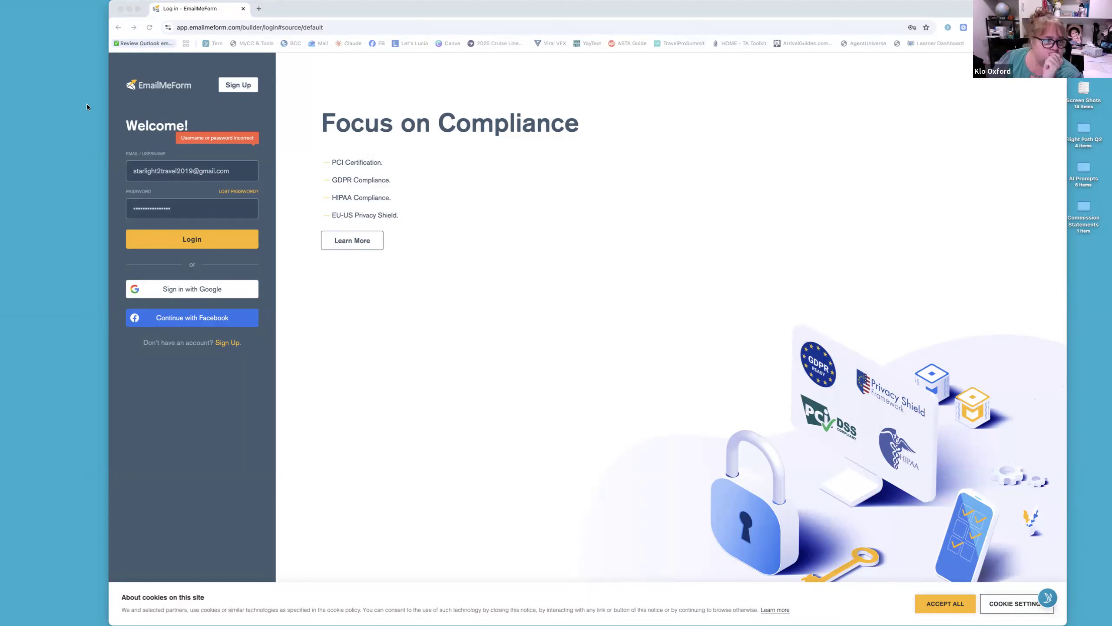
{"action": "left_click_drag", "start_coordinate": [235, 172], "coordinate": [73, 164]}
{"action": "key", "text": "super+c"}
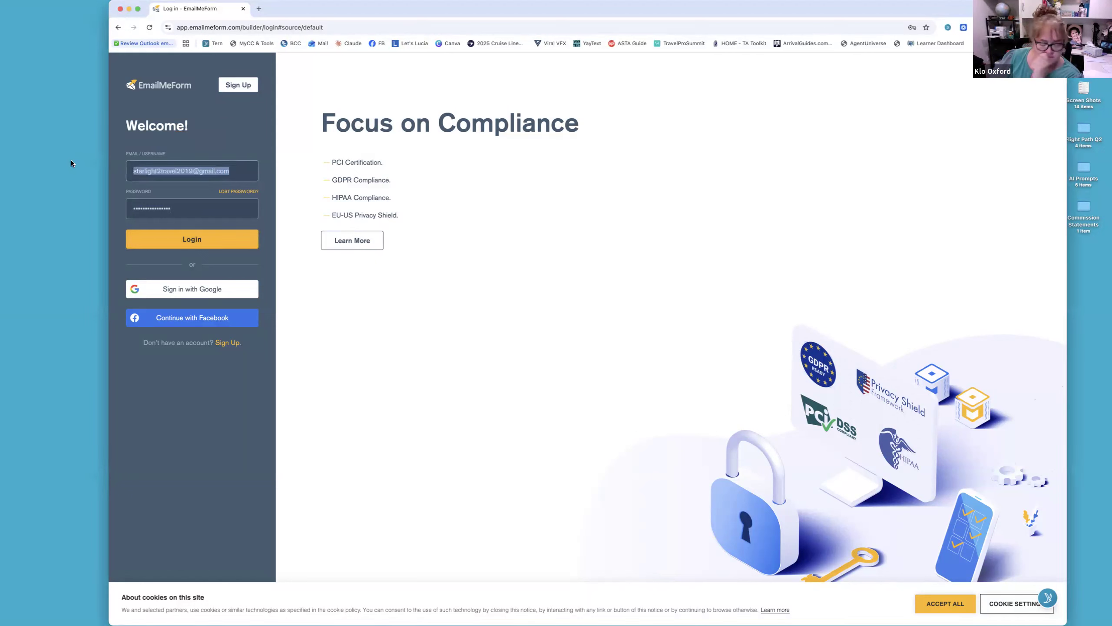
{"action": "key", "text": "BackSpace"}
{"action": "key", "text": "super+v"}
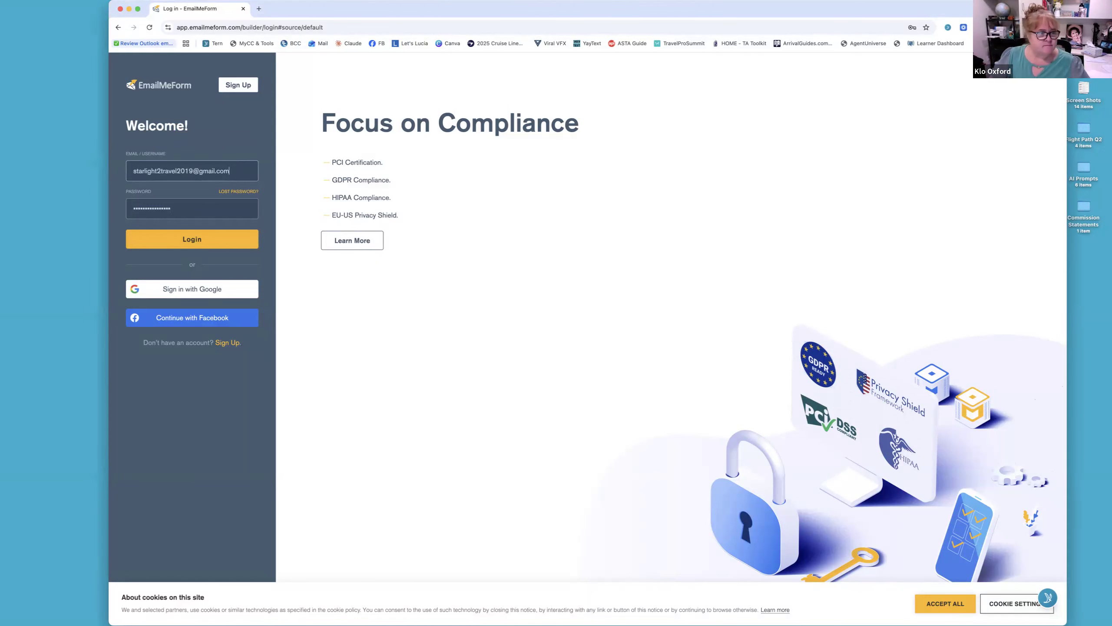
{"action": "left_click", "coordinate": [201, 244]}
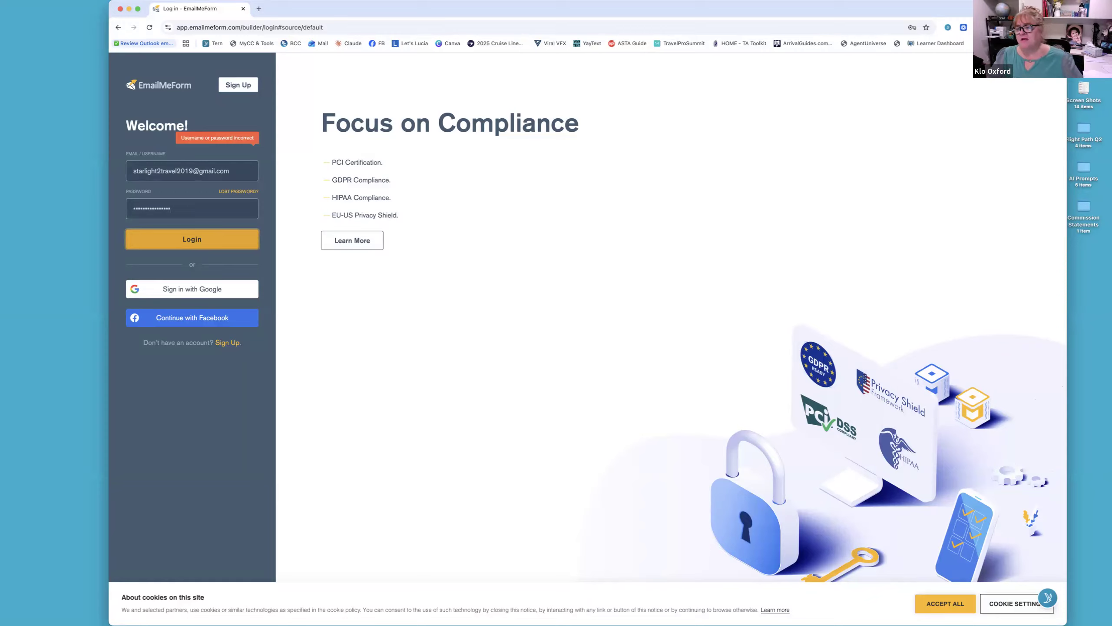
{"action": "left_click", "coordinate": [1057, 27]}
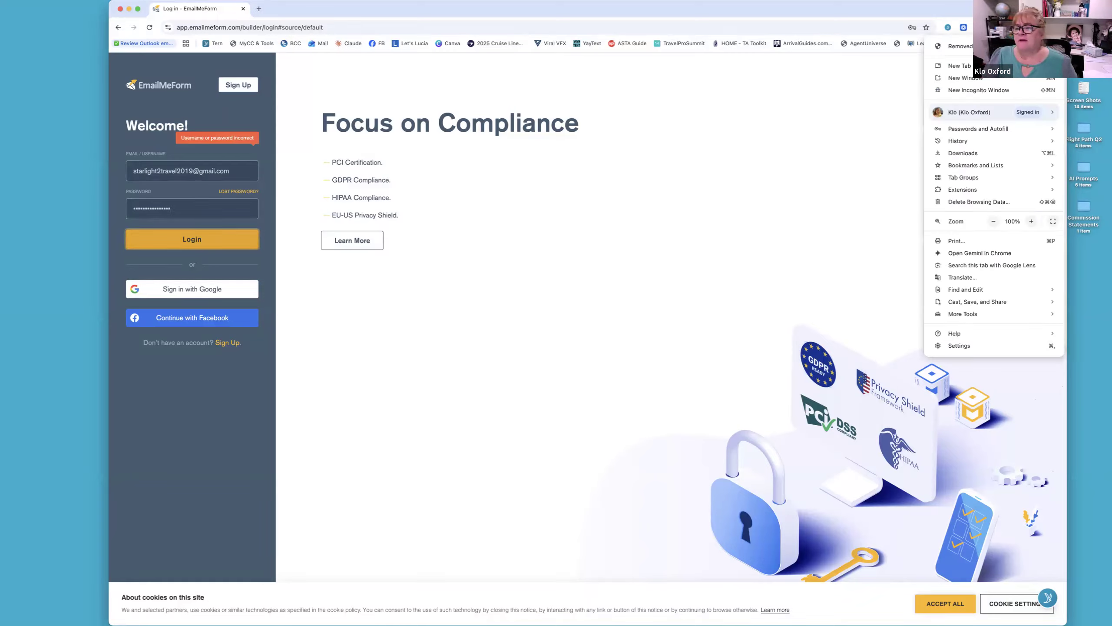
{"action": "left_click", "coordinate": [908, 81]}
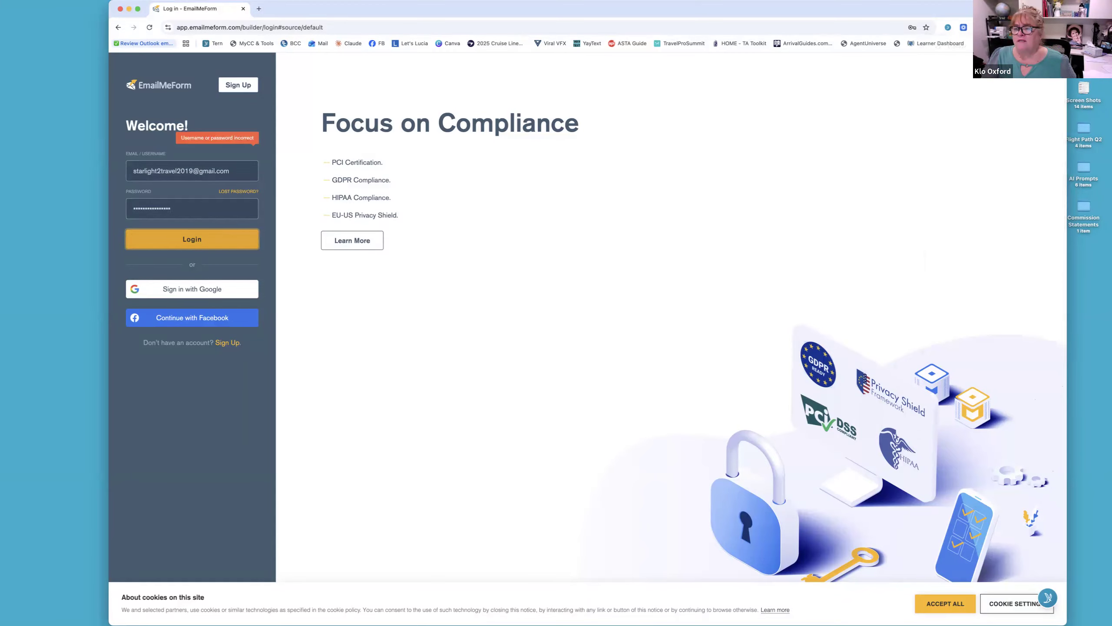
{"action": "left_click", "coordinate": [1042, 27]}
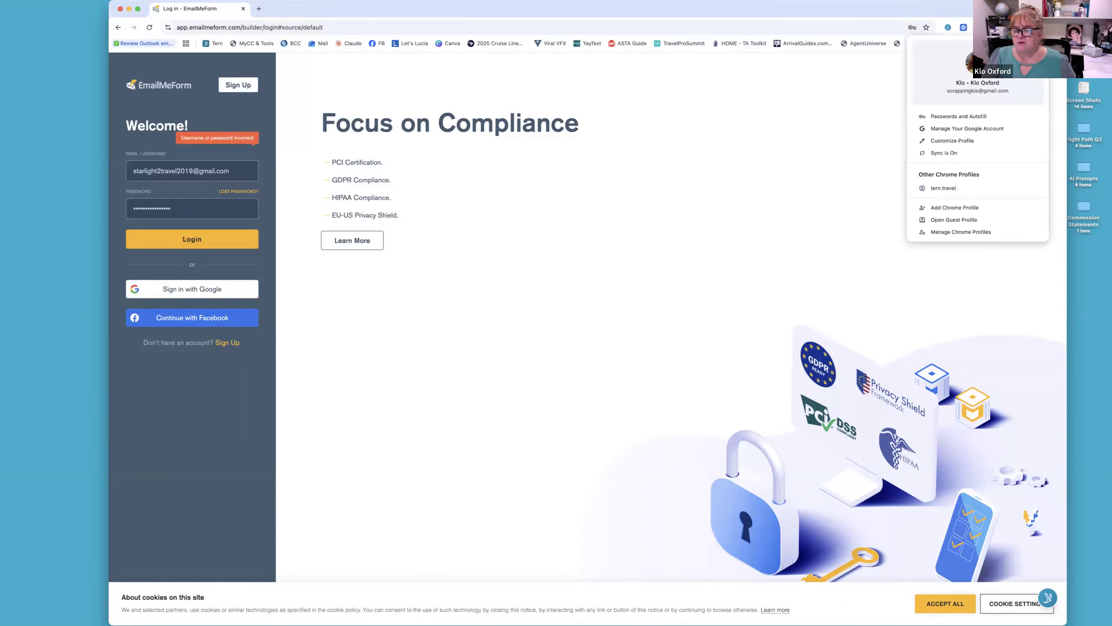
{"action": "left_click", "coordinate": [820, 110]}
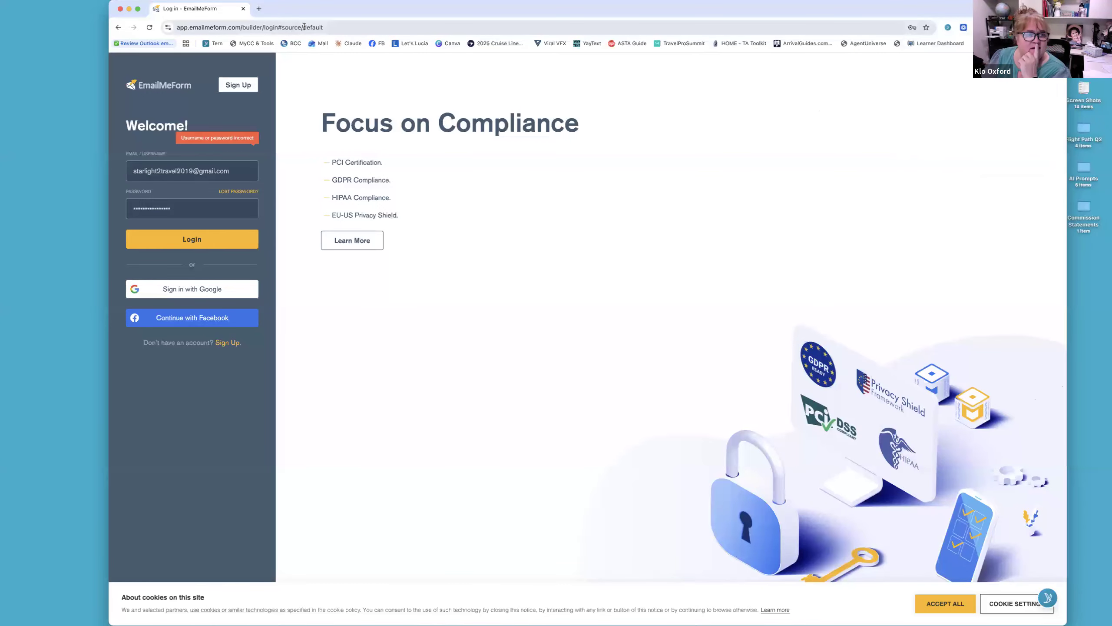
Go to Google, switch to Google Drive and open the Custom Rubber Stamp form.
{"action": "left_click", "coordinate": [331, 25]}
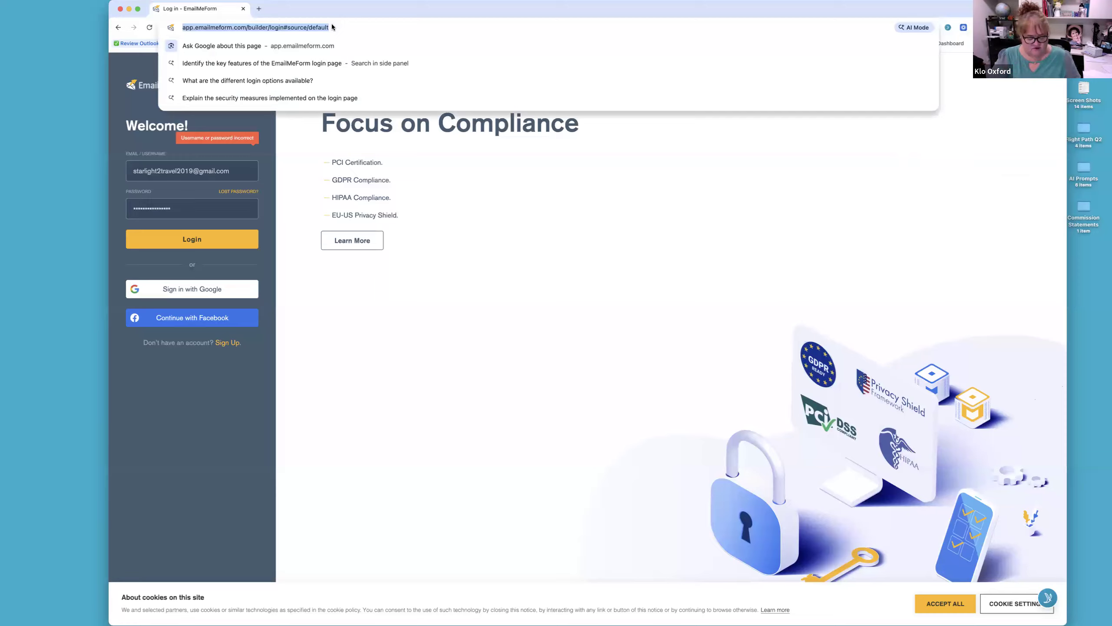
{"action": "type", "text": "google"}
{"action": "key", "text": "Return"}
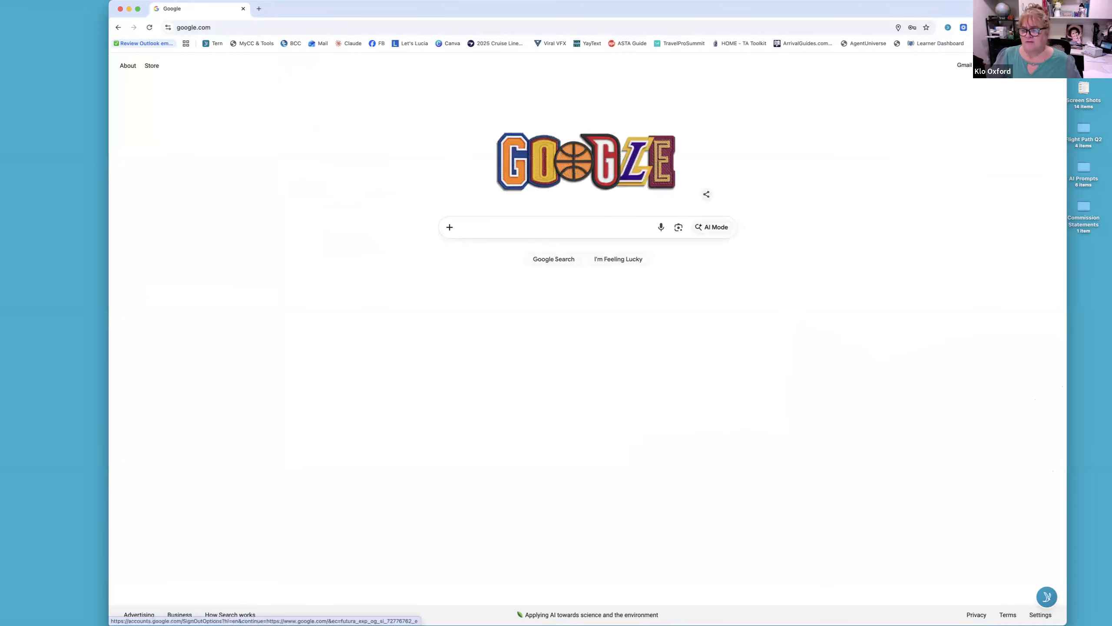
{"action": "left_click", "coordinate": [1025, 66]}
{"action": "left_click", "coordinate": [975, 125]}
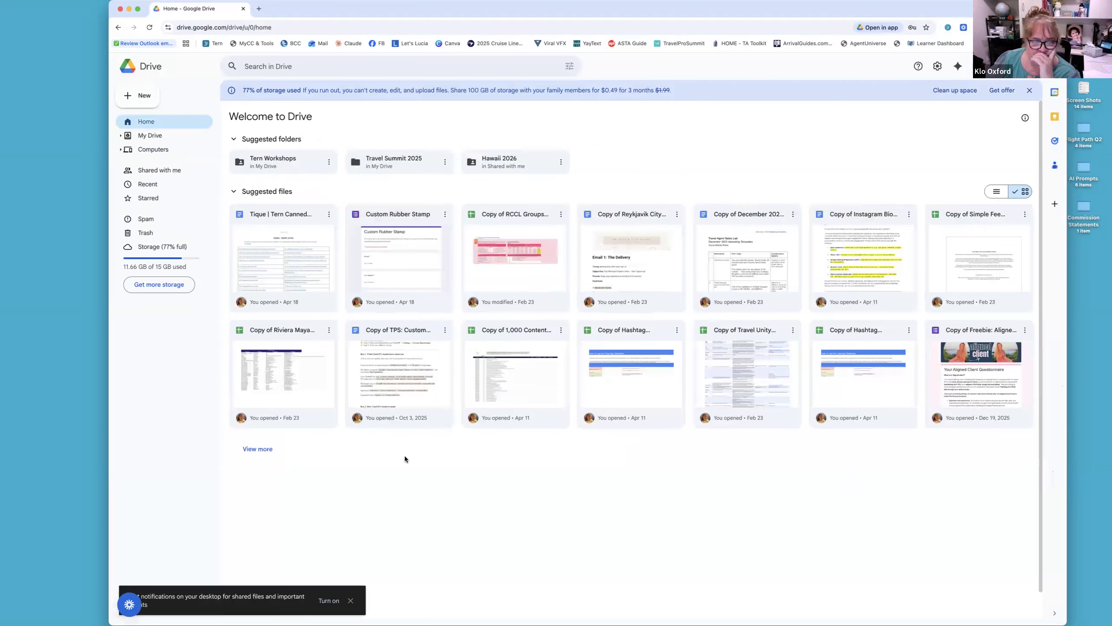
{"action": "left_click", "coordinate": [414, 230]}
{"action": "double_click", "coordinate": [415, 241]}
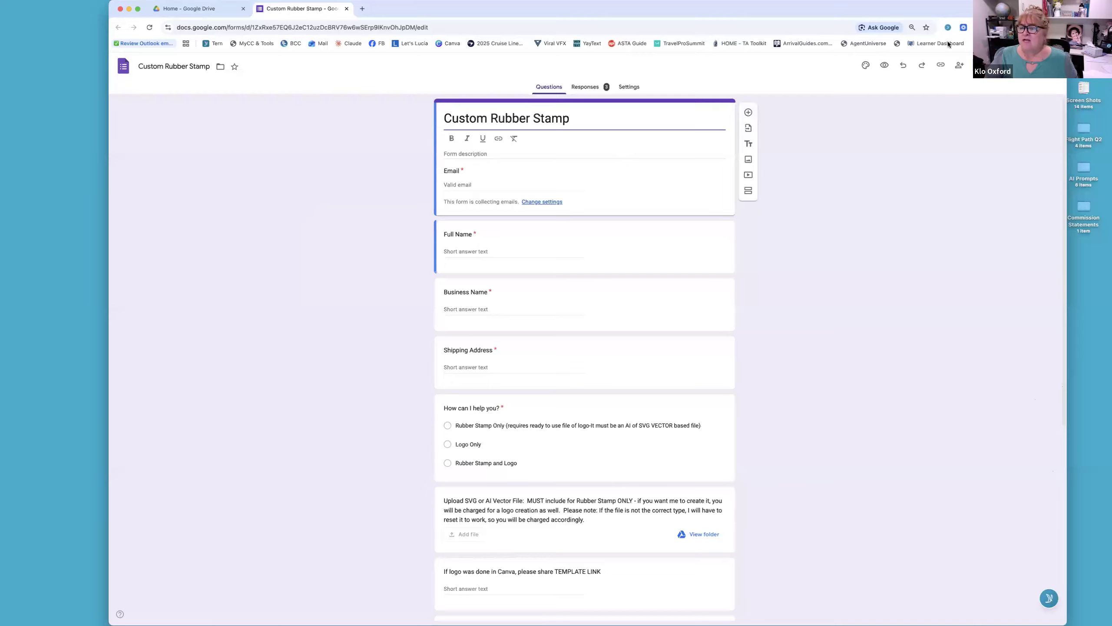
Open the Tern Chrome extension, sign in with the tern.travel Google account and authorize the extension.
{"action": "left_click", "coordinate": [945, 27]}
{"action": "left_click", "coordinate": [948, 193]}
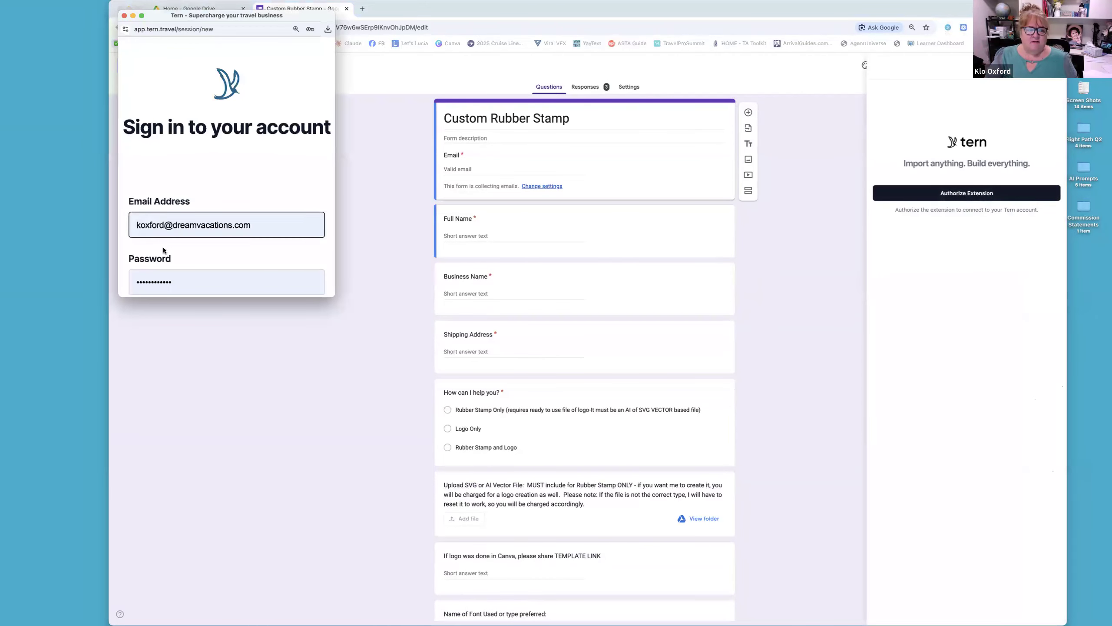
{"action": "scroll", "coordinate": [161, 256], "scroll_direction": "down", "scroll_amount": 3}
{"action": "left_click", "coordinate": [208, 195]}
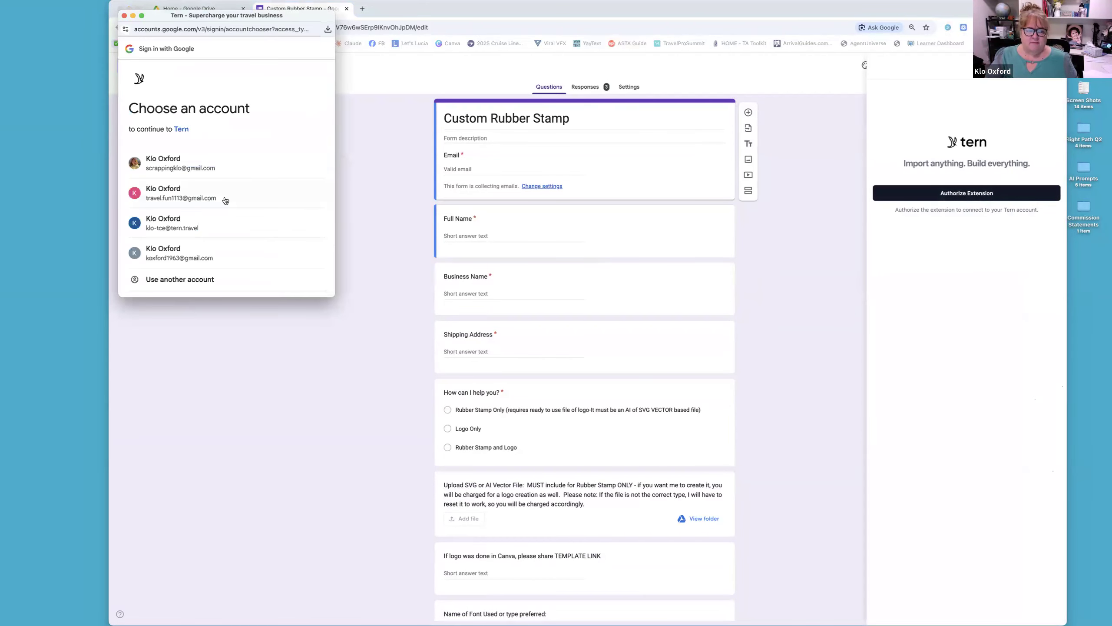
{"action": "left_click", "coordinate": [190, 225]}
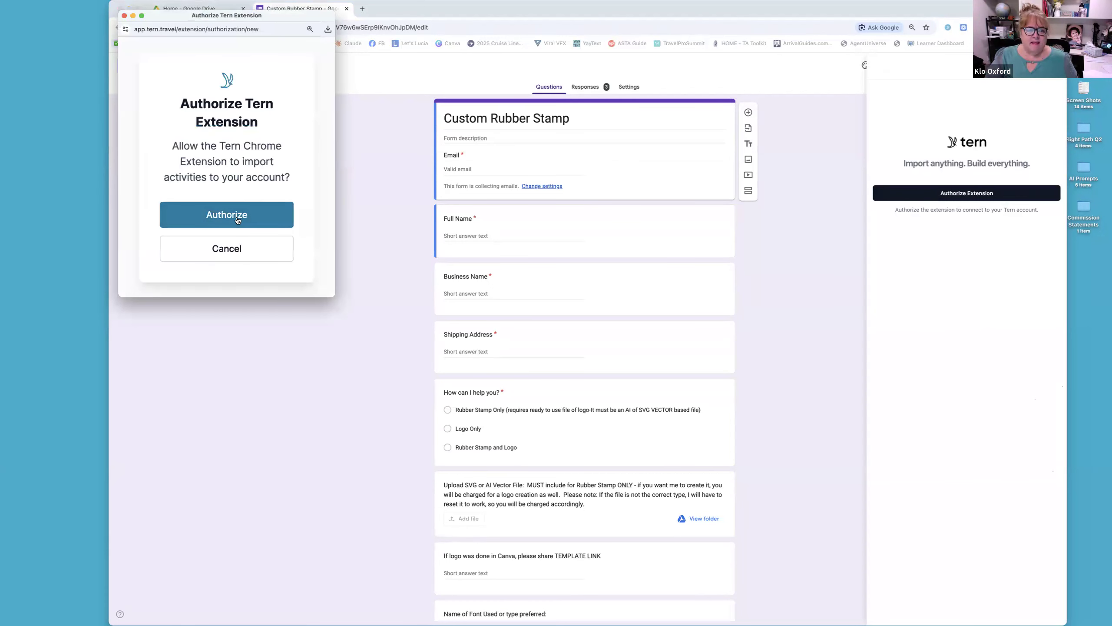
{"action": "left_click", "coordinate": [238, 216]}
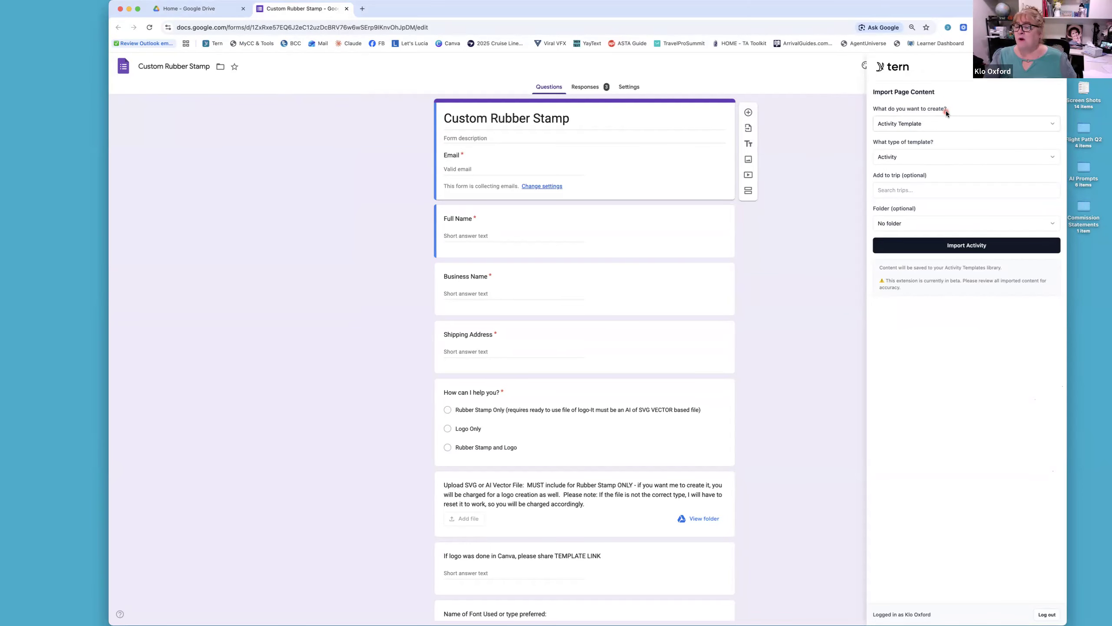
Import the Custom Rubber Stamp page as a Contact Information form template into the Don't Use folder and open the imported form.
{"action": "left_click", "coordinate": [1053, 124]}
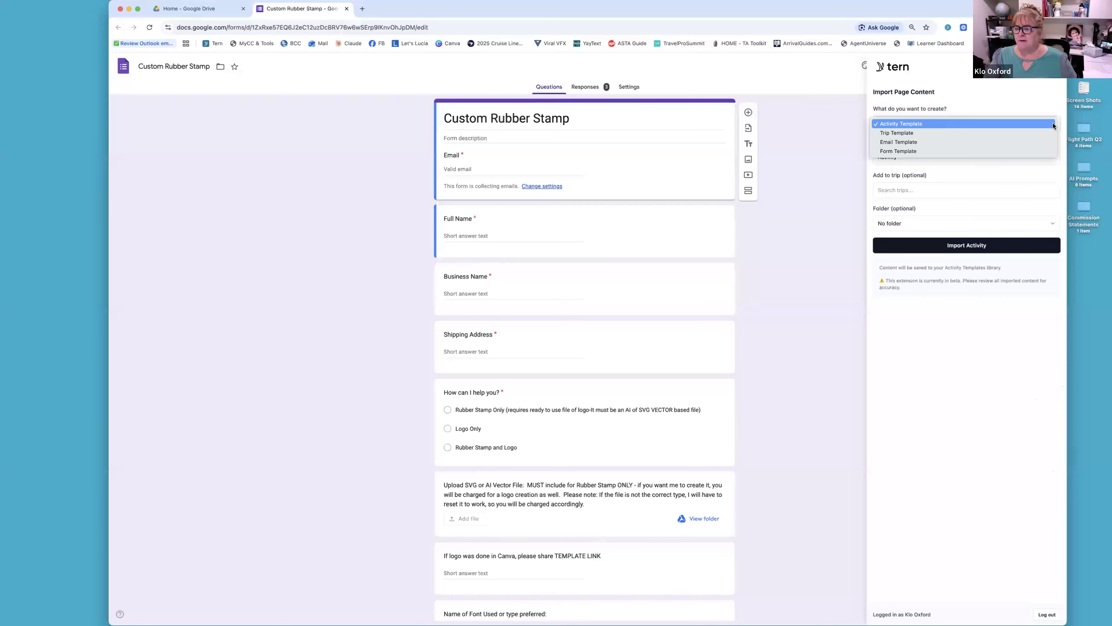
{"action": "left_click", "coordinate": [1007, 151]}
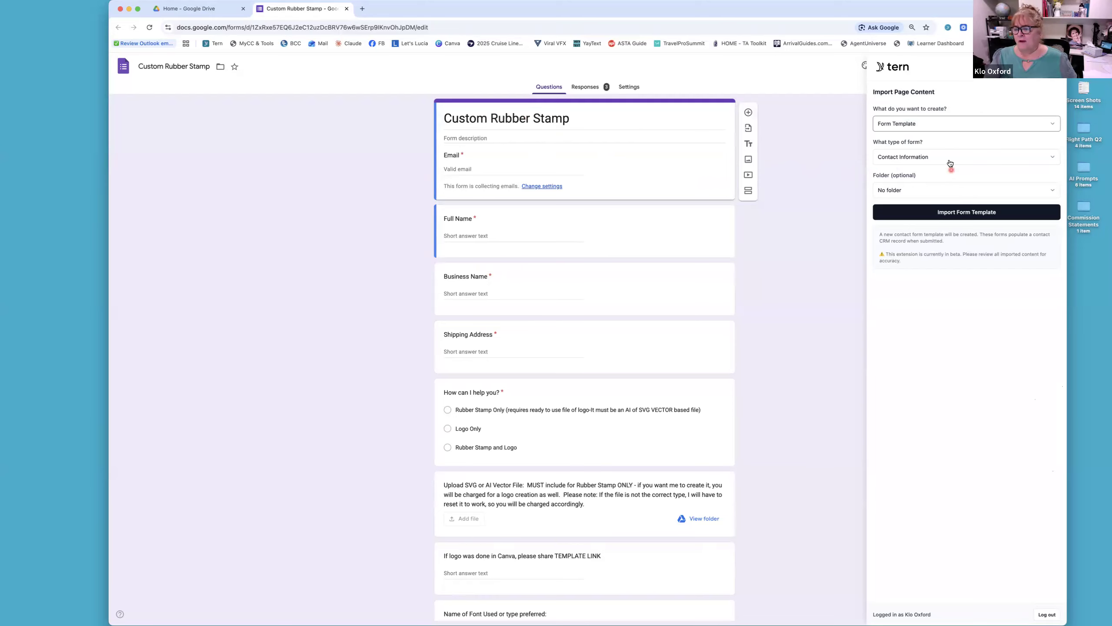
{"action": "left_click", "coordinate": [1053, 158]}
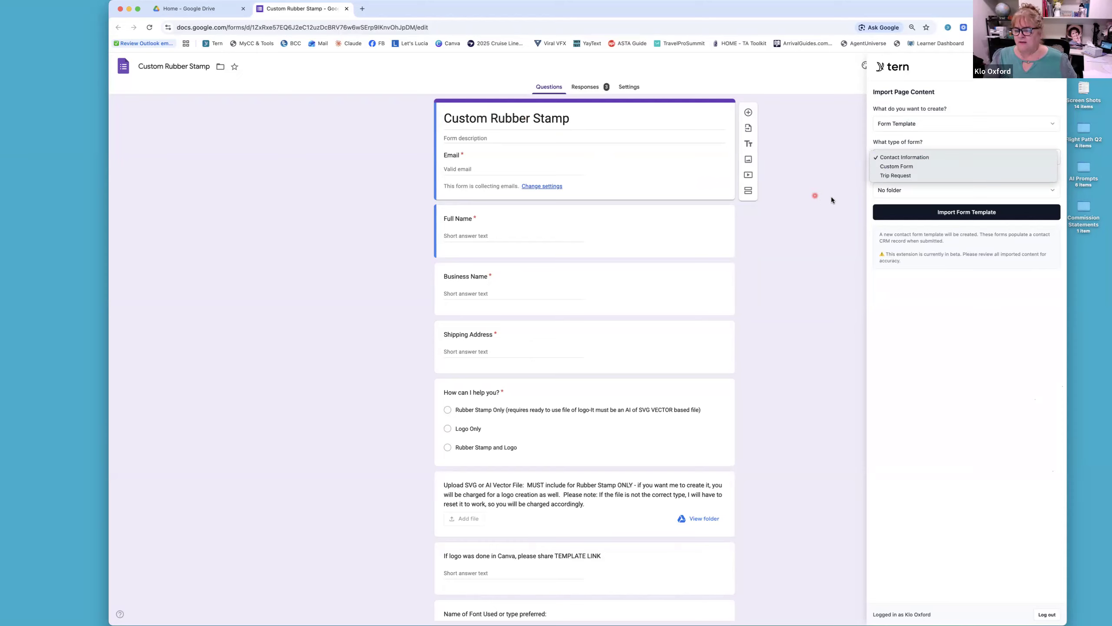
{"action": "left_click", "coordinate": [890, 191]}
{"action": "left_click", "coordinate": [900, 191]}
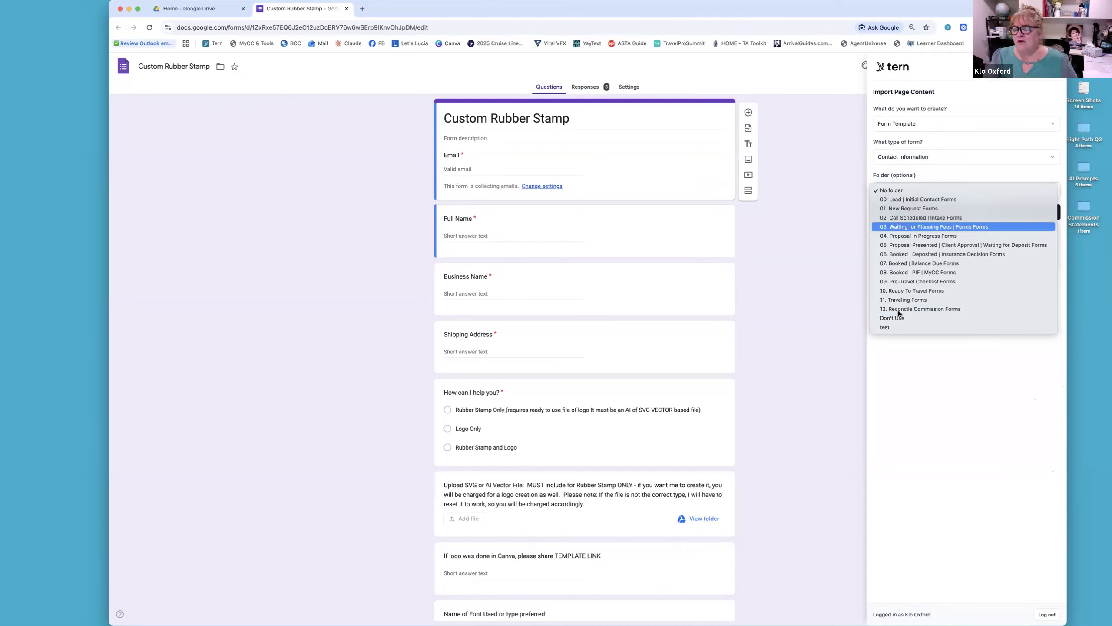
{"action": "left_click", "coordinate": [915, 319]}
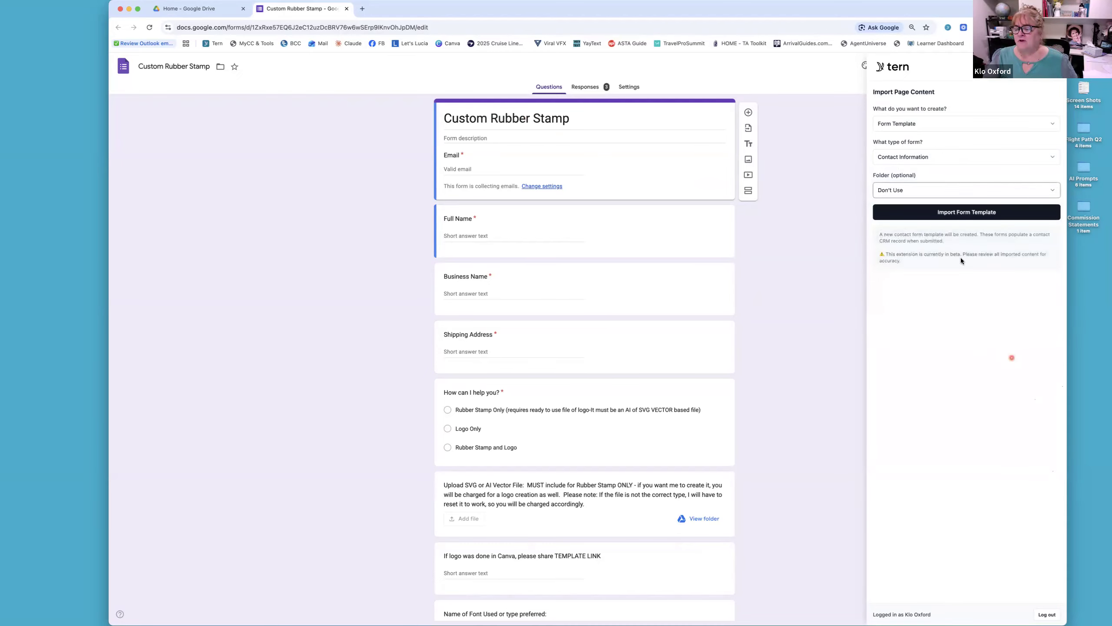
{"action": "left_click", "coordinate": [970, 214]}
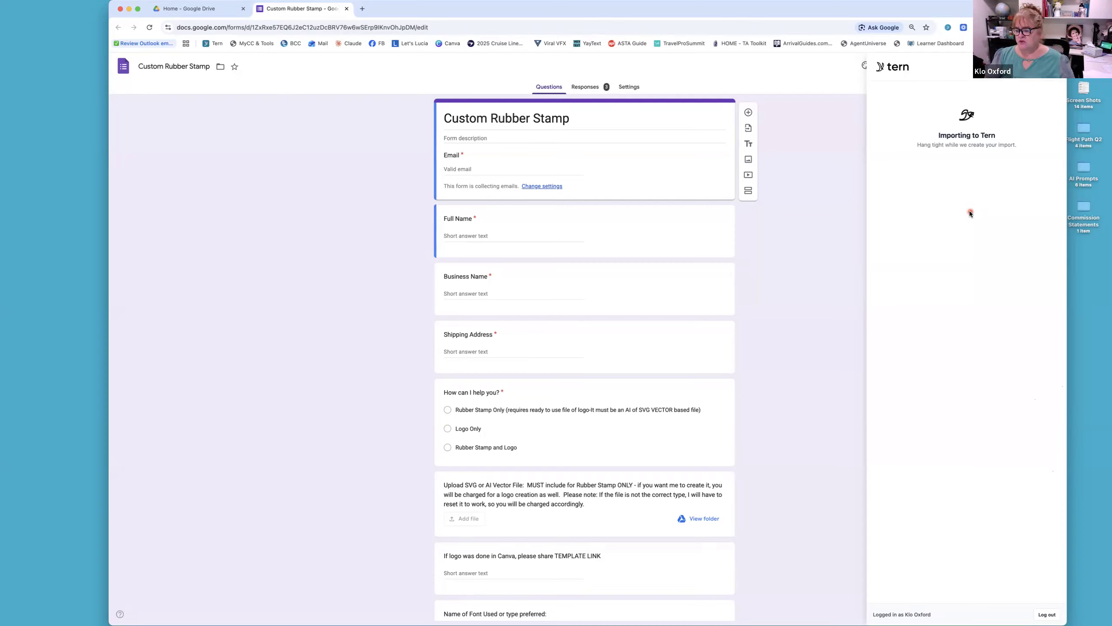
{"action": "left_click", "coordinate": [963, 167]}
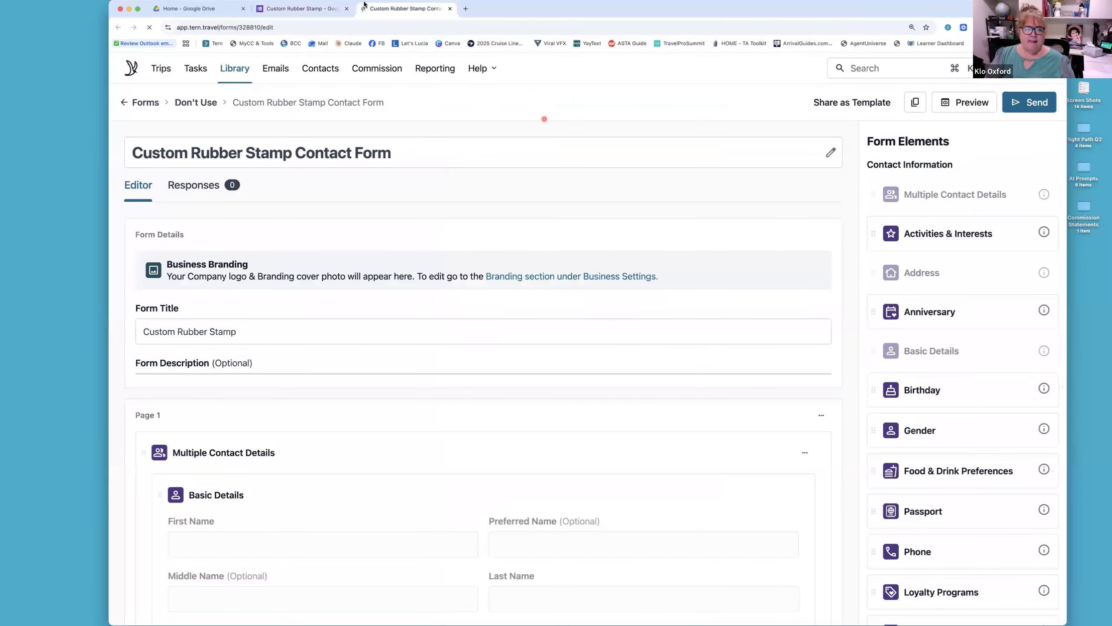
Check the imported form's title, description and contact fields, and make the address required for the primary contact.
{"action": "left_click", "coordinate": [191, 328]}
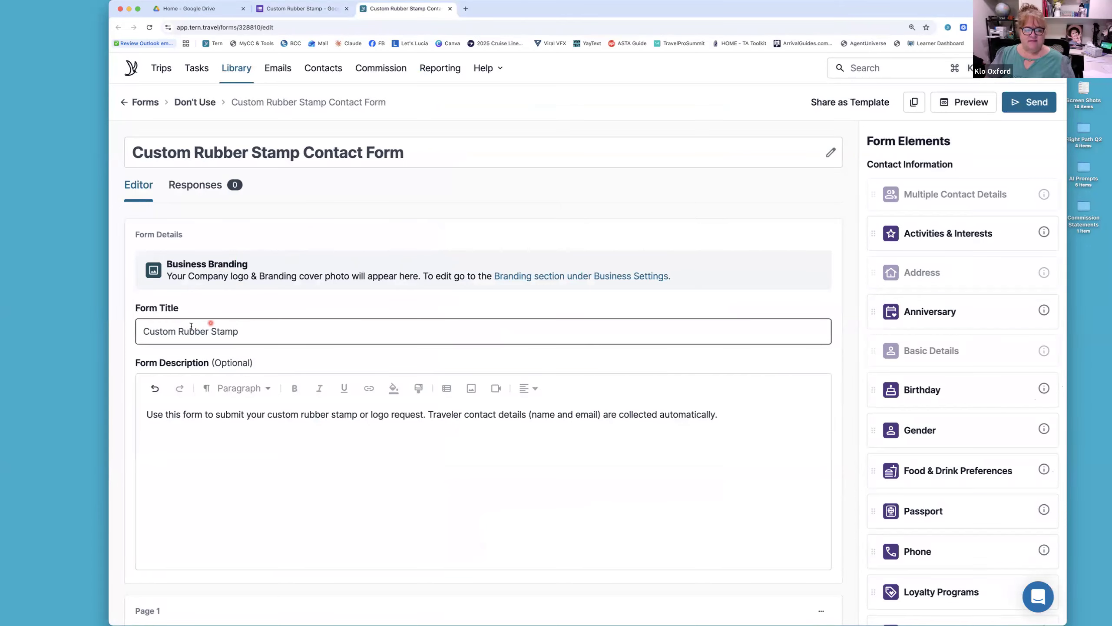
{"action": "scroll", "coordinate": [234, 344], "scroll_direction": "down", "scroll_amount": 3}
{"action": "left_click", "coordinate": [385, 326]}
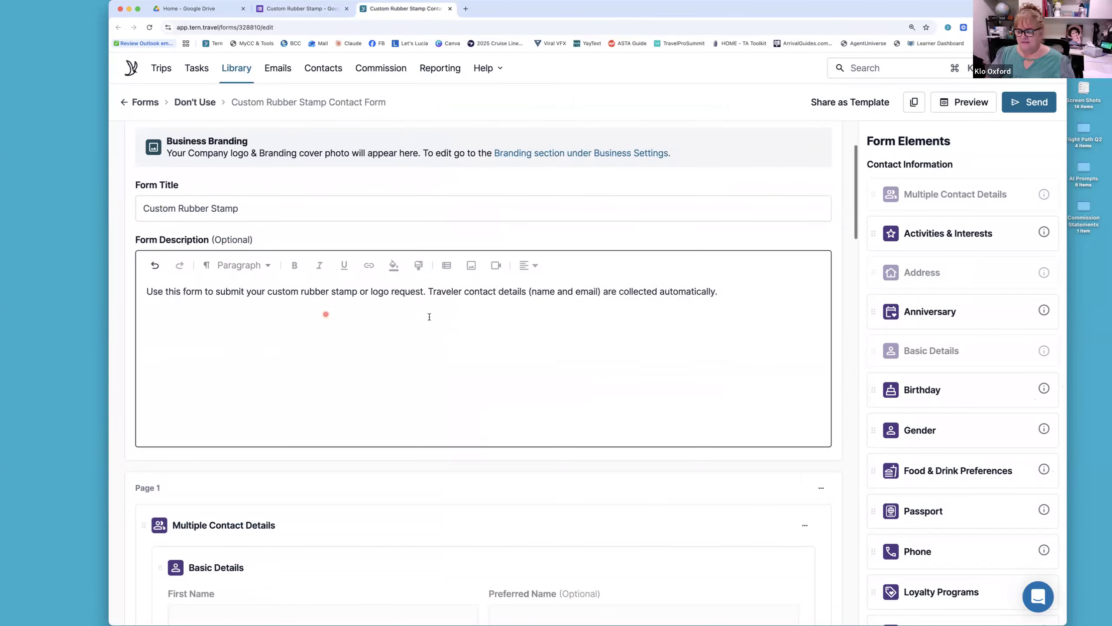
{"action": "scroll", "coordinate": [423, 319], "scroll_direction": "down", "scroll_amount": 7}
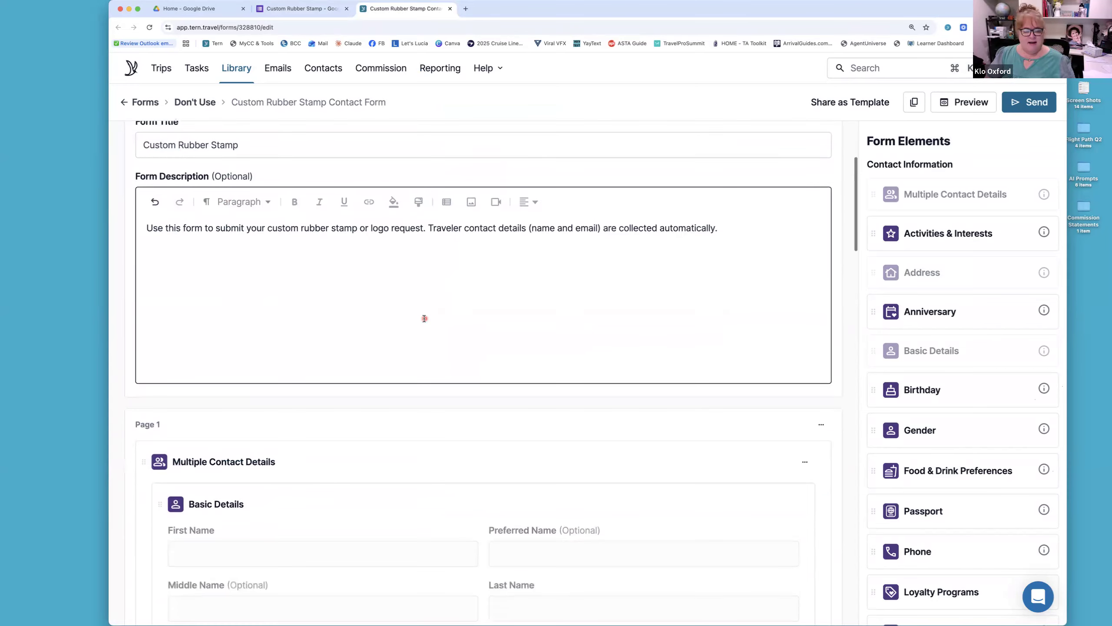
{"action": "scroll", "coordinate": [424, 318], "scroll_direction": "down", "scroll_amount": 1}
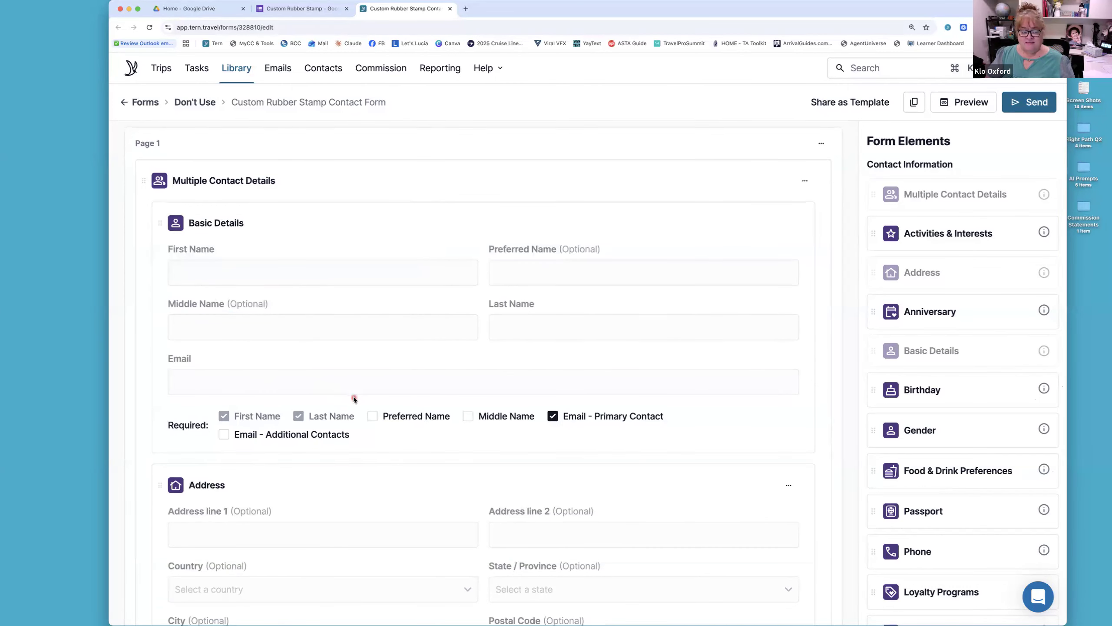
{"action": "scroll", "coordinate": [352, 396], "scroll_direction": "down", "scroll_amount": 8}
{"action": "scroll", "coordinate": [325, 401], "scroll_direction": "down", "scroll_amount": 1}
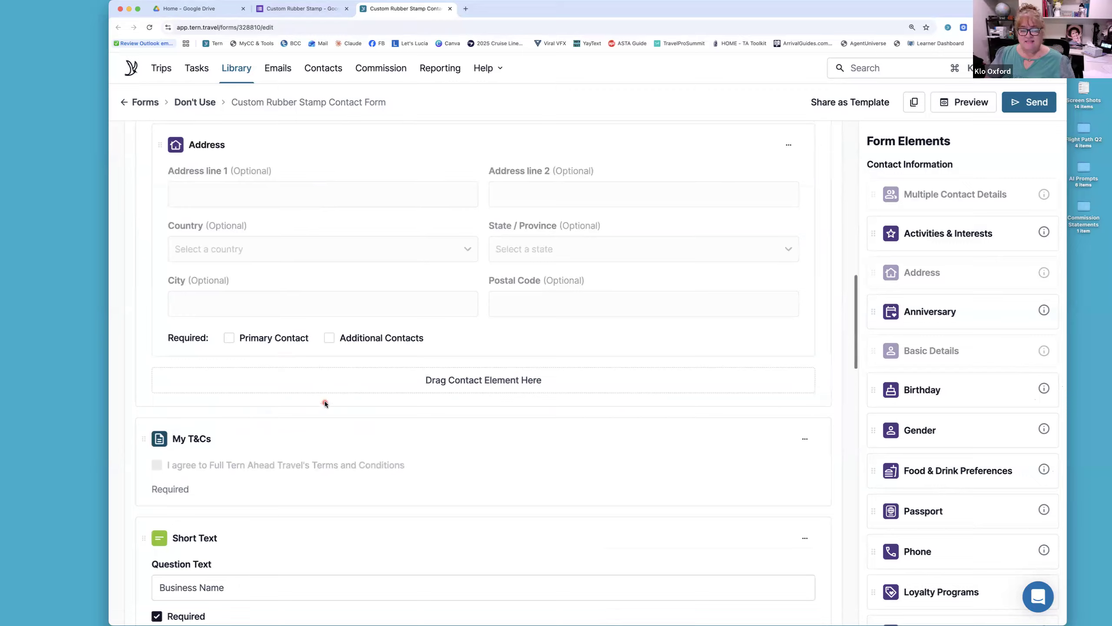
{"action": "left_click", "coordinate": [230, 325]}
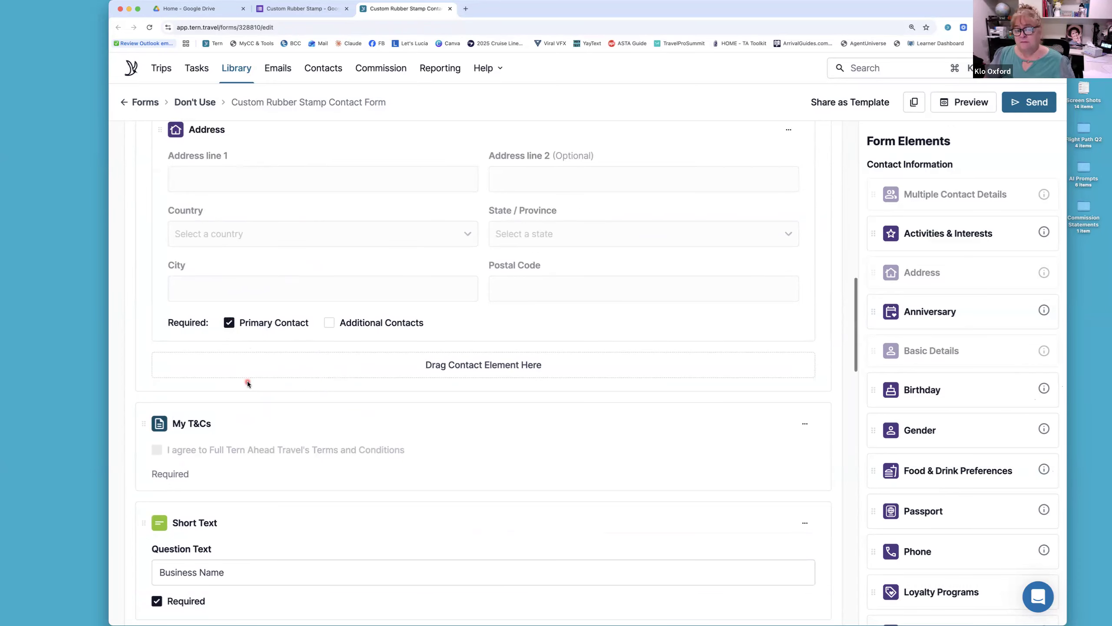
Review the form's remaining questions, from the terms and conditions to the preferred font, and return to the Don't Use folder.
{"action": "scroll", "coordinate": [247, 381], "scroll_direction": "down", "scroll_amount": 3}
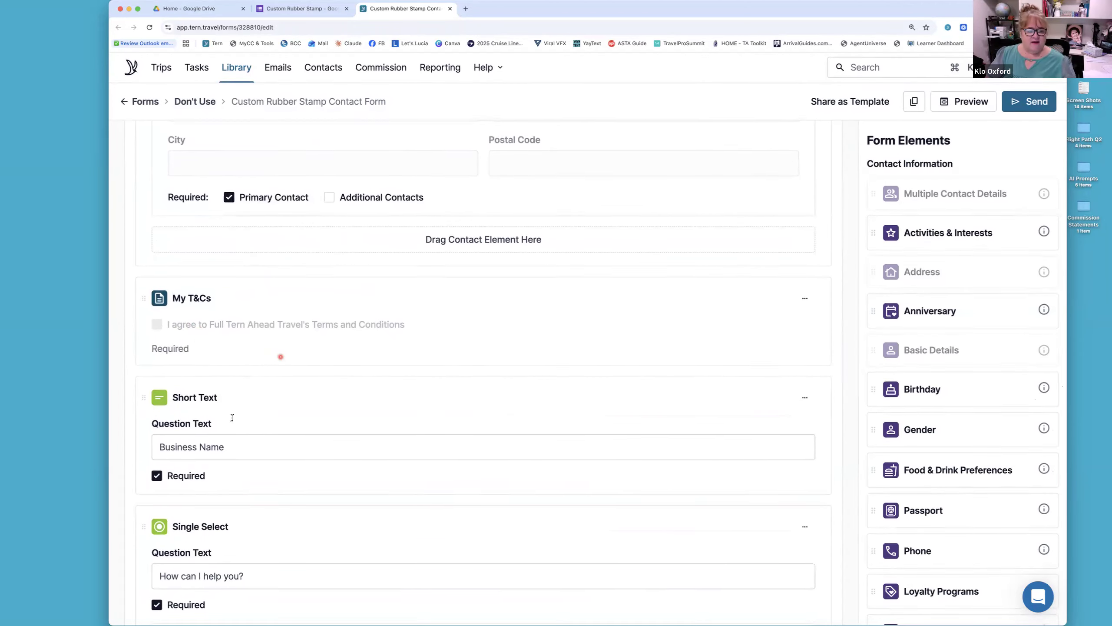
{"action": "scroll", "coordinate": [236, 479], "scroll_direction": "down", "scroll_amount": 5}
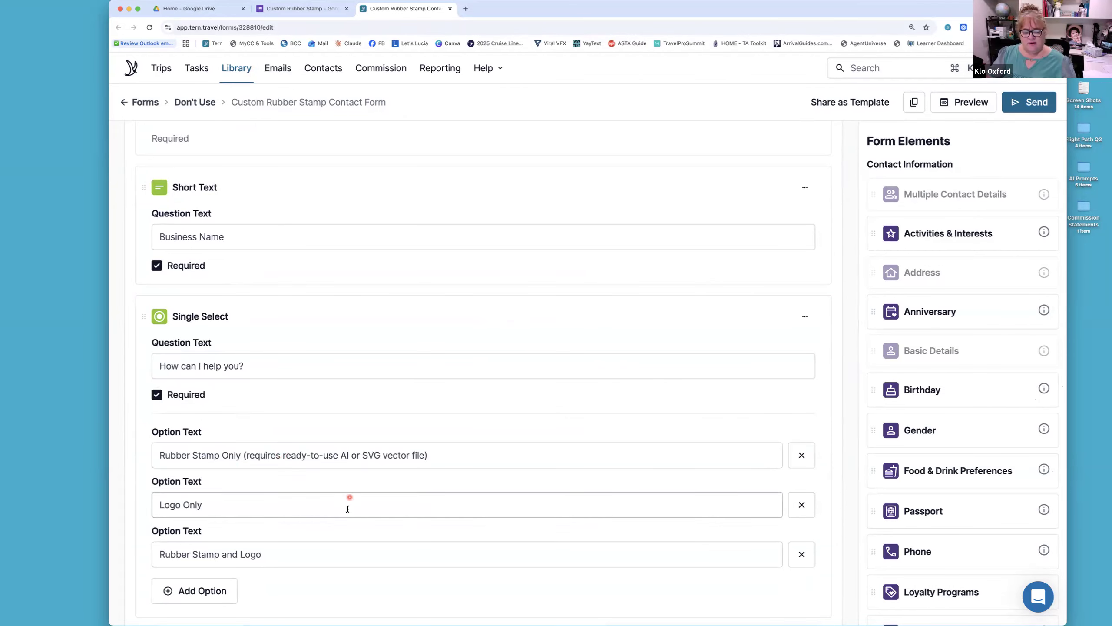
{"action": "scroll", "coordinate": [347, 507], "scroll_direction": "down", "scroll_amount": 4}
{"action": "scroll", "coordinate": [348, 507], "scroll_direction": "down", "scroll_amount": 2}
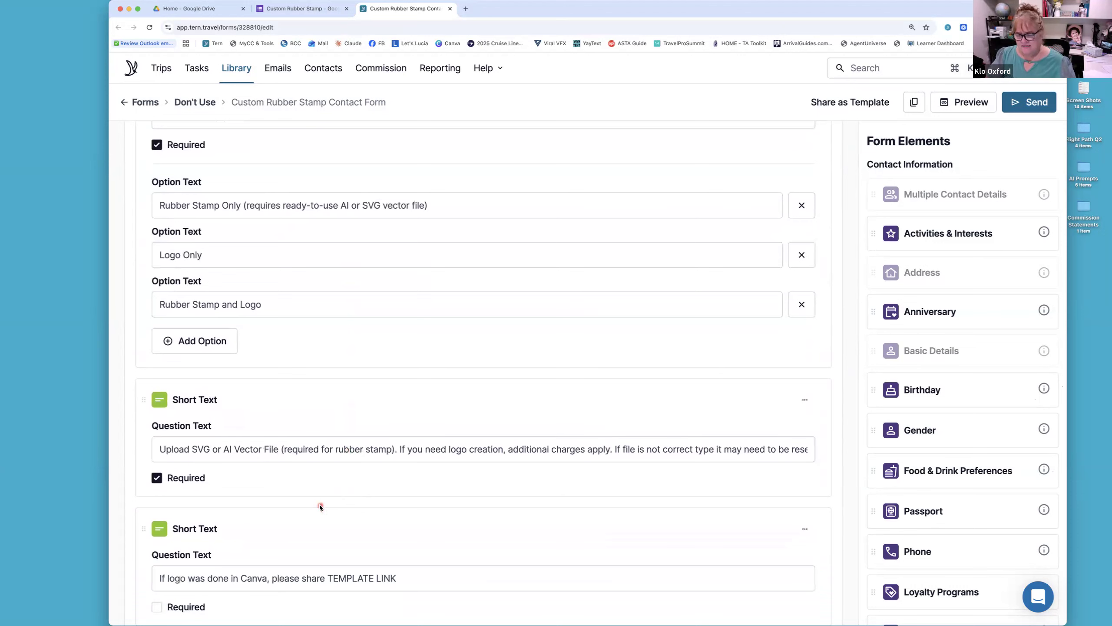
{"action": "scroll", "coordinate": [320, 505], "scroll_direction": "down", "scroll_amount": 4}
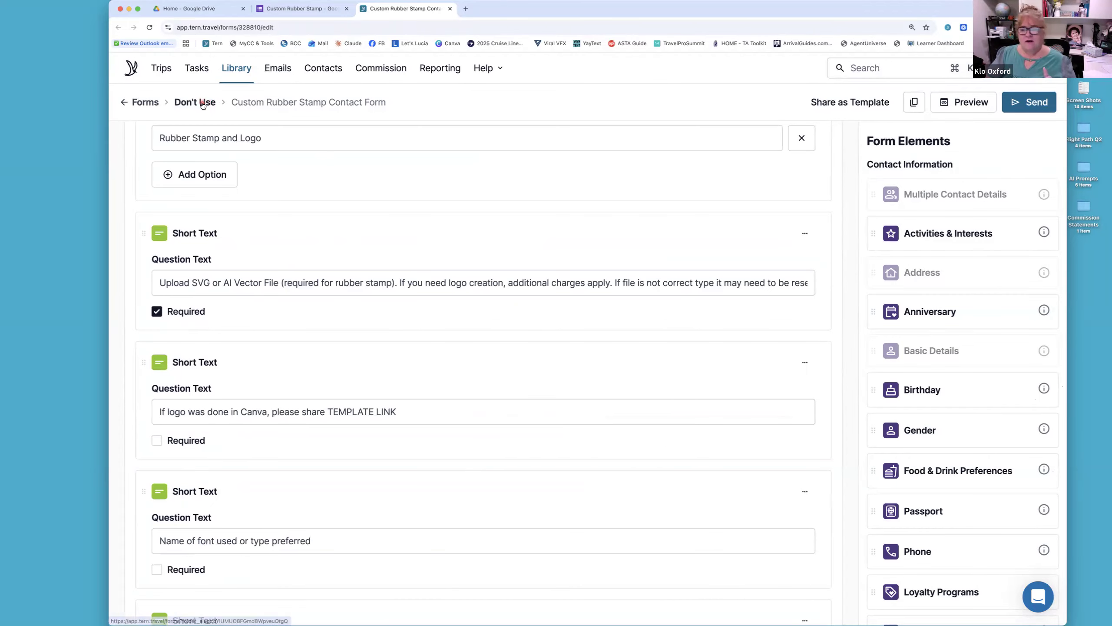
{"action": "left_click", "coordinate": [202, 106]}
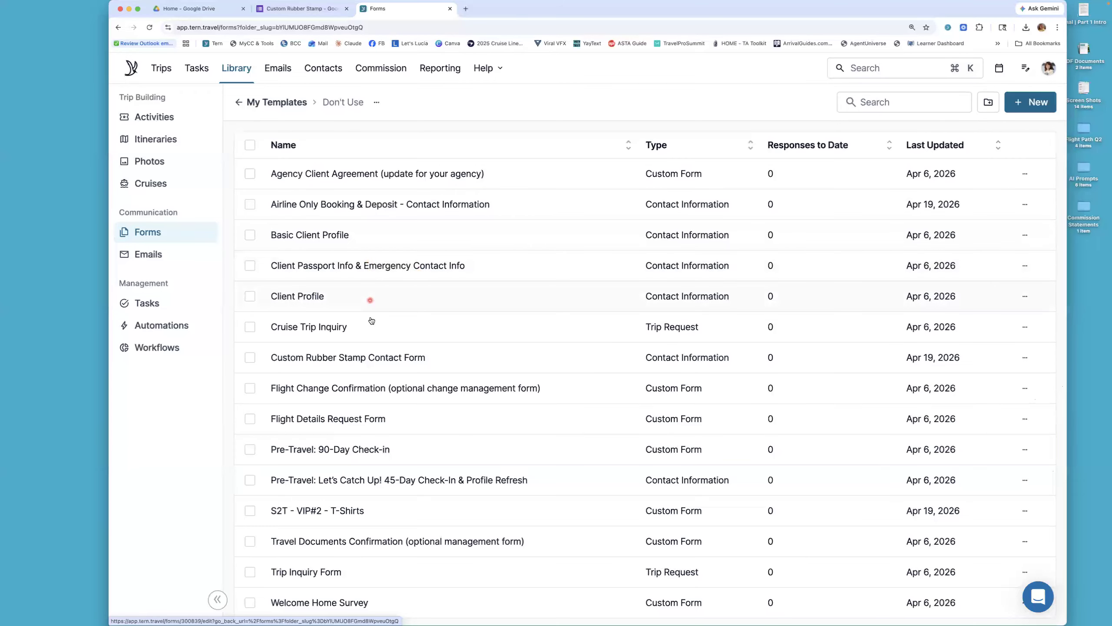
Reopen the Custom Rubber Stamp Contact Form, examine its full preview and close the preview.
{"action": "scroll", "coordinate": [373, 397], "scroll_direction": "down", "scroll_amount": 2}
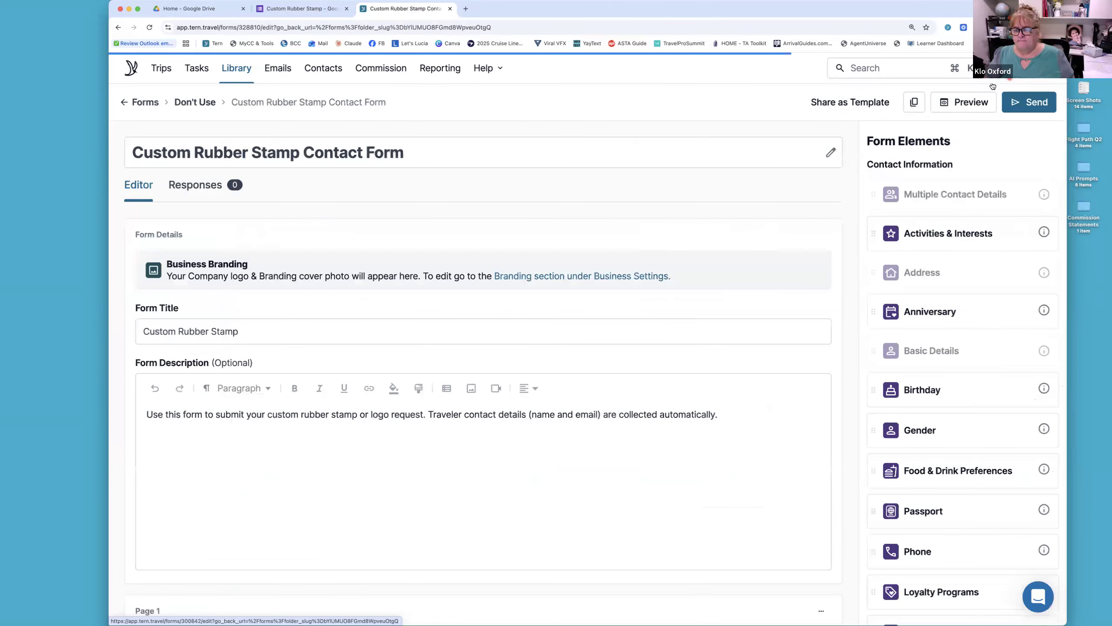
{"action": "left_click", "coordinate": [969, 103]}
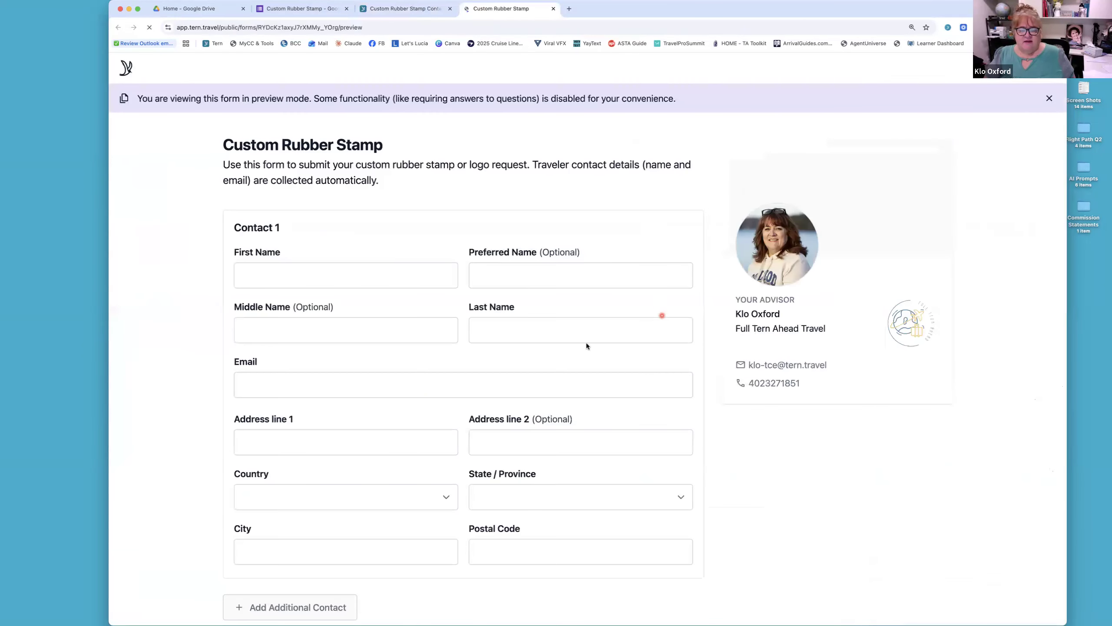
{"action": "scroll", "coordinate": [648, 398], "scroll_direction": "down", "scroll_amount": 1}
{"action": "scroll", "coordinate": [648, 398], "scroll_direction": "down", "scroll_amount": 10}
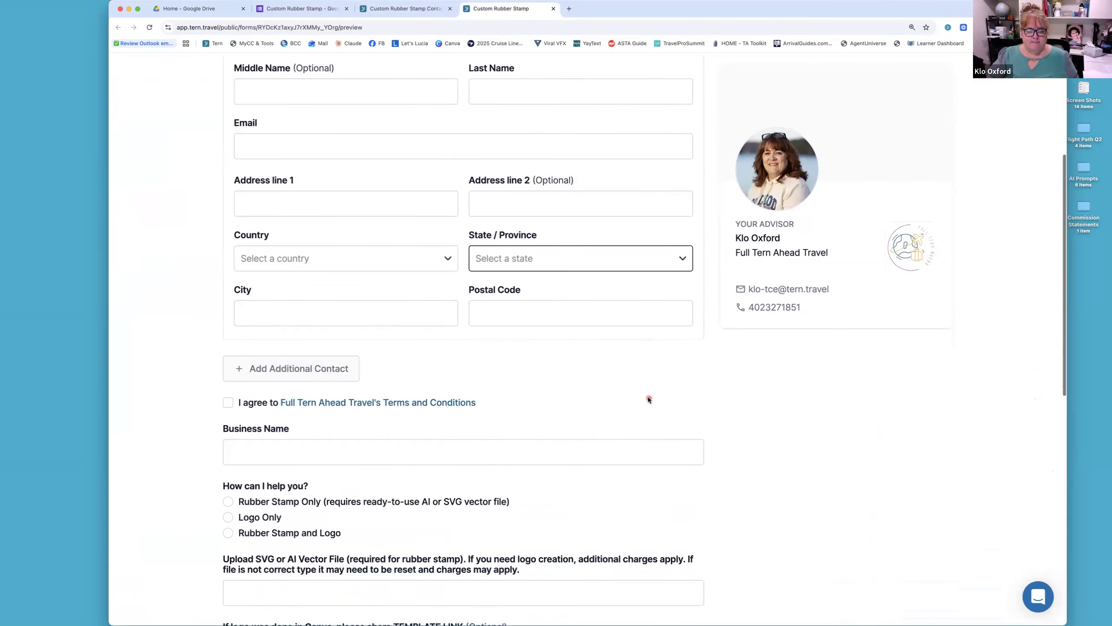
{"action": "scroll", "coordinate": [648, 399], "scroll_direction": "down", "scroll_amount": 7}
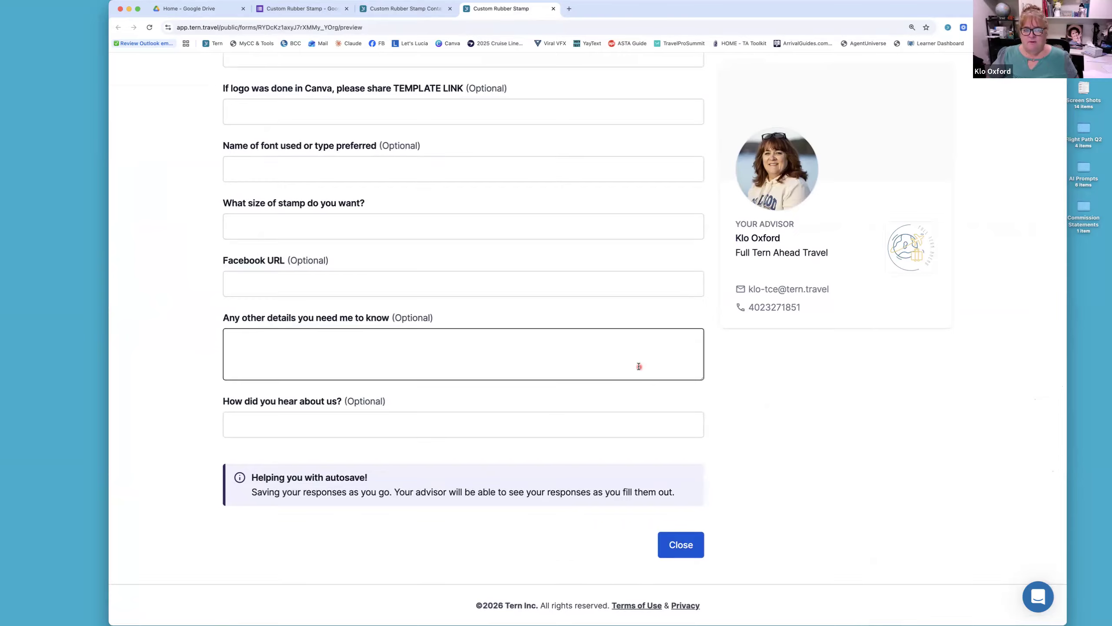
{"action": "scroll", "coordinate": [639, 362], "scroll_direction": "up", "scroll_amount": 6}
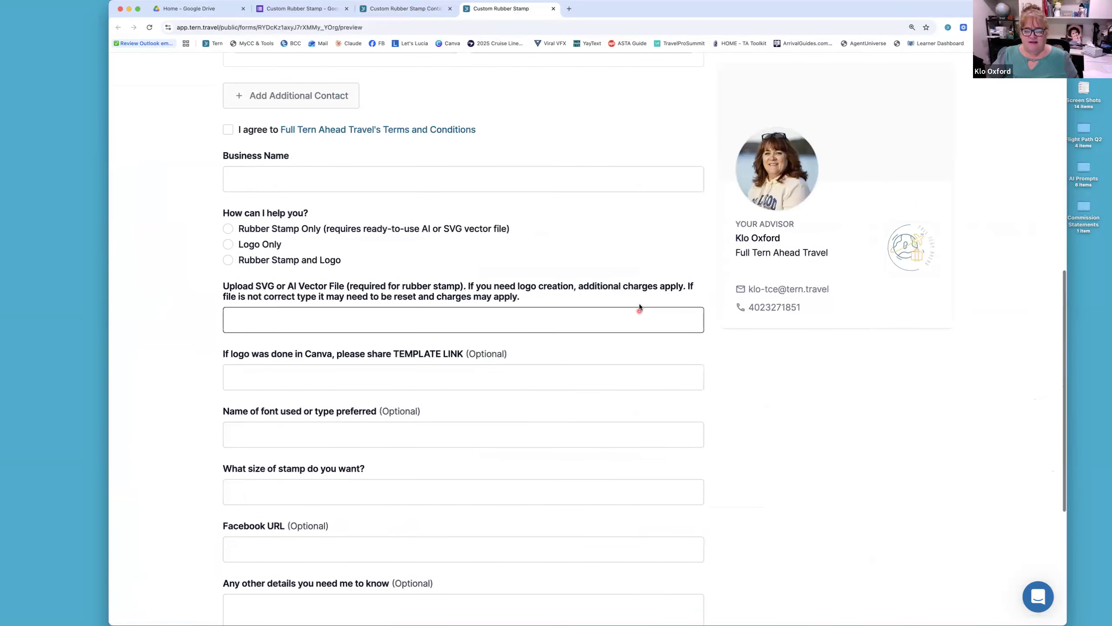
{"action": "left_click", "coordinate": [553, 9]}
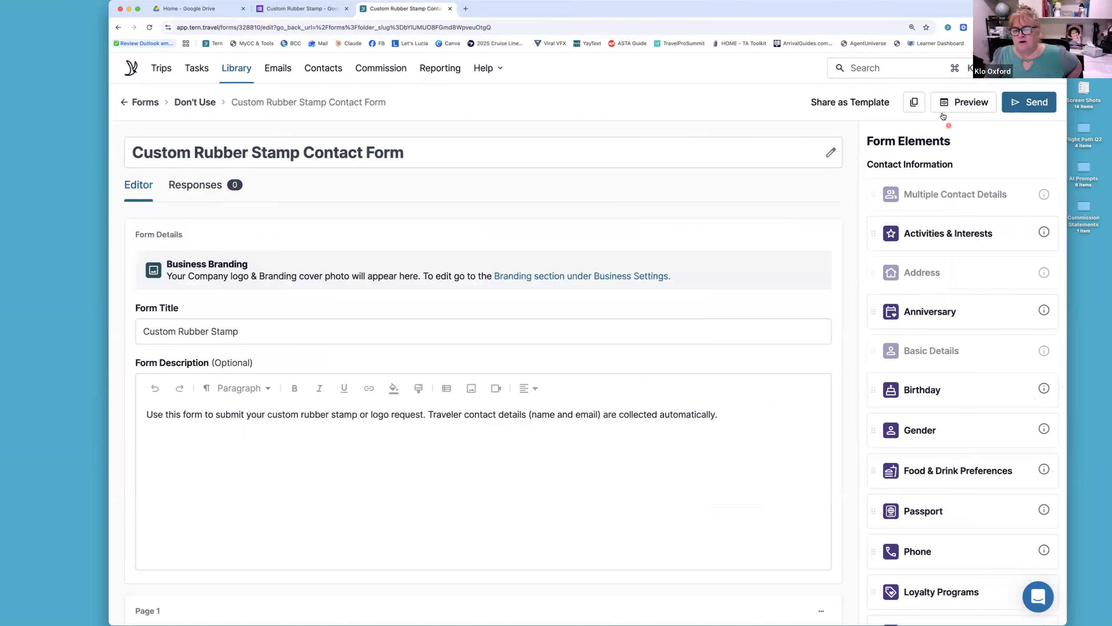
Open the S2T - VIP#2 - T-Shirts form from the Don't Use folder, examine its preview through Traveler 8 and close it.
{"action": "left_click", "coordinate": [200, 104]}
{"action": "scroll", "coordinate": [564, 356], "scroll_direction": "down", "scroll_amount": 2}
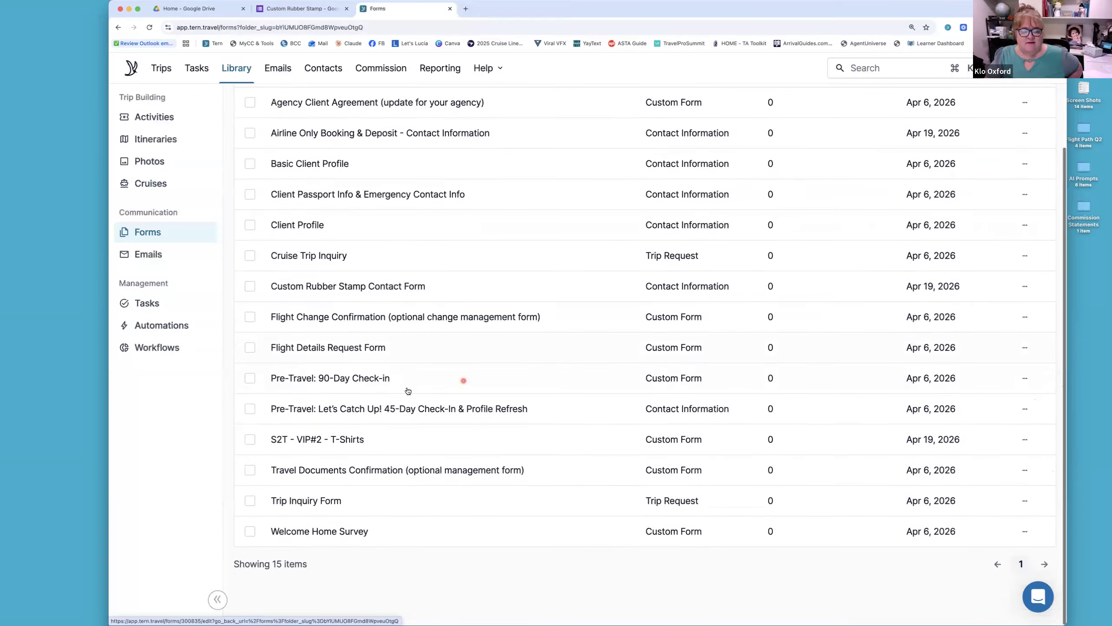
{"action": "left_click", "coordinate": [340, 440]}
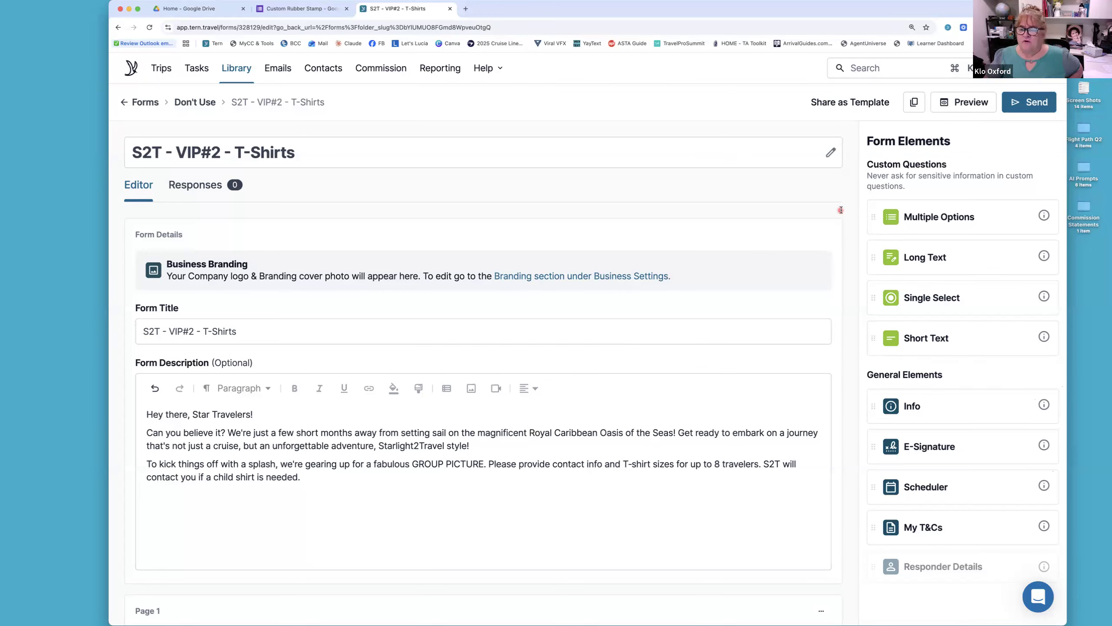
{"action": "left_click", "coordinate": [970, 99]}
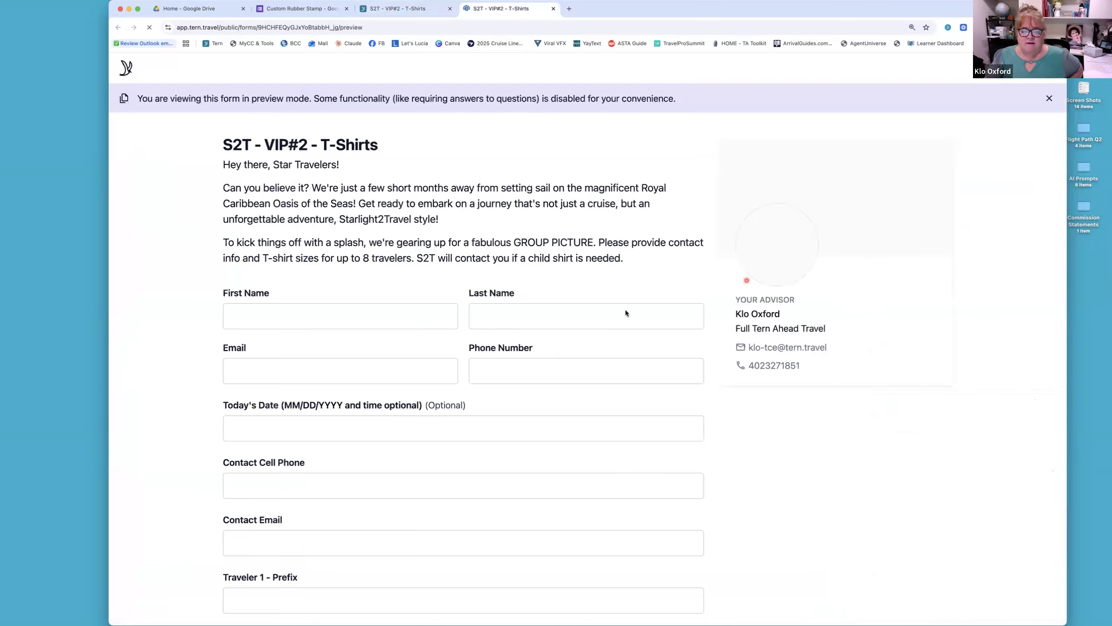
{"action": "scroll", "coordinate": [605, 330], "scroll_direction": "down", "scroll_amount": 2}
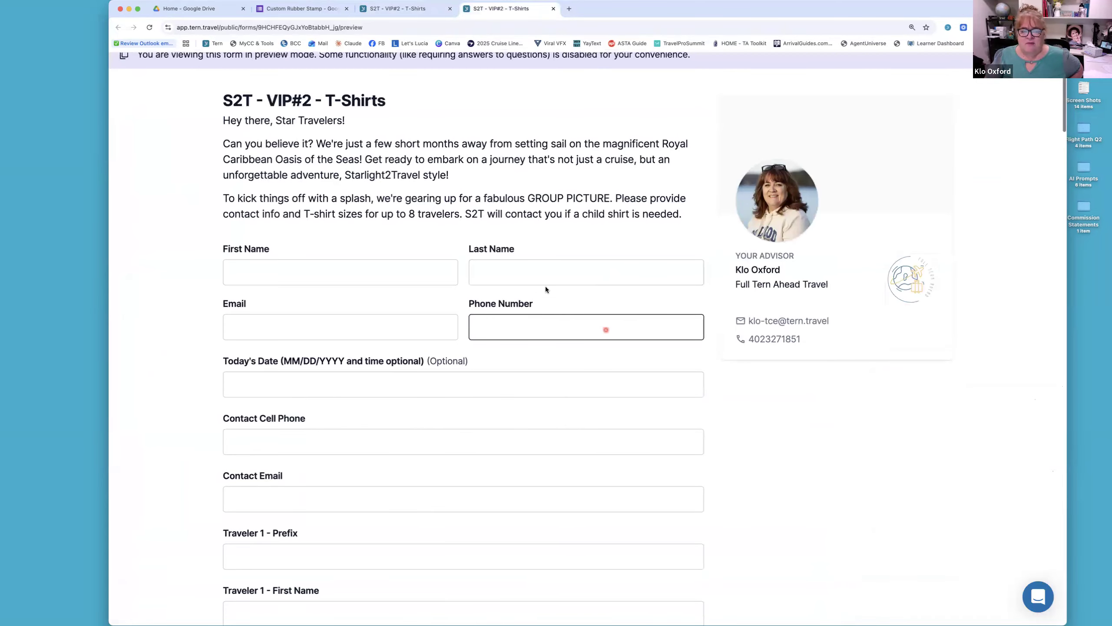
{"action": "scroll", "coordinate": [466, 233], "scroll_direction": "down", "scroll_amount": 5}
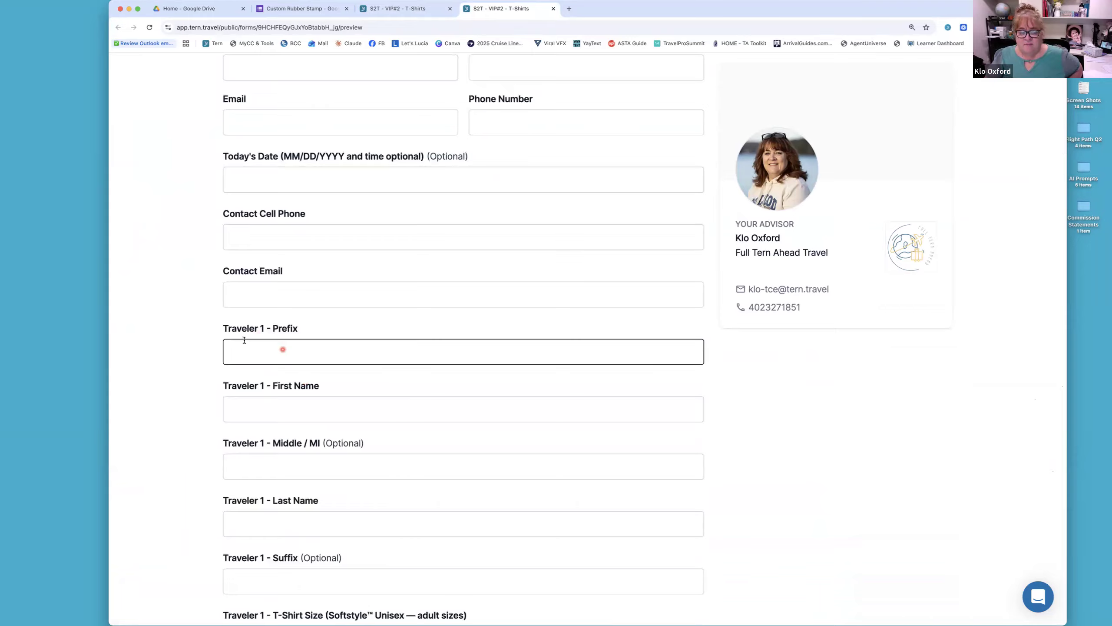
{"action": "scroll", "coordinate": [268, 434], "scroll_direction": "down", "scroll_amount": 2}
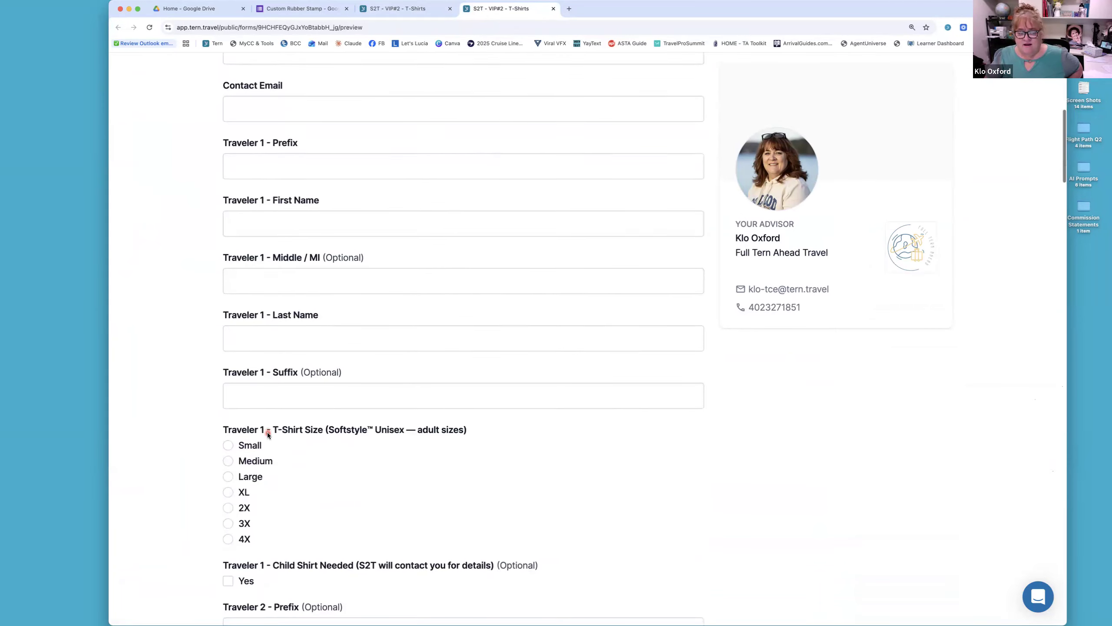
{"action": "scroll", "coordinate": [350, 486], "scroll_direction": "down", "scroll_amount": 8}
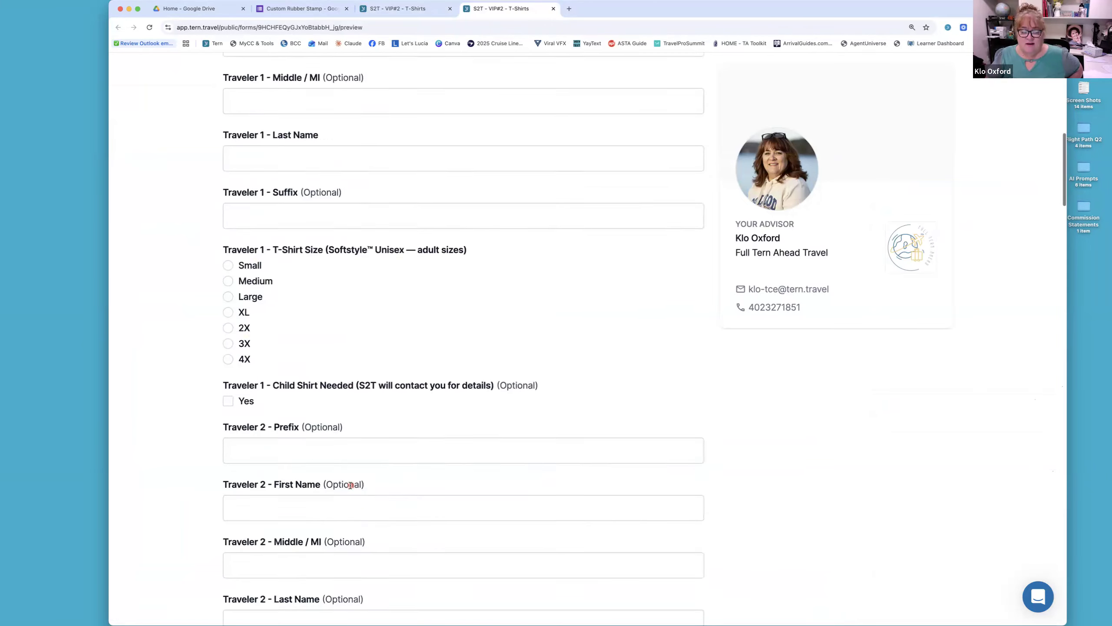
{"action": "scroll", "coordinate": [350, 485], "scroll_direction": "down", "scroll_amount": 3}
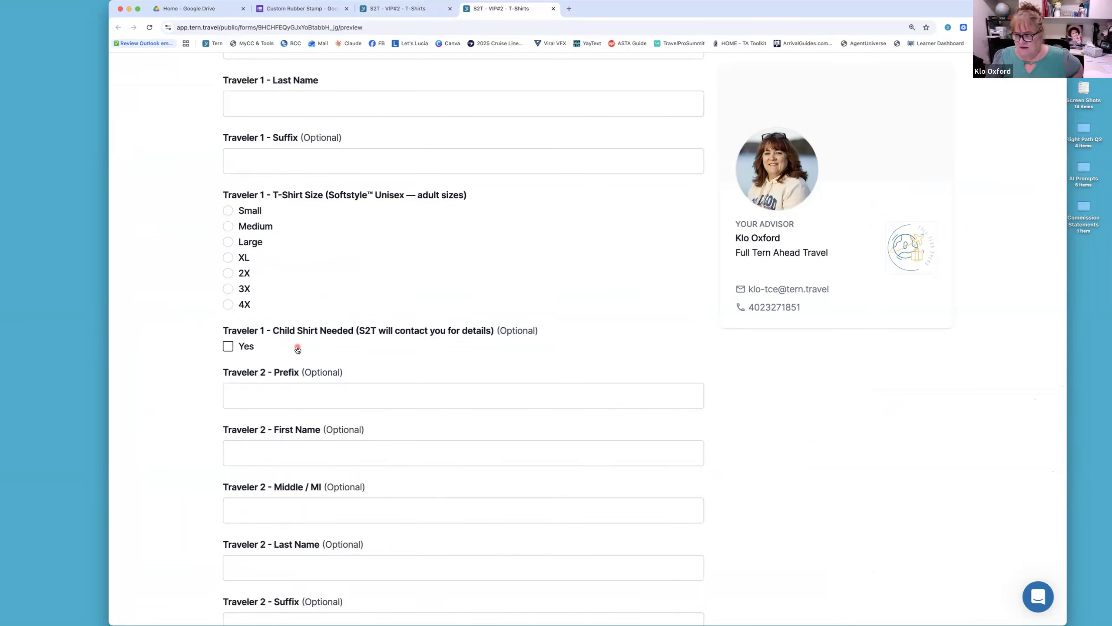
{"action": "scroll", "coordinate": [297, 349], "scroll_direction": "down", "scroll_amount": 20}
{"action": "scroll", "coordinate": [297, 346], "scroll_direction": "down", "scroll_amount": 15}
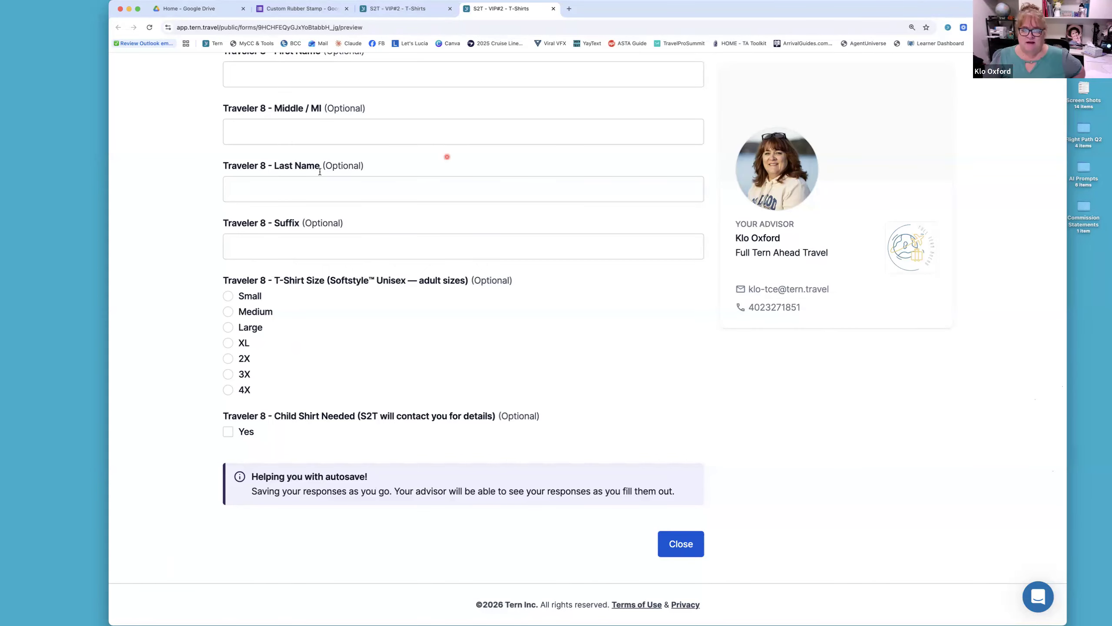
{"action": "left_click", "coordinate": [553, 9]}
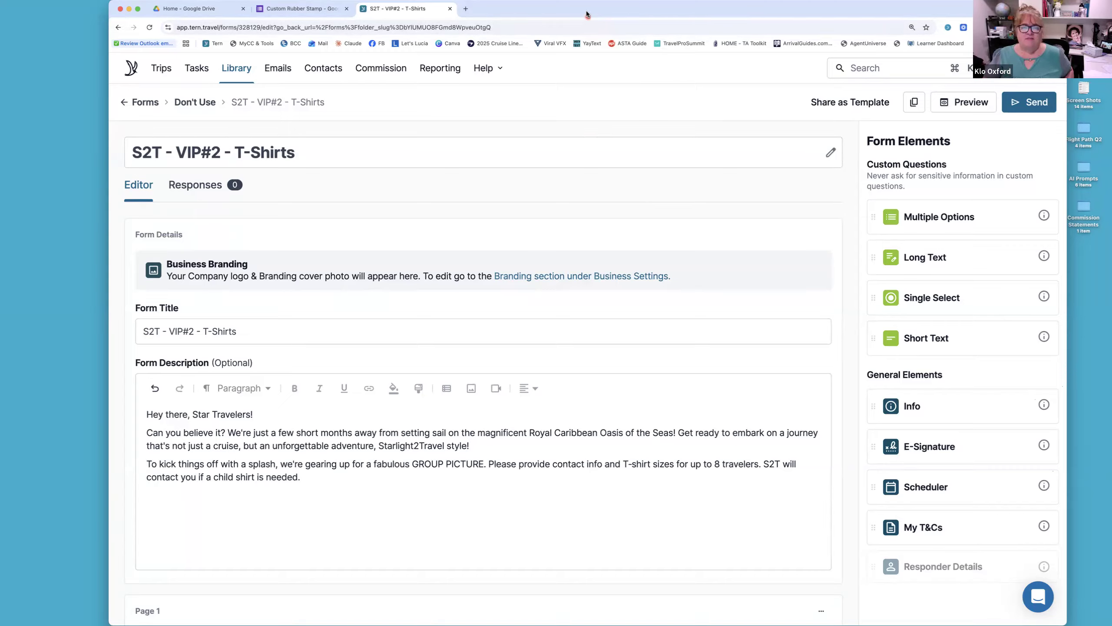
Place the myTravelCRM sign-in window in front of the Tern window and cover the page area beside the sign-in form with a solid blue rectangle.
{"action": "left_click_drag", "start_coordinate": [651, 17], "coordinate": [440, 16]}
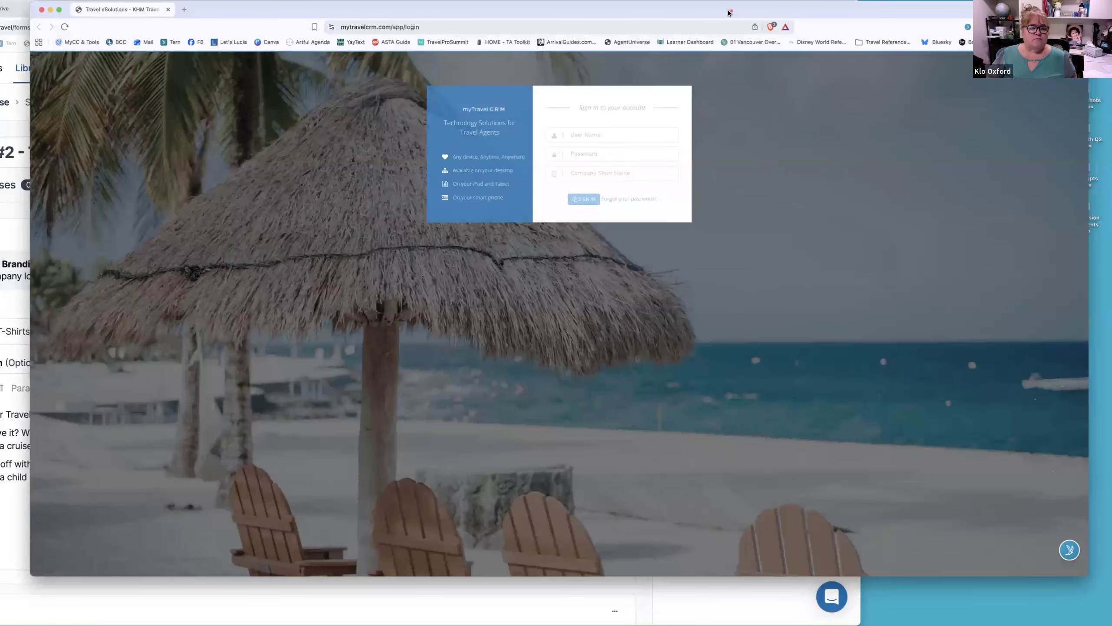
{"action": "left_click_drag", "start_coordinate": [728, 12], "coordinate": [784, 20]}
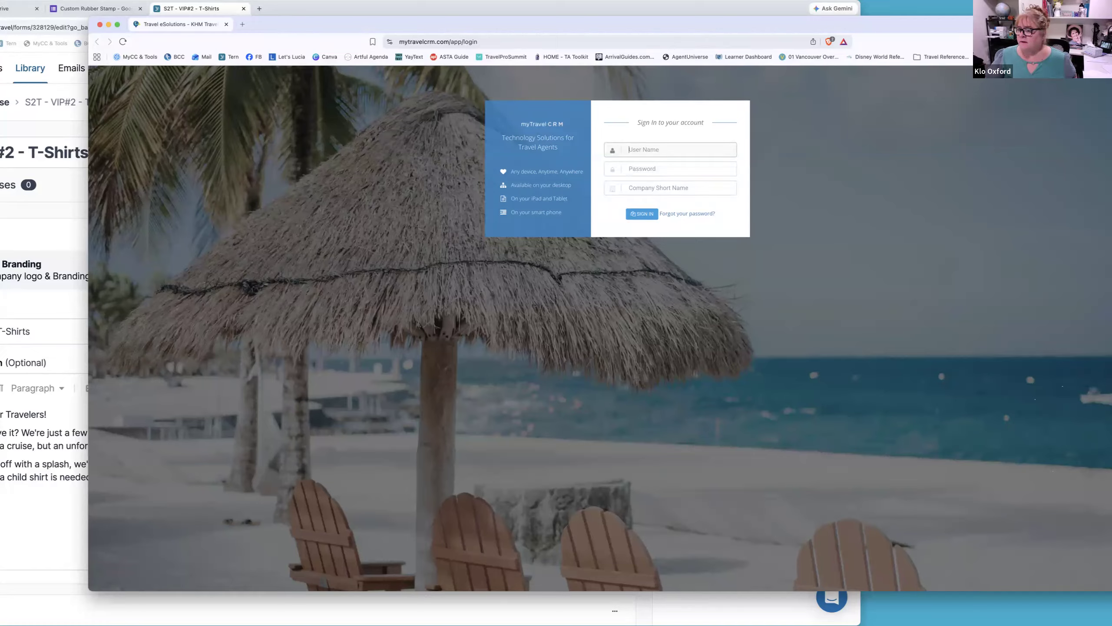
{"action": "key", "text": "super+shift+4"}
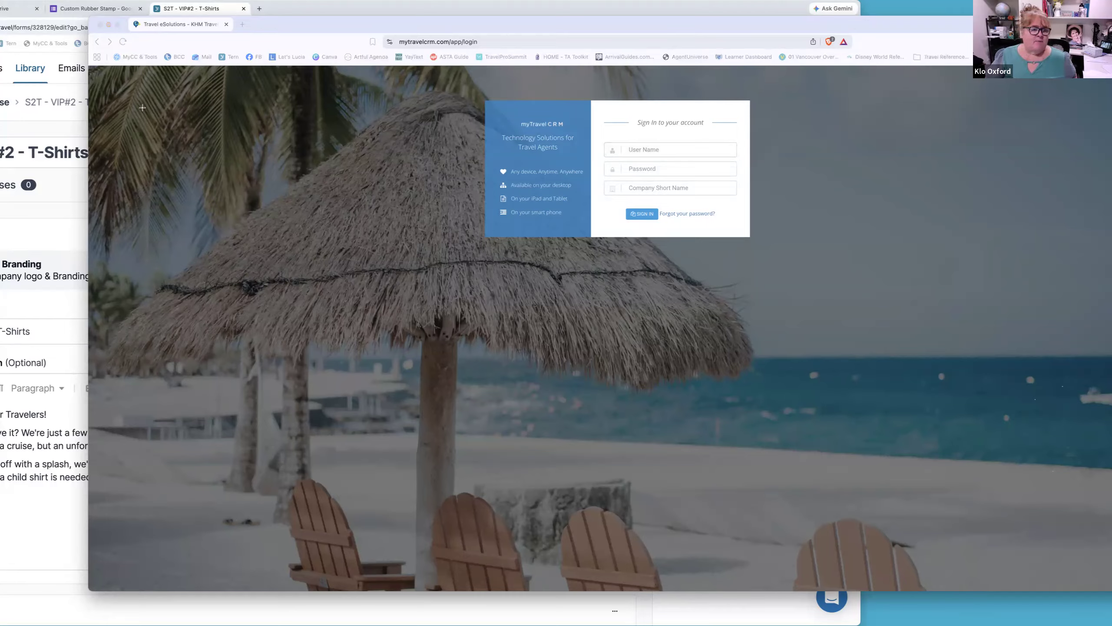
{"action": "left_click_drag", "start_coordinate": [131, 102], "coordinate": [268, 223]}
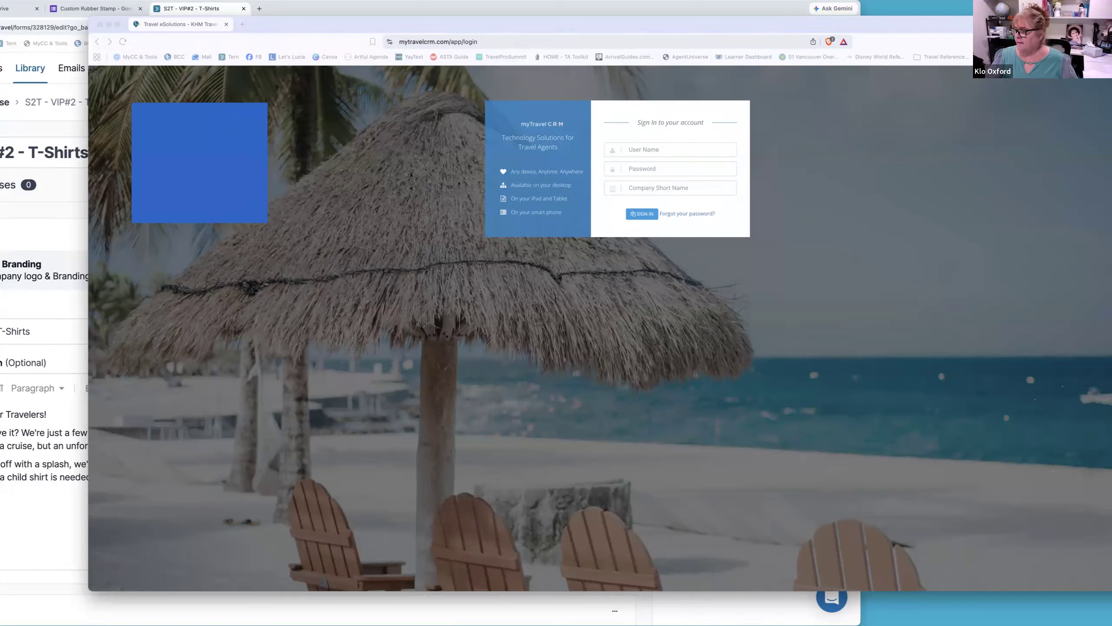
Fill in the user name, company short name and account password, and sign in to myTravelCRM.
{"action": "left_click", "coordinate": [635, 151]}
{"action": "left_click", "coordinate": [651, 190]}
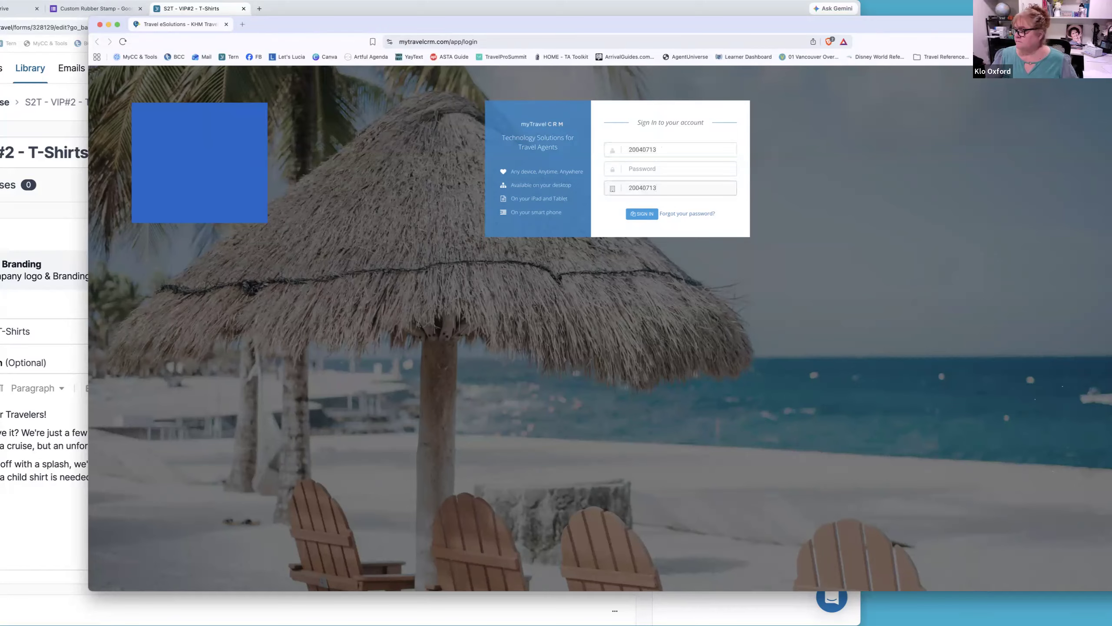
{"action": "key", "text": "super+Tab"}
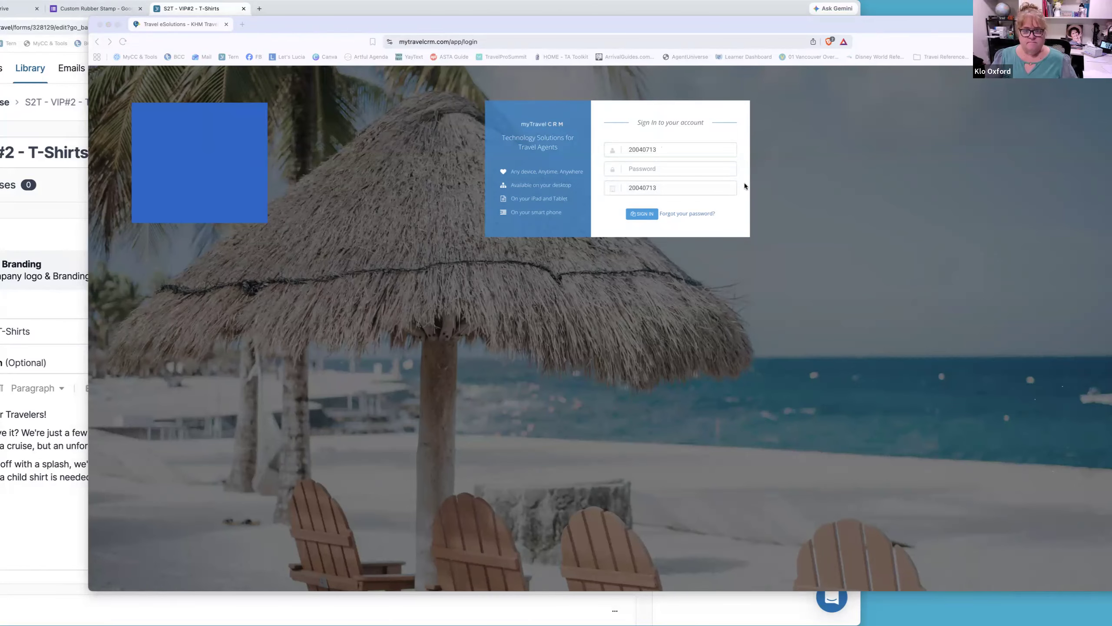
{"action": "left_click", "coordinate": [634, 171]}
{"action": "key", "text": "super+v"}
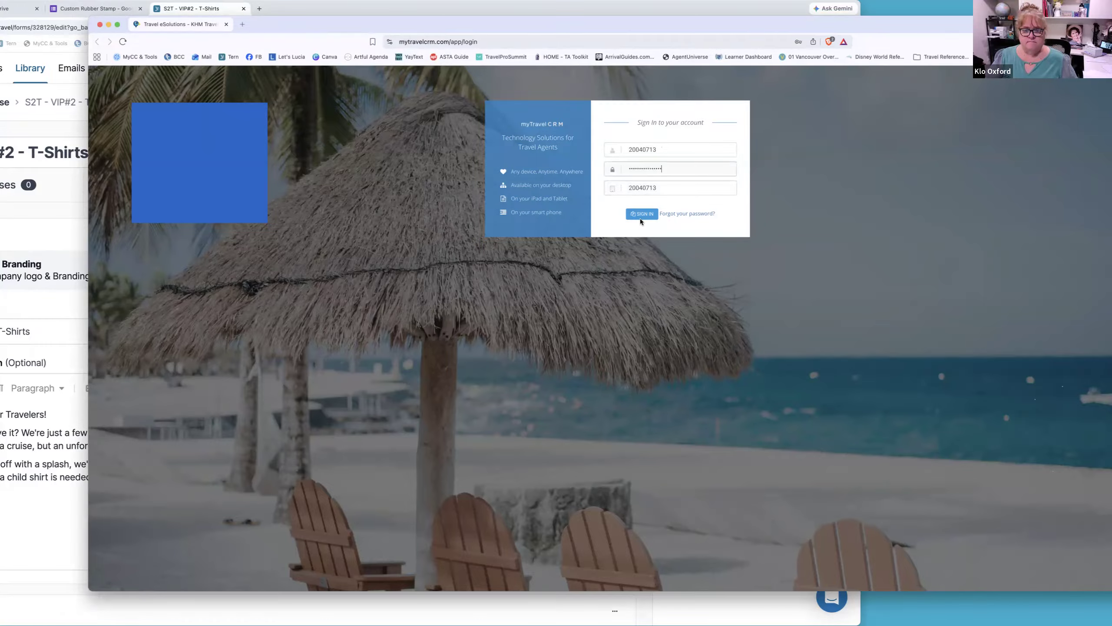
{"action": "left_click", "coordinate": [642, 213]}
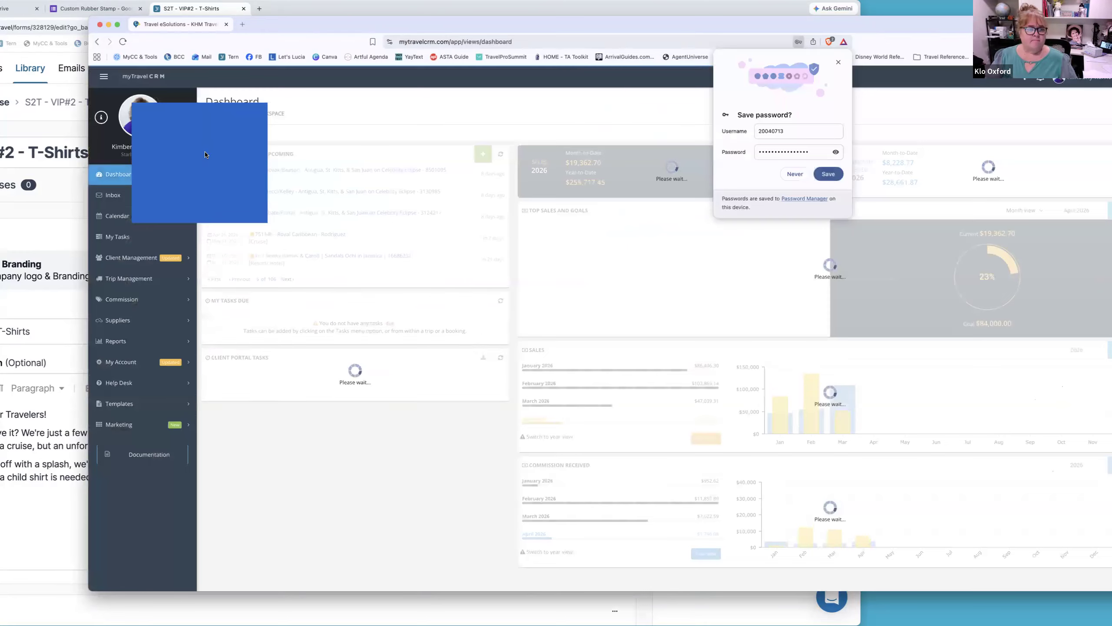
Reposition the dashboard window so the profile area is hidden behind the blue rectangle, and dismiss the offer to save the password.
{"action": "left_click_drag", "start_coordinate": [183, 129], "coordinate": [180, 128]}
{"action": "left_click_drag", "start_coordinate": [285, 27], "coordinate": [327, 73]}
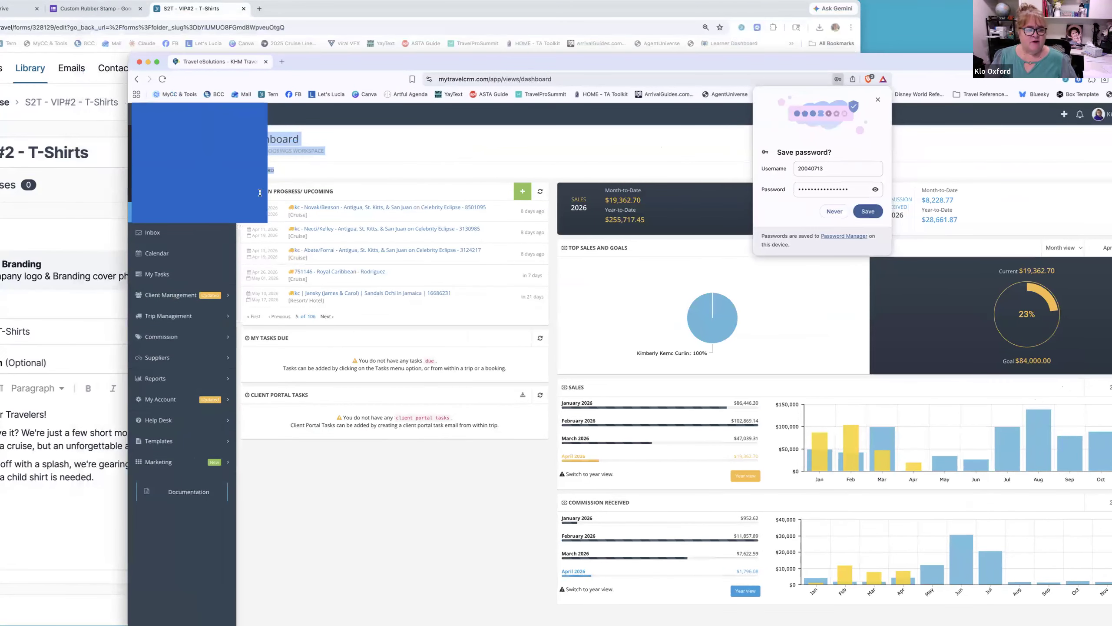
{"action": "left_click", "coordinate": [878, 99]}
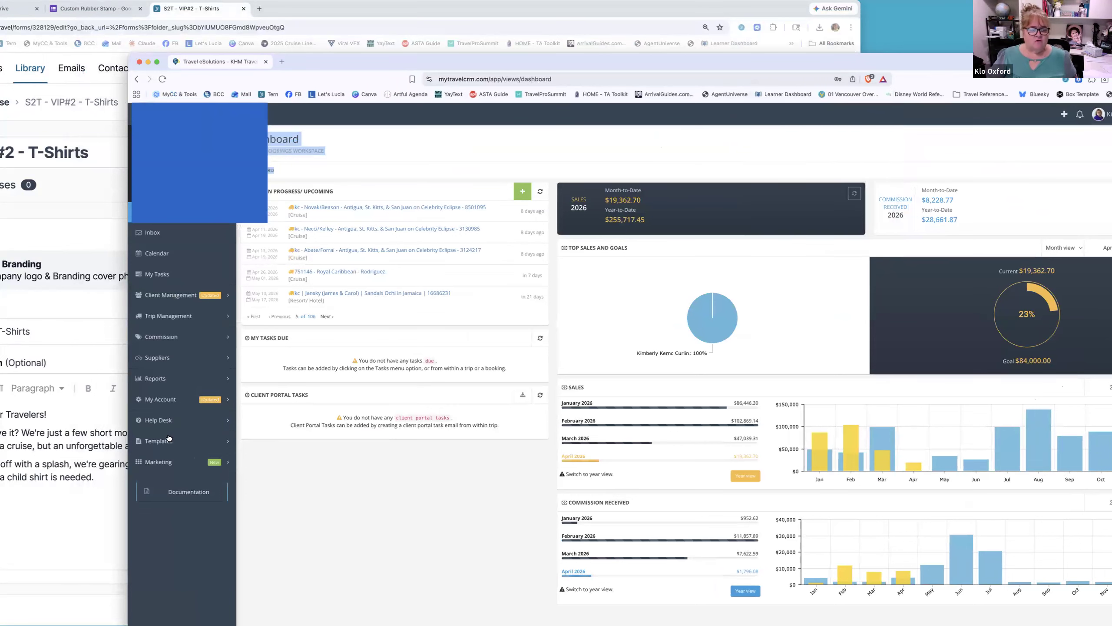
Open the email templates list and filter it by the template name "rccl".
{"action": "left_click", "coordinate": [226, 445]}
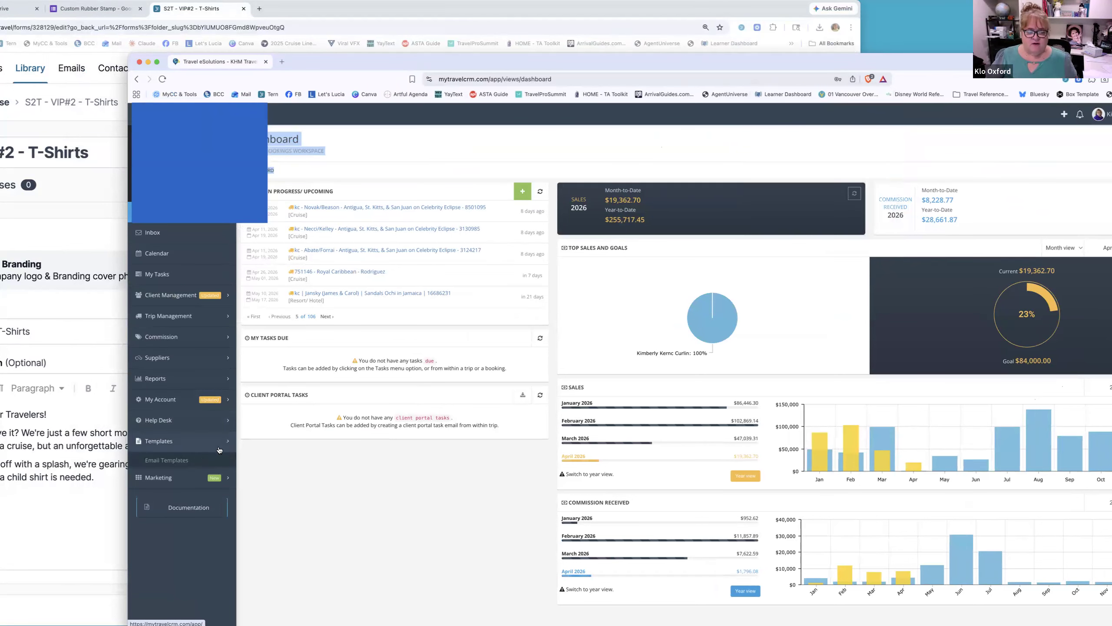
{"action": "left_click", "coordinate": [177, 461]}
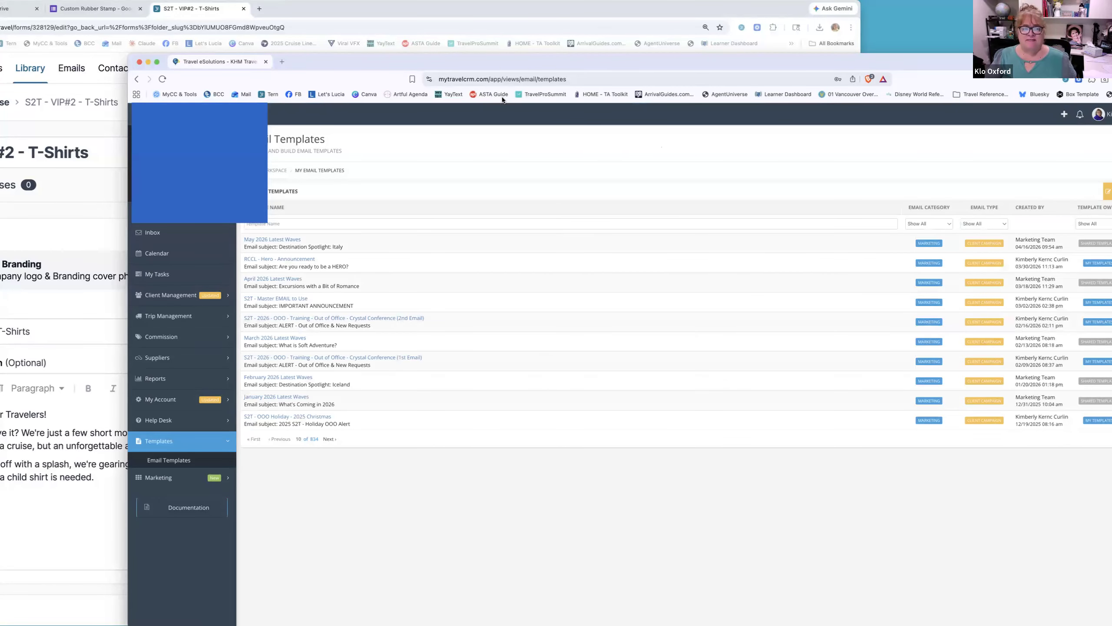
{"action": "left_click_drag", "start_coordinate": [488, 60], "coordinate": [512, 65]}
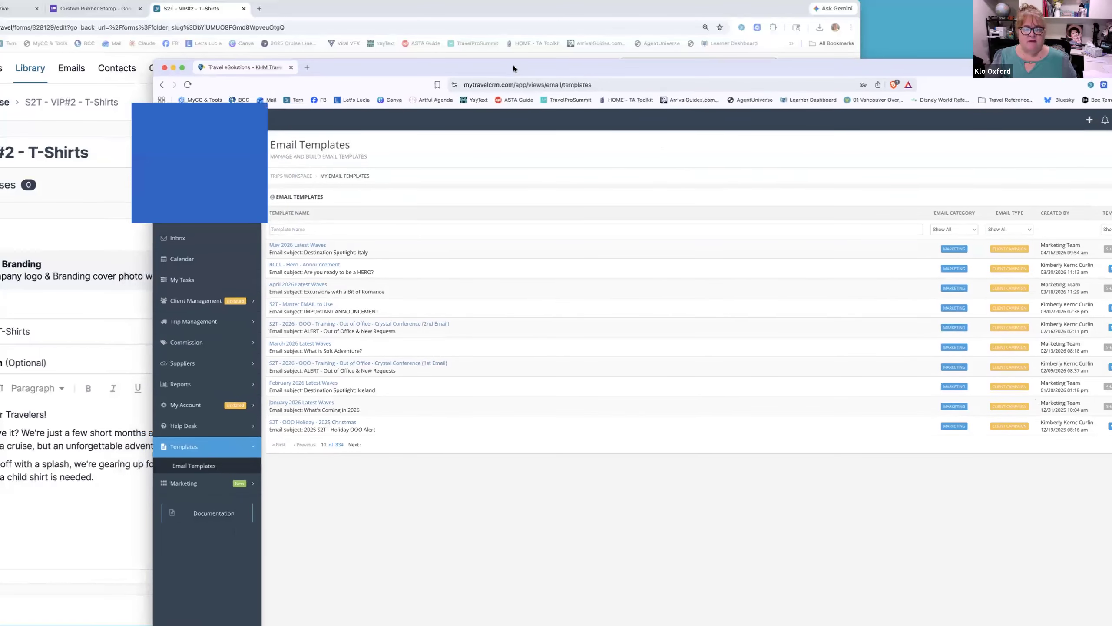
{"action": "left_click", "coordinate": [424, 225]}
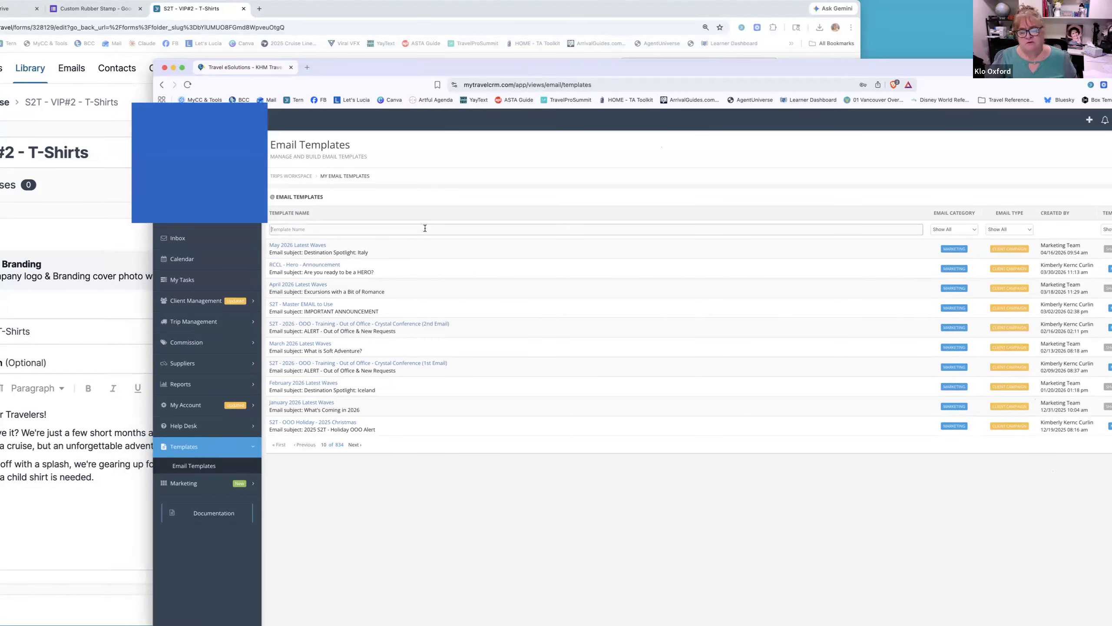
{"action": "type", "text": "t"}
{"action": "type", "text": "ccl"}
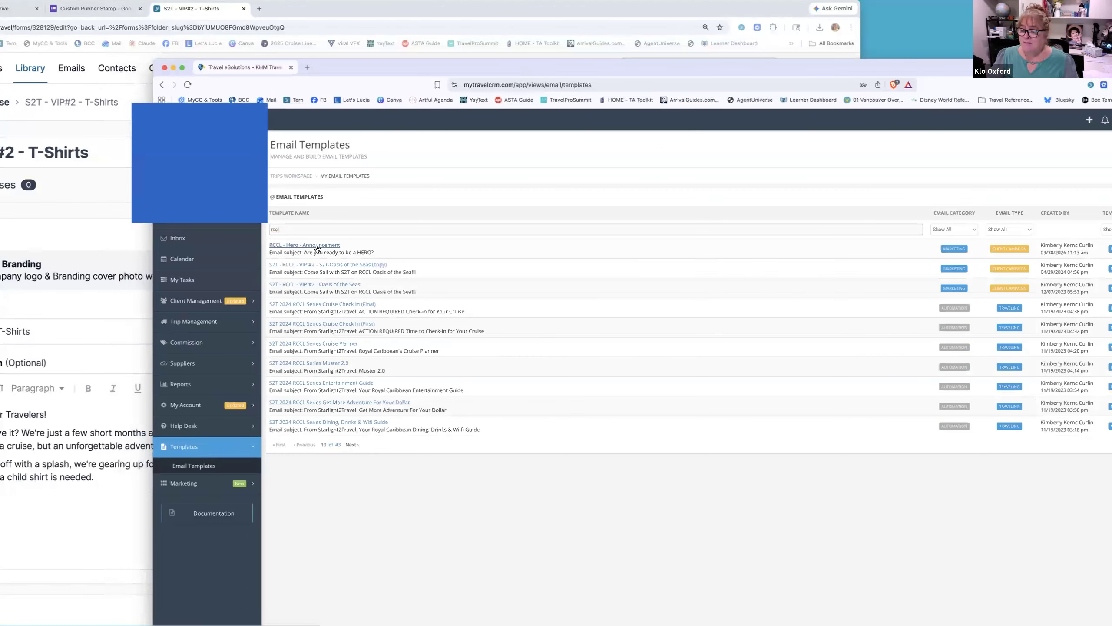
Open the RCCL - Hero - Announcement email template and examine its preview from the banner through the Hero of the Seas sailings.
{"action": "left_click", "coordinate": [318, 249]}
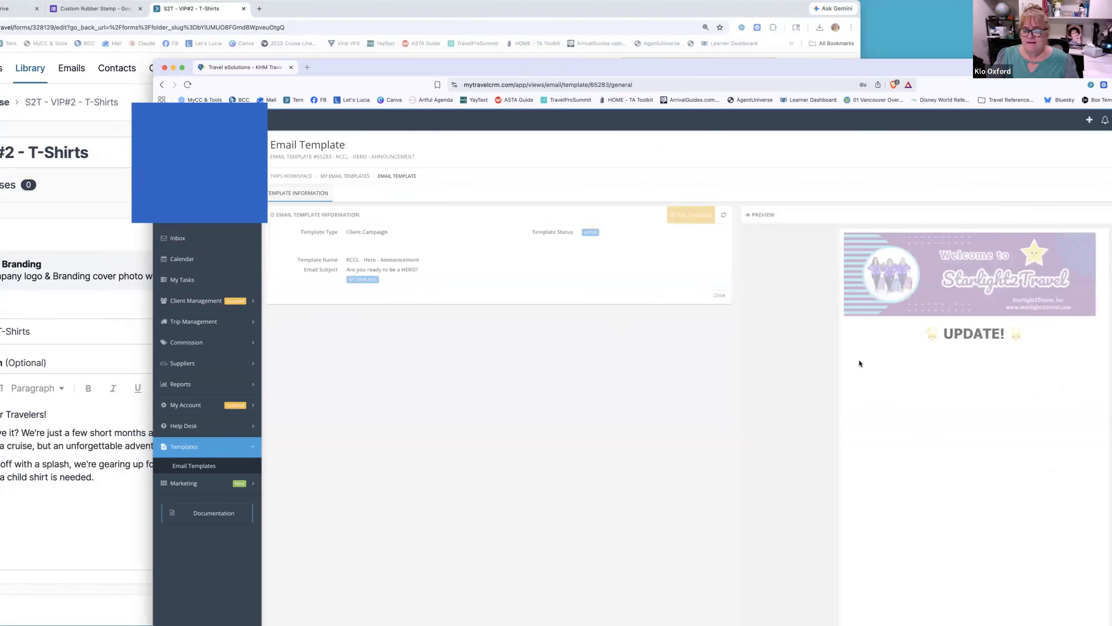
{"action": "scroll", "coordinate": [859, 359], "scroll_direction": "down", "scroll_amount": 2}
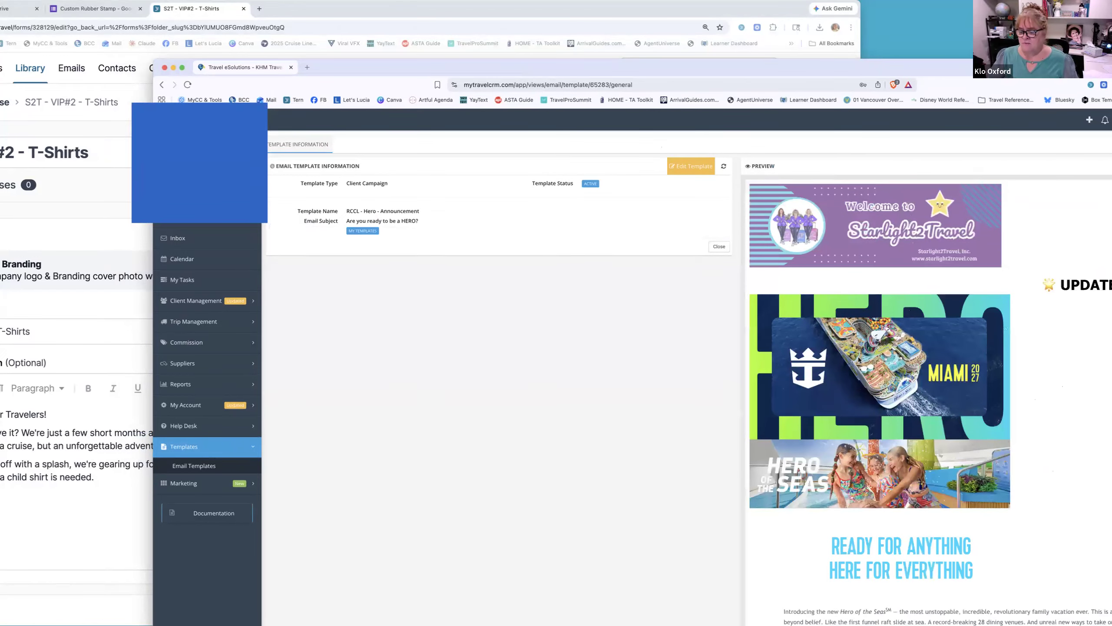
{"action": "scroll", "coordinate": [858, 359], "scroll_direction": "down", "scroll_amount": 20}
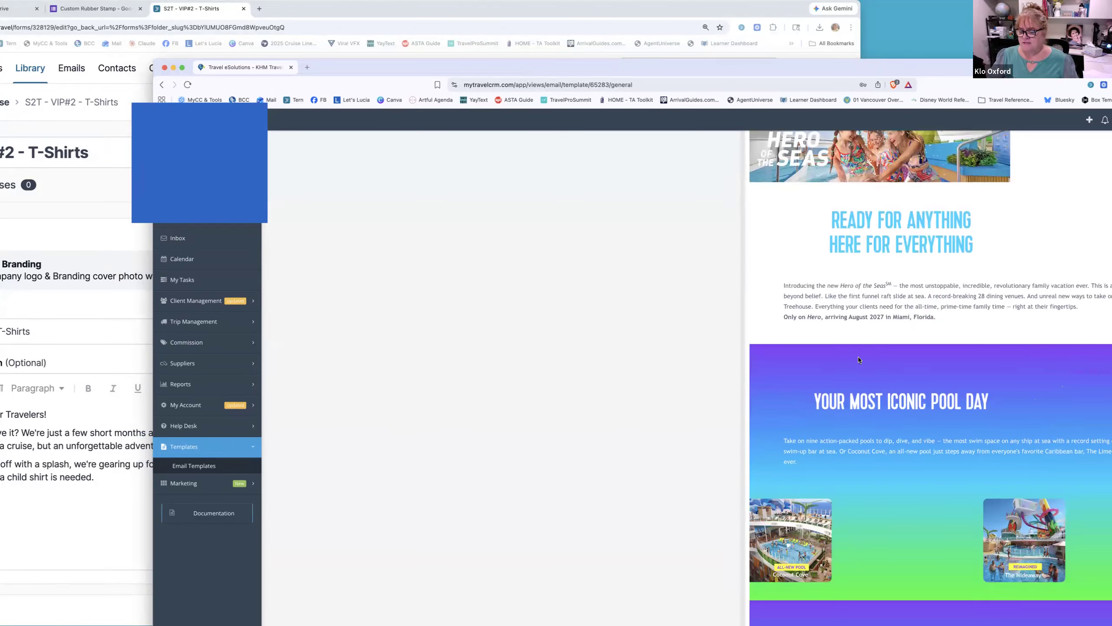
{"action": "scroll", "coordinate": [858, 357], "scroll_direction": "down", "scroll_amount": 10}
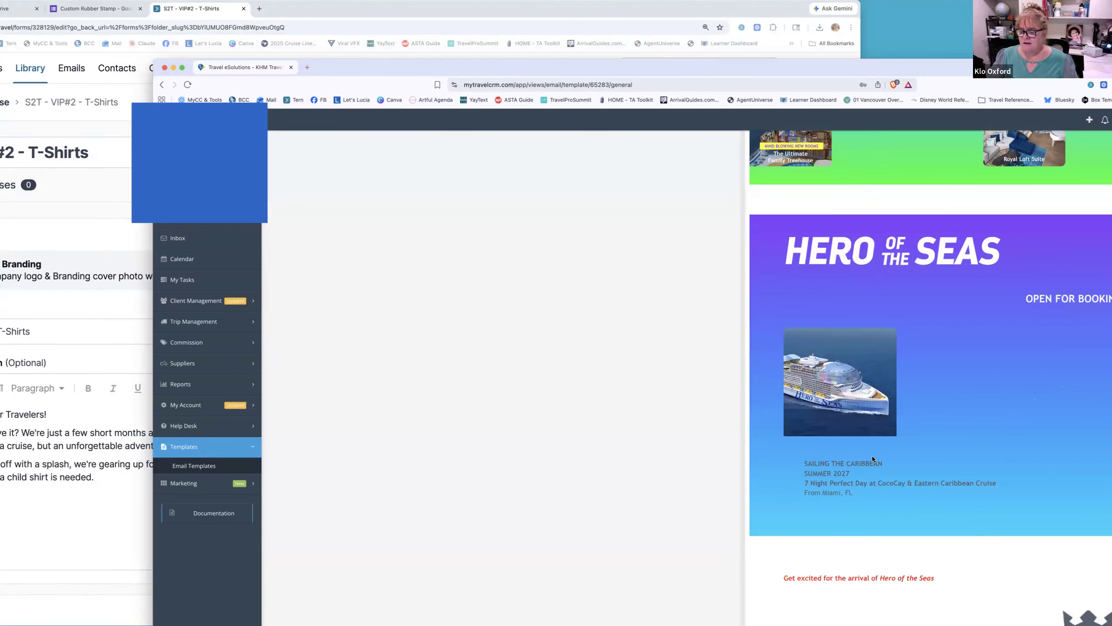
{"action": "scroll", "coordinate": [856, 384], "scroll_direction": "up", "scroll_amount": 20}
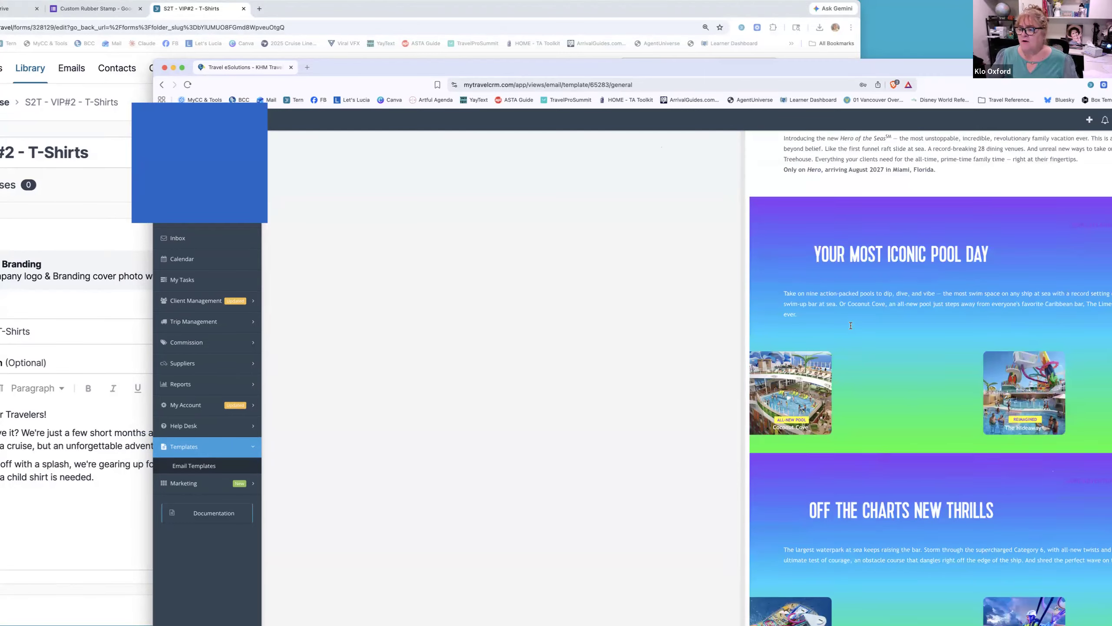
Open the Tern extension on the template page and authorize it by signing in with a Google account.
{"action": "left_click", "coordinate": [1091, 85]}
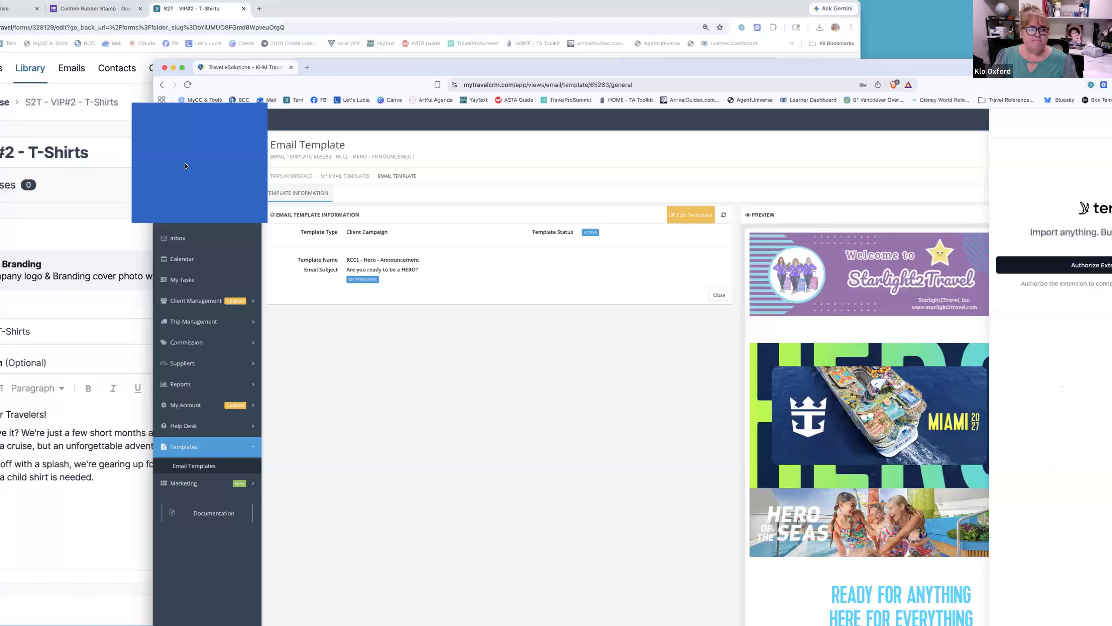
{"action": "left_click", "coordinate": [1067, 265]}
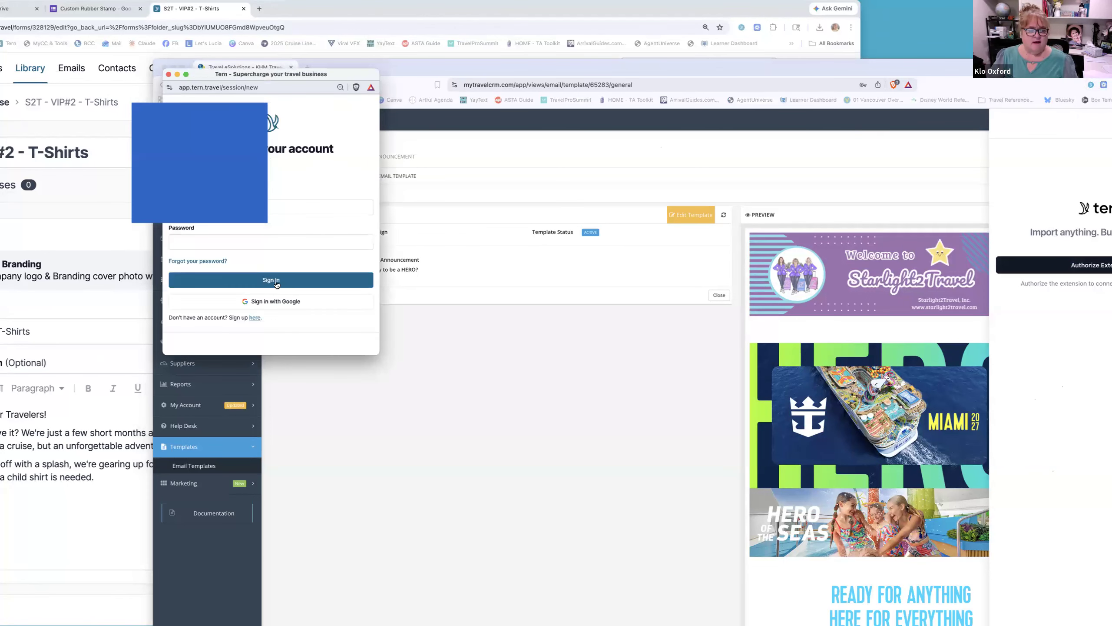
{"action": "left_click", "coordinate": [271, 302]}
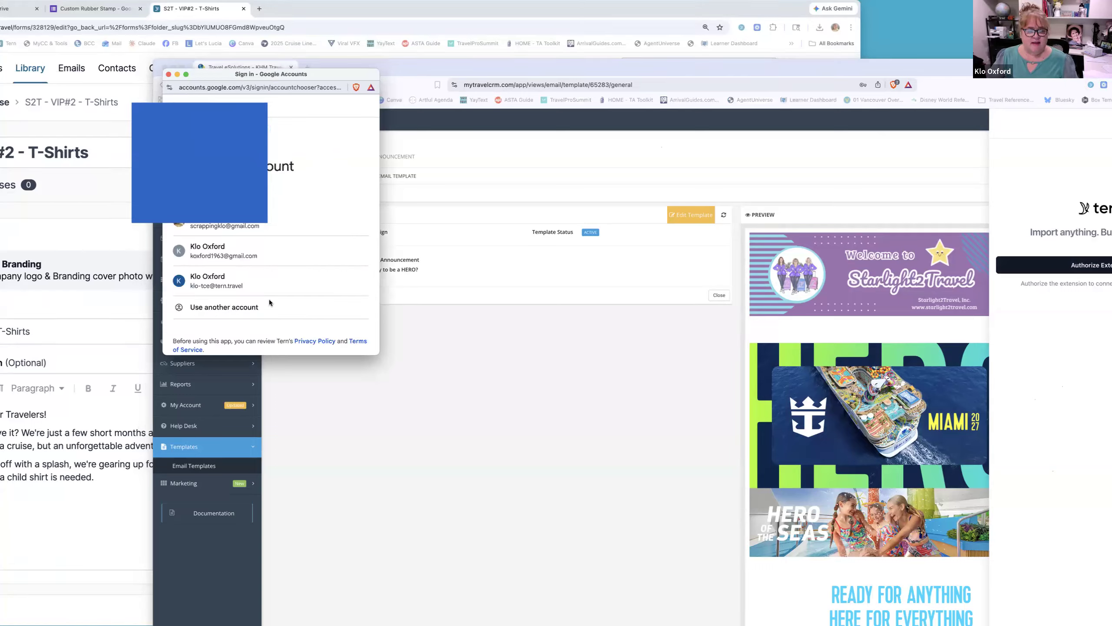
{"action": "left_click", "coordinate": [262, 284]}
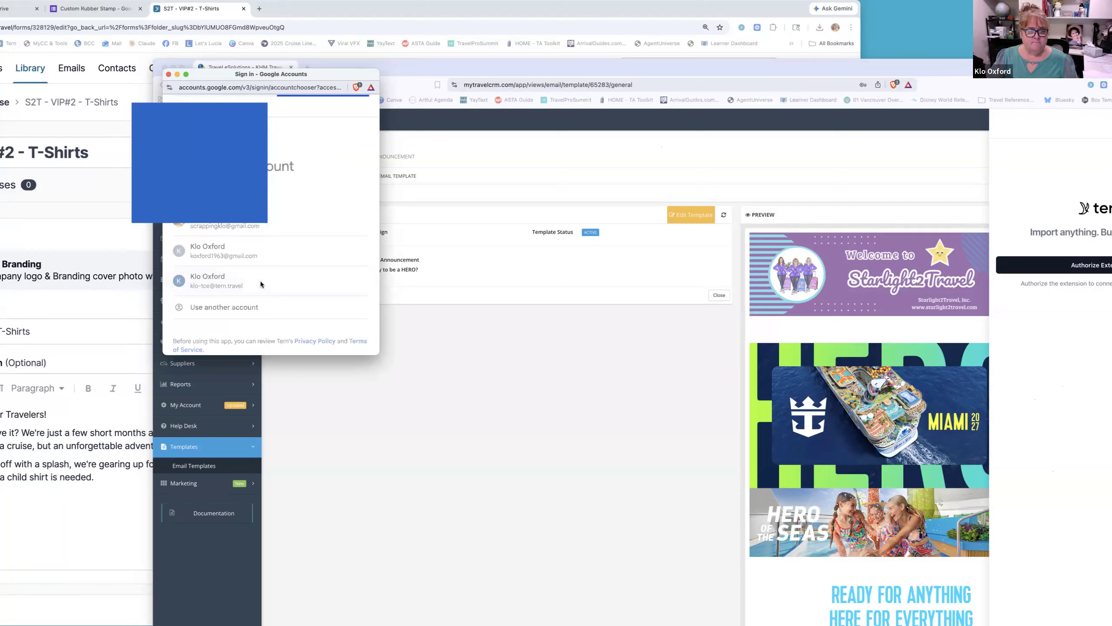
{"action": "left_click", "coordinate": [281, 249]}
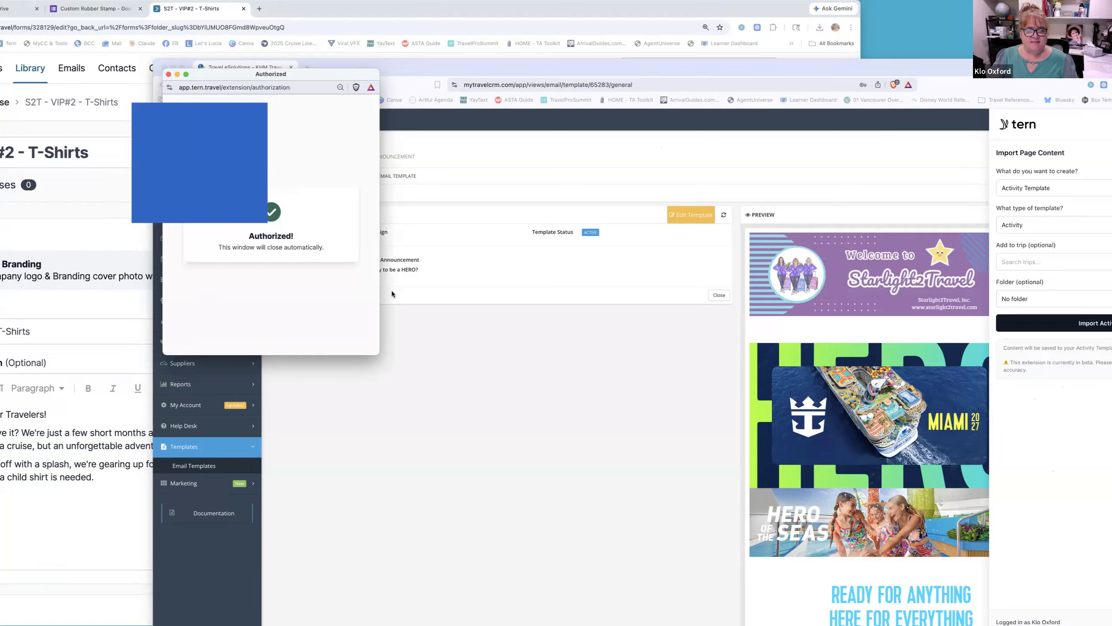
Import the page content as an Email Template into the Don't Use folder.
{"action": "left_click", "coordinate": [1024, 190]}
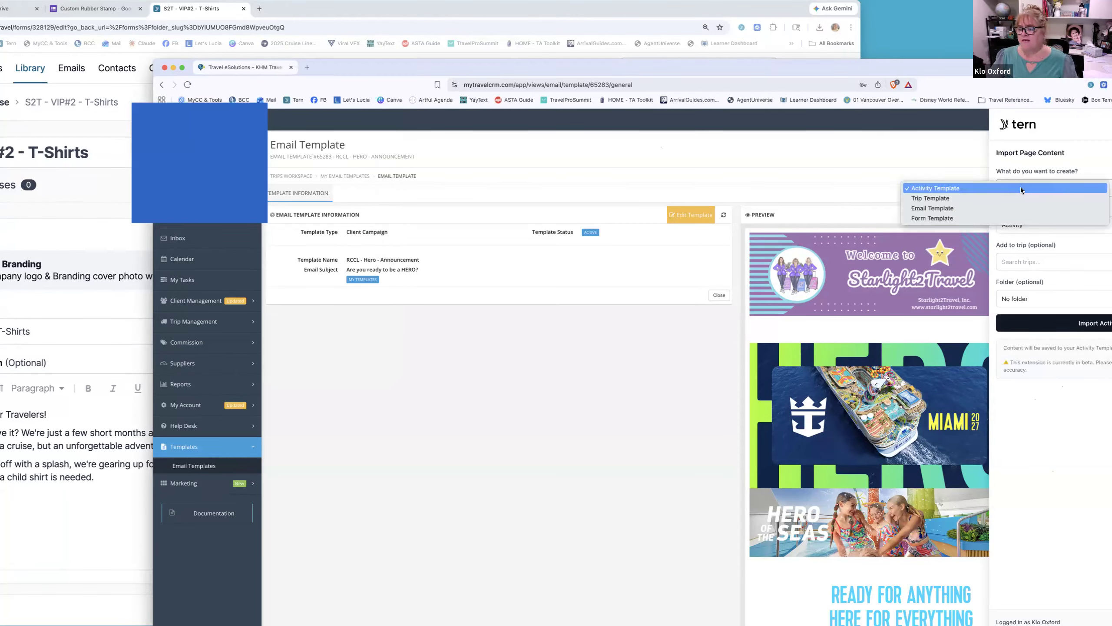
{"action": "left_click", "coordinate": [927, 209]}
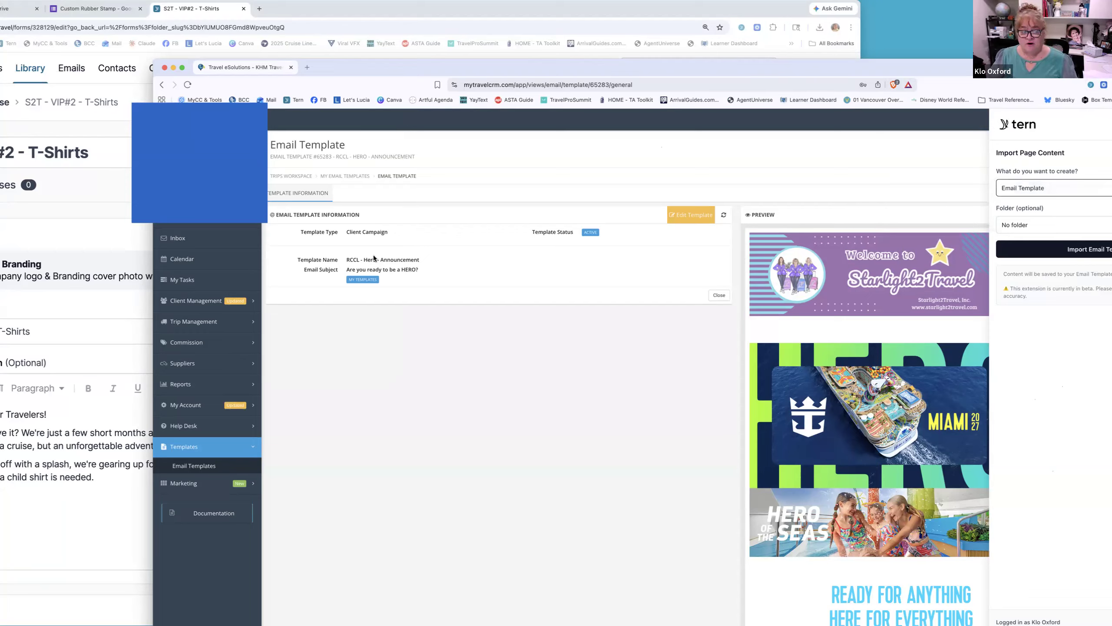
{"action": "left_click", "coordinate": [1013, 223]}
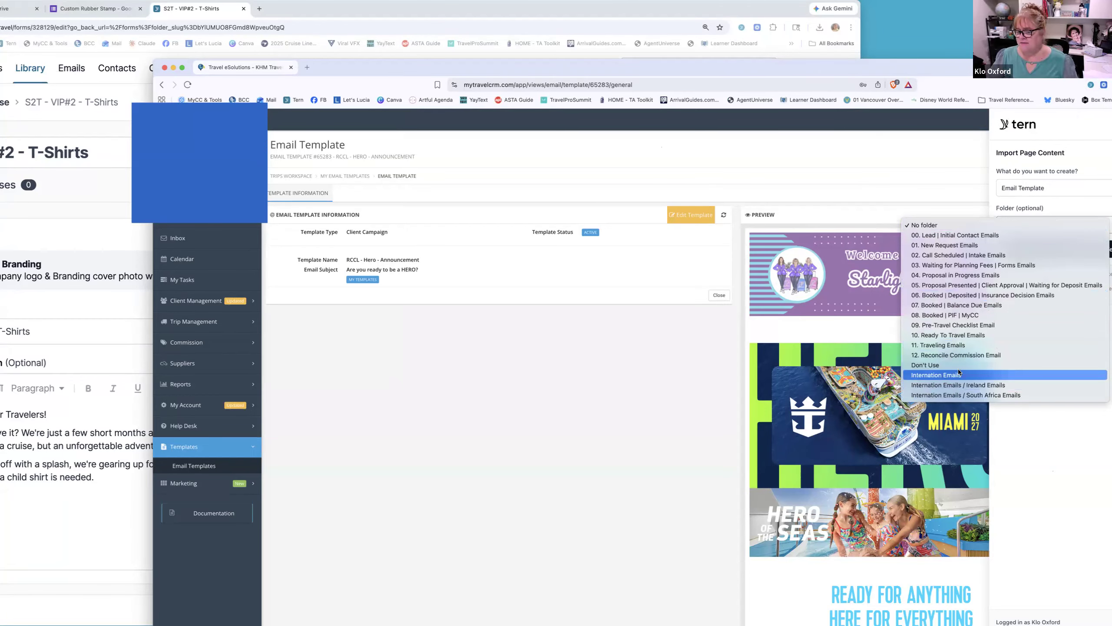
{"action": "left_click", "coordinate": [941, 365]}
{"action": "left_click", "coordinate": [1055, 250]}
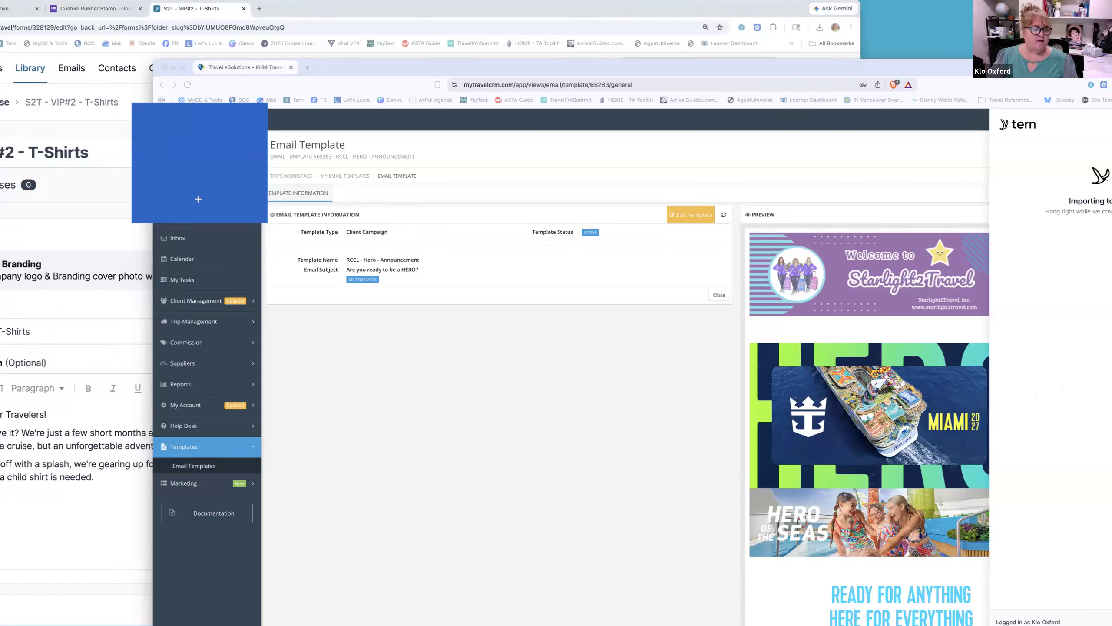
Cover the shifted profile area with a smaller blue rectangle, move the window so the whole Tern extension fits, and remove the larger rectangle.
{"action": "left_click_drag", "start_coordinate": [31, 110], "coordinate": [130, 215]}
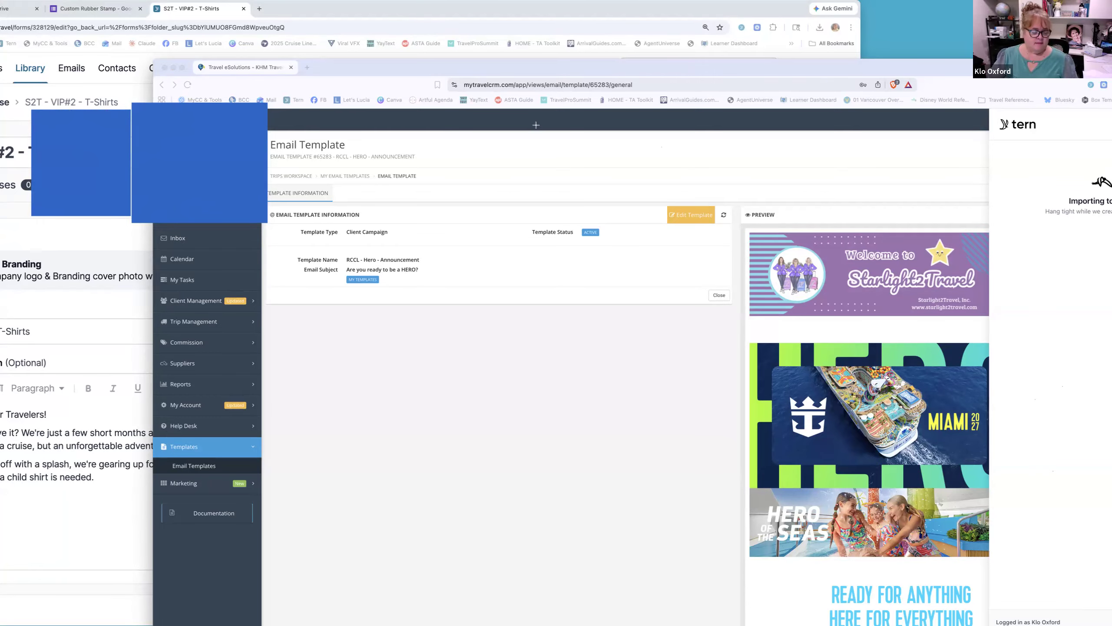
{"action": "left_click", "coordinate": [689, 71]}
{"action": "left_click_drag", "start_coordinate": [689, 72], "coordinate": [567, 70]}
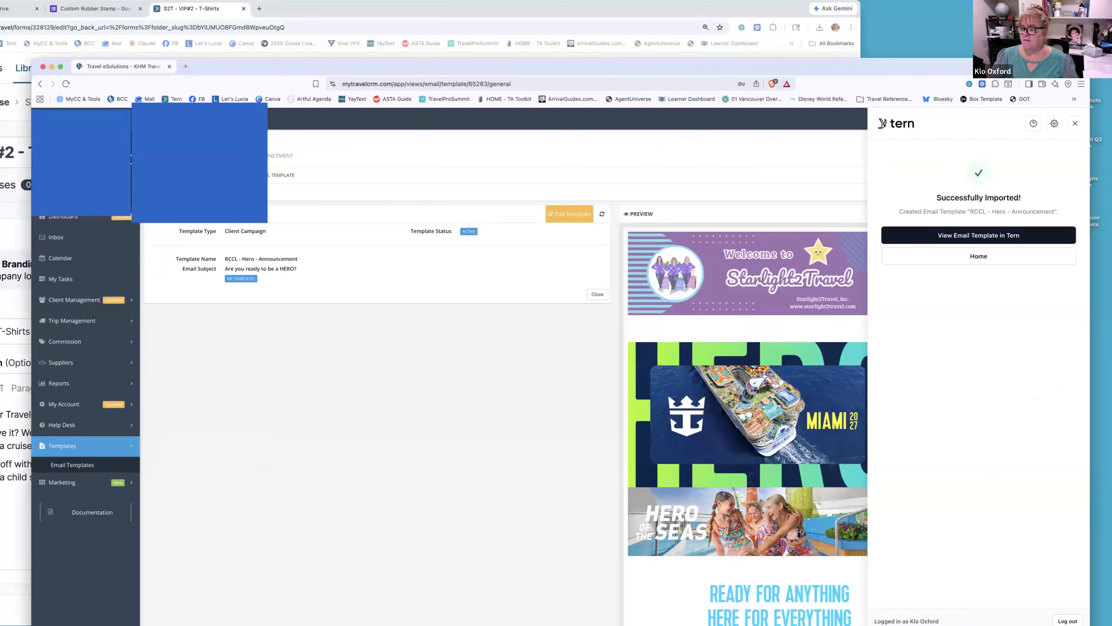
{"action": "left_click", "coordinate": [252, 181]}
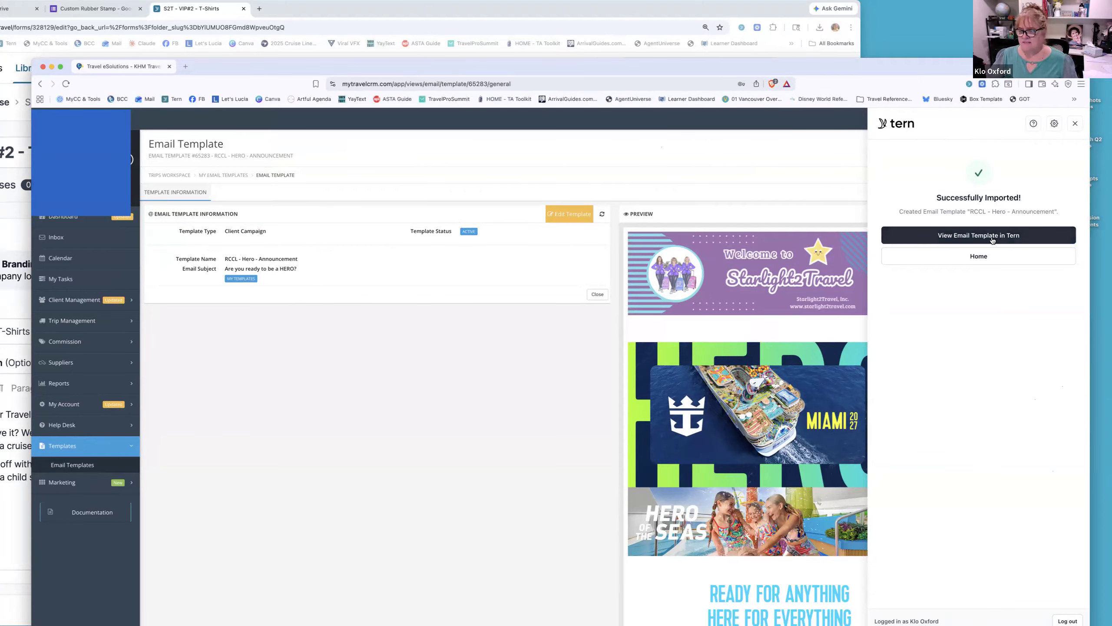
Open the imported RCCL - Hero - Announcement template in Tern and examine its email content down to the signature and agent placeholders.
{"action": "left_click", "coordinate": [972, 236]}
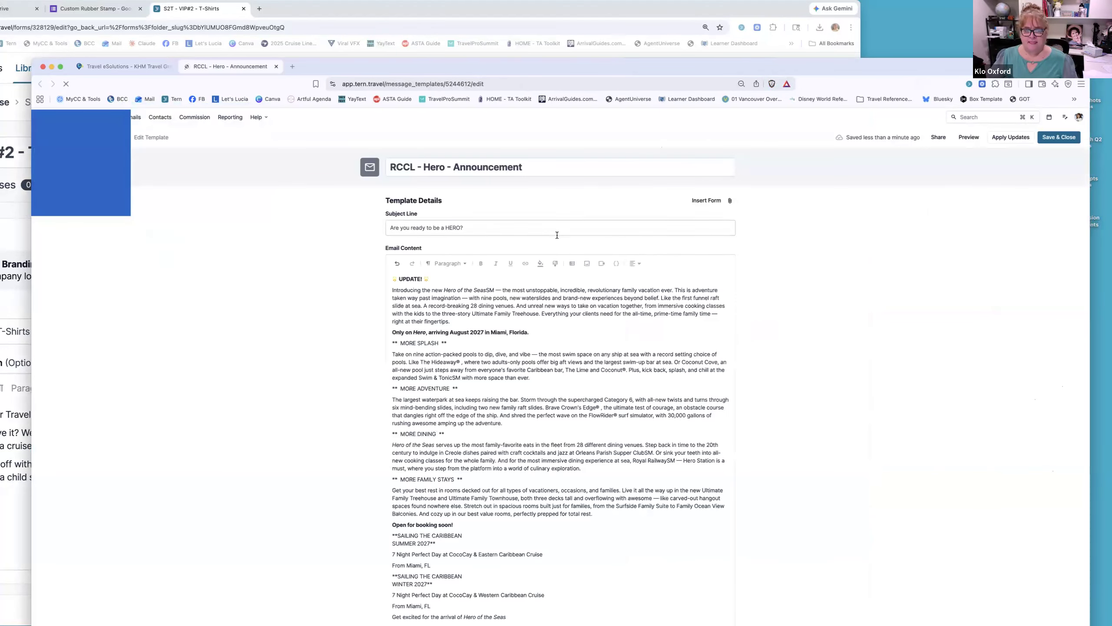
{"action": "scroll", "coordinate": [430, 254], "scroll_direction": "down", "scroll_amount": 3}
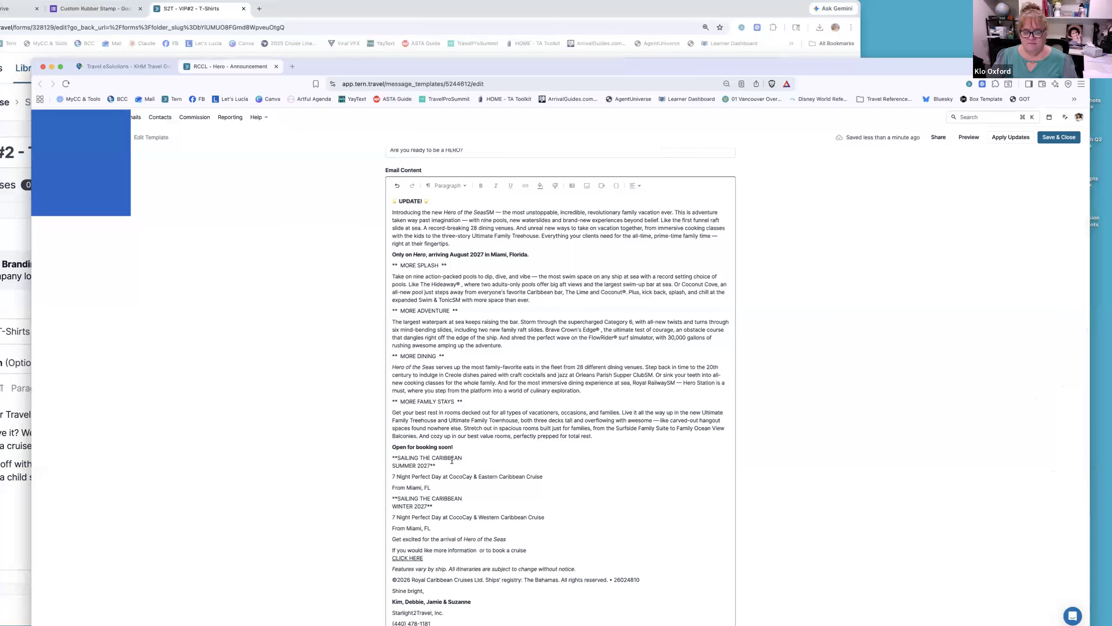
{"action": "scroll", "coordinate": [452, 460], "scroll_direction": "down", "scroll_amount": 3}
{"action": "scroll", "coordinate": [452, 459], "scroll_direction": "down", "scroll_amount": 3}
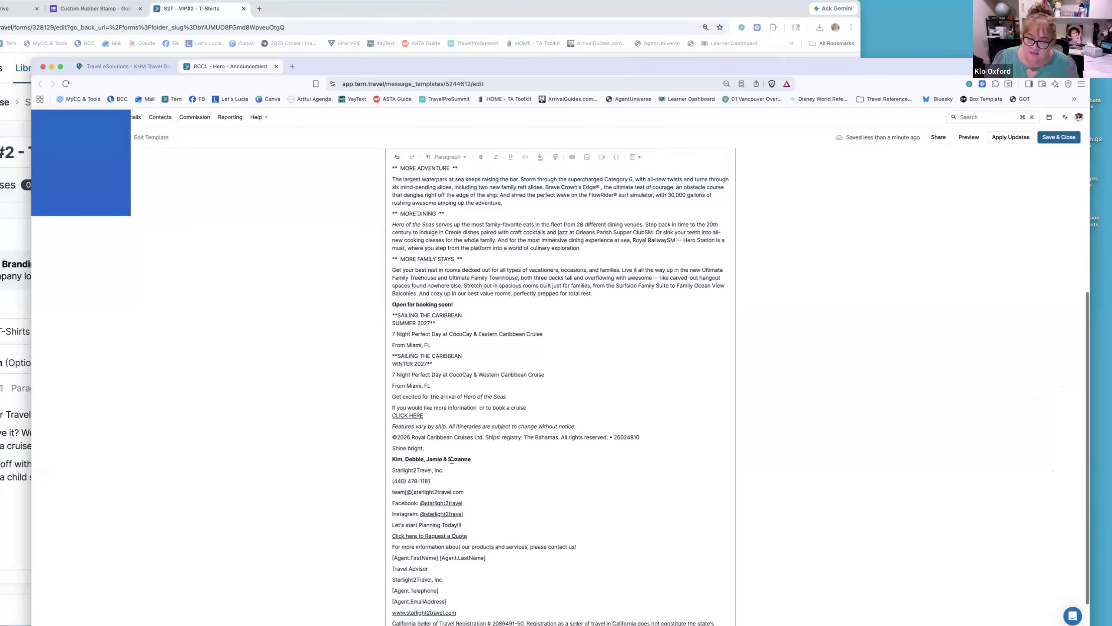
Leave the RCCL - Hero - Announcement template for the bookmarked MyCC & Tools site and submit the account username and password.
{"action": "scroll", "coordinate": [499, 406], "scroll_direction": "up", "scroll_amount": 8}
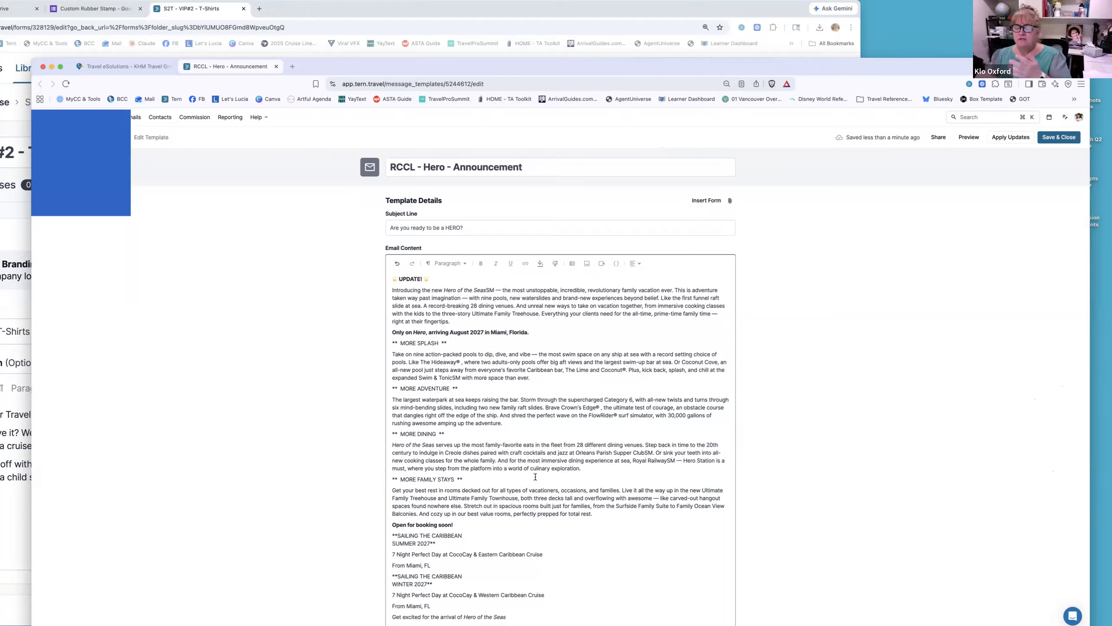
{"action": "left_click", "coordinate": [324, 293]}
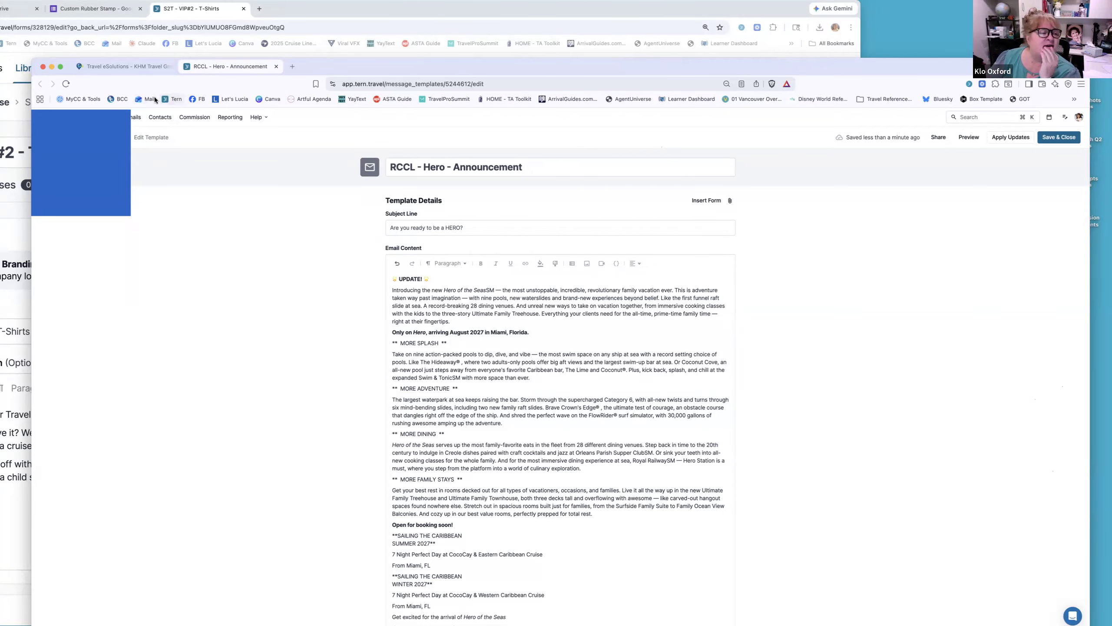
{"action": "left_click", "coordinate": [83, 99]}
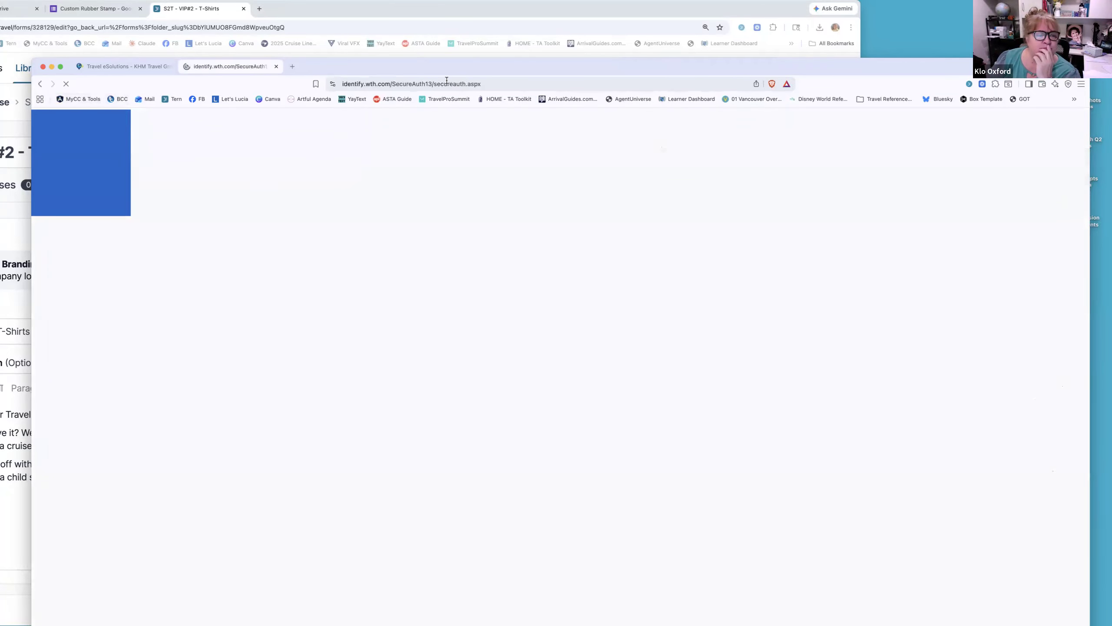
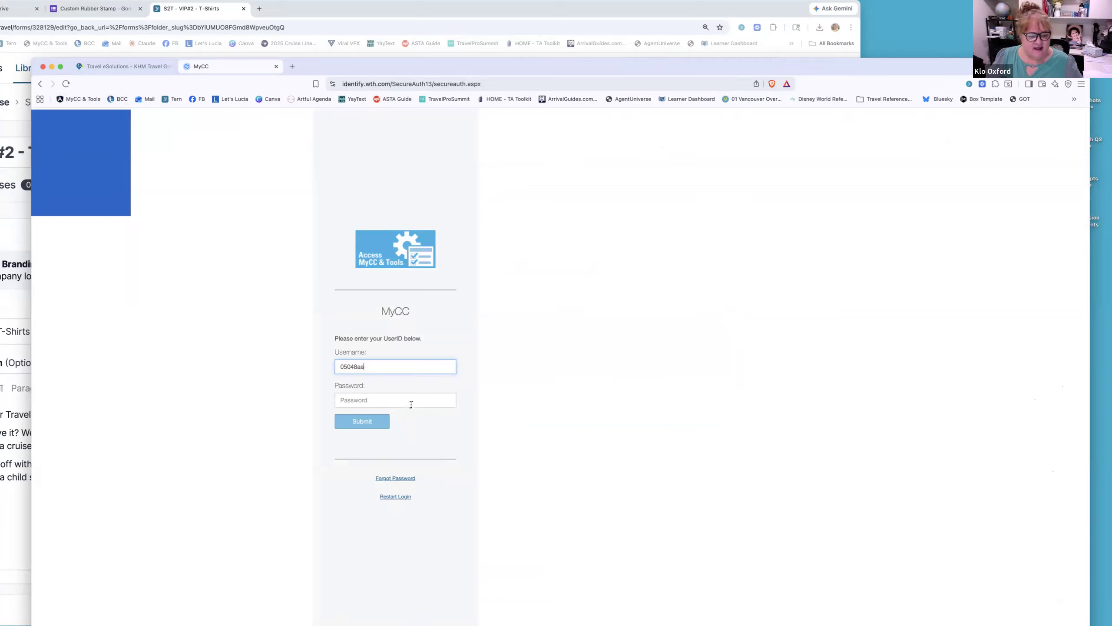
{"action": "left_click", "coordinate": [411, 404]}
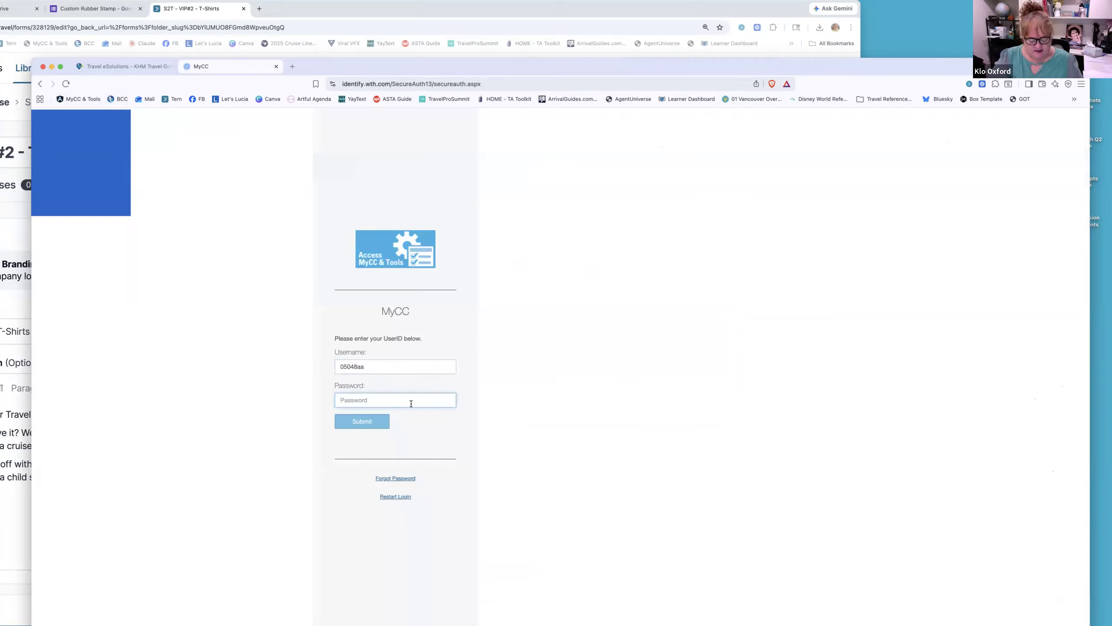
{"action": "type", "text": "•"}
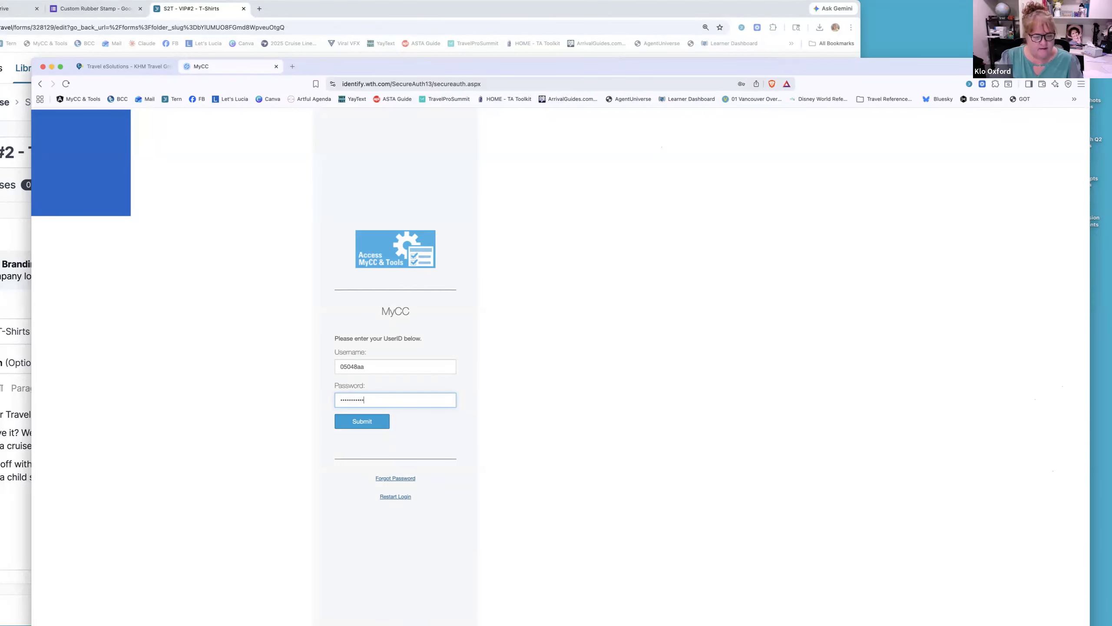
{"action": "left_click", "coordinate": [365, 421]}
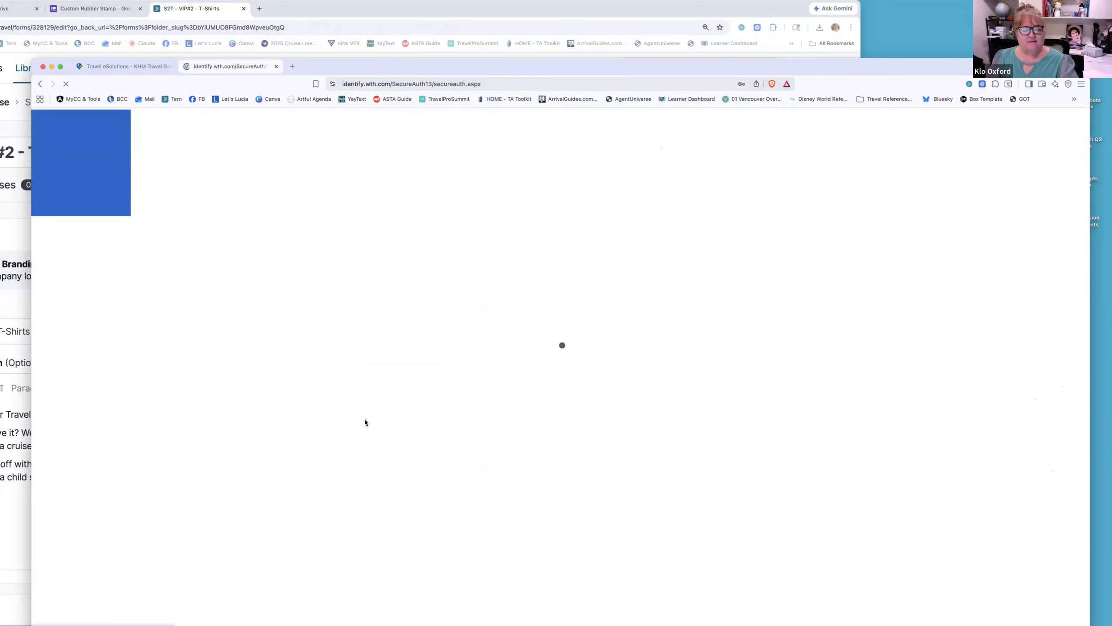
Complete the MyCC two-step verification by submitting the registration code received by text.
{"action": "left_click", "coordinate": [550, 425]}
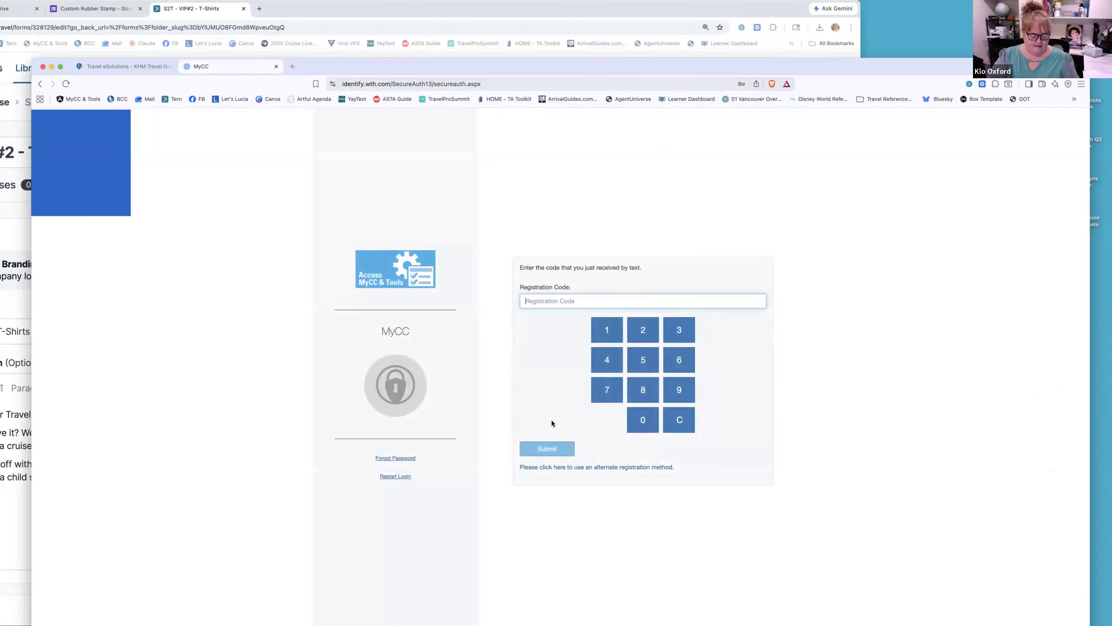
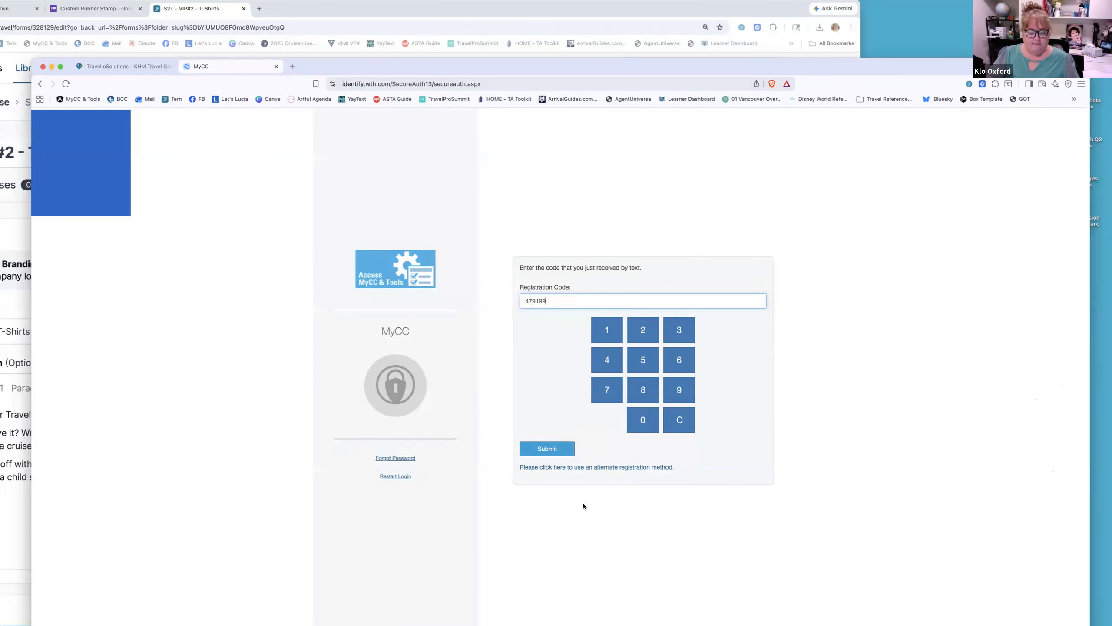
{"action": "left_click", "coordinate": [557, 448]}
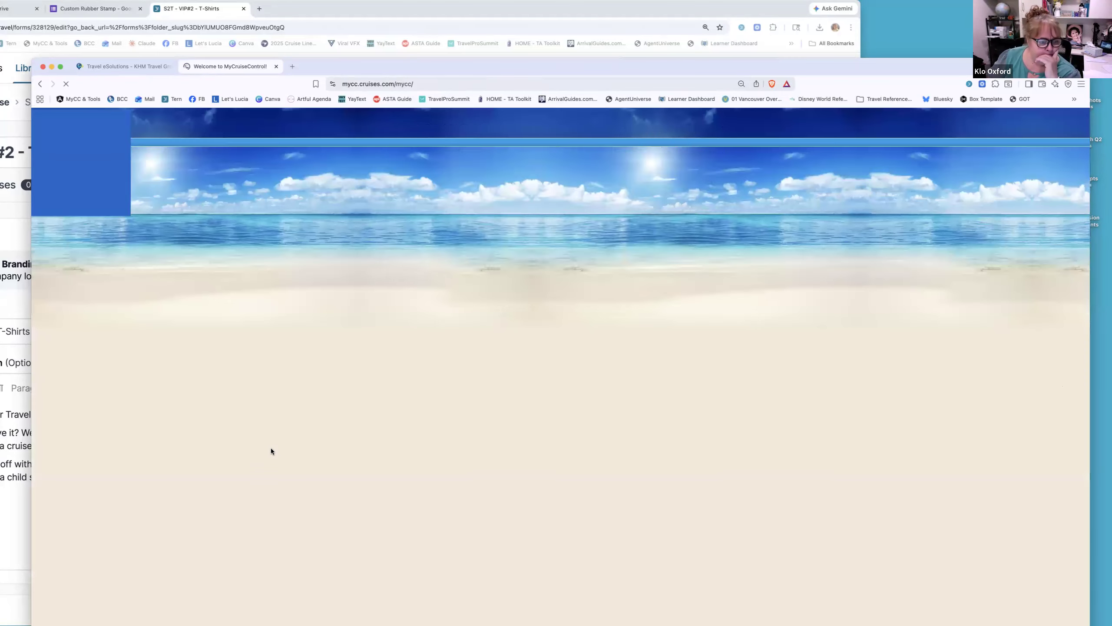
Open Travel Planner from the MyCC Business Tools, dismiss the Account Information form, and show the Library.
{"action": "left_click", "coordinate": [682, 251]}
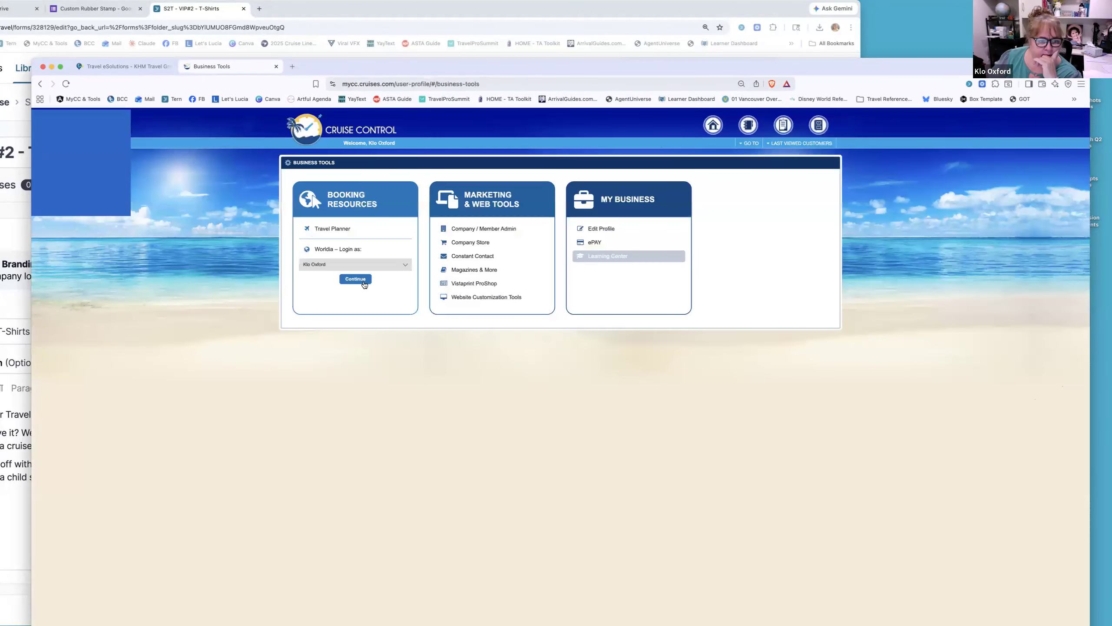
{"action": "left_click", "coordinate": [393, 228]}
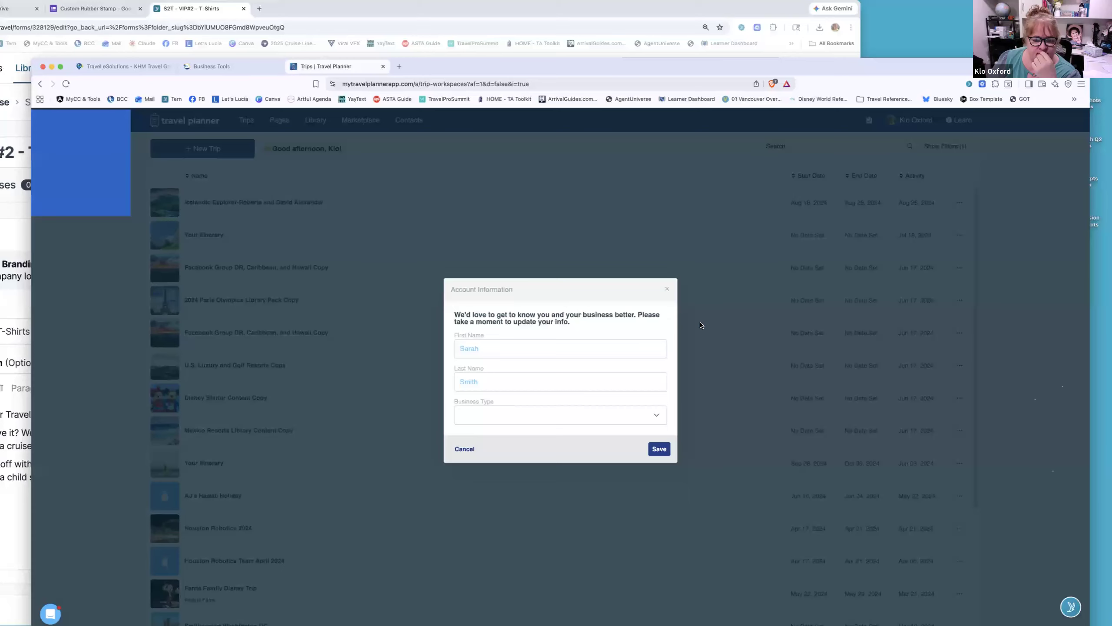
{"action": "left_click", "coordinate": [666, 289]}
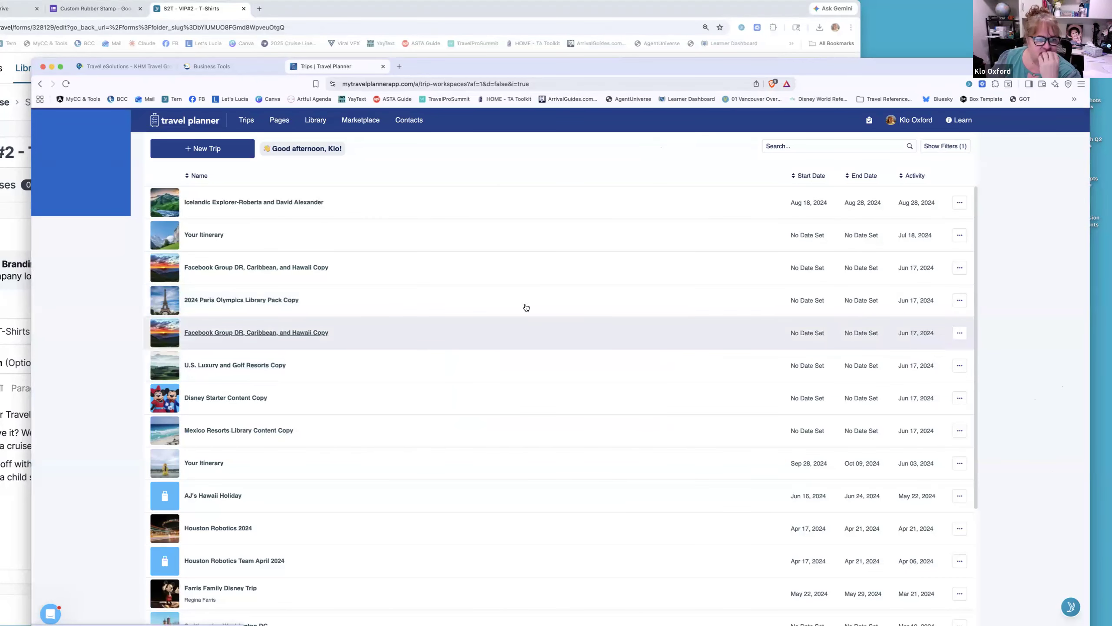
{"action": "left_click", "coordinate": [316, 120]}
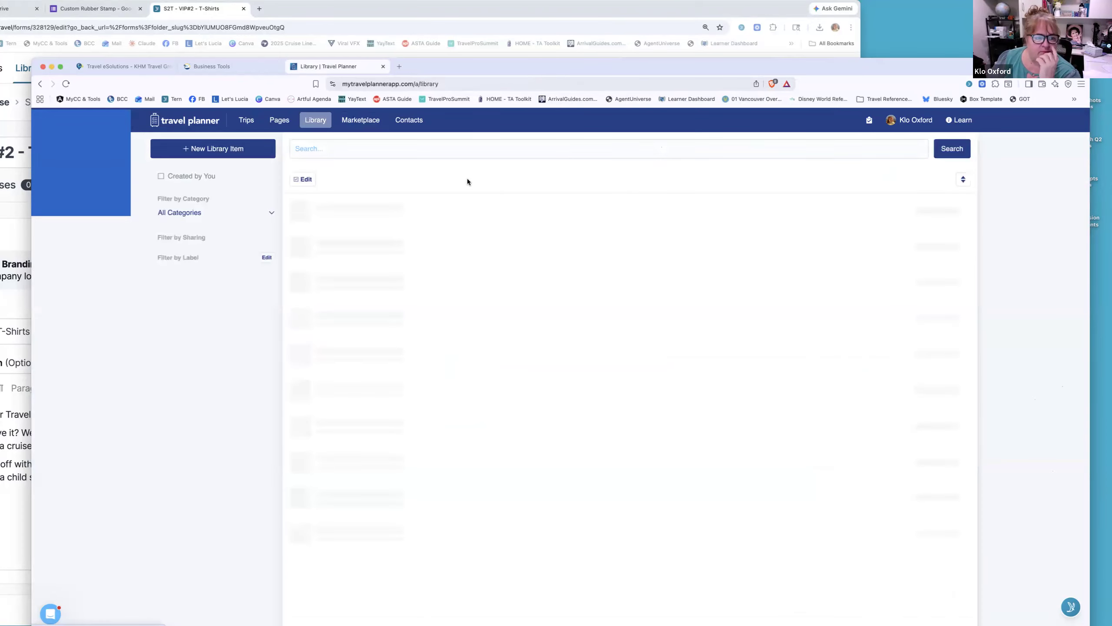
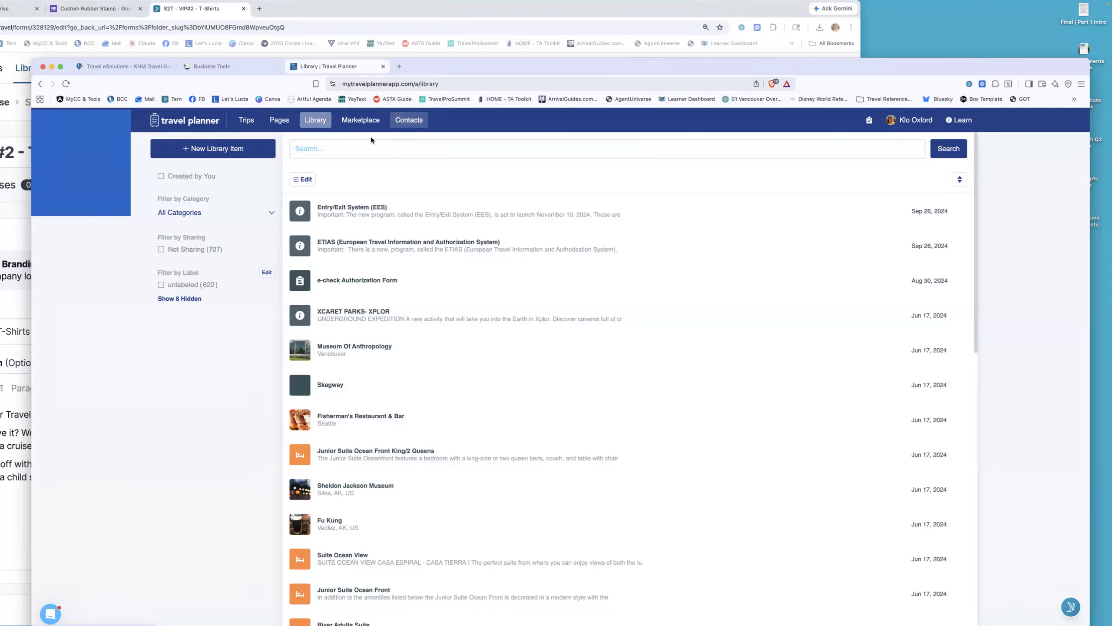
Search the Travel Planner Marketplace for "form" and open the Passport Information Form.
{"action": "left_click", "coordinate": [360, 120]}
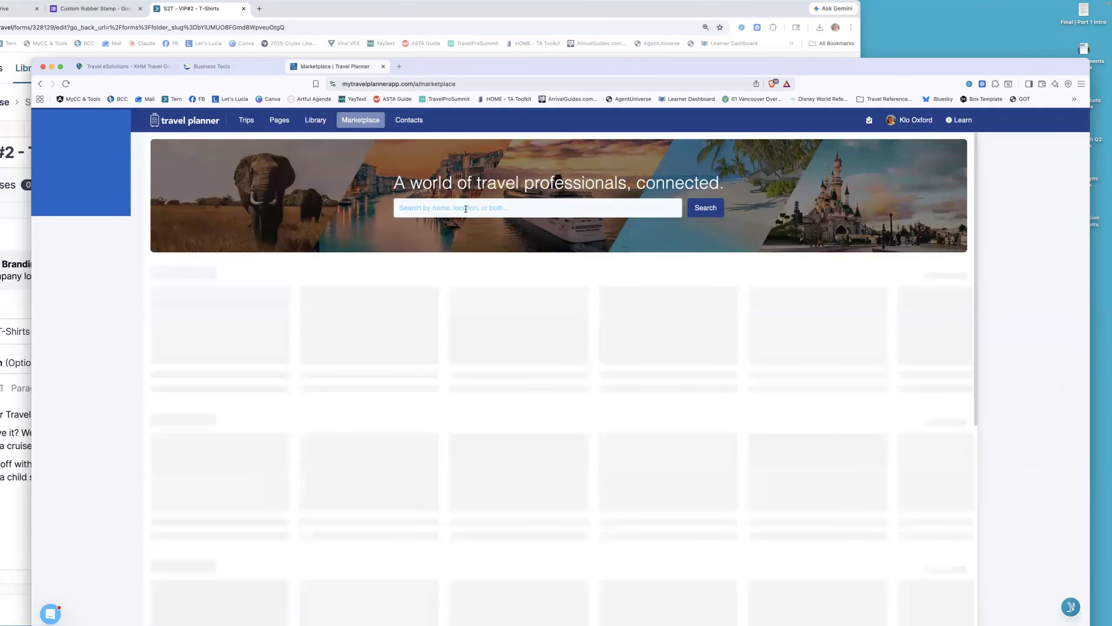
{"action": "type", "text": "form"}
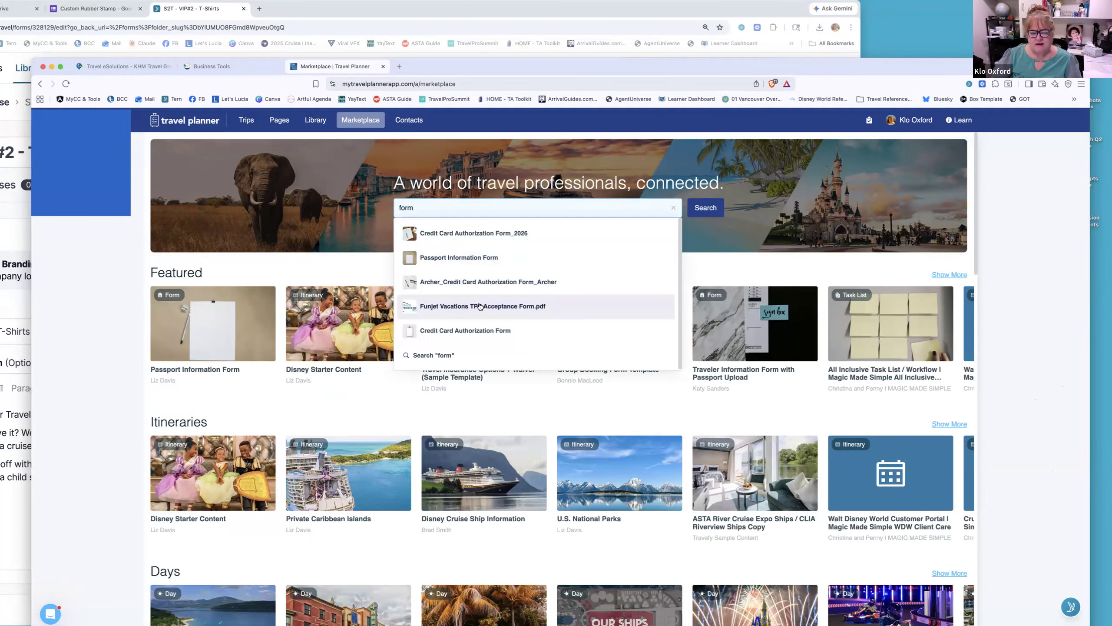
{"action": "left_click", "coordinate": [456, 259]}
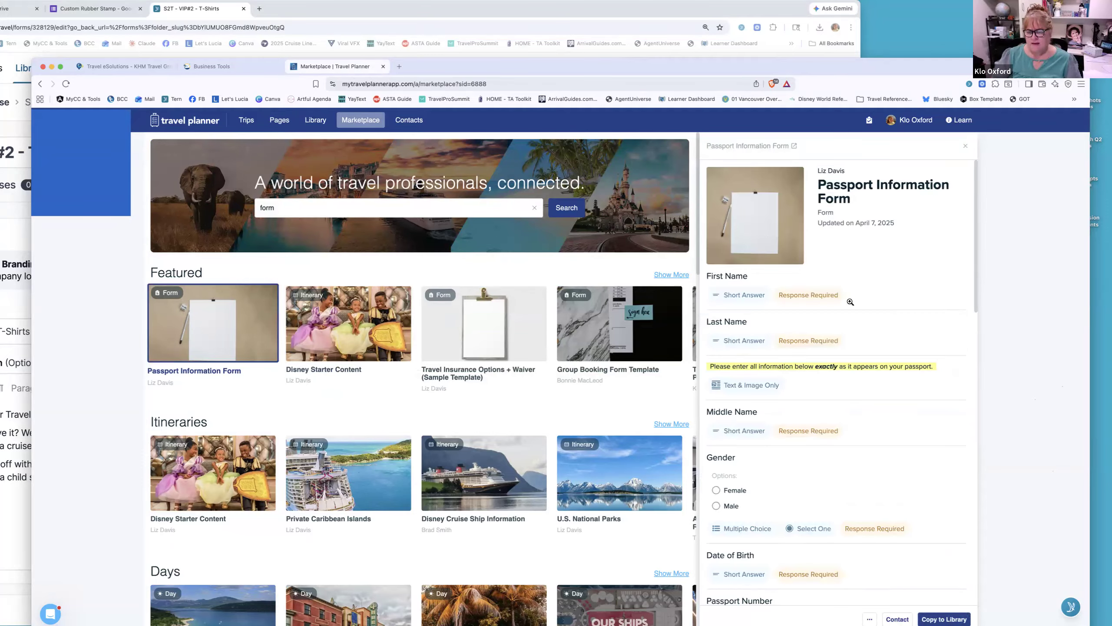
Import the Passport Information Form with the Tern extension as a Contact Information Form Template in the Don't Use folder.
{"action": "left_click", "coordinate": [969, 84]}
{"action": "left_click", "coordinate": [917, 188]}
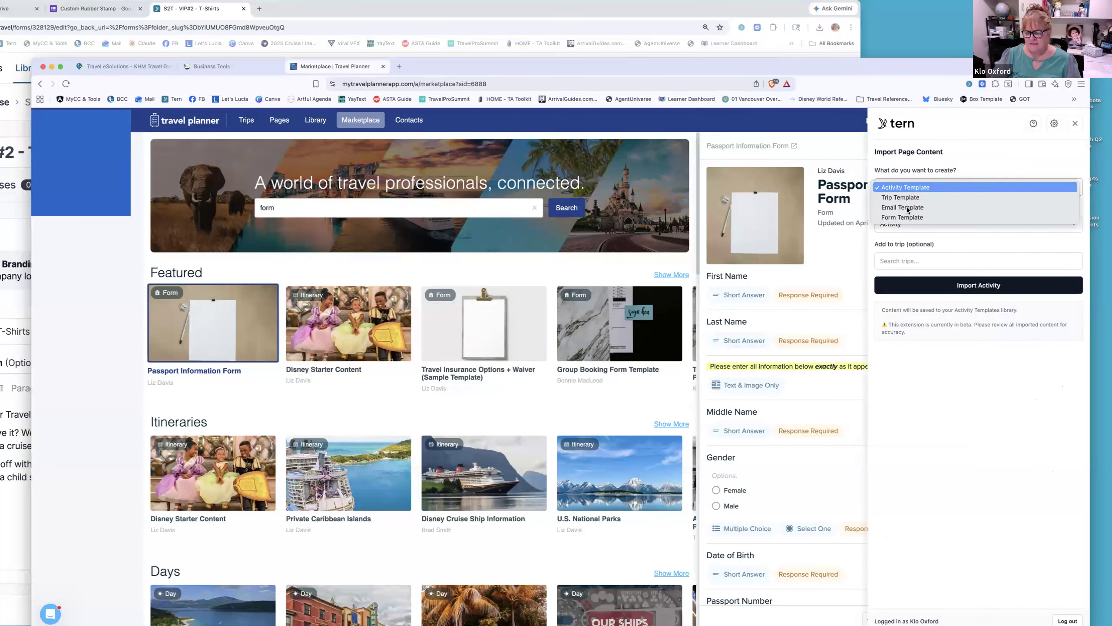
{"action": "left_click", "coordinate": [905, 219]}
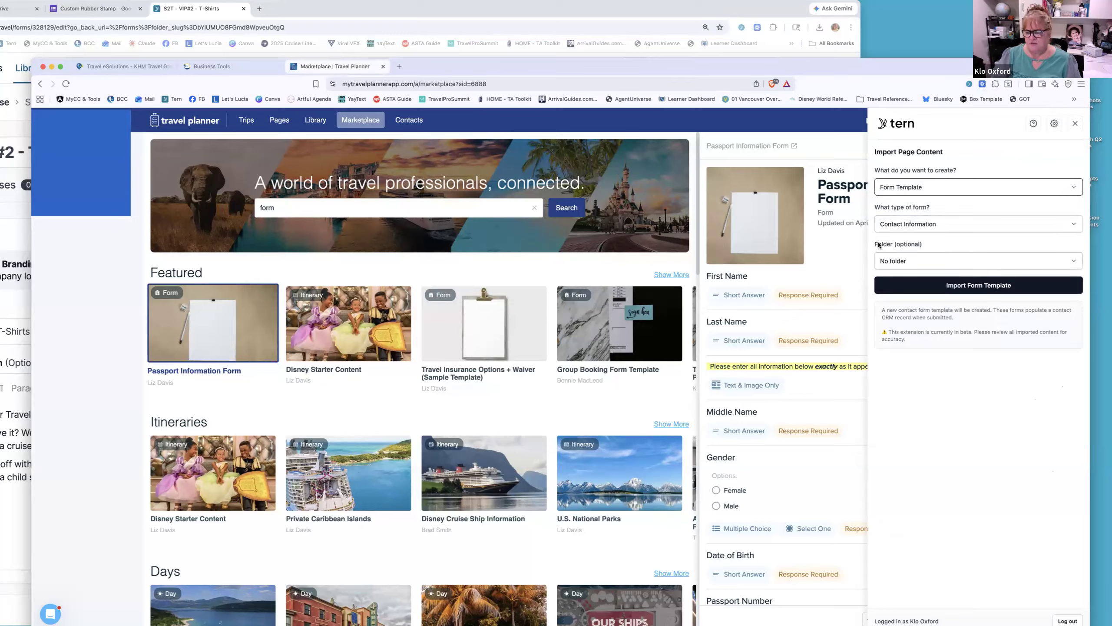
{"action": "left_click", "coordinate": [901, 261]}
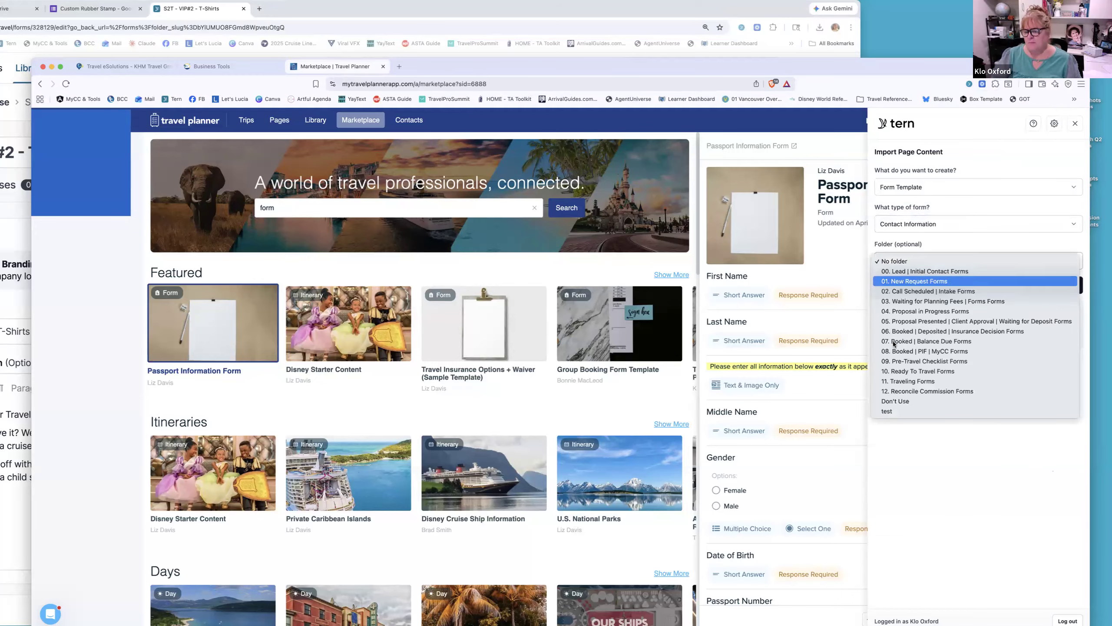
{"action": "left_click", "coordinate": [914, 401]}
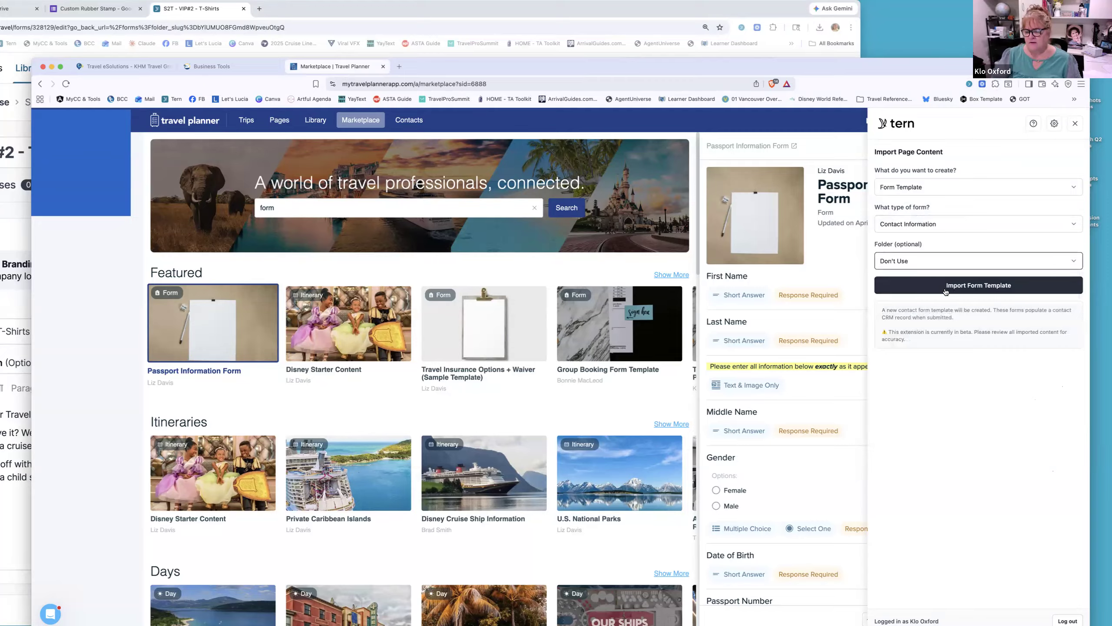
{"action": "left_click", "coordinate": [957, 285]}
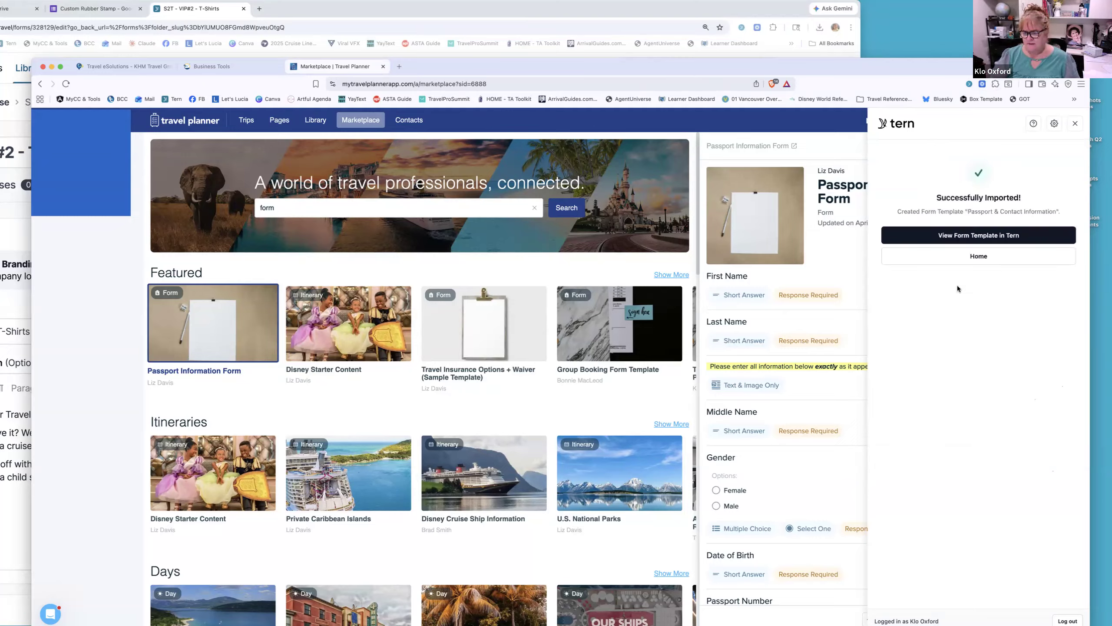
Open the imported Passport & Contact Information form template in Tern and preview it.
{"action": "left_click", "coordinate": [962, 230]}
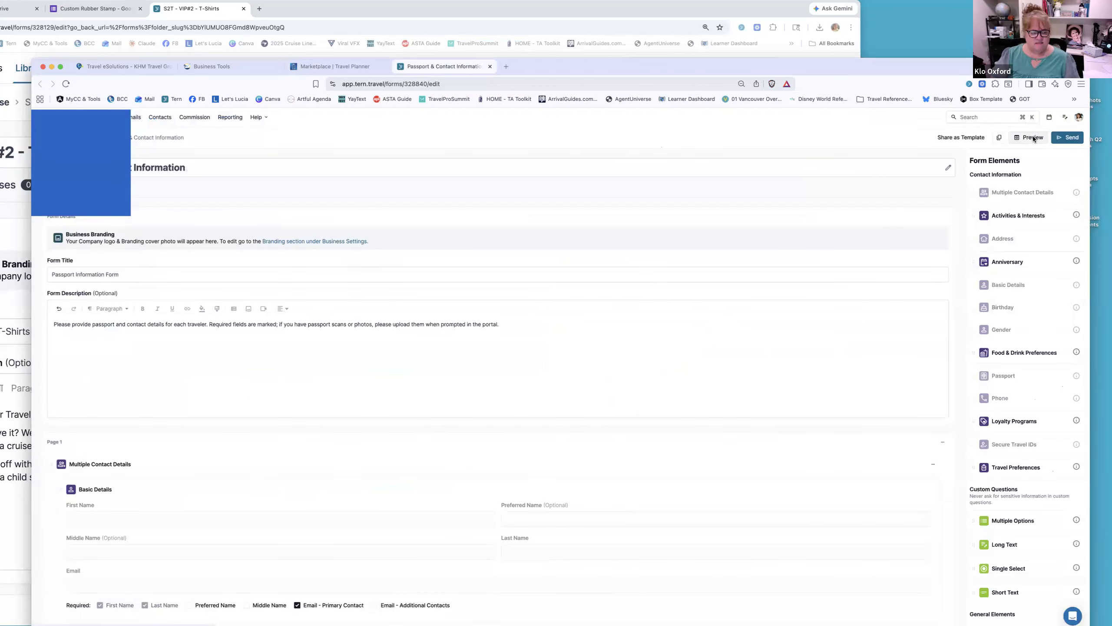
{"action": "left_click", "coordinate": [1030, 138]}
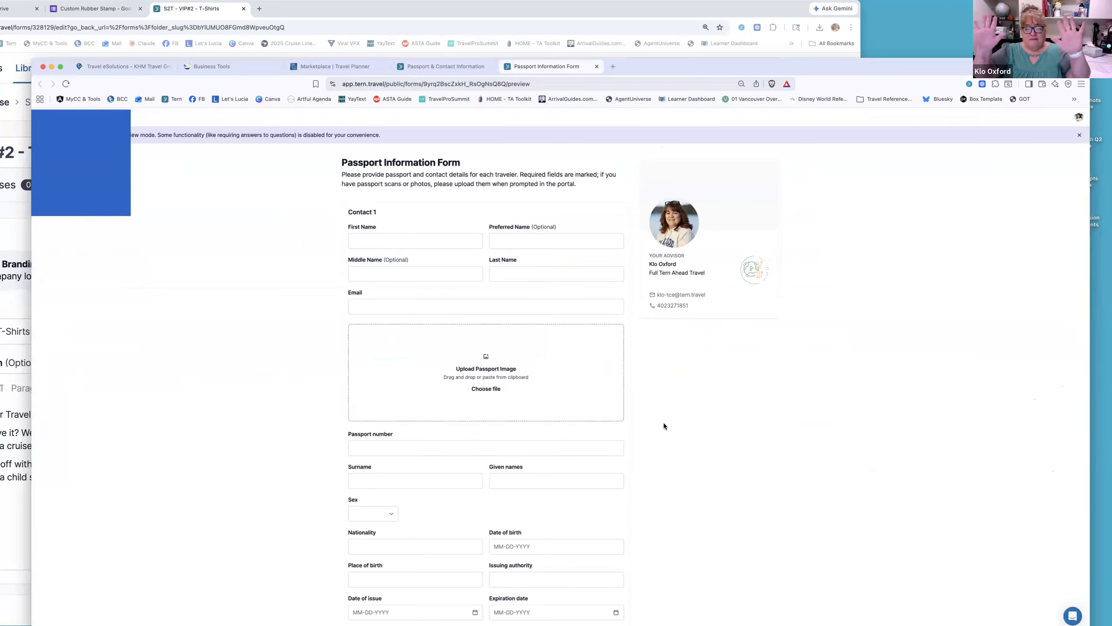
Separate the form preview into its own window and tile it side by side with the Passport & Contact Information editor window.
{"action": "left_click_drag", "start_coordinate": [573, 66], "coordinate": [151, 51]}
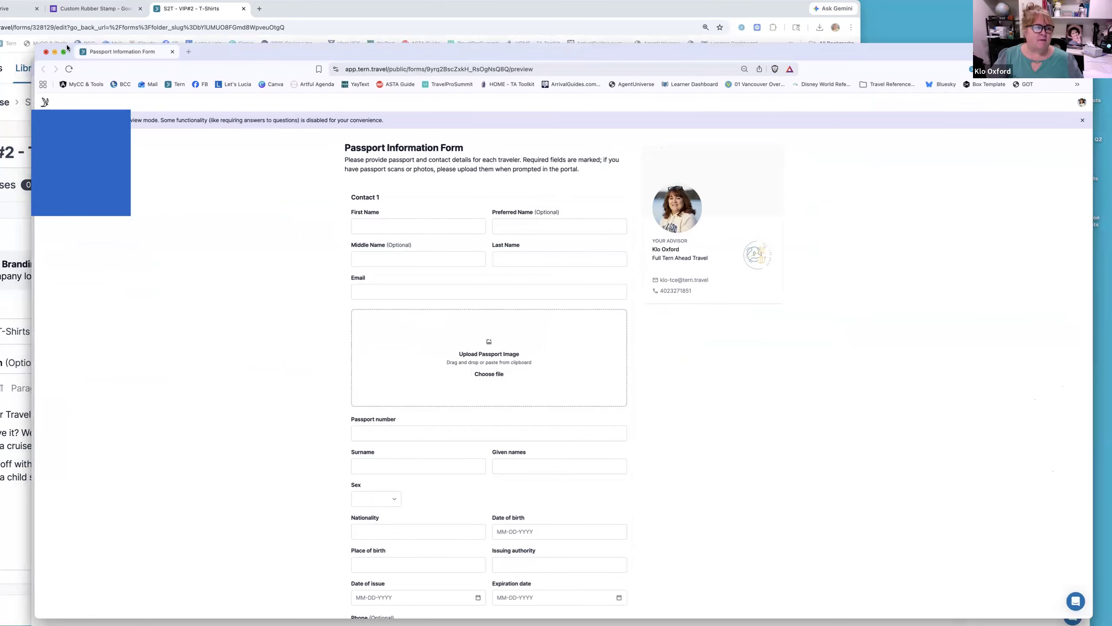
{"action": "mouse_move", "coordinate": [63, 52]}
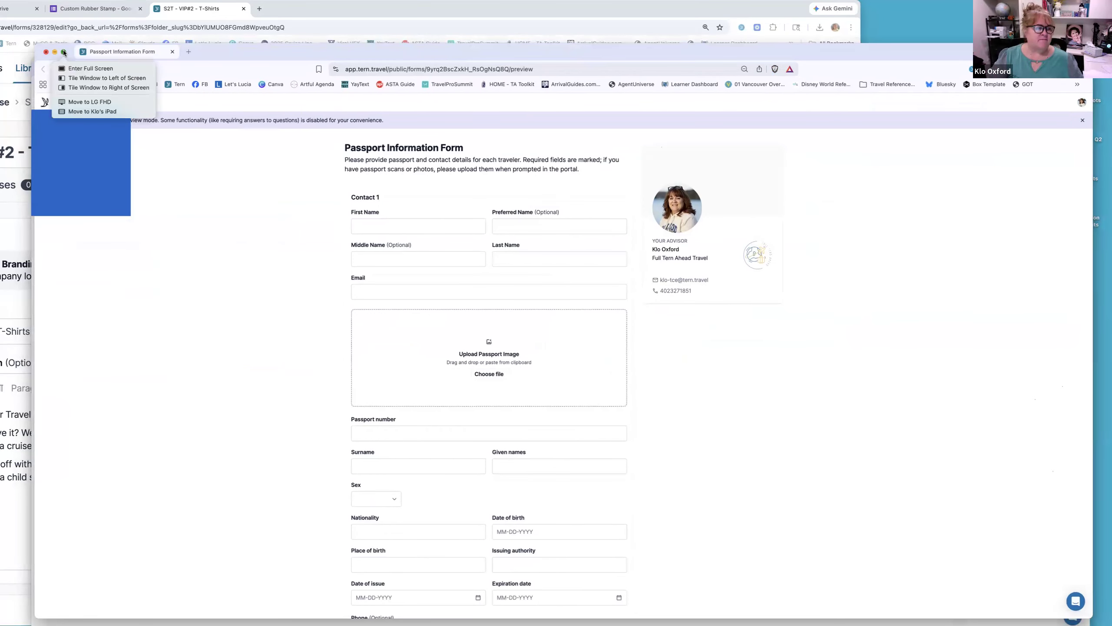
{"action": "left_click", "coordinate": [113, 88]}
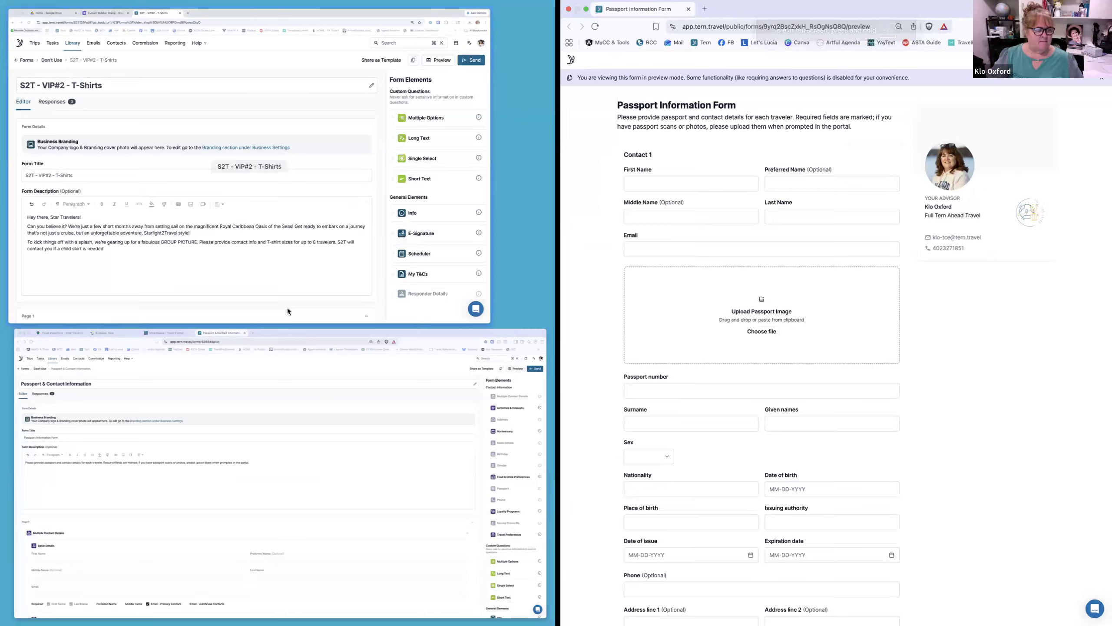
{"action": "left_click", "coordinate": [292, 385]}
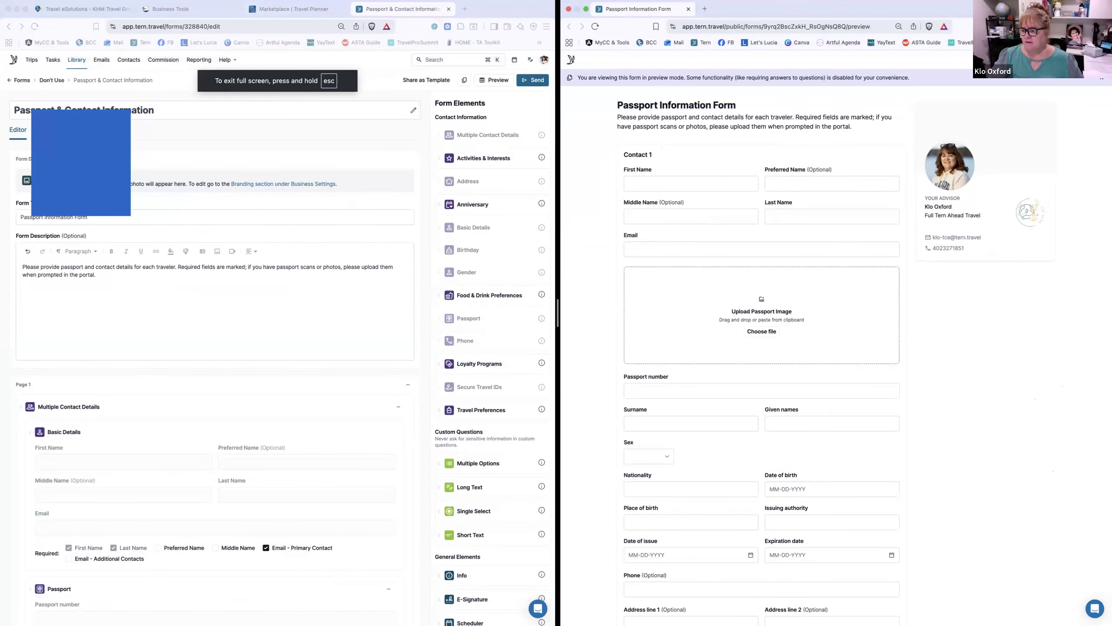
{"action": "left_click", "coordinate": [78, 153]}
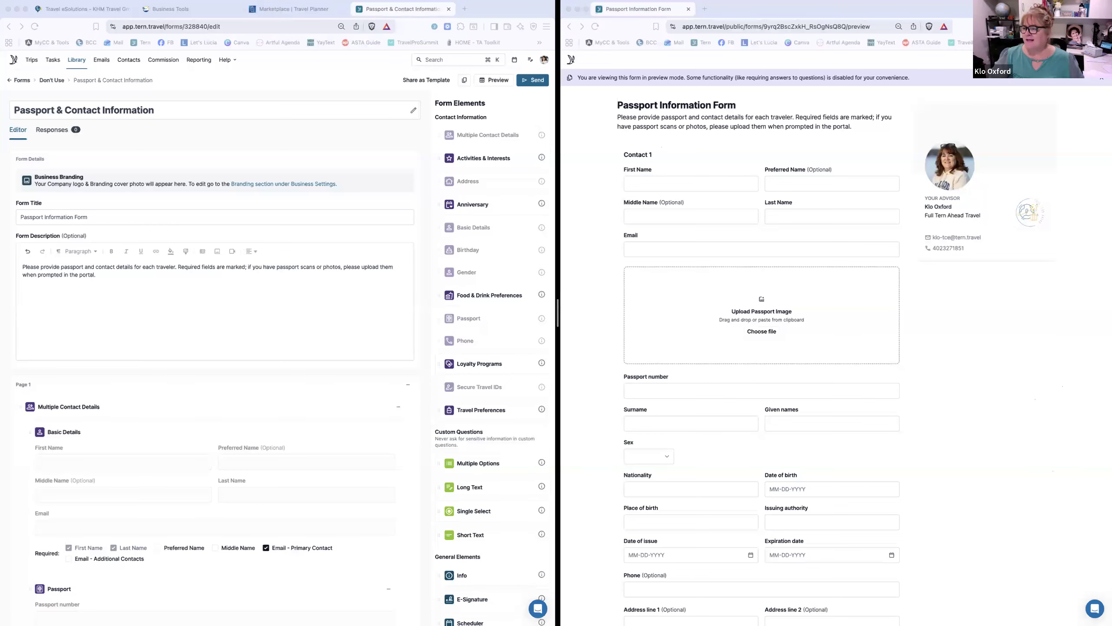
Compare the fields of the Marketplace Passport Information Form with the imported form's preview and its contact and passport elements in the editor.
{"action": "left_click", "coordinate": [281, 9]}
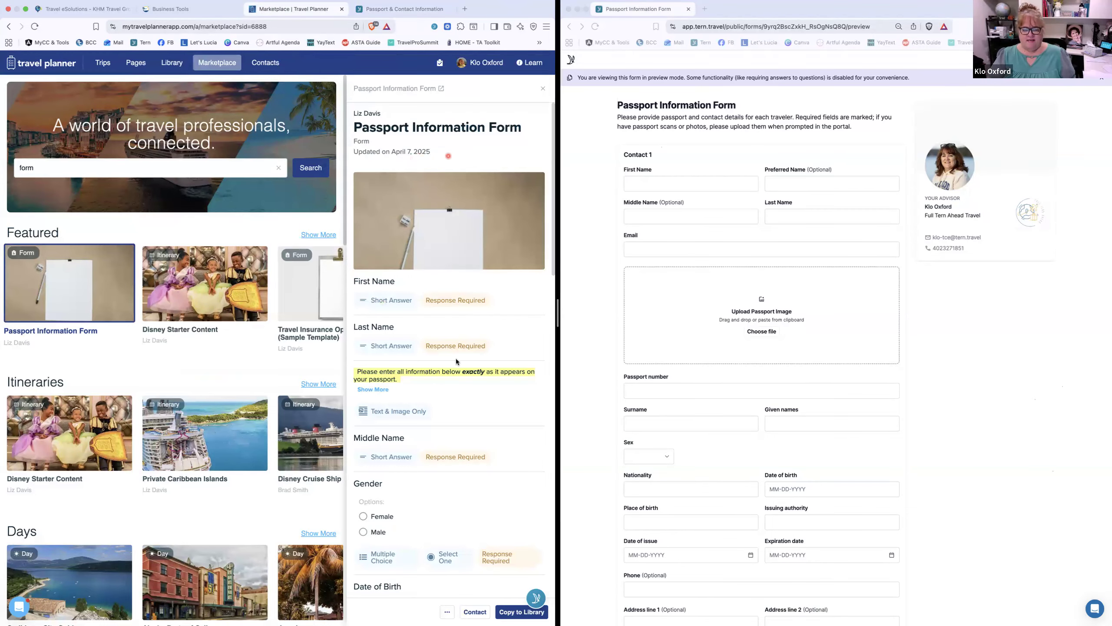
{"action": "scroll", "coordinate": [456, 418], "scroll_direction": "down", "scroll_amount": 6}
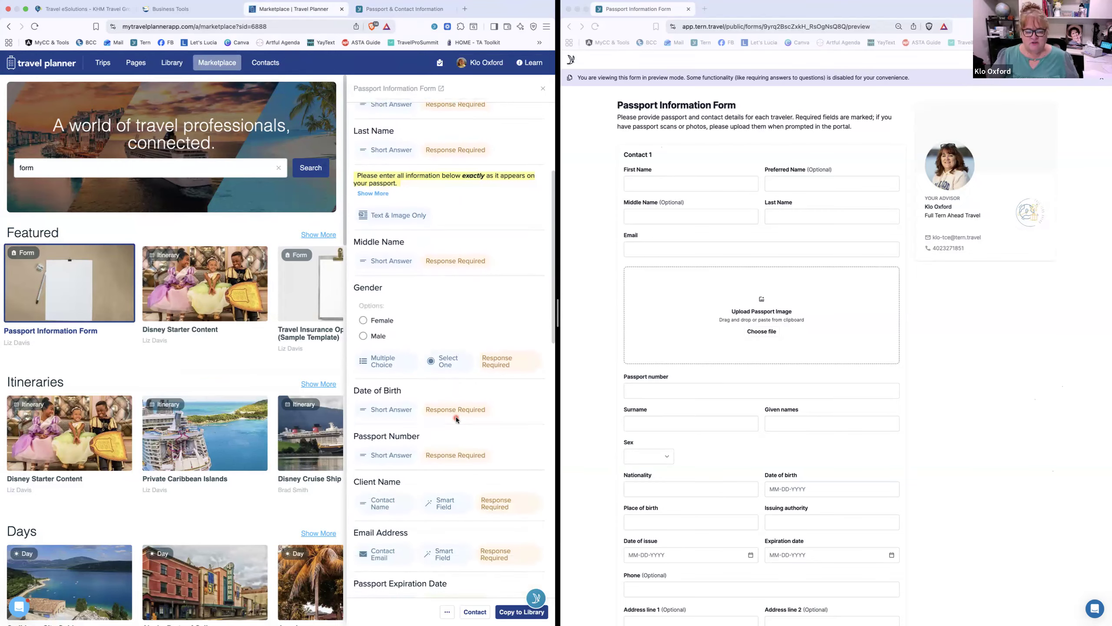
{"action": "scroll", "coordinate": [441, 397], "scroll_direction": "down", "scroll_amount": 1}
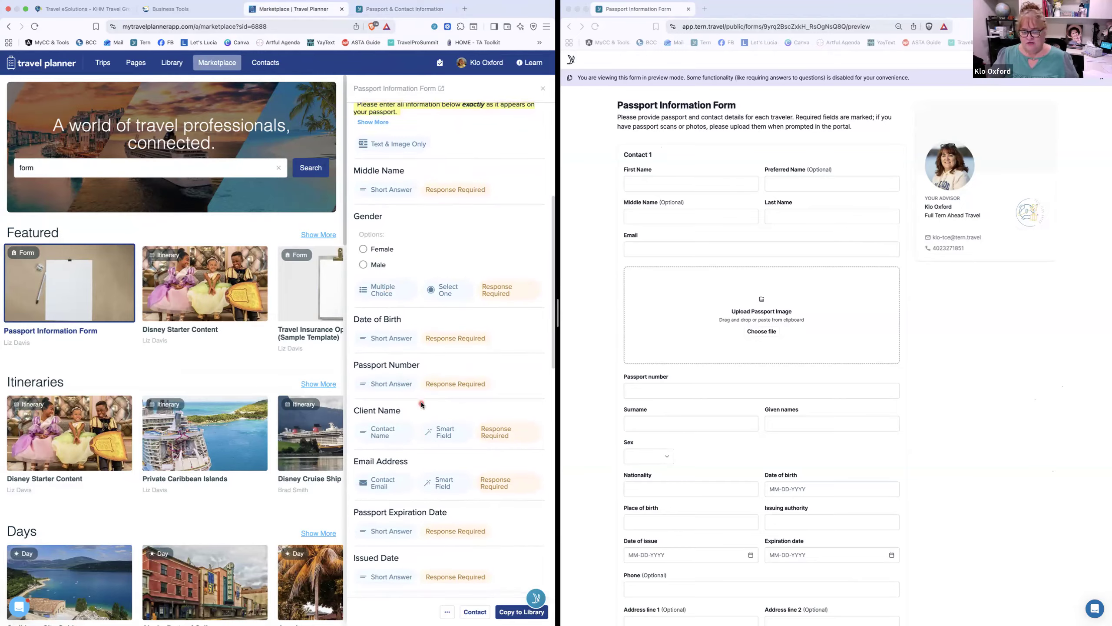
{"action": "scroll", "coordinate": [422, 404], "scroll_direction": "down", "scroll_amount": 1}
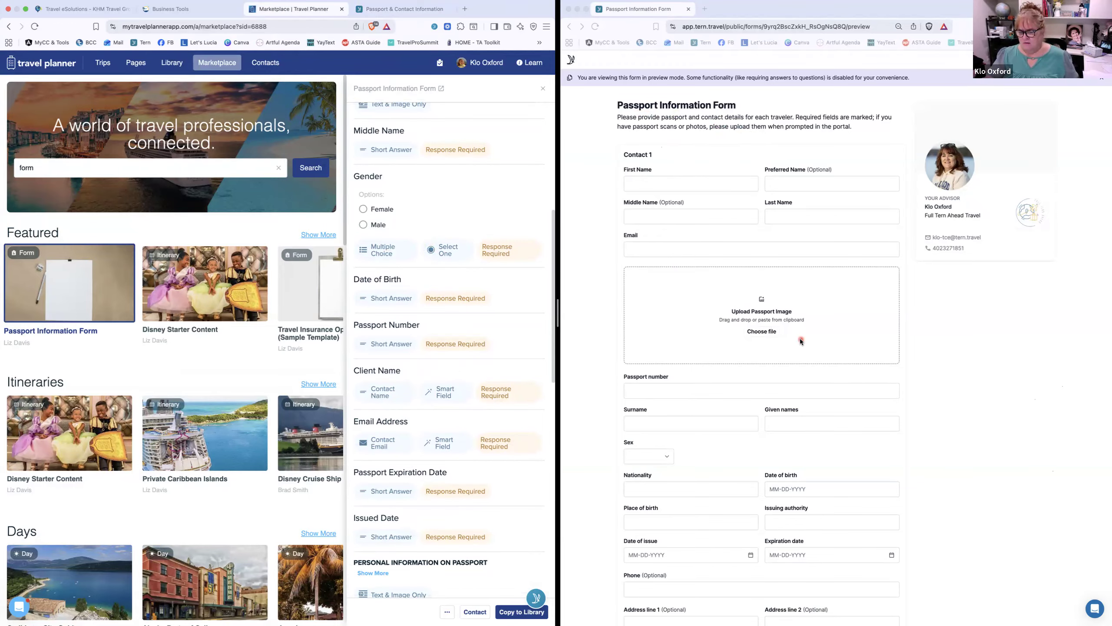
{"action": "scroll", "coordinate": [800, 342], "scroll_direction": "down", "scroll_amount": 1}
{"action": "scroll", "coordinate": [800, 341], "scroll_direction": "down", "scroll_amount": 10}
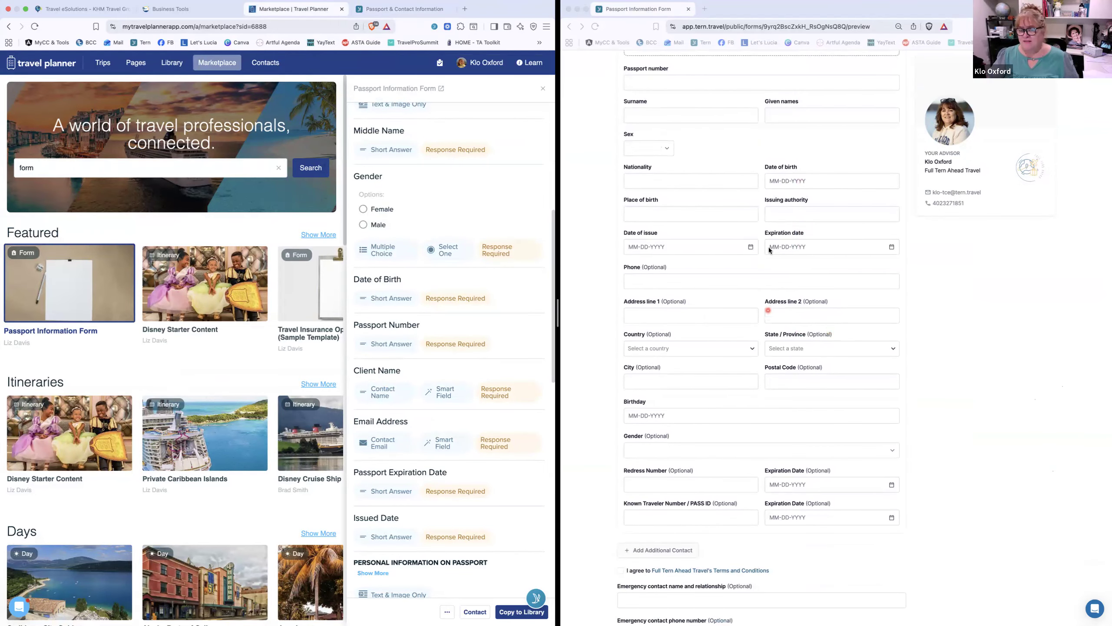
{"action": "scroll", "coordinate": [770, 250], "scroll_direction": "up", "scroll_amount": 10}
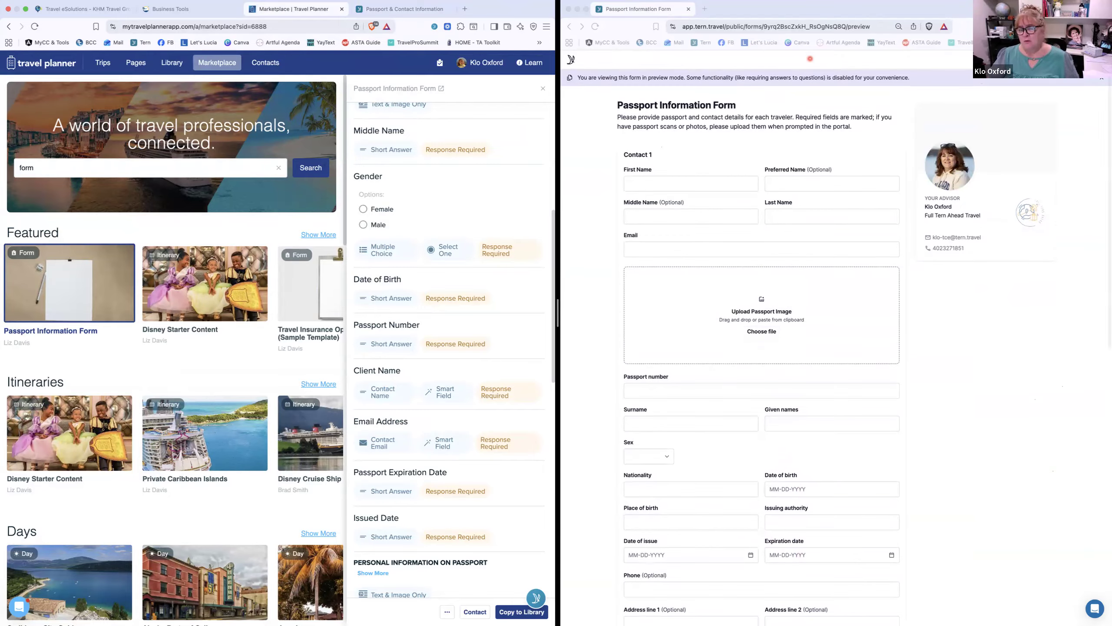
{"action": "left_click", "coordinate": [420, 8]}
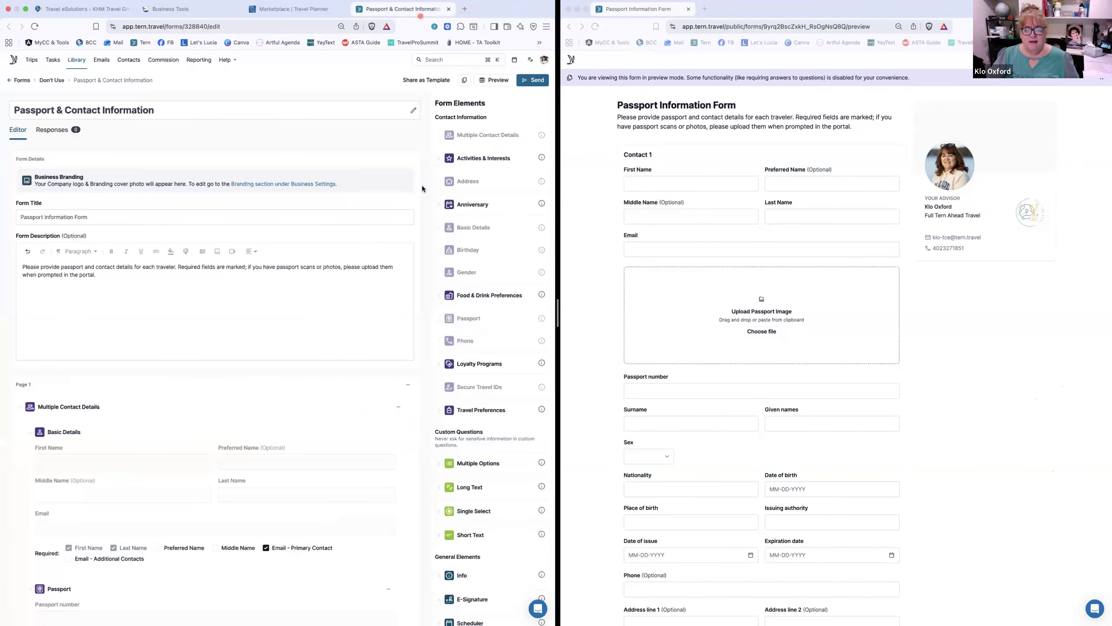
{"action": "scroll", "coordinate": [242, 368], "scroll_direction": "down", "scroll_amount": 5}
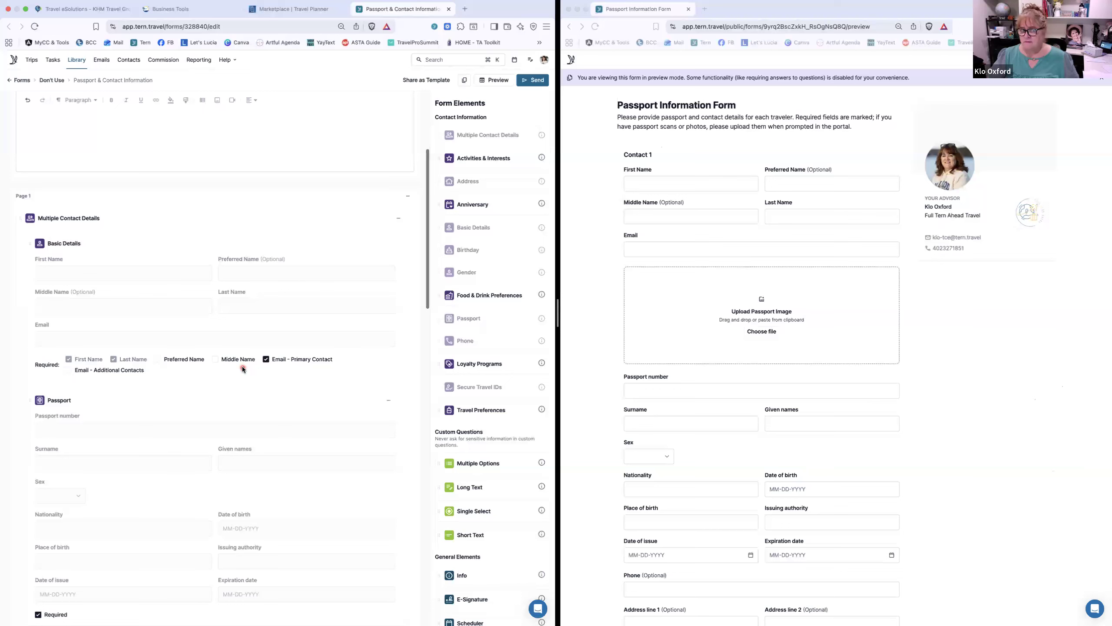
Return to Travel Planner and browse the items in the Library.
{"action": "left_click", "coordinate": [285, 10]}
{"action": "left_click", "coordinate": [172, 64]}
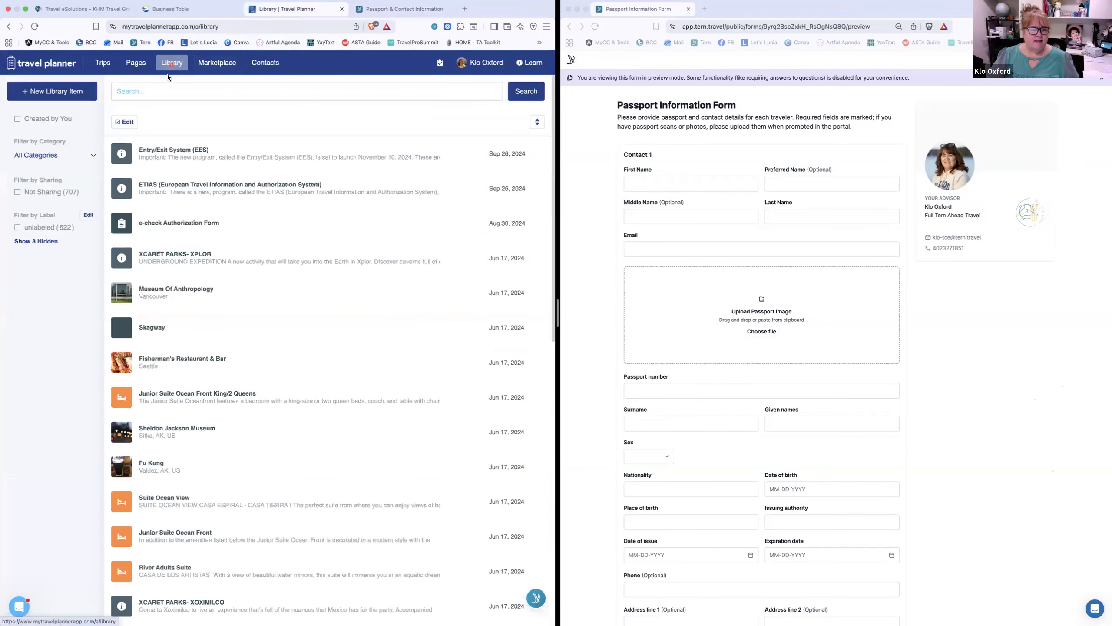
{"action": "scroll", "coordinate": [171, 174], "scroll_direction": "down", "scroll_amount": 6}
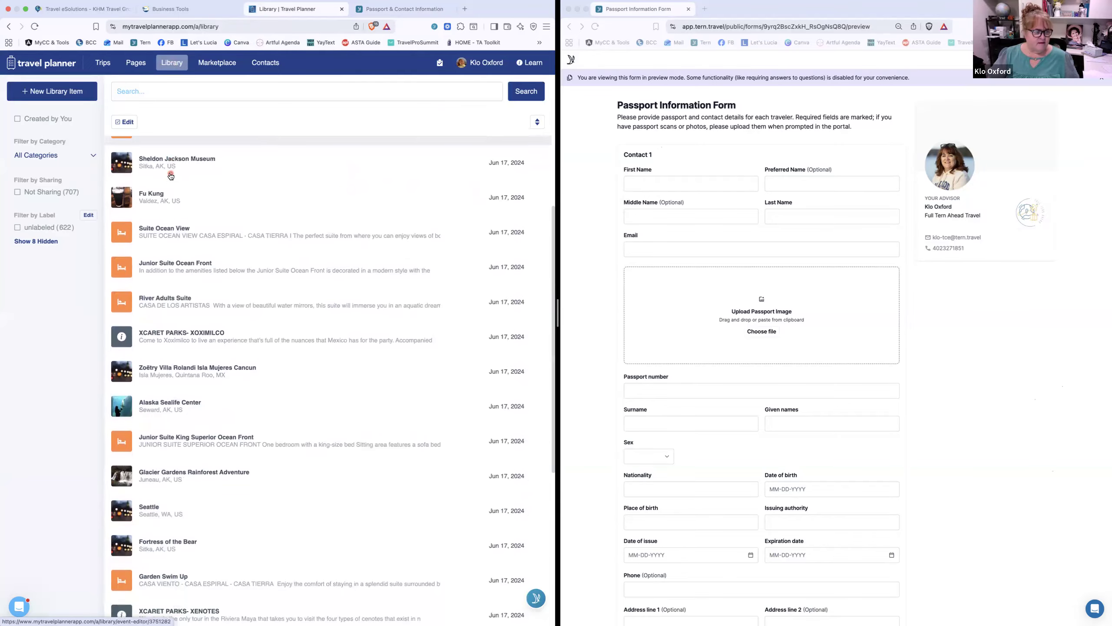
{"action": "scroll", "coordinate": [171, 175], "scroll_direction": "up", "scroll_amount": 4}
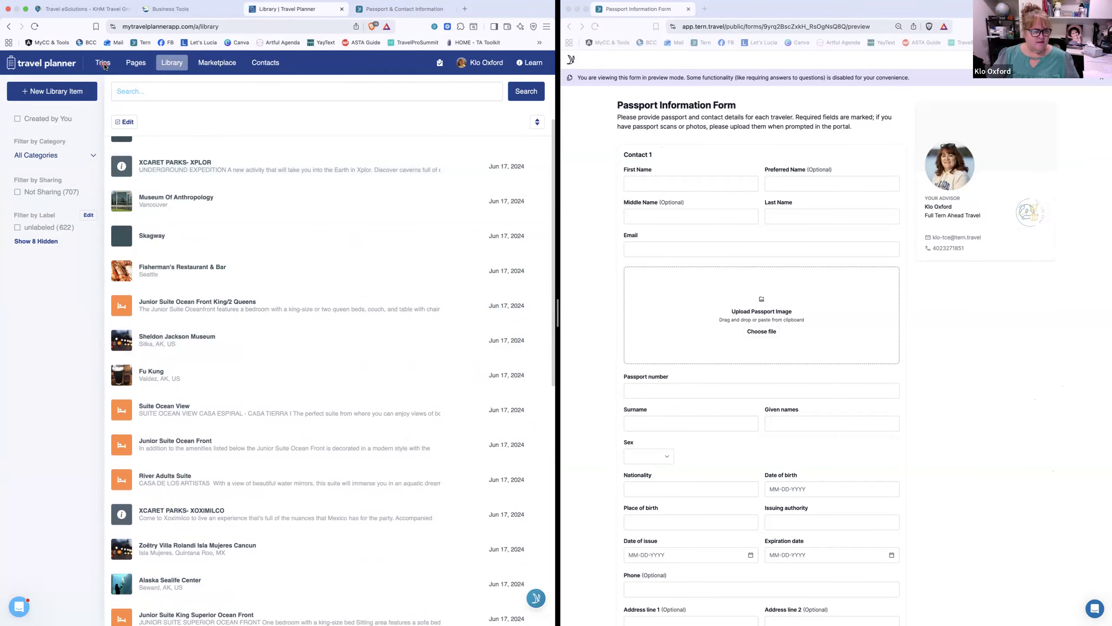
Show the Travel Planner trips and open the family Disney trip dated May 22, 2024.
{"action": "left_click", "coordinate": [105, 68]}
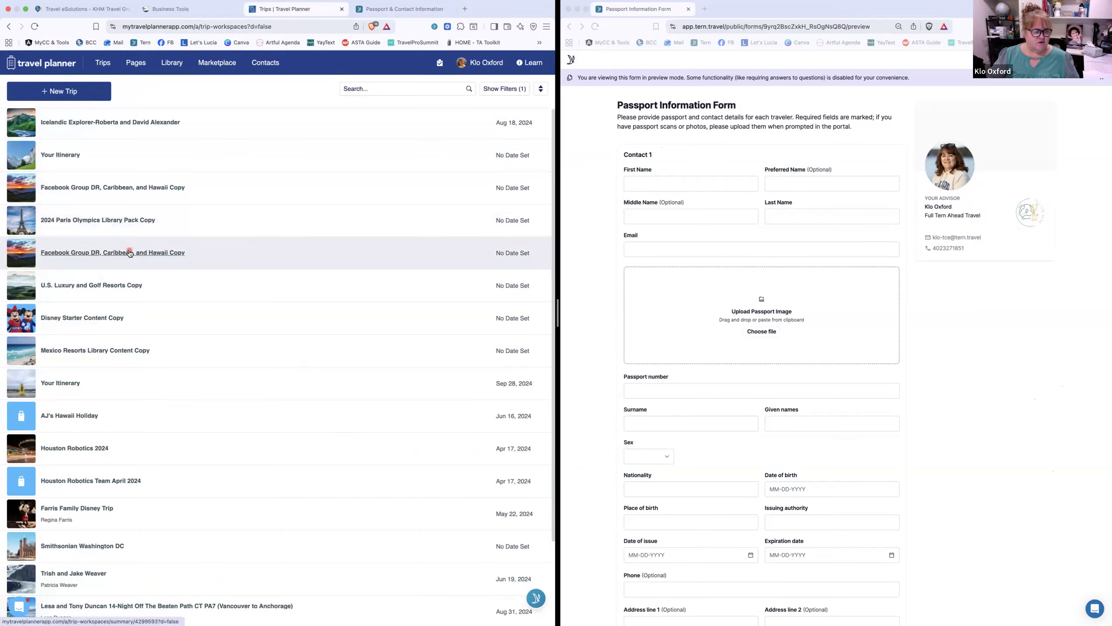
{"action": "scroll", "coordinate": [130, 254], "scroll_direction": "down", "scroll_amount": 2}
{"action": "scroll", "coordinate": [130, 253], "scroll_direction": "down", "scroll_amount": 1}
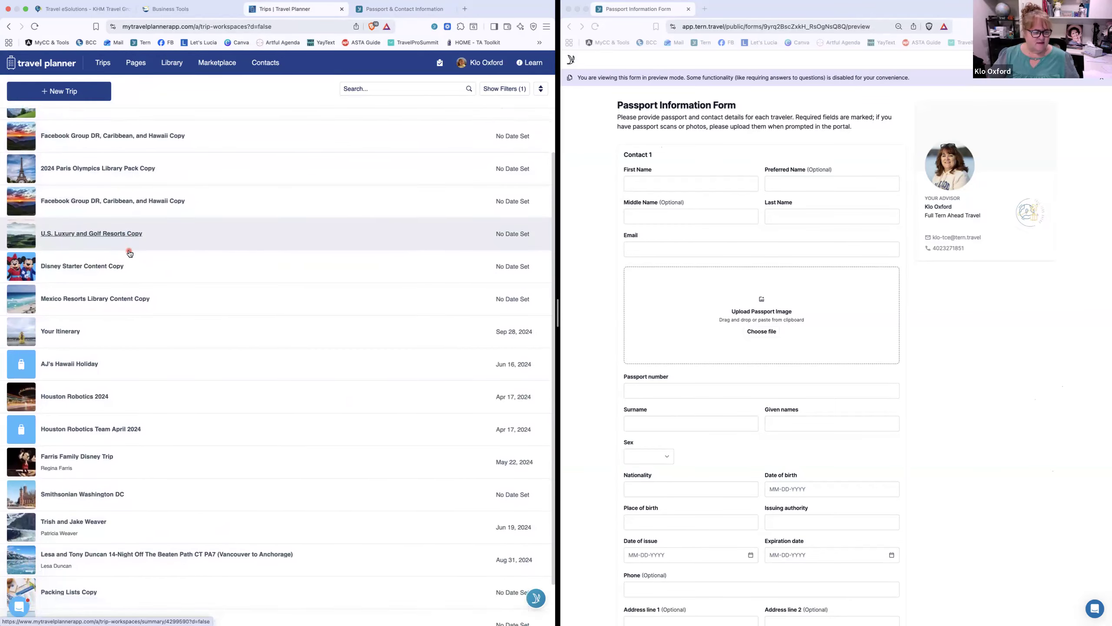
{"action": "scroll", "coordinate": [130, 253], "scroll_direction": "down", "scroll_amount": 1}
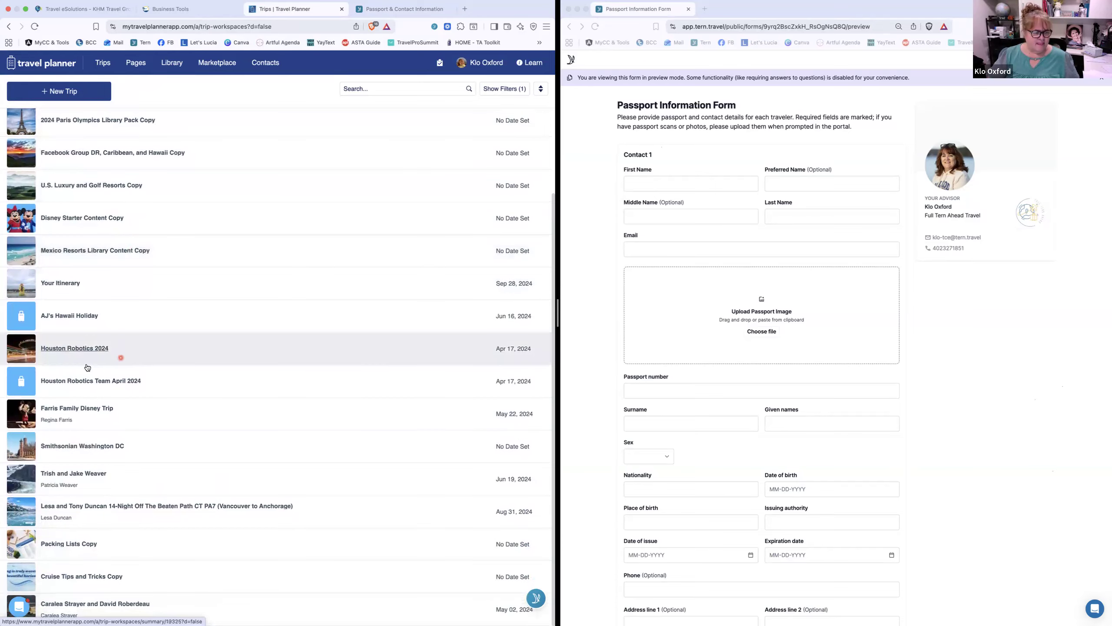
{"action": "left_click", "coordinate": [97, 411]}
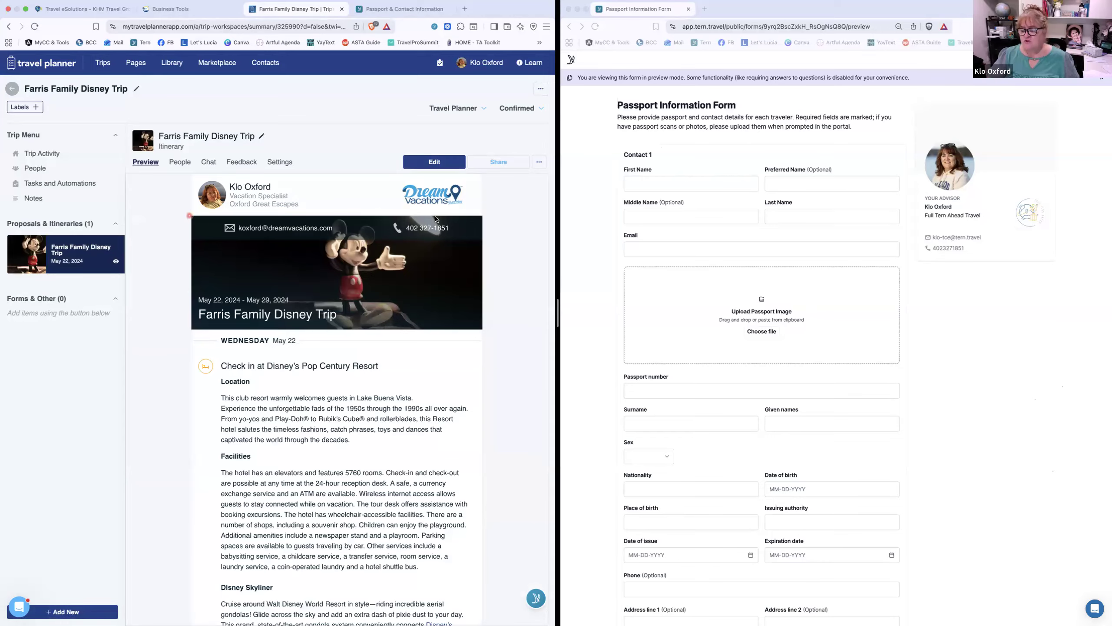
Widen the Travel Planner window and import the open family Disney trip into Tern as a Trip Template with the browser extension.
{"action": "left_click_drag", "start_coordinate": [558, 313], "coordinate": [692, 313]}
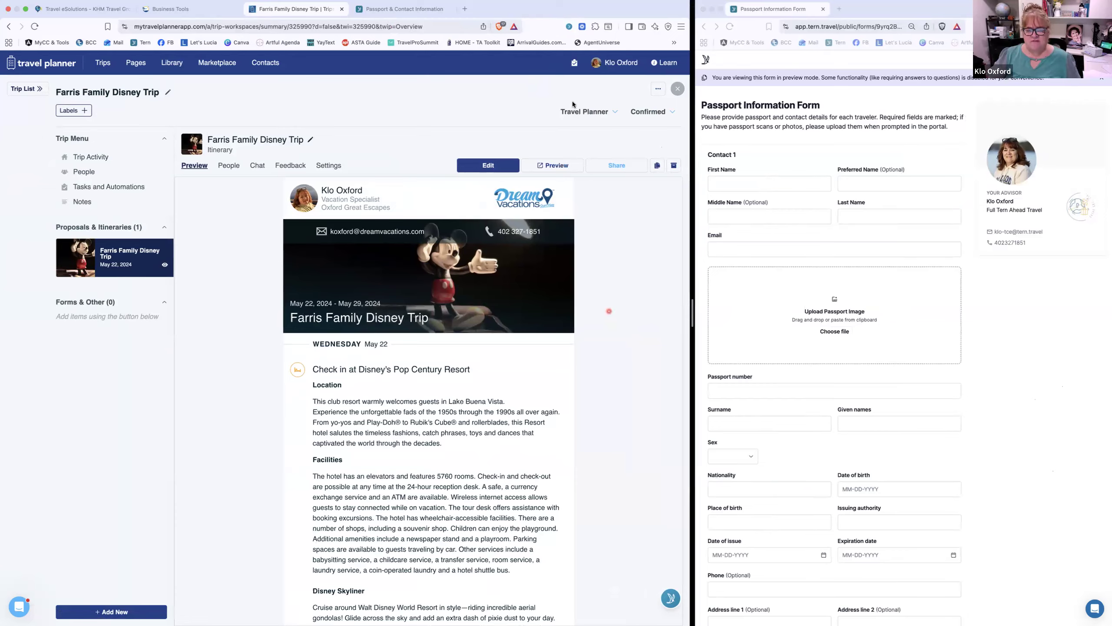
{"action": "left_click", "coordinate": [568, 26]}
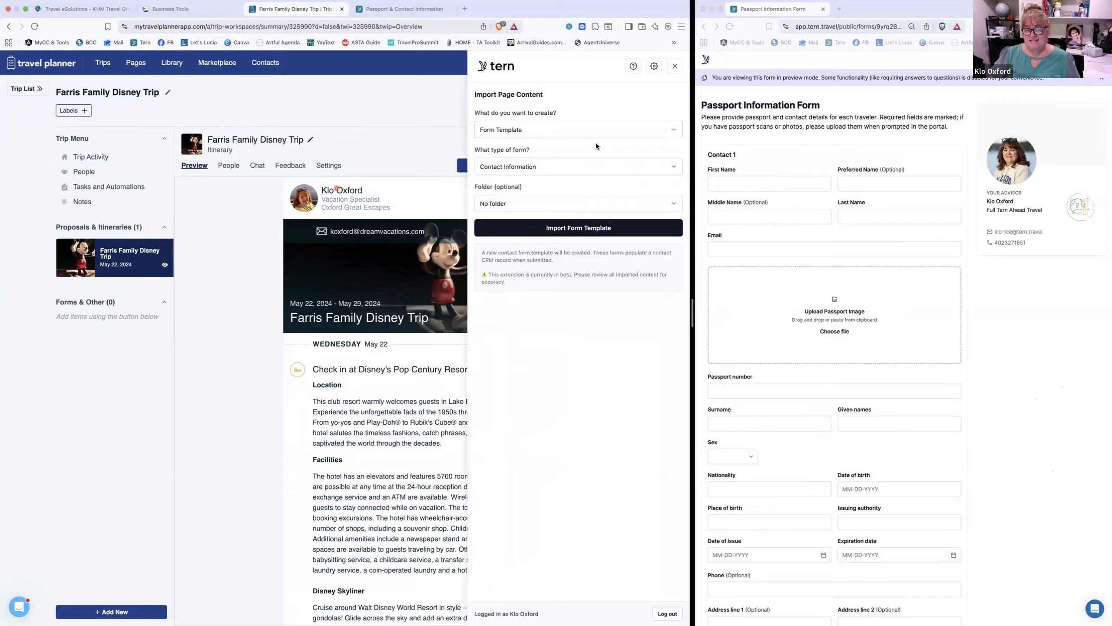
{"action": "left_click", "coordinate": [675, 133]}
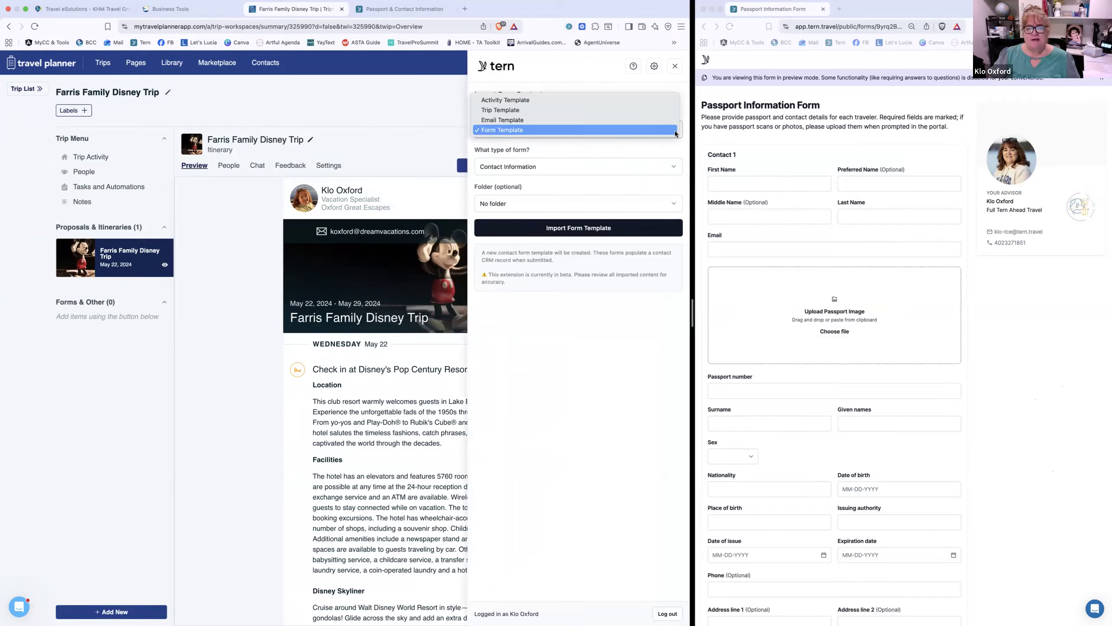
{"action": "left_click", "coordinate": [549, 99]}
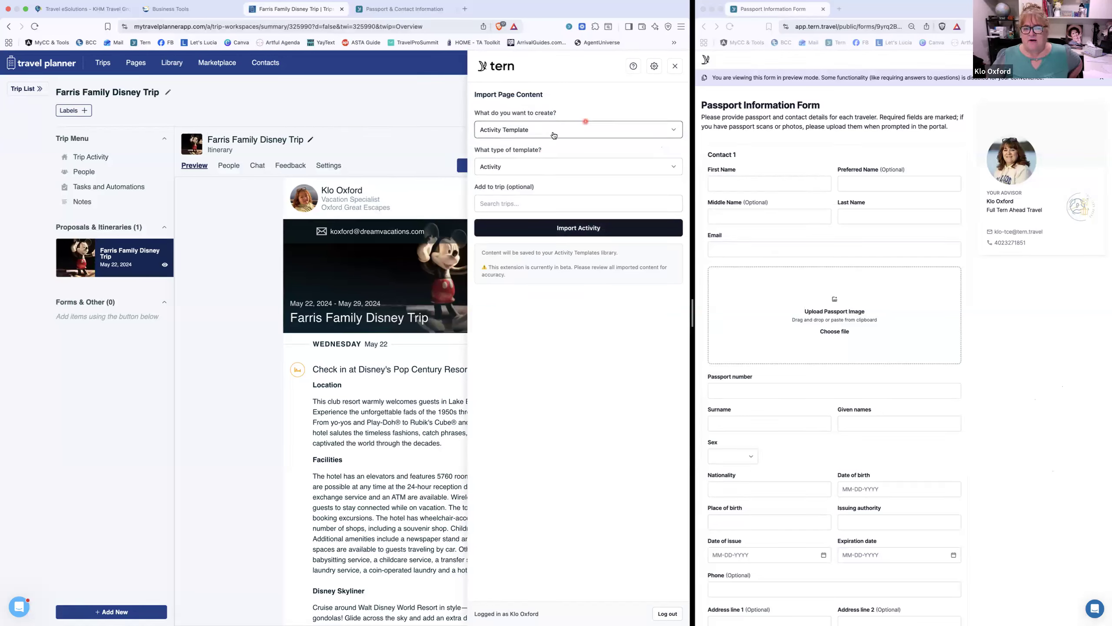
{"action": "left_click", "coordinate": [537, 132]}
{"action": "left_click", "coordinate": [525, 140]}
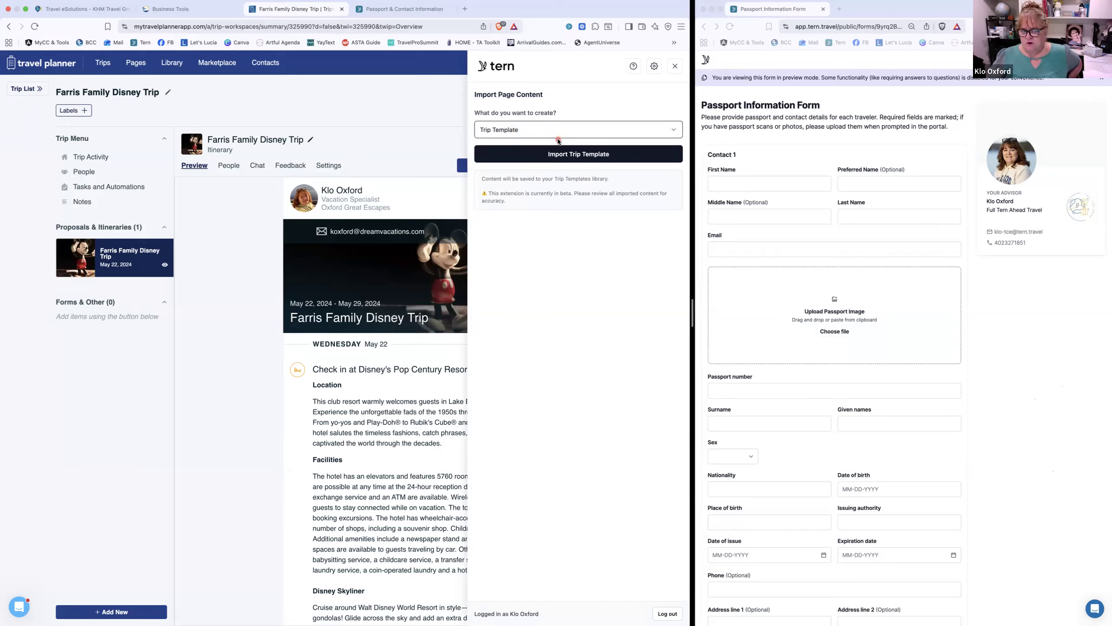
{"action": "left_click", "coordinate": [575, 161]}
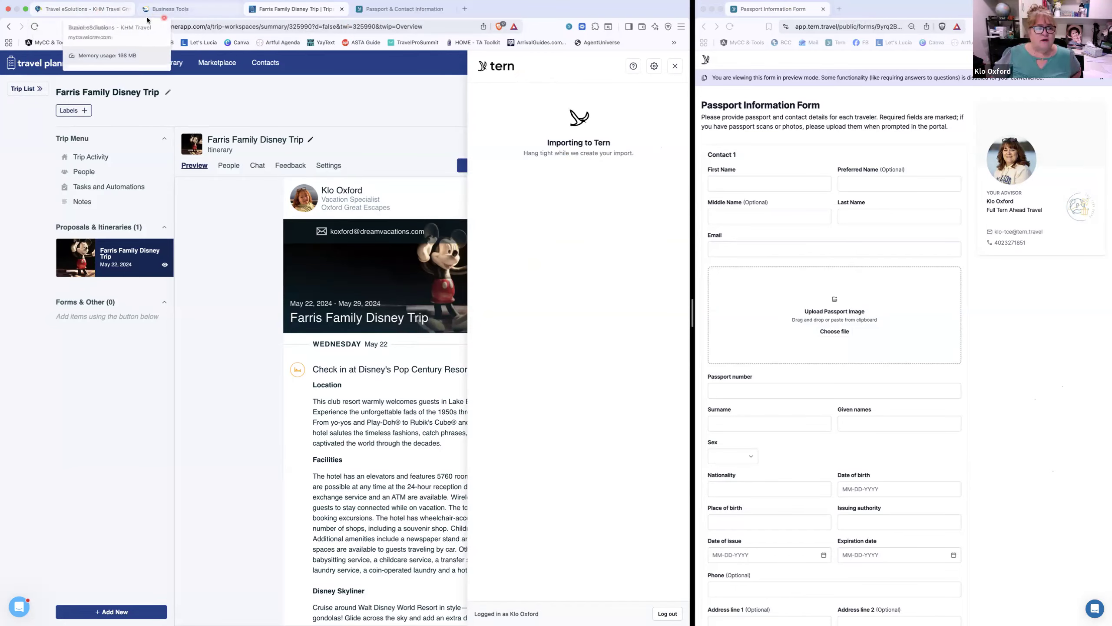
Search Tern's Help Center for "chro" and read the import instructions in the article on using the Chrome Extension to import library content.
{"action": "left_click", "coordinate": [379, 10]}
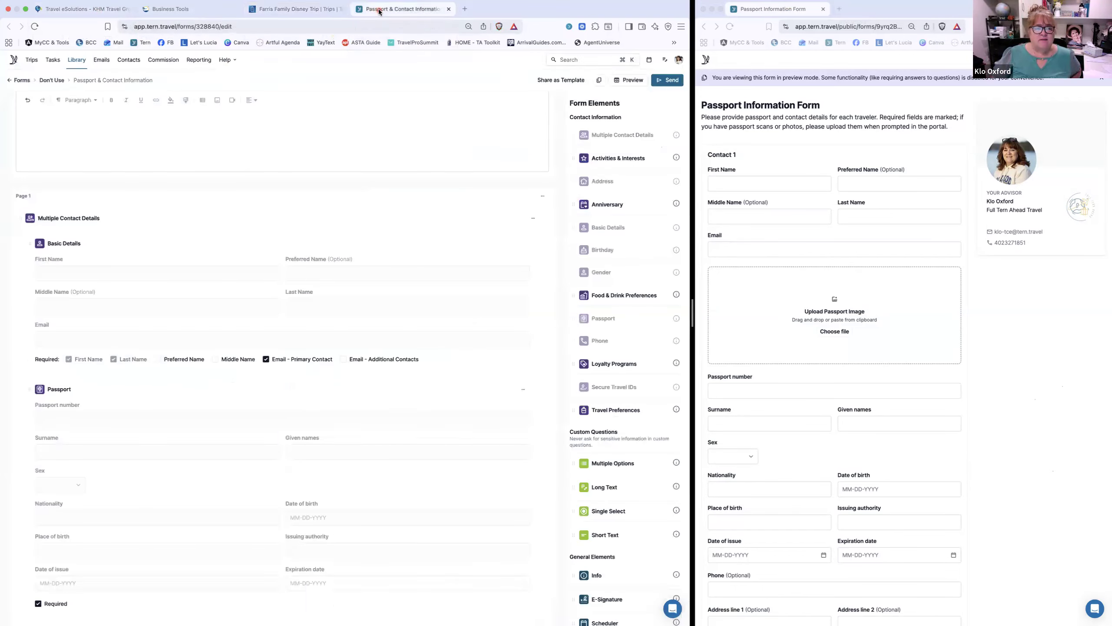
{"action": "left_click", "coordinate": [225, 61]}
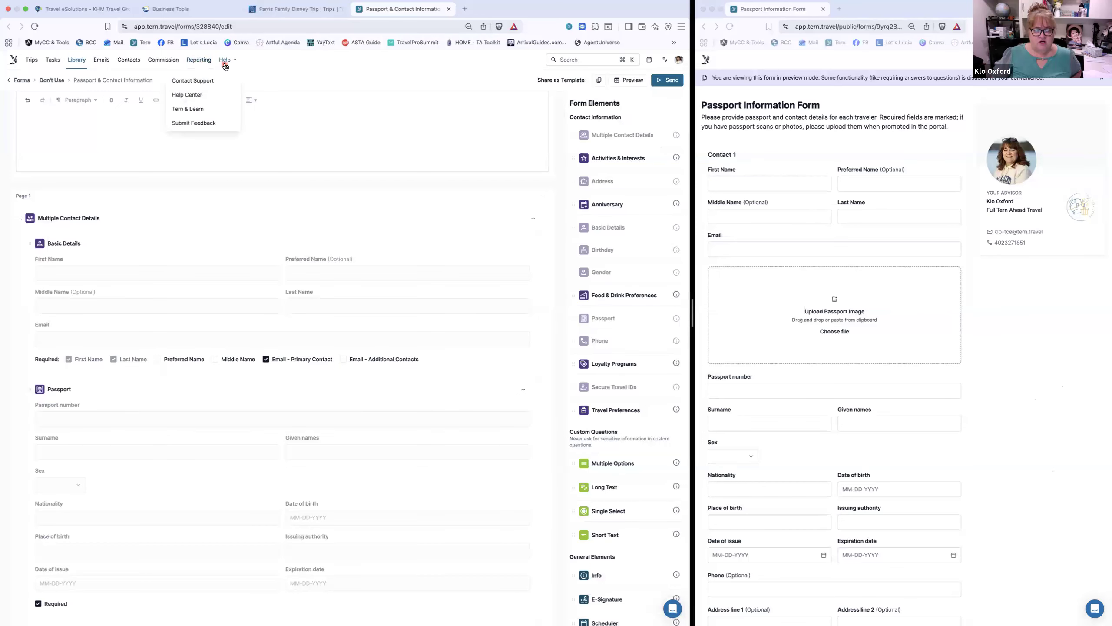
{"action": "left_click", "coordinate": [190, 96]}
{"action": "left_click", "coordinate": [263, 152]}
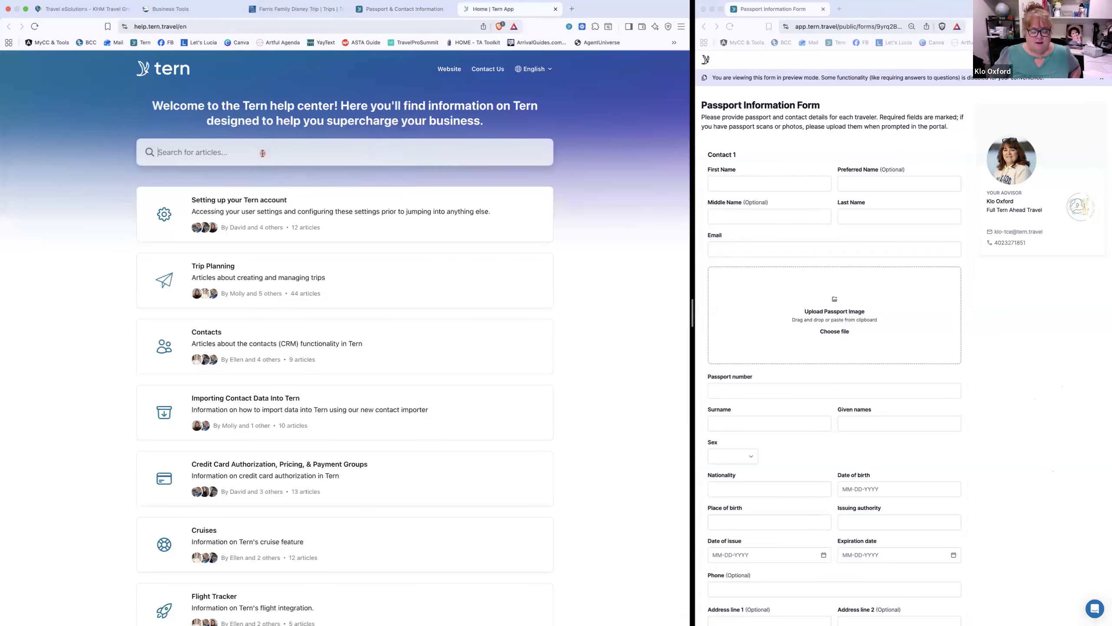
{"action": "type", "text": "chr"}
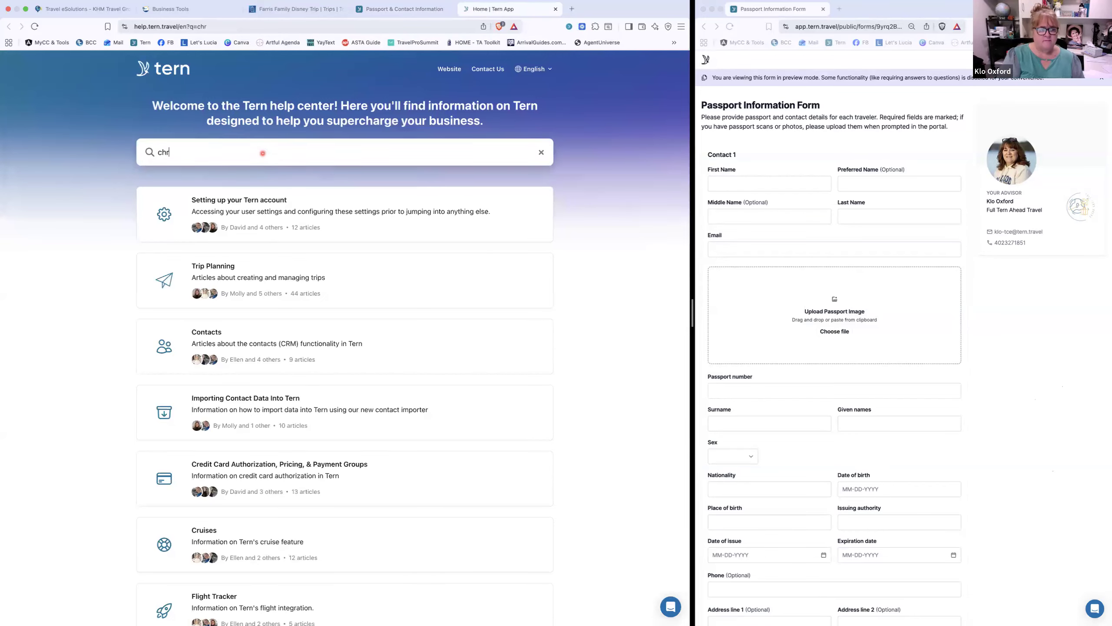
{"action": "type", "text": "o"}
{"action": "left_click", "coordinate": [308, 212]}
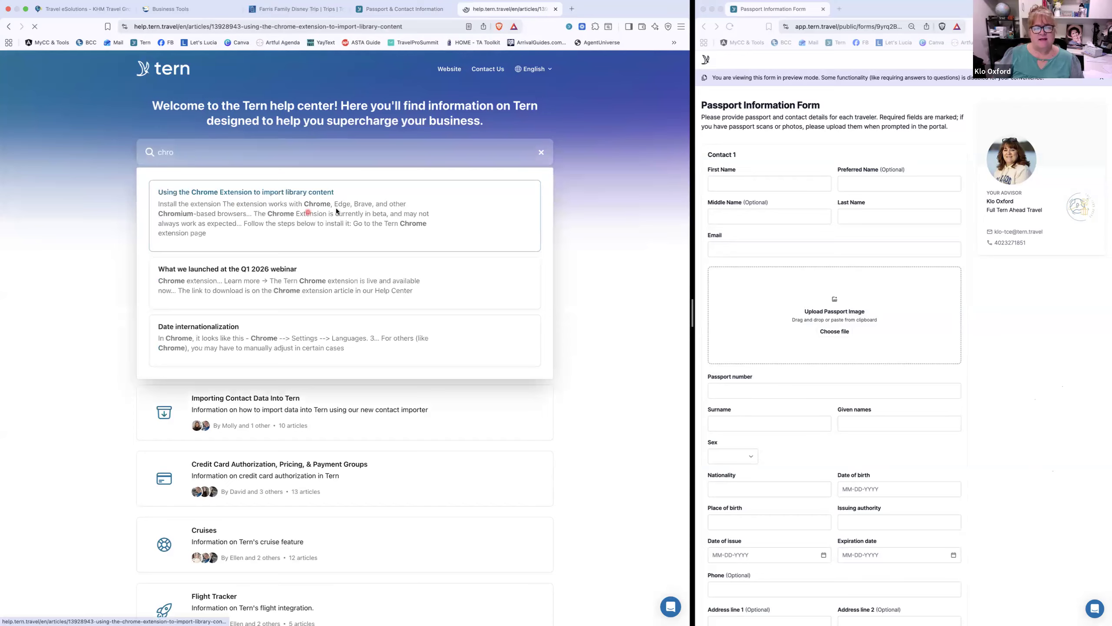
{"action": "scroll", "coordinate": [212, 454], "scroll_direction": "down", "scroll_amount": 12}
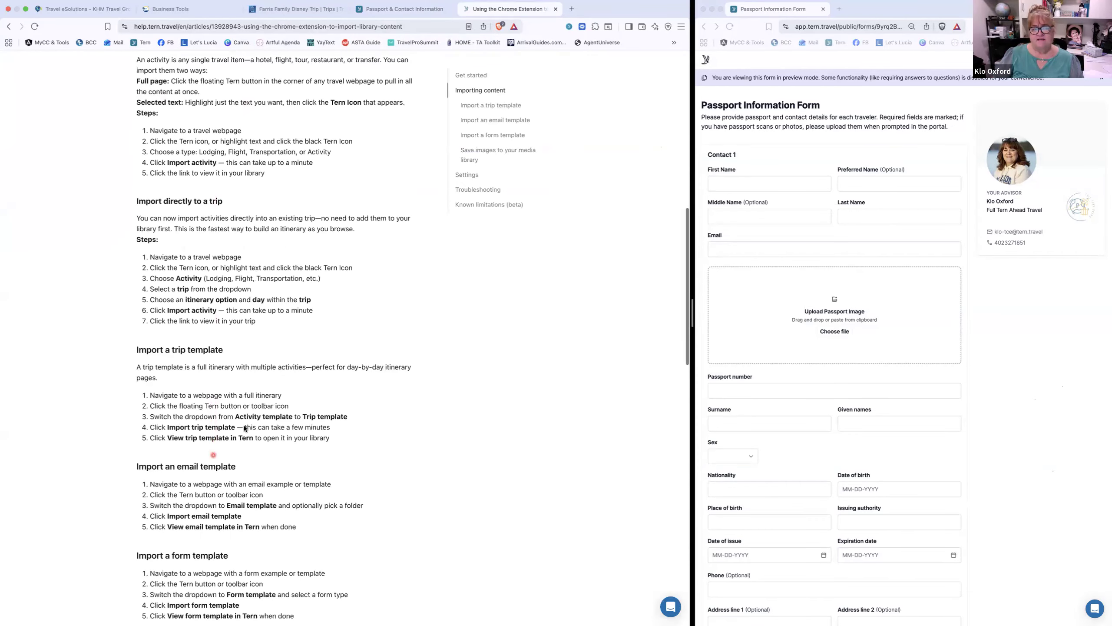
Open the imported trip template in Tern from the extension and look through its itinerary days up to May 29.
{"action": "left_click", "coordinate": [295, 9]}
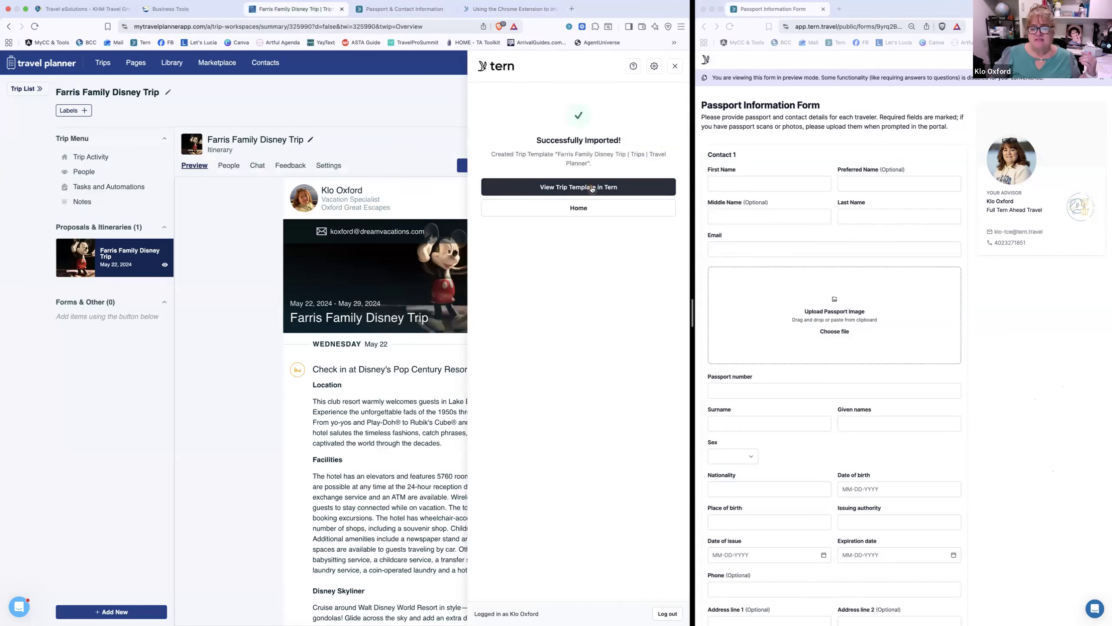
{"action": "left_click", "coordinate": [592, 187]}
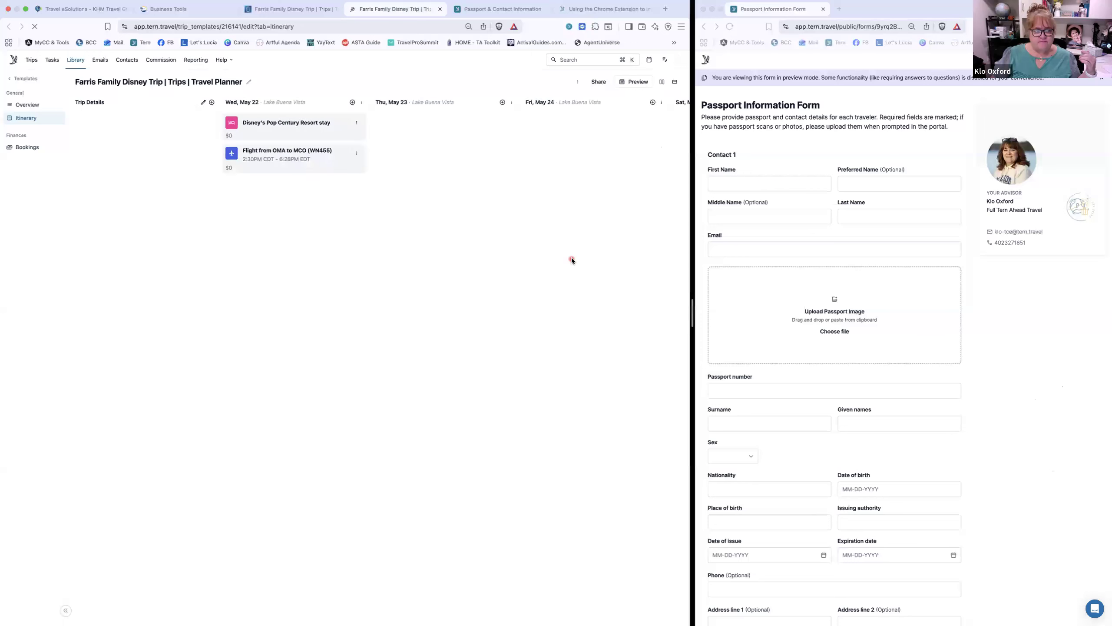
{"action": "left_click_drag", "start_coordinate": [297, 125], "coordinate": [289, 155]}
{"action": "scroll", "coordinate": [454, 168], "scroll_direction": "right", "scroll_amount": 15}
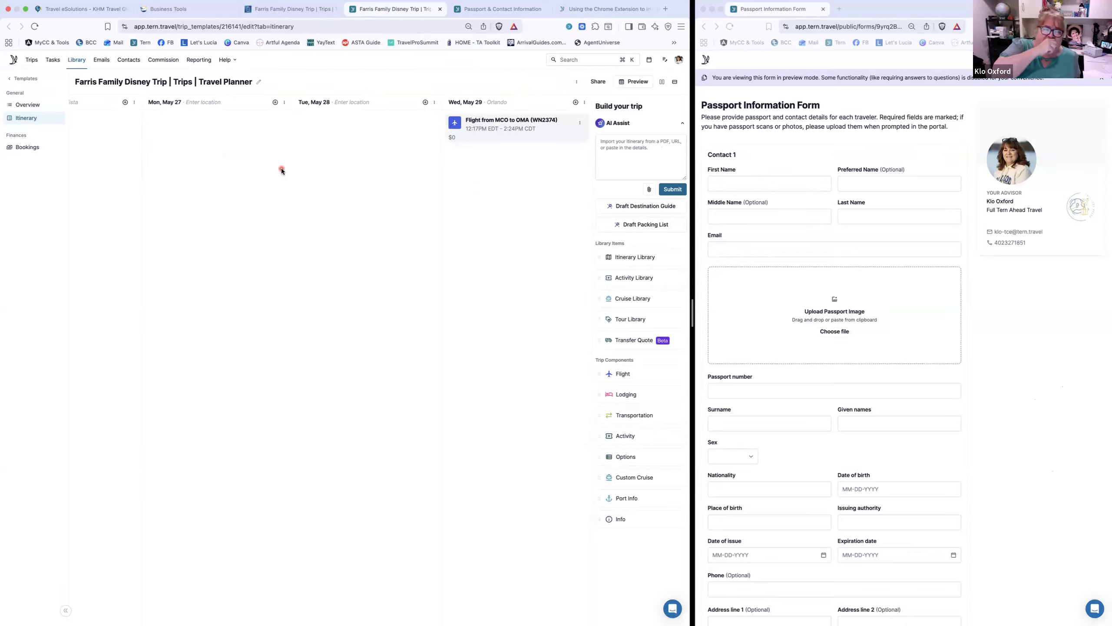
Return to the original Disney trip in Travel Planner and review its day-by-day itinerary through the May 29 flight for comparison.
{"action": "left_click", "coordinate": [277, 9]}
{"action": "scroll", "coordinate": [410, 436], "scroll_direction": "down", "scroll_amount": 10}
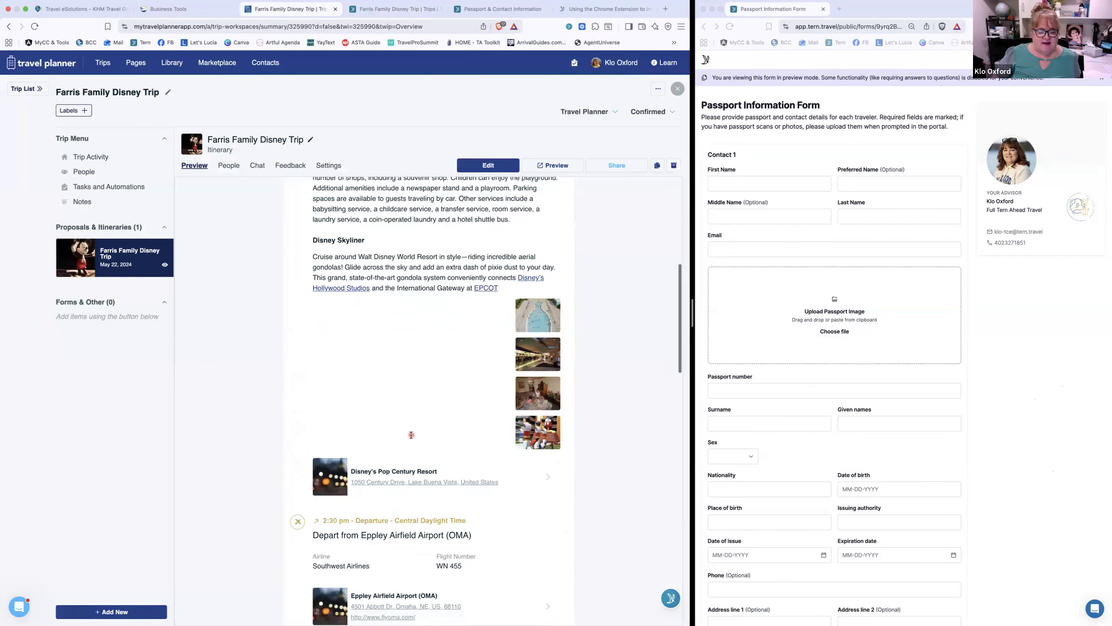
{"action": "scroll", "coordinate": [411, 437], "scroll_direction": "down", "scroll_amount": 15}
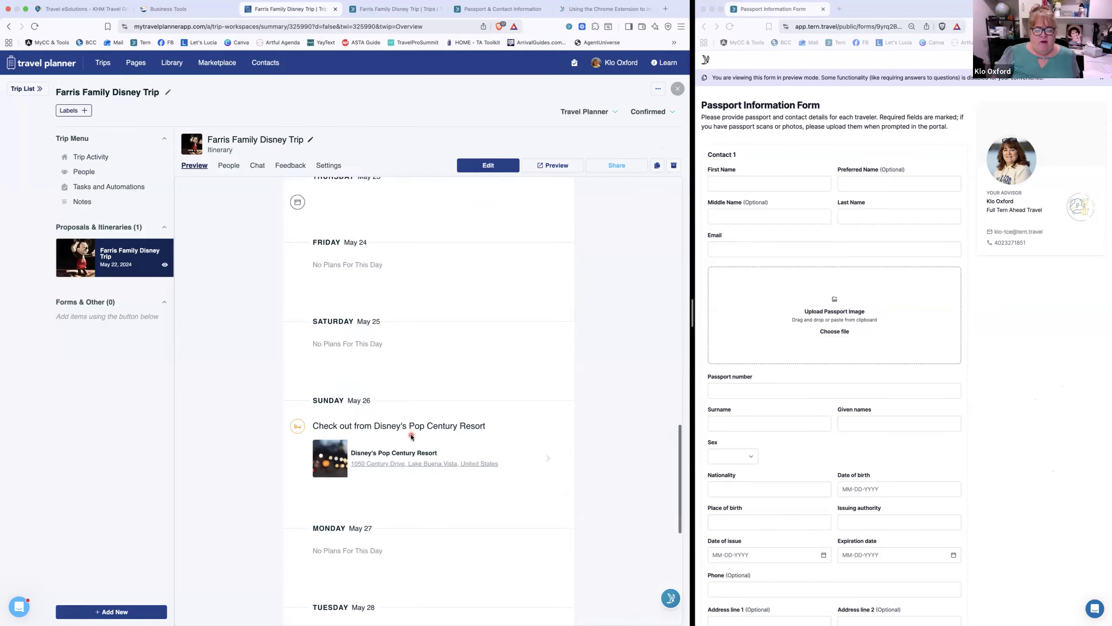
{"action": "scroll", "coordinate": [410, 436], "scroll_direction": "down", "scroll_amount": 2}
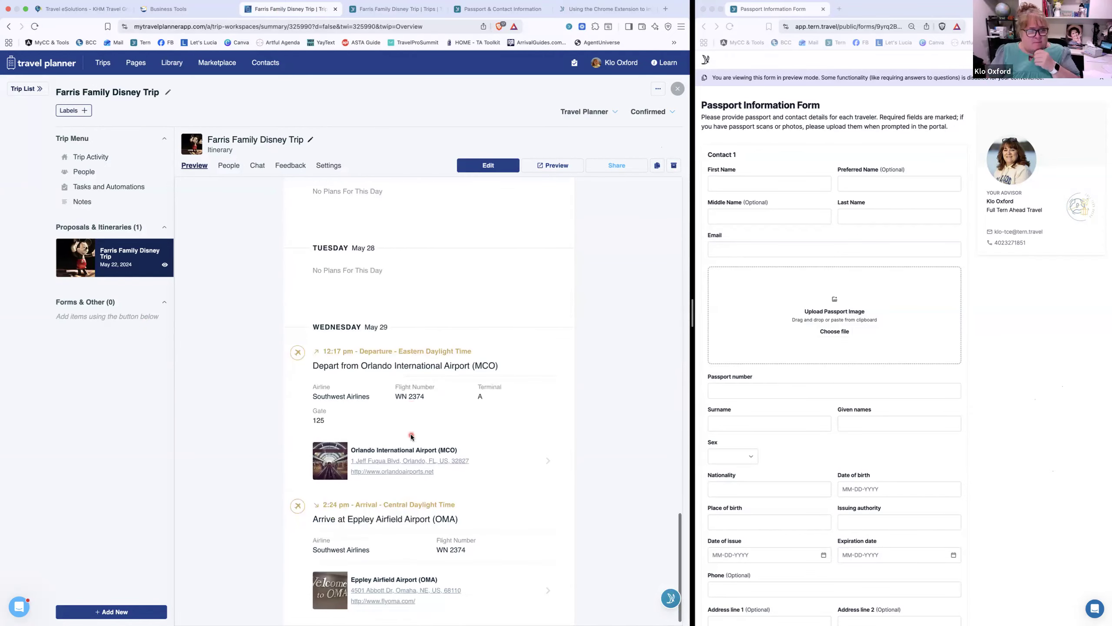
{"action": "scroll", "coordinate": [410, 436], "scroll_direction": "down", "scroll_amount": 1}
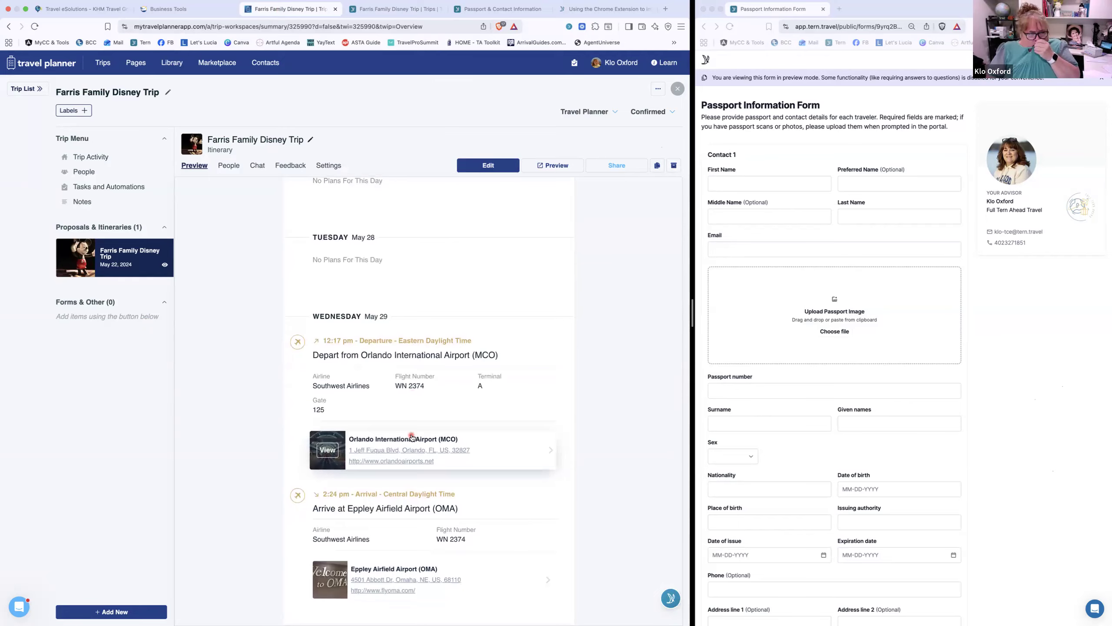
Show the activity history of the family Disney trip in Travel Planner.
{"action": "left_click", "coordinate": [93, 158]}
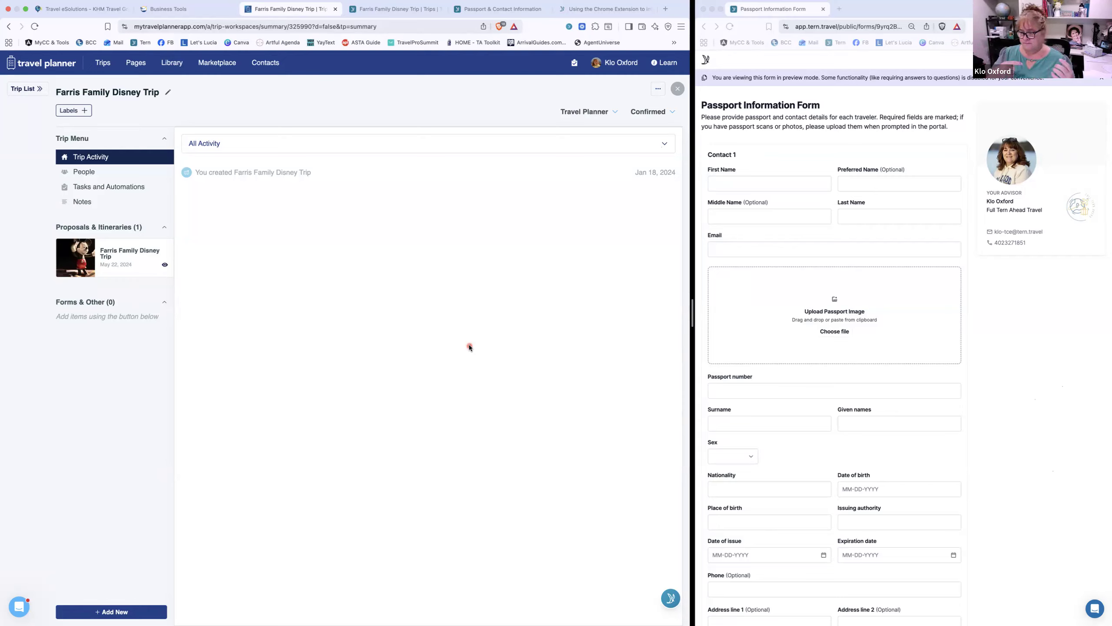
{"action": "mouse_move", "coordinate": [434, 621]}
{"action": "left_click", "coordinate": [277, 609]}
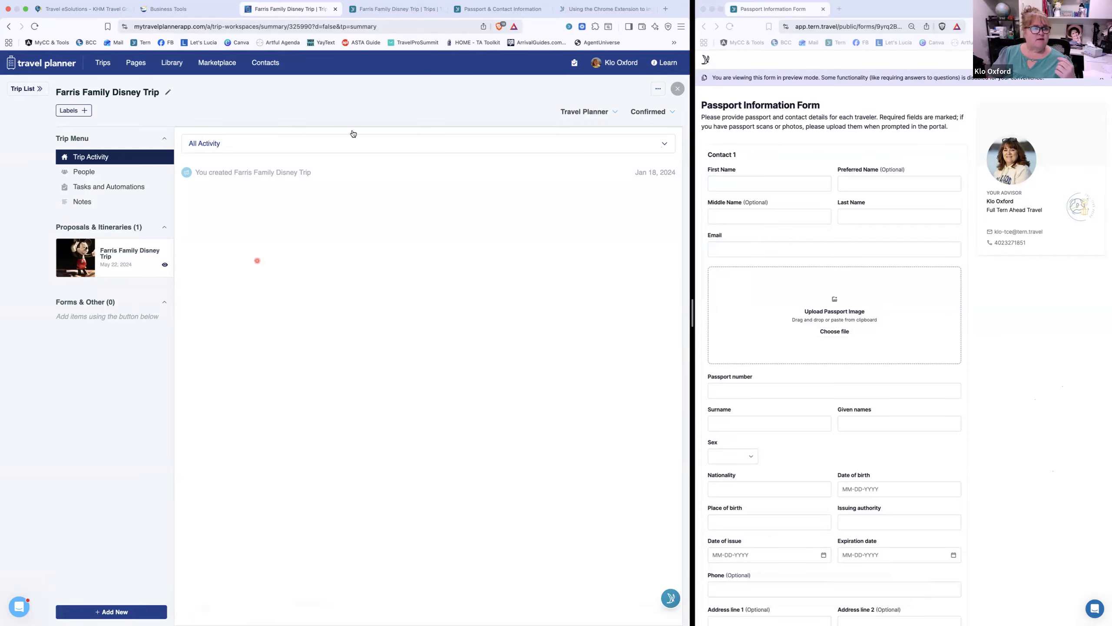